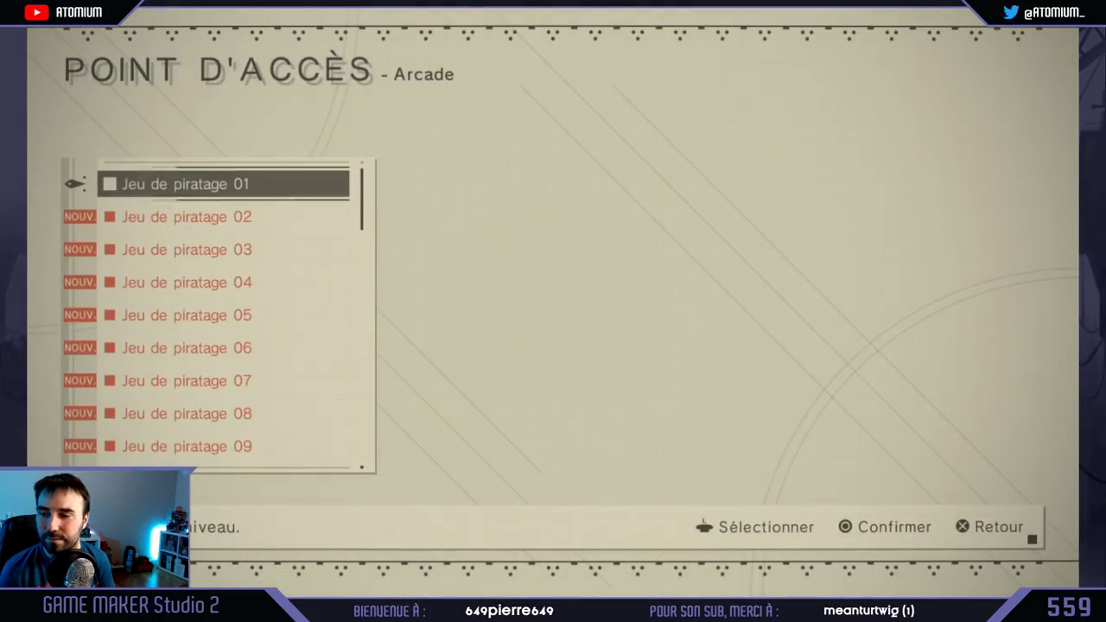
# Step: Start training level Jeu de piratage 01 and play it to examine the ship's destruction effect
pyautogui.press('Return')
pyautogui.press('Return')
pyautogui.press('Return')
pyautogui.press('Left')
pyautogui.press('Return')
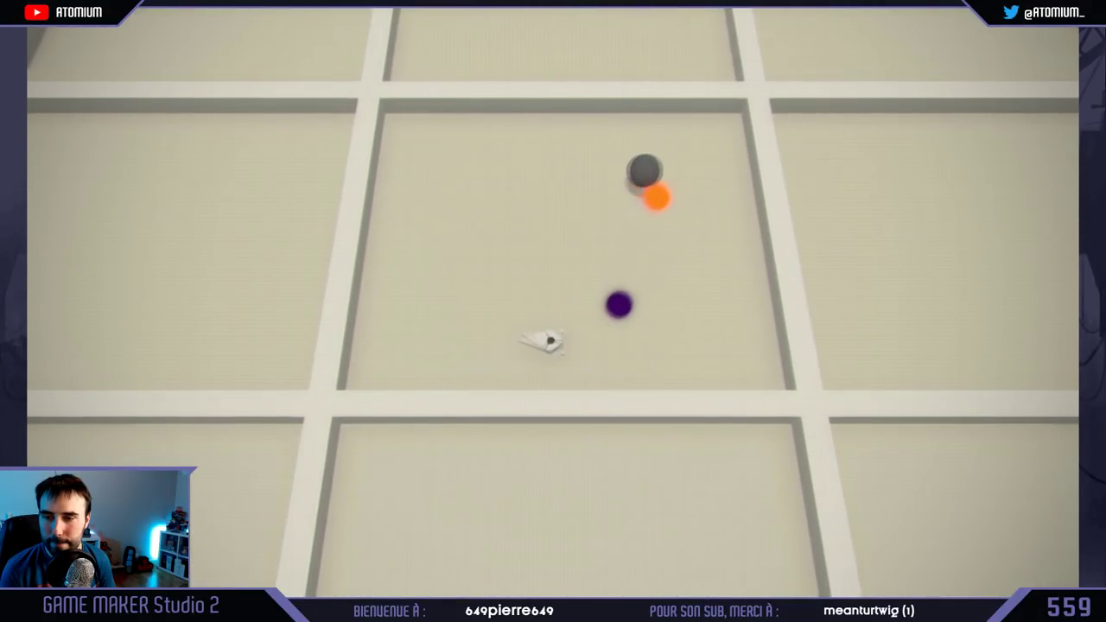
pyautogui.press('Up')
pyautogui.press('Up')
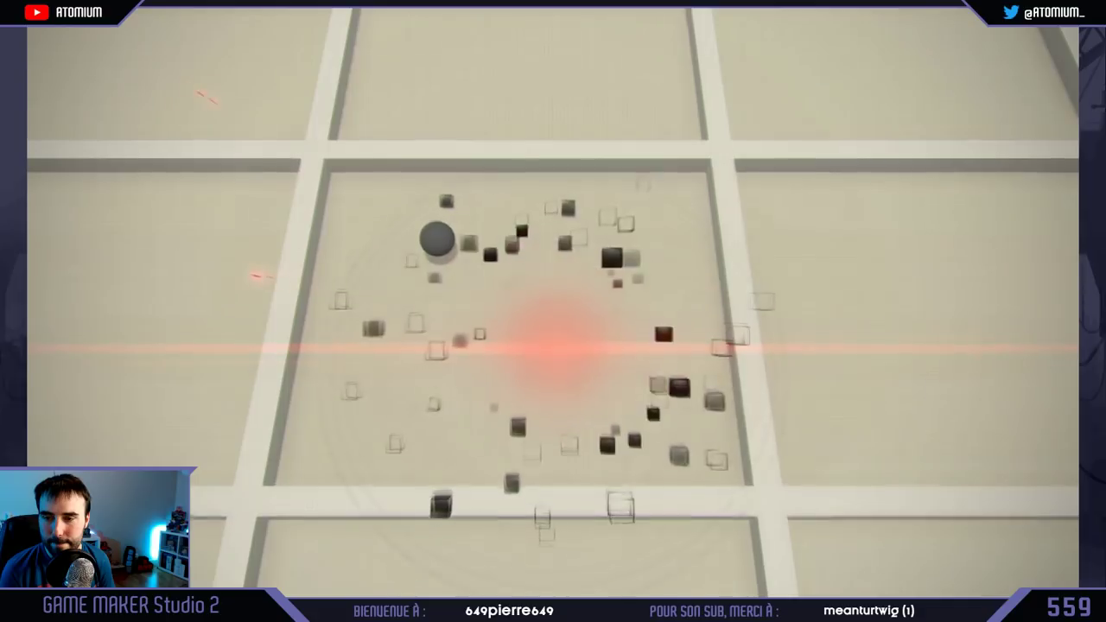
# Step: Replay Jeu de piratage 01 to examine the circles and particles around the destroyed ship again
pyautogui.press('Return')
pyautogui.press('Escape')
pyautogui.press('Return')
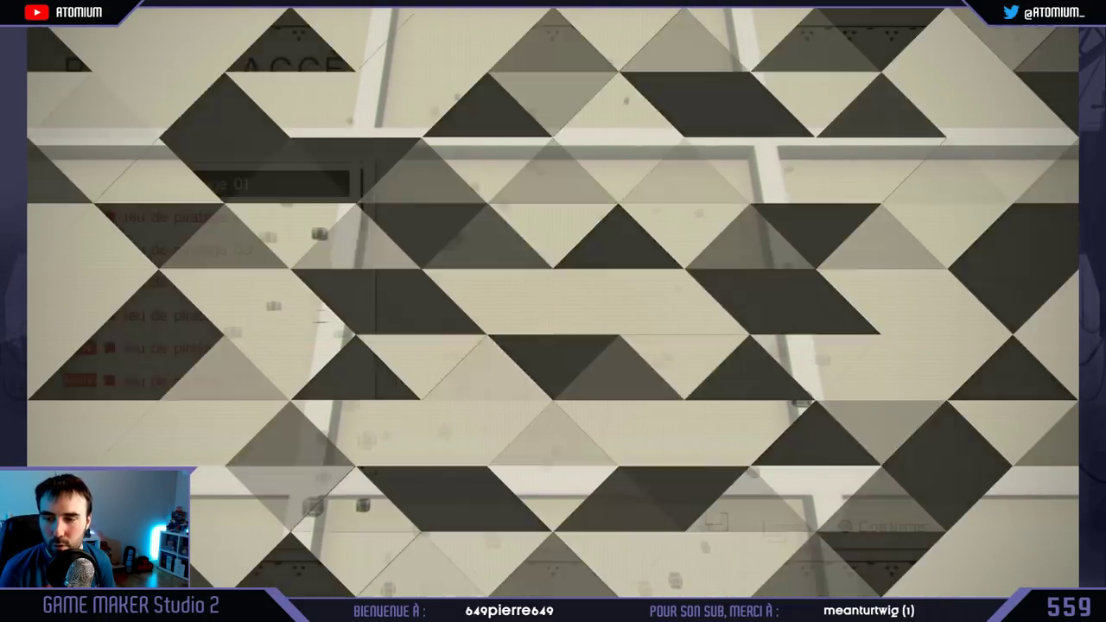
pyautogui.press('Return')
pyautogui.press('Left')
pyautogui.press('Return')
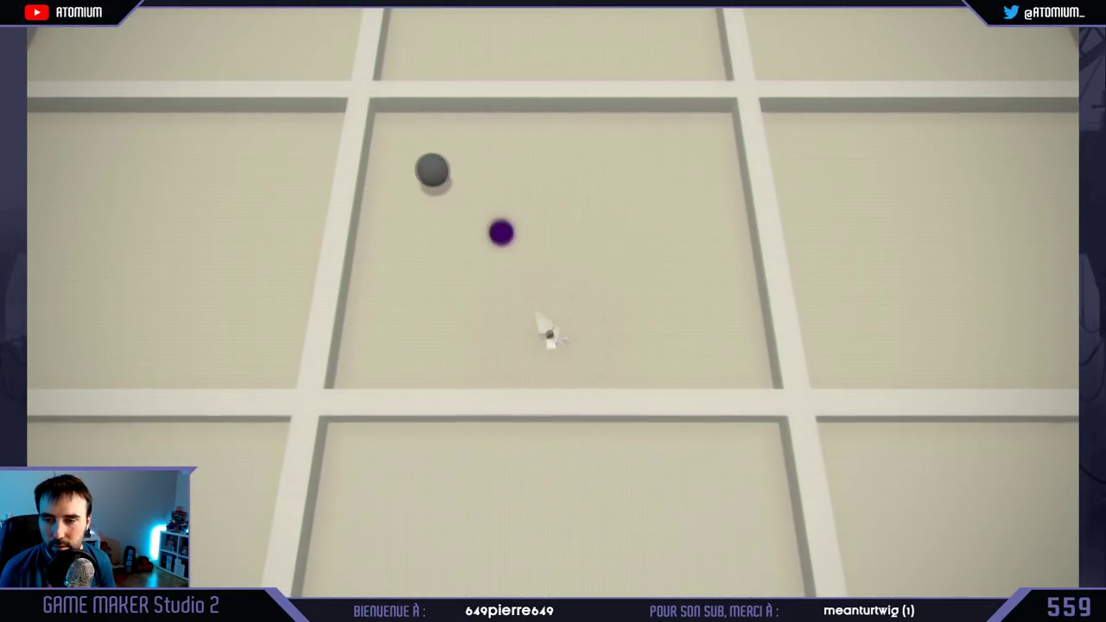
pyautogui.press('w')
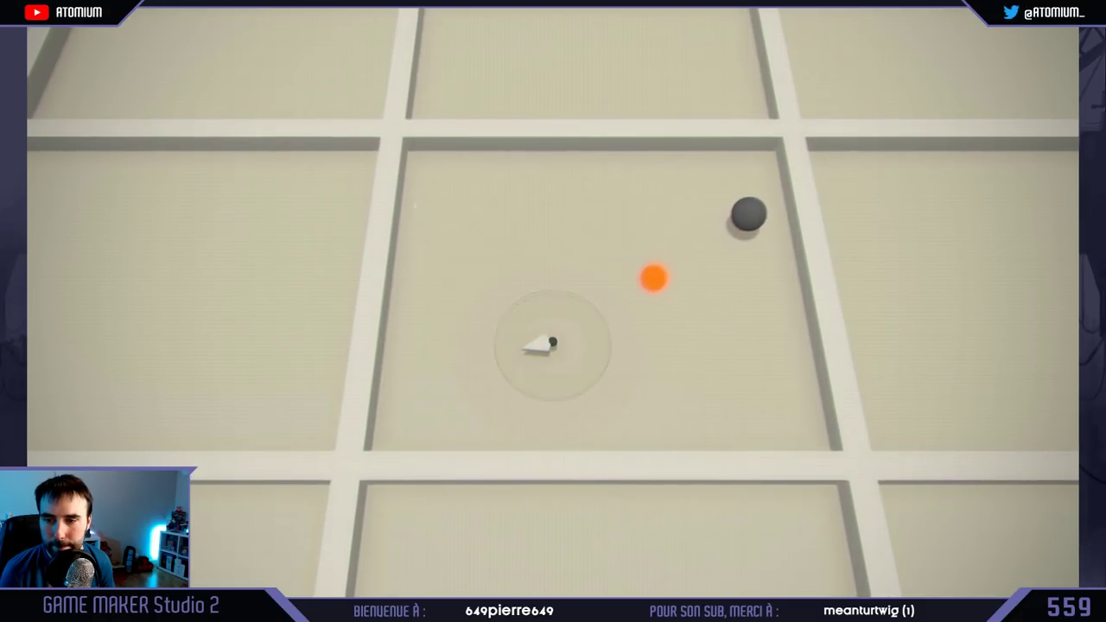
pyautogui.press('Escape')
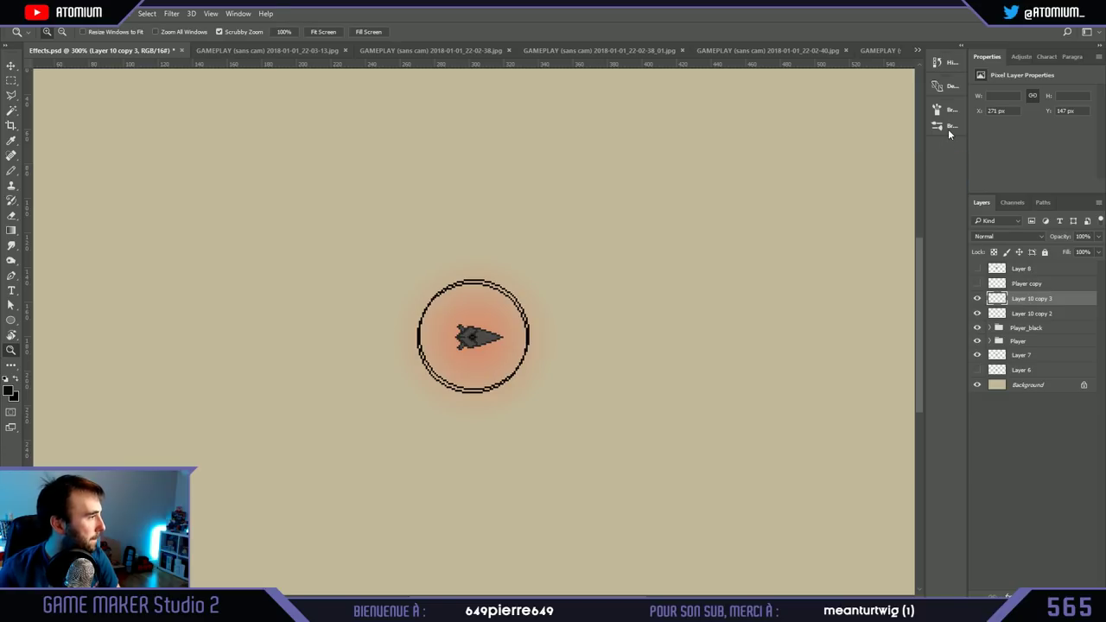
# Step: Switch to Photoshop, duplicate Layer 10 copy 3 and move the copied circle up-left of the ship, to about X 196 px, Y 94 px
pyautogui.hotkey('ctrl', 'j')
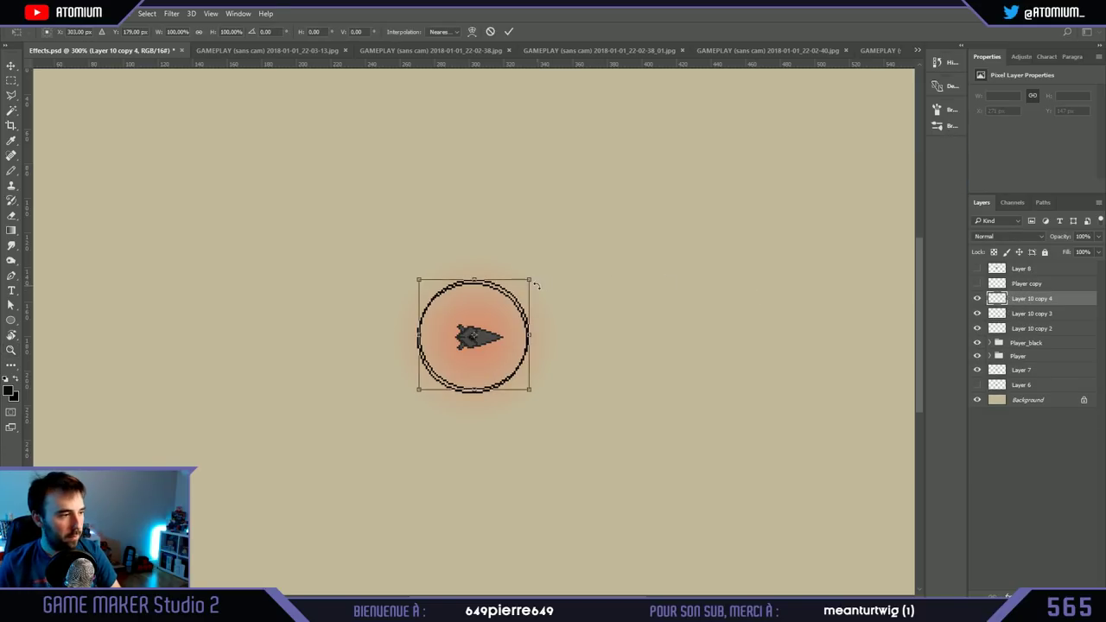
pyautogui.keyDown('ctrl'); pyautogui.moveTo(491, 307); pyautogui.dragTo(363, 215); pyautogui.keyUp('ctrl')
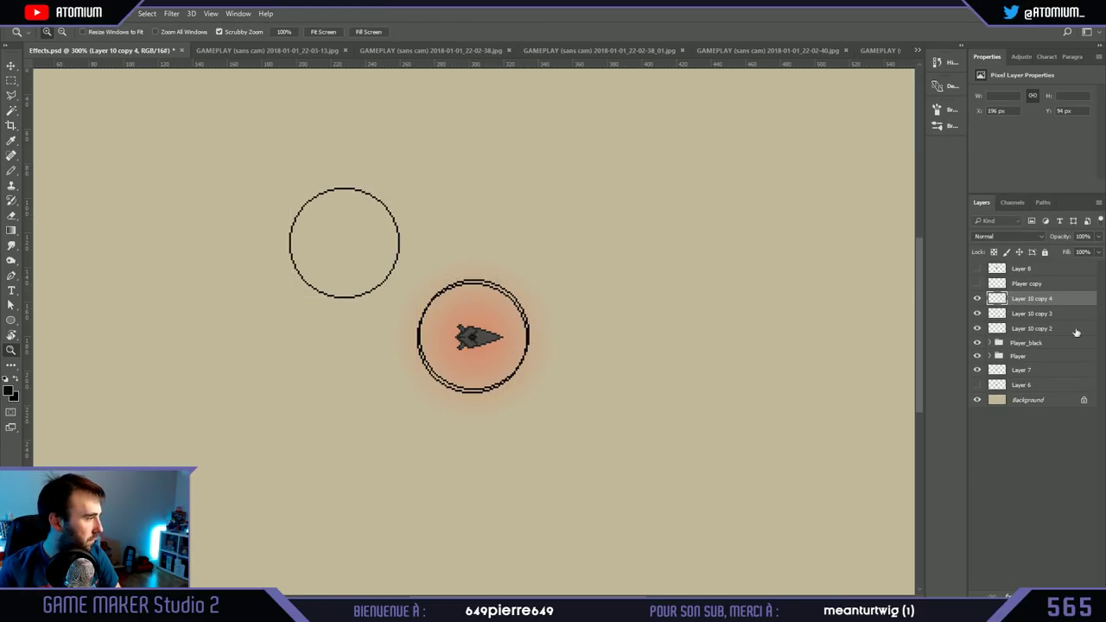
# Step: Group Layer 10 copy 3 and Layer 10 copy 2, the circles around the ship, and name the group black_circles
pyautogui.click(1007, 314)
pyautogui.keyDown('shift'); pyautogui.click(1032, 329); pyautogui.keyUp('shift')
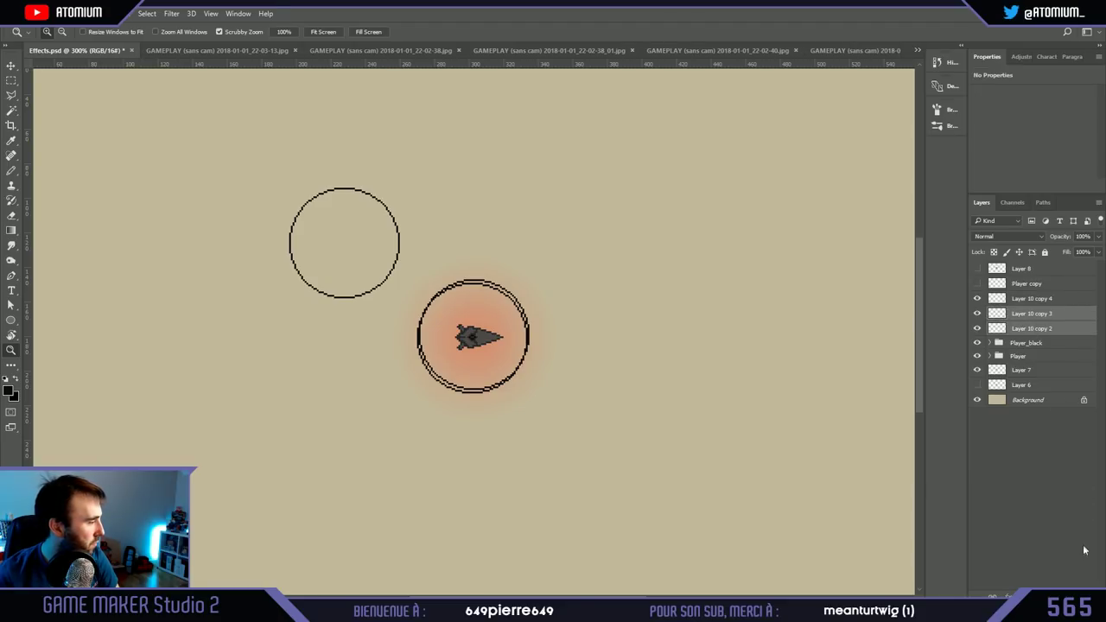
pyautogui.hotkey('ctrl', 'g')
pyautogui.doubleClick(1021, 313)
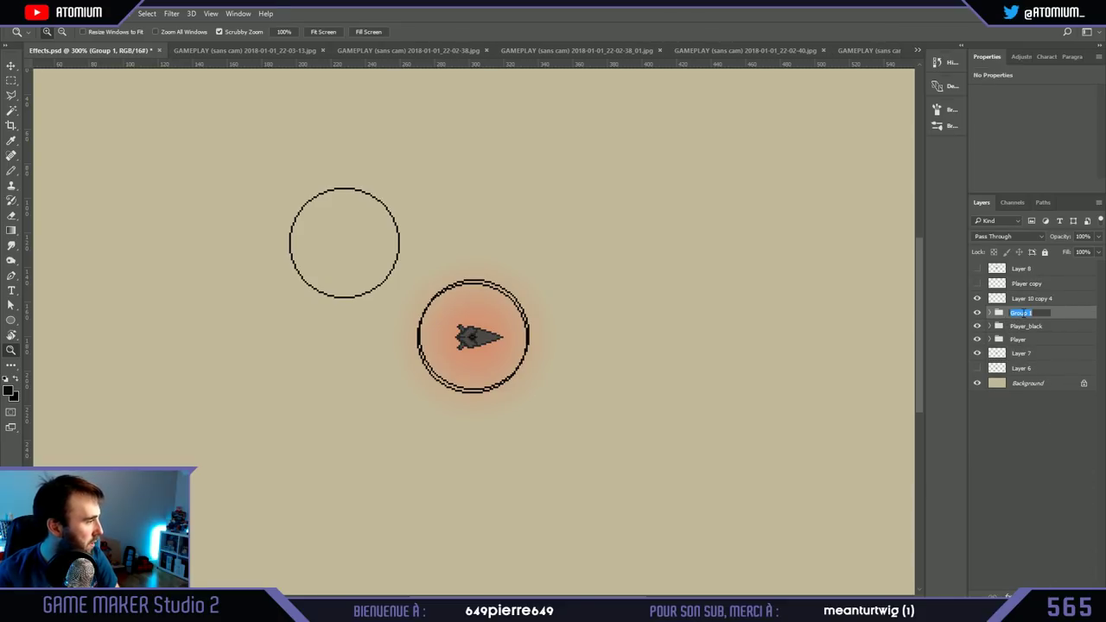
pyautogui.write('bla')
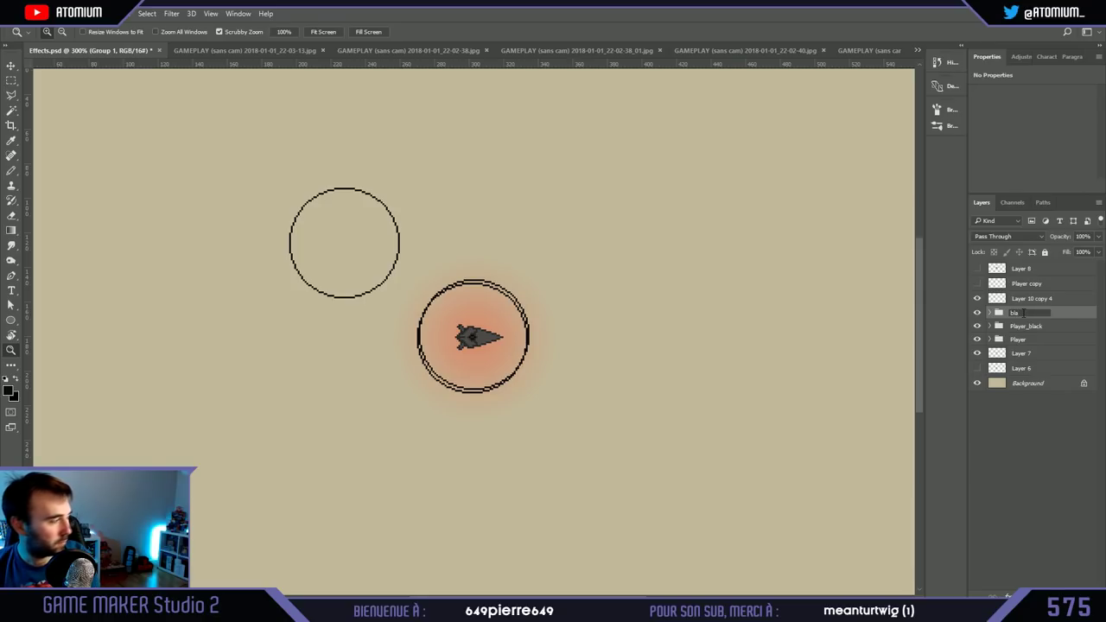
pyautogui.write('ck_clrcles')
# Step: Select the outline pixels of the separate circle on Layer 10 copy 4, fill them with white and clear the selection
pyautogui.click(1029, 299)
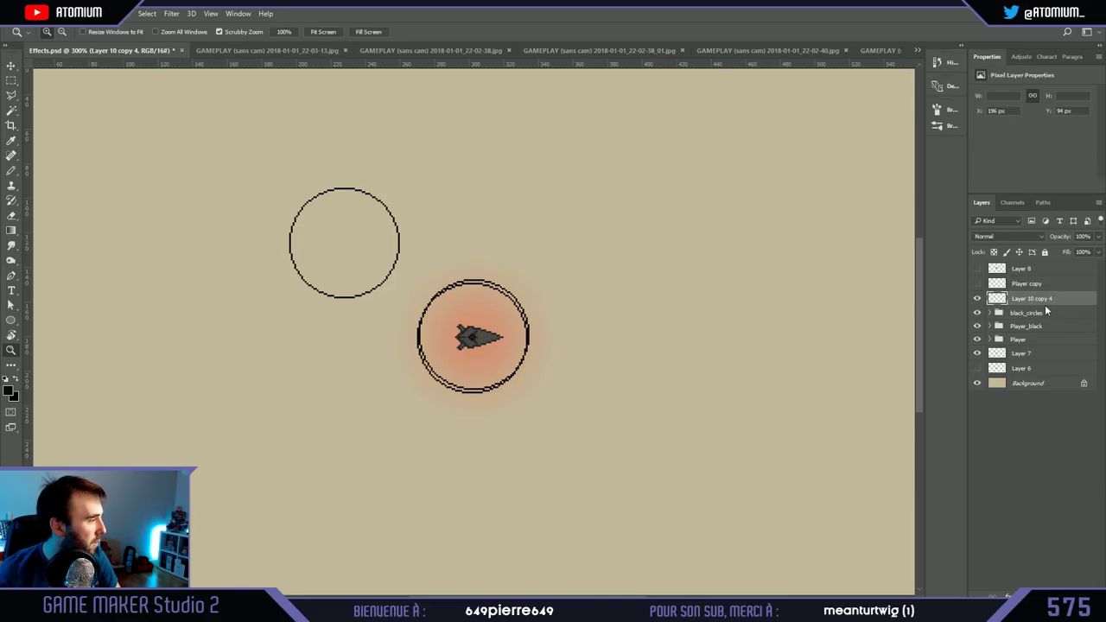
pyautogui.keyDown('ctrl'); pyautogui.click(996, 299); pyautogui.keyUp('ctrl')
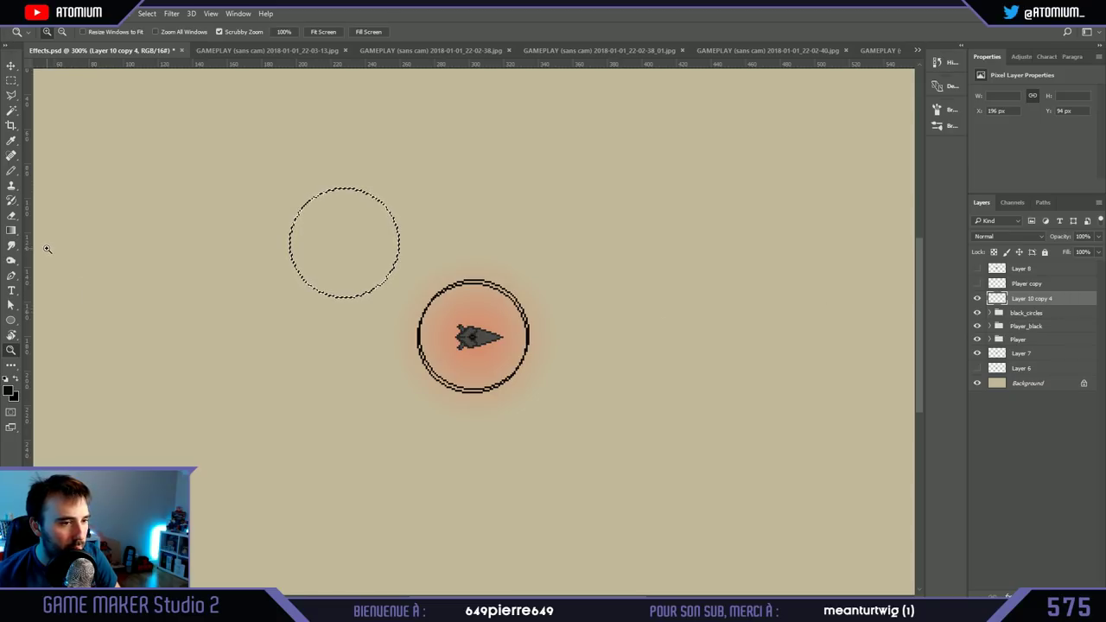
pyautogui.click(301, 197)
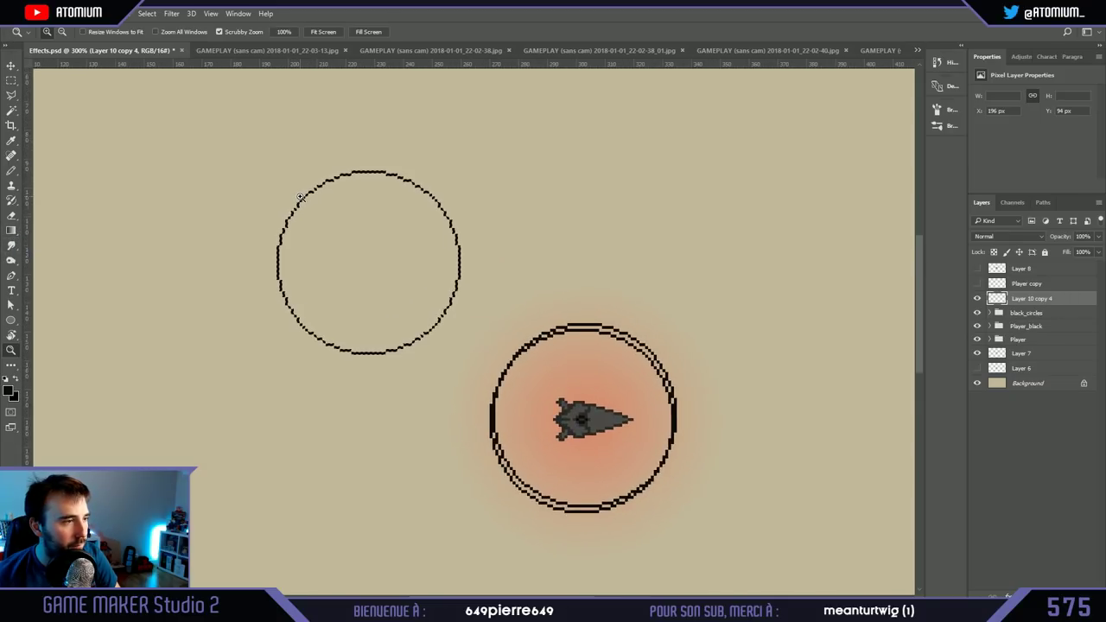
pyautogui.click(301, 197)
pyautogui.click(13, 230)
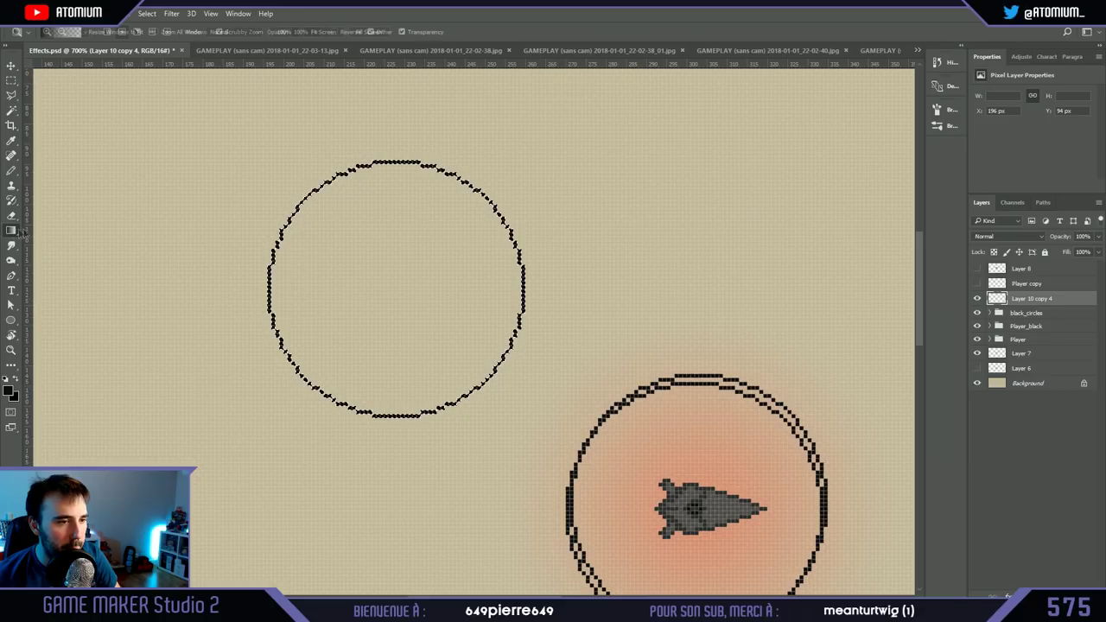
pyautogui.hotkey('shift', 'g')
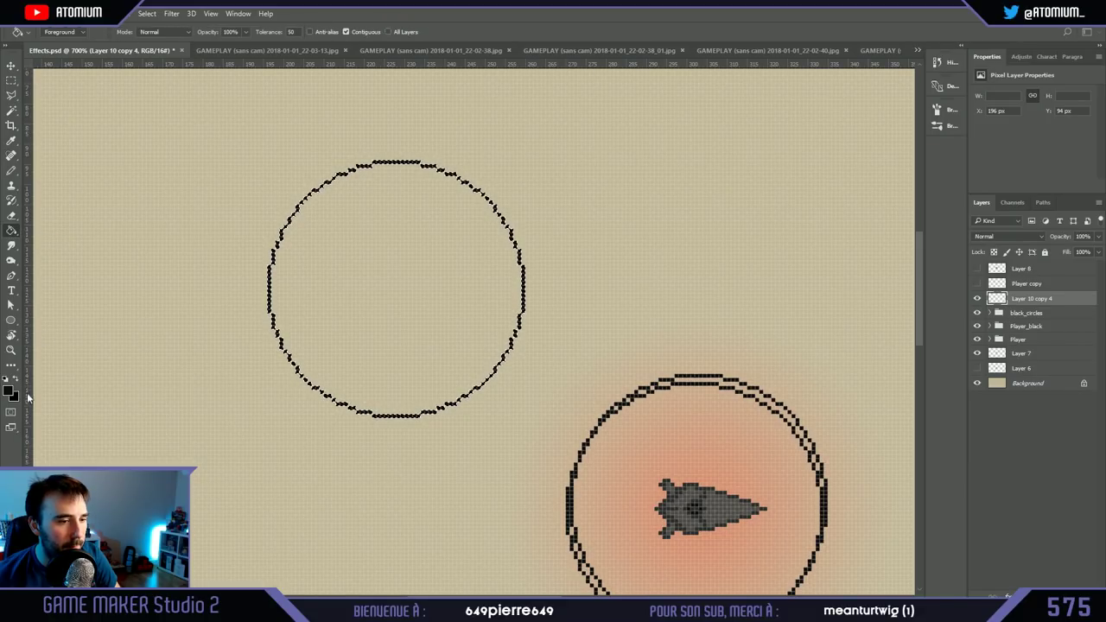
pyautogui.press('i')
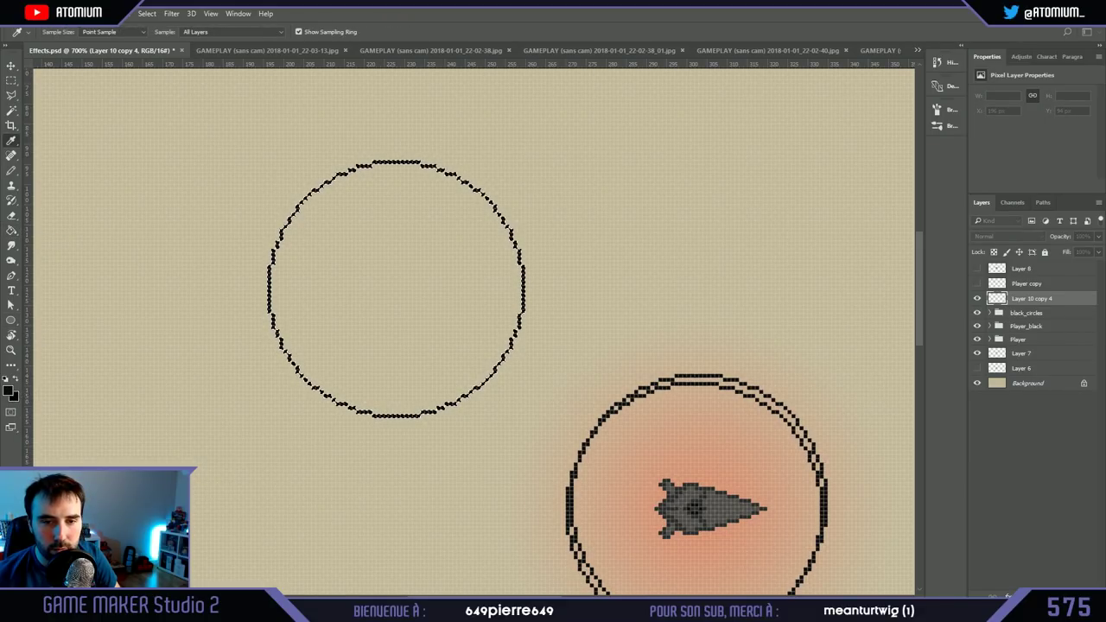
pyautogui.press('g')
pyautogui.press('d')
pyautogui.press('x')
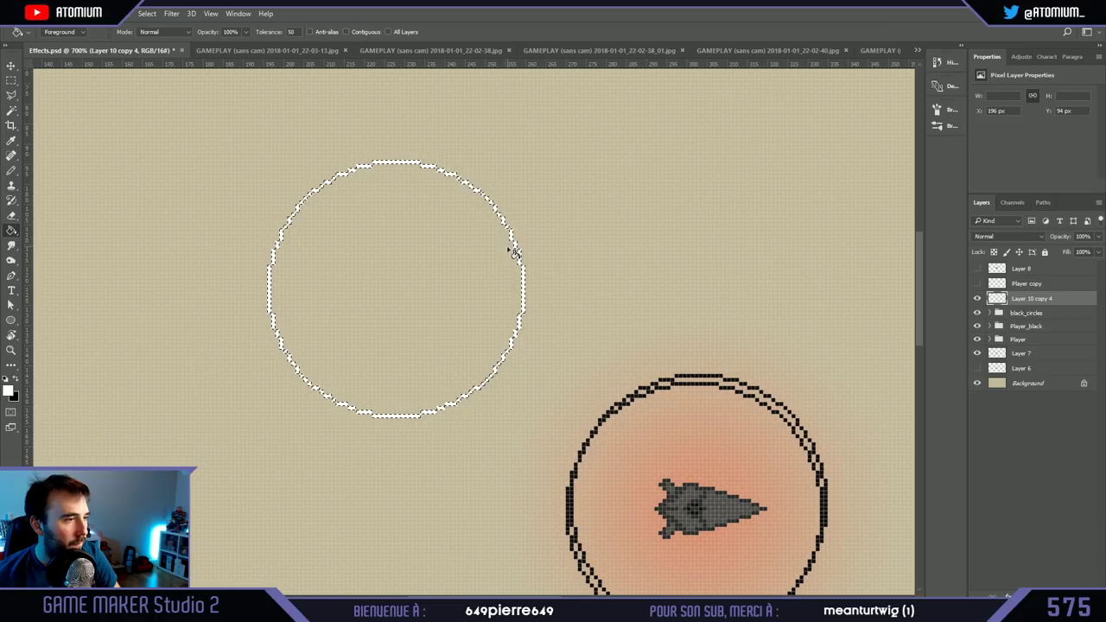
pyautogui.click(11, 80)
pyautogui.click(141, 157)
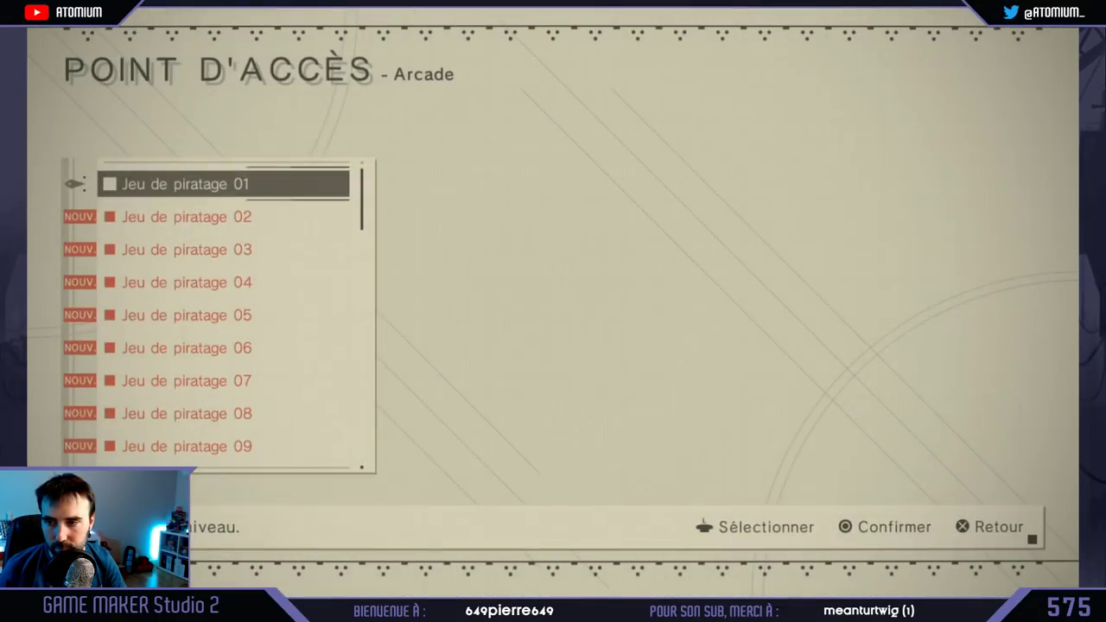
# Step: Switch to the game, replay Jeu de piratage 01 to examine the destruction particles, and return to Photoshop
pyautogui.press('Return')
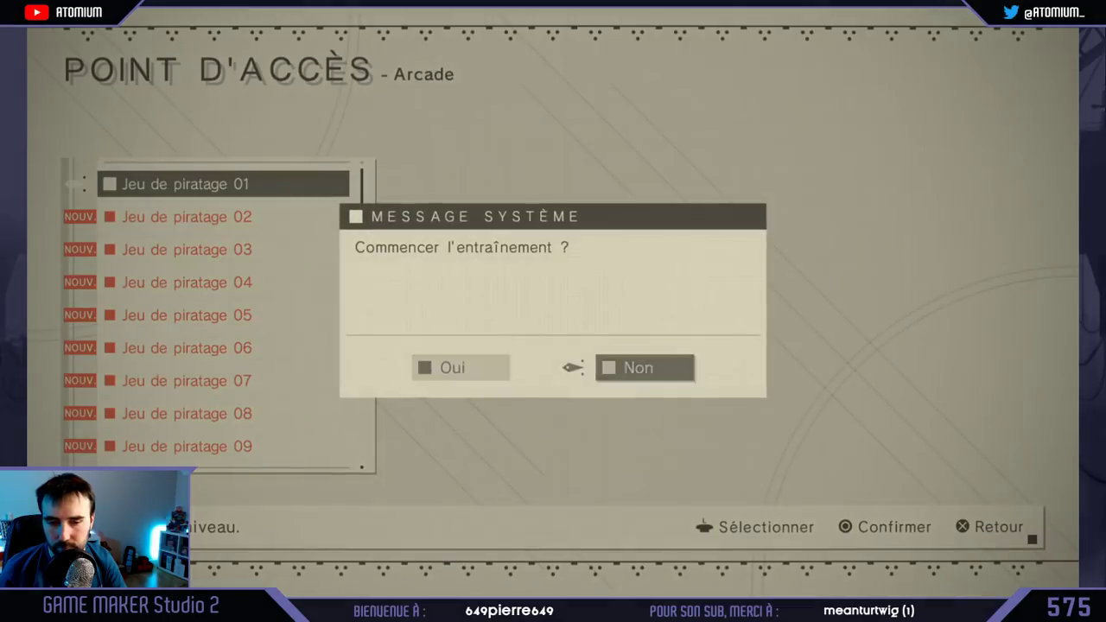
pyautogui.press('Escape')
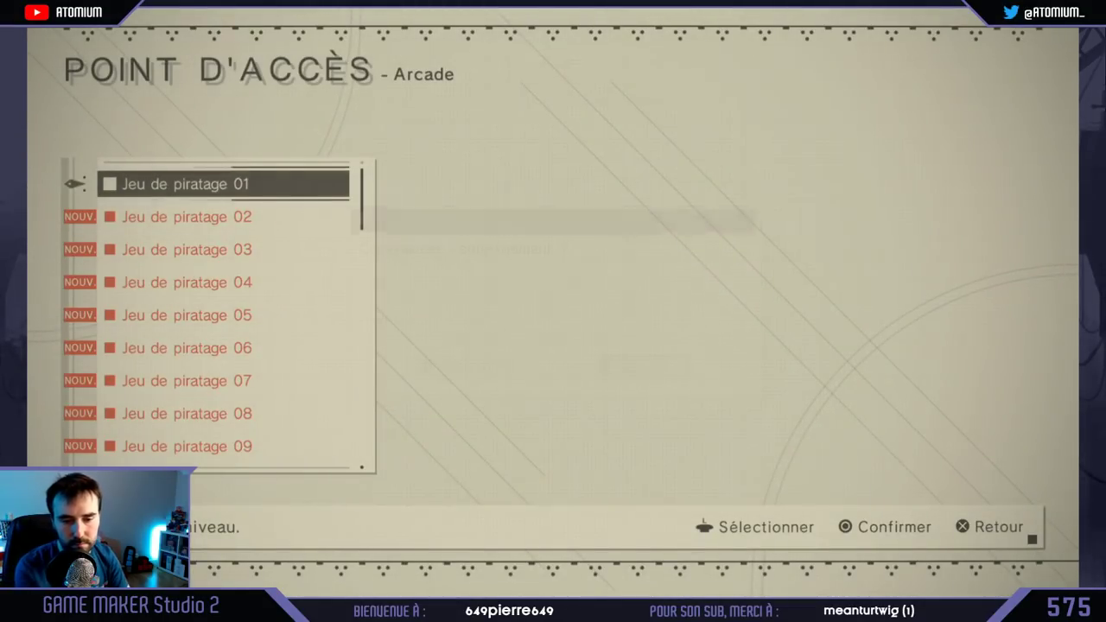
pyautogui.press('Return')
pyautogui.press('Left')
pyautogui.press('Return')
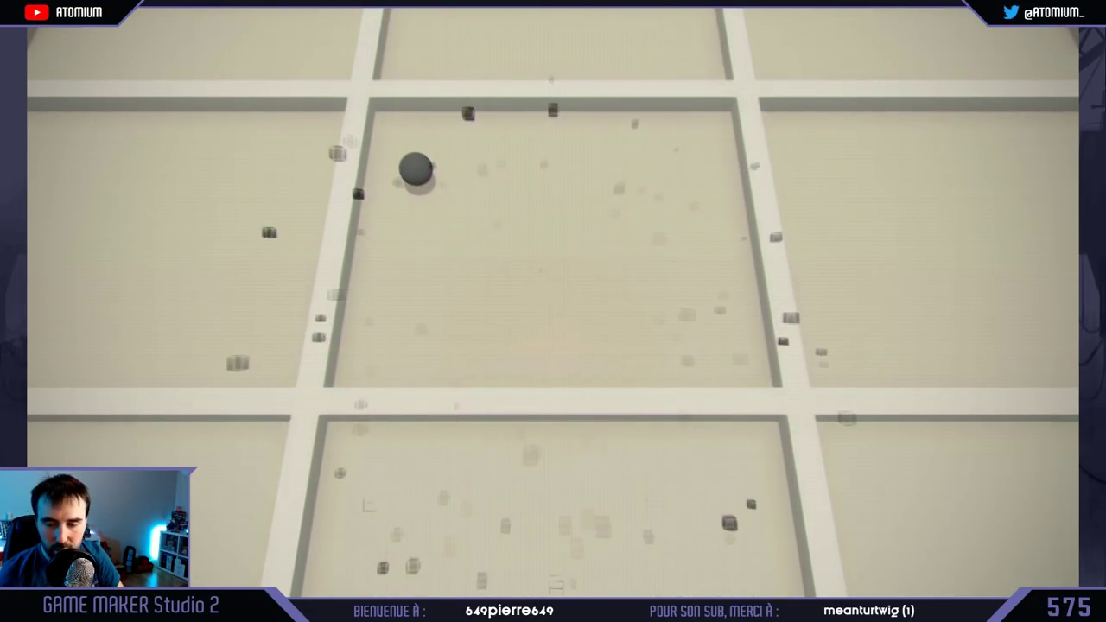
pyautogui.hotkey('alt', 'Tab')
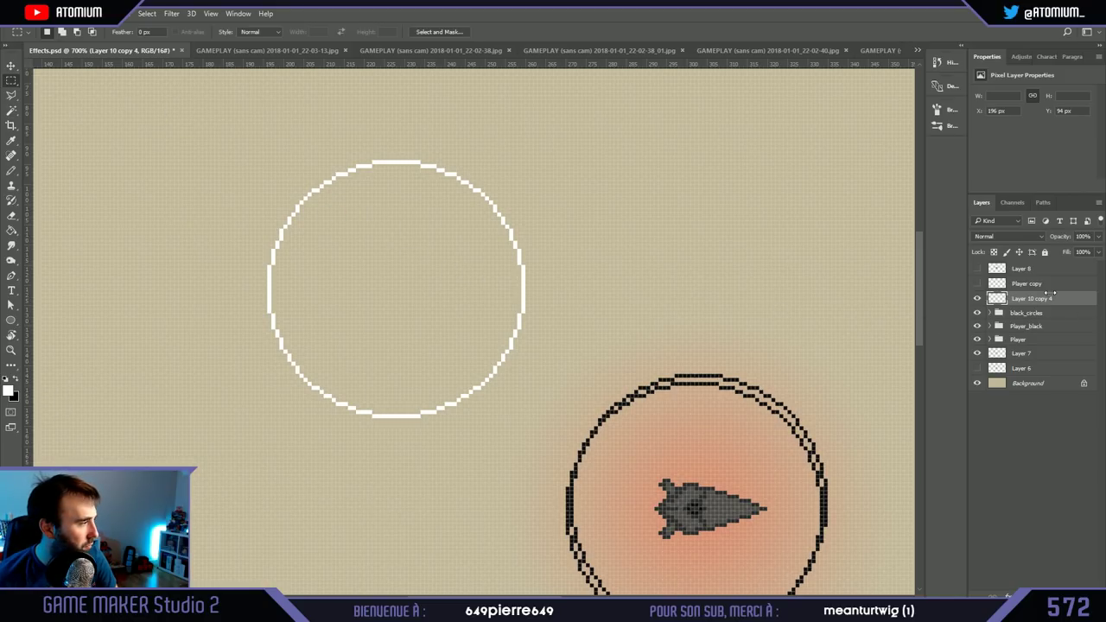
# Step: Move the white circle farther up-left of the ship, to about X 156 px, Y 52 px
pyautogui.hotkey('ctrl', 't')
pyautogui.moveTo(494, 219); pyautogui.dragTo(277, 203)
pyautogui.press('Return')
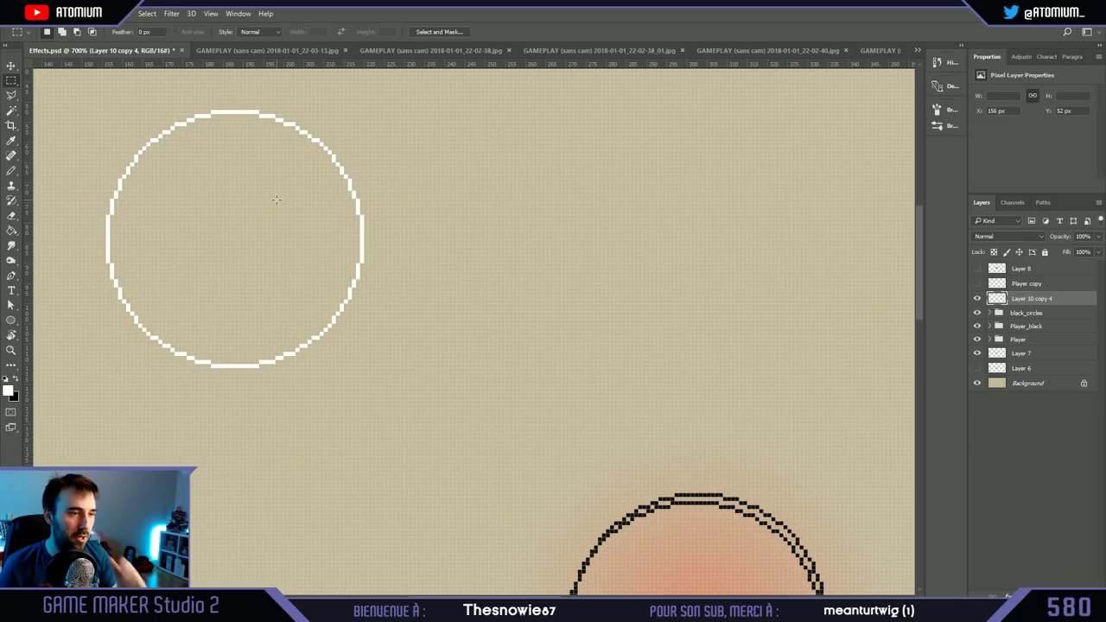
pyautogui.scroll(-3, 518, 419)
pyautogui.scroll(-8, 518, 419)
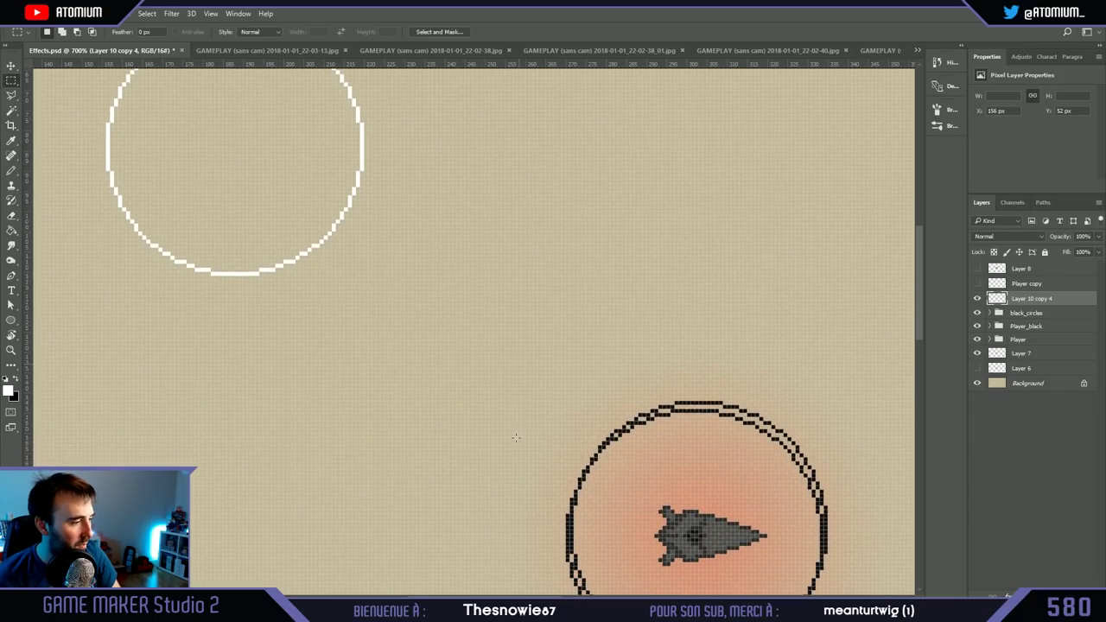
pyautogui.scroll(-1, 560, 408)
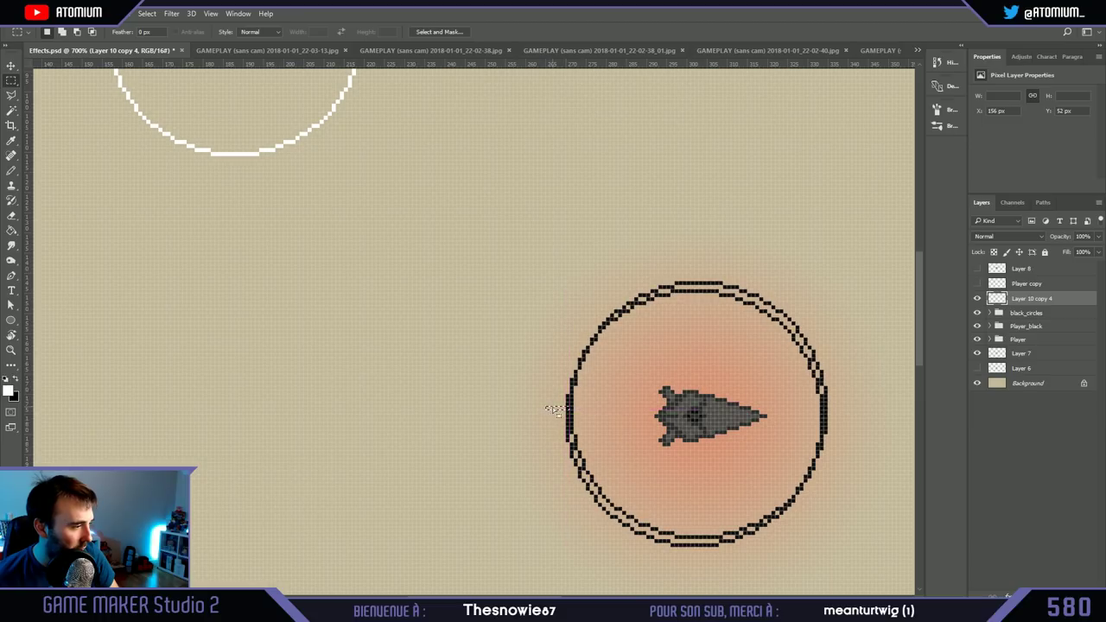
pyautogui.press('ctrl')
pyautogui.press('ctrl')
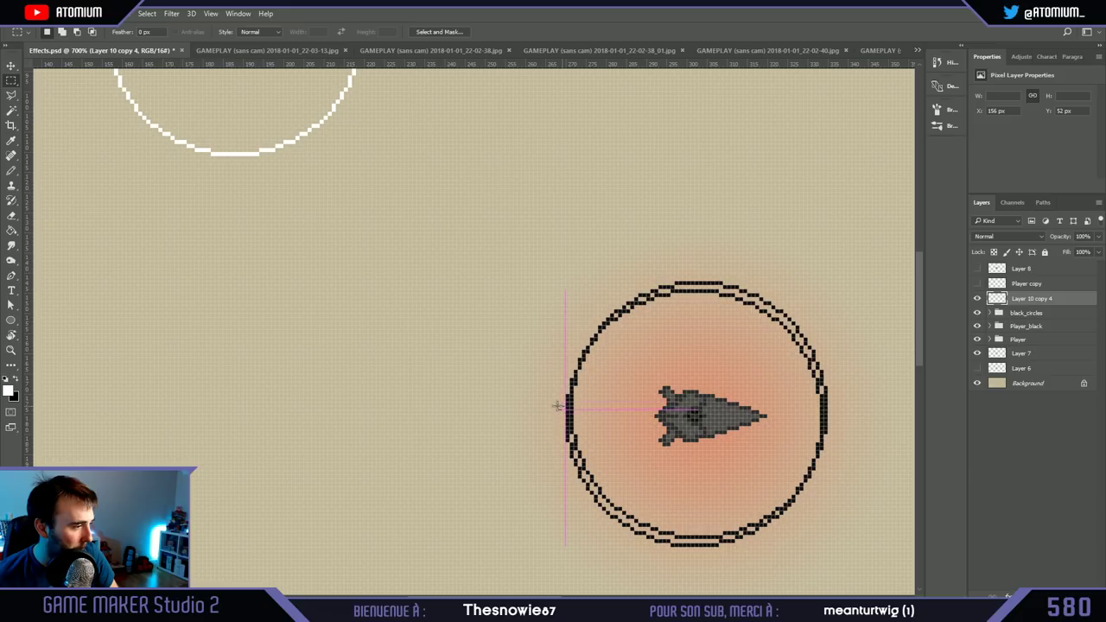
pyautogui.moveTo(550, 405); pyautogui.dragTo(509, 404)
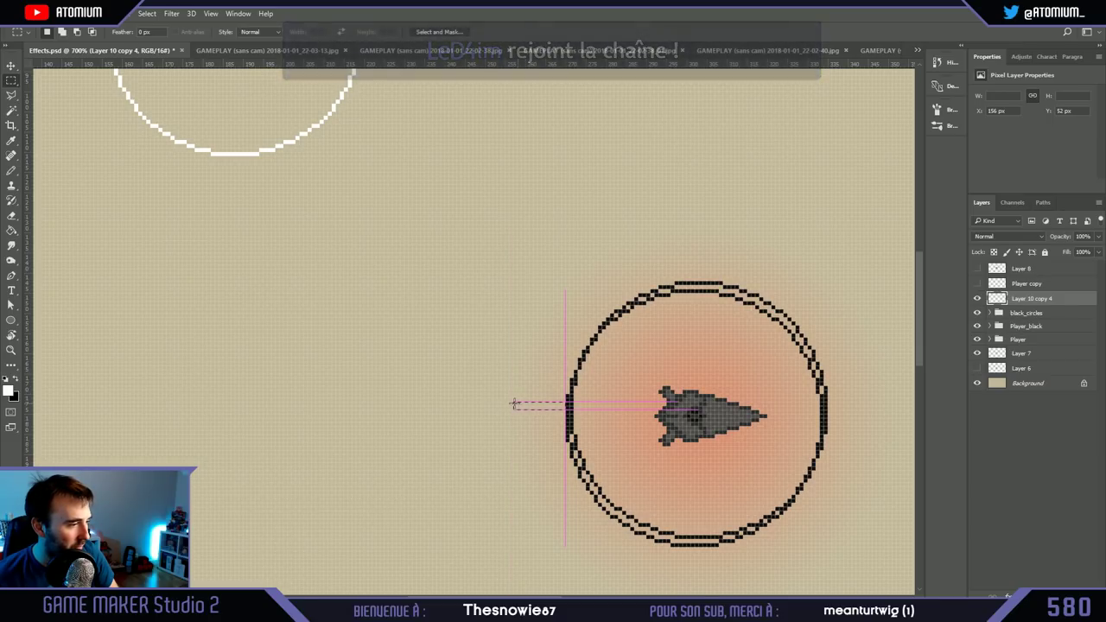
pyautogui.moveTo(513, 407); pyautogui.dragTo(511, 407)
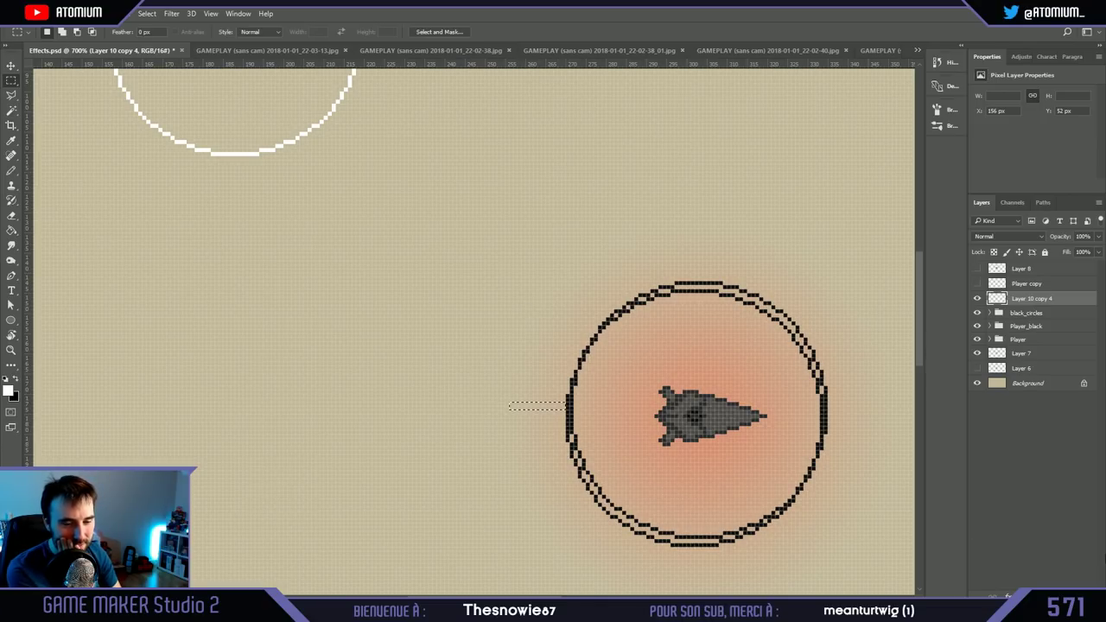
pyautogui.scroll(-2, 459, 390)
pyautogui.click(495, 289)
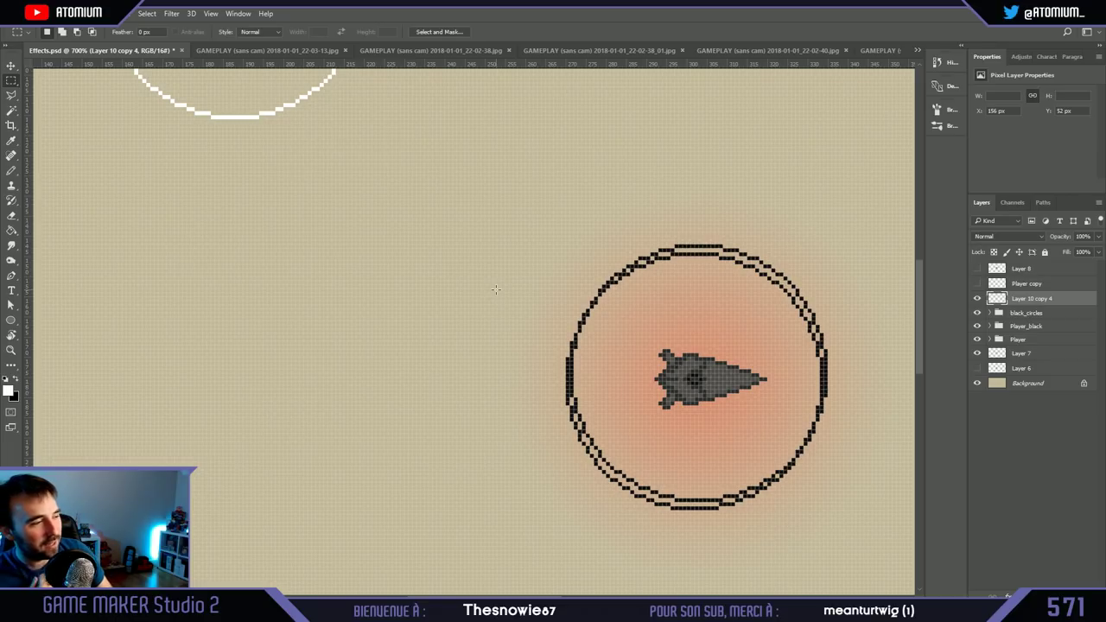
# Step: Switch to the game and run Jeu de piratage 01 twice more to study the ship's destruction animation
pyautogui.click(248, 52)
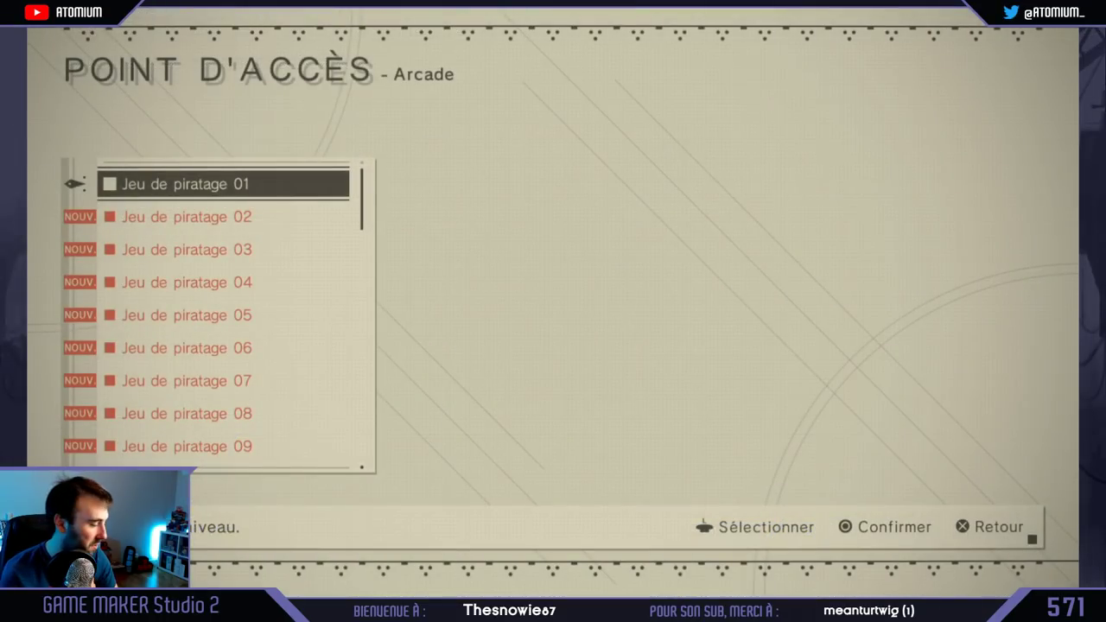
pyautogui.press('Return')
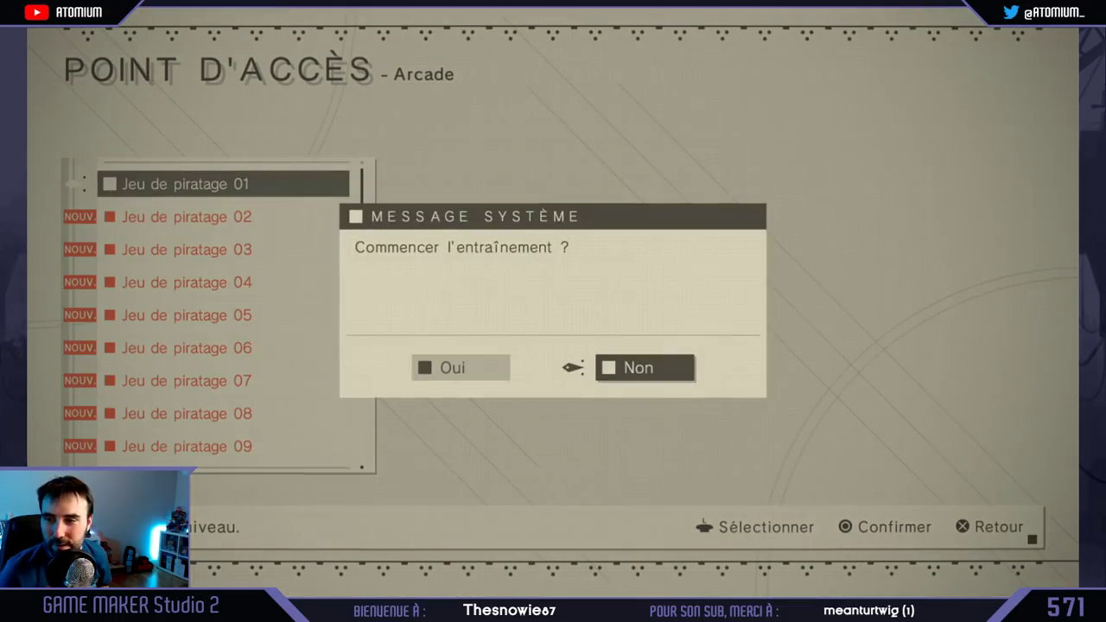
pyautogui.press('Left')
pyautogui.press('Return')
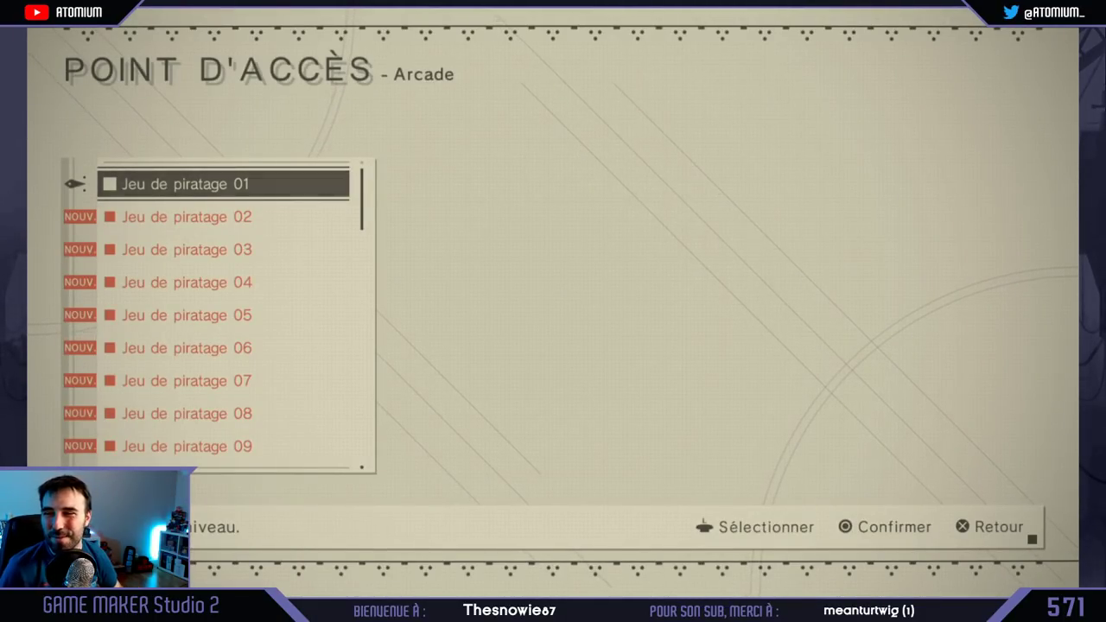
pyautogui.press('Return')
pyautogui.press('Left')
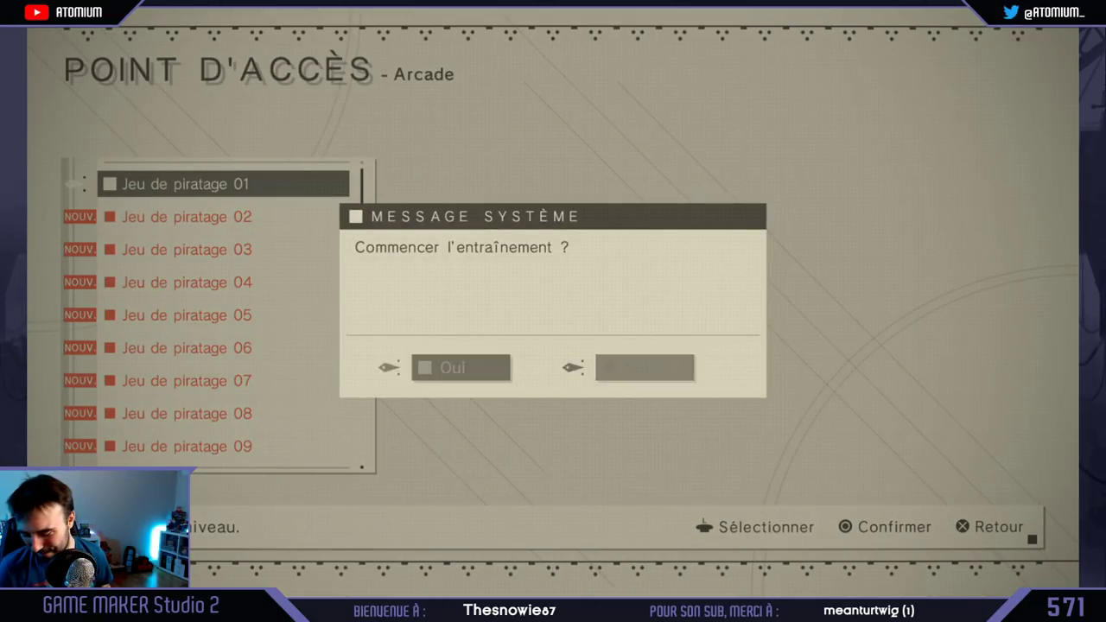
pyautogui.press('Return')
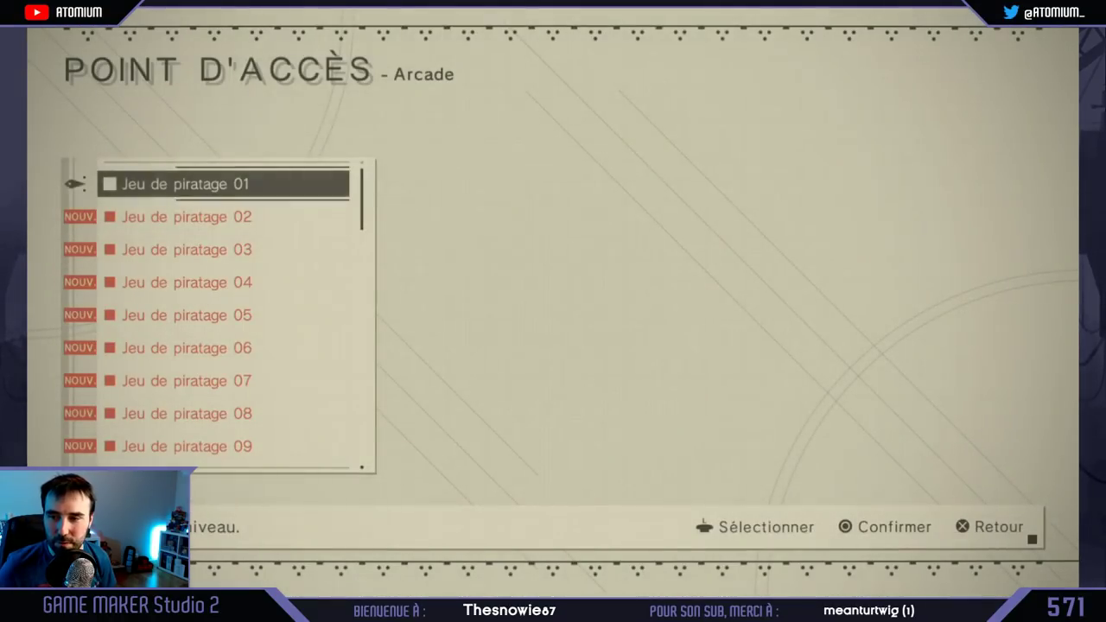
# Step: Replay Jeu de piratage 01 in the game to study the ring of destruction particles, and return to Photoshop
pyautogui.press('Return')
pyautogui.press('Left')
pyautogui.press('Return')
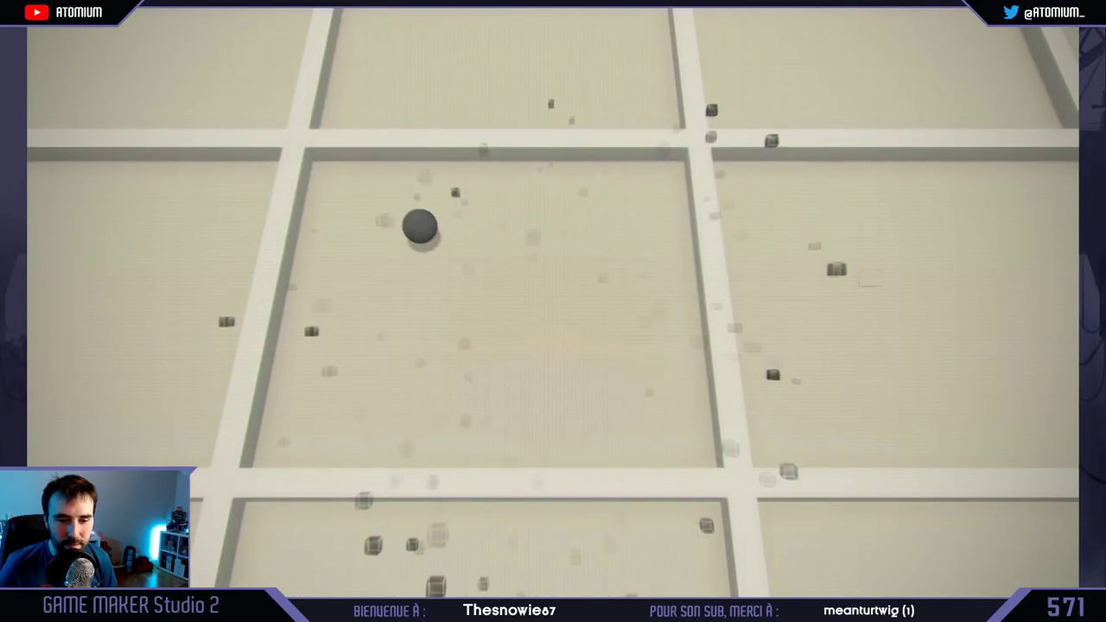
pyautogui.press('Return')
pyautogui.press('Left')
pyautogui.press('Return')
pyautogui.press('Up')
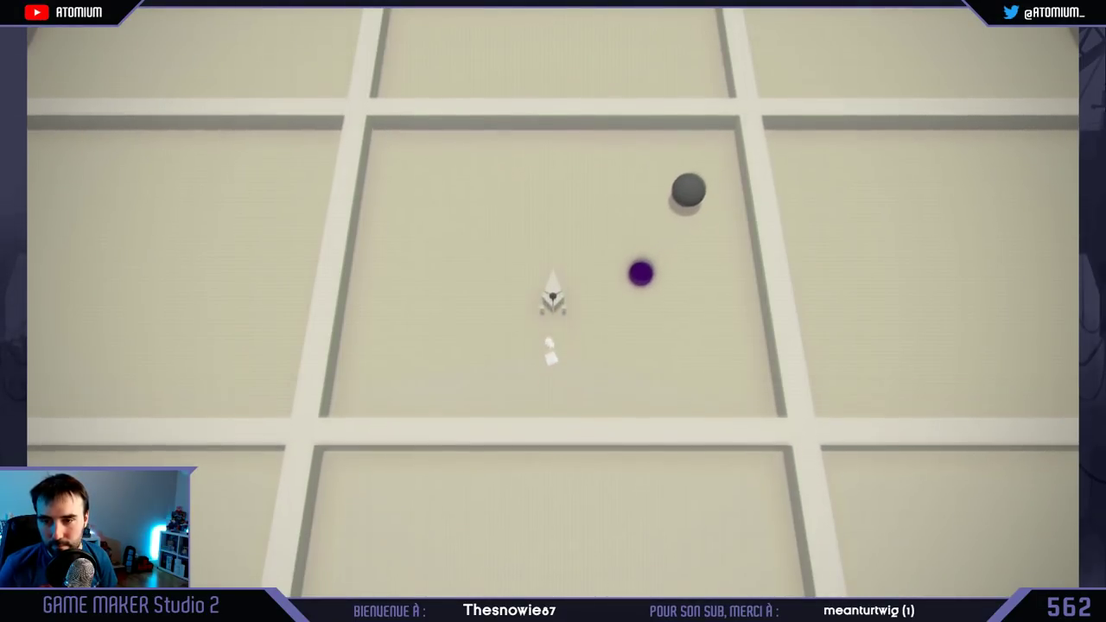
pyautogui.press('space')
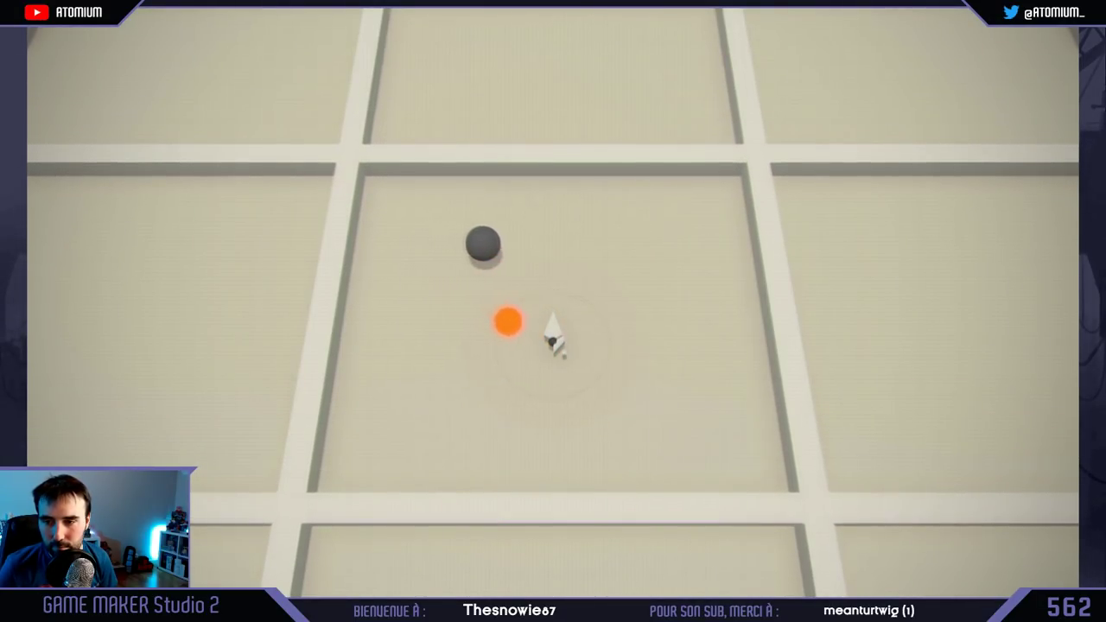
pyautogui.press('space')
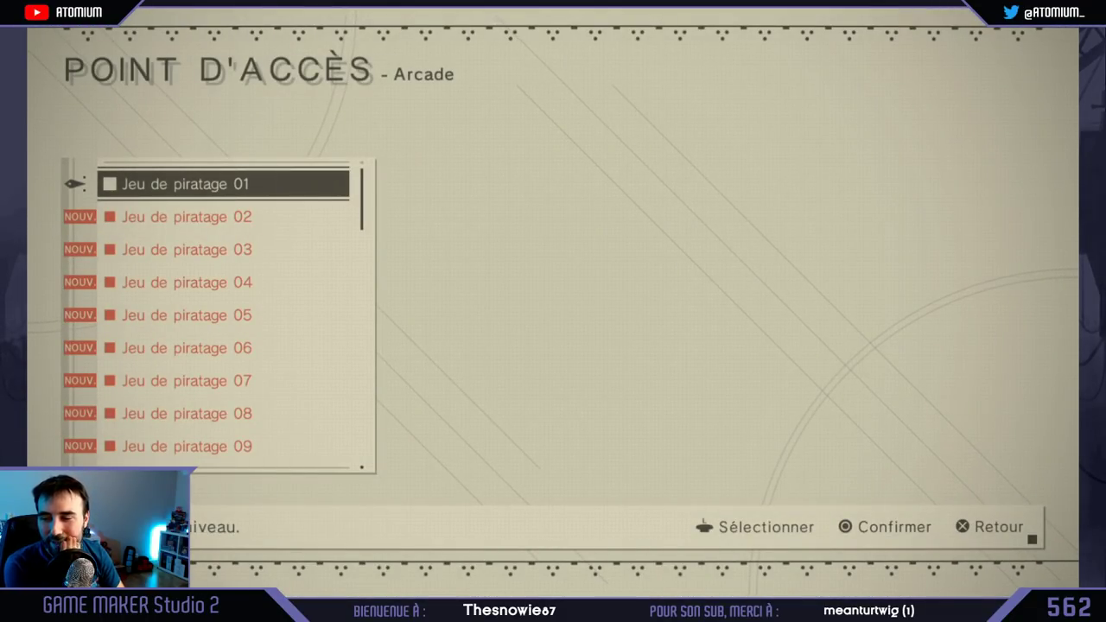
pyautogui.hotkey('alt', 'Tab')
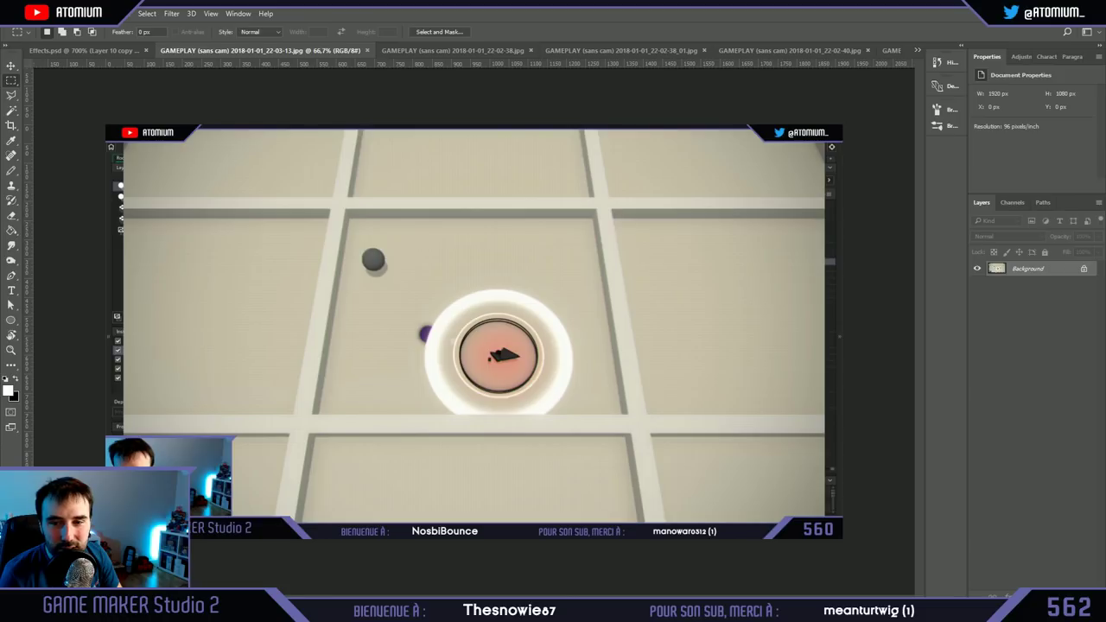
# Step: Place the gameplay captures 2018-01-01_22-55-03 and 2018-01-01_22-54-45 as layers in the 22-03-13 screenshot document
pyautogui.hotkey('ctrl', 'z')
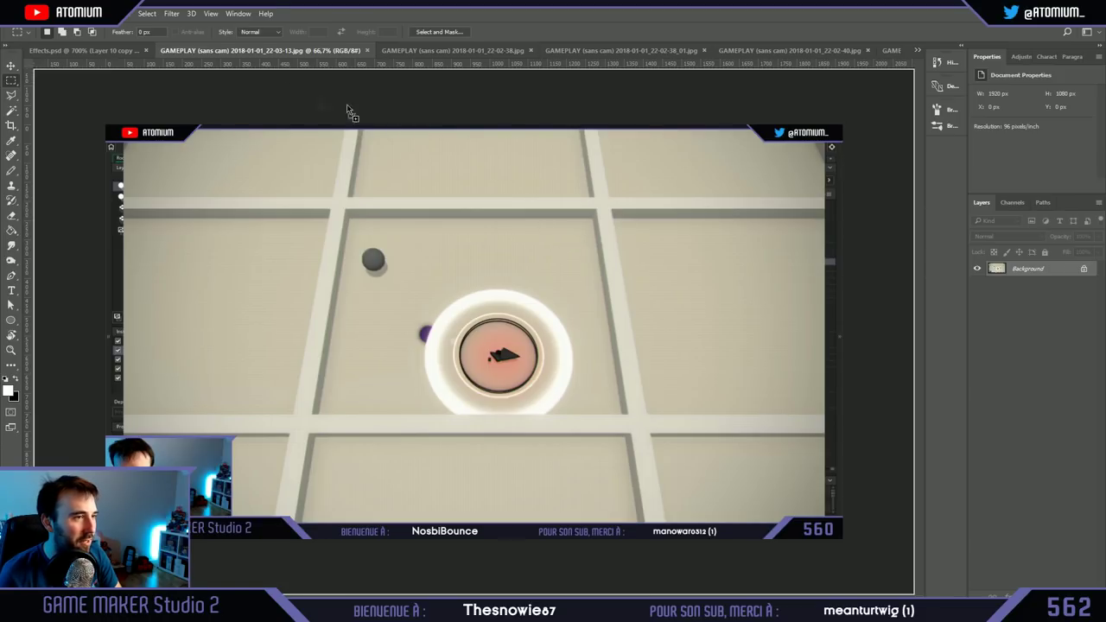
pyautogui.moveTo(340, 231); pyautogui.dragTo(499, 296)
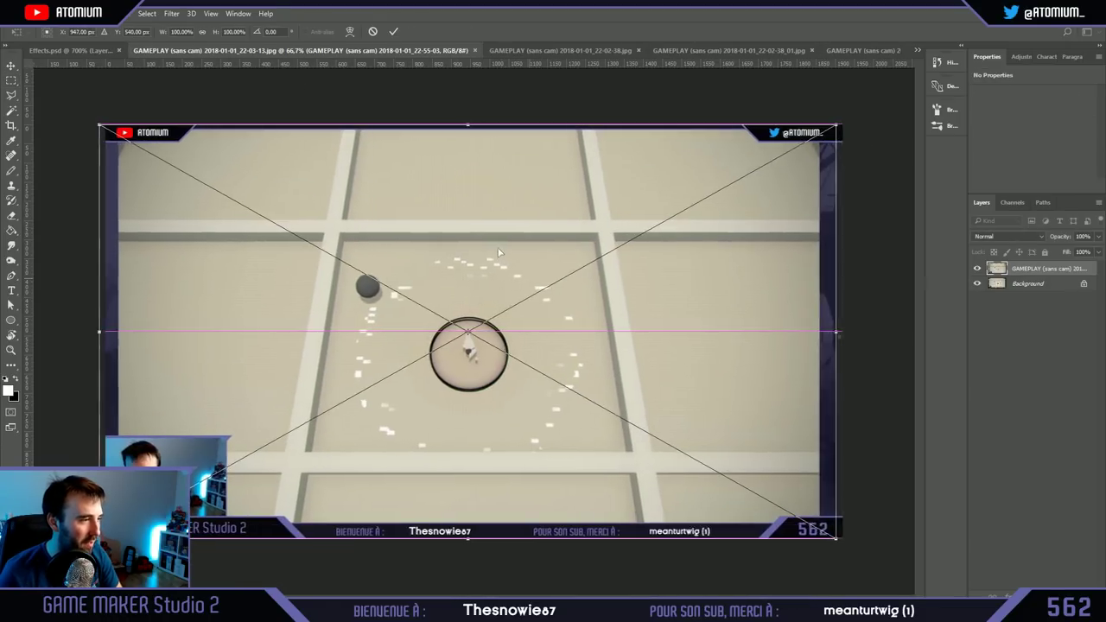
pyautogui.press('Return')
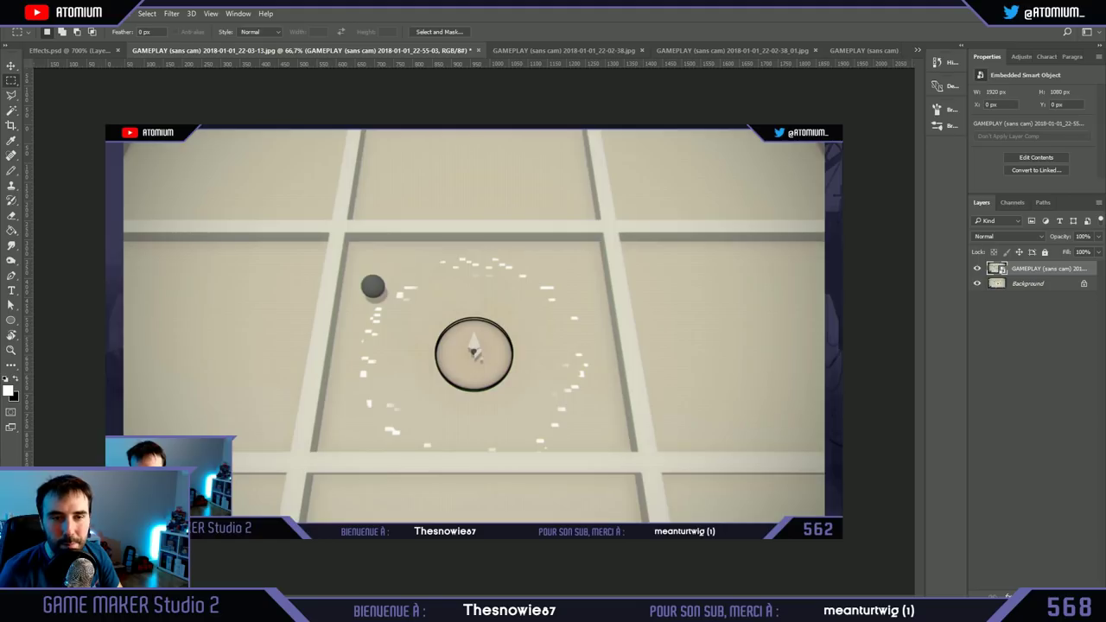
pyautogui.moveTo(380, 285); pyautogui.dragTo(514, 294)
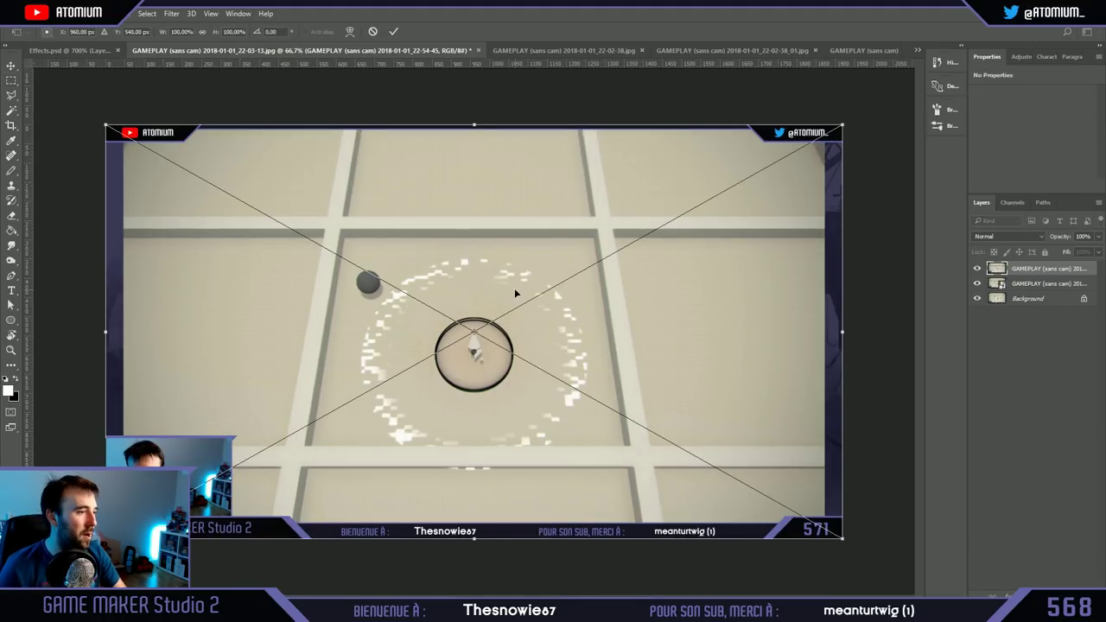
pyautogui.press('Return')
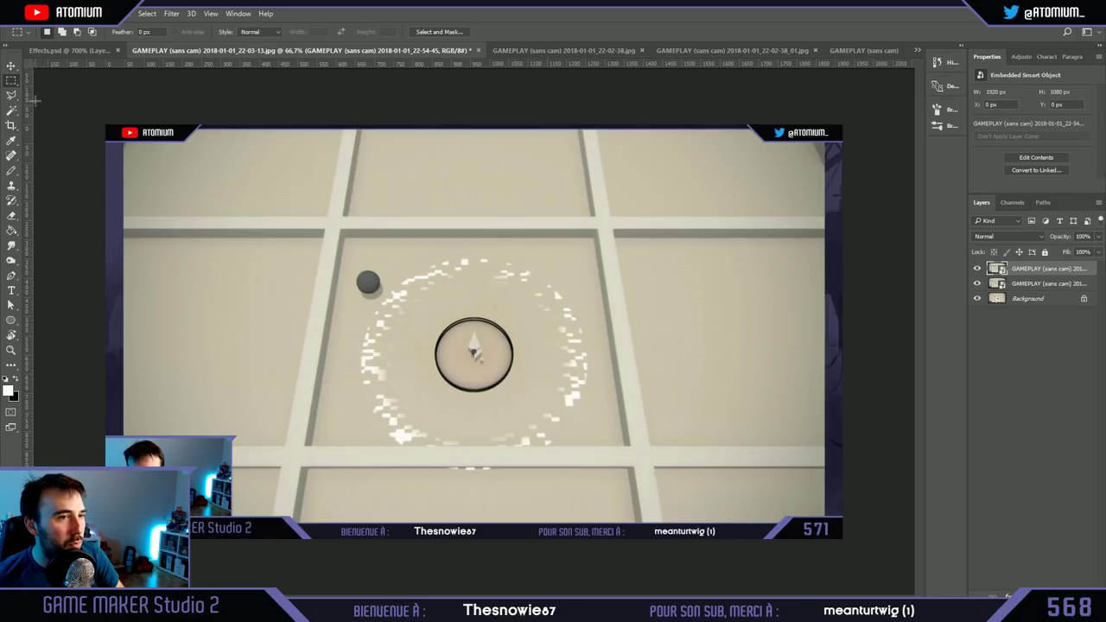
# Step: Copy the particle ring area of the 22-54-45 capture into Effects.psd as a layer scaled to about 39.7% over the ship
pyautogui.moveTo(348, 246); pyautogui.dragTo(596, 476)
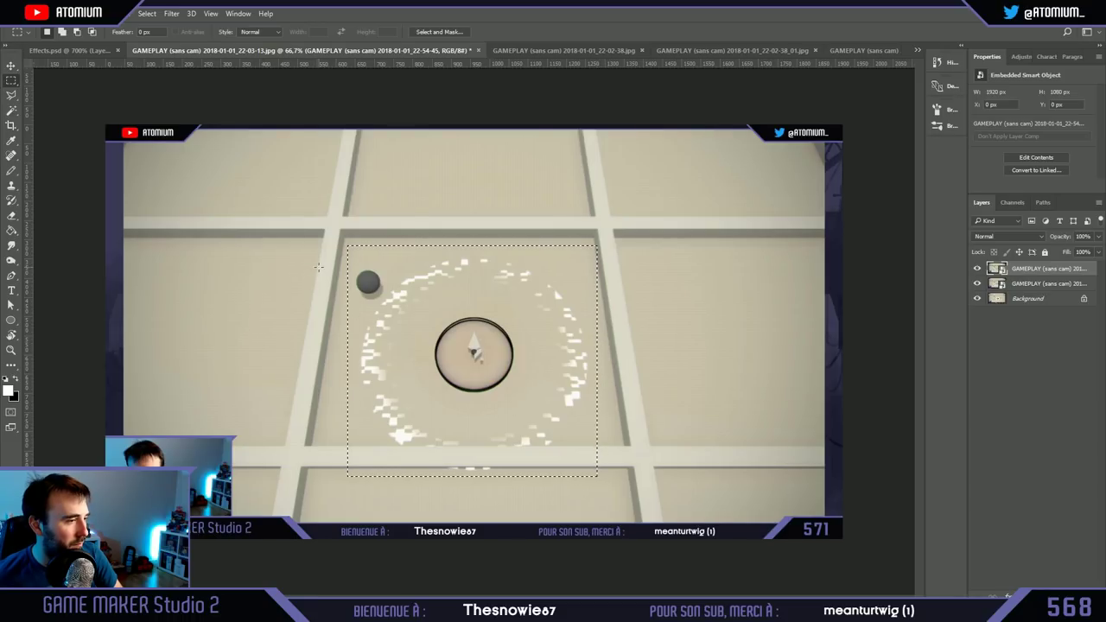
pyautogui.click(69, 50)
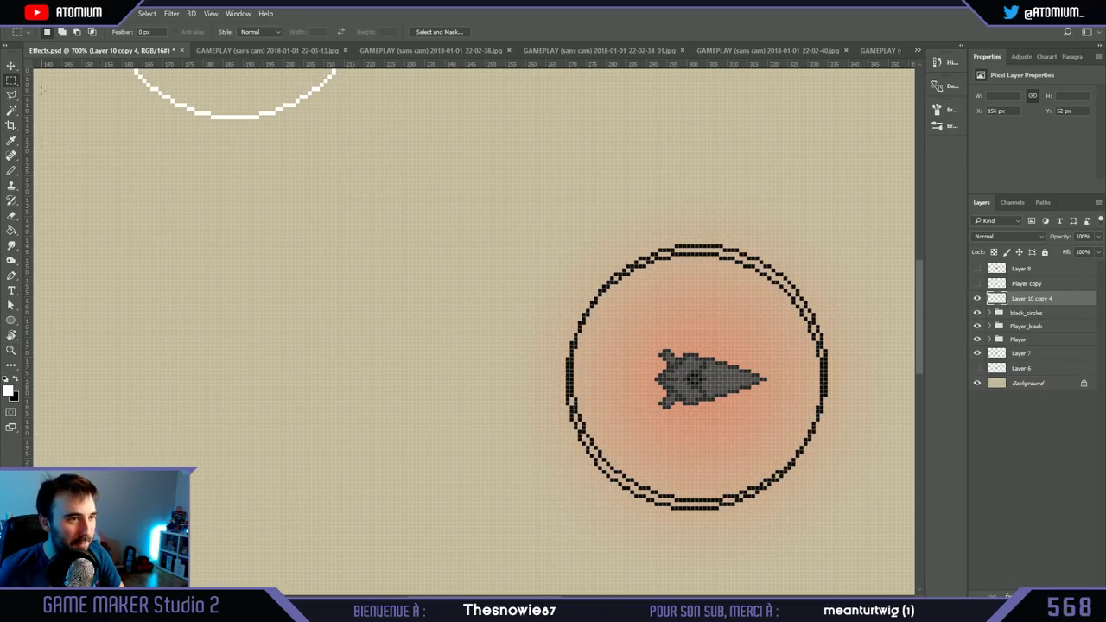
pyautogui.click(11, 350)
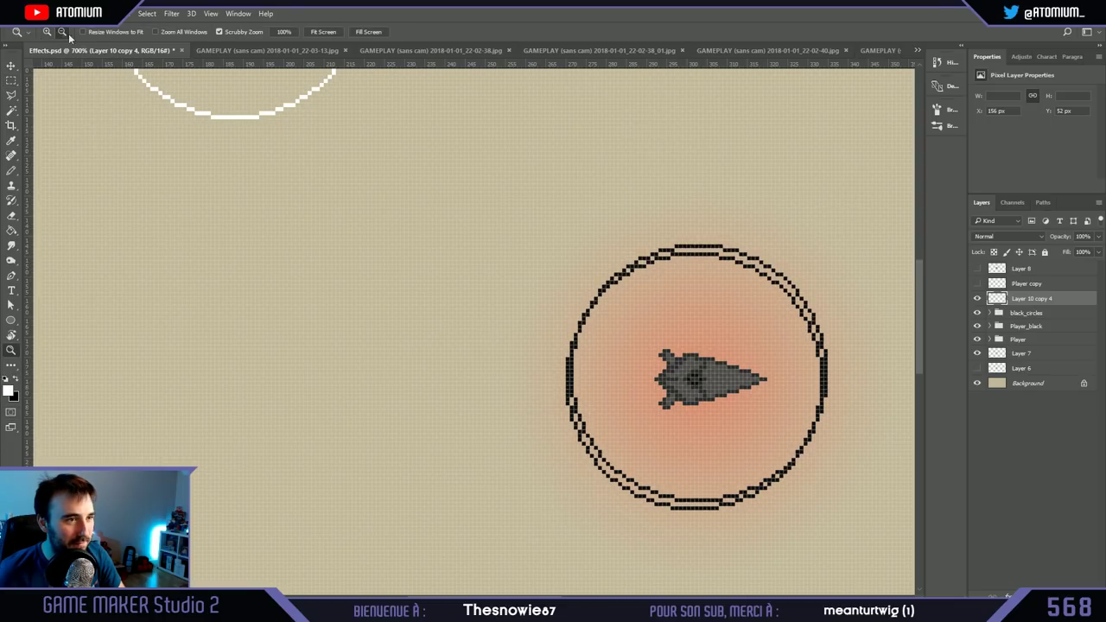
pyautogui.hotkey('ctrl', '-')
pyautogui.hotkey('ctrl', '-')
pyautogui.hotkey('ctrl', '-')
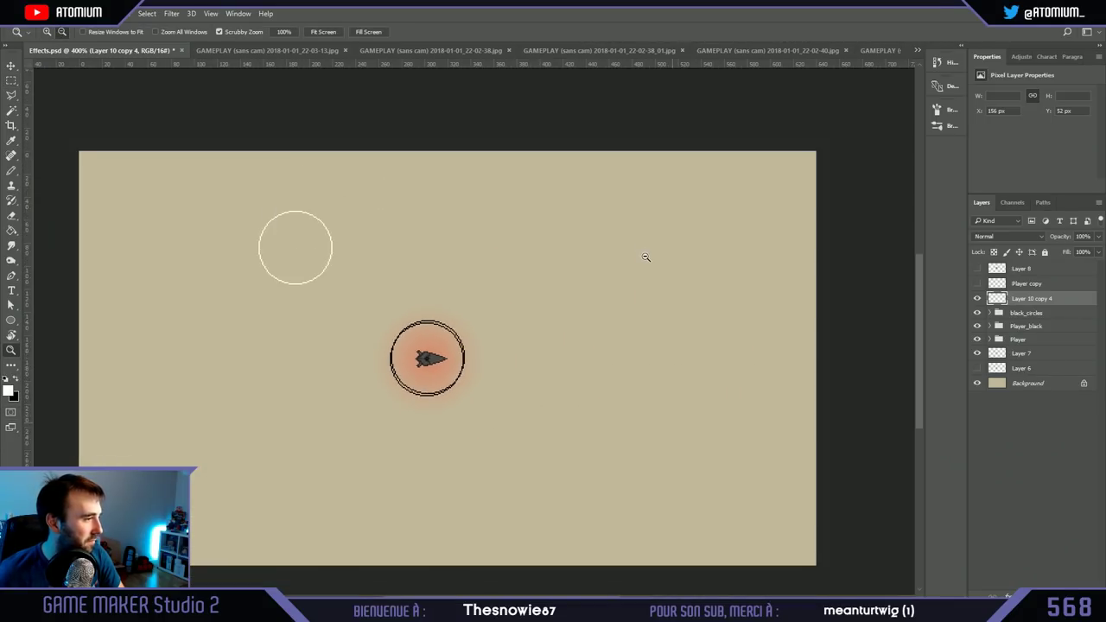
pyautogui.hotkey('ctrl', 'v')
pyautogui.hotkey('ctrl', 't')
pyautogui.keyDown('shift'); pyautogui.moveTo(127, 145); pyautogui.dragTo(556, 542); pyautogui.keyUp('shift')
pyautogui.moveTo(607, 571); pyautogui.dragTo(355, 212)
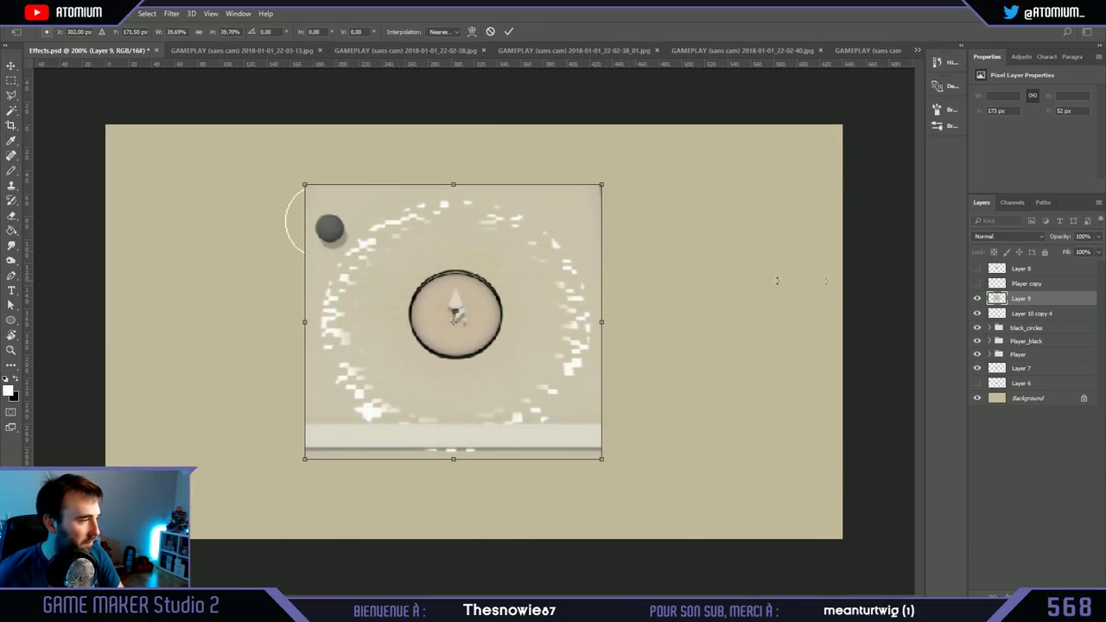
pyautogui.press('Return')
# Step: Set the opacity of the pasted particle ring layer to 39%
pyautogui.press('2')
pyautogui.press('8')
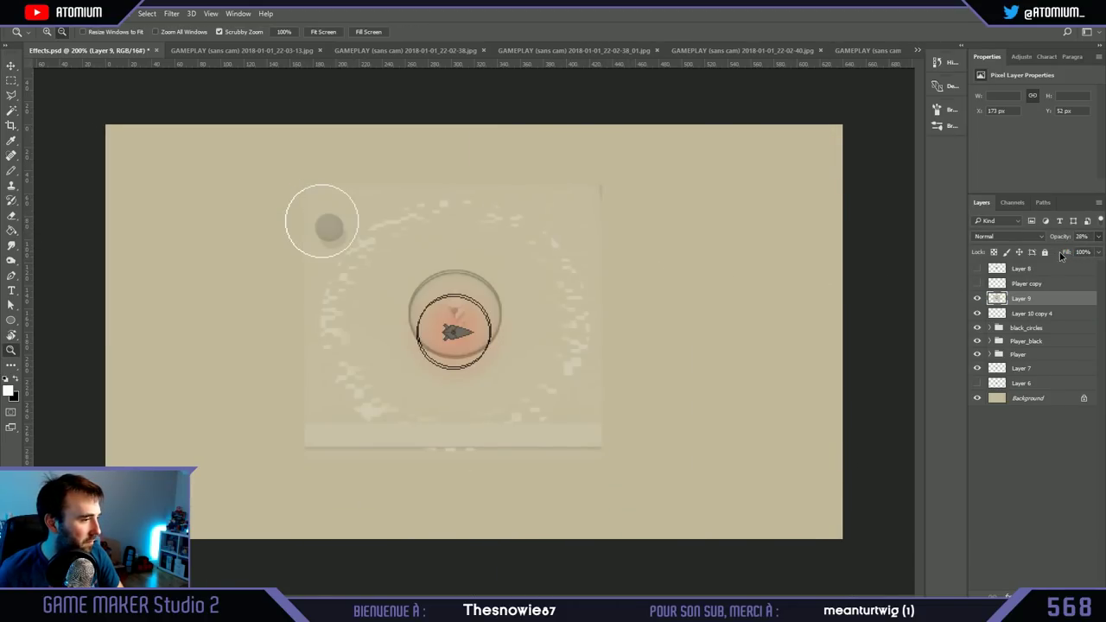
pyautogui.press('3')
pyautogui.press('9')
# Step: Rotate the ring capture about 88°, scale it to about 89% and align its black circle with the ship's circle
pyautogui.hotkey('ctrl', 't')
pyautogui.moveTo(622, 471); pyautogui.dragTo(513, 493)
pyautogui.moveTo(609, 459); pyautogui.dragTo(557, 424)
pyautogui.moveTo(544, 373); pyautogui.dragTo(546, 392)
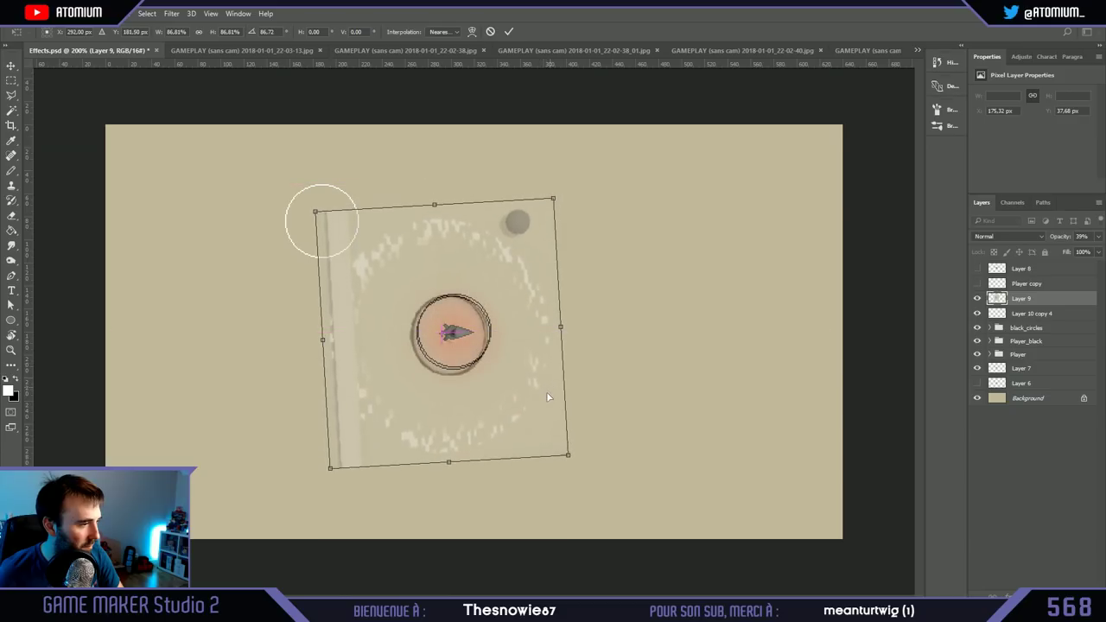
pyautogui.moveTo(569, 455); pyautogui.dragTo(557, 426)
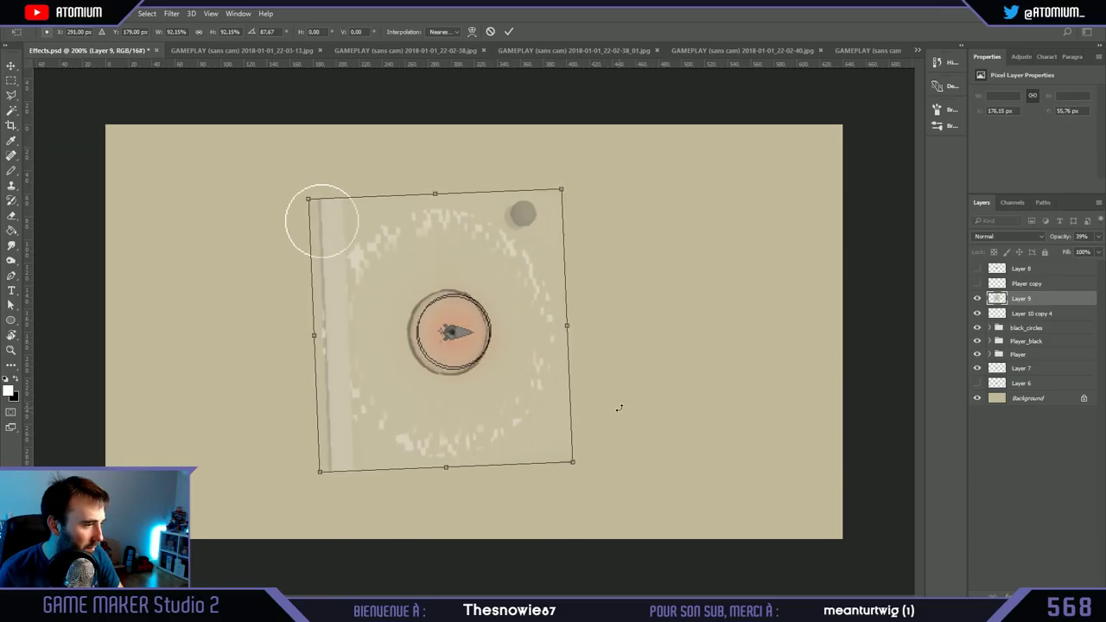
pyautogui.moveTo(574, 462); pyautogui.dragTo(569, 455)
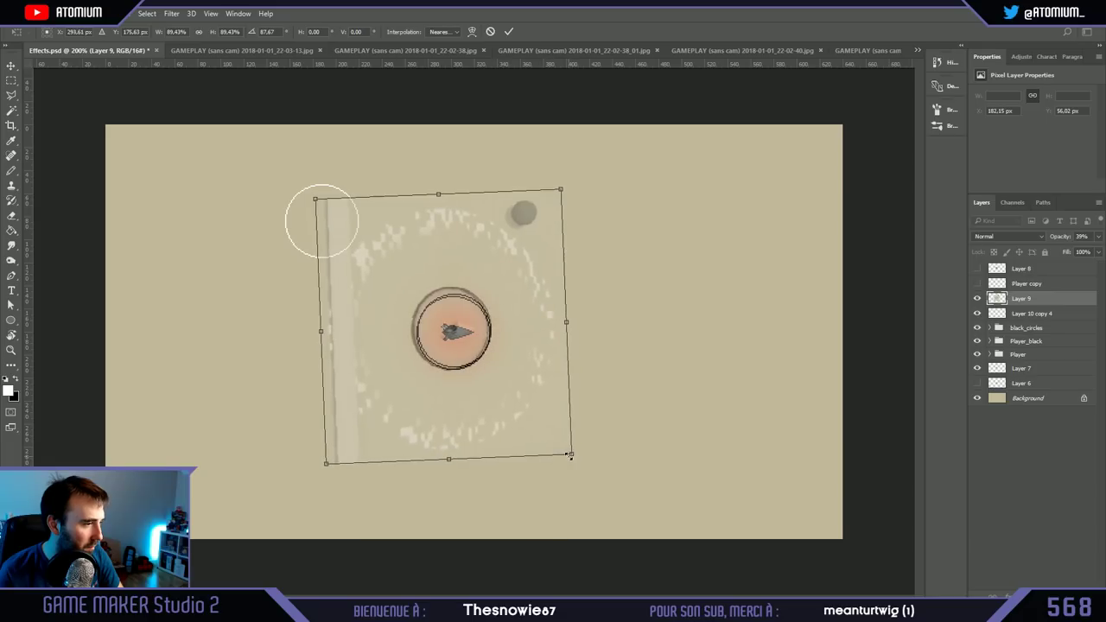
pyautogui.press('Left')
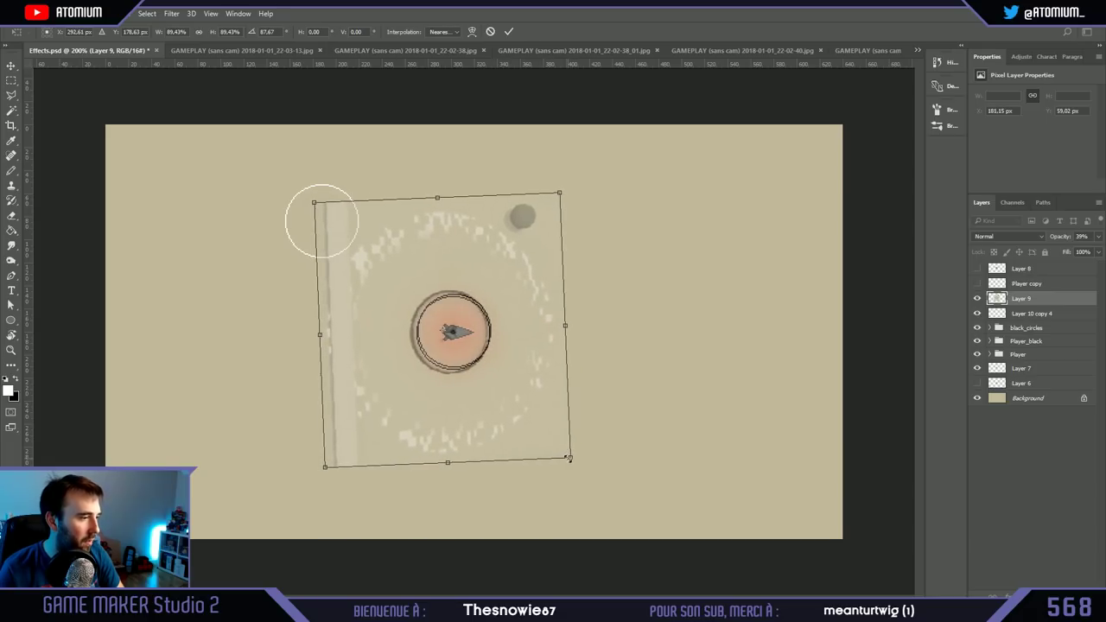
pyautogui.moveTo(614, 429); pyautogui.dragTo(617, 424)
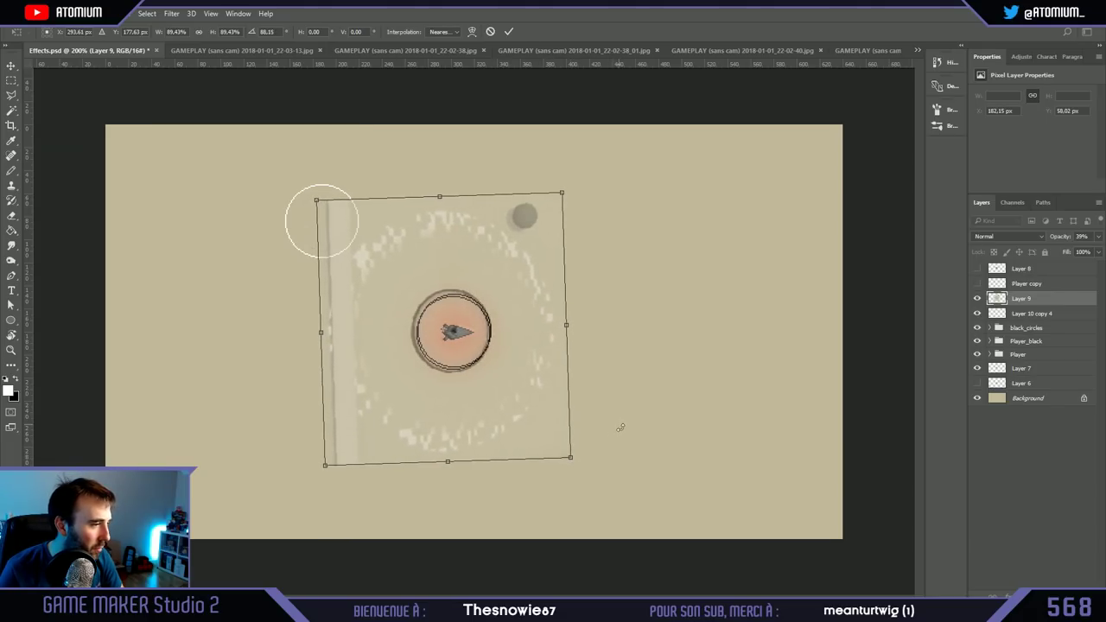
pyautogui.press('Up')
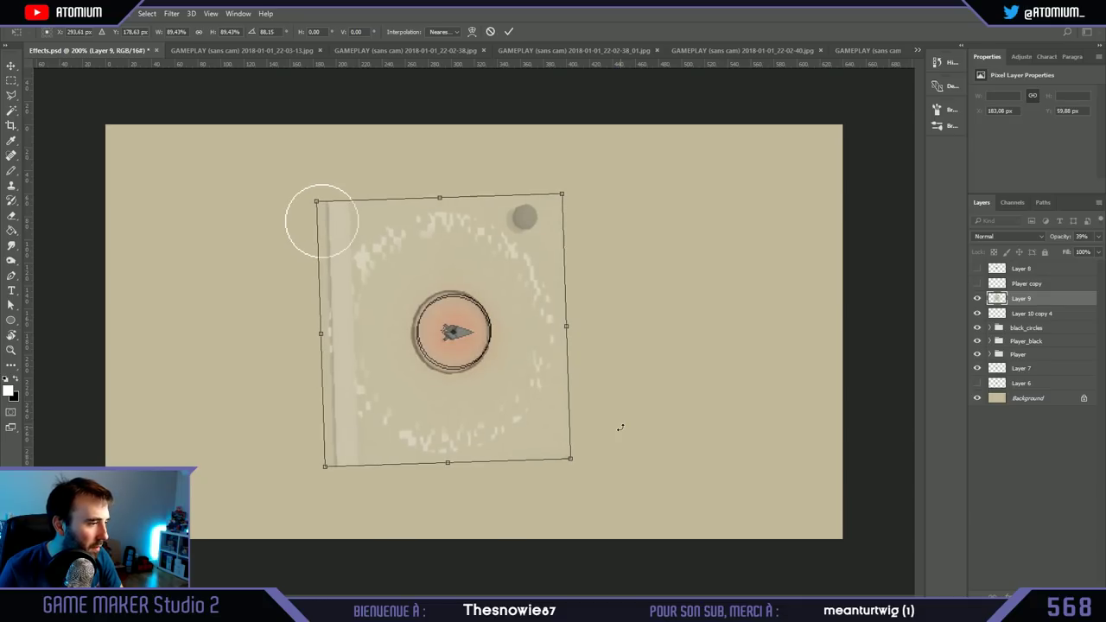
pyautogui.press('Up')
pyautogui.press('Return')
pyautogui.press('z')
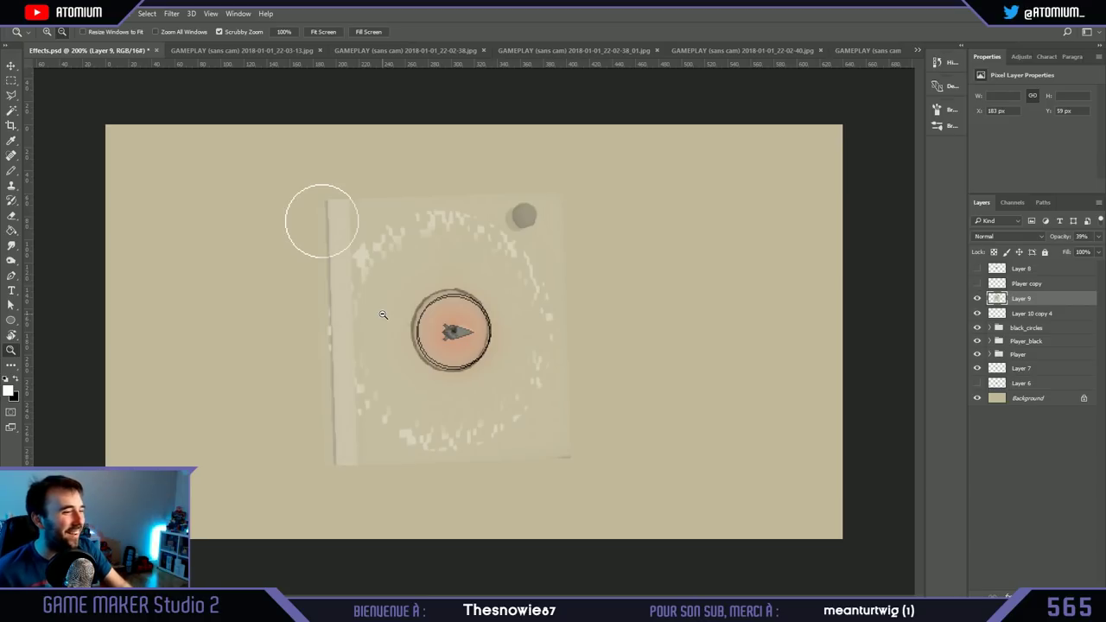
# Step: Select a thin horizontal strip through the ship, spanning the full width of the particle ring
pyautogui.click(12, 80)
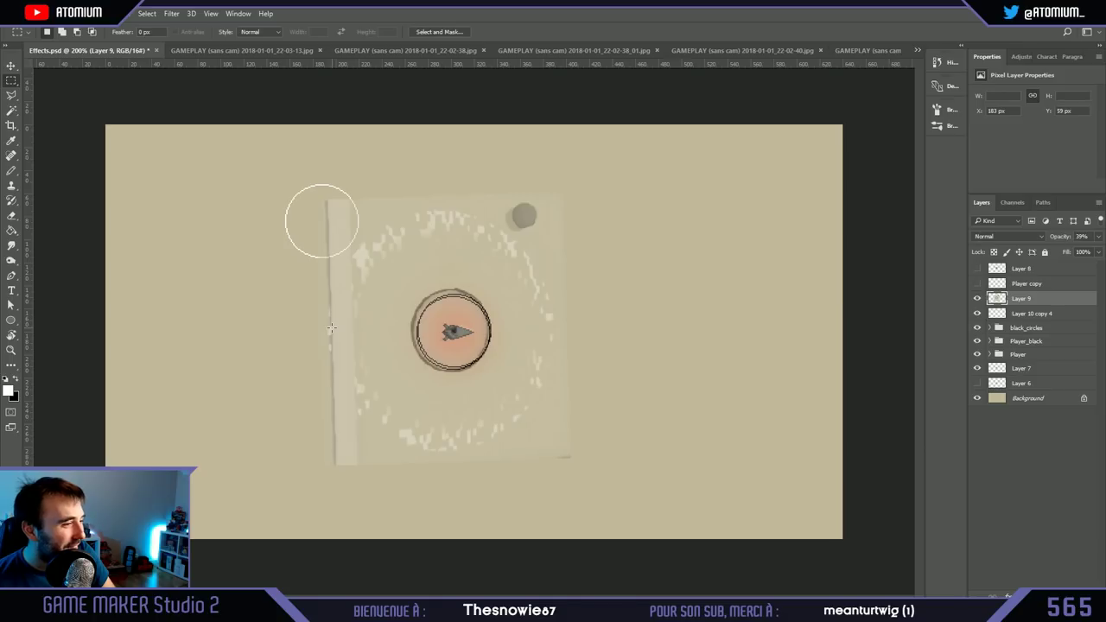
pyautogui.moveTo(328, 329); pyautogui.dragTo(553, 338)
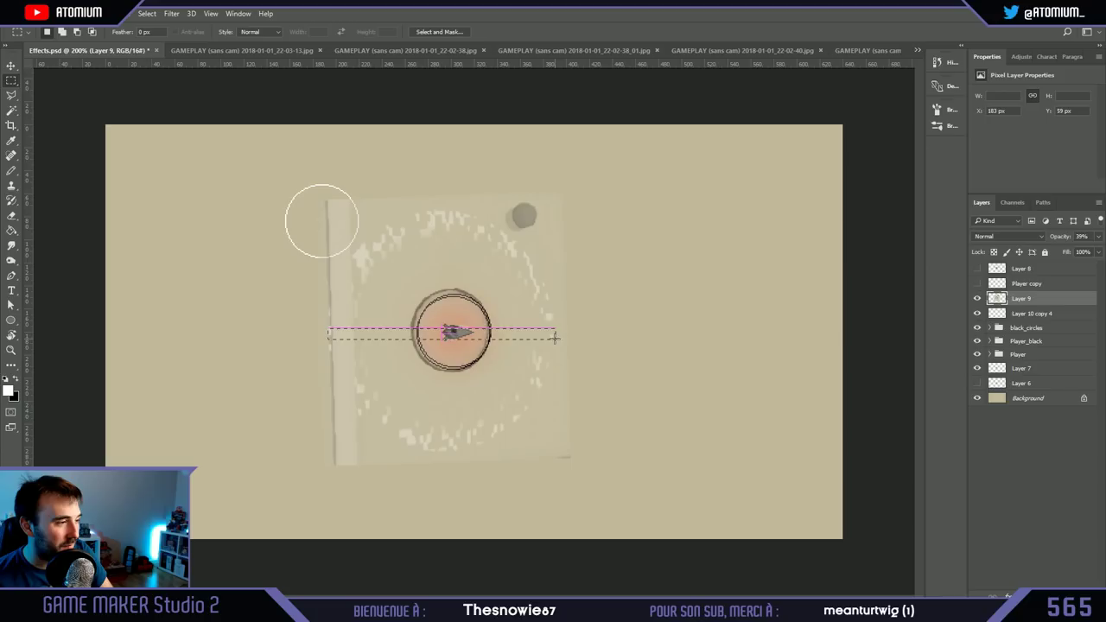
pyautogui.moveTo(555, 337); pyautogui.dragTo(556, 337)
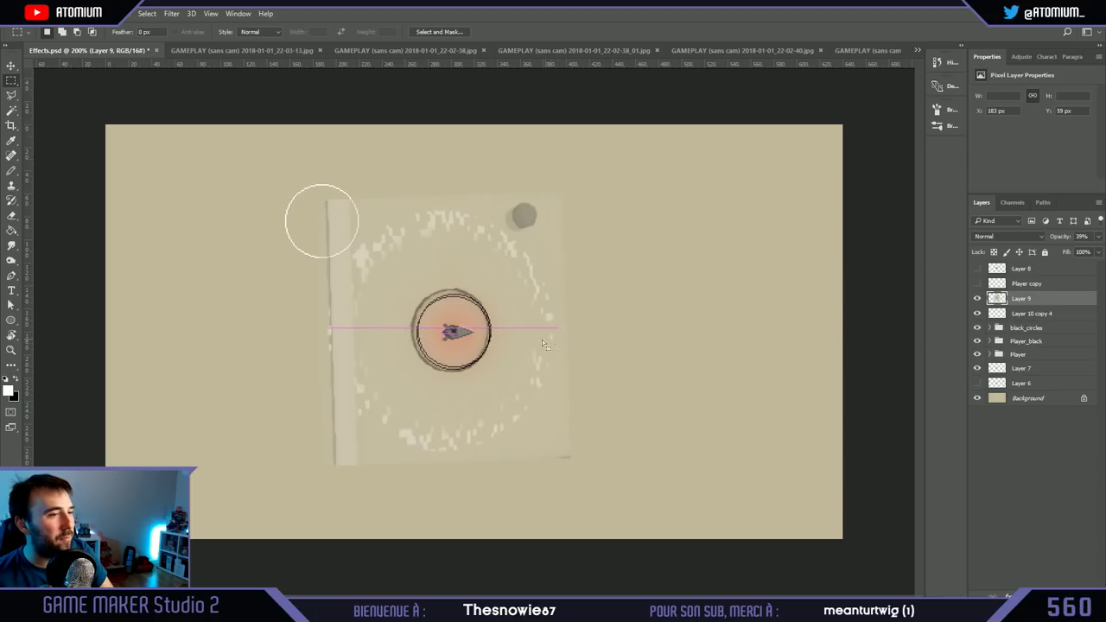
pyautogui.moveTo(97, 122); pyautogui.dragTo(155, 518)
pyautogui.click(357, 320)
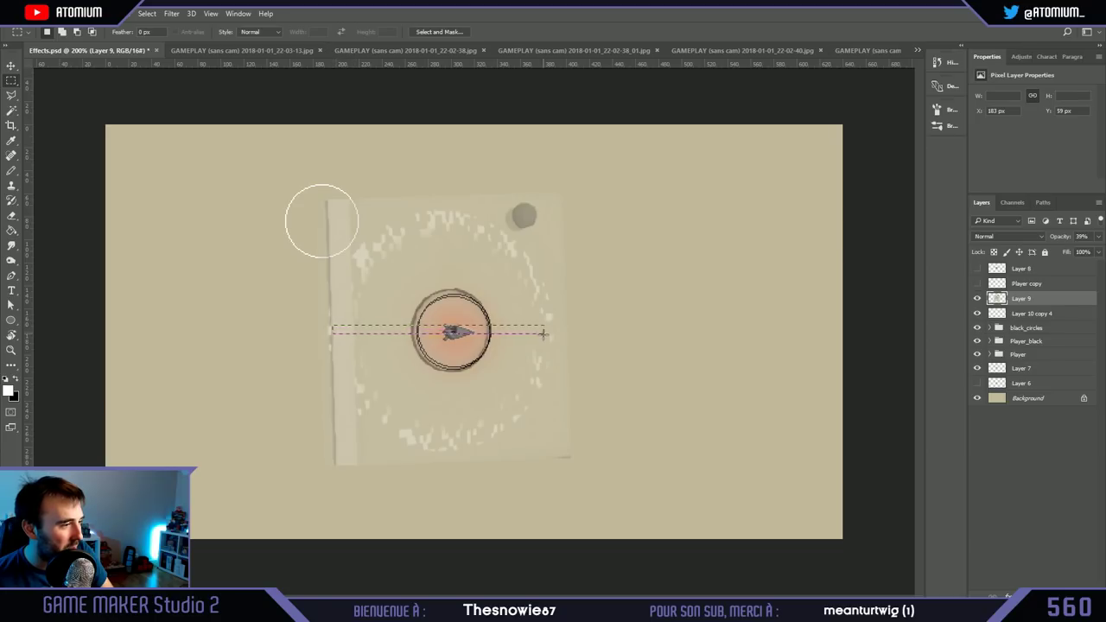
pyautogui.click(329, 321)
pyautogui.moveTo(328, 326); pyautogui.dragTo(551, 335)
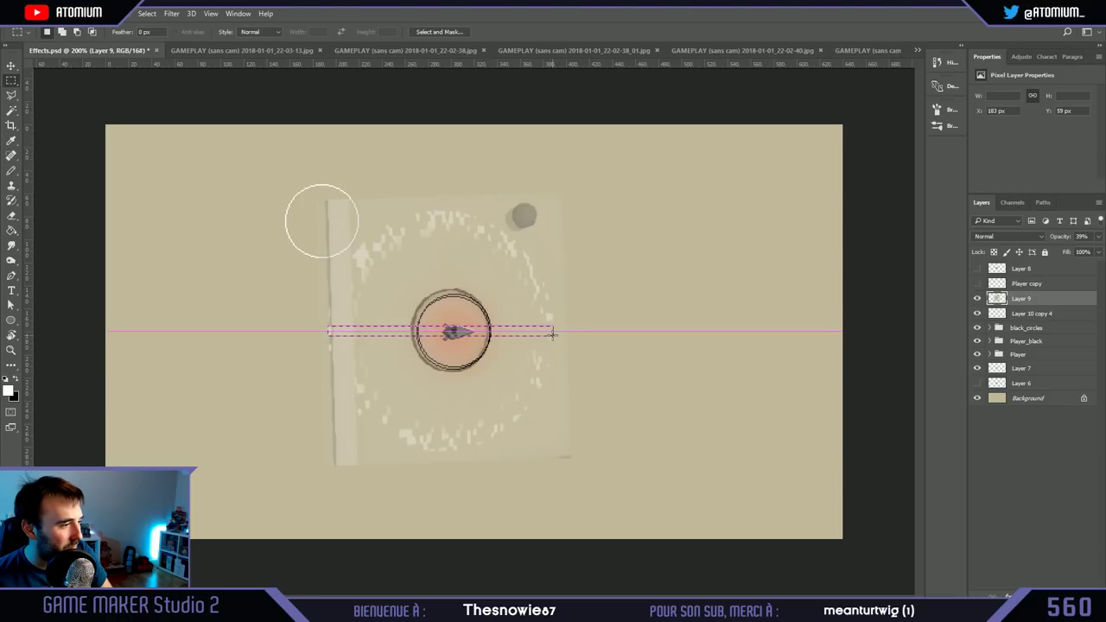
pyautogui.moveTo(554, 335); pyautogui.dragTo(556, 334)
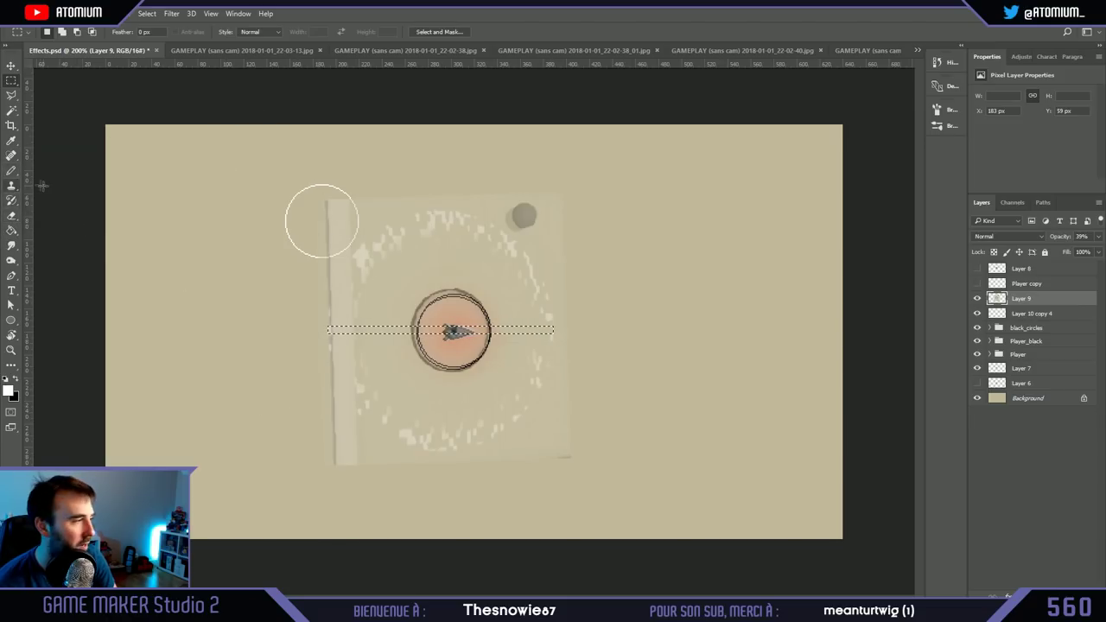
# Step: Hide the ring capture on Layer 9 and paint the strip selection white with the Brush on a new layer
pyautogui.click(978, 298)
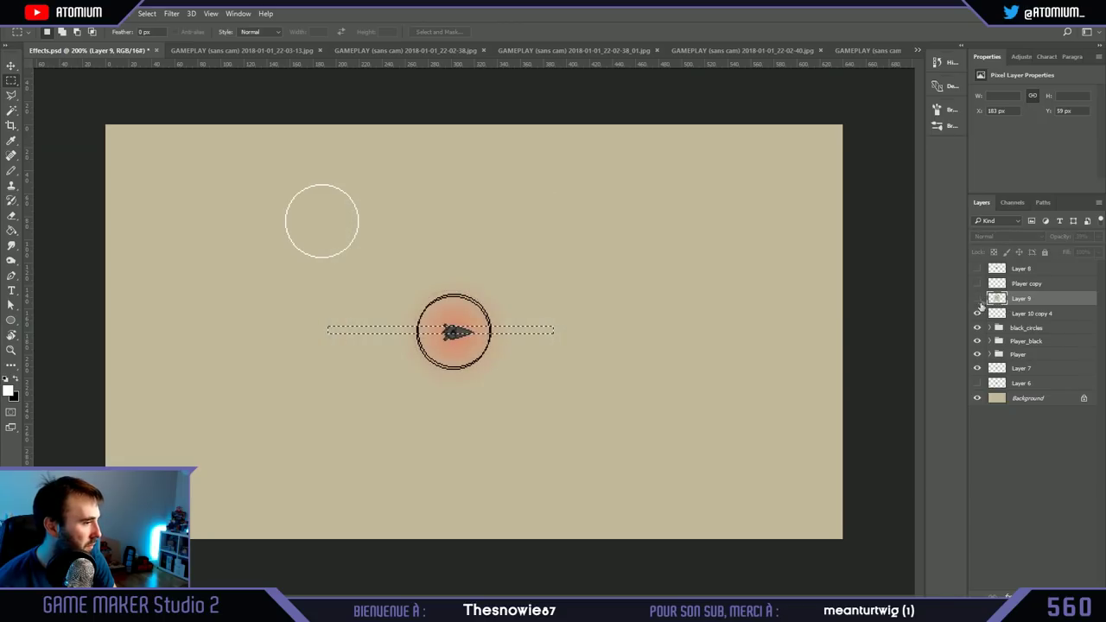
pyautogui.click(1080, 583)
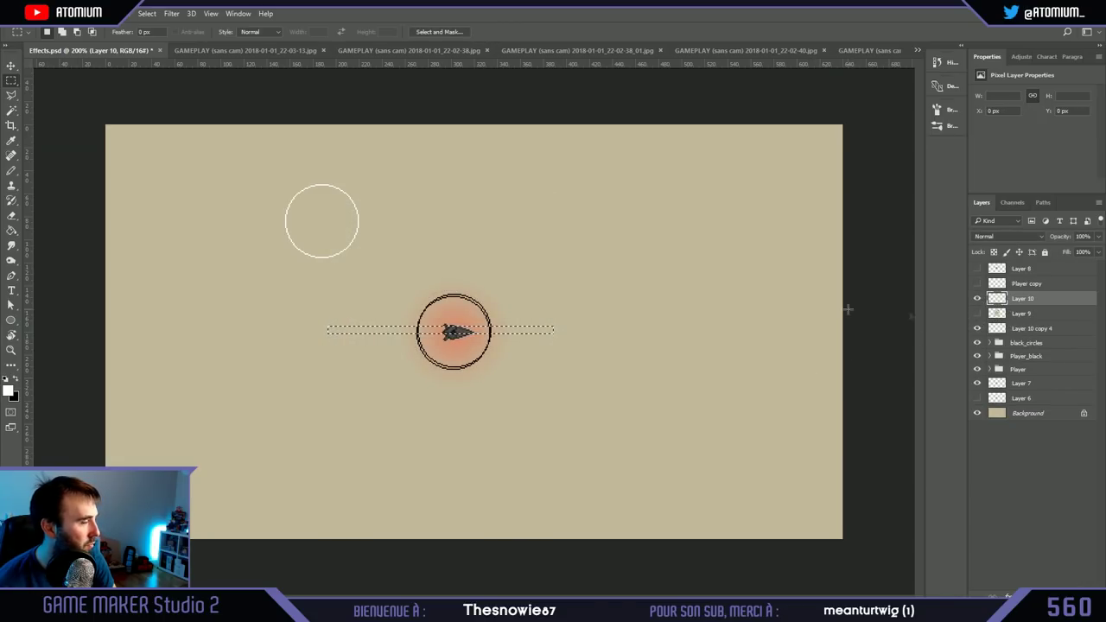
pyautogui.click(11, 168)
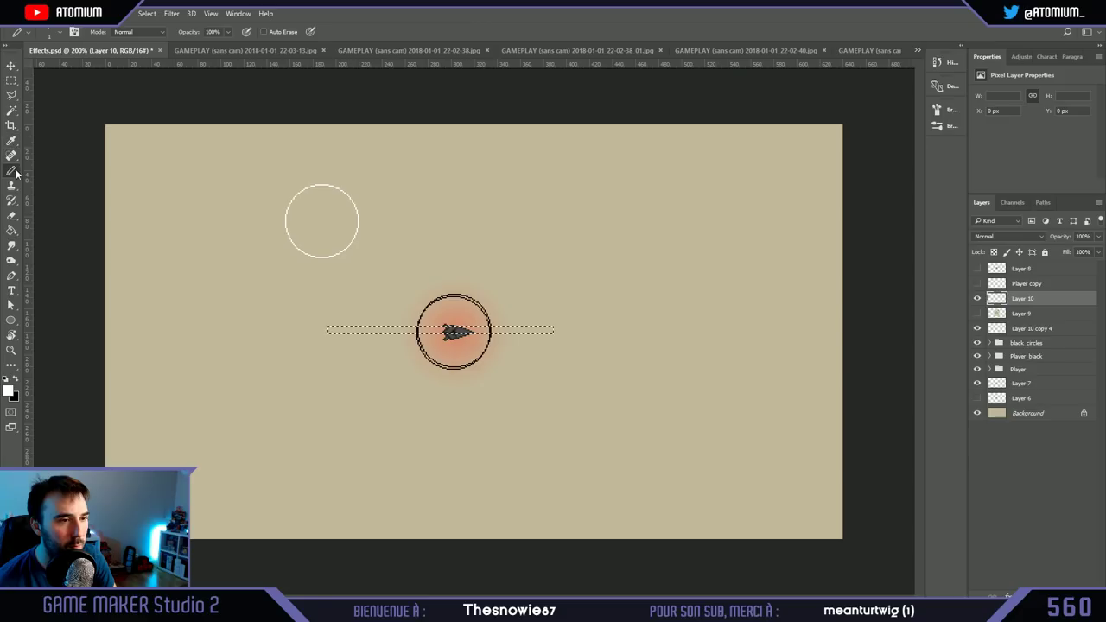
pyautogui.hotkey('shift', 'b')
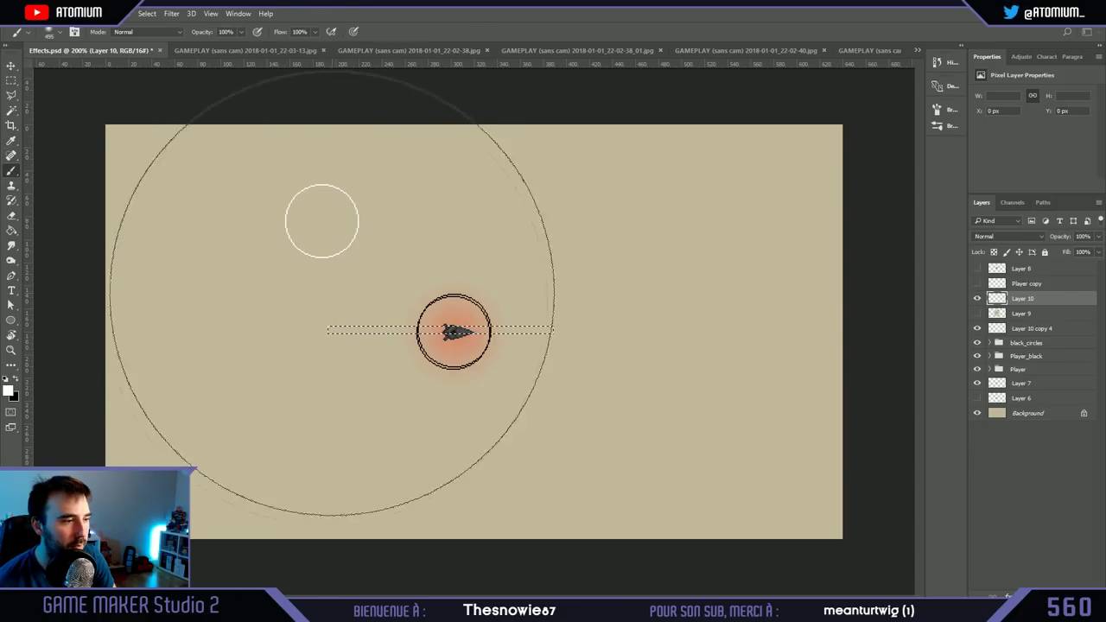
pyautogui.click(484, 346)
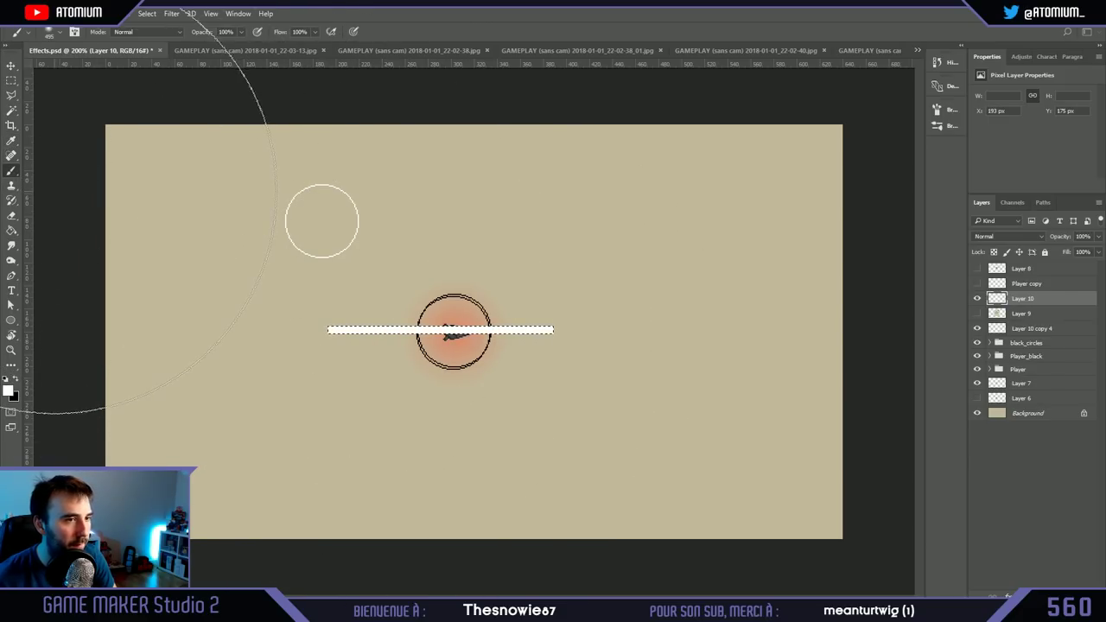
pyautogui.click(11, 81)
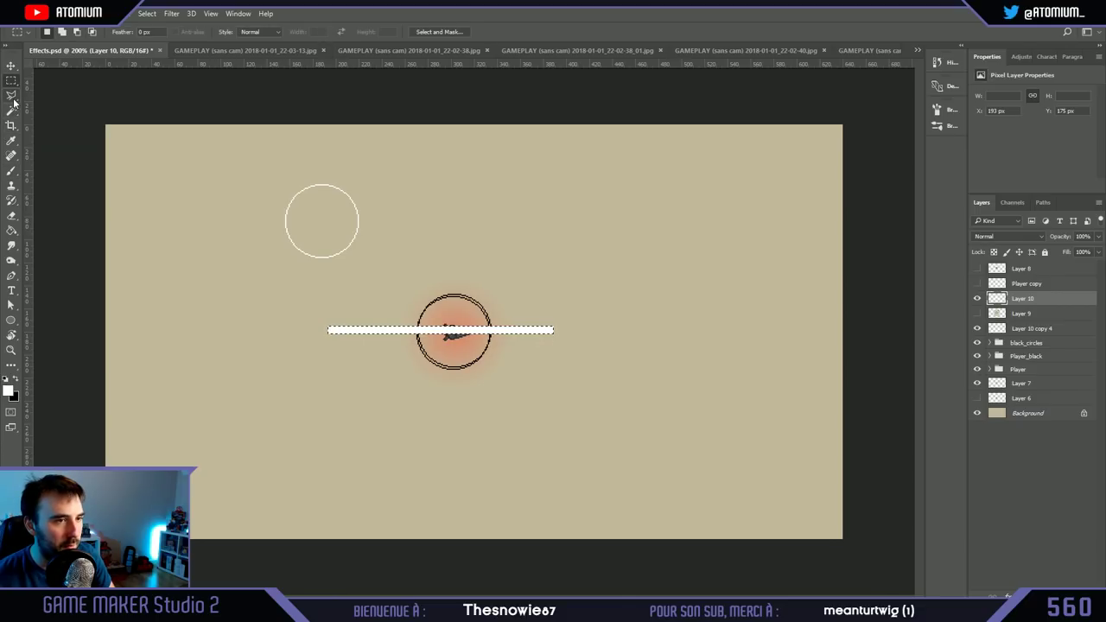
# Step: Change the painting tool from the Brush to the Pencil and deselect the white strip
pyautogui.click(11, 171)
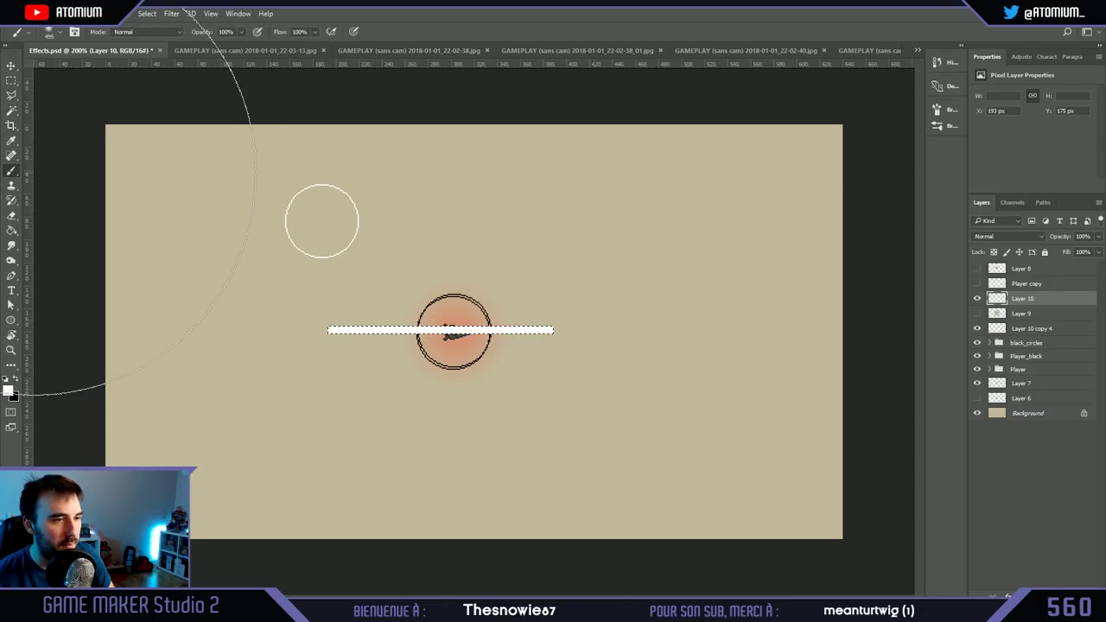
pyautogui.hotkey('shift', 'b')
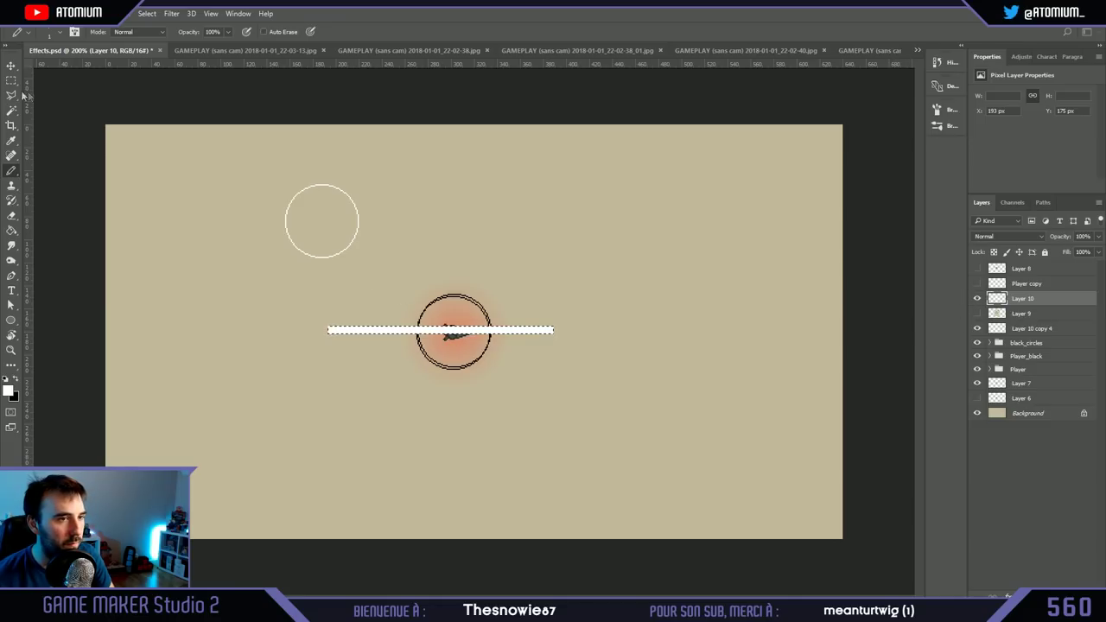
pyautogui.press('m')
pyautogui.click(316, 278)
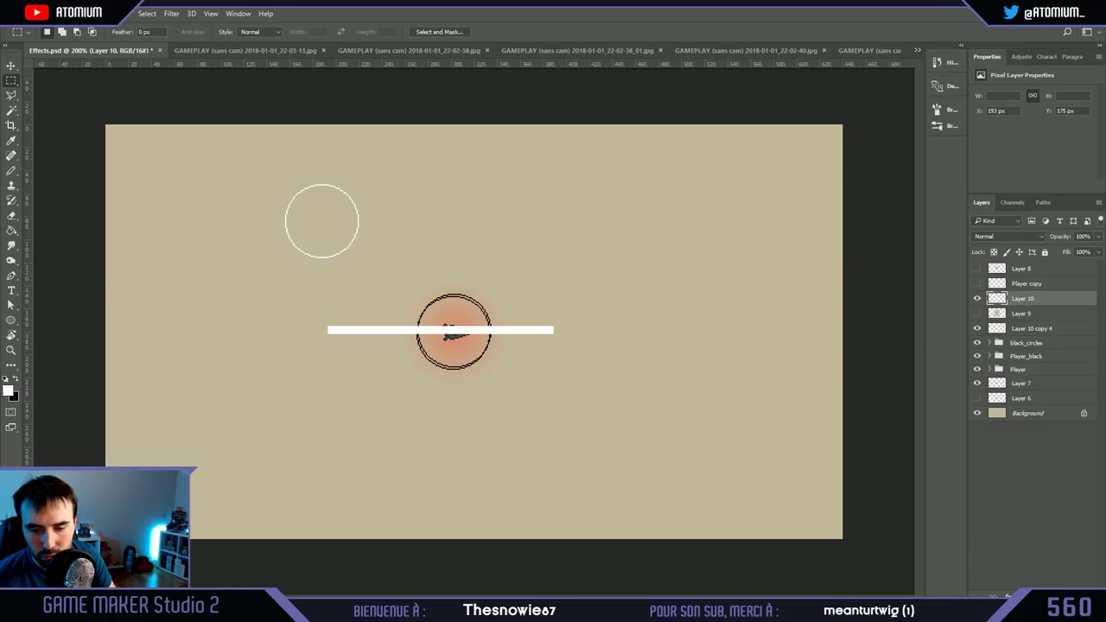
# Step: Switch to the game, start Jeu de piratage 01 and replay it to study the ship's circle effects
pyautogui.hotkey('alt', 'Tab')
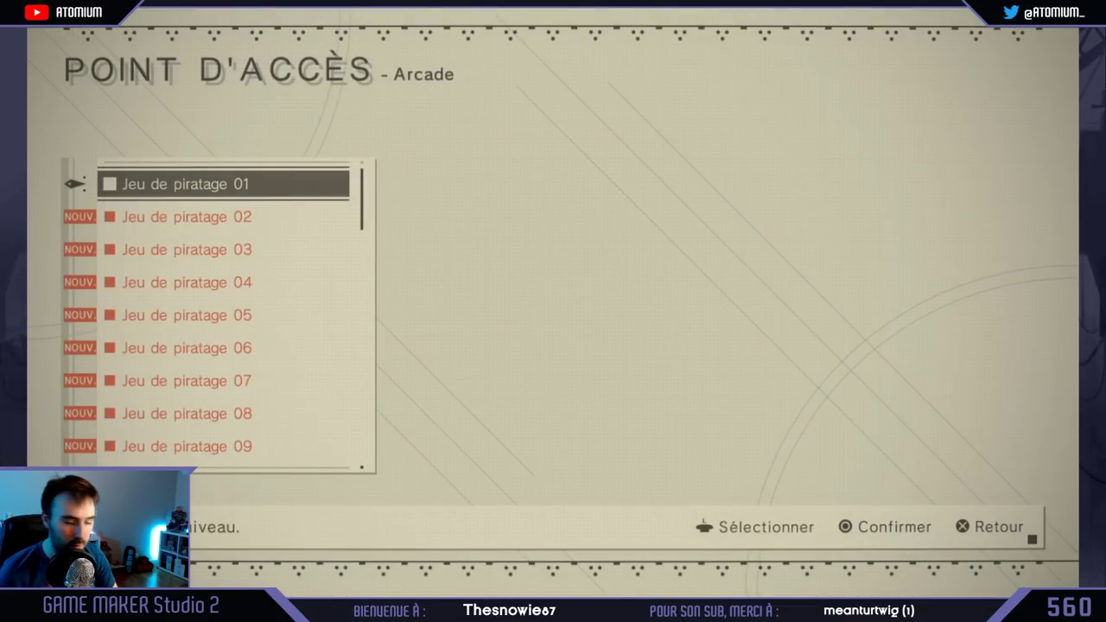
pyautogui.press('Return')
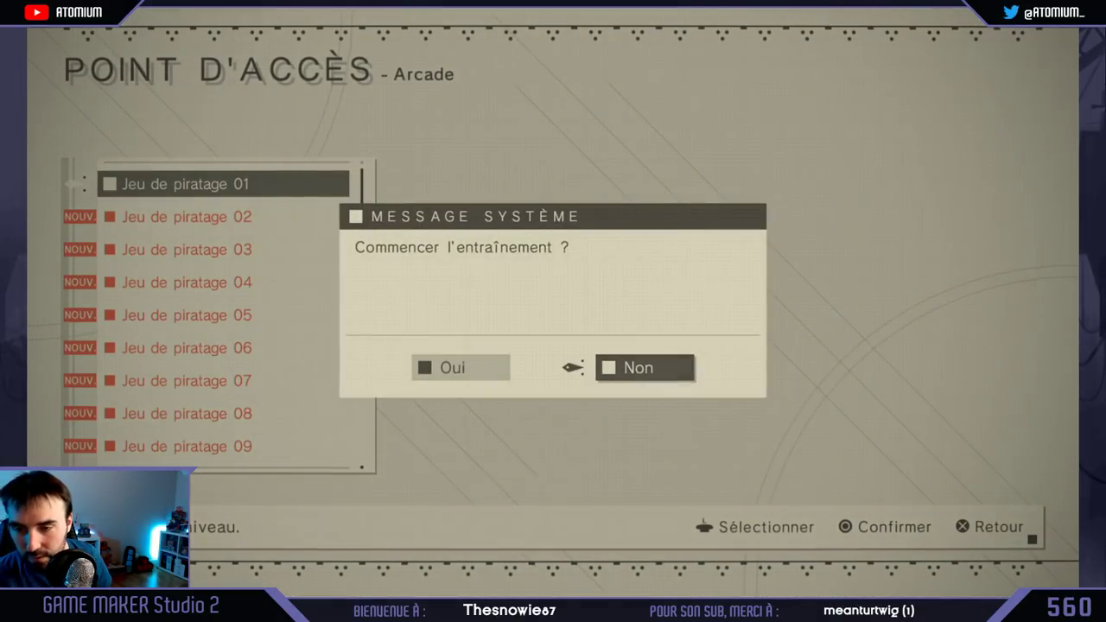
pyautogui.press('Left')
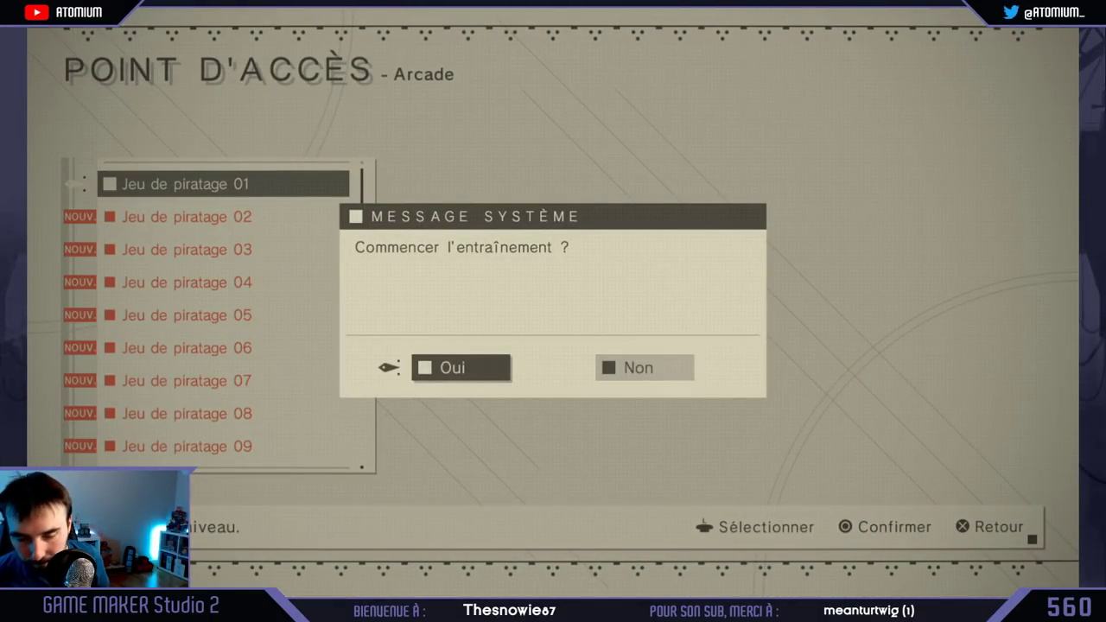
pyautogui.press('Return')
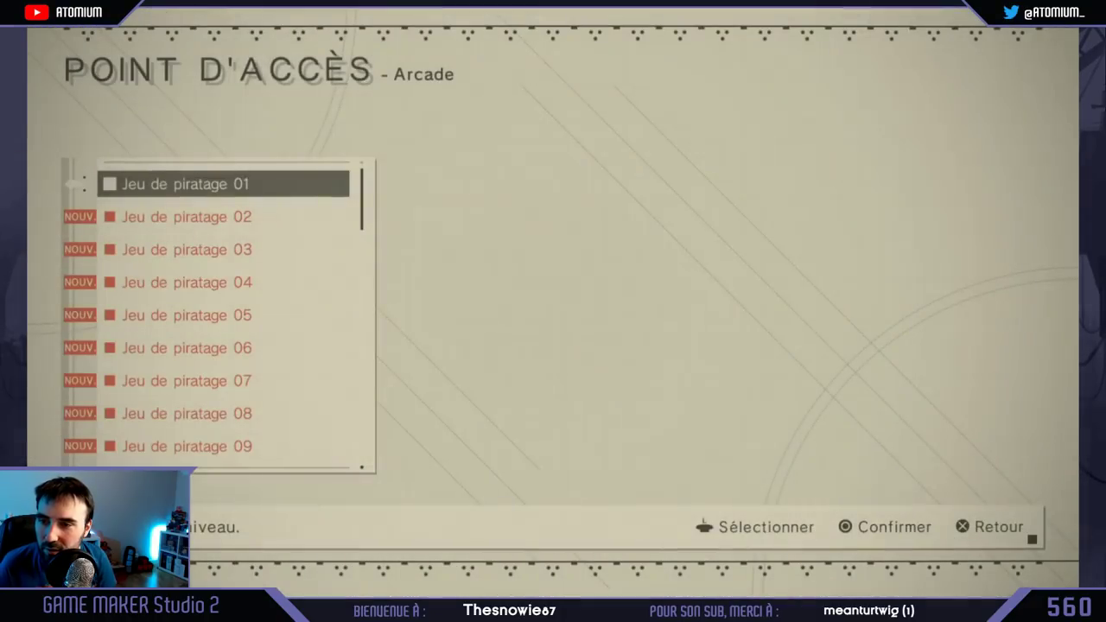
pyautogui.press('Return')
pyautogui.press('Left')
pyautogui.press('Return')
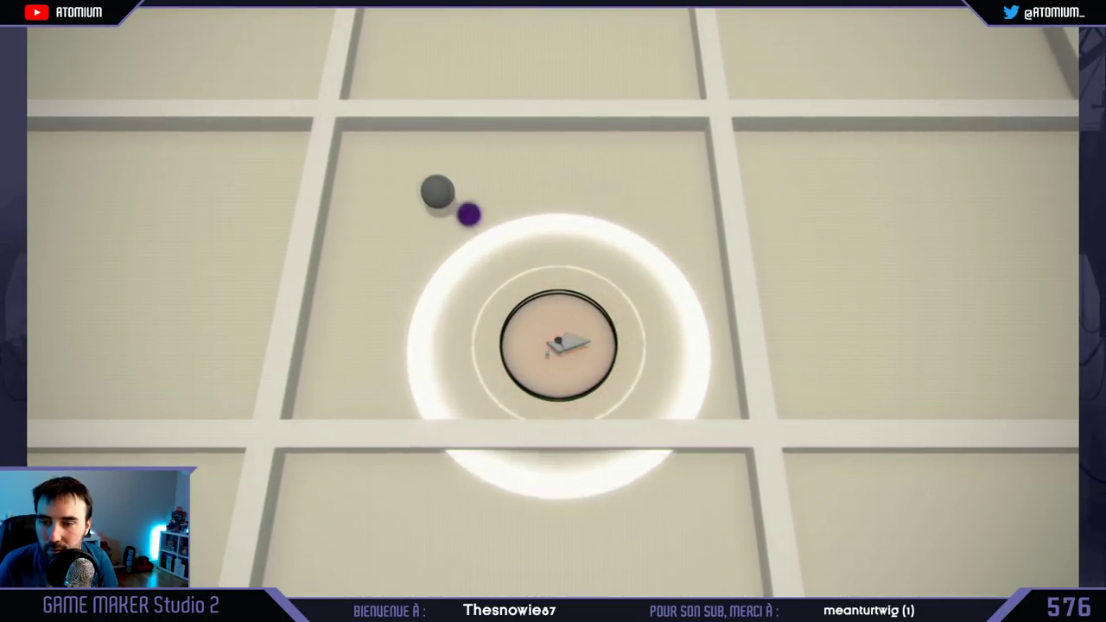
pyautogui.press('Left')
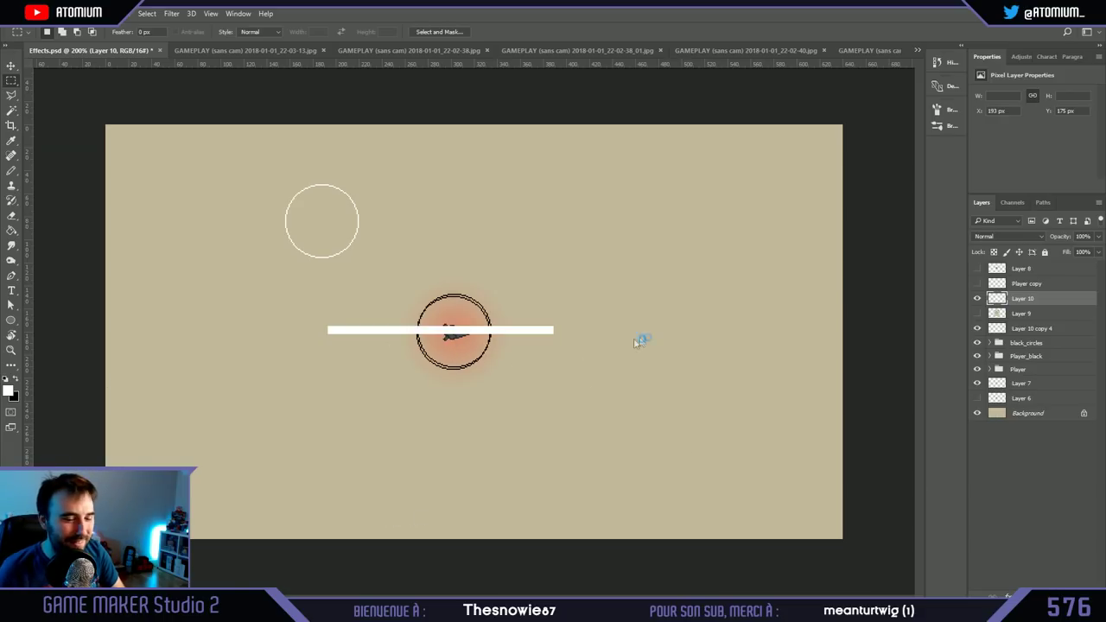
# Step: Move the white strip on Layer 10 over the middle of the ship, centred at X 304, Y 180.5 px
pyautogui.hotkey('ctrl', 't')
pyautogui.moveTo(470, 330); pyautogui.dragTo(484, 333)
pyautogui.press('Return')
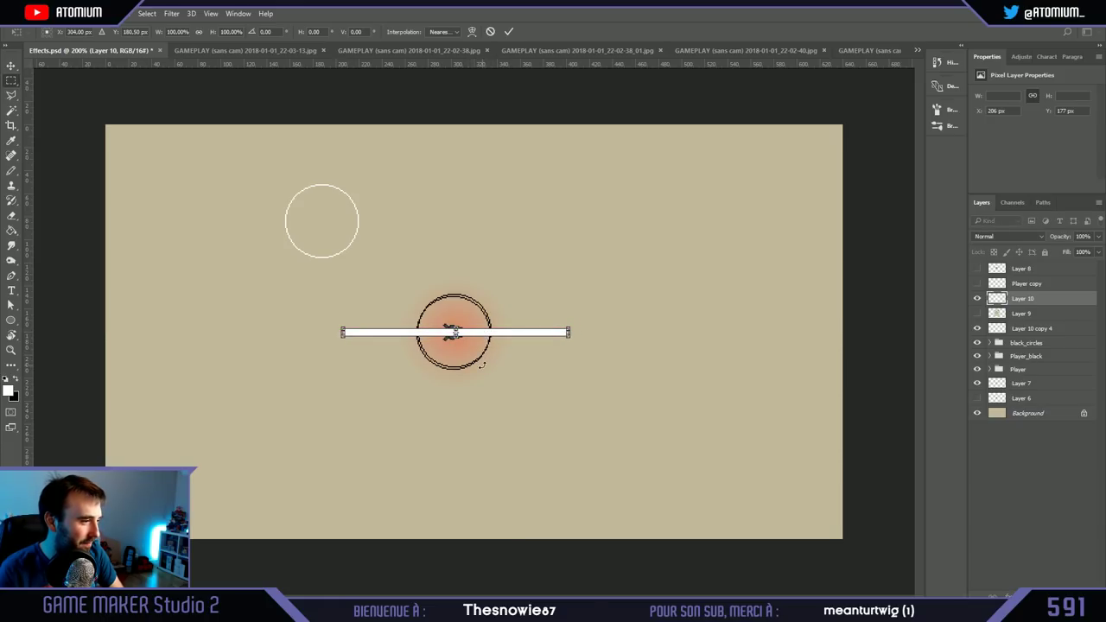
# Step: Check the strip's position over the ship by switching Layer 10 off and on and outlining its pixels
pyautogui.click(977, 298)
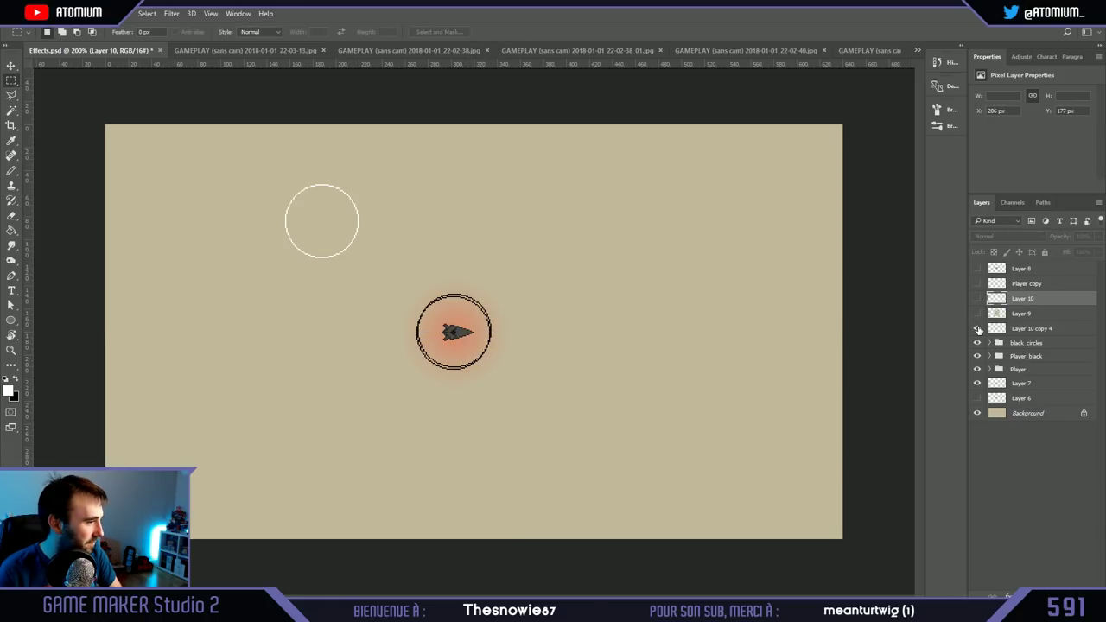
pyautogui.click(977, 299)
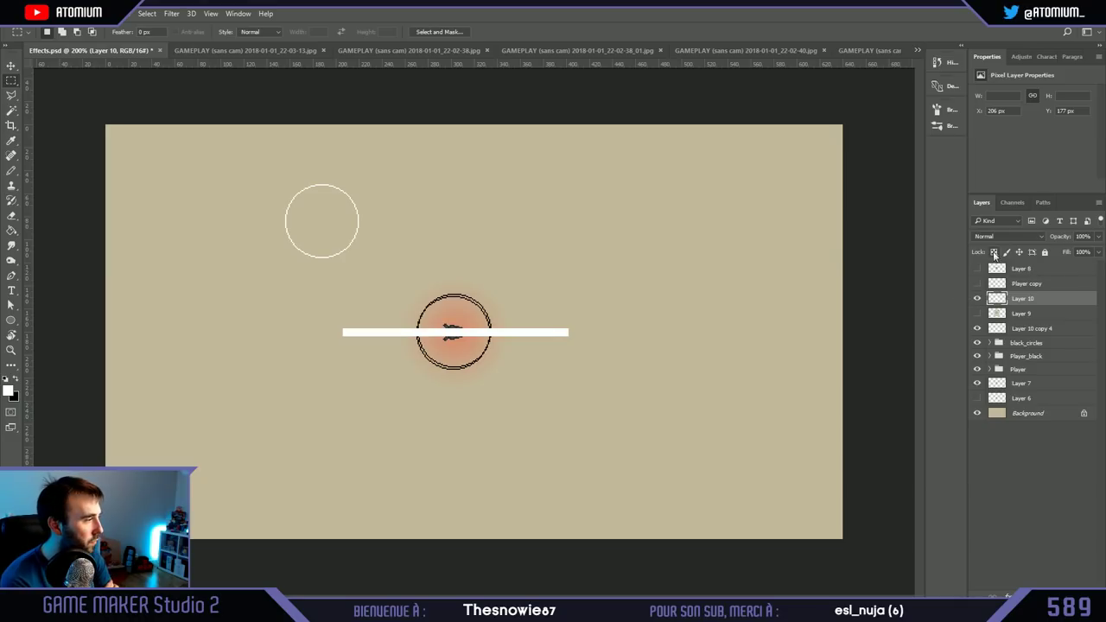
pyautogui.click(977, 298)
pyautogui.click(977, 298)
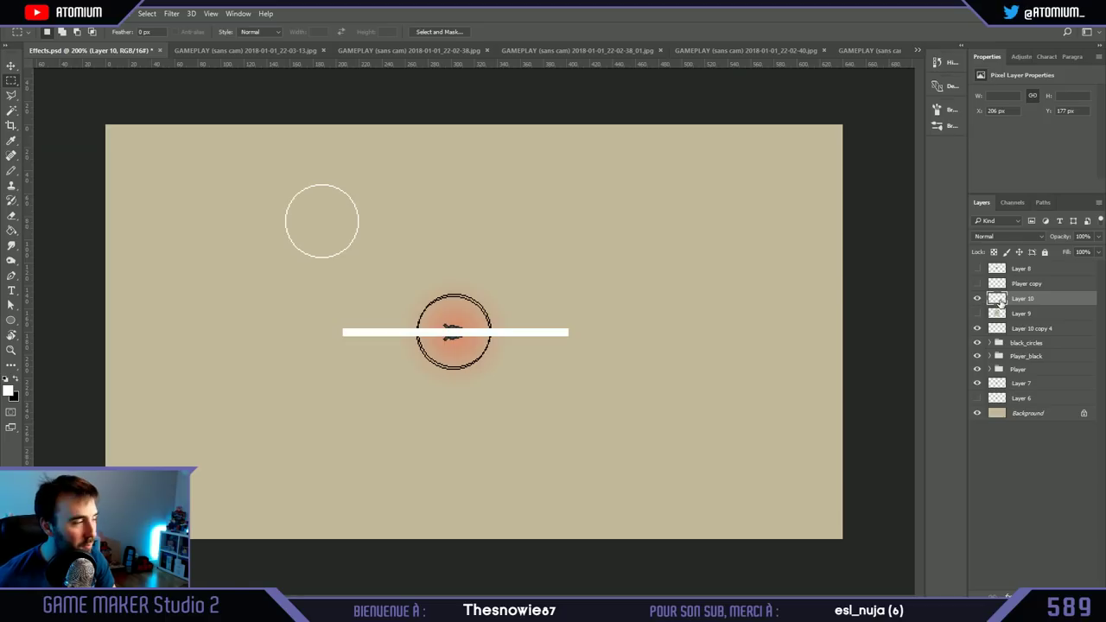
pyautogui.keyDown('ctrl'); pyautogui.click(997, 298); pyautogui.keyUp('ctrl')
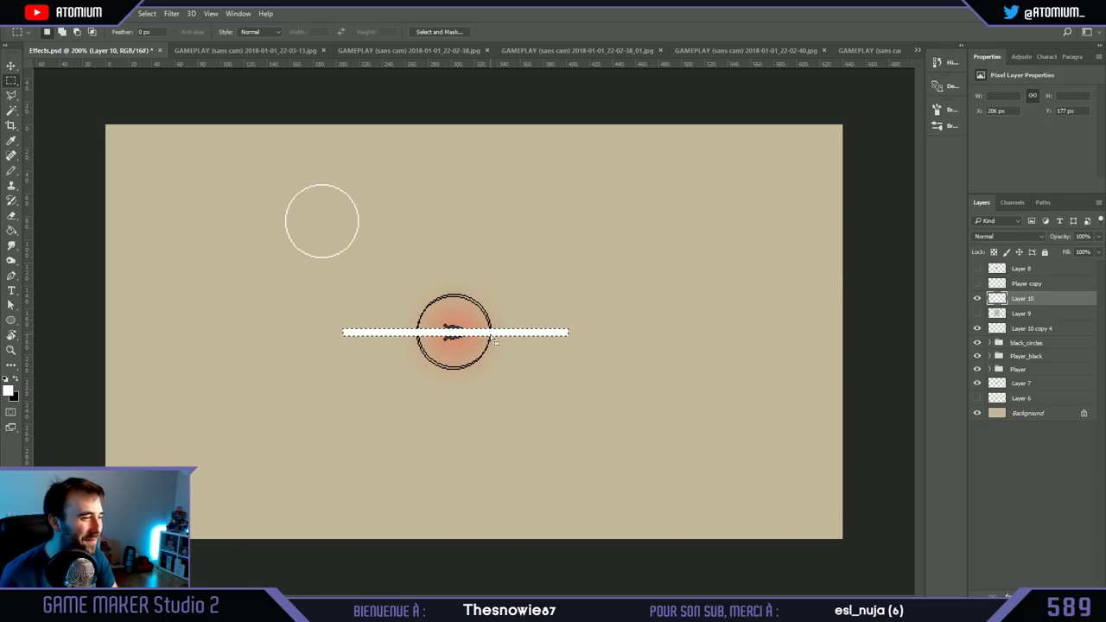
pyautogui.click(11, 349)
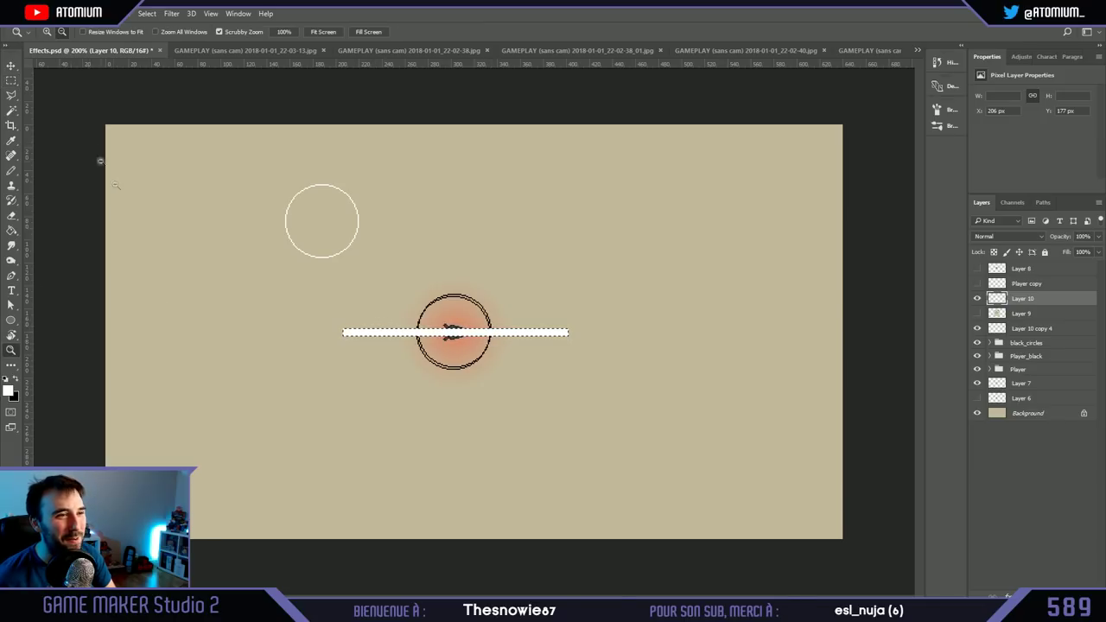
pyautogui.keyDown('alt'); pyautogui.click(454, 284); pyautogui.keyUp('alt')
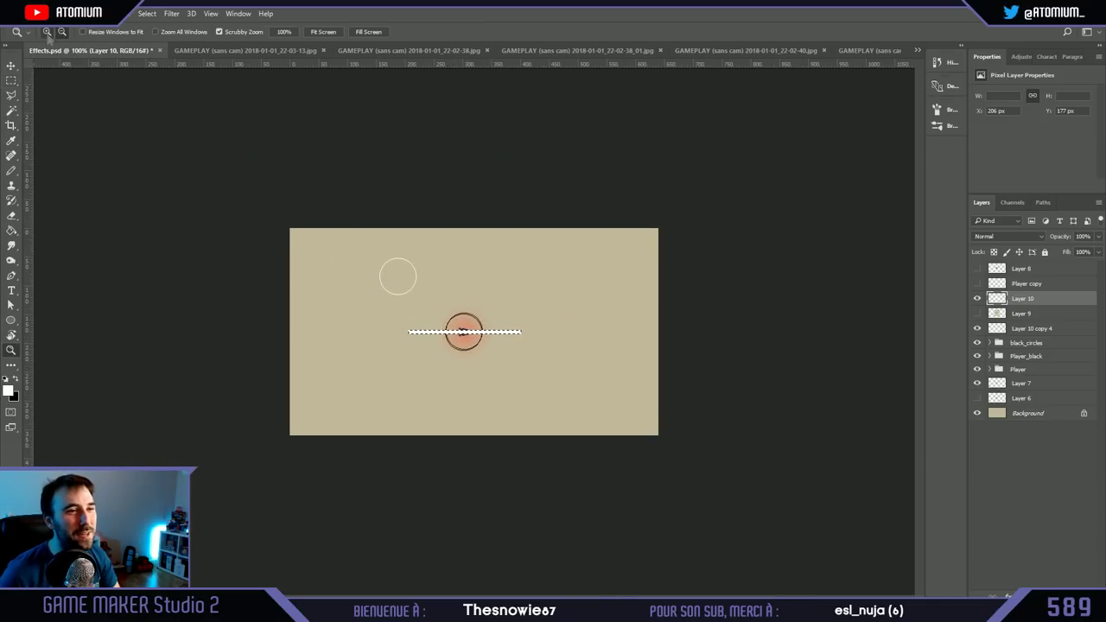
pyautogui.hotkey('ctrl', '+')
pyautogui.hotkey('ctrl', '+')
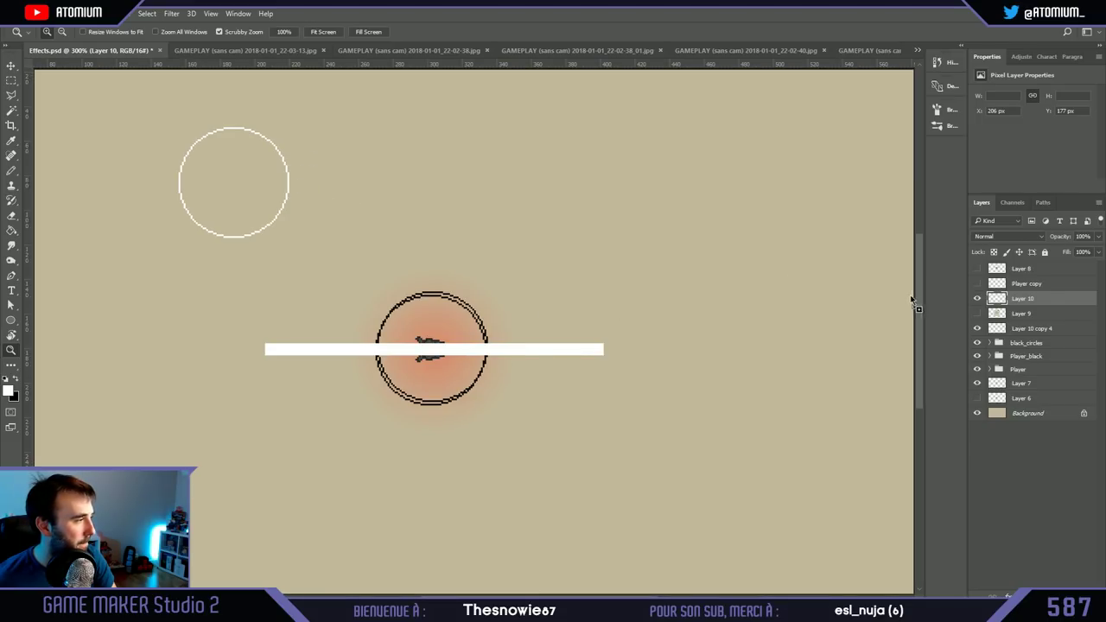
# Step: Place the white circle images 66.png, 68.png, 70.png and 72.png as embedded smart objects near the ship
pyautogui.hotkey('ctrl', 'j')
pyautogui.hotkey('ctrl', 't')
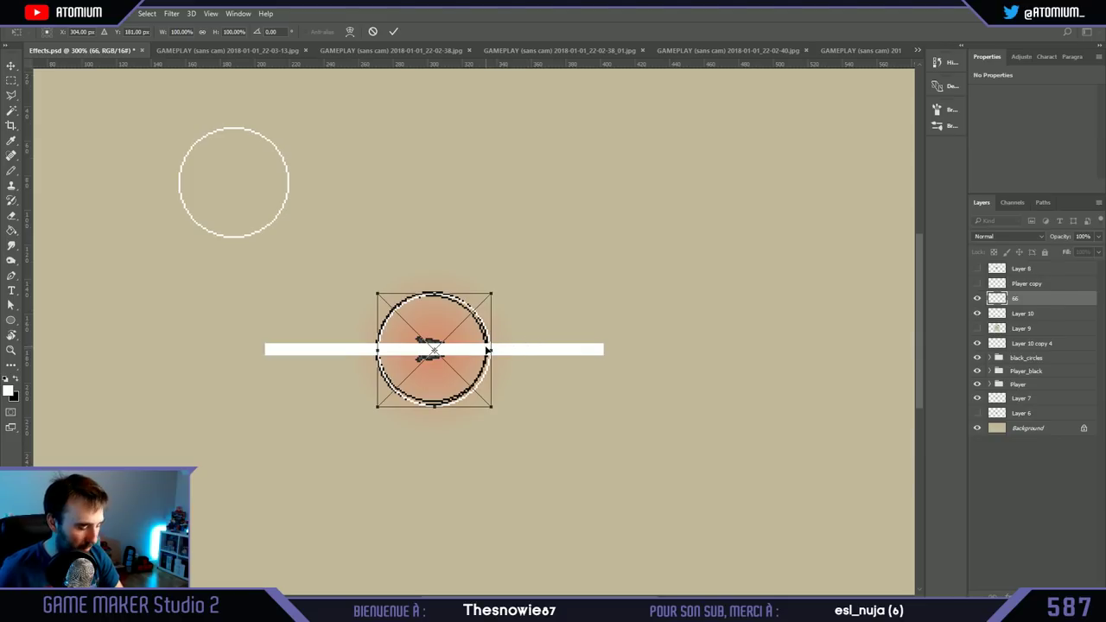
pyautogui.hotkey('ctrl', 'alt', 'shift', 't')
pyautogui.hotkey('ctrl', 'alt', 'shift', 't')
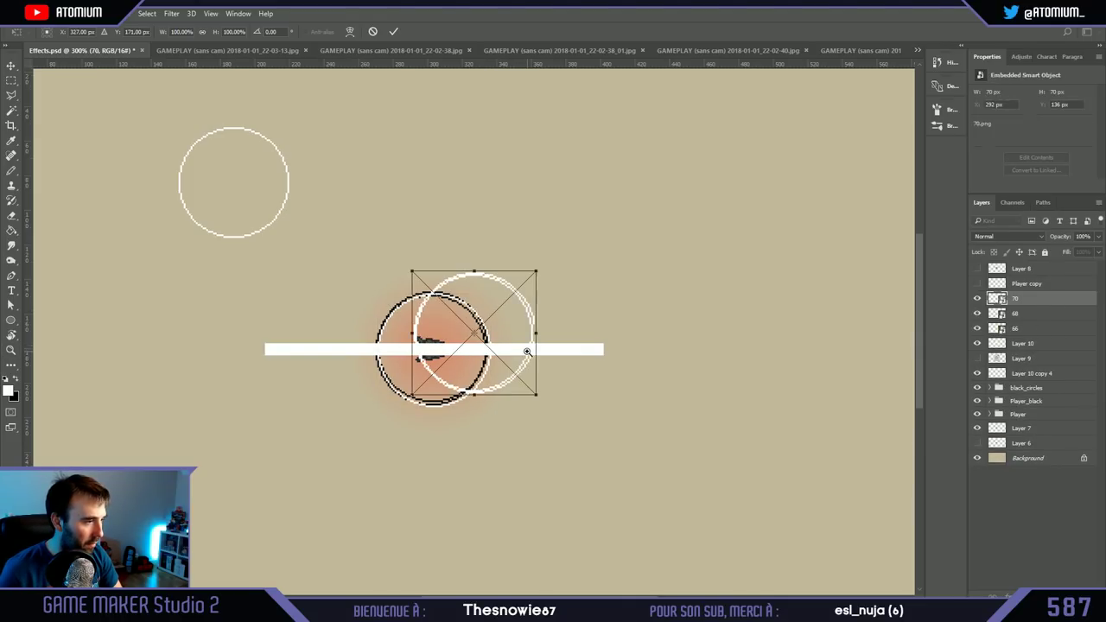
pyautogui.hotkey('ctrl', 'alt', 'shift', 't')
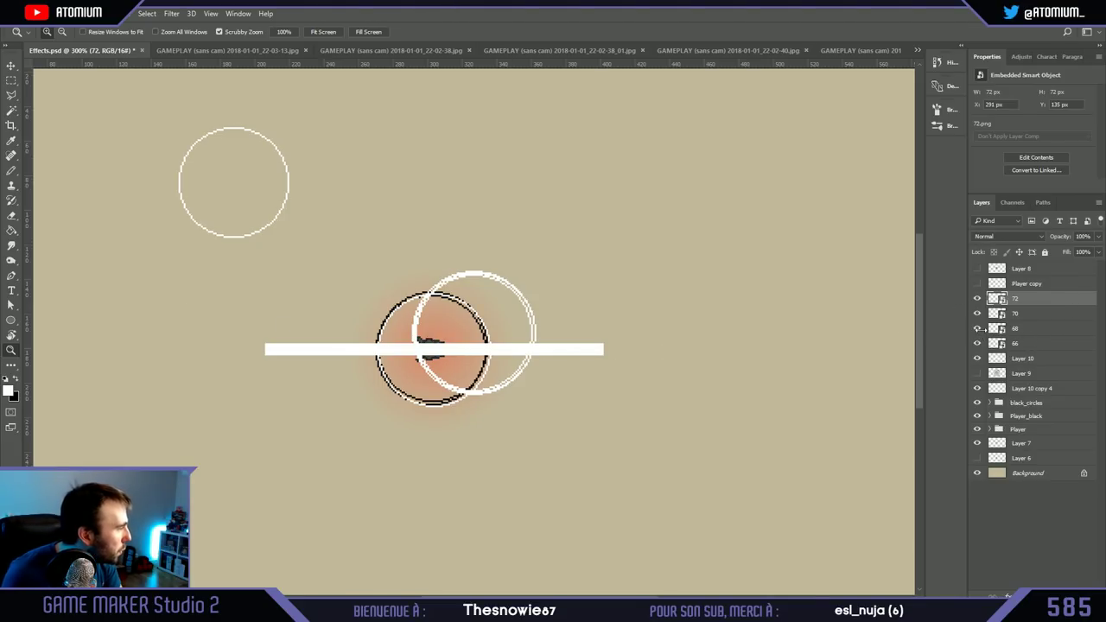
# Step: Hide layers 68, 70, 72 and Layer 10, and centre circle 66 on the ship's black circle at X 302, Y 180 px
pyautogui.moveTo(977, 326); pyautogui.dragTo(977, 298)
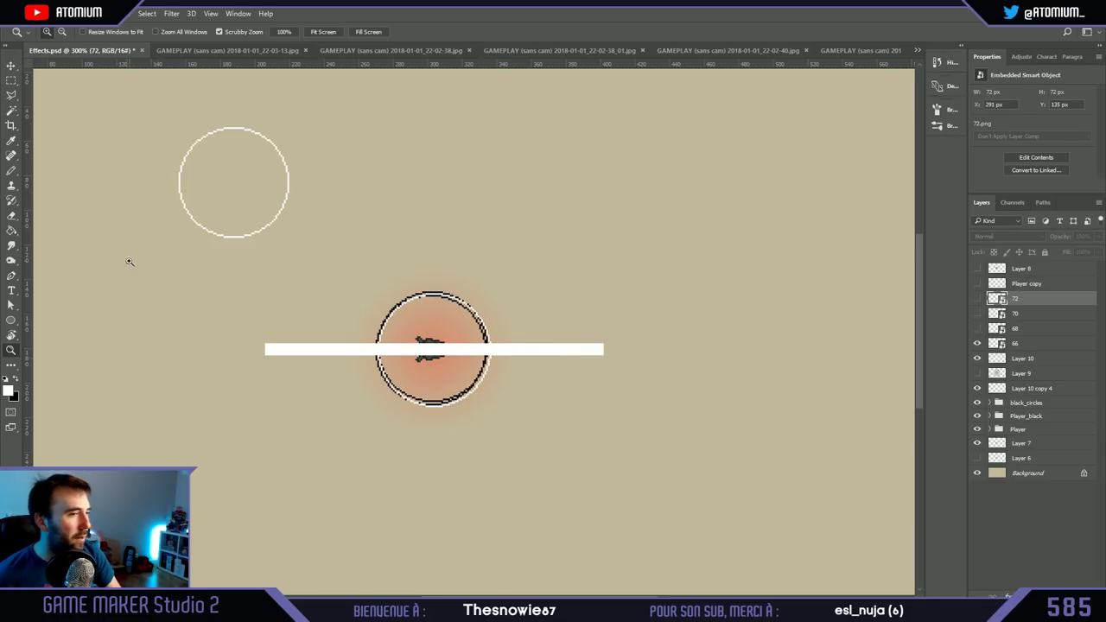
pyautogui.moveTo(403, 311); pyautogui.dragTo(950, 342)
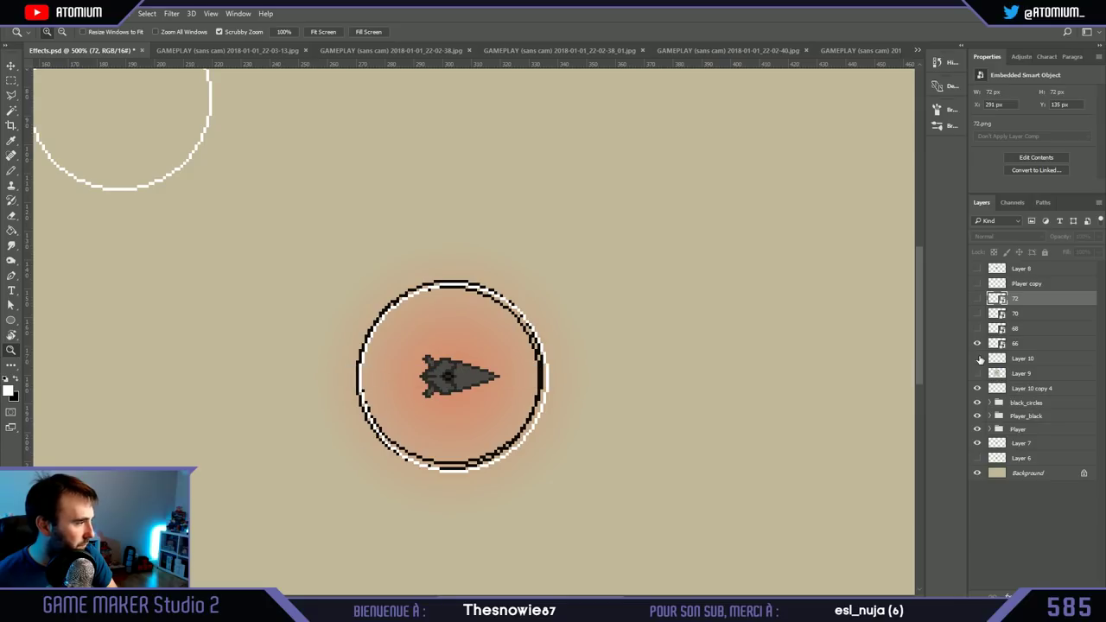
pyautogui.click(1016, 344)
pyautogui.hotkey('ctrl', 't')
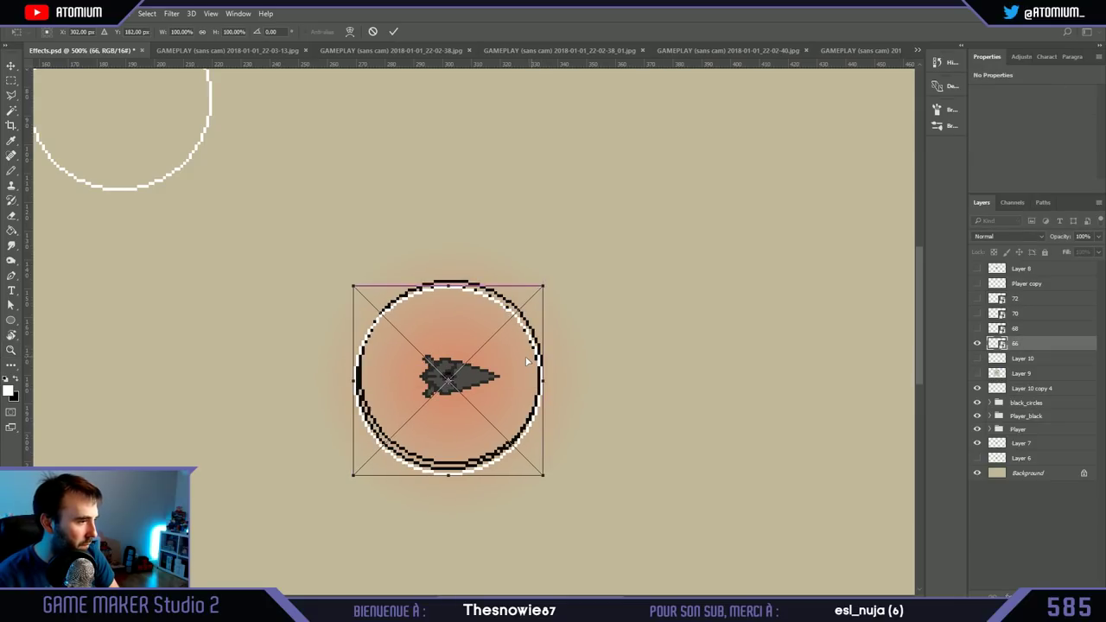
pyautogui.moveTo(528, 360); pyautogui.dragTo(533, 355)
pyautogui.press('Left')
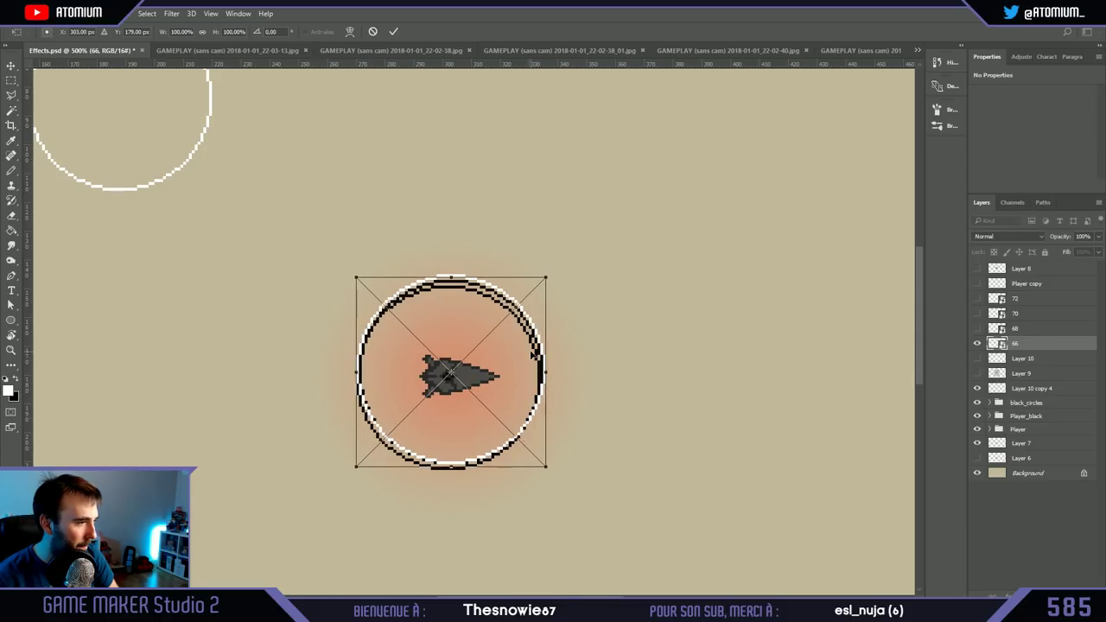
pyautogui.press('Down')
pyautogui.press('Left')
pyautogui.press('Down')
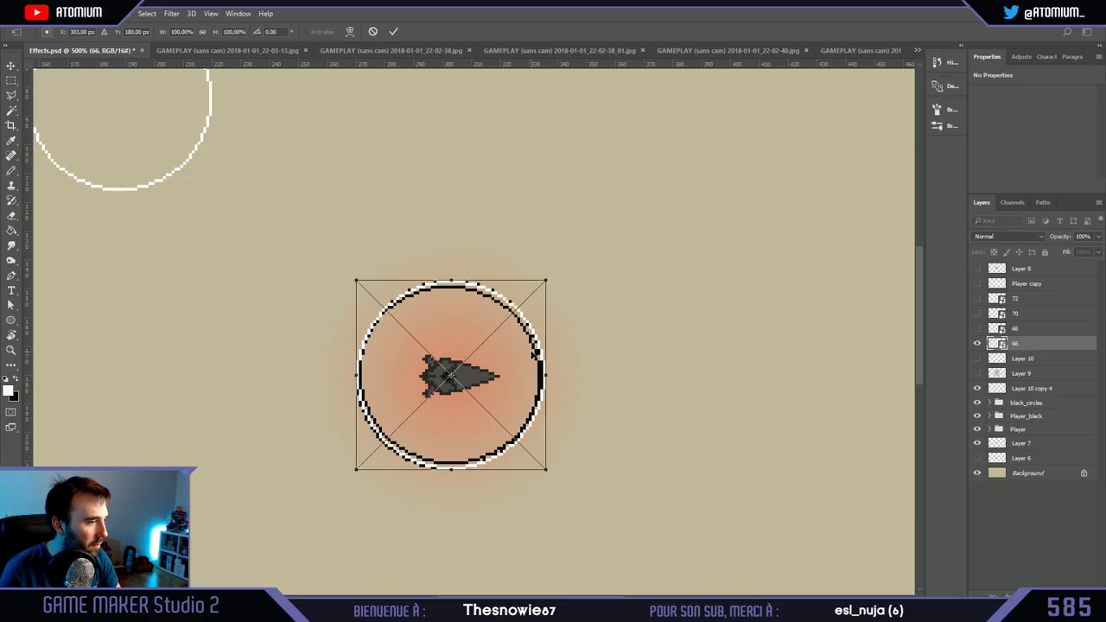
pyautogui.press('Right')
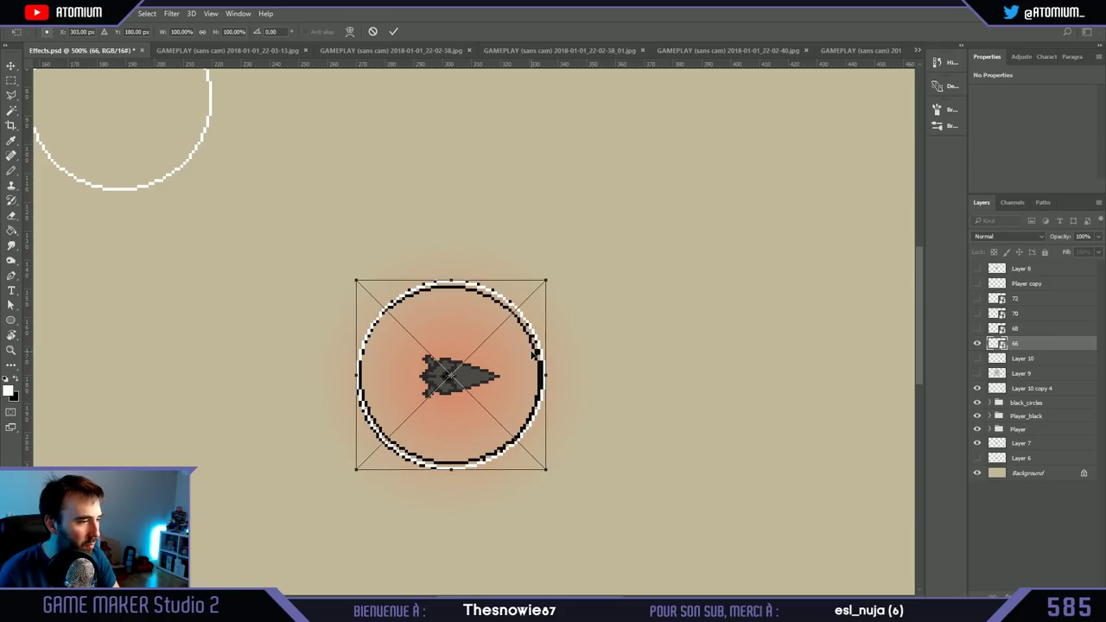
pyautogui.press('Left')
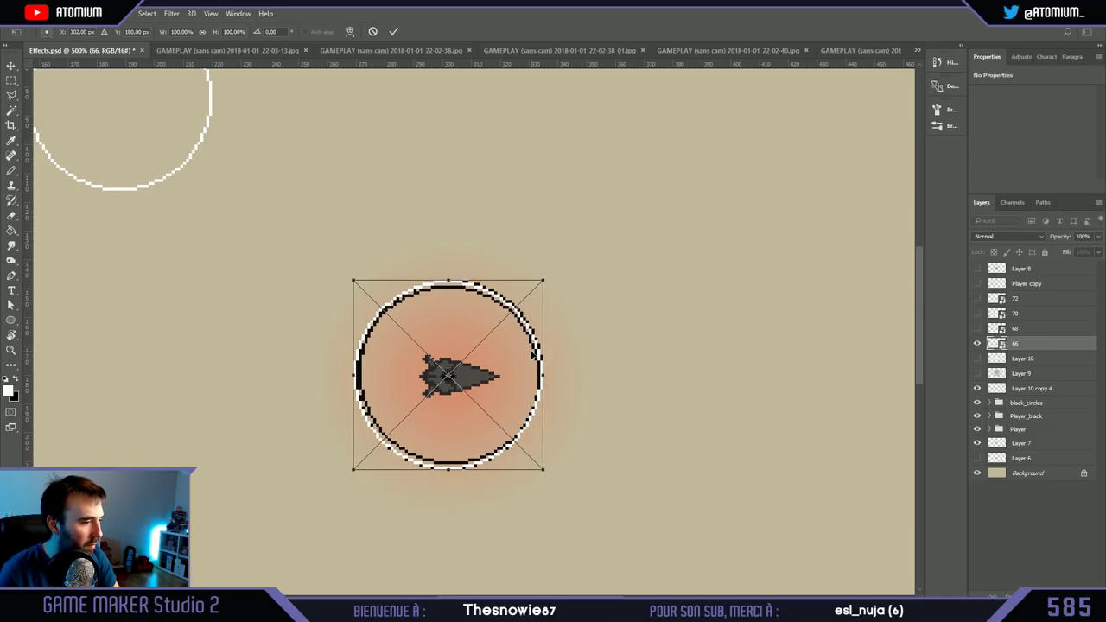
pyautogui.press('Right')
pyautogui.press('Return')
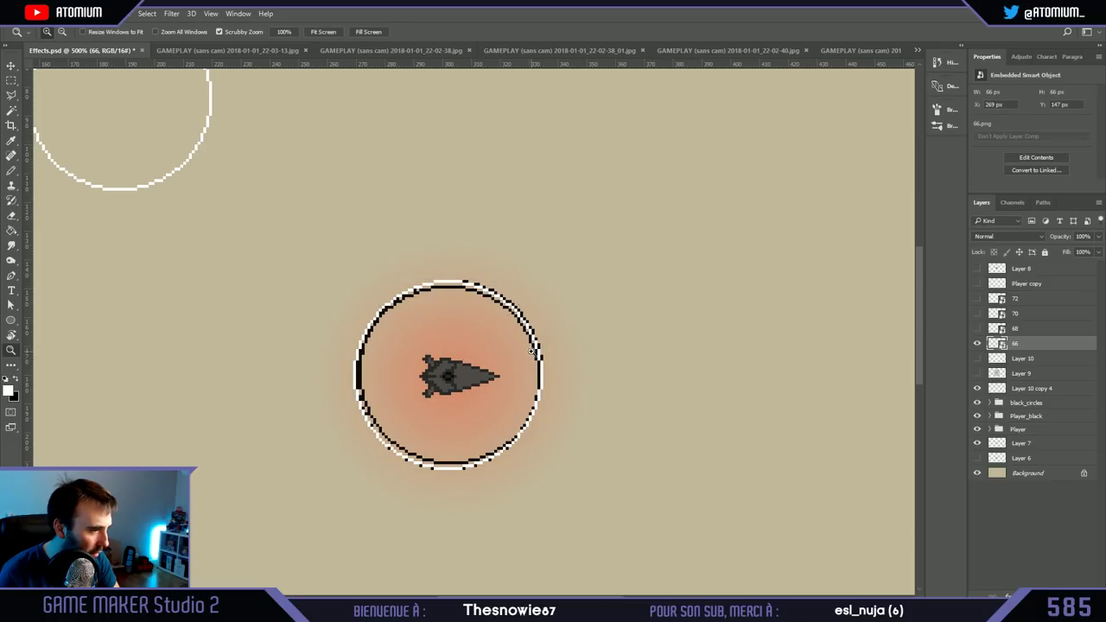
# Step: Show circle 68 and centre it around circle 66 at X 302, Y 180 px
pyautogui.click(977, 328)
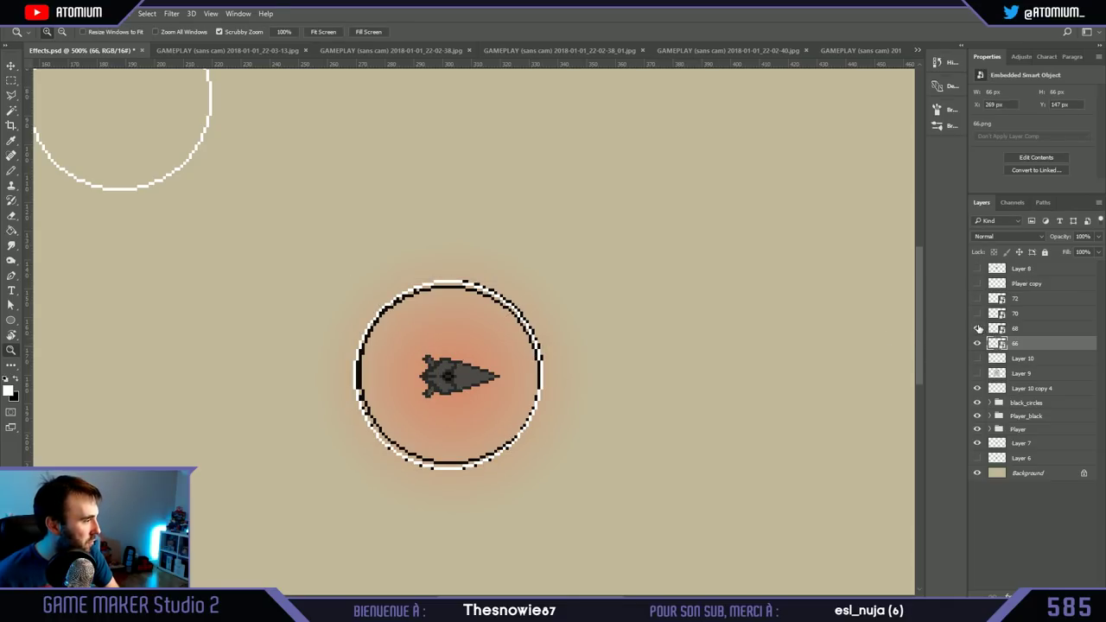
pyautogui.click(1018, 328)
pyautogui.hotkey('ctrl', 't')
pyautogui.moveTo(560, 347); pyautogui.dragTo(501, 369)
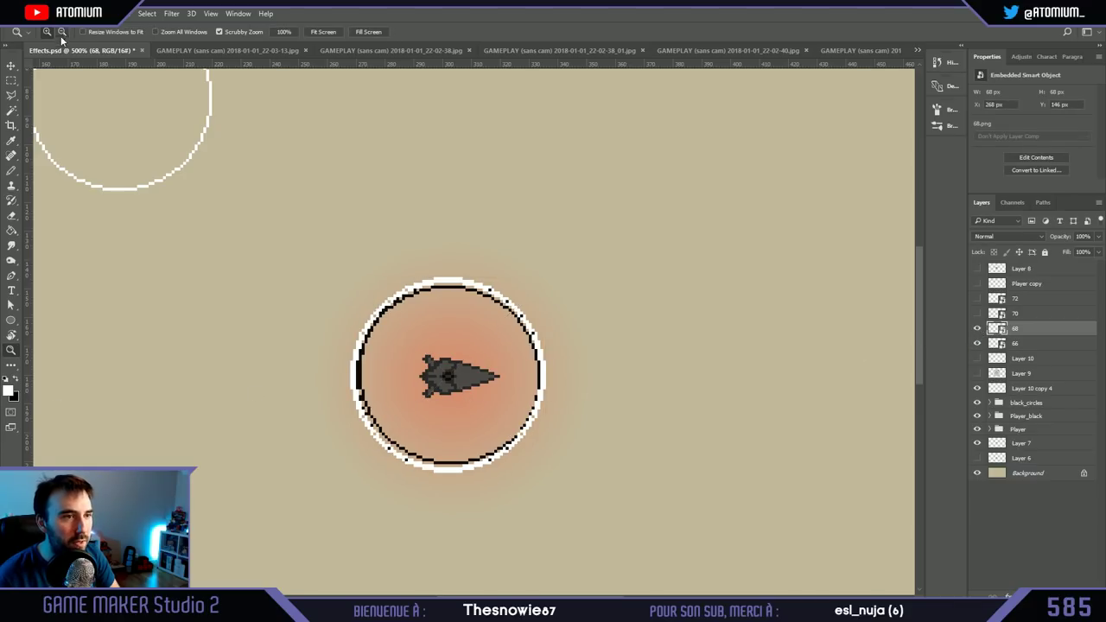
pyautogui.keyDown('alt'); pyautogui.scroll(3, 550, 308); pyautogui.keyUp('alt')
pyautogui.hotkey('ctrl', 't')
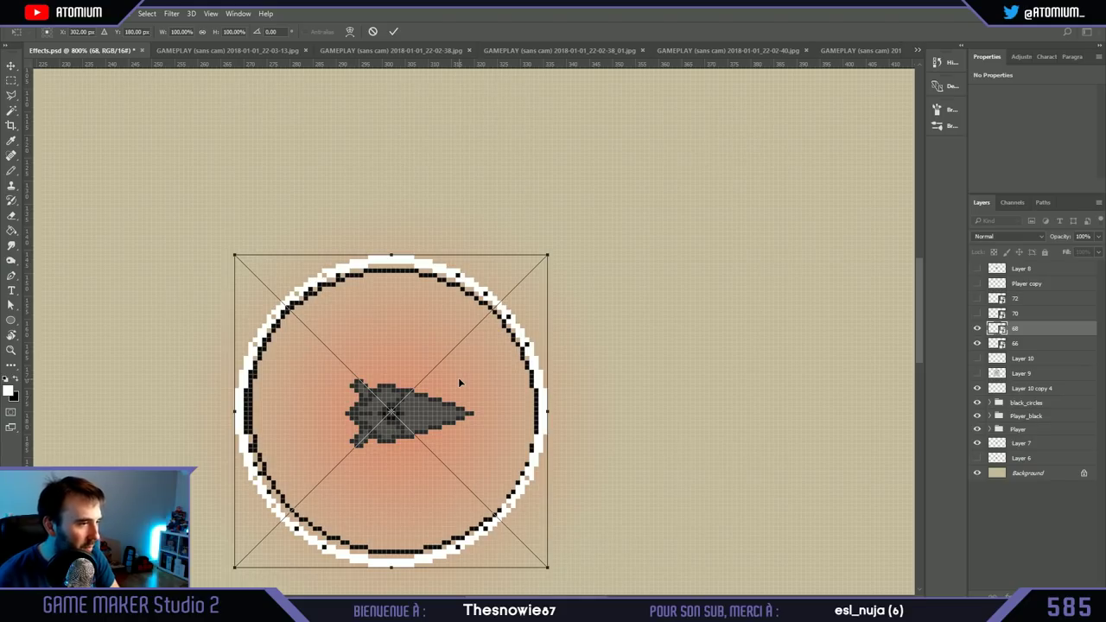
pyautogui.press('Return')
# Step: Show circle 70 and try to centre it around circle 68, testing X 301, 302 and 303 px at Y 180 px
pyautogui.click(977, 313)
pyautogui.click(1031, 314)
pyautogui.hotkey('ctrl', 't')
pyautogui.moveTo(608, 332); pyautogui.dragTo(491, 378)
pyautogui.press('Left')
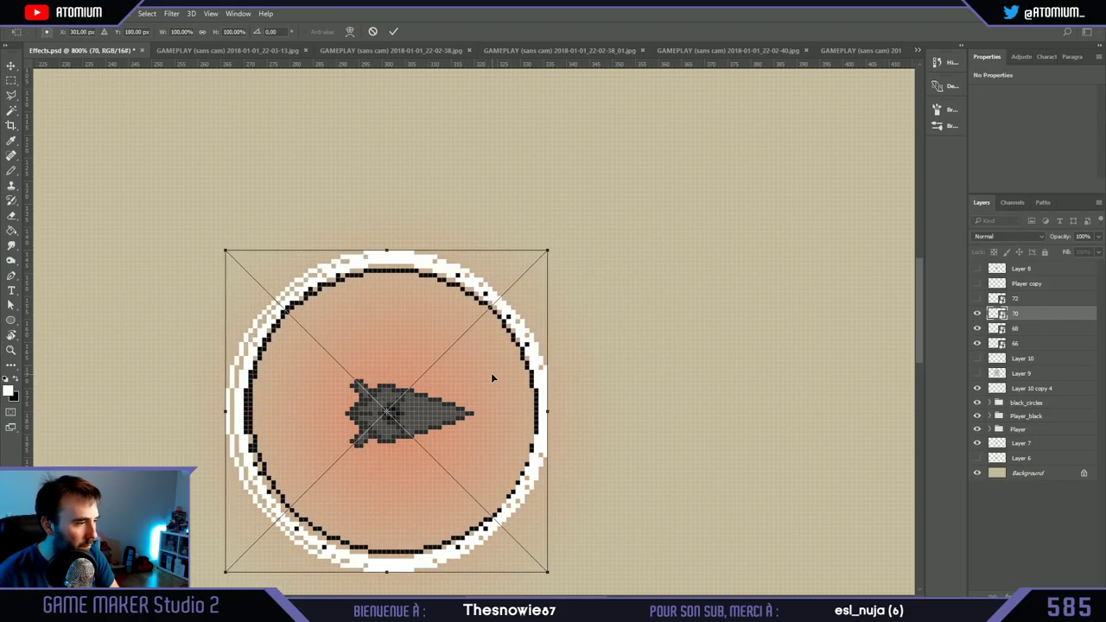
pyautogui.press('Right')
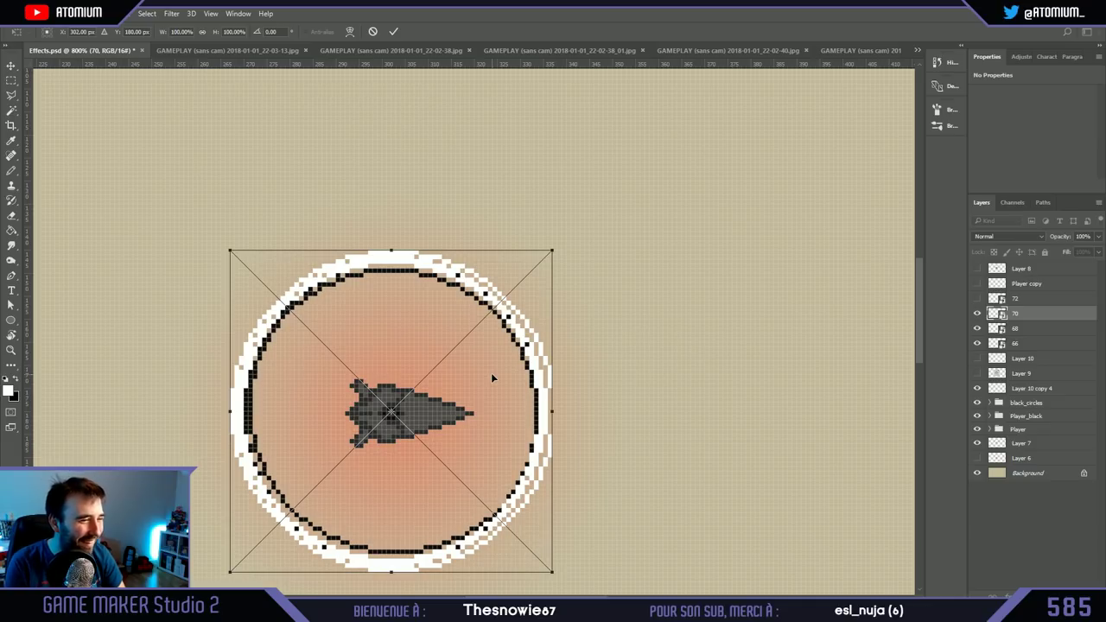
pyautogui.press('Left')
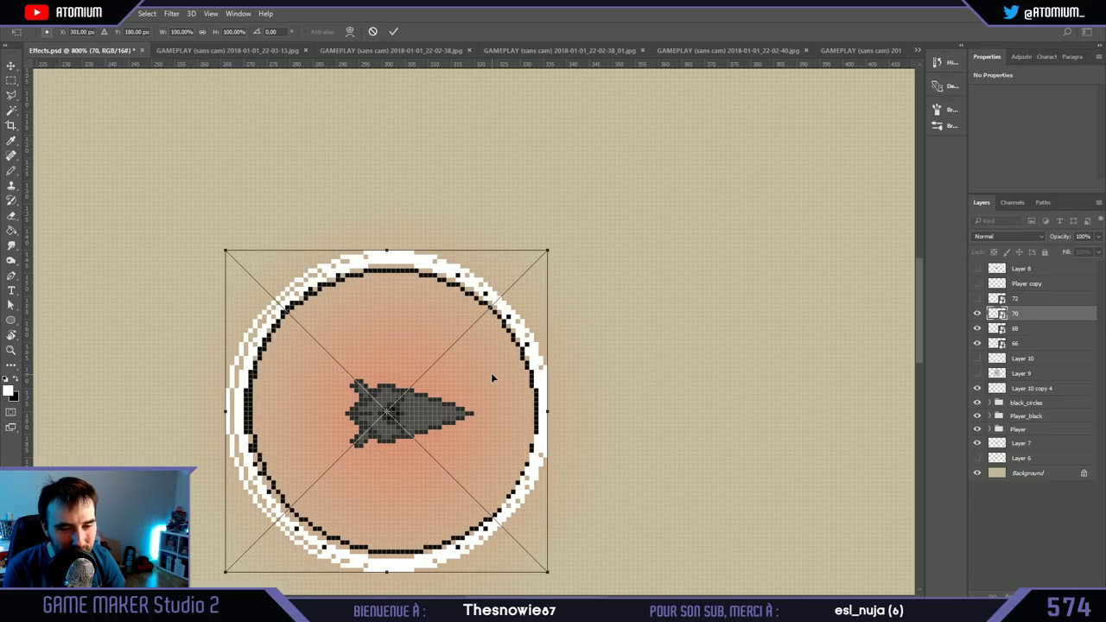
pyautogui.press('Right')
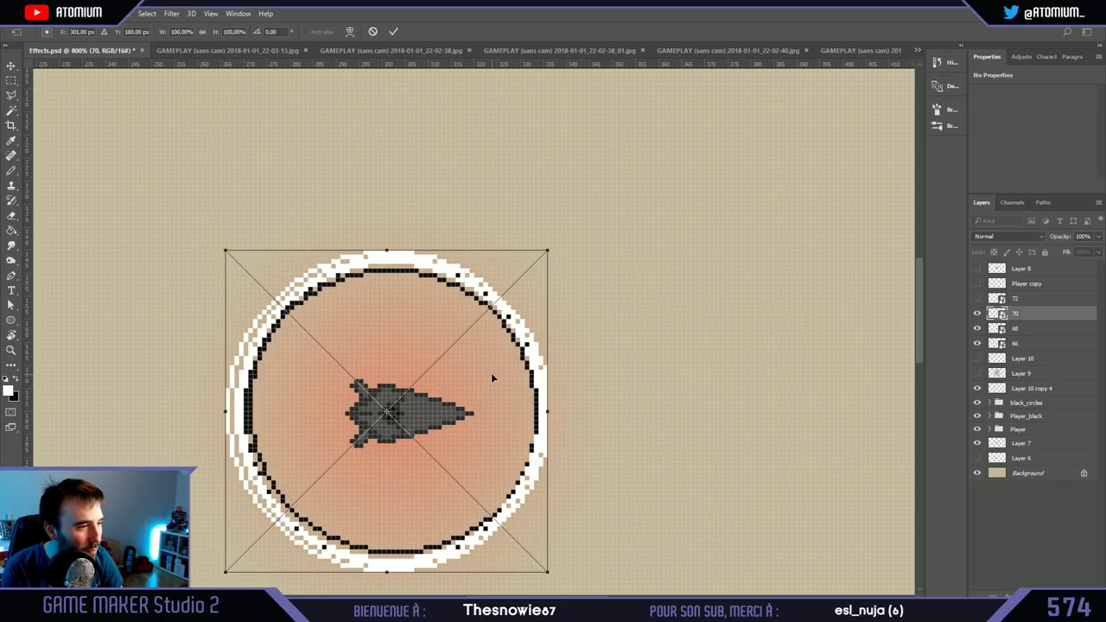
pyautogui.press('Right')
pyautogui.press('Right')
pyautogui.press('Right')
pyautogui.press('Right')
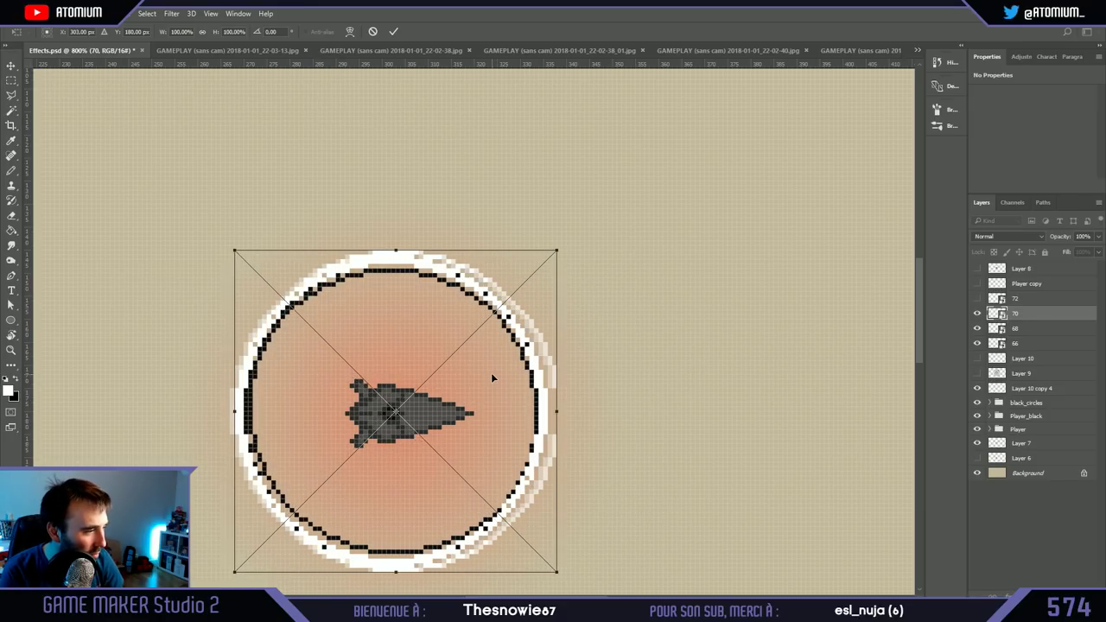
pyautogui.press('Return')
pyautogui.press('z')
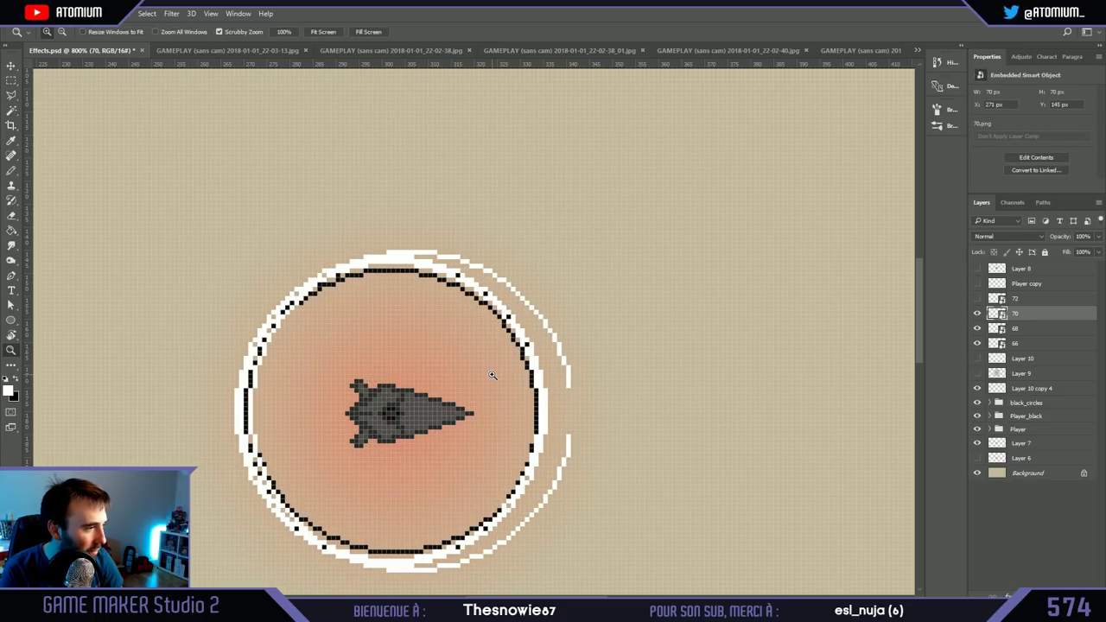
pyautogui.hotkey('ctrl', 'z')
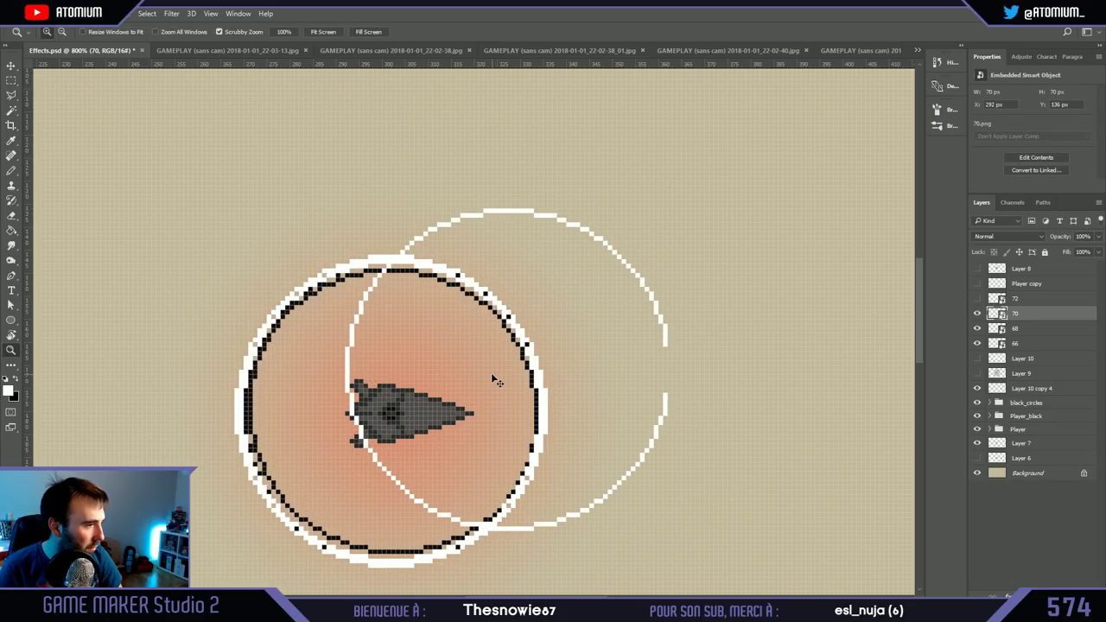
pyautogui.hotkey('ctrl', 'z')
pyautogui.hotkey('ctrl', 'z')
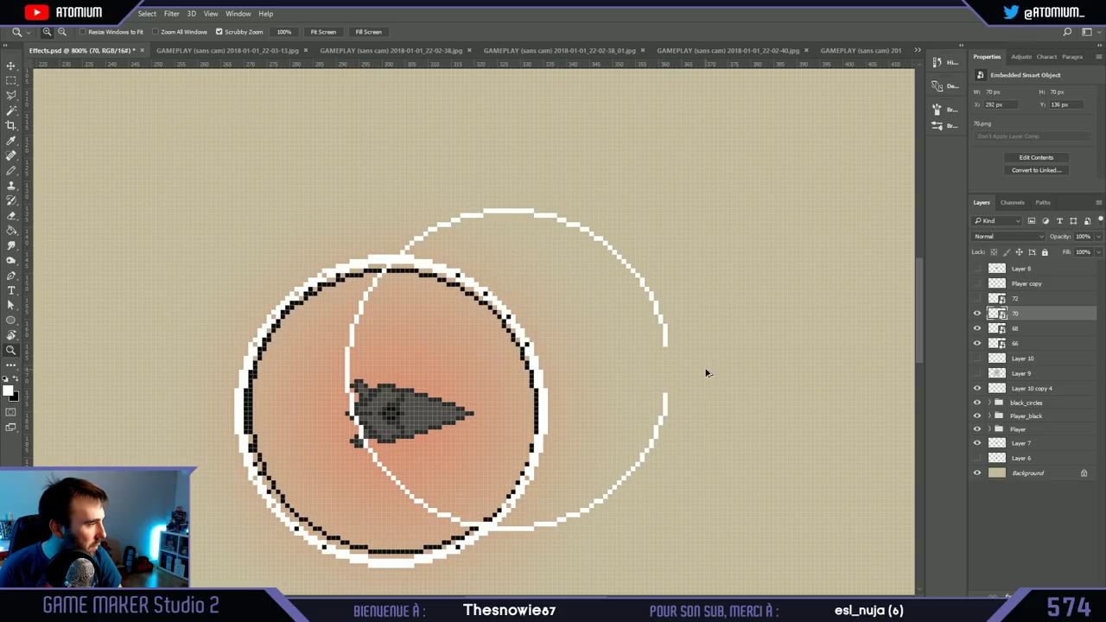
# Step: Show circle 72 and move circle 70 up and away from it to compare the separate outlines
pyautogui.click(976, 299)
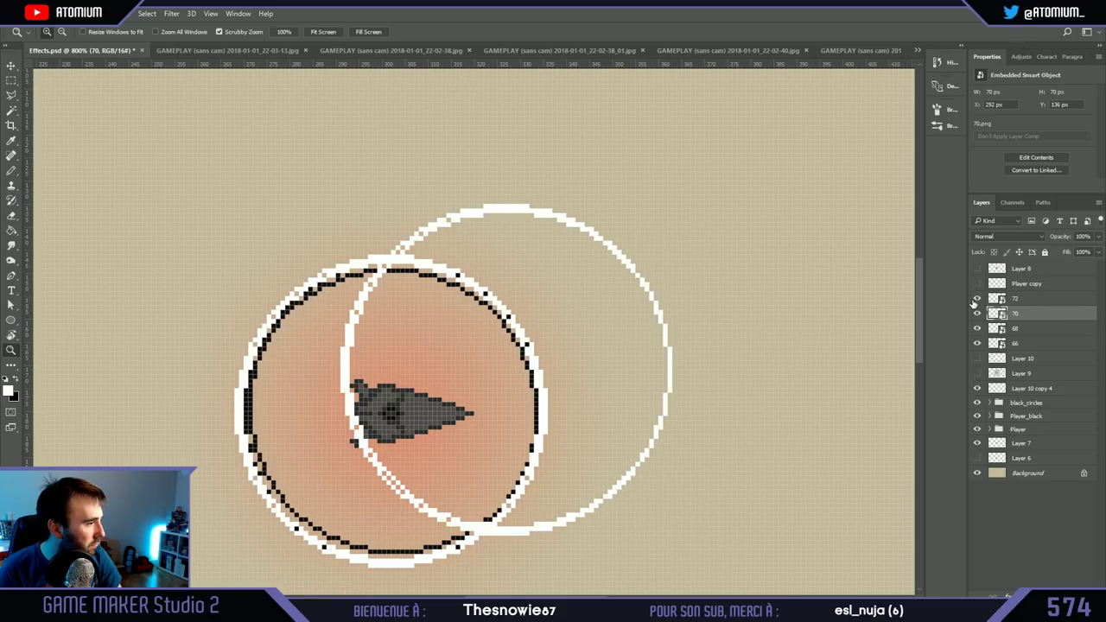
pyautogui.keyDown('ctrl'); pyautogui.moveTo(584, 372); pyautogui.dragTo(740, 302); pyautogui.keyUp('ctrl')
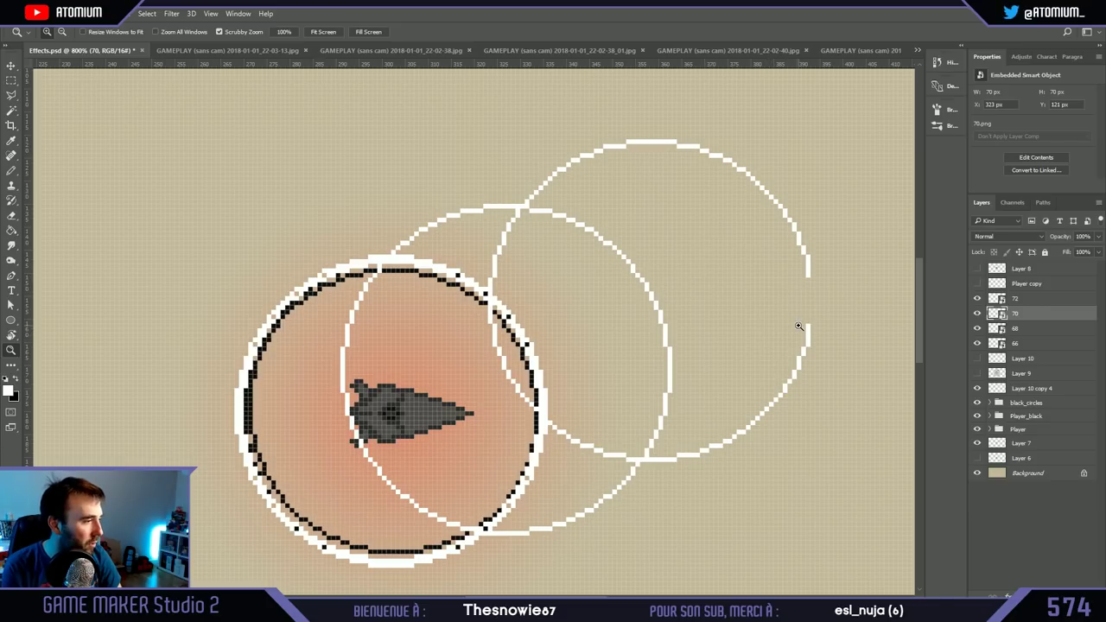
pyautogui.click(1036, 328)
pyautogui.hotkey('ctrl', 't')
pyautogui.press('Return')
pyautogui.press('z')
pyautogui.click(1040, 344)
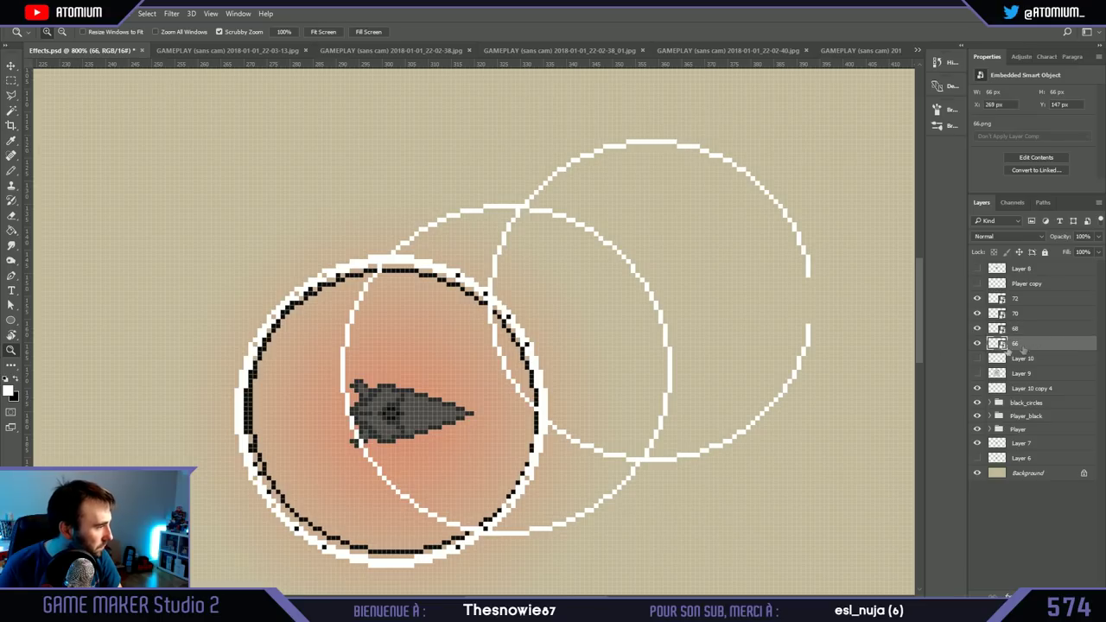
pyautogui.click(1024, 313)
pyautogui.hotkey('ctrl', 't')
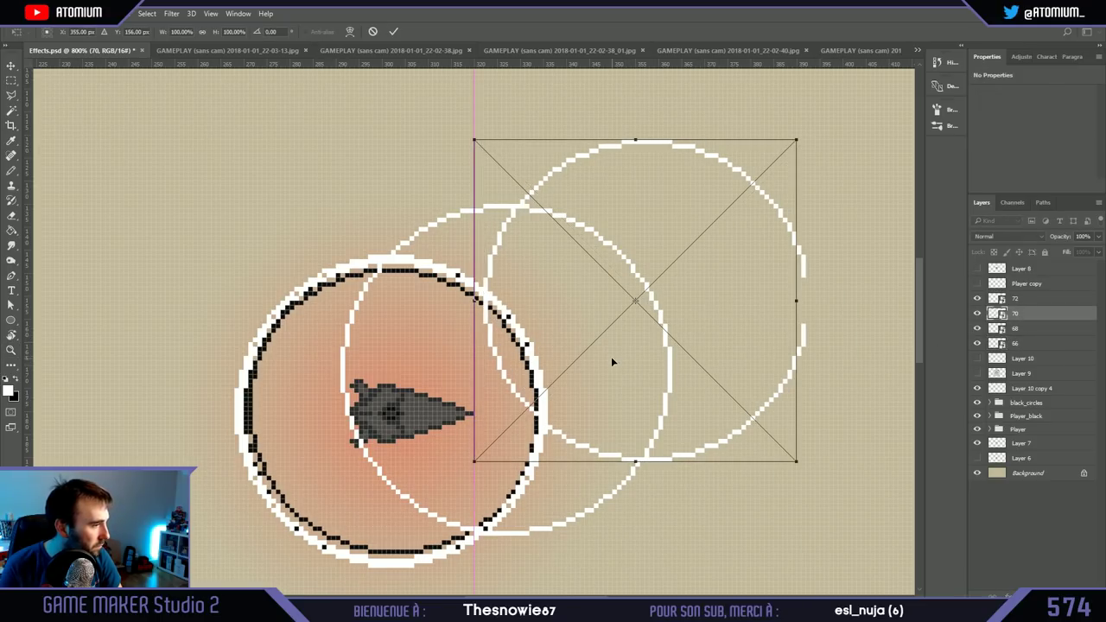
pyautogui.moveTo(767, 295); pyautogui.dragTo(734, 283)
pyautogui.press('Return')
pyautogui.press('z')
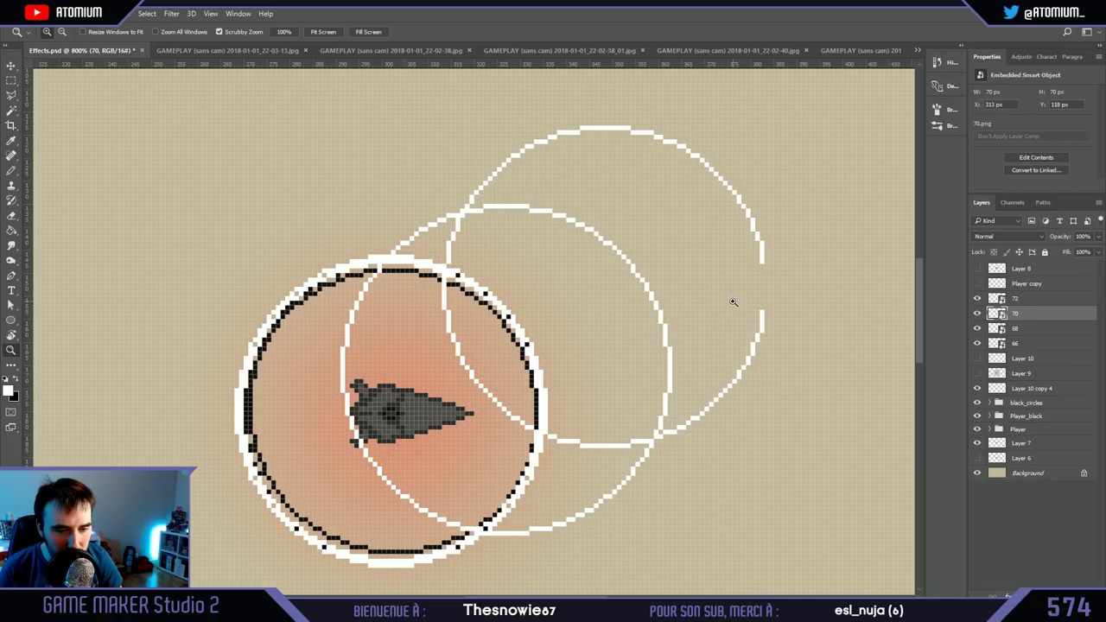
# Step: Undo the circle edits and placements back to the first placed 66 image, and convert the document to 8 bits per channel
pyautogui.hotkey('ctrl', 'alt', 'z')
pyautogui.hotkey('ctrl', 'alt', 'z')
pyautogui.hotkey('ctrl', 'alt', 'z')
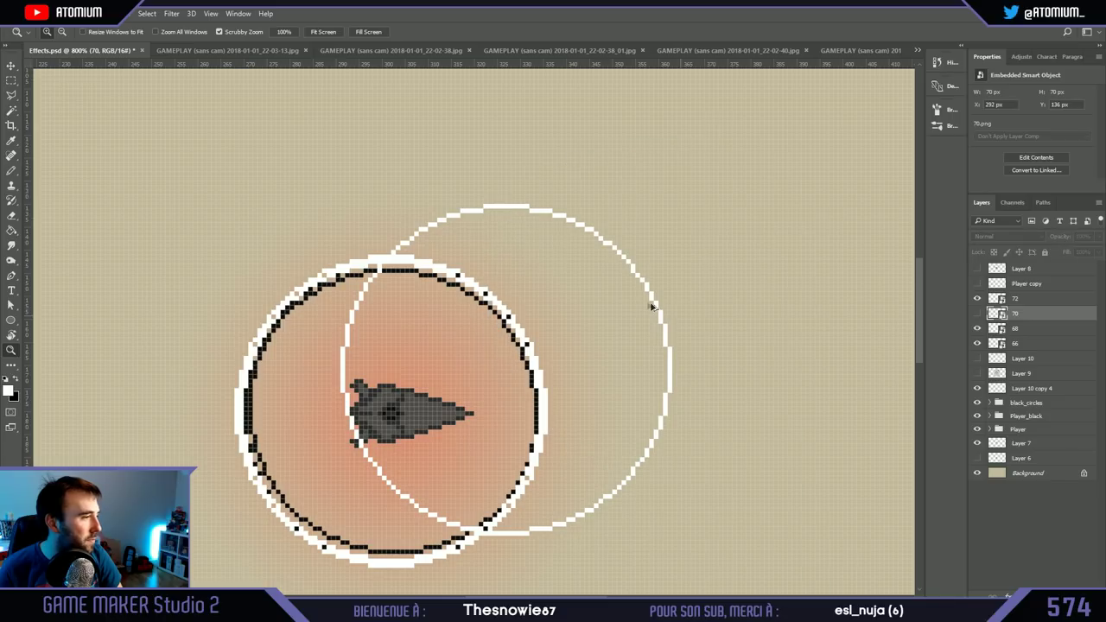
pyautogui.hotkey('ctrl', 'alt', 'z')
pyautogui.hotkey('ctrl', 'alt', 'z')
pyautogui.hotkey('ctrl', 'alt', 'z')
pyautogui.hotkey('ctrl', 'alt', 'z')
pyautogui.hotkey('ctrl', 'alt', 'z')
pyautogui.hotkey('ctrl', 'alt', 'z')
pyautogui.hotkey('ctrl', 'alt', 'z')
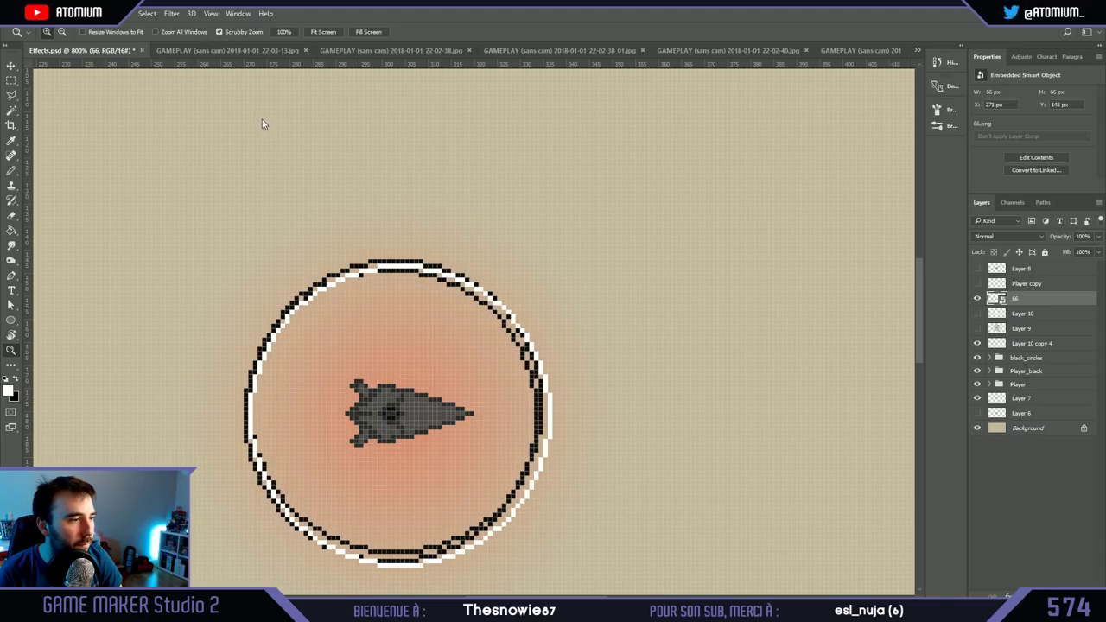
pyautogui.hotkey('ctrl', 'alt', 'z')
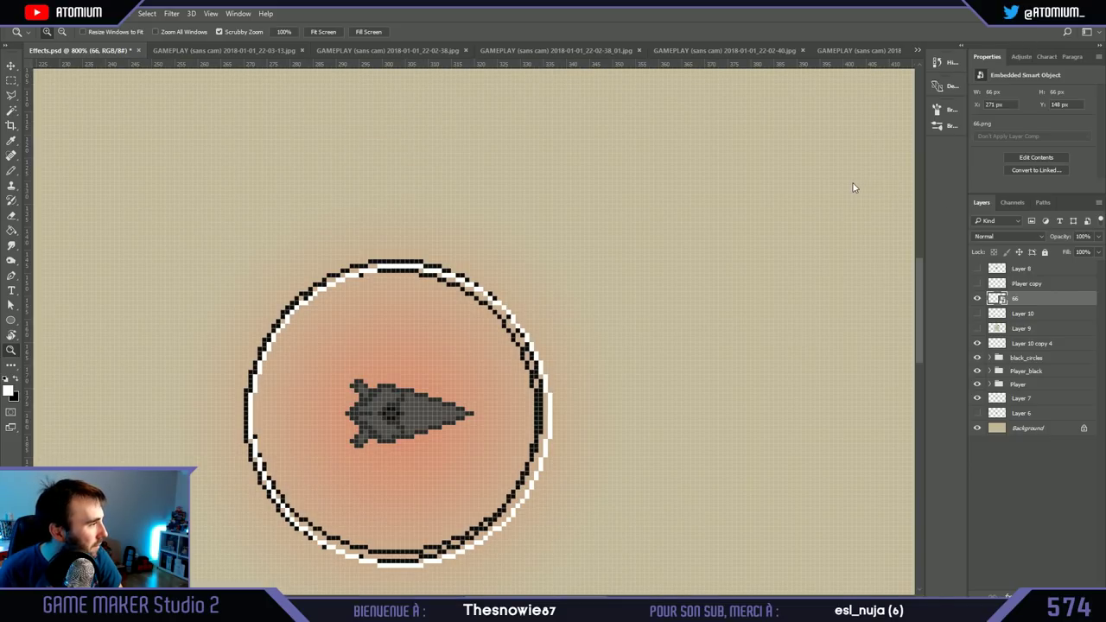
# Step: Place the images 66.png, 68.png, 70.png and 72.png again as embedded smart objects
pyautogui.press('Return')
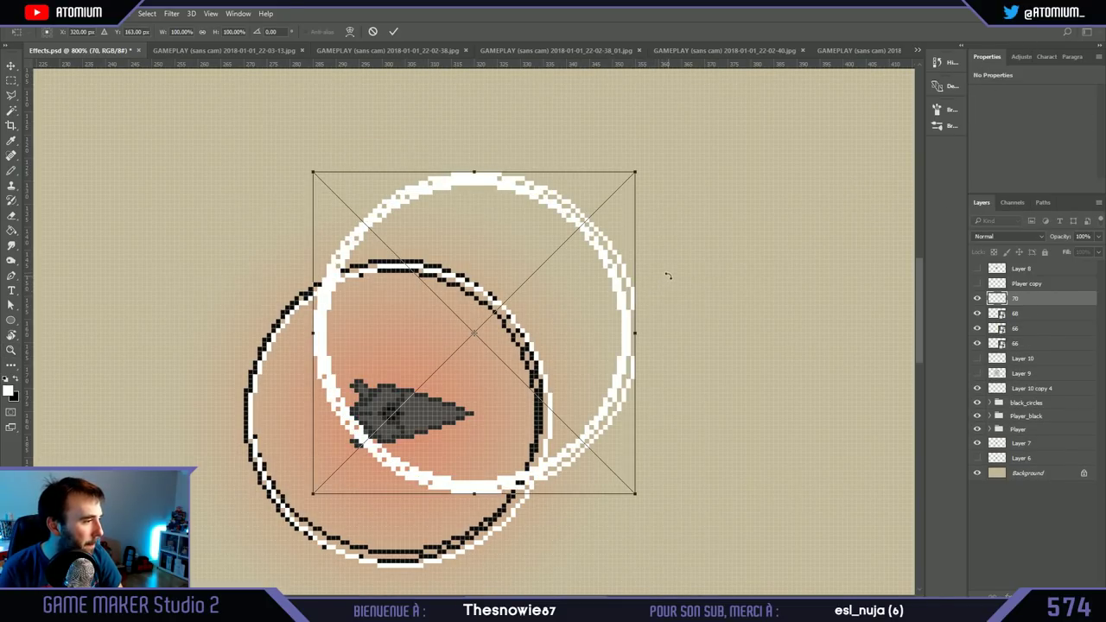
pyautogui.press('Return')
pyautogui.press('Return')
pyautogui.press('z')
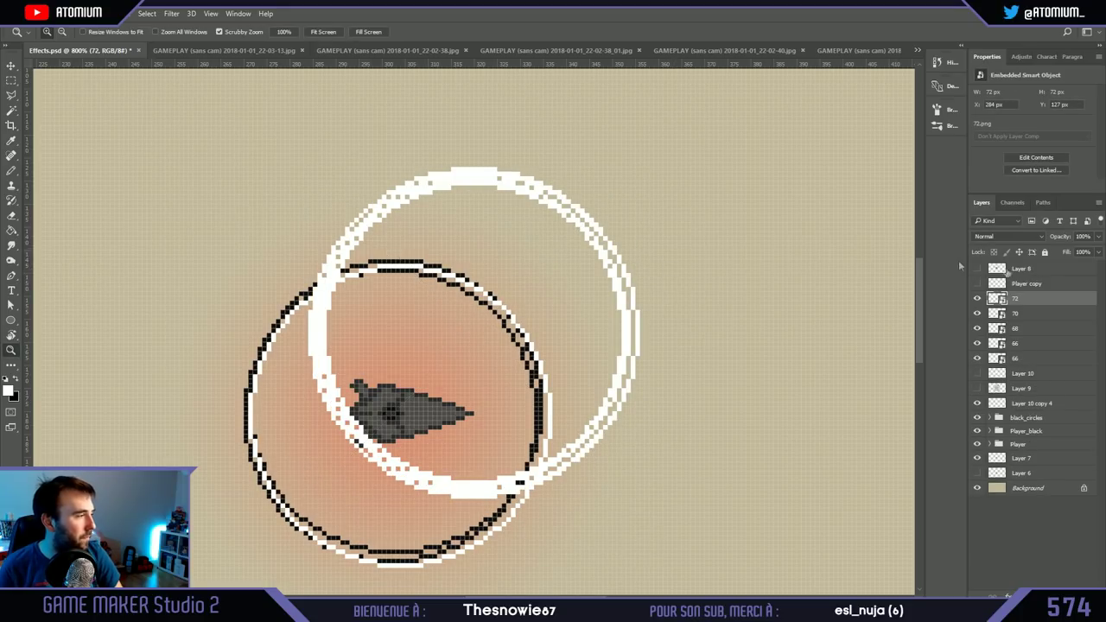
# Step: Move all the white circles together away from the ship and delete the duplicate circle 66 layer
pyautogui.click(1017, 358)
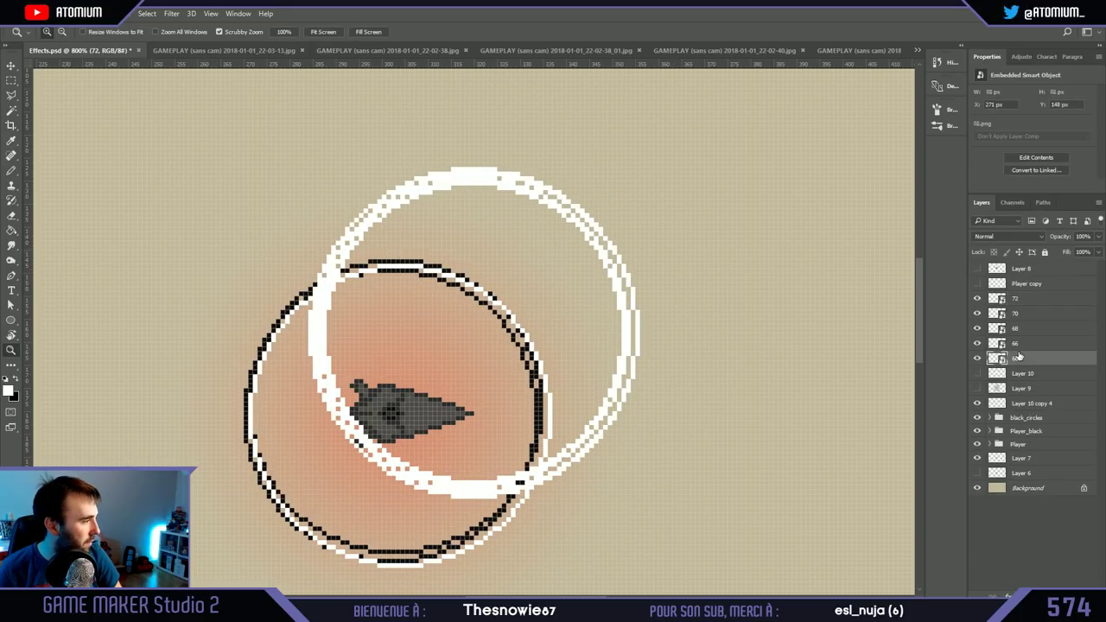
pyautogui.keyDown('shift'); pyautogui.click(1024, 297); pyautogui.keyUp('shift')
pyautogui.hotkey('ctrl', 't')
pyautogui.moveTo(563, 305); pyautogui.dragTo(869, 244)
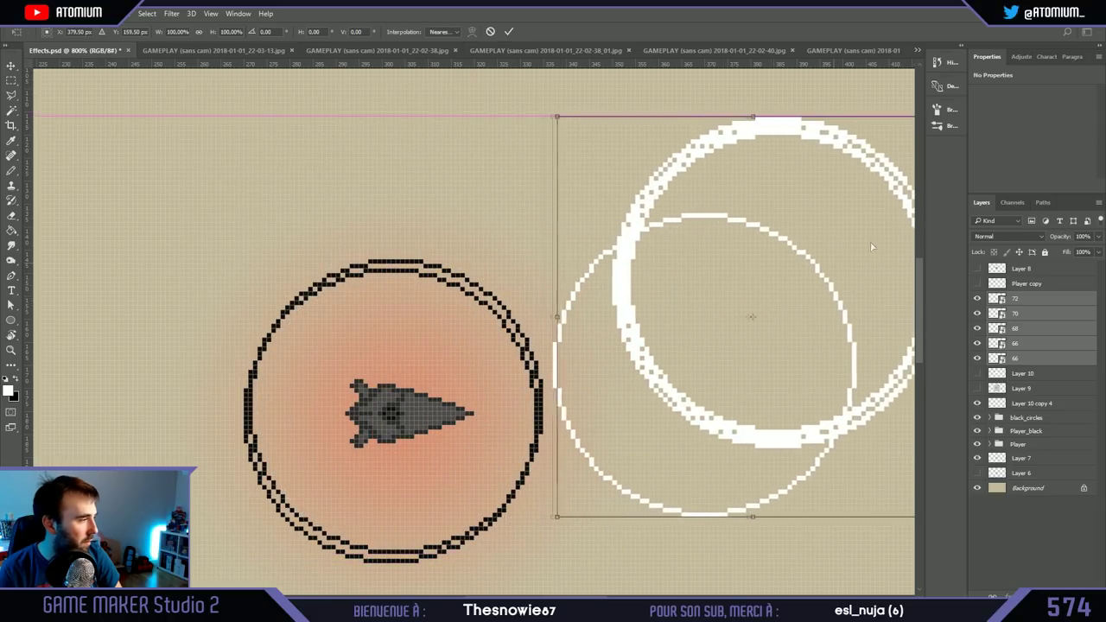
pyautogui.press('Return')
pyautogui.click(1035, 343)
pyautogui.press('Delete')
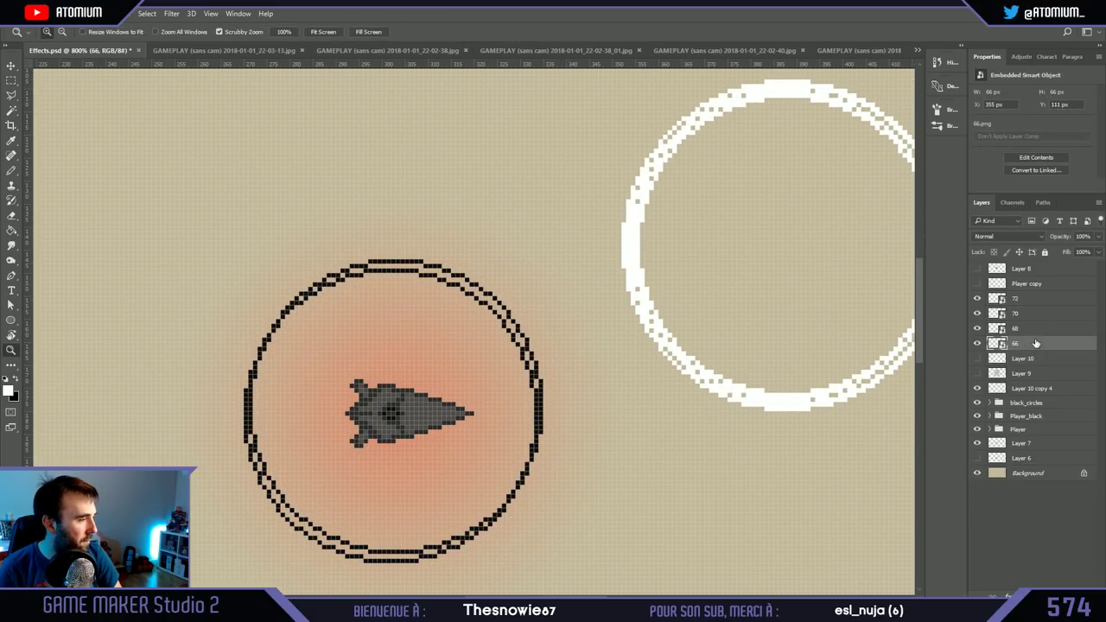
# Step: Centre circle 66 on the ship's black circle at X 302, Y 180 px
pyautogui.hotkey('ctrl', 't')
pyautogui.moveTo(739, 259); pyautogui.dragTo(329, 421)
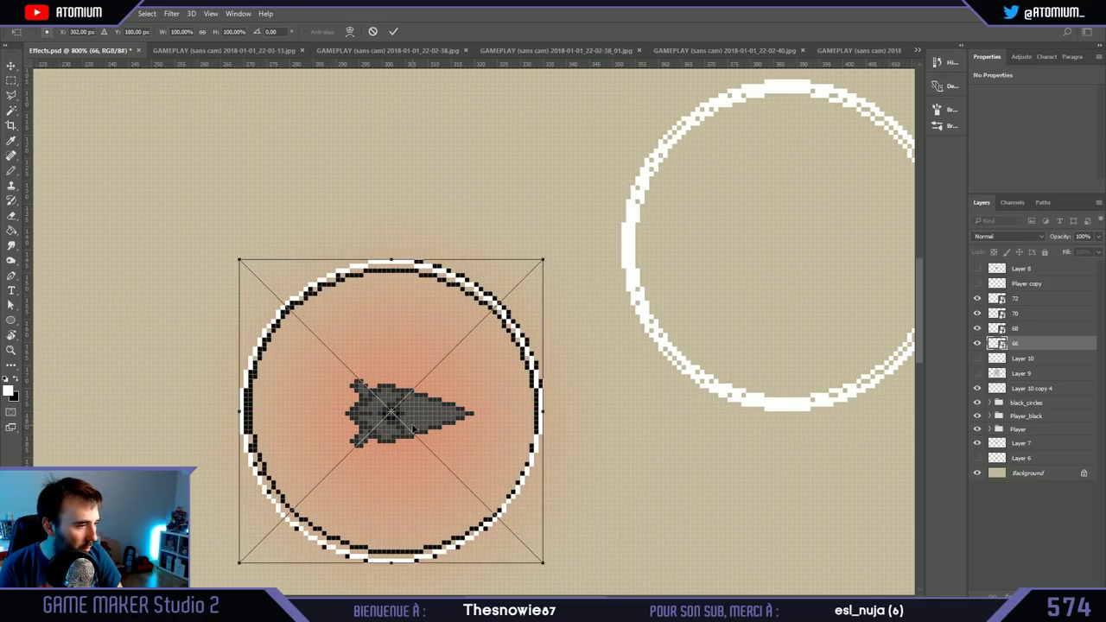
pyautogui.press('Return')
pyautogui.press('z')
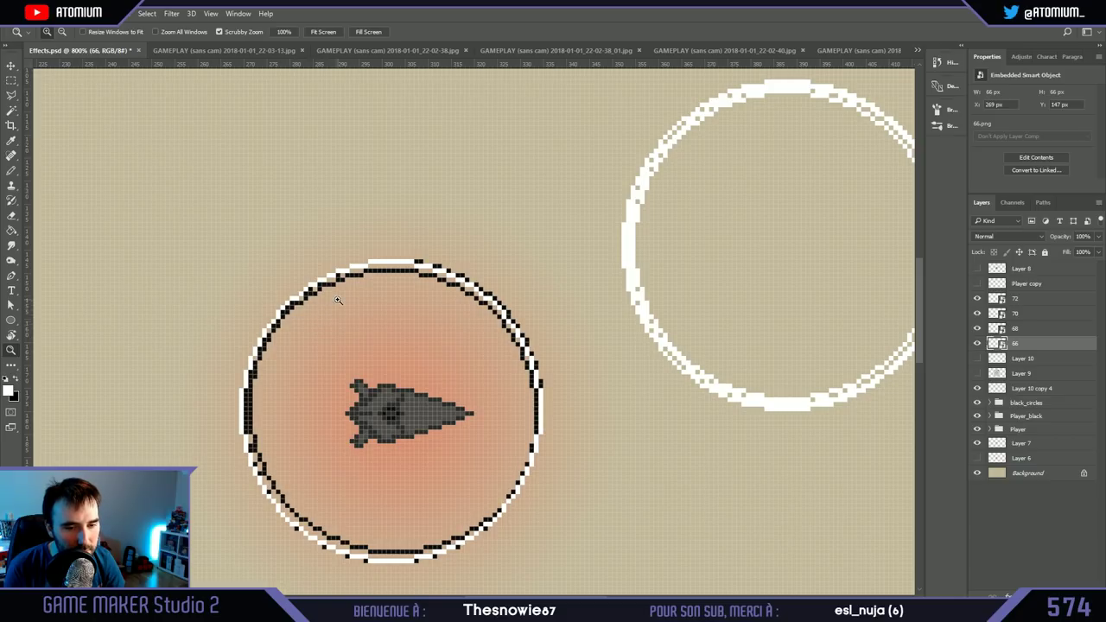
pyautogui.click(372, 335)
pyautogui.scroll(-3, 373, 336)
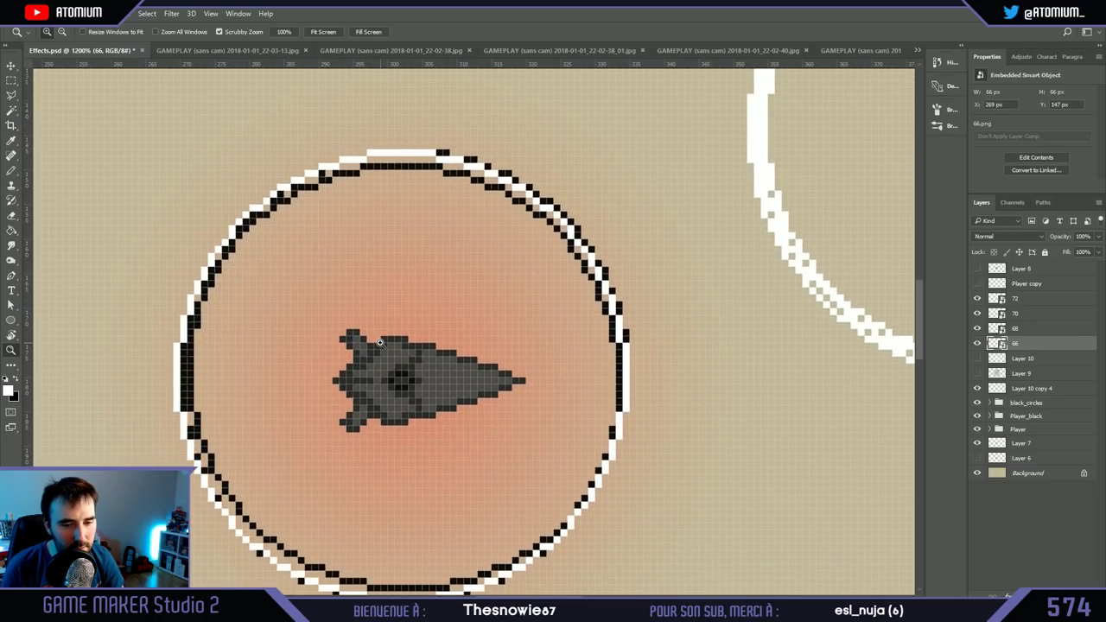
pyautogui.hotkey('ctrl', 't')
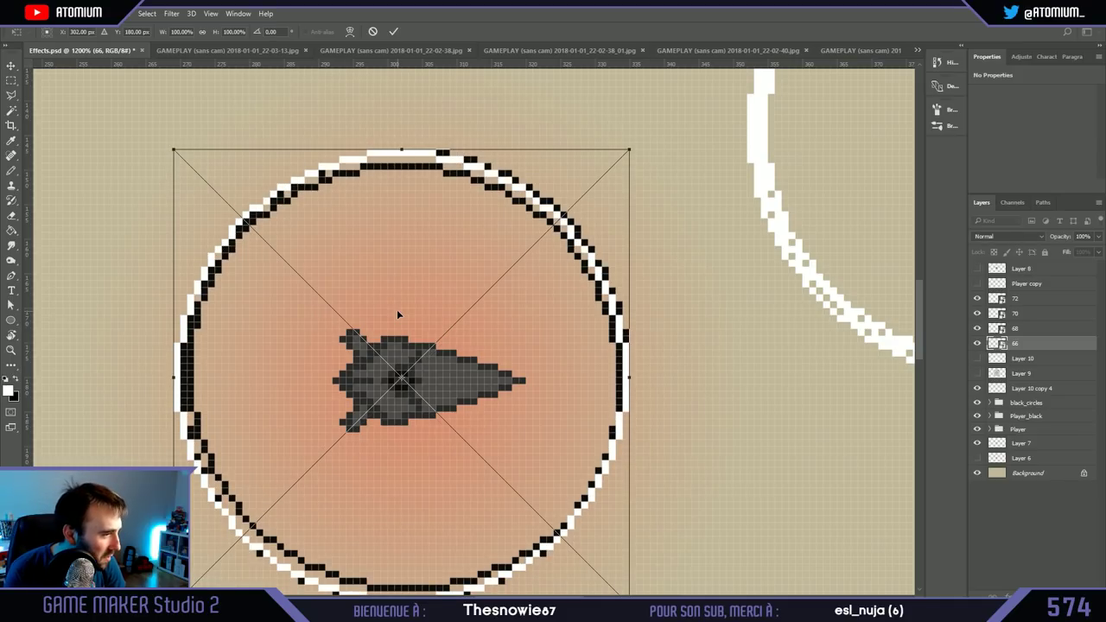
pyautogui.press('Right')
pyautogui.press('Left')
pyautogui.press('Return')
pyautogui.press('z')
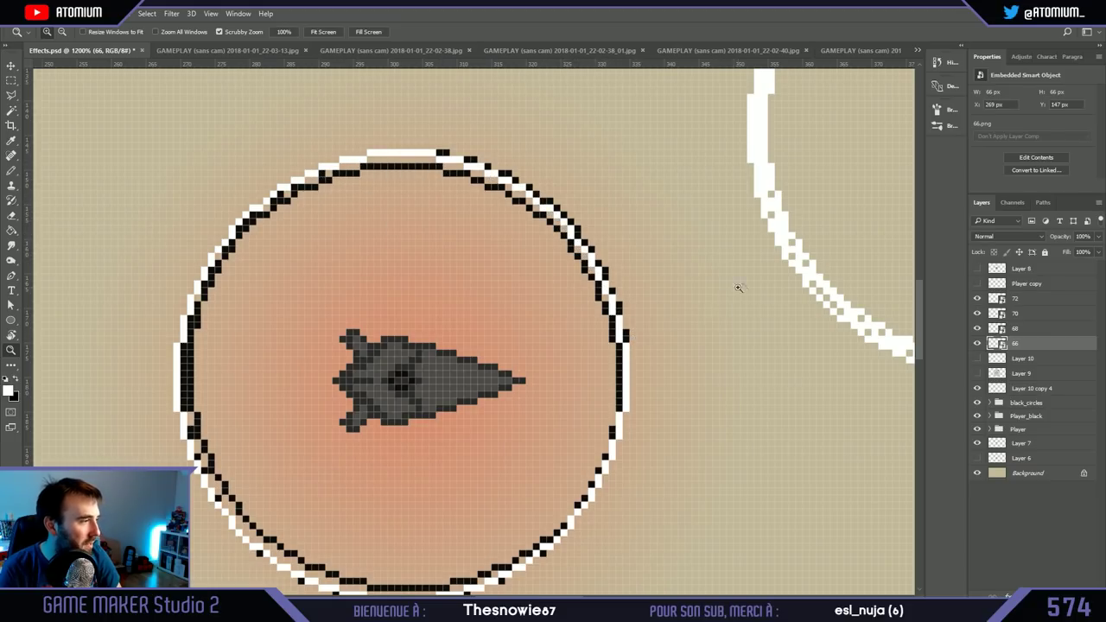
# Step: Move circle 68 around circle 66, centred at X 302, Y 180 px
pyautogui.click(1028, 329)
pyautogui.hotkey('ctrl', 't')
pyautogui.moveTo(799, 180); pyautogui.dragTo(205, 415)
pyautogui.press('Down')
pyautogui.press('Down')
pyautogui.press('Down')
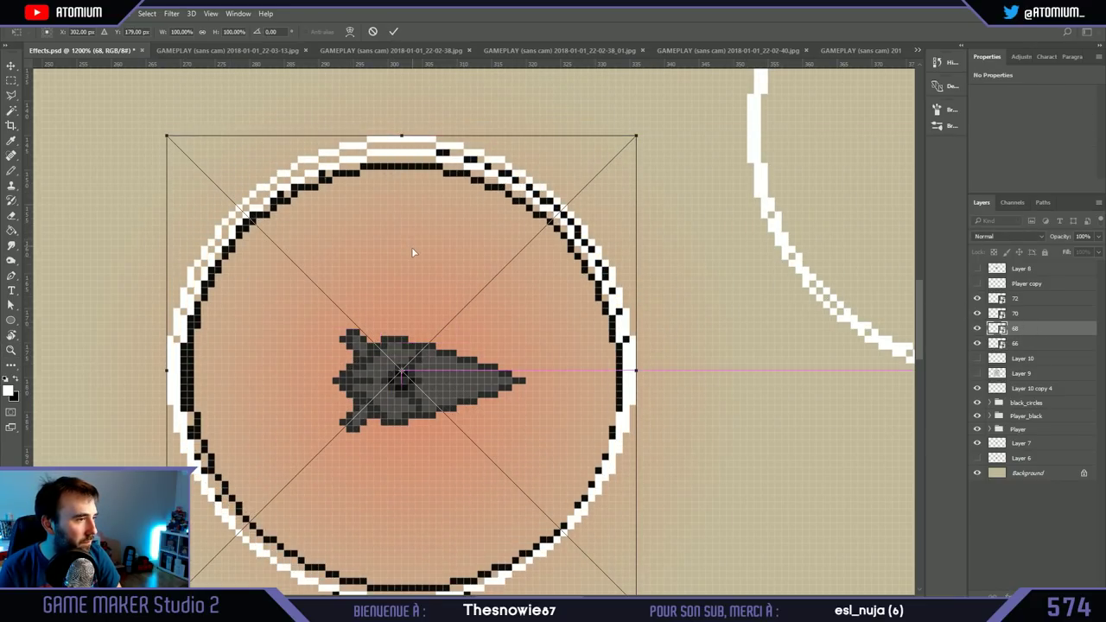
pyautogui.press('Up')
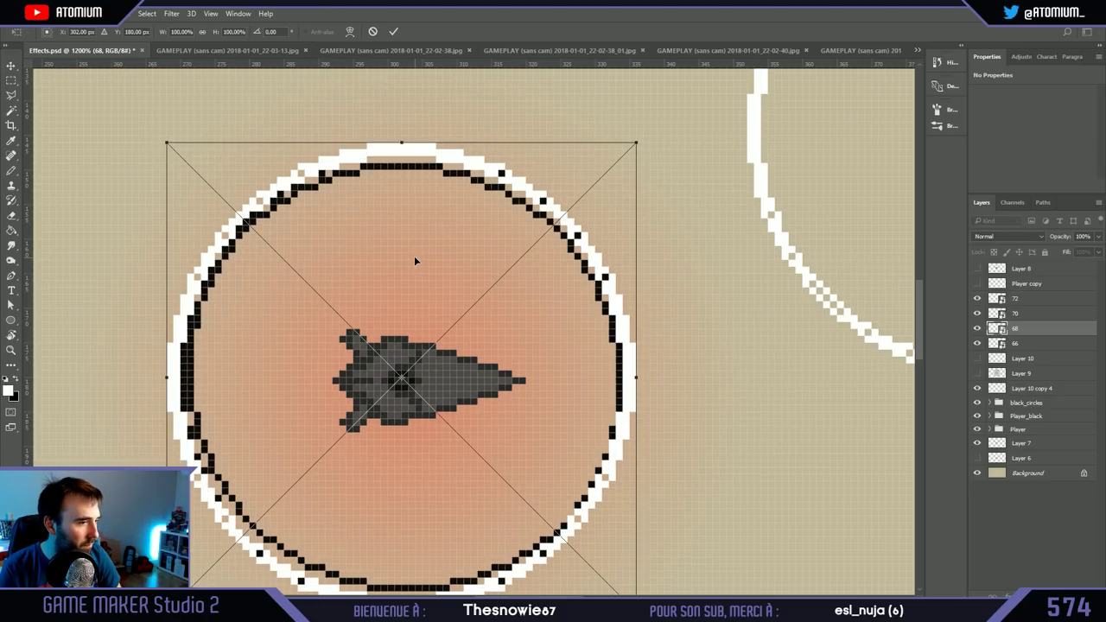
pyautogui.press('Return')
pyautogui.press('z')
# Step: Move circle 70 onto the empty background to the left of the ship, centred at about X 191, Y 167 px
pyautogui.click(1017, 314)
pyautogui.hotkey('ctrl', 't')
pyautogui.moveTo(873, 260); pyautogui.dragTo(400, 229)
pyautogui.press('Return')
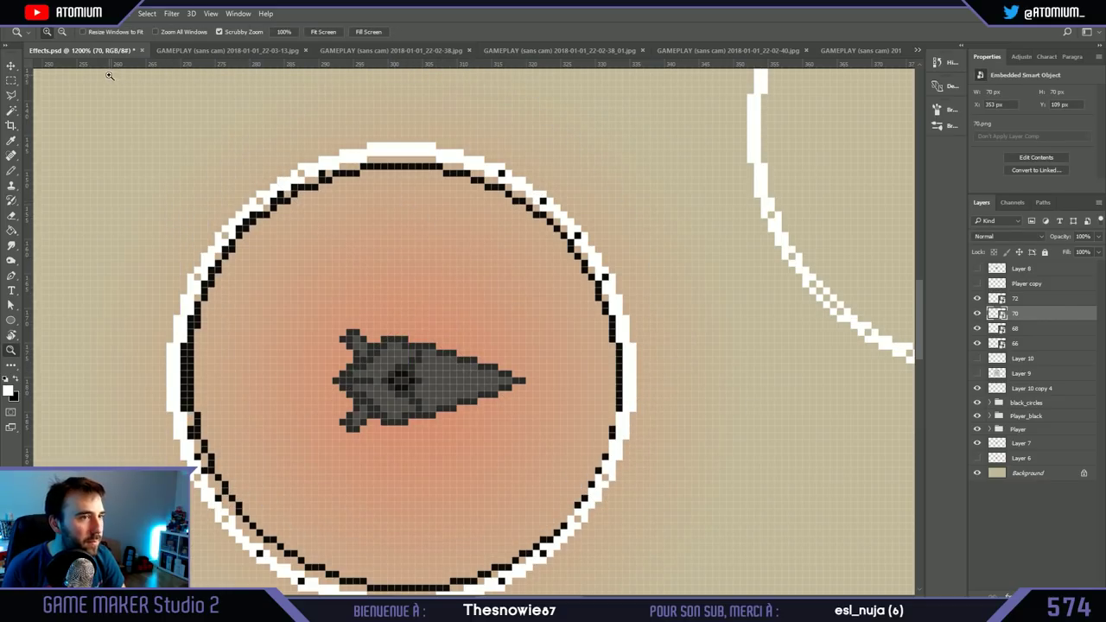
pyautogui.keyDown('alt'); pyautogui.click(664, 285); pyautogui.keyUp('alt')
pyautogui.keyDown('alt'); pyautogui.click(663, 286); pyautogui.keyUp('alt')
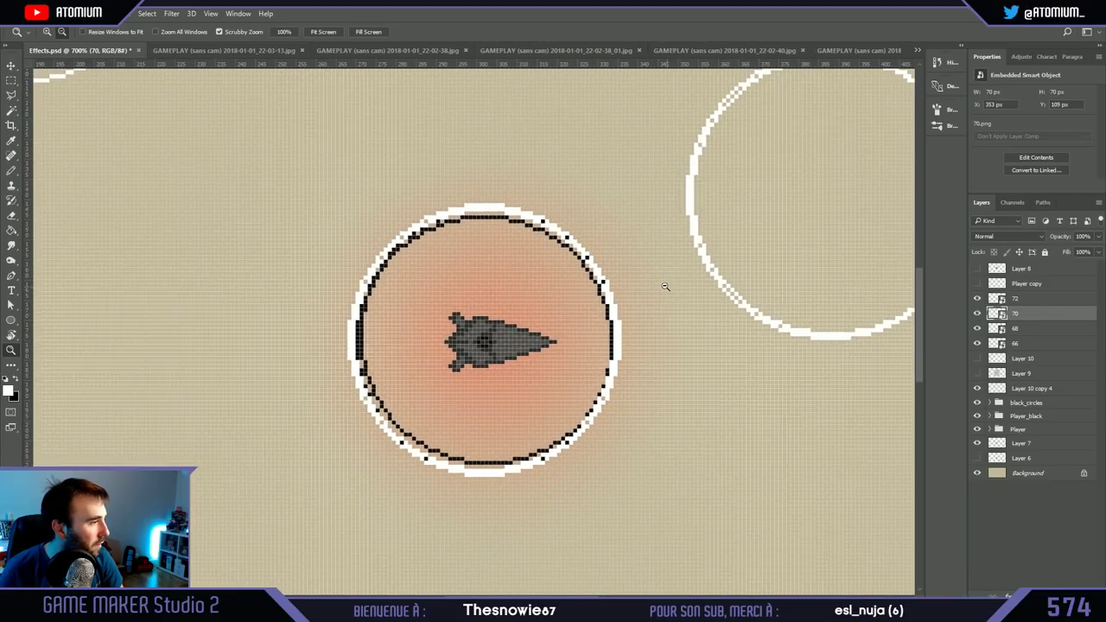
pyautogui.keyDown('alt'); pyautogui.click(663, 286); pyautogui.keyUp('alt')
pyautogui.hotkey('ctrl', 't')
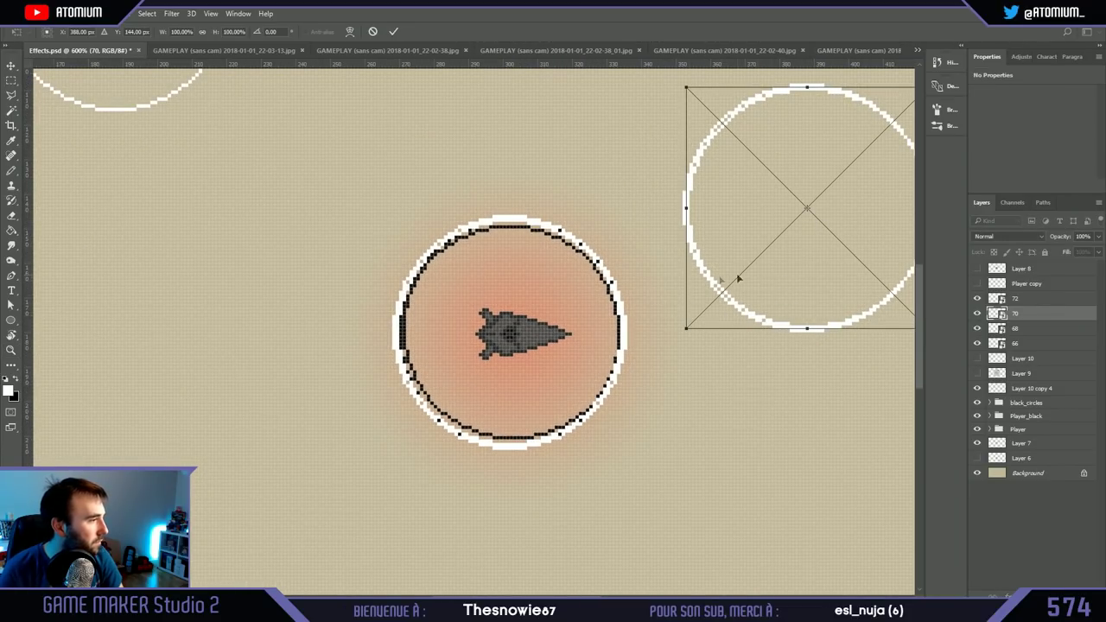
pyautogui.press('Escape')
pyautogui.keyDown('alt'); pyautogui.click(648, 248); pyautogui.keyUp('alt')
pyautogui.hotkey('ctrl', 't')
pyautogui.moveTo(774, 223); pyautogui.dragTo(208, 313)
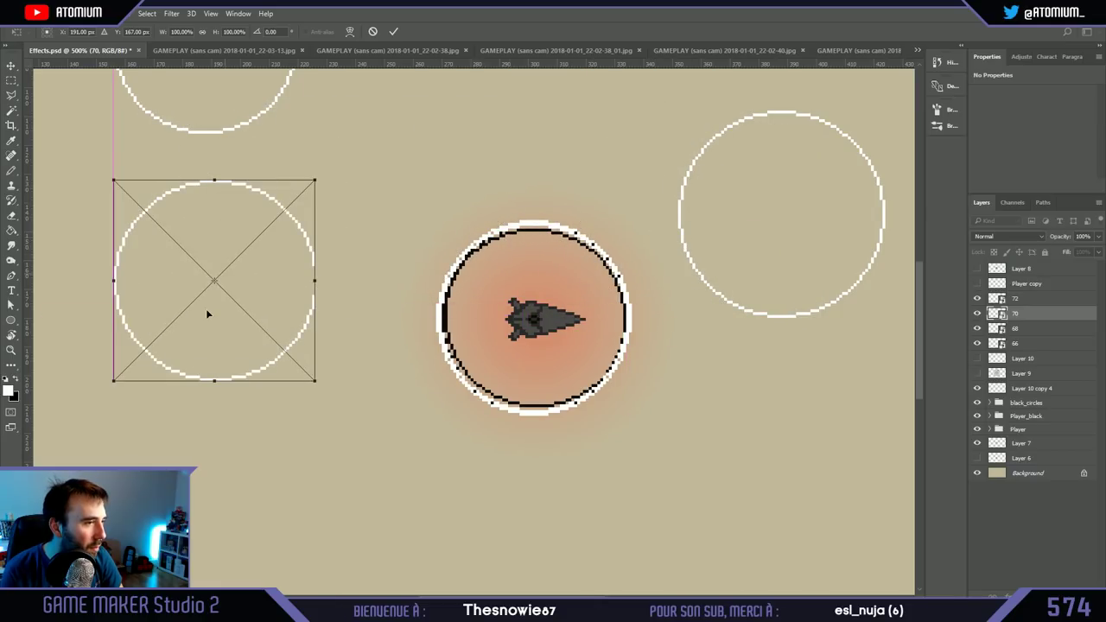
pyautogui.press('Return')
pyautogui.press('z')
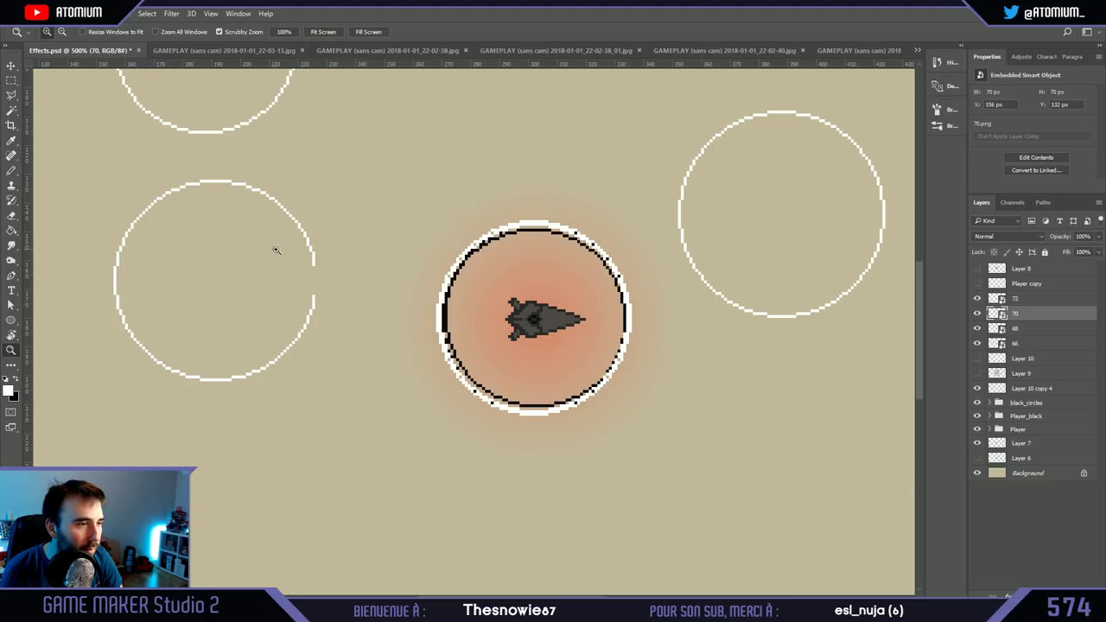
# Step: Rasterize layer 70 and close the gap in the circle's right edge with a vertical line of white pixels using the Pencil tool
pyautogui.moveTo(322, 271); pyautogui.dragTo(334, 296)
pyautogui.click(11, 170)
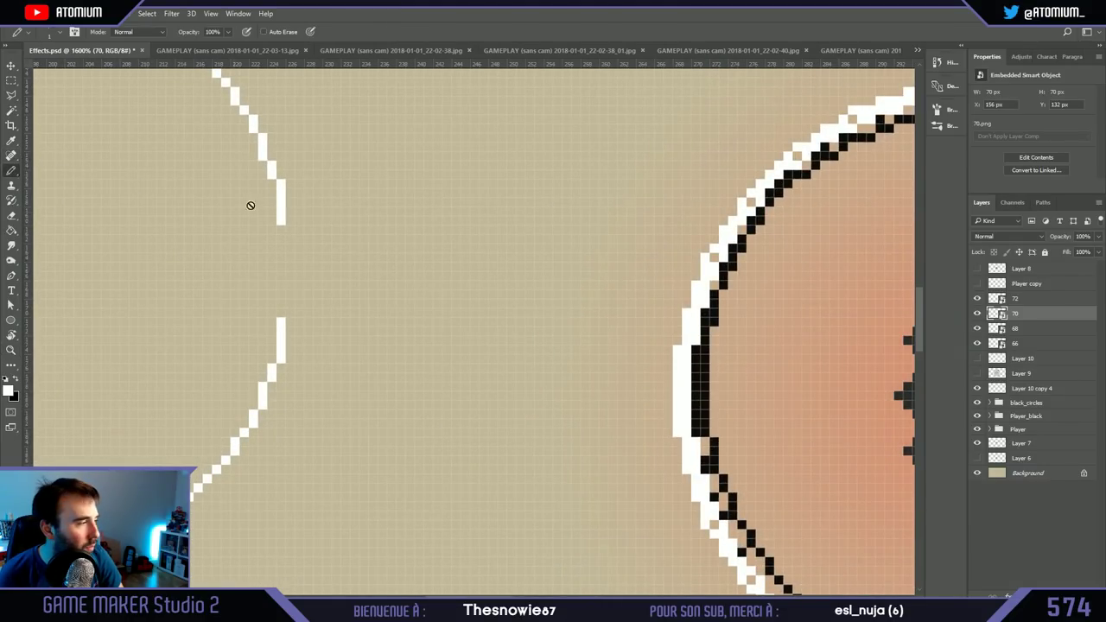
pyautogui.hotkey('ctrl', 'alt', 'r')
pyautogui.moveTo(290, 229); pyautogui.dragTo(290, 308)
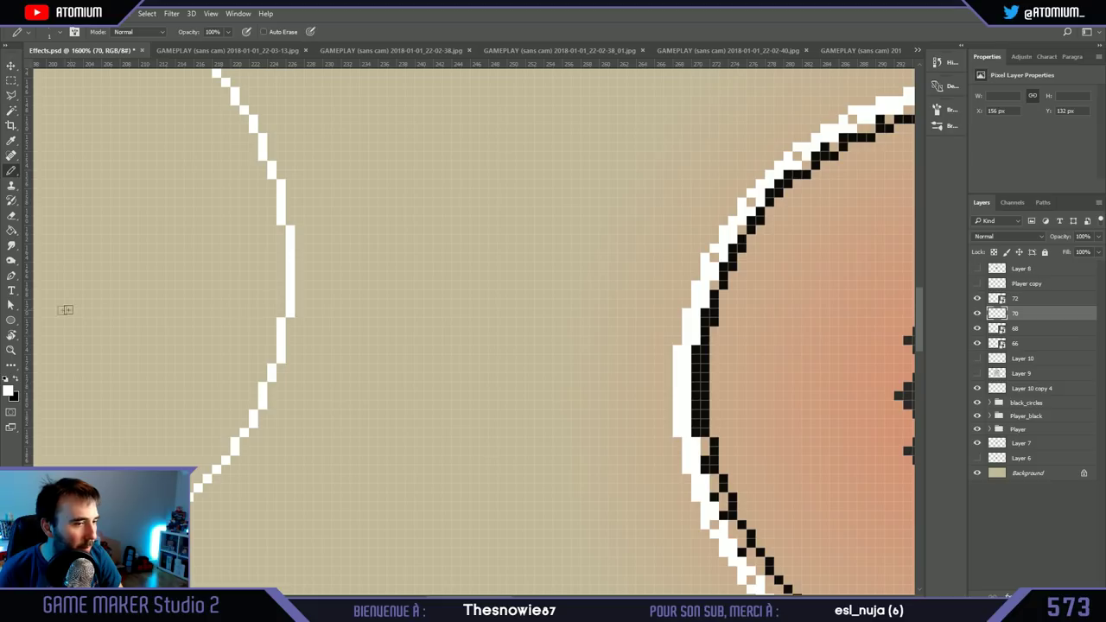
# Step: Try to centre the repaired circle 70 on the ship at Y 180 px, then move it back onto the empty background
pyautogui.click(11, 350)
pyautogui.keyDown('alt'); pyautogui.scroll(-2, 382, 328); pyautogui.keyUp('alt')
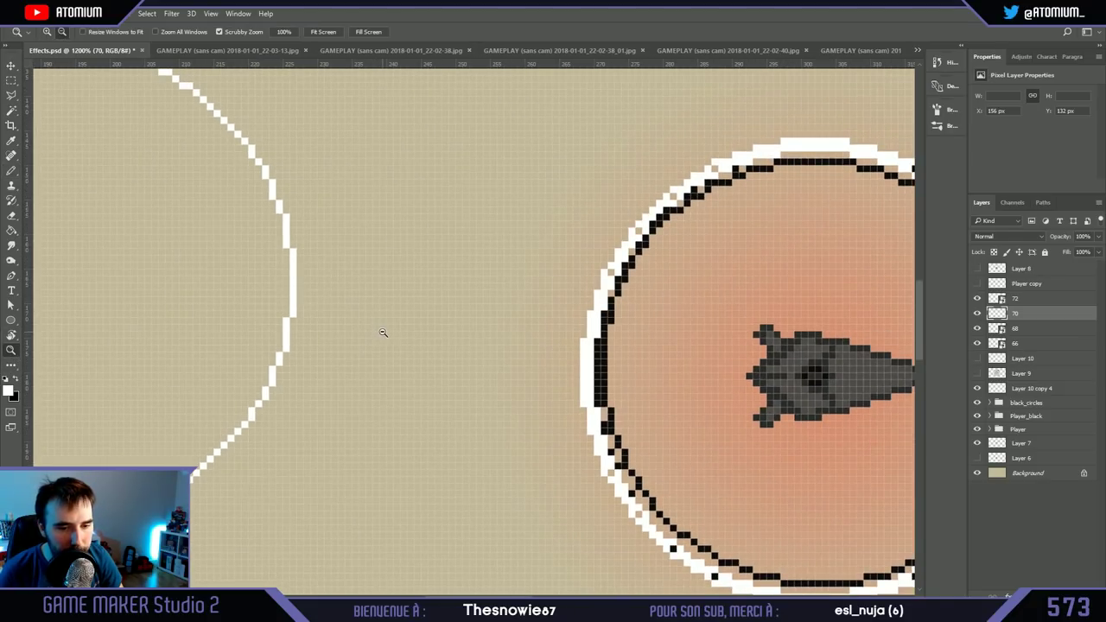
pyautogui.hotkey('ctrl', 't')
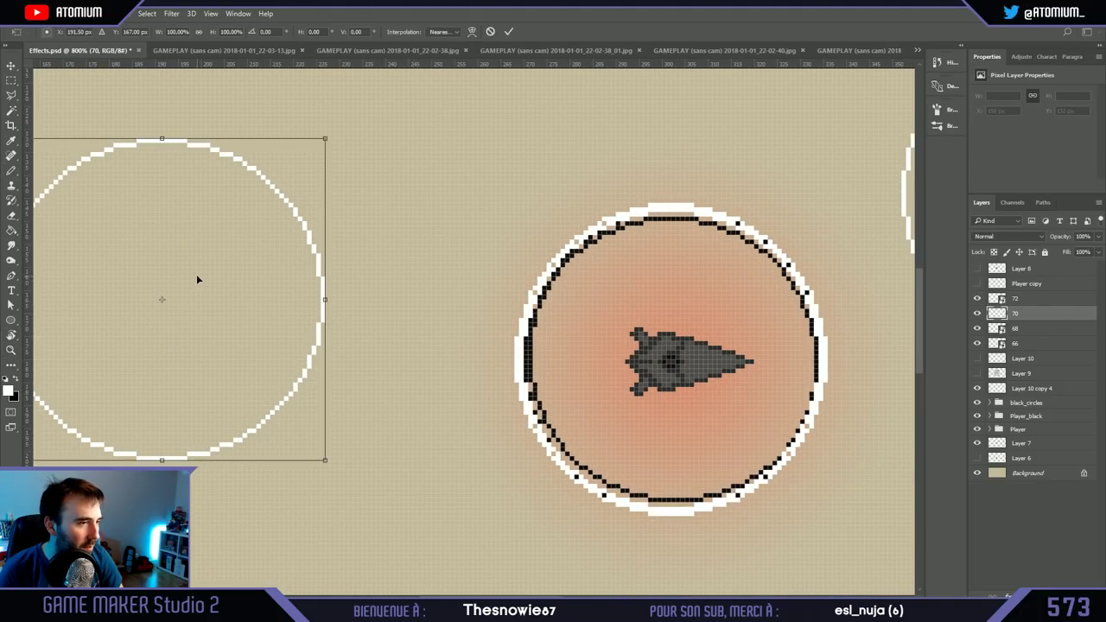
pyautogui.moveTo(198, 277); pyautogui.dragTo(710, 341)
pyautogui.press('Left')
pyautogui.press('Left')
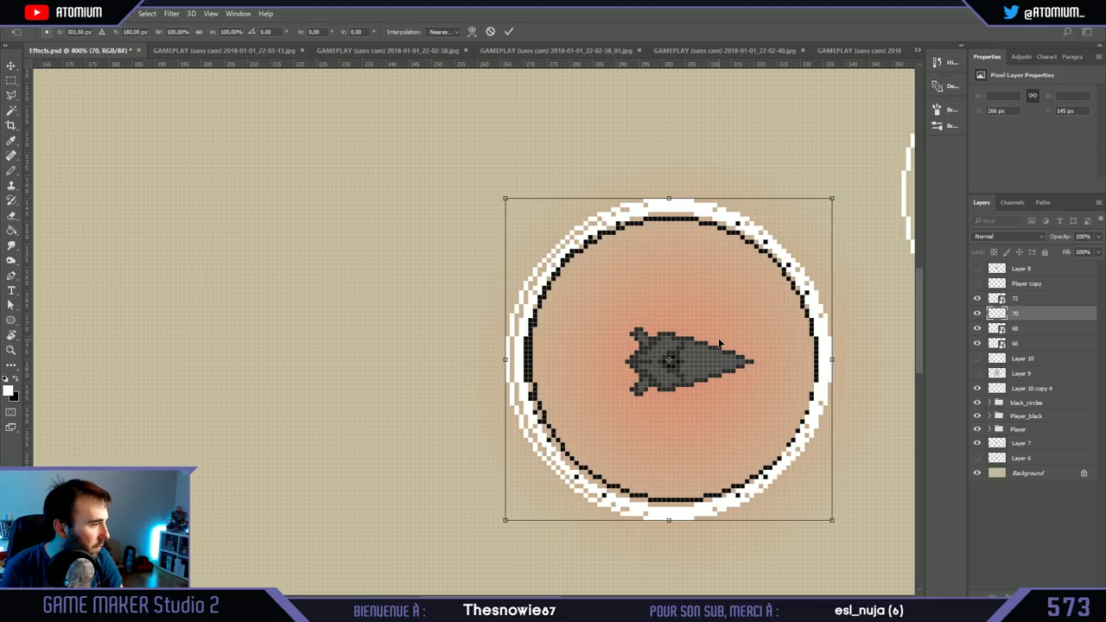
pyautogui.press('Right')
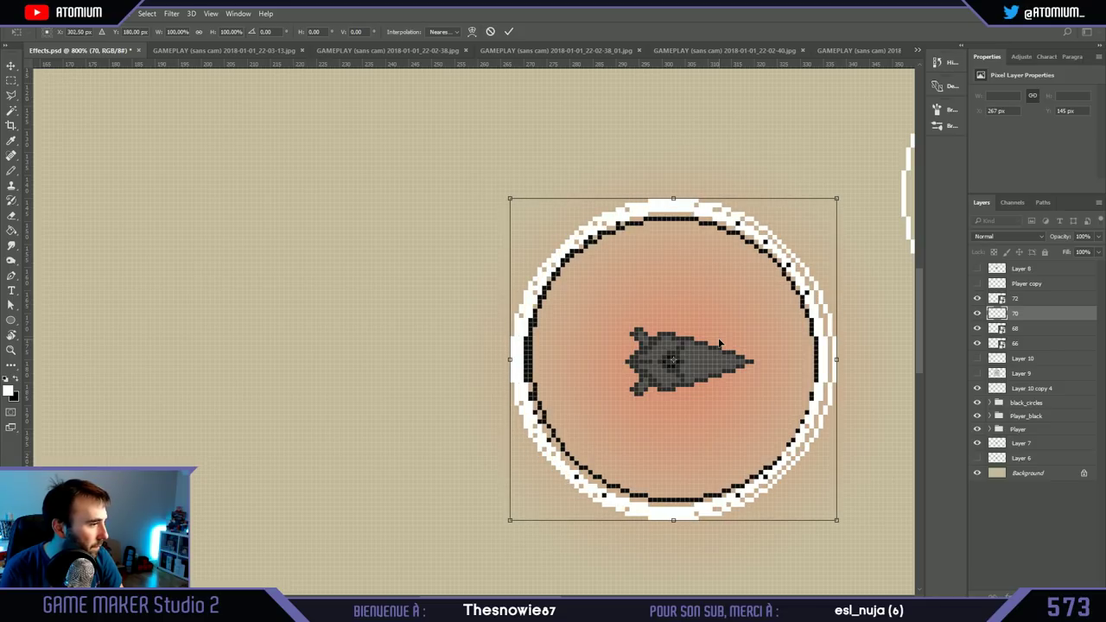
pyautogui.moveTo(720, 344); pyautogui.dragTo(361, 237)
pyautogui.press('Return')
pyautogui.press('z')
# Step: Delete the rasterized layer 70
pyautogui.click(1050, 299)
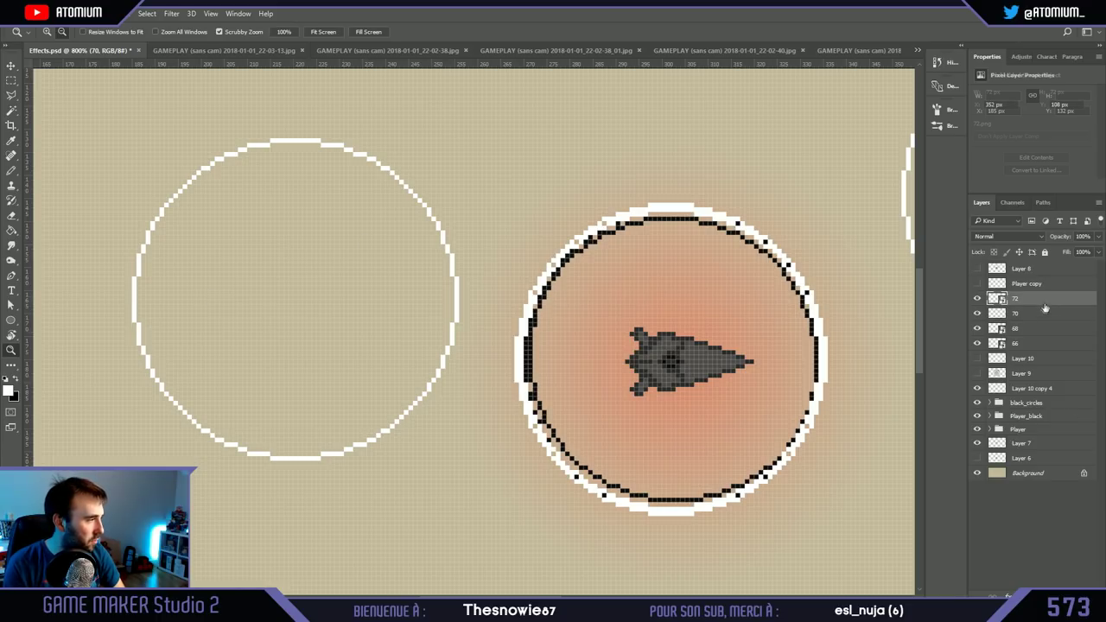
pyautogui.click(1040, 314)
pyautogui.press('Delete')
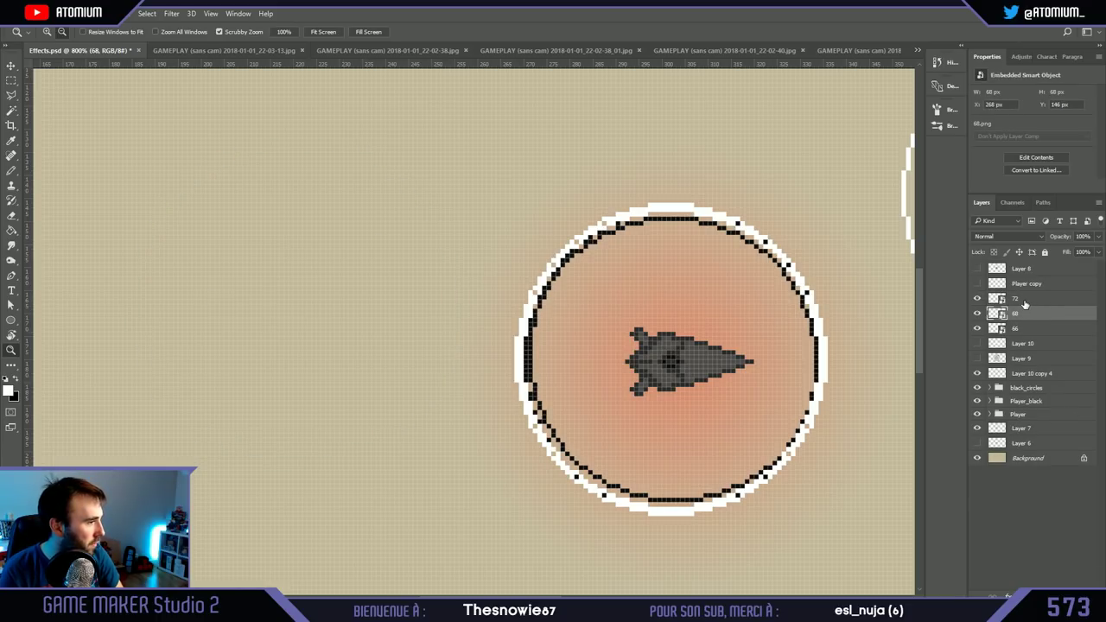
# Step: Move circle 72 around the ship, centred at X 302, Y 180 px
pyautogui.click(1023, 300)
pyautogui.hotkey('ctrl', 't')
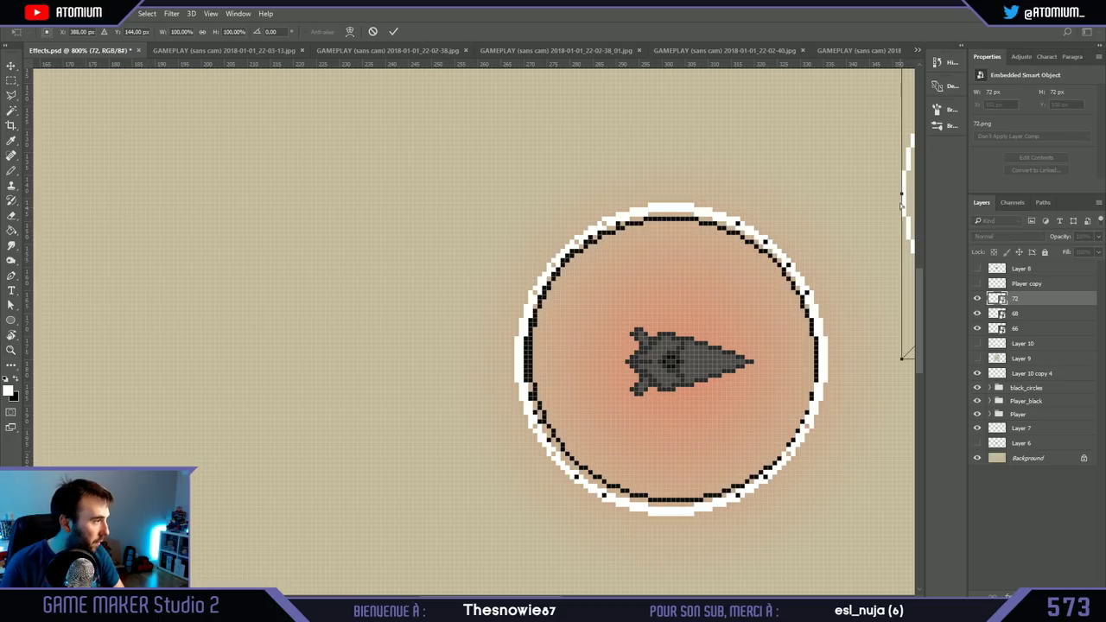
pyautogui.moveTo(901, 203); pyautogui.dragTo(655, 296)
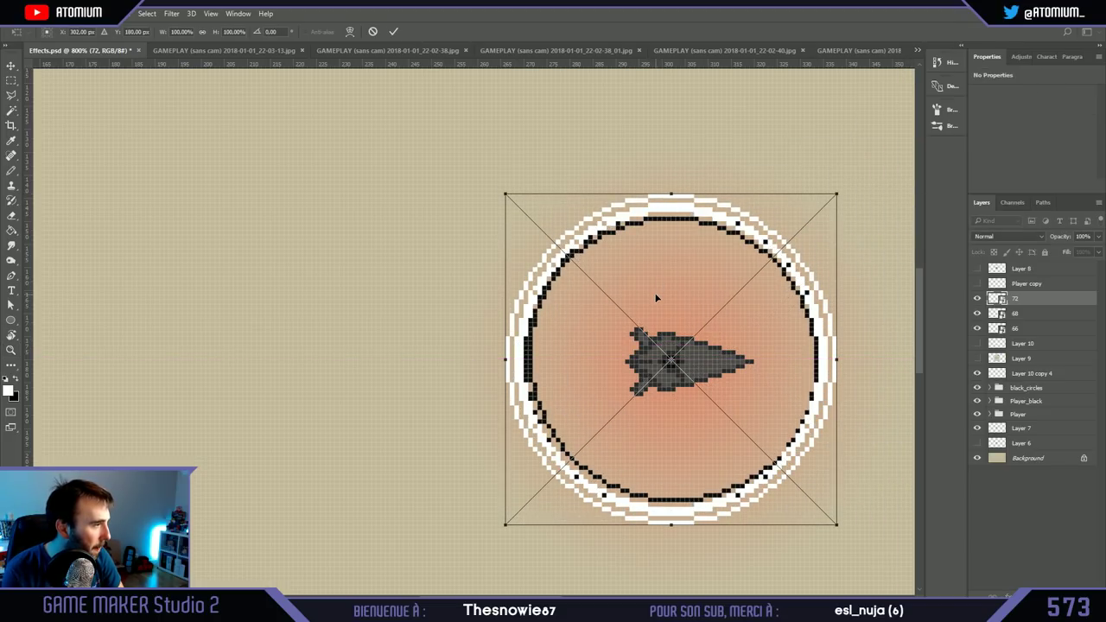
pyautogui.press('Return')
pyautogui.press('z')
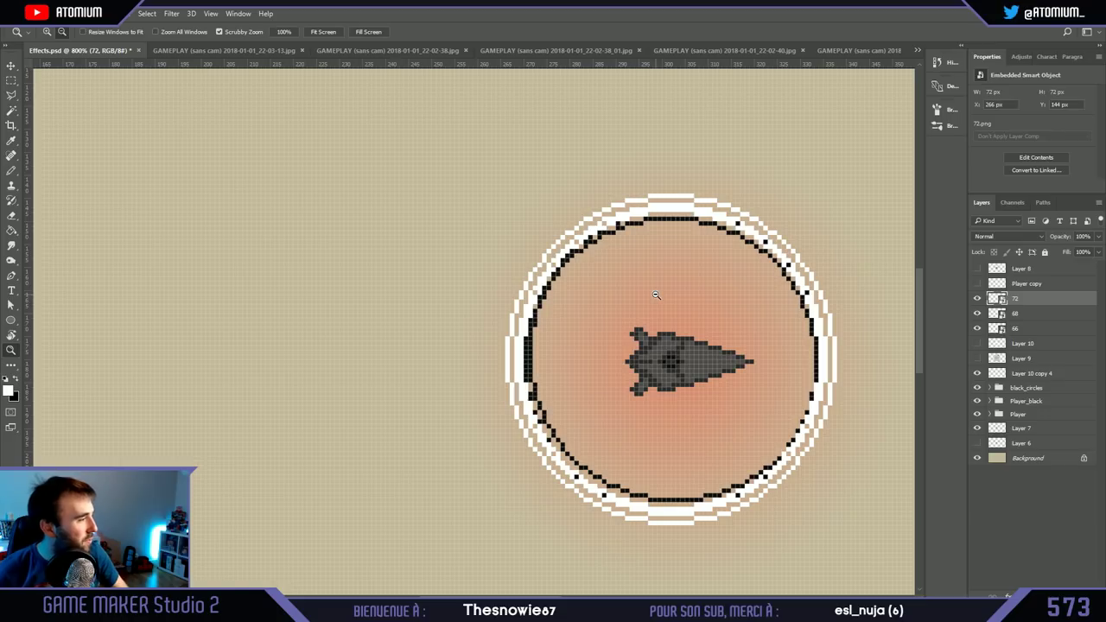
# Step: Toggle the visibility of circles 66, 68 and 72 to compare each one against the black circles
pyautogui.moveTo(977, 327); pyautogui.dragTo(976, 311)
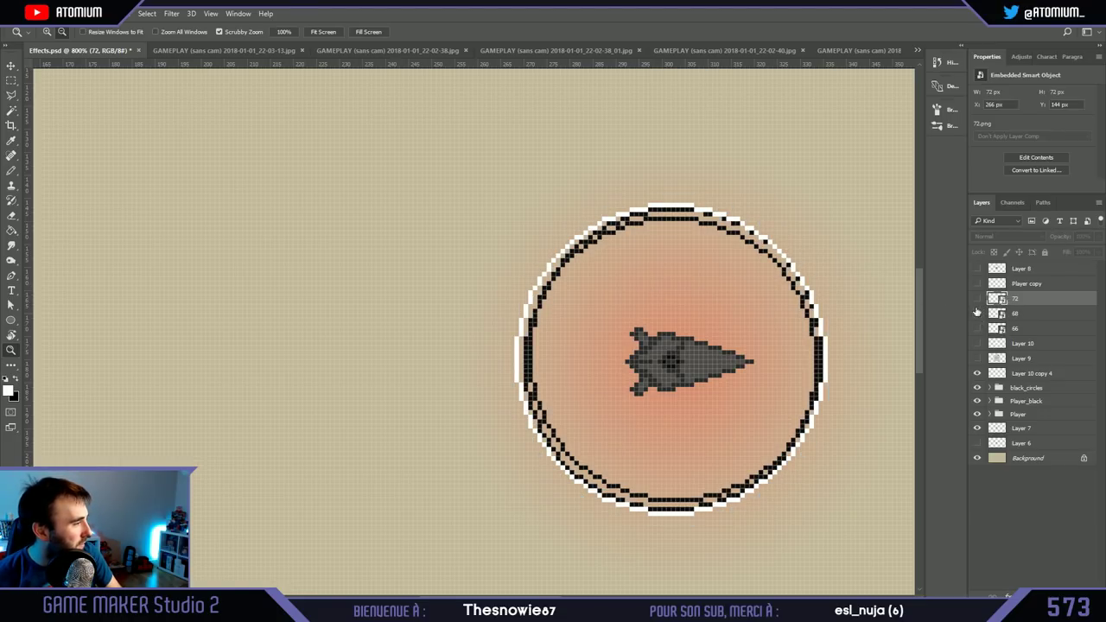
pyautogui.click(977, 313)
pyautogui.click(977, 328)
pyautogui.click(978, 313)
pyautogui.click(978, 314)
pyautogui.click(978, 314)
pyautogui.click(977, 299)
pyautogui.click(977, 298)
pyautogui.click(977, 299)
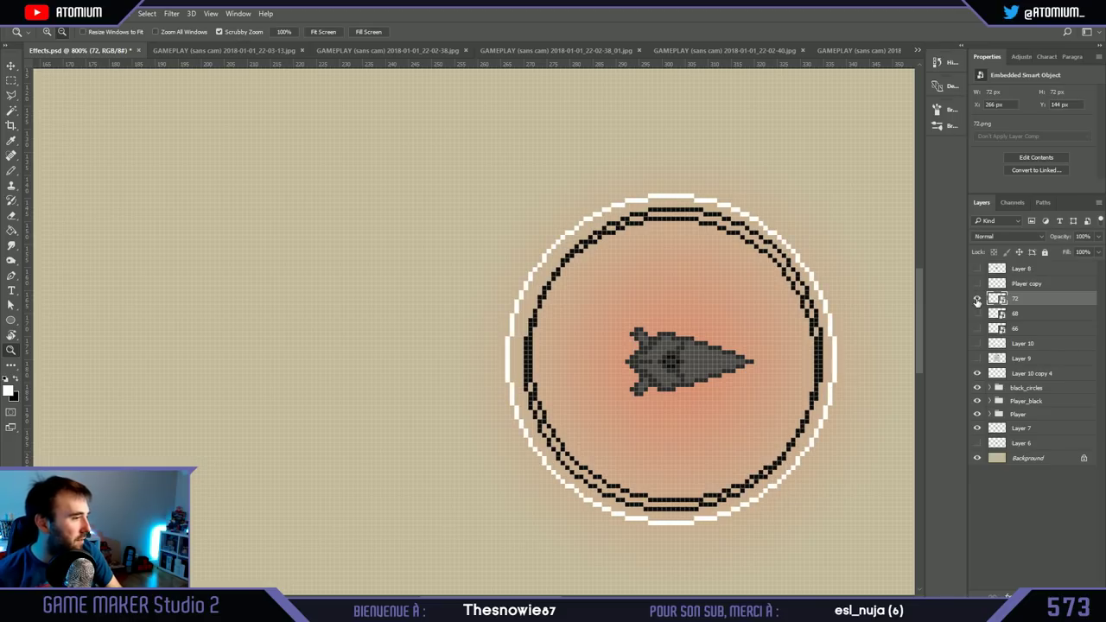
pyautogui.click(977, 299)
pyautogui.click(977, 299)
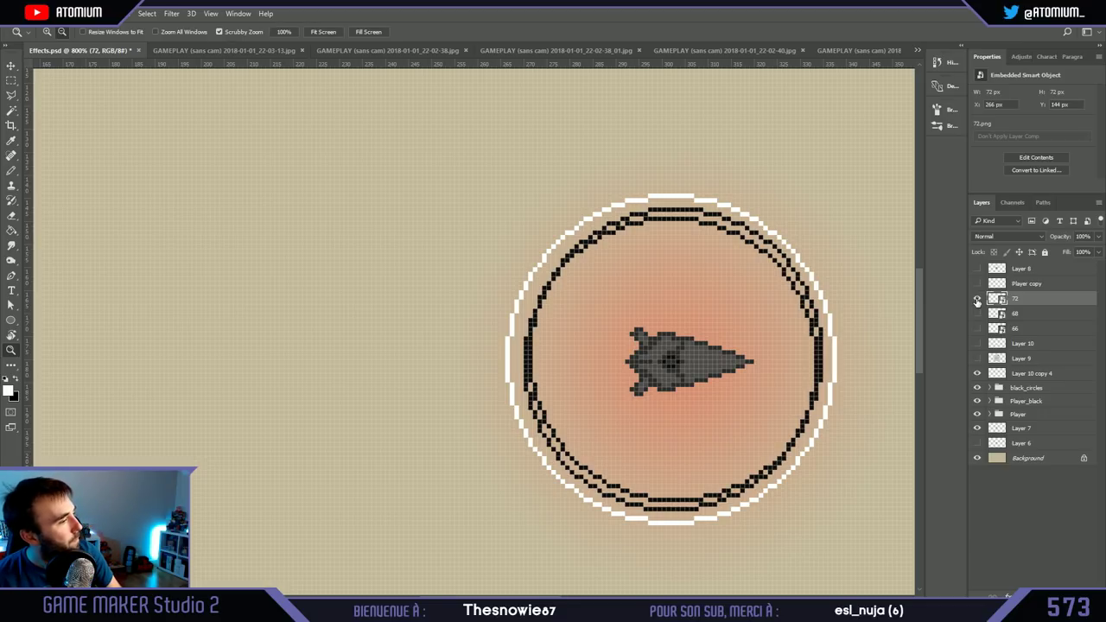
pyautogui.click(977, 299)
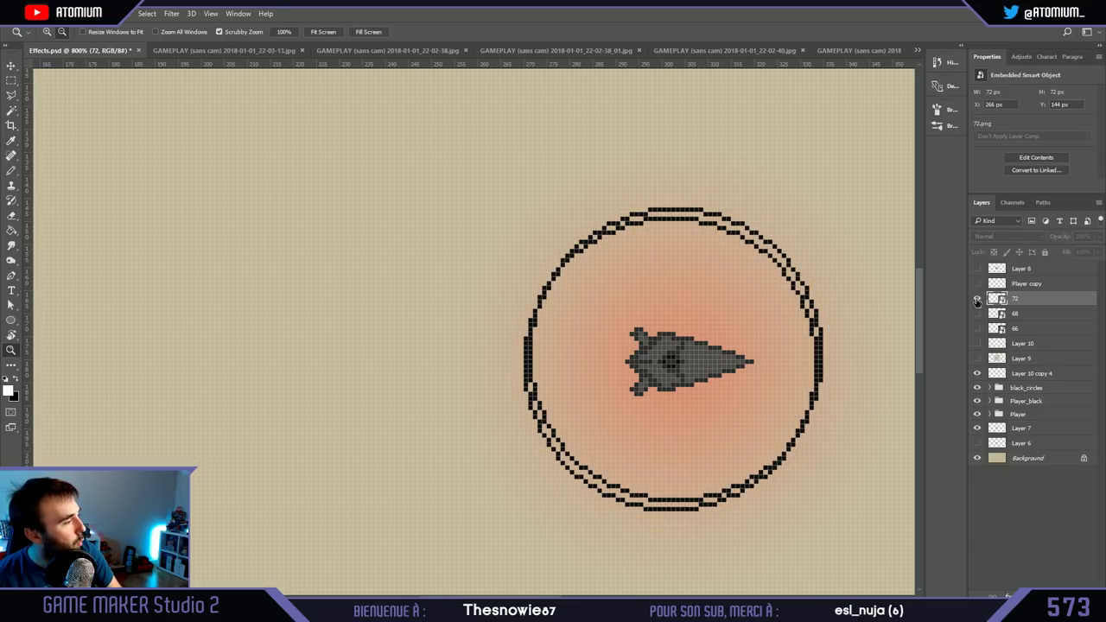
pyautogui.click(978, 299)
pyautogui.click(978, 314)
pyautogui.click(978, 329)
pyautogui.hotkey('ctrl', 't')
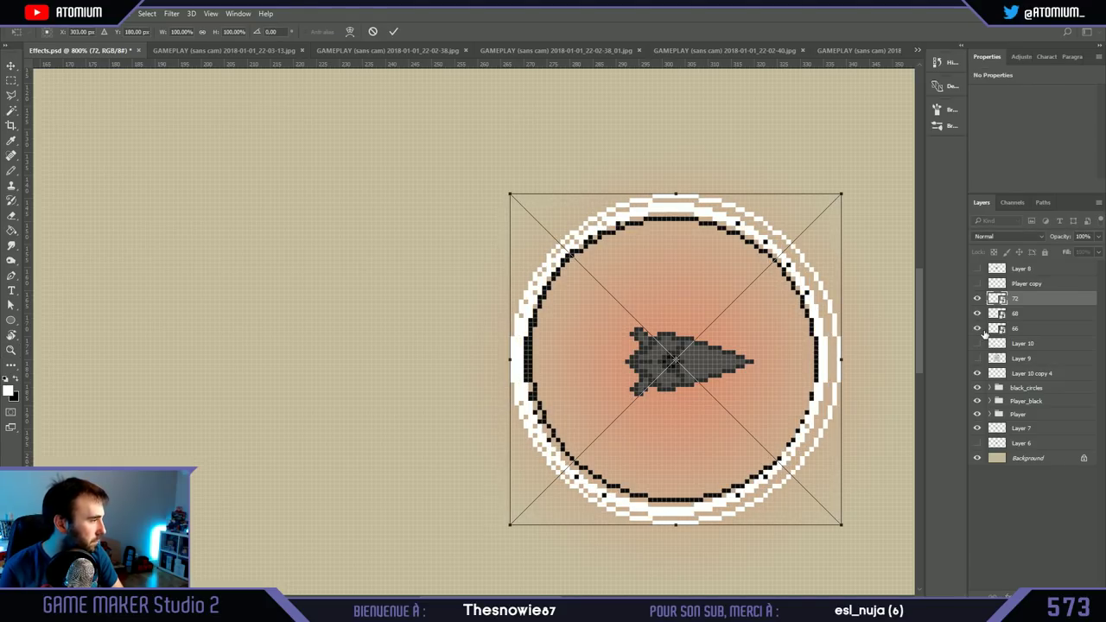
pyautogui.press('Return')
pyautogui.press('z')
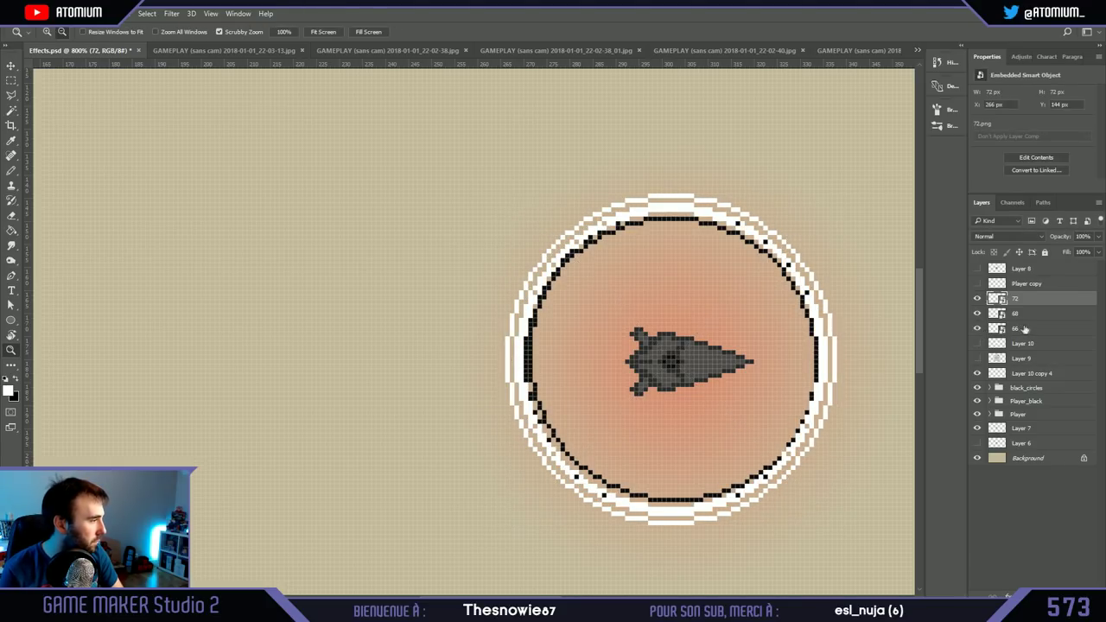
# Step: Shift circles 66, 68 and 72 together horizontally so they are centred at X 303, Y 180 px
pyautogui.keyDown('shift'); pyautogui.click(1027, 329); pyautogui.keyUp('shift')
pyautogui.hotkey('ctrl', 't')
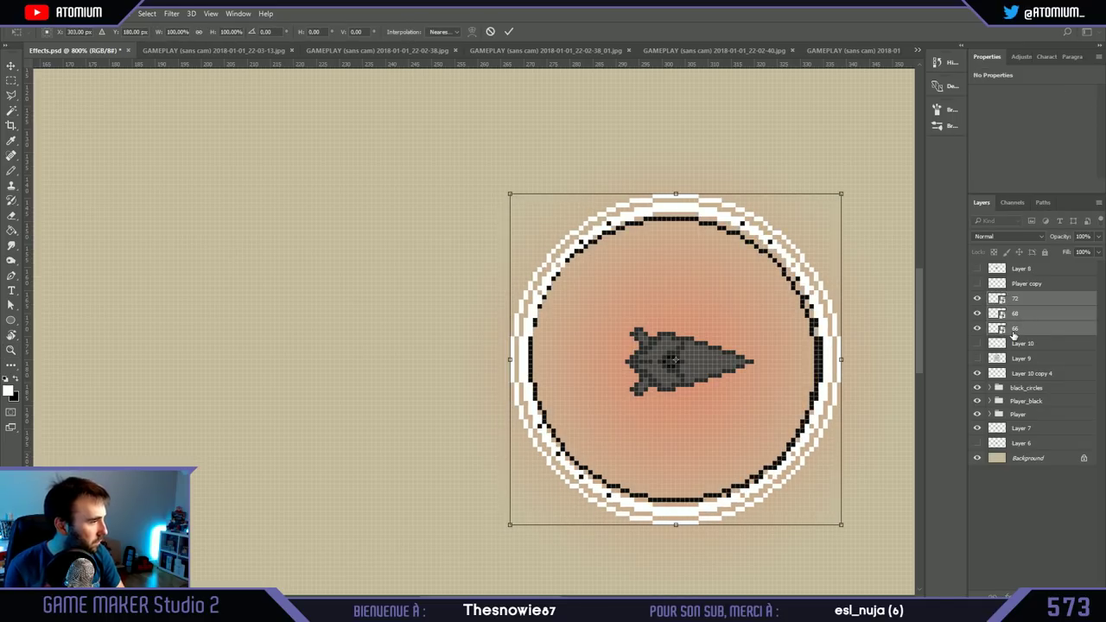
pyautogui.press('Return')
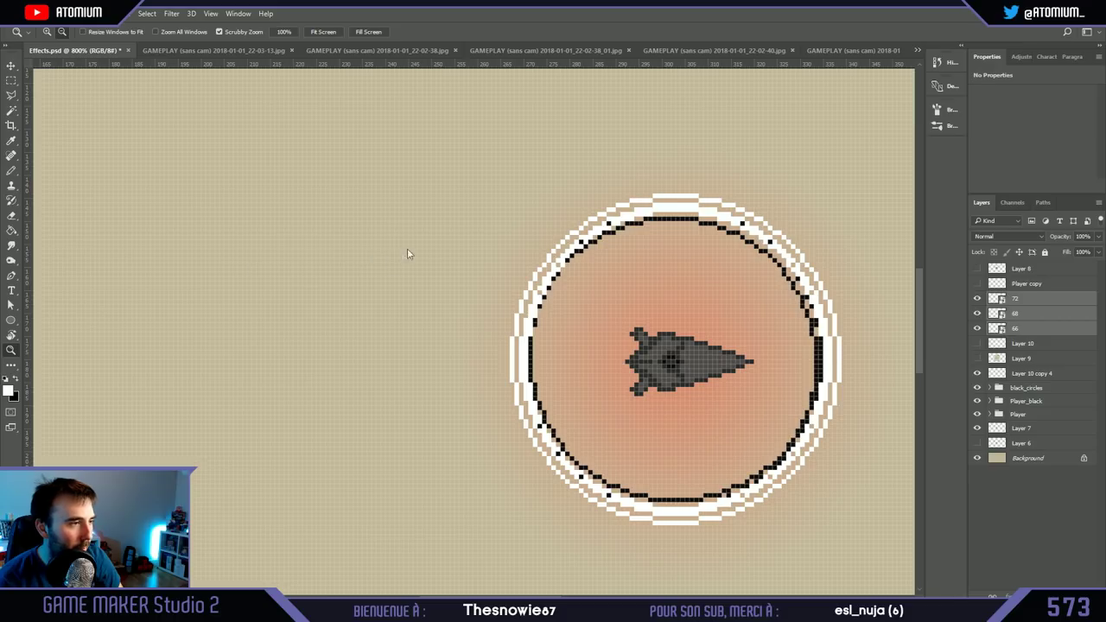
# Step: Place the 70 and 74 px circle images in the document, both centred at X 303, Y 180 px
pyautogui.press('i')
pyautogui.press('z')
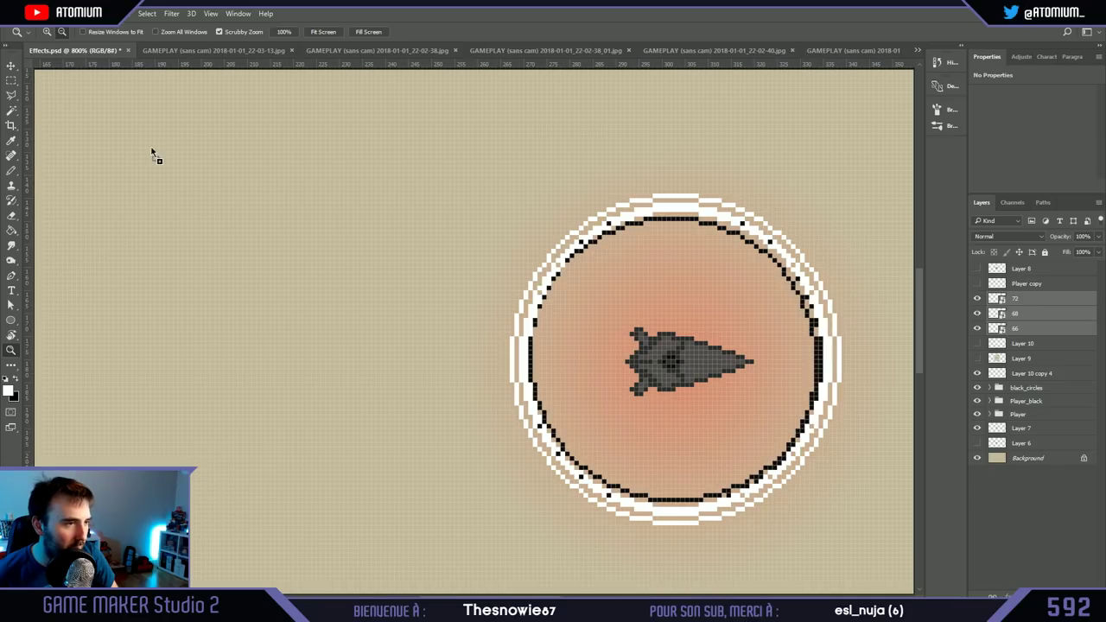
pyautogui.moveTo(104, 136); pyautogui.dragTo(655, 252)
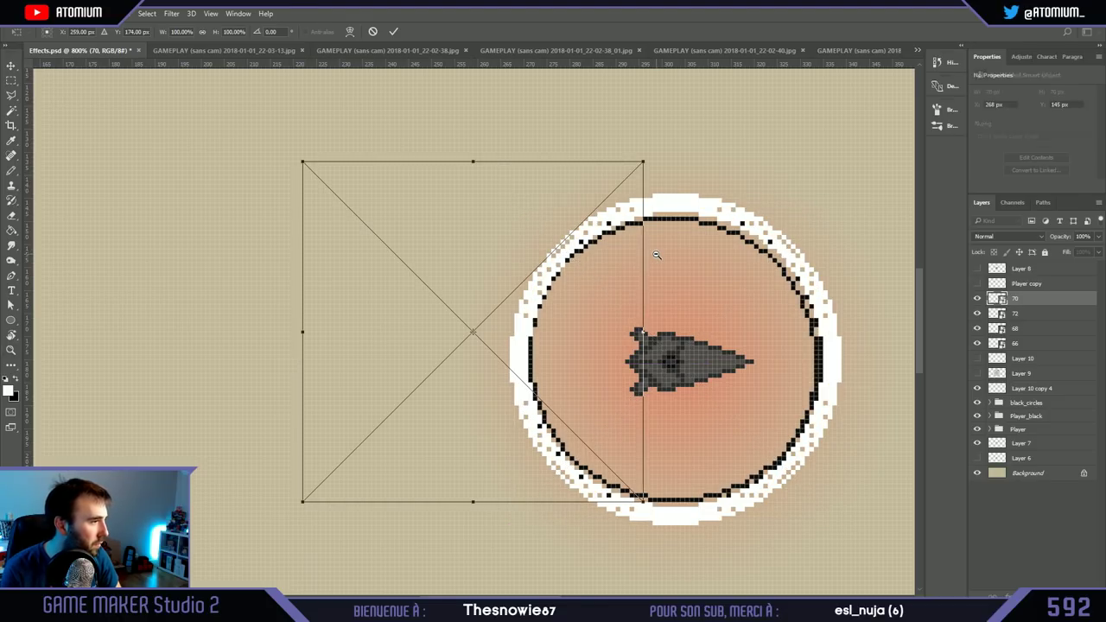
pyautogui.moveTo(475, 250); pyautogui.dragTo(669, 277)
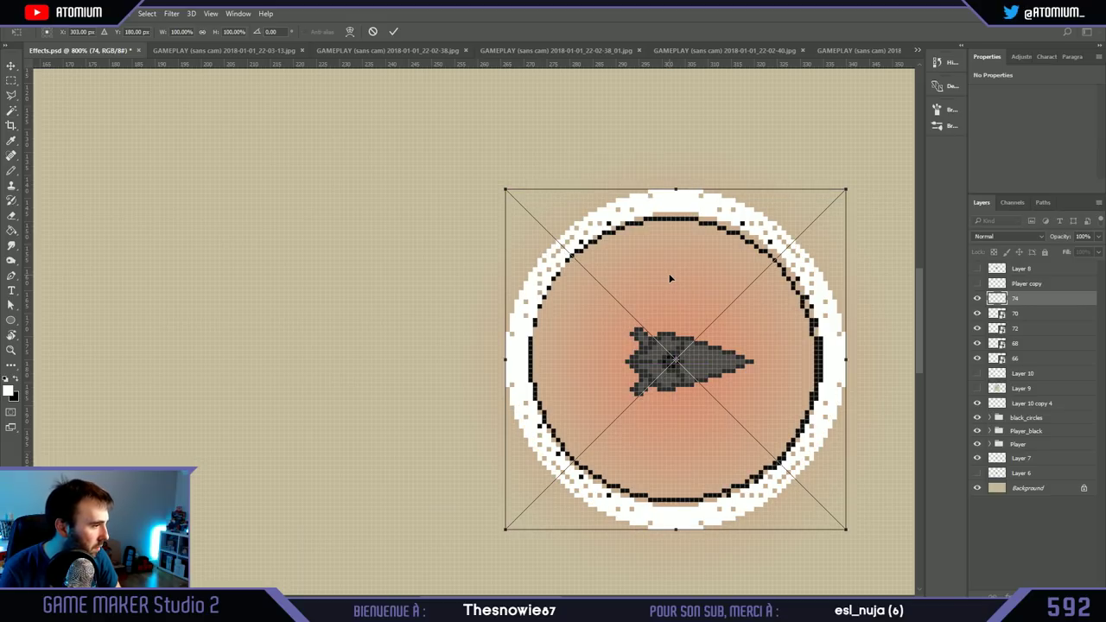
pyautogui.press('Return')
# Step: Position the 76 and 78 px circle images around the ship, both centred at X 303, Y 180 px
pyautogui.moveTo(492, 233); pyautogui.dragTo(699, 262)
pyautogui.press('Left')
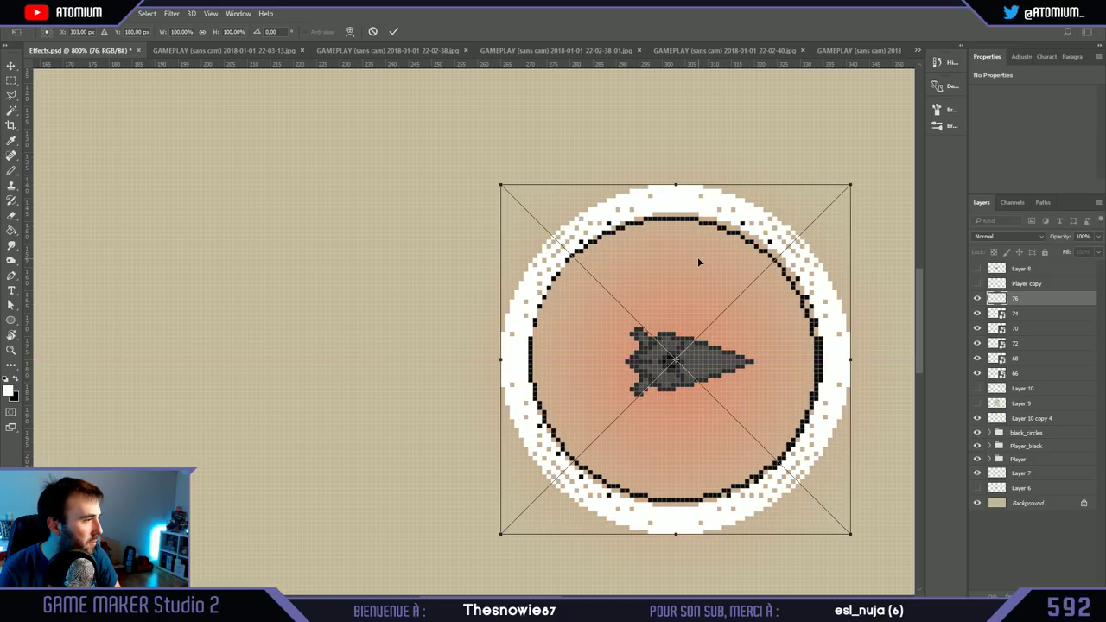
pyautogui.press('Return')
pyautogui.moveTo(469, 267); pyautogui.dragTo(676, 278)
pyautogui.press('Up')
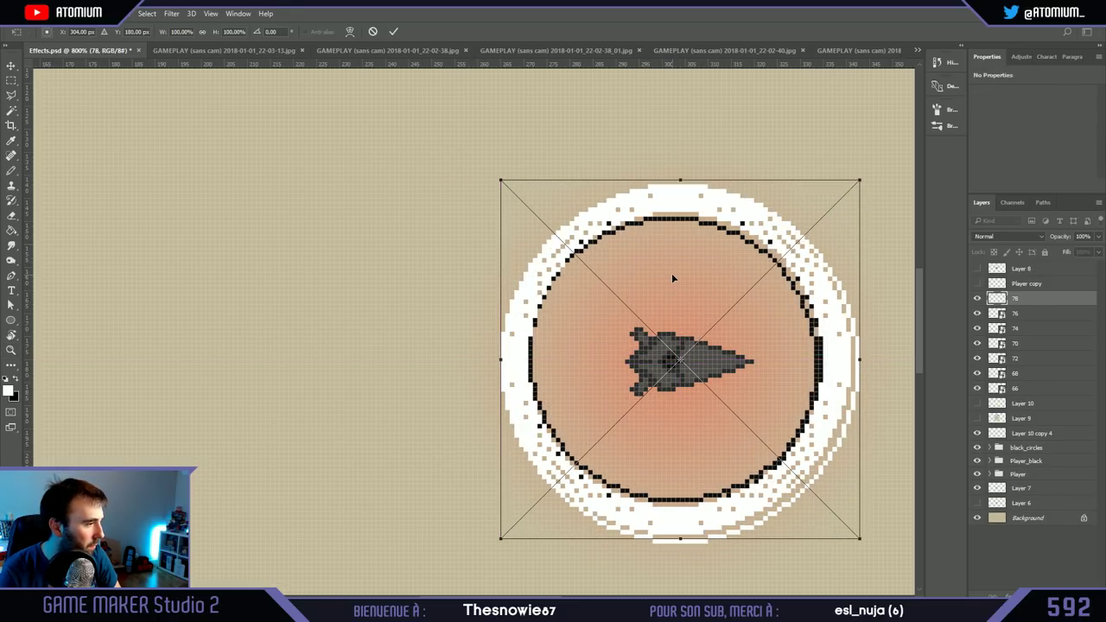
pyautogui.press('Left')
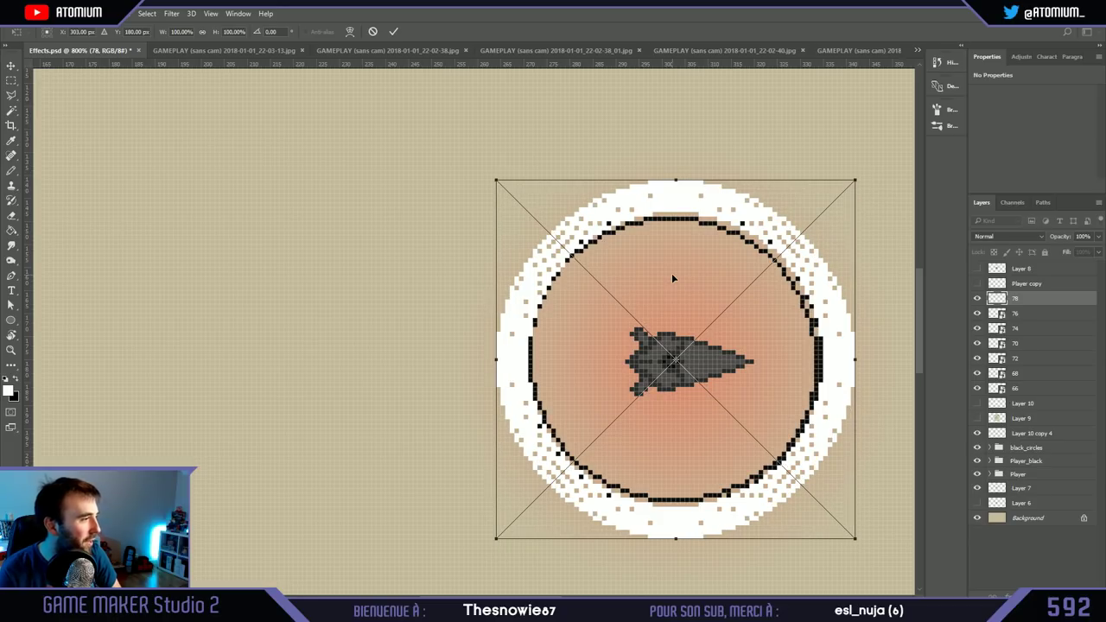
pyautogui.press('Return')
# Step: Centre the 80 px circle image on the other white circles at X 303, Y 180 px
pyautogui.moveTo(454, 246); pyautogui.dragTo(659, 275)
pyautogui.press('Up')
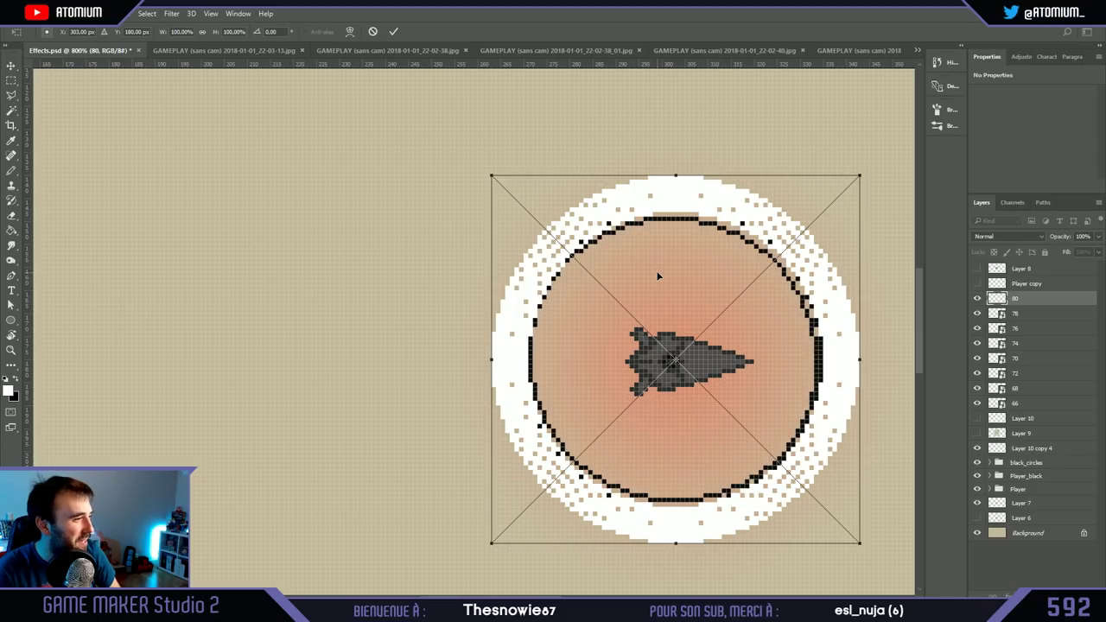
pyautogui.press('Return')
pyautogui.press('z')
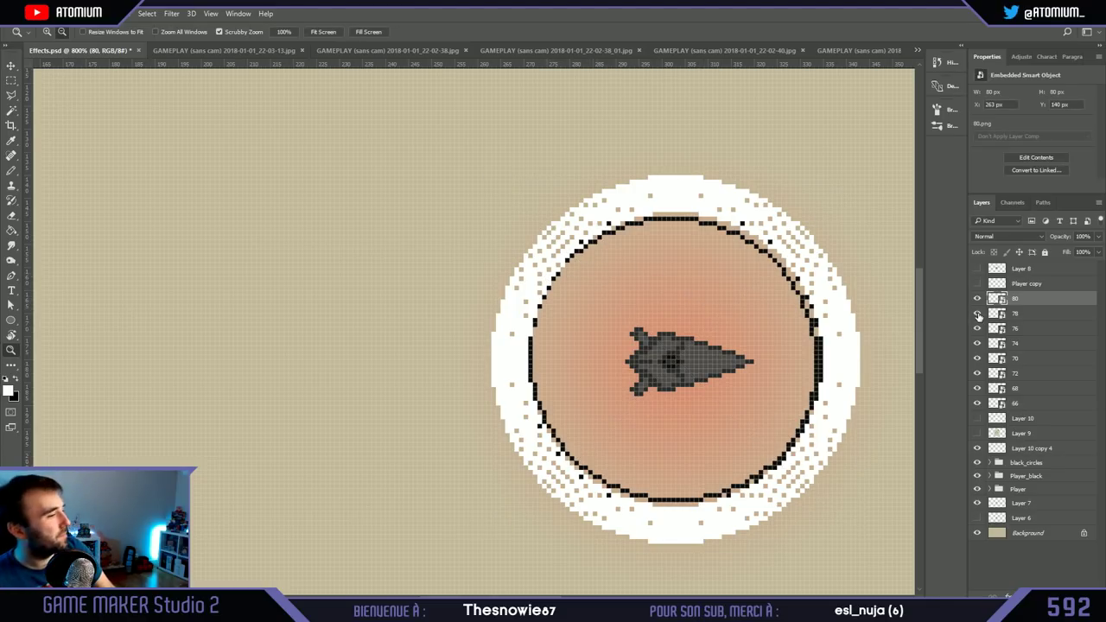
# Step: Hide circles 66 to 78 to view circle 80 alone around the ship
pyautogui.moveTo(978, 316); pyautogui.dragTo(982, 427)
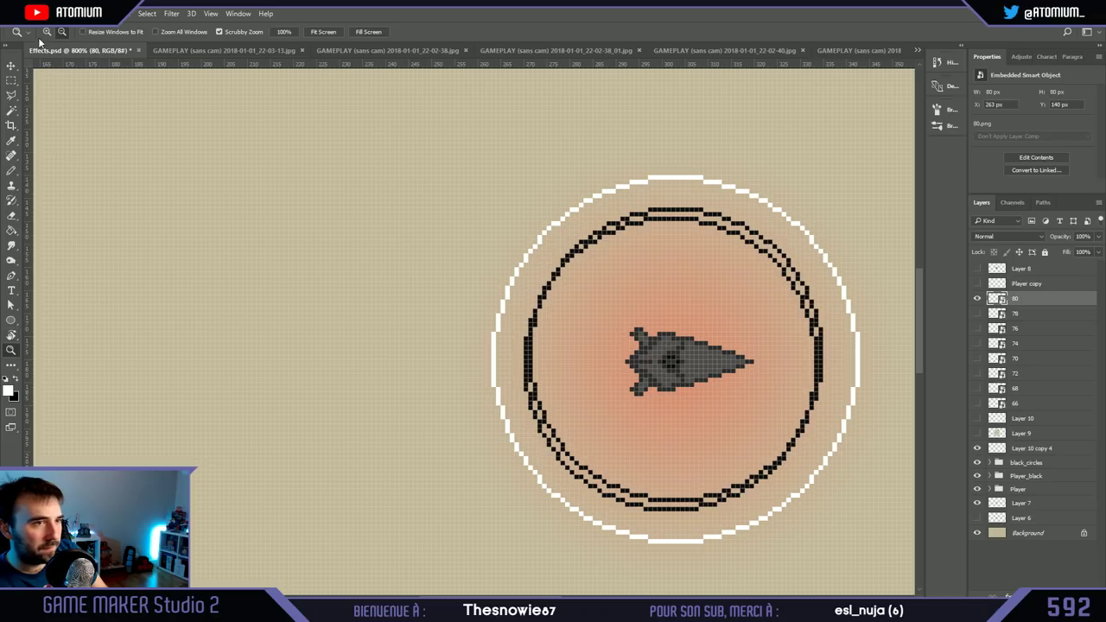
pyautogui.keyDown('alt'); pyautogui.scroll(-4, 318, 250); pyautogui.keyUp('alt')
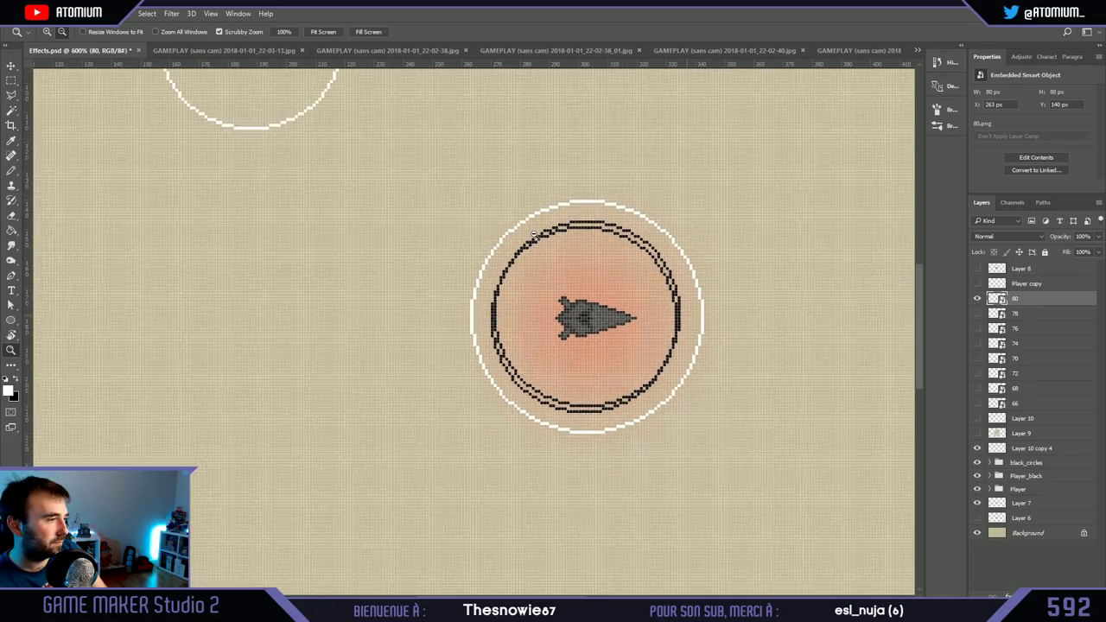
pyautogui.keyDown('alt'); pyautogui.scroll(-1, 534, 235); pyautogui.keyUp('alt')
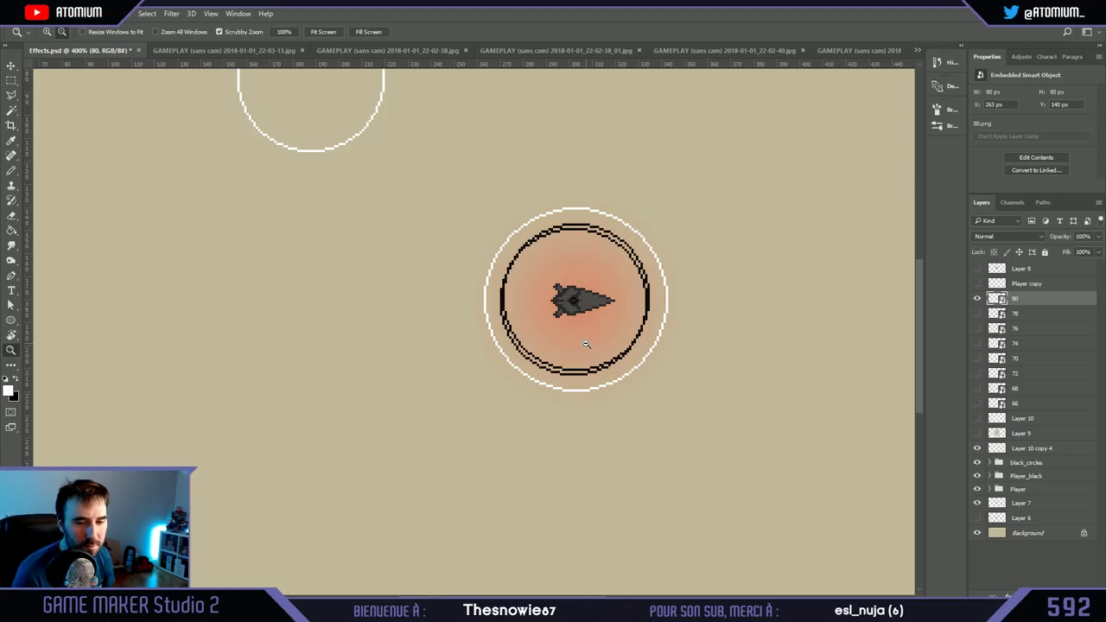
# Step: Examine the gameplay reference screenshots, toggling the stacked captures to compare the particle rings and white explosion ring with the drawing
pyautogui.click(199, 50)
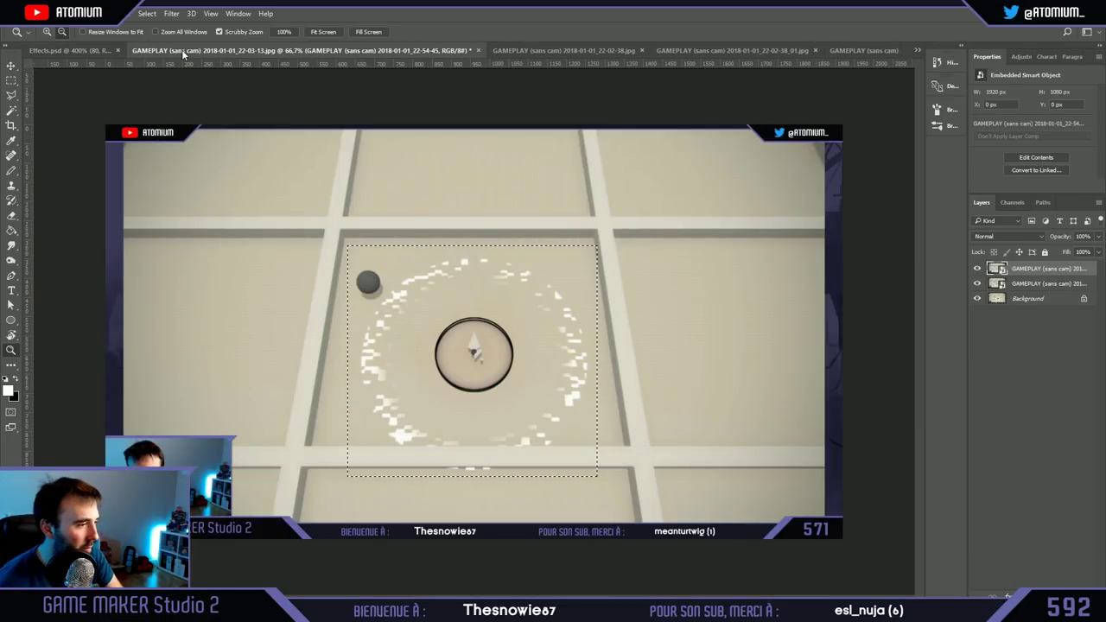
pyautogui.click(540, 56)
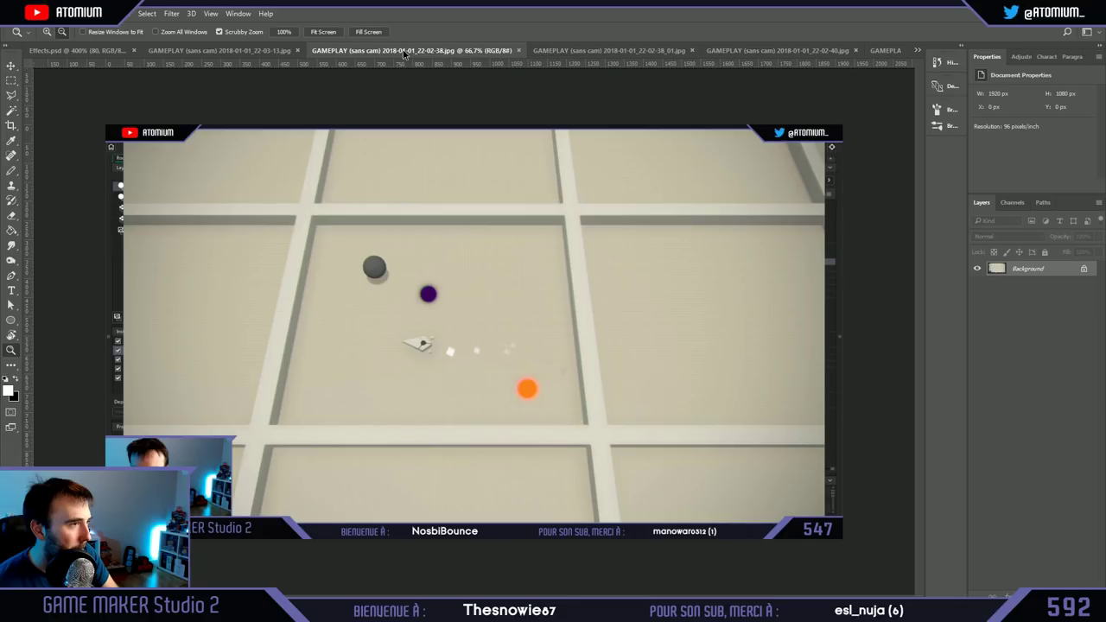
pyautogui.click(275, 53)
pyautogui.click(977, 268)
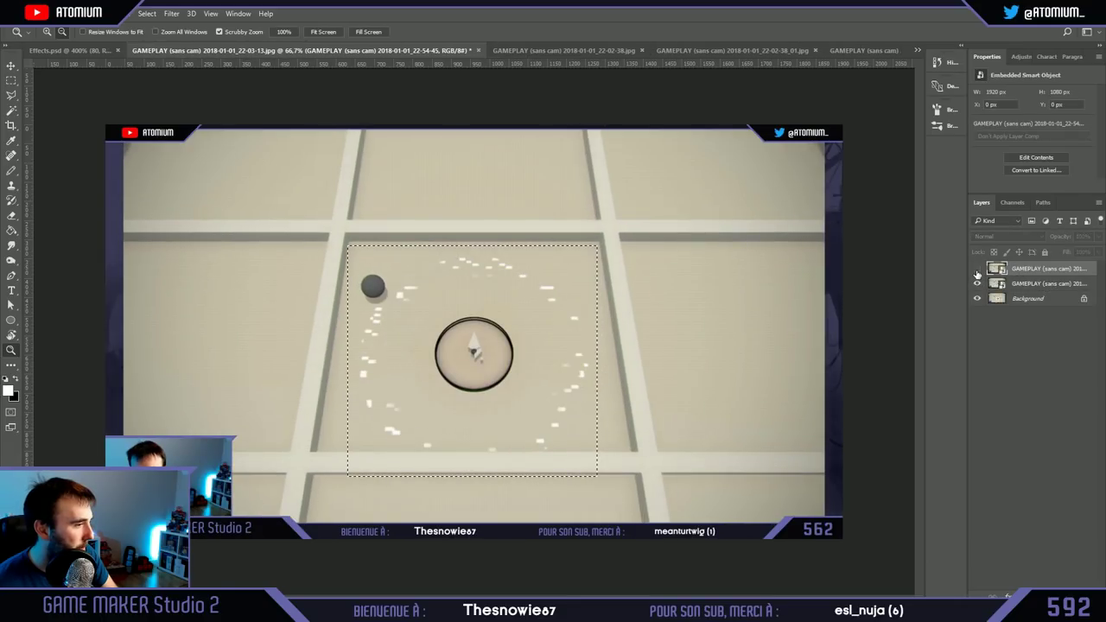
pyautogui.click(977, 283)
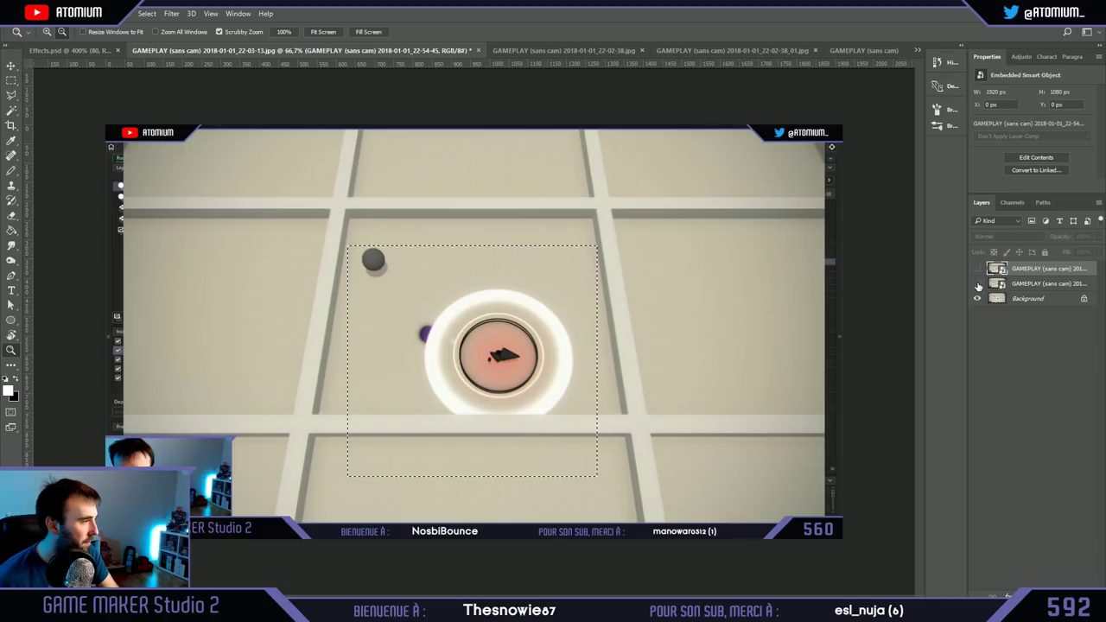
pyautogui.click(977, 283)
pyautogui.click(977, 269)
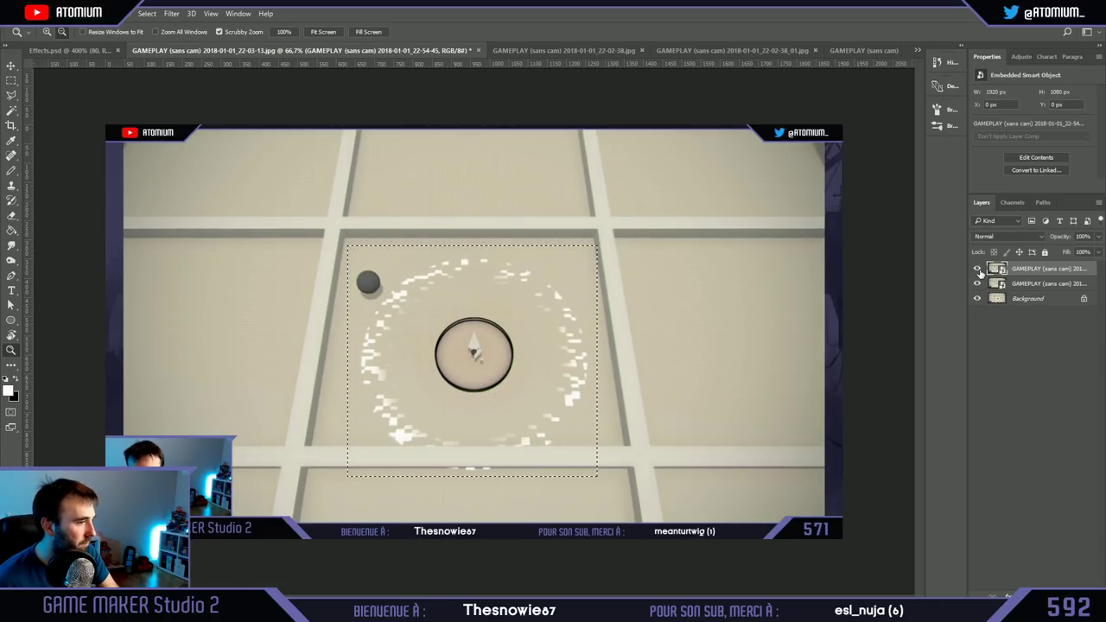
# Step: Return to Effects.psd and show circles 66 to 78 again together with circle 80
pyautogui.click(73, 50)
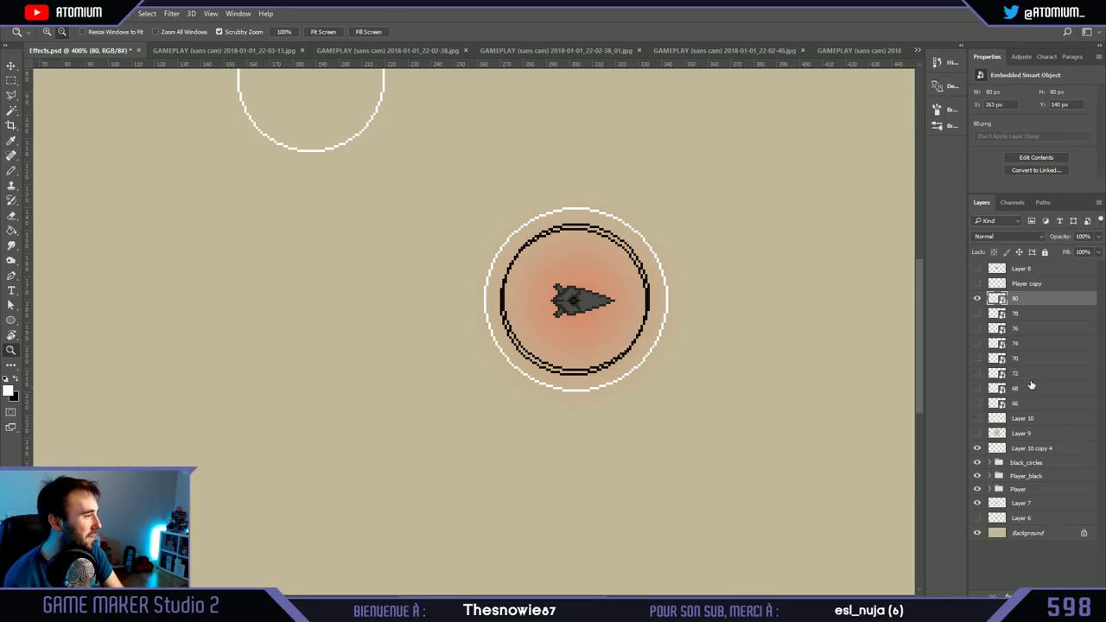
pyautogui.moveTo(977, 403); pyautogui.dragTo(977, 330)
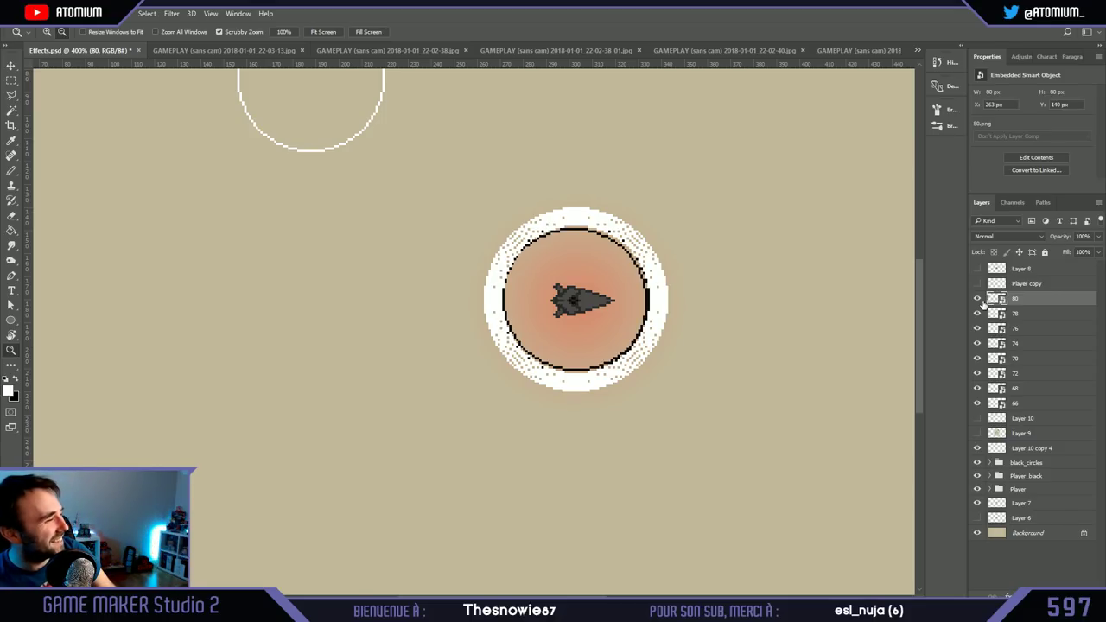
# Step: Hide white circles 66 to 80 and toggle the black_circles group to check the black rings around the ship
pyautogui.moveTo(981, 302); pyautogui.dragTo(979, 403)
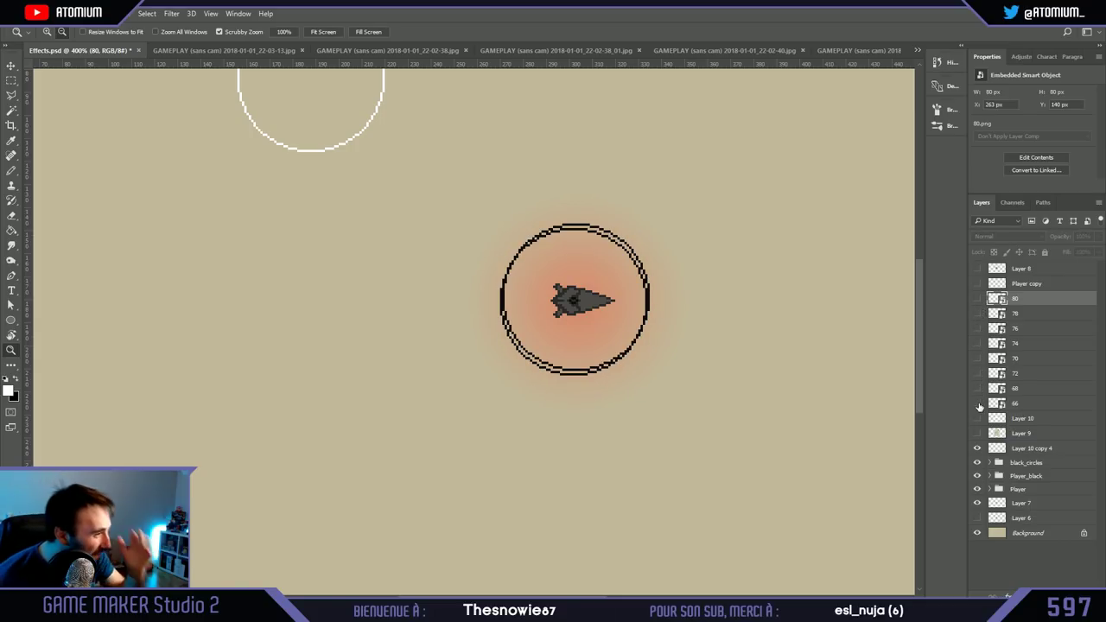
pyautogui.click(1032, 464)
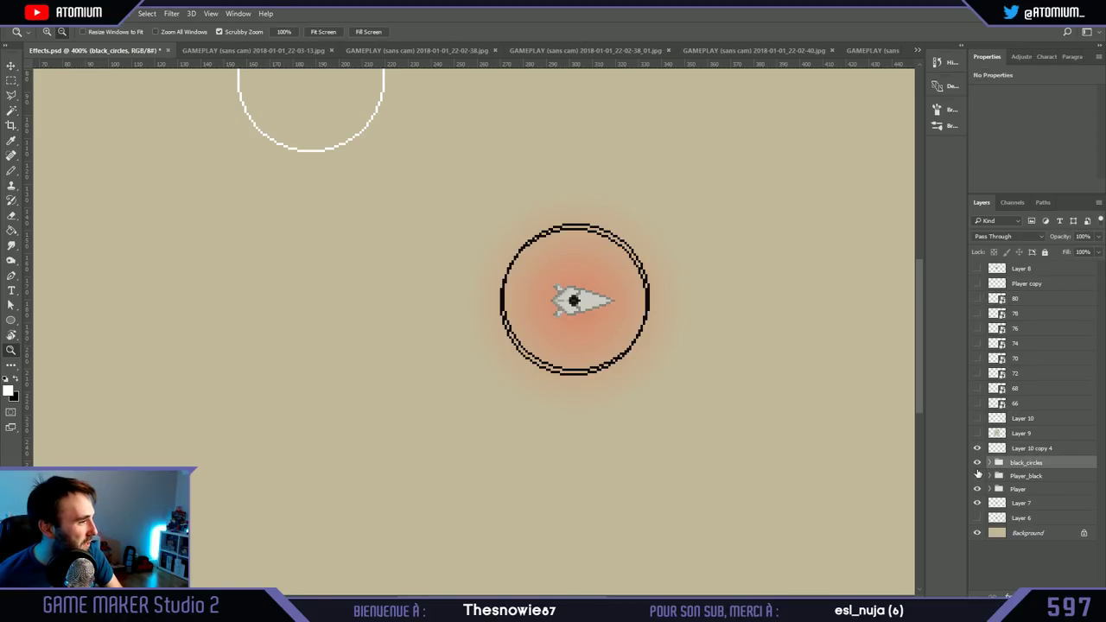
pyautogui.click(977, 464)
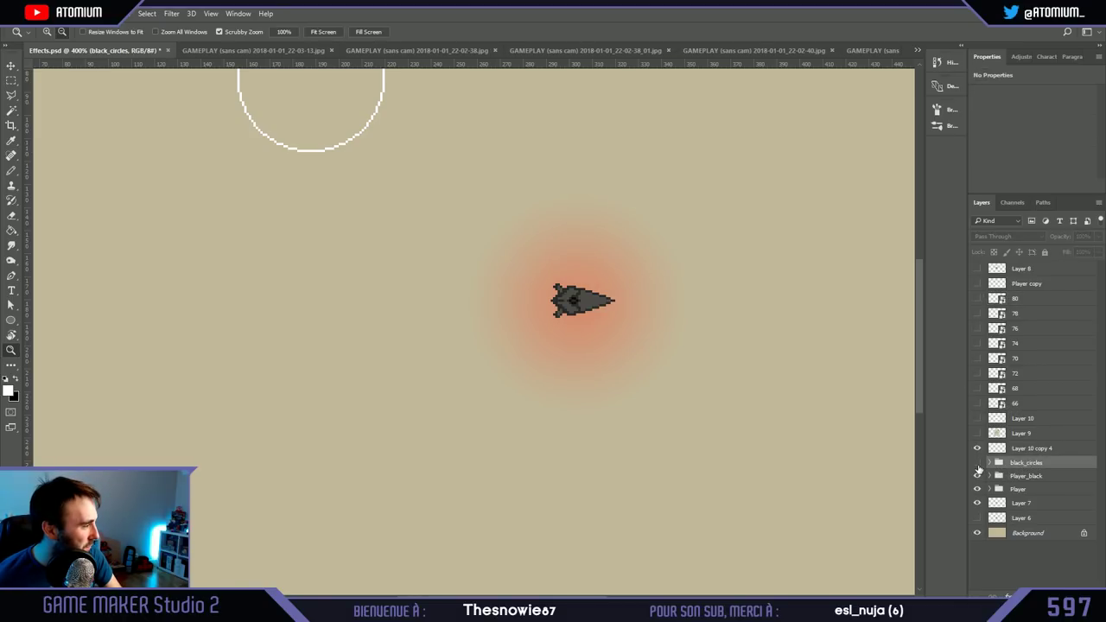
pyautogui.click(977, 464)
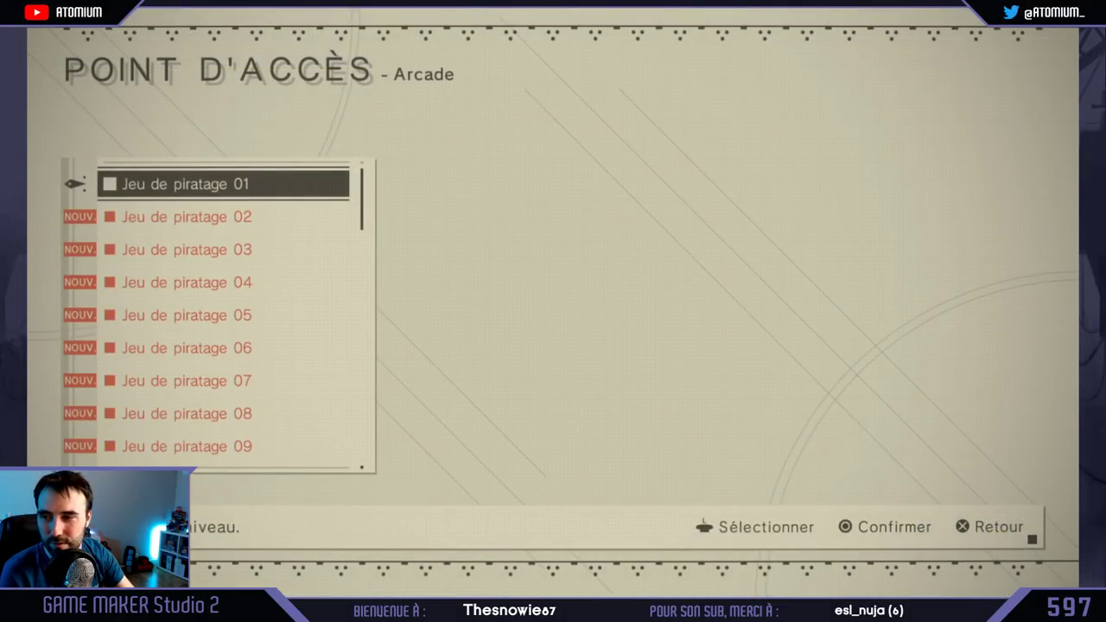
# Step: Switch to the game and start the training level Jeu de piratage 01 to observe the ship's effects
pyautogui.press('Return')
pyautogui.press('Left')
pyautogui.press('Return')
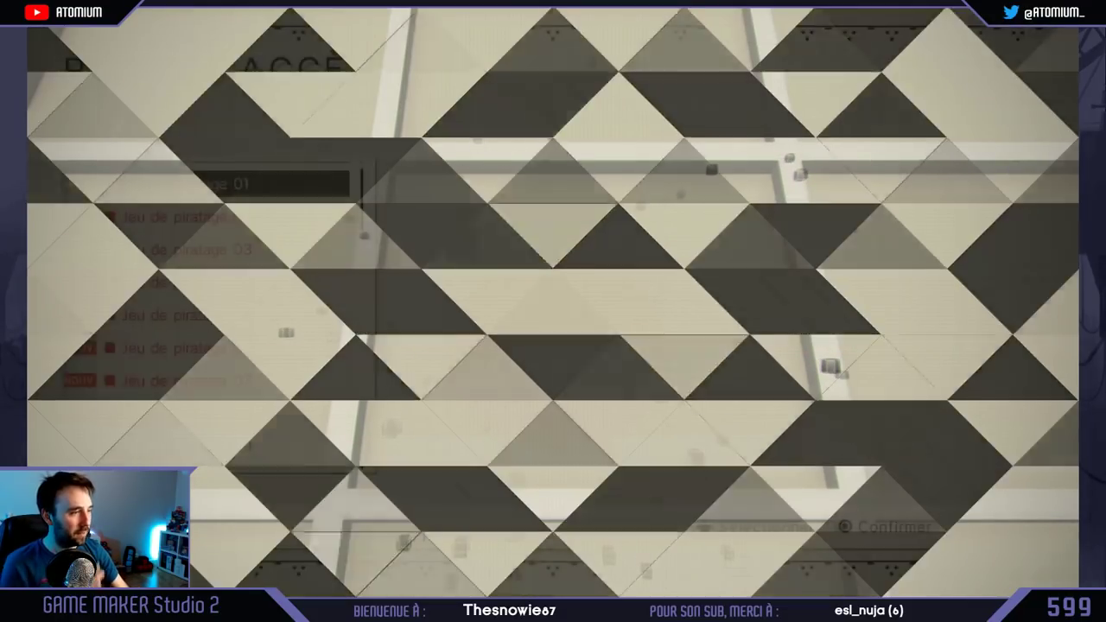
pyautogui.press('Return')
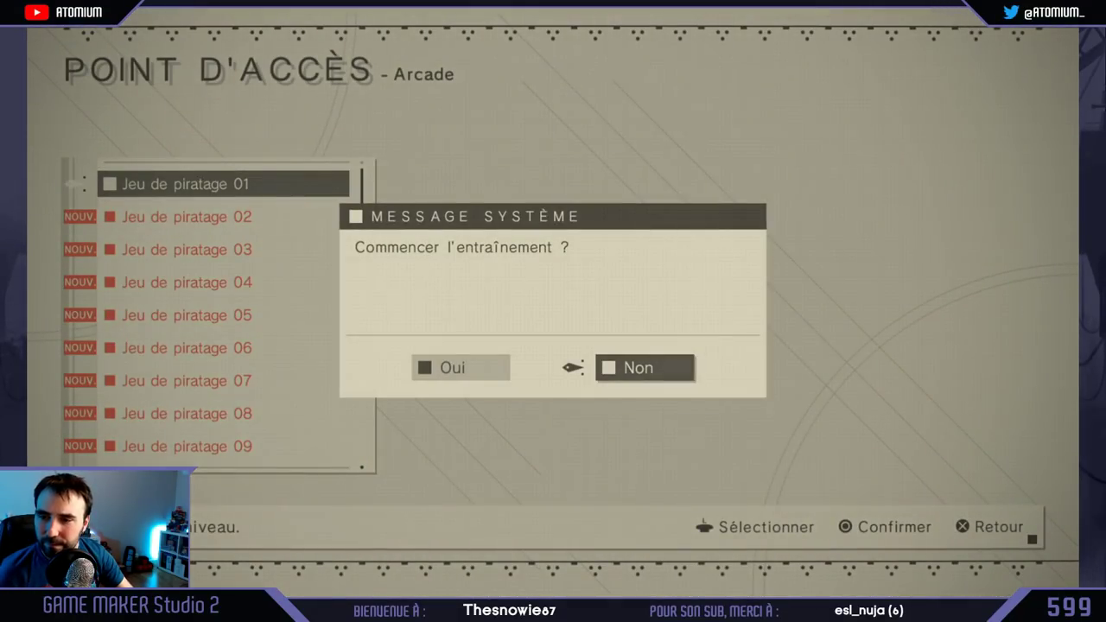
pyautogui.press('Left')
pyautogui.press('Return')
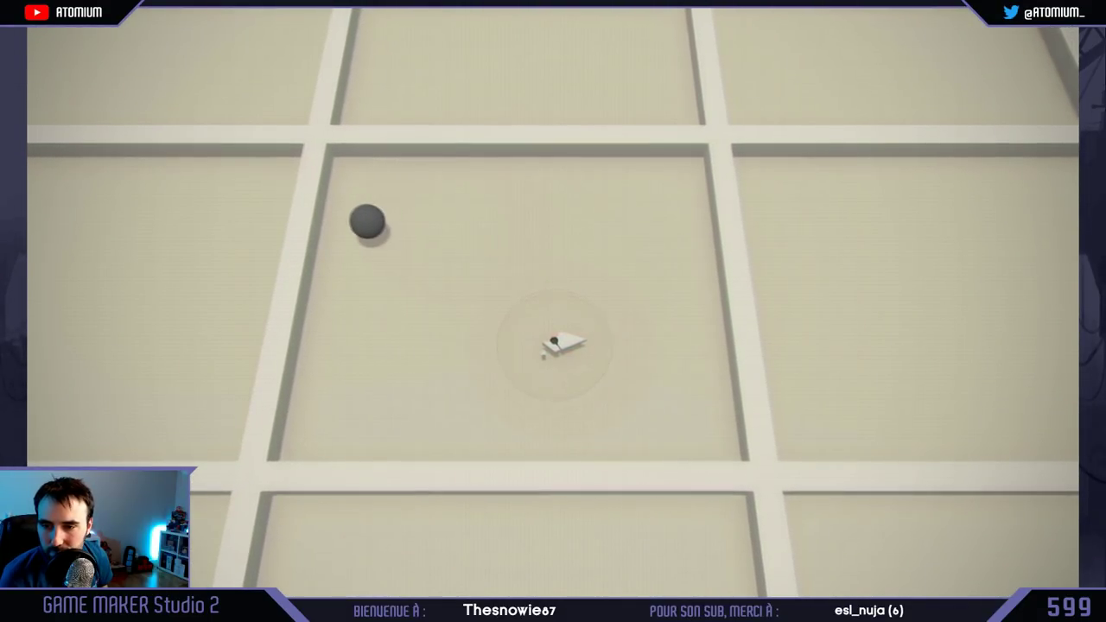
pyautogui.press('a')
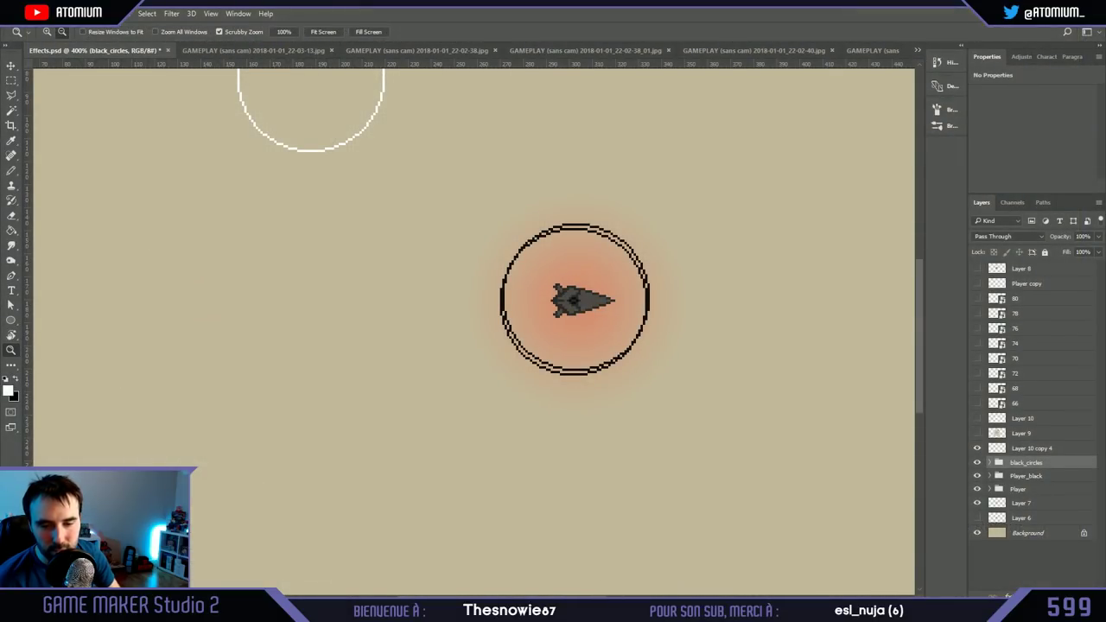
# Step: Return to Effects.psd and compare the ship's soft red glow on Layer 7 with the solid red disc on Layer 6
pyautogui.click(977, 503)
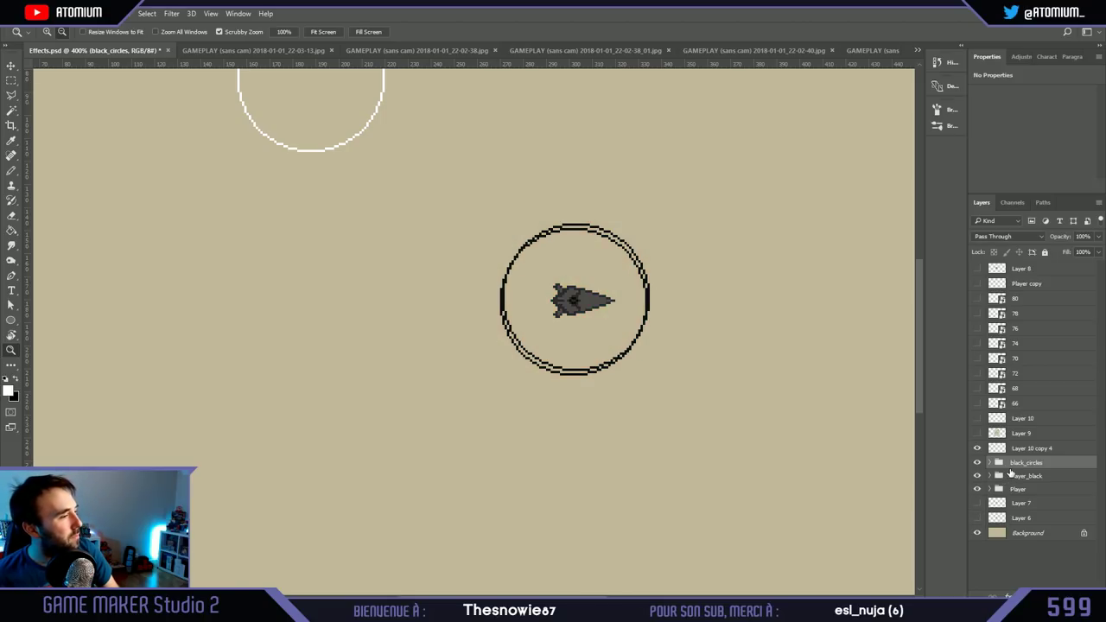
pyautogui.click(1018, 489)
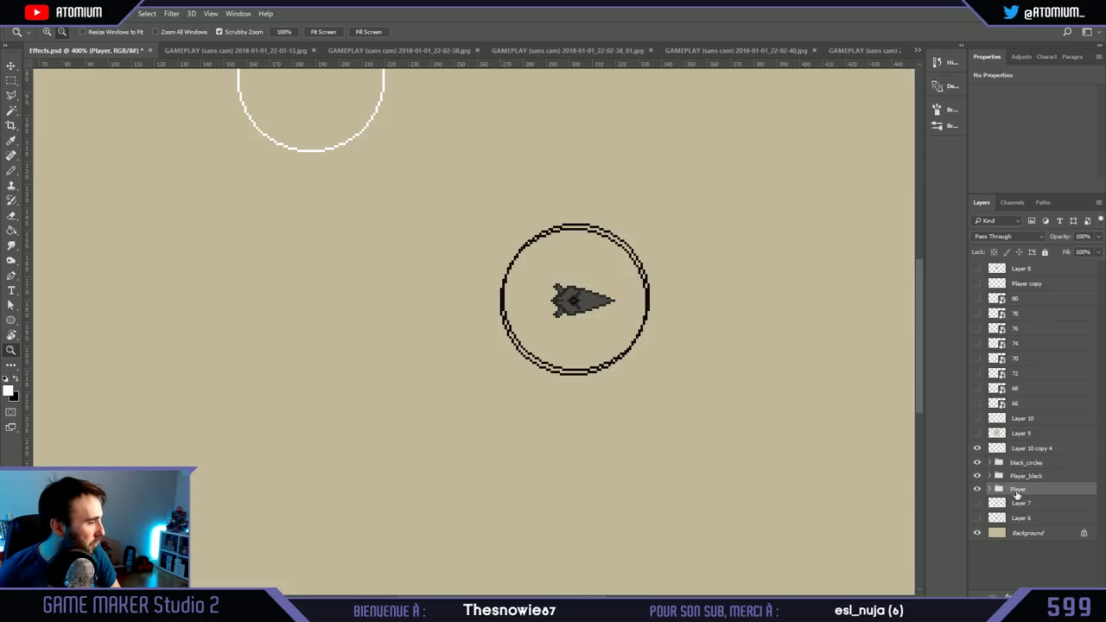
pyautogui.click(1014, 503)
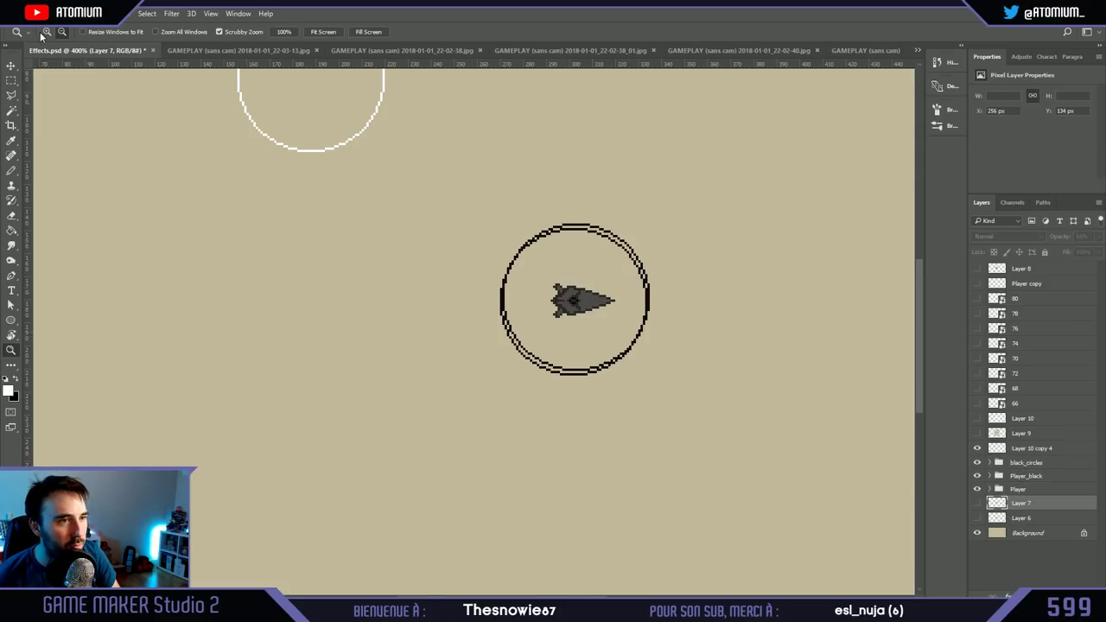
pyautogui.scroll(3, 639, 354)
pyautogui.click(977, 517)
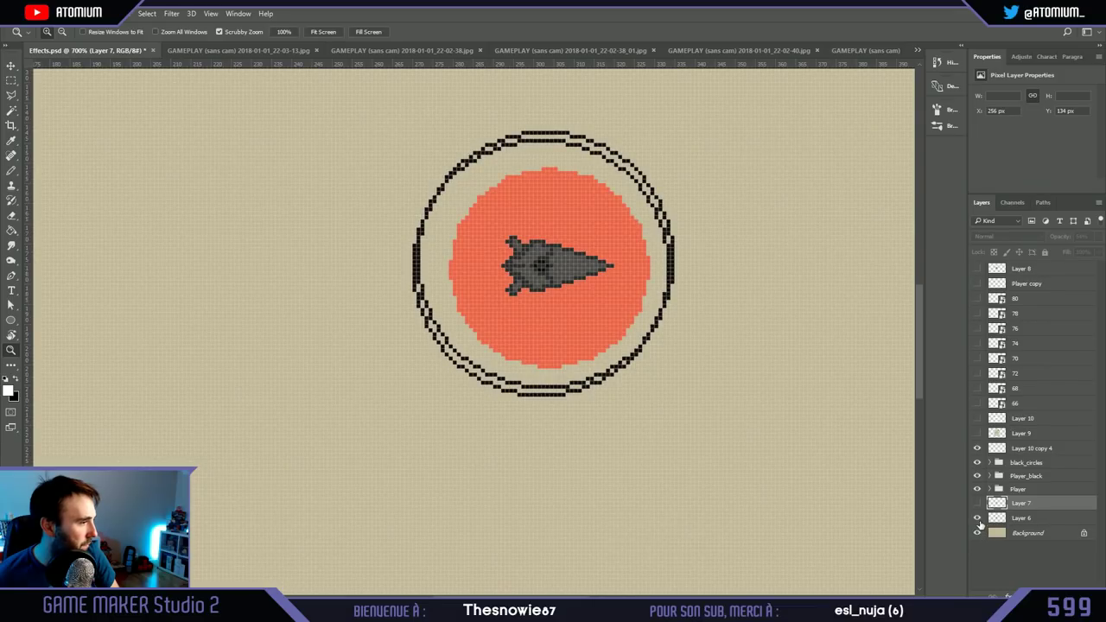
pyautogui.click(977, 503)
pyautogui.click(977, 518)
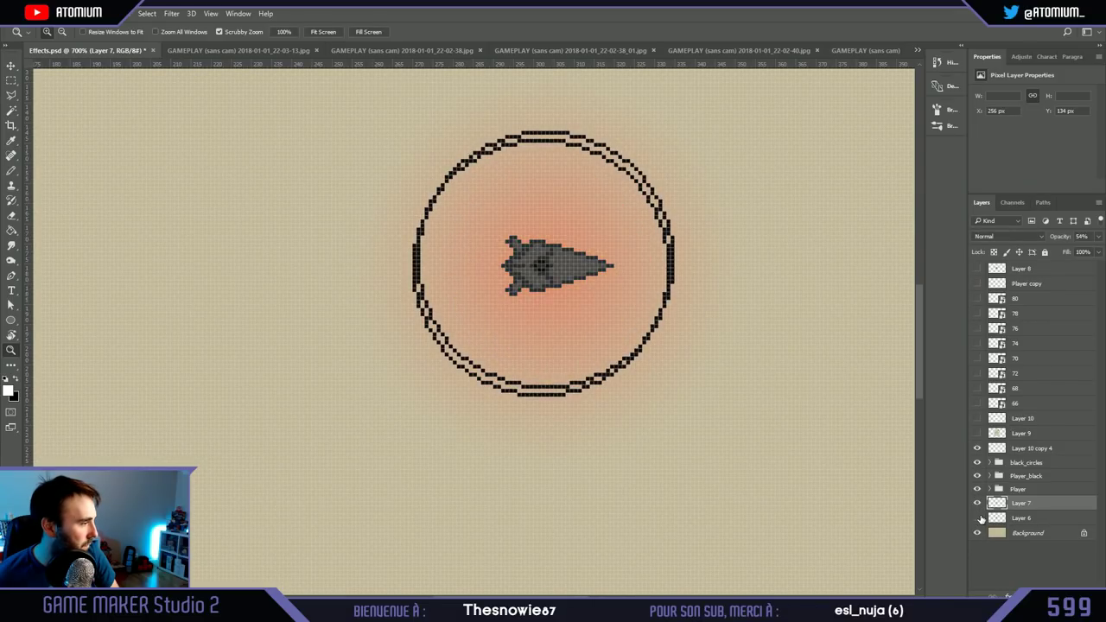
# Step: Sample the Layer 7 glow's red at 100% opacity as the Pencil colour, and hide that glow layer
pyautogui.press('0')
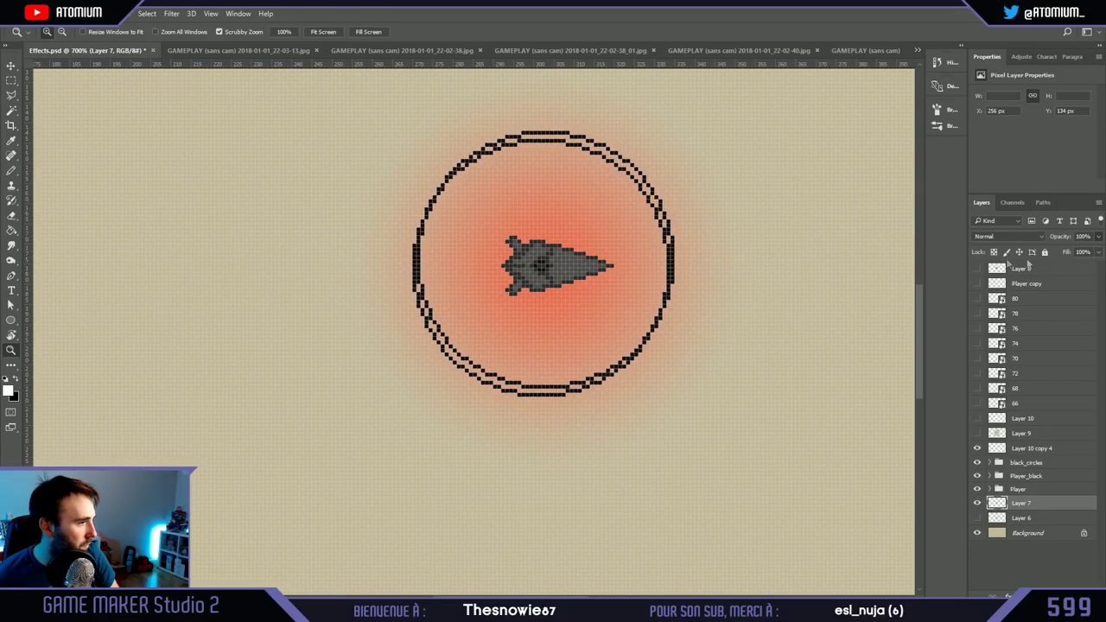
pyautogui.hotkey('shift', 'b')
pyautogui.keyDown('alt'); pyautogui.moveTo(562, 226); pyautogui.dragTo(579, 221); pyautogui.keyUp('alt')
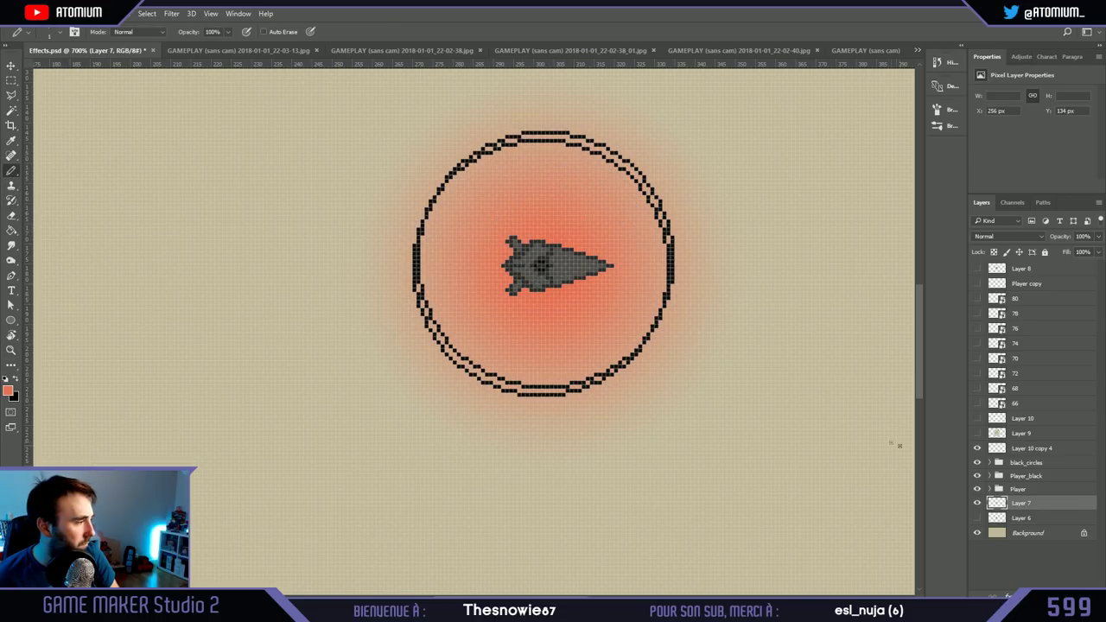
pyautogui.click(977, 502)
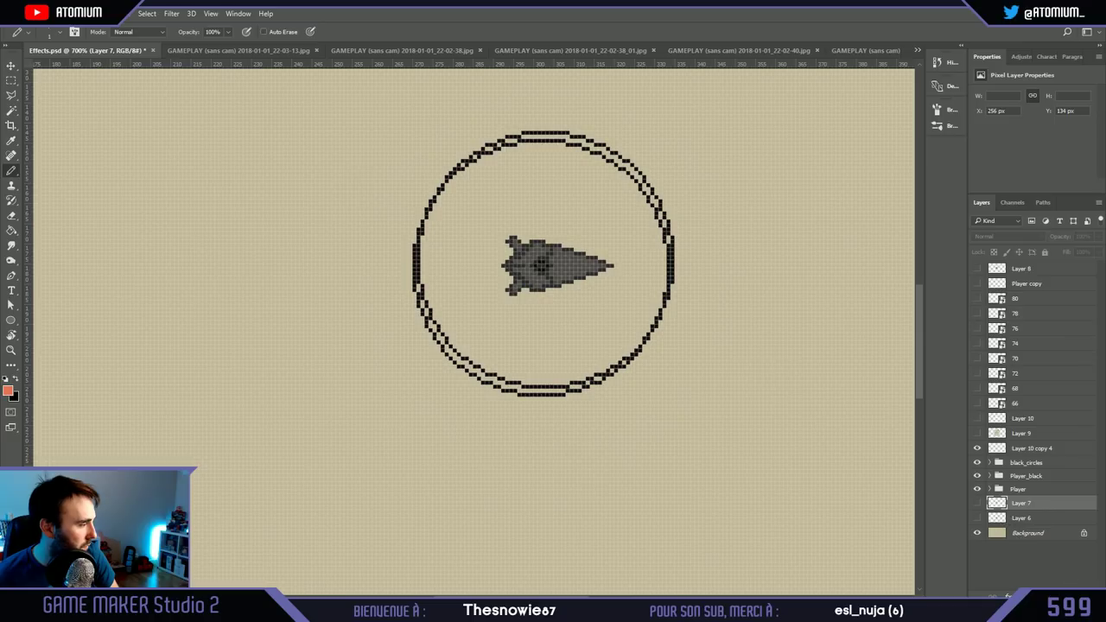
# Step: Add a new layer below the Player group and pencil a red pixel outline along the ship's upper wing and hull edge
pyautogui.hotkey('ctrl', 'shift', 'alt', 'n')
pyautogui.click(511, 249)
pyautogui.click(506, 245)
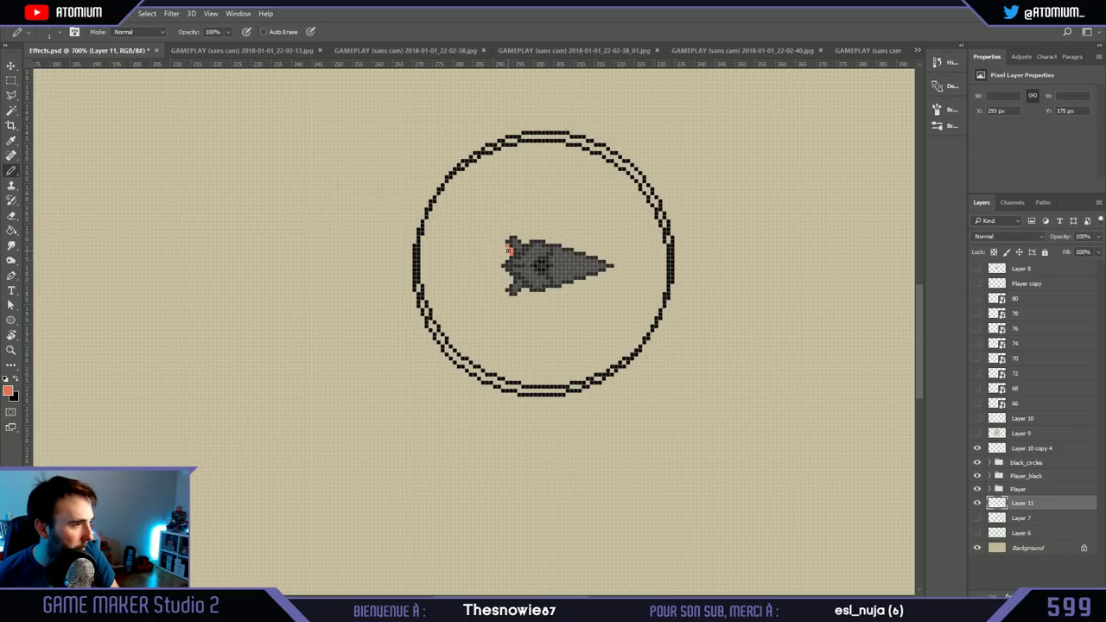
pyautogui.click(510, 235)
pyautogui.click(526, 238)
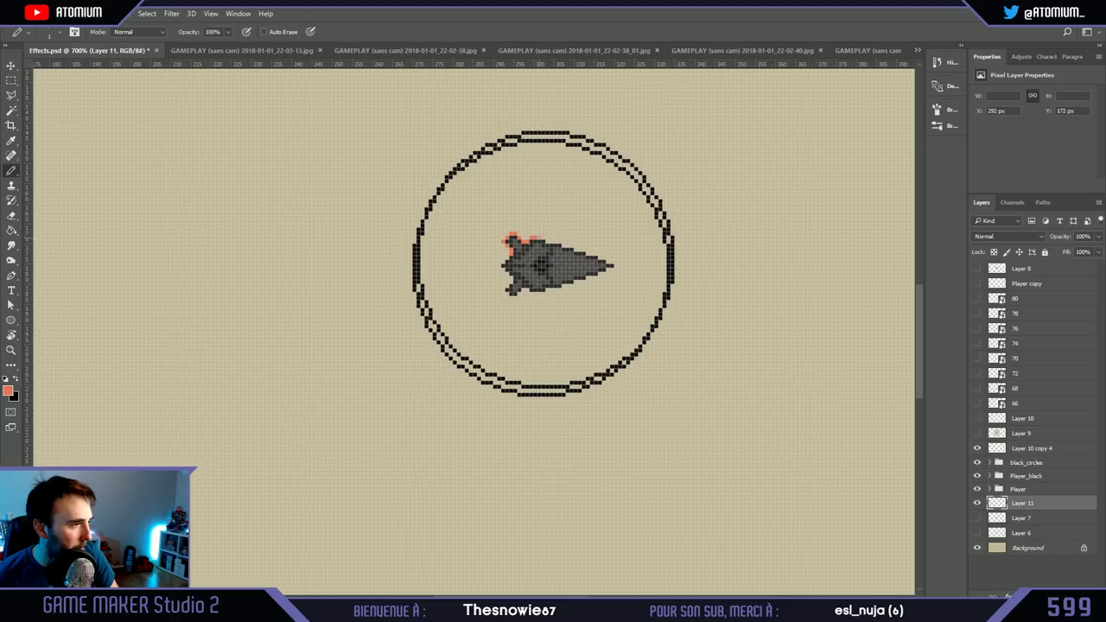
pyautogui.click(543, 239)
pyautogui.click(557, 242)
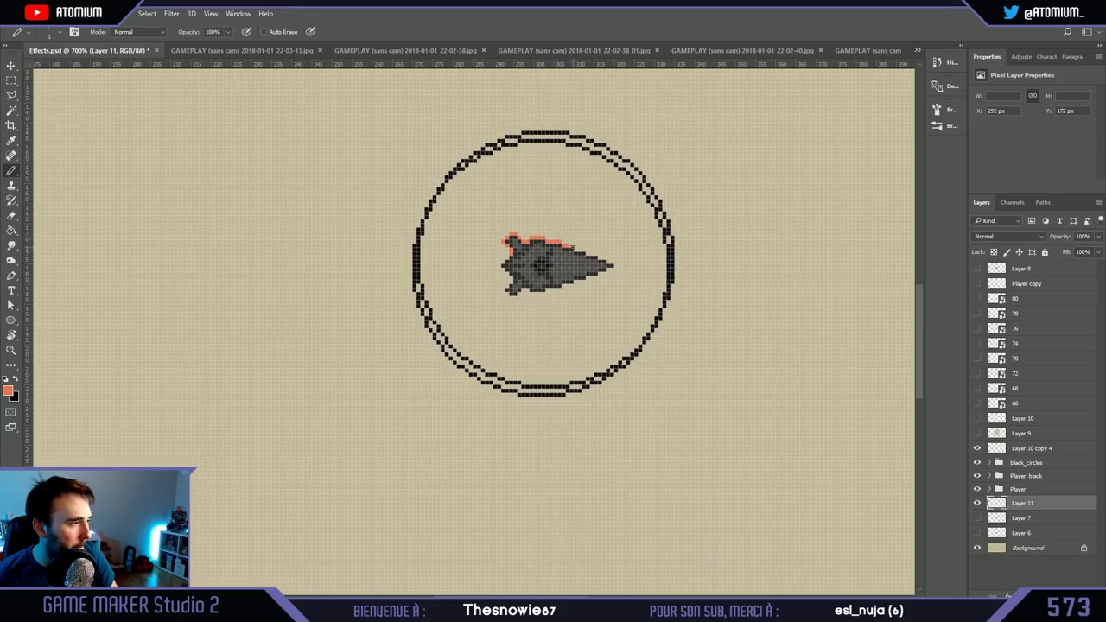
# Step: Continue the red pixel outline around the ship's nose, lower edge and rear to close the contour
pyautogui.click(582, 249)
pyautogui.click(598, 255)
pyautogui.click(612, 263)
pyautogui.click(602, 273)
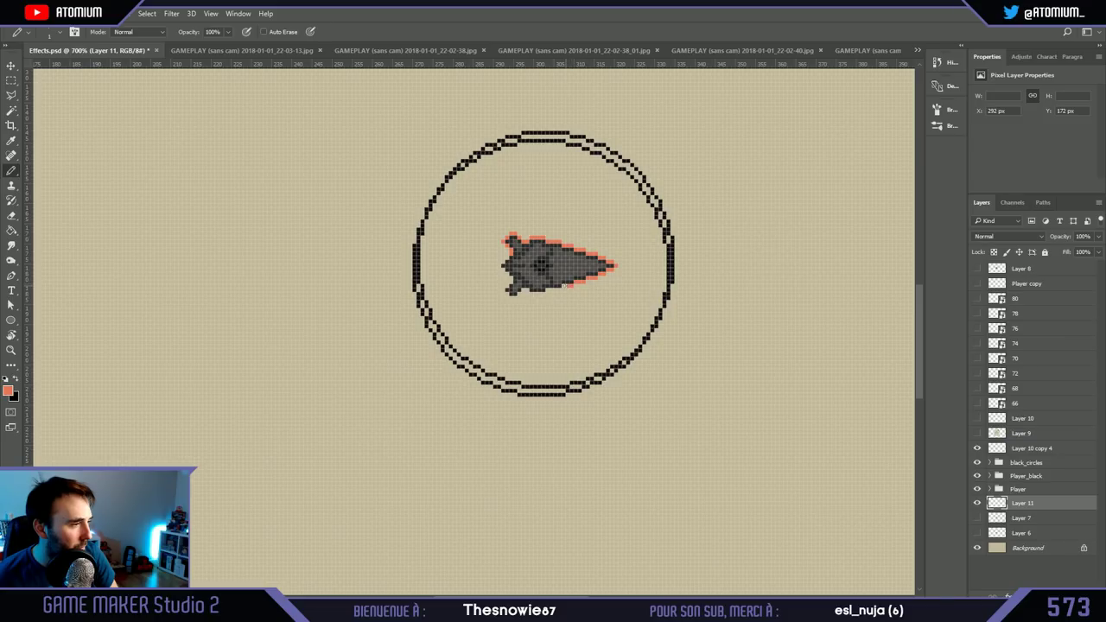
pyautogui.click(538, 294)
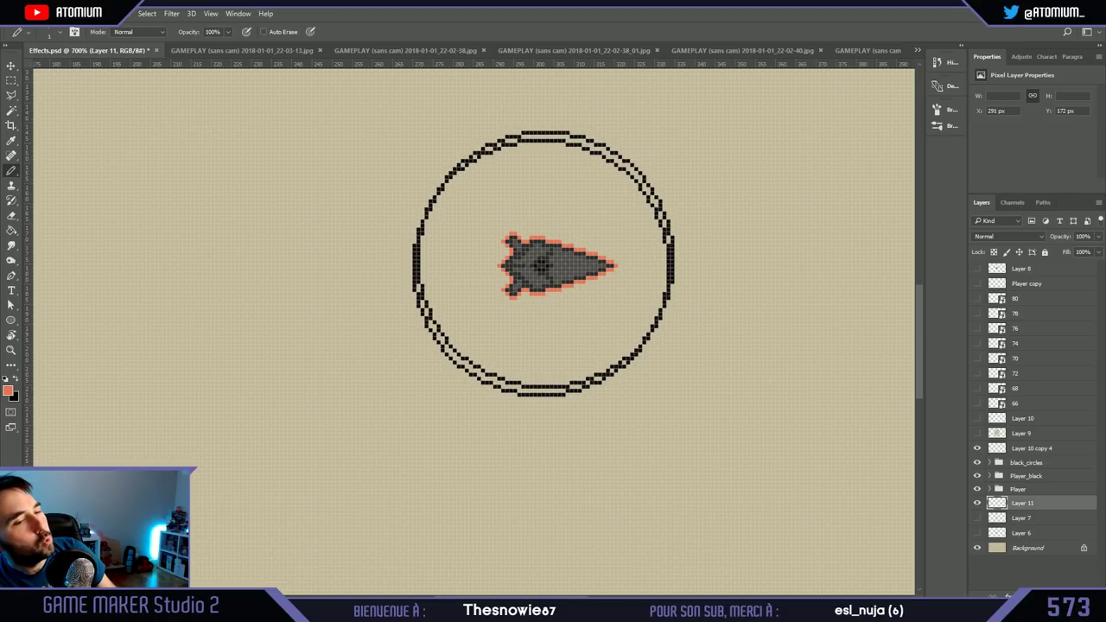
# Step: Examine the red-outlined ship inside the black rings at several magnifications, including the whole canvas
pyautogui.click(10, 350)
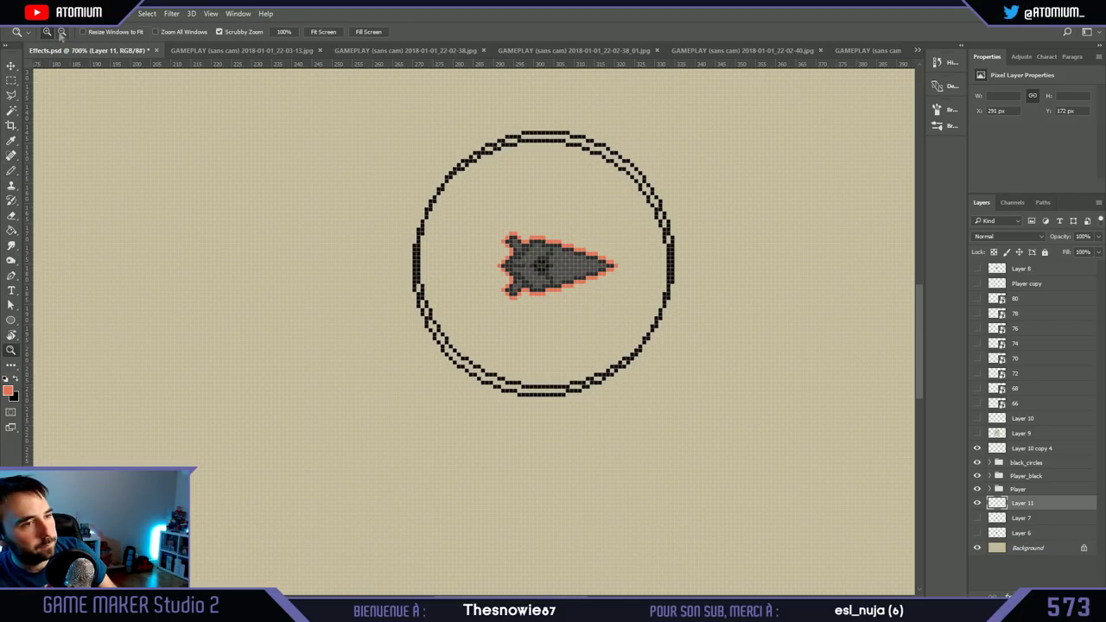
pyautogui.click(358, 180)
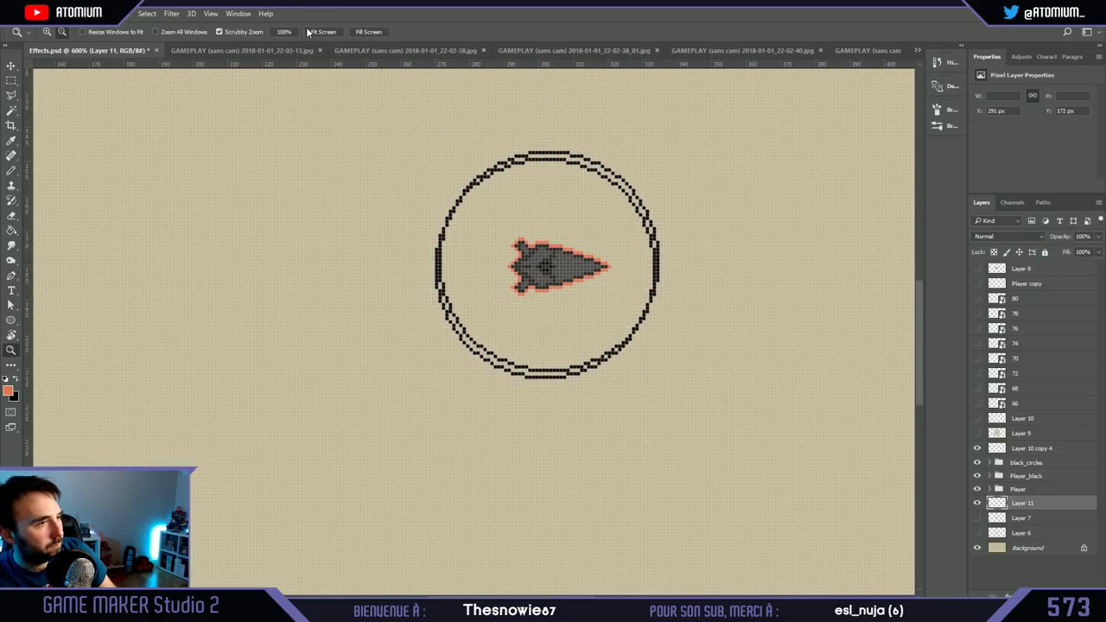
pyautogui.click(323, 32)
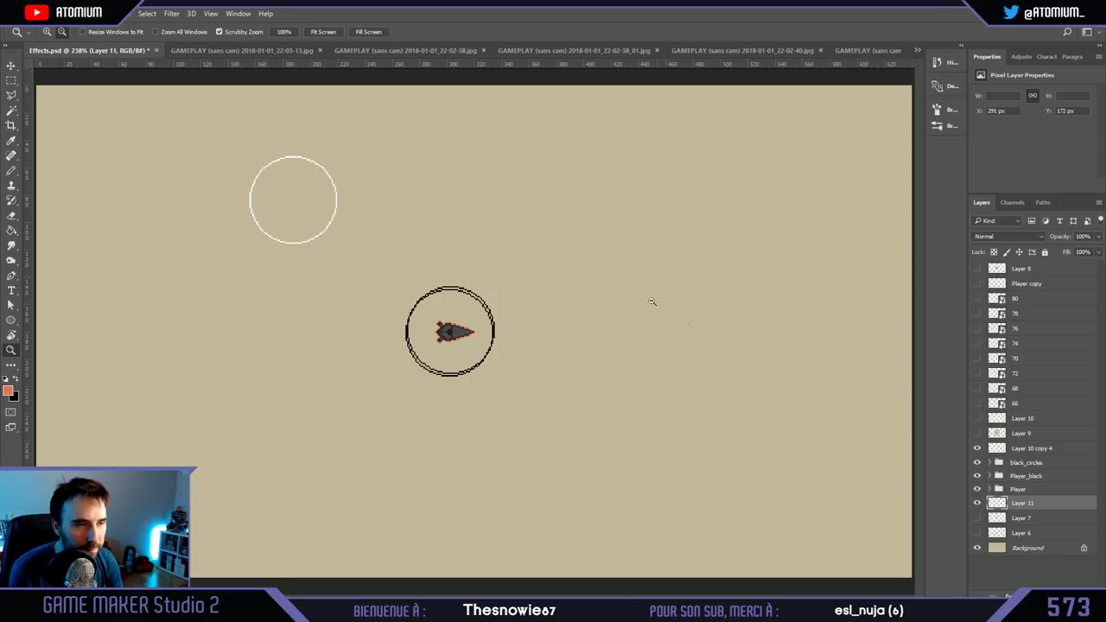
pyautogui.click(368, 32)
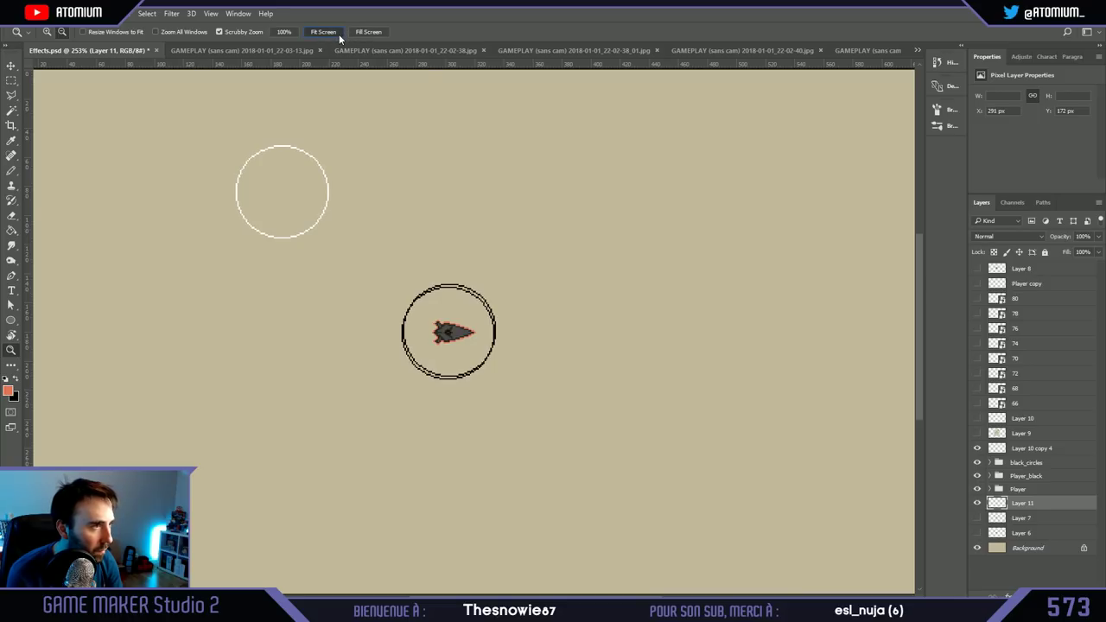
pyautogui.click(339, 34)
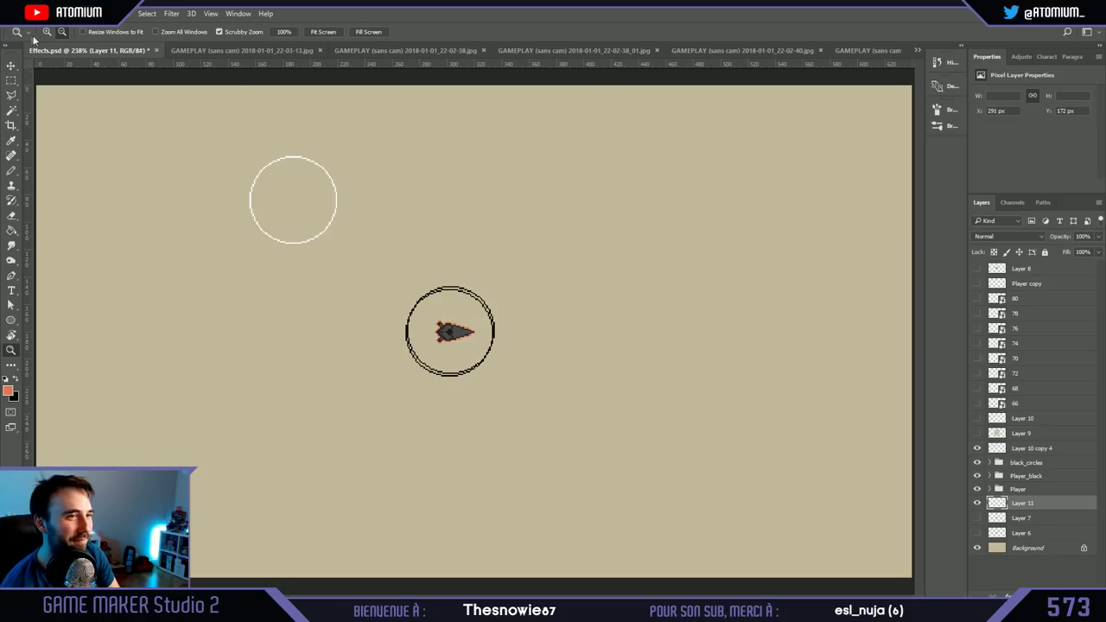
pyautogui.moveTo(463, 339); pyautogui.dragTo(442, 346)
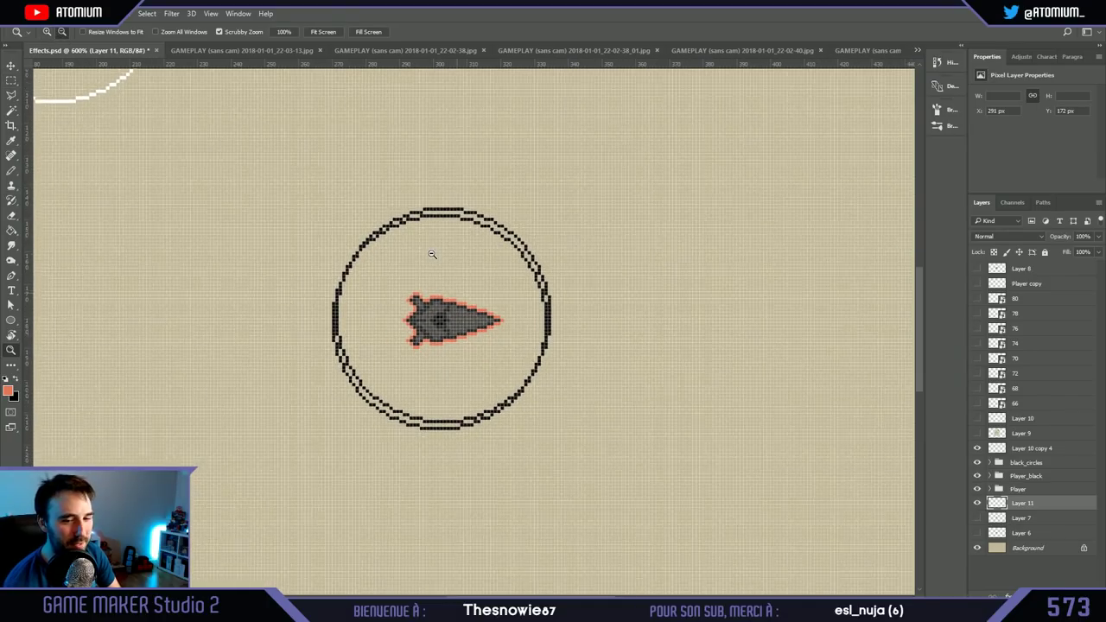
pyautogui.keyDown('alt'); pyautogui.click(432, 254); pyautogui.keyUp('alt')
pyautogui.keyDown('alt'); pyautogui.click(432, 251); pyautogui.keyUp('alt')
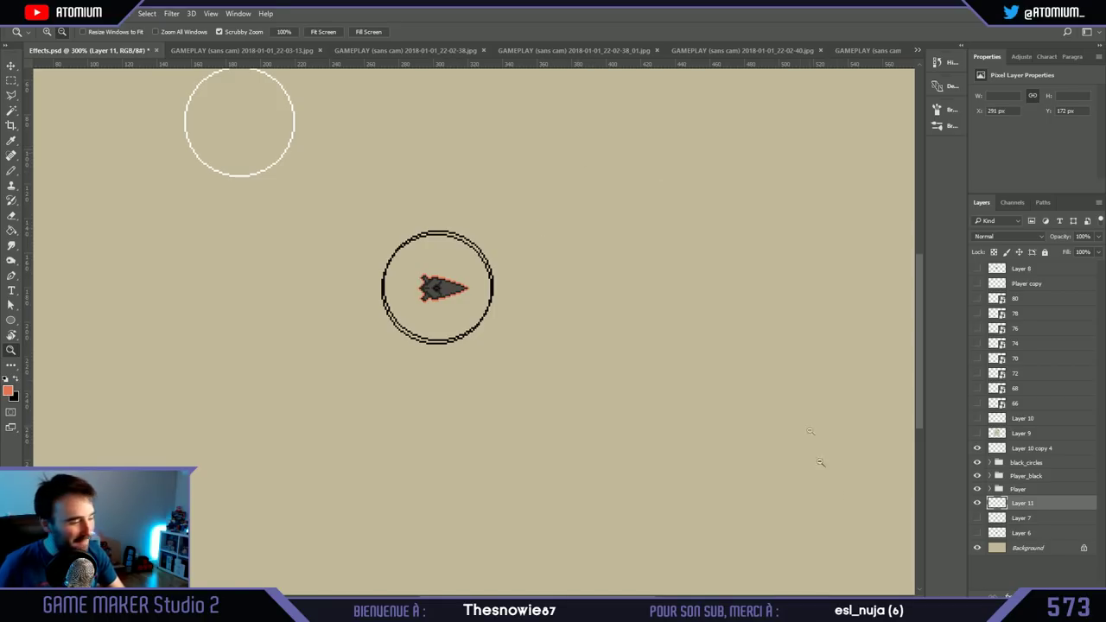
# Step: Hide the spare white circle on Layer 10 copy 4 and toggle the black_circles group to check its rings
pyautogui.click(977, 448)
pyautogui.click(977, 448)
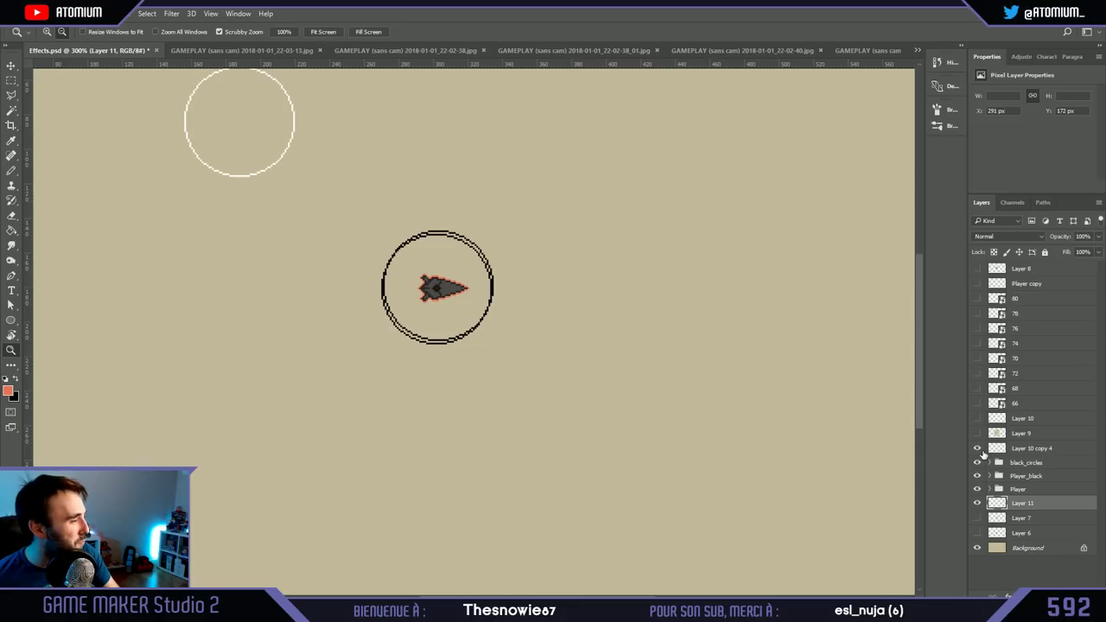
pyautogui.click(978, 448)
pyautogui.click(977, 462)
pyautogui.click(977, 462)
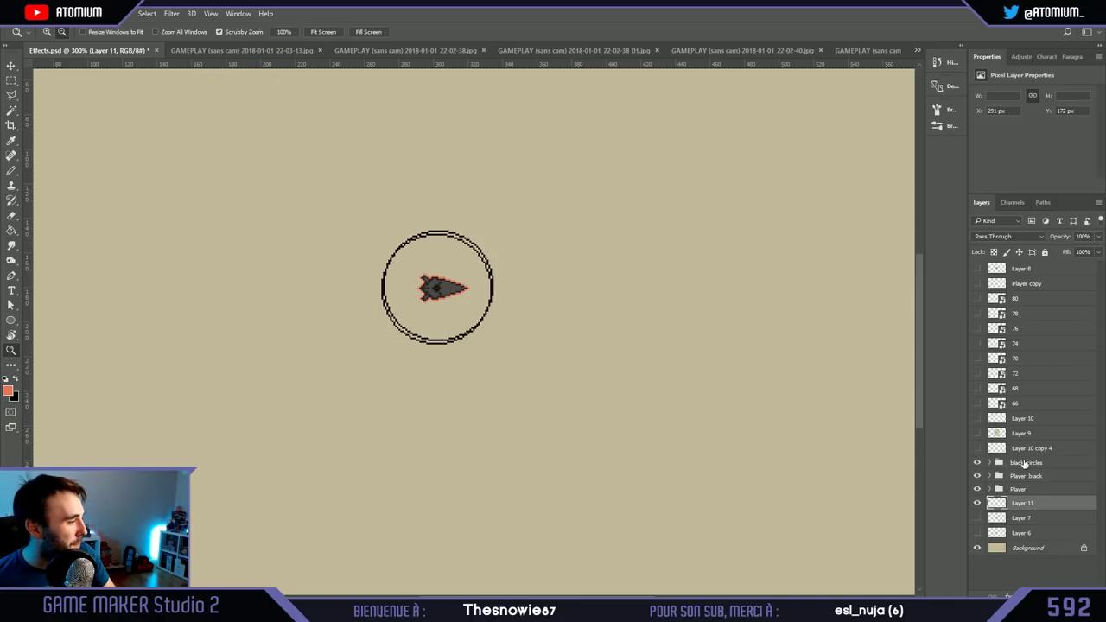
# Step: Expand the black_circles group and duplicate its two ring layers twice, making three ring pairs
pyautogui.click(1024, 463)
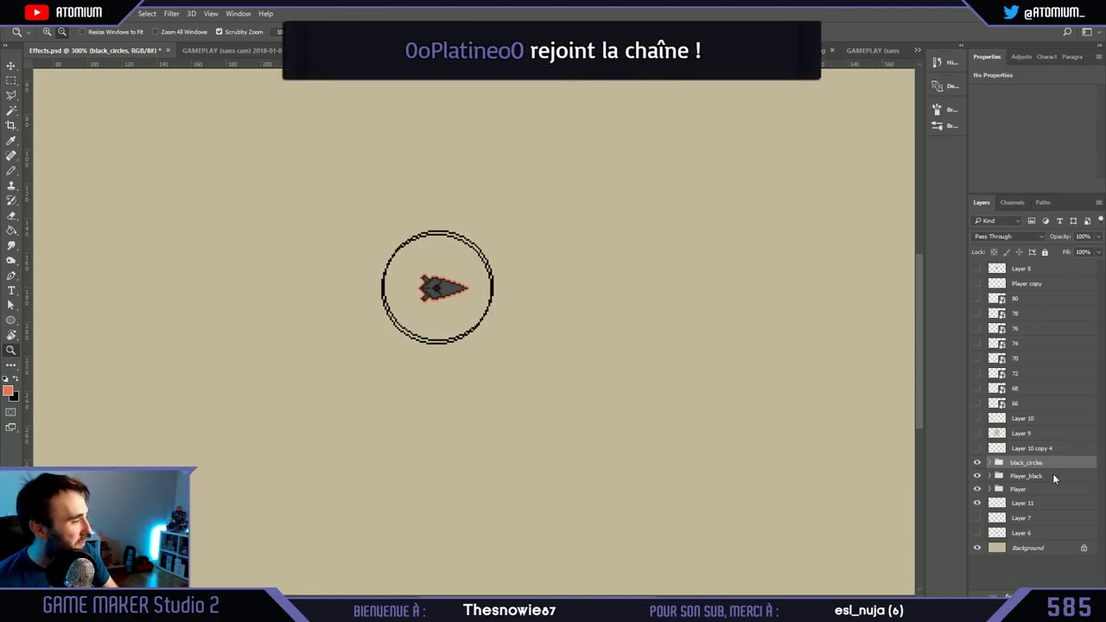
pyautogui.click(989, 463)
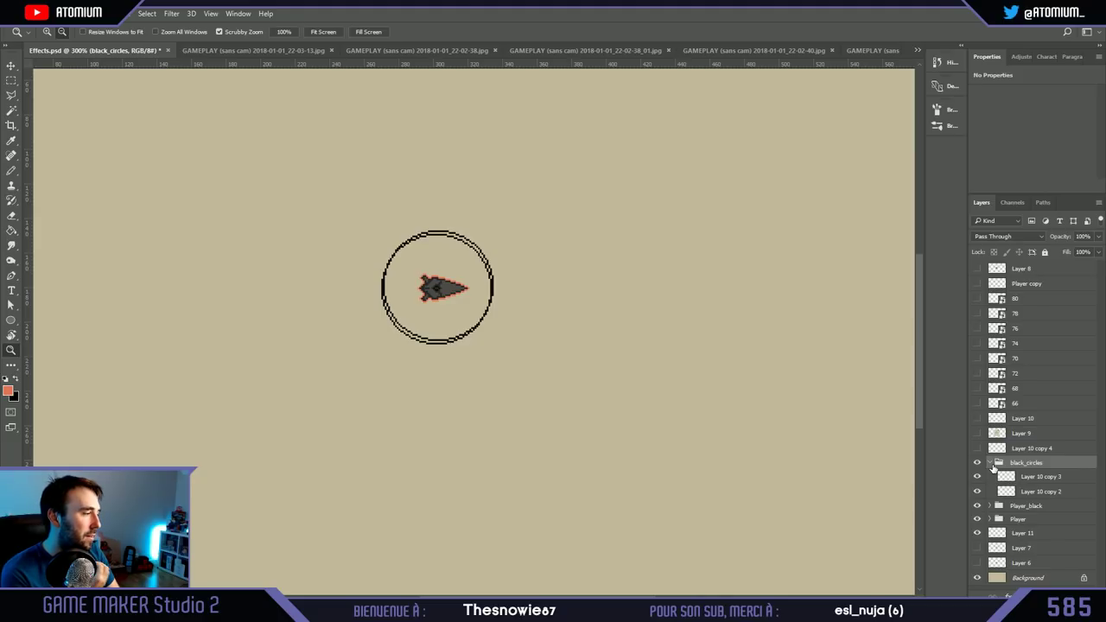
pyautogui.click(990, 464)
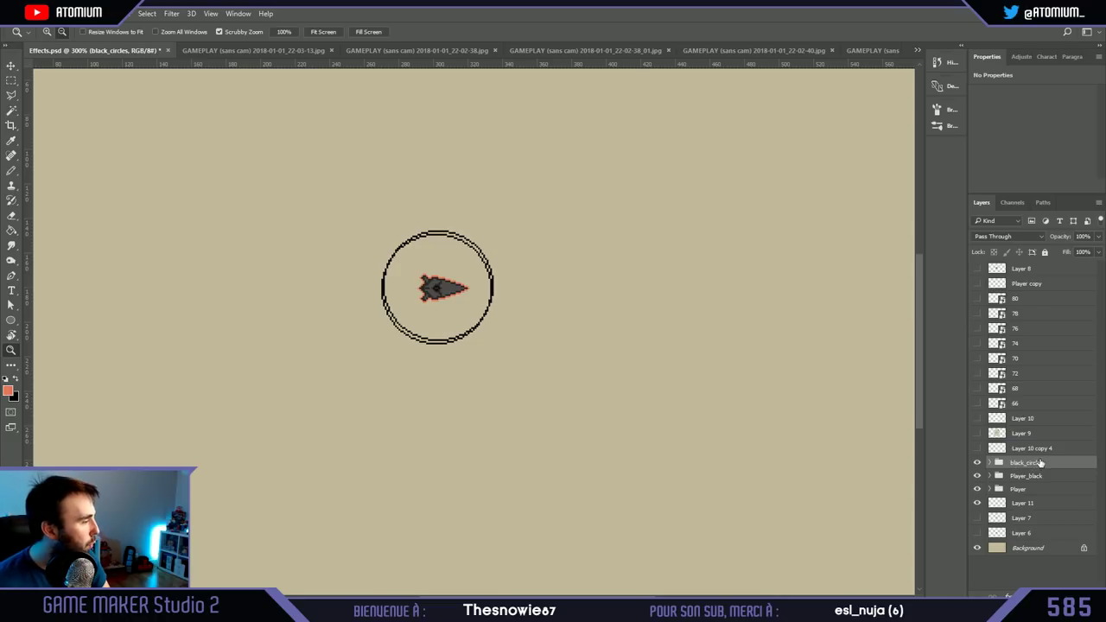
pyautogui.click(990, 463)
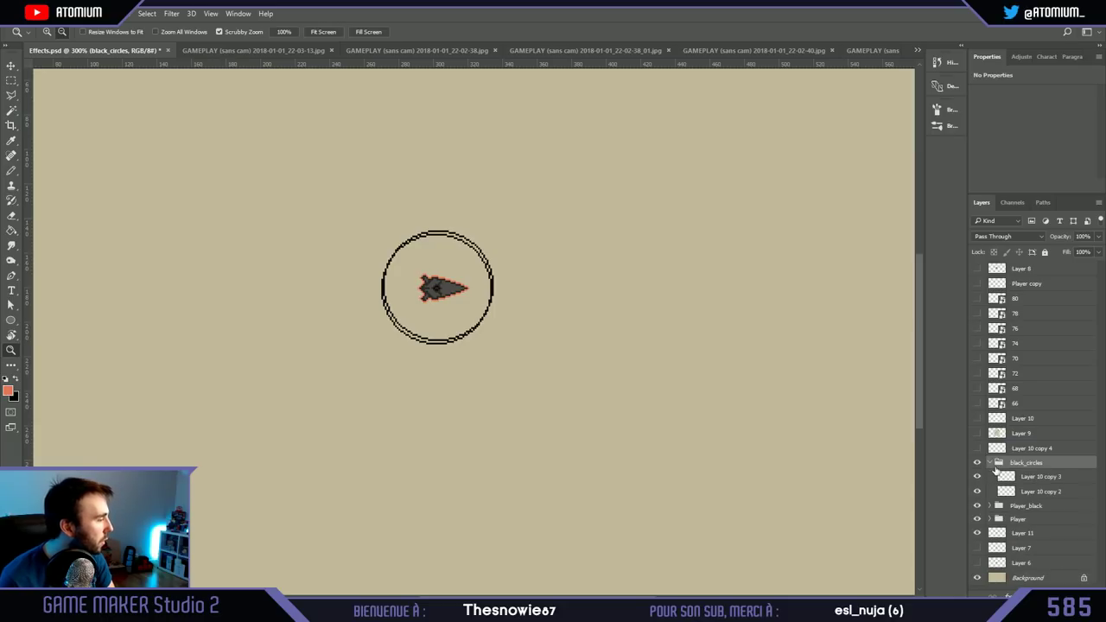
pyautogui.click(1043, 490)
pyautogui.keyDown('shift'); pyautogui.click(1044, 476); pyautogui.keyUp('shift')
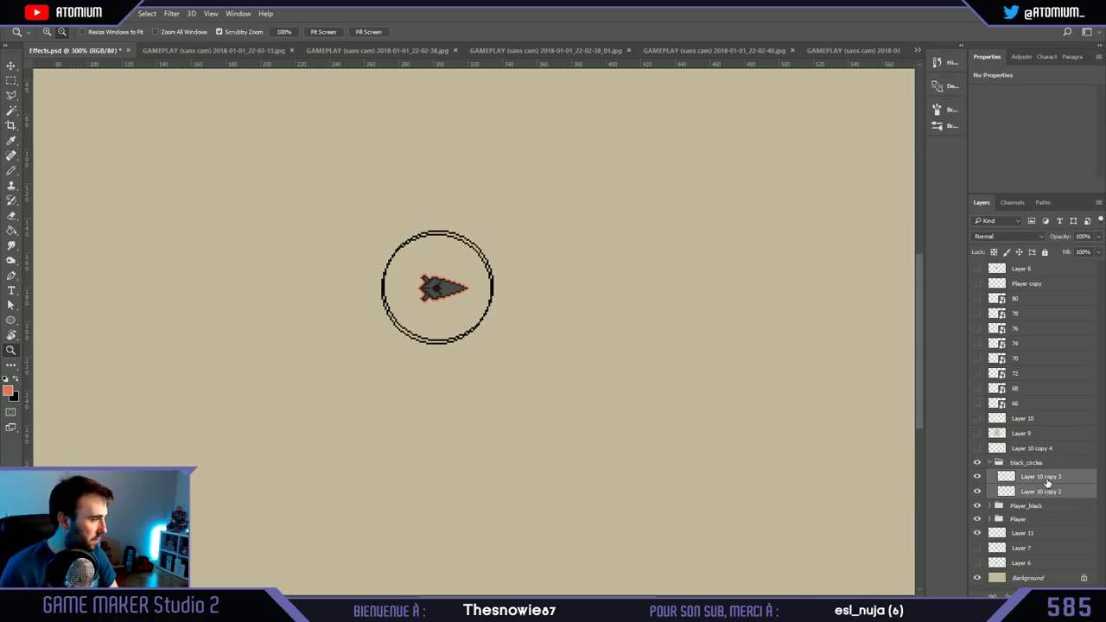
pyautogui.hotkey('ctrl', 'j')
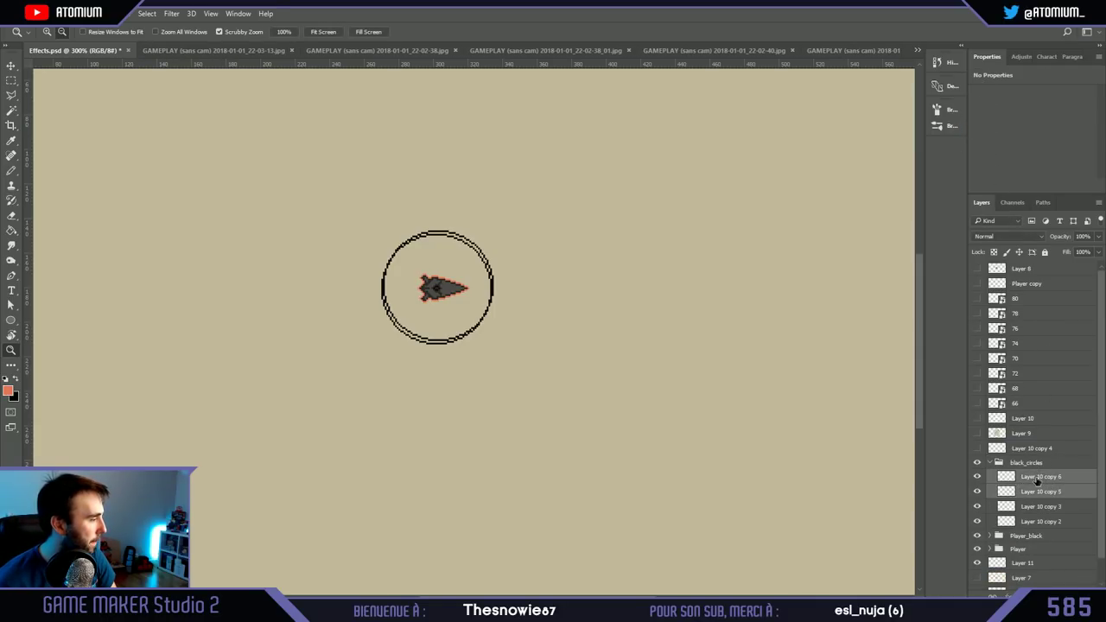
pyautogui.hotkey('ctrl', 'j')
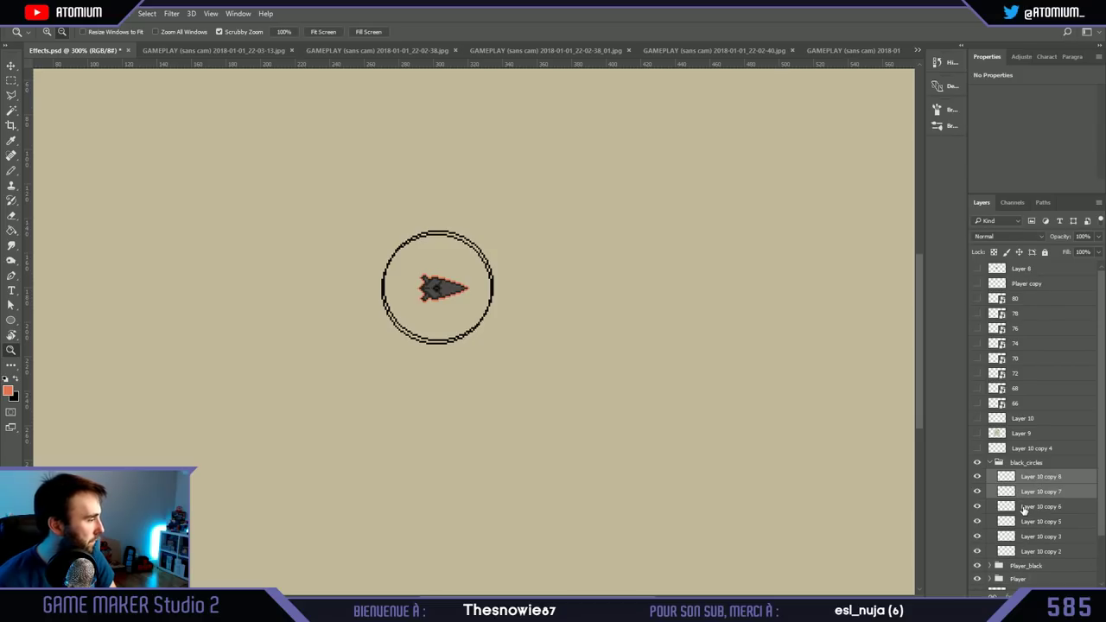
# Step: Show only the ring layers Layer 10 copy 7 and copy 8 in black_circles, hiding the other two pairs
pyautogui.click(977, 551)
pyautogui.click(977, 535)
pyautogui.click(977, 491)
pyautogui.click(977, 476)
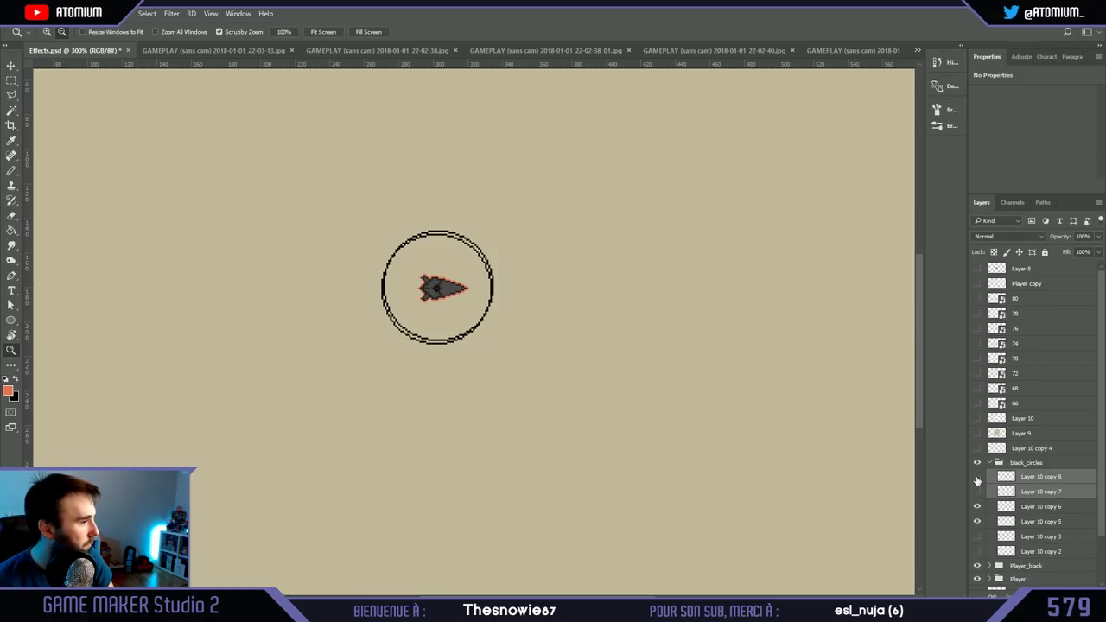
pyautogui.click(1018, 522)
pyautogui.click(1033, 507)
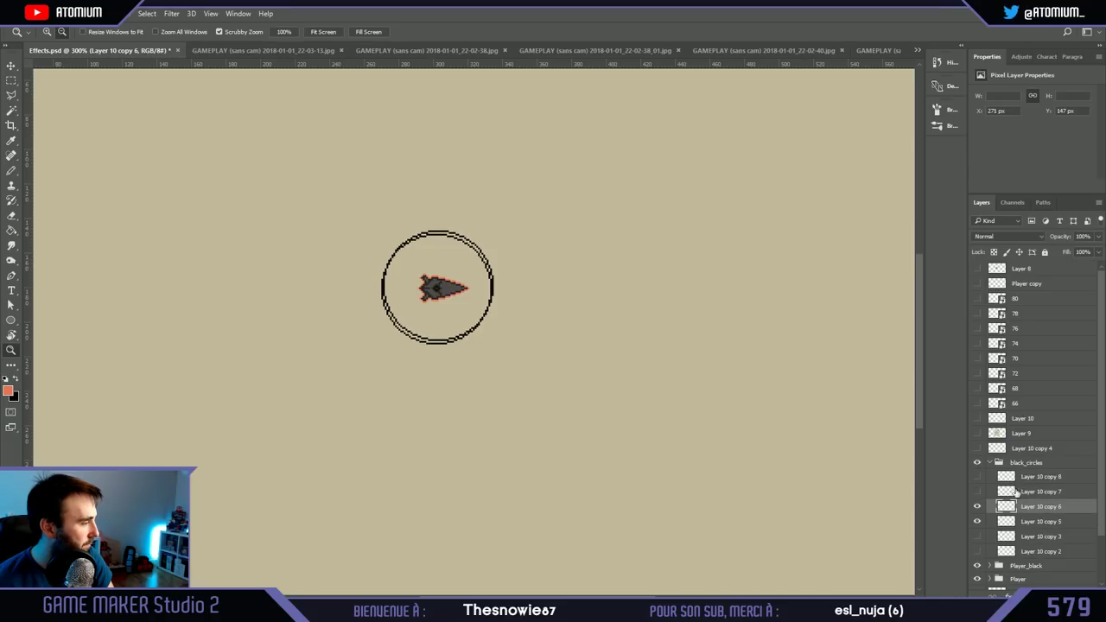
pyautogui.click(977, 476)
pyautogui.click(977, 491)
pyautogui.click(977, 506)
pyautogui.click(977, 521)
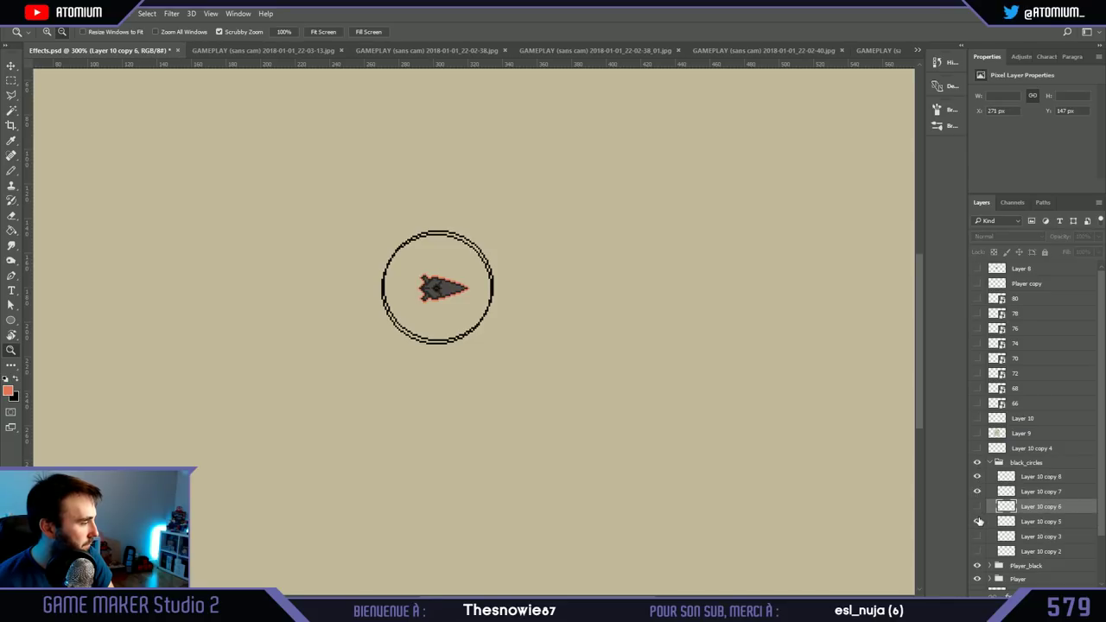
# Step: Set the opacity of Layer 10 copy 7 and copy 8 to 30%
pyautogui.click(1043, 476)
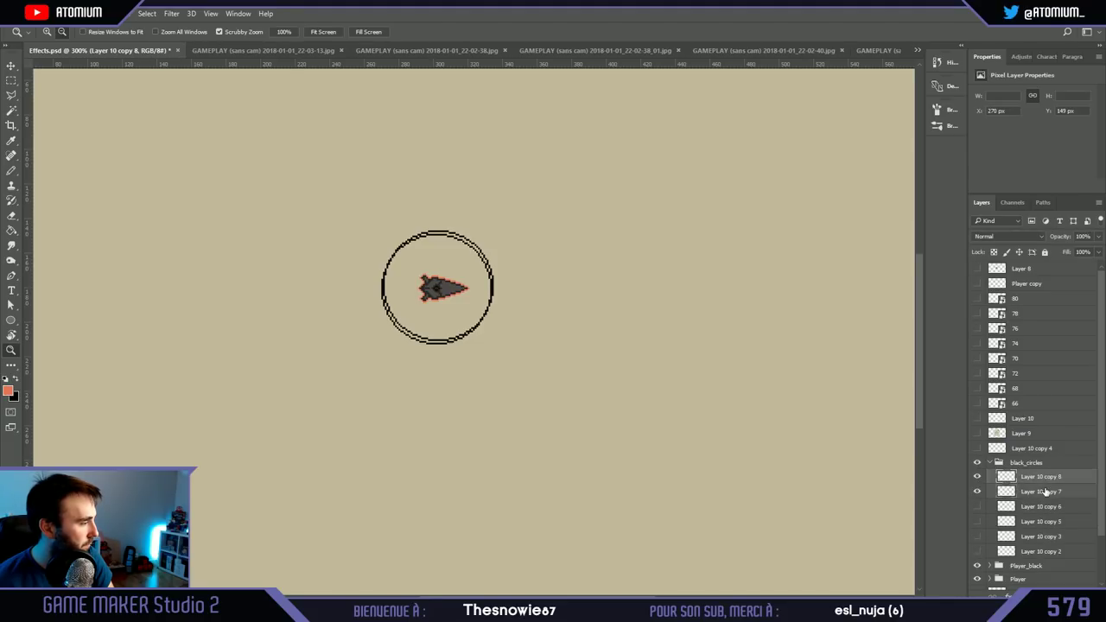
pyautogui.click(1045, 490)
pyautogui.keyDown('ctrl'); pyautogui.click(1045, 477); pyautogui.keyUp('ctrl')
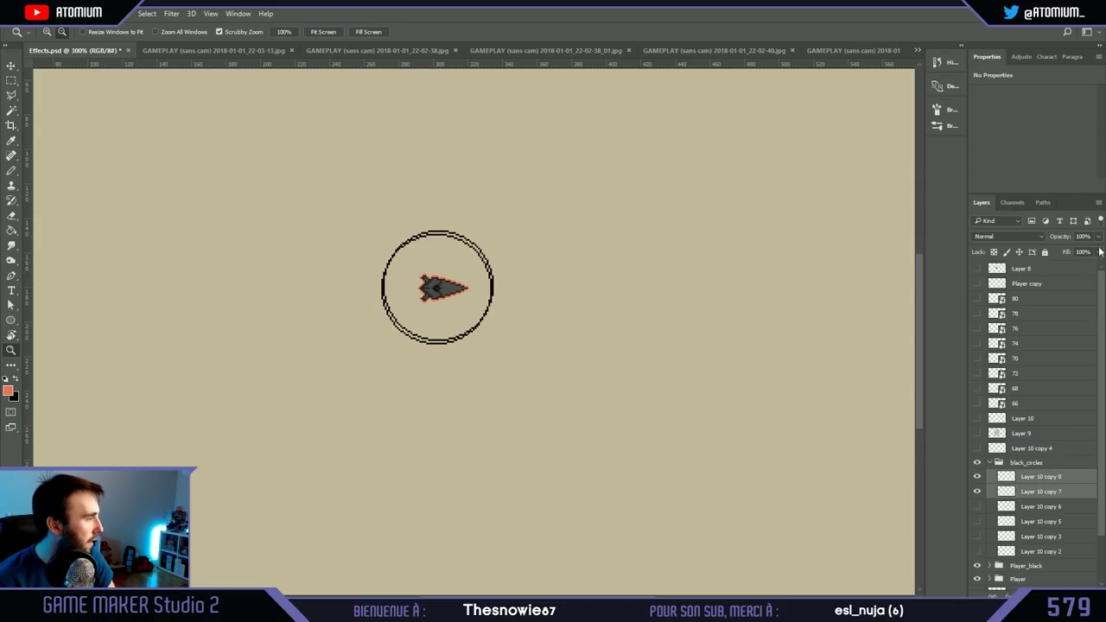
pyautogui.press('2')
pyautogui.press('7')
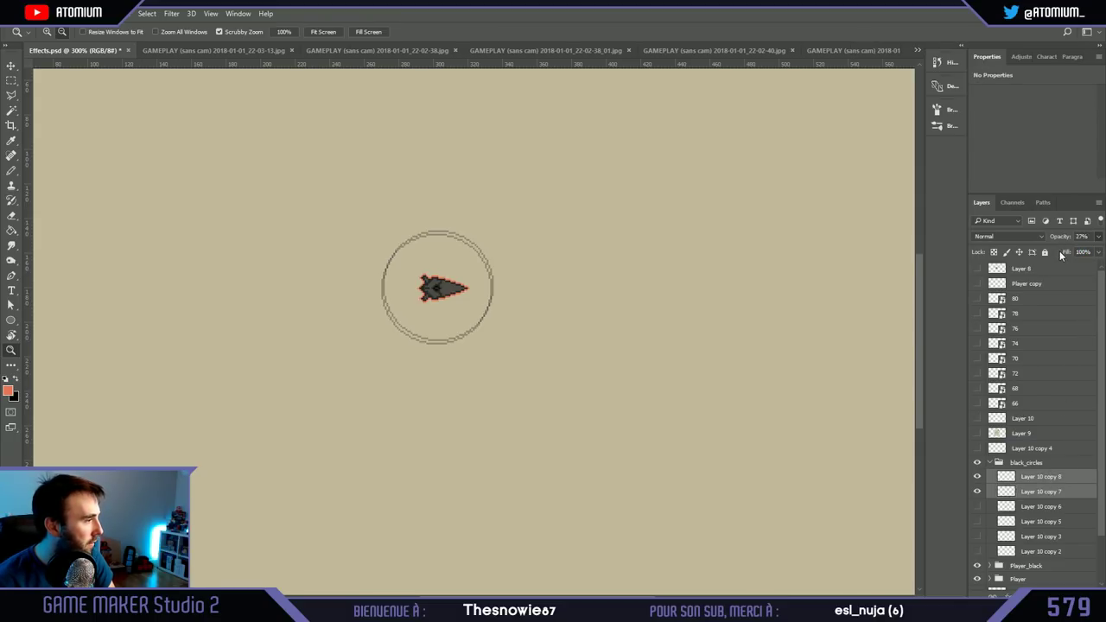
pyautogui.press('2')
pyautogui.press('9')
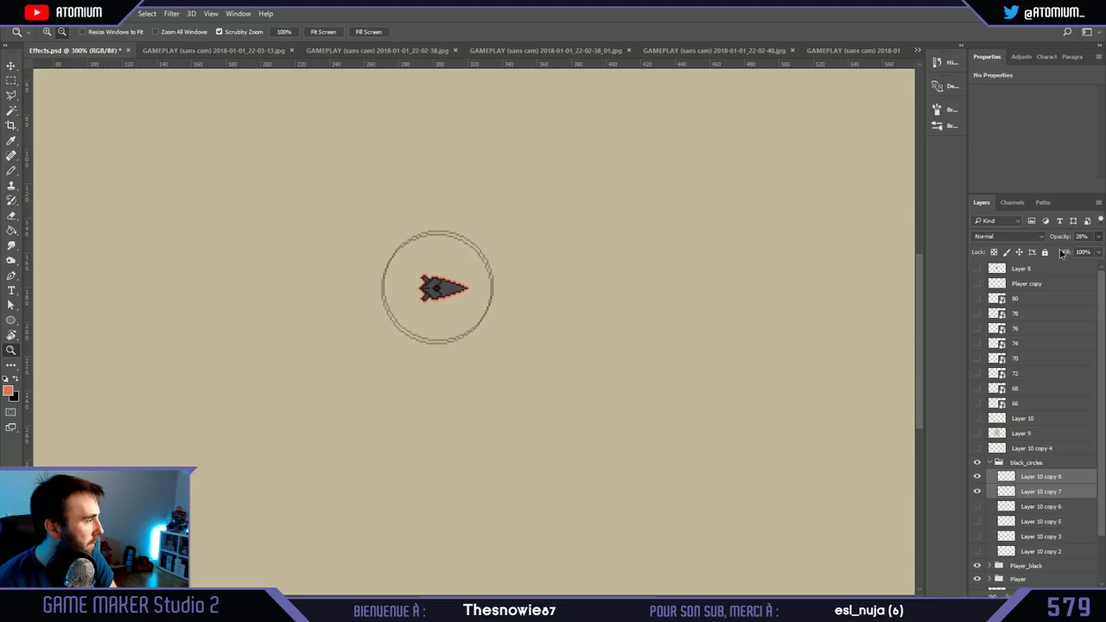
pyautogui.press('3')
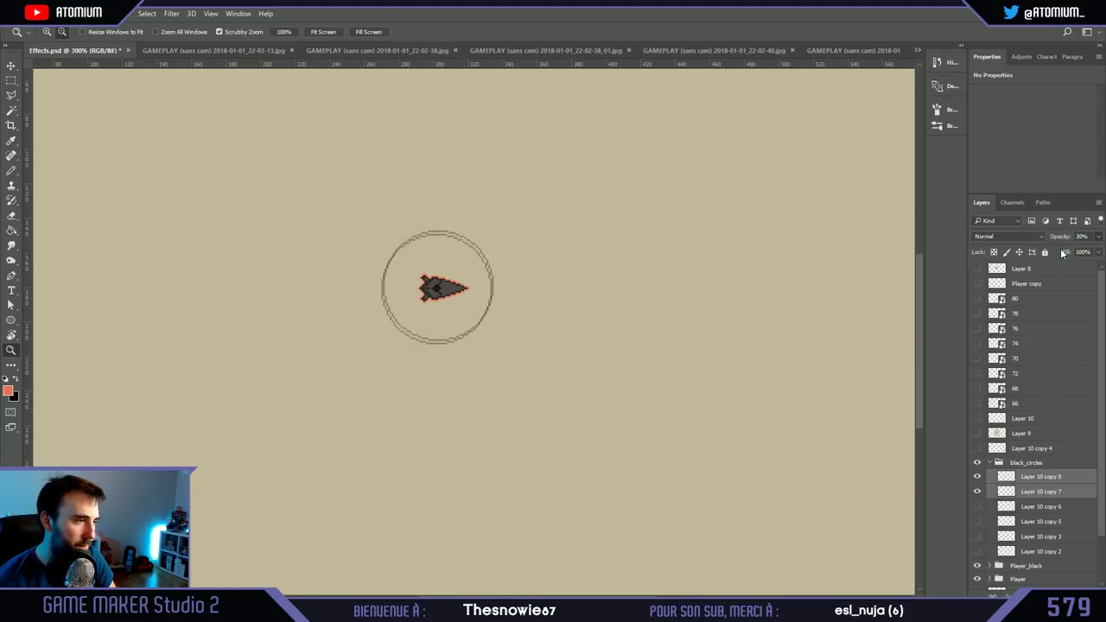
# Step: Show only the ring pair Layer 10 copy 5 and copy 6 and set both layers' opacity to 70%
pyautogui.click(1033, 508)
pyautogui.click(977, 507)
pyautogui.click(977, 521)
pyautogui.click(977, 492)
pyautogui.click(977, 477)
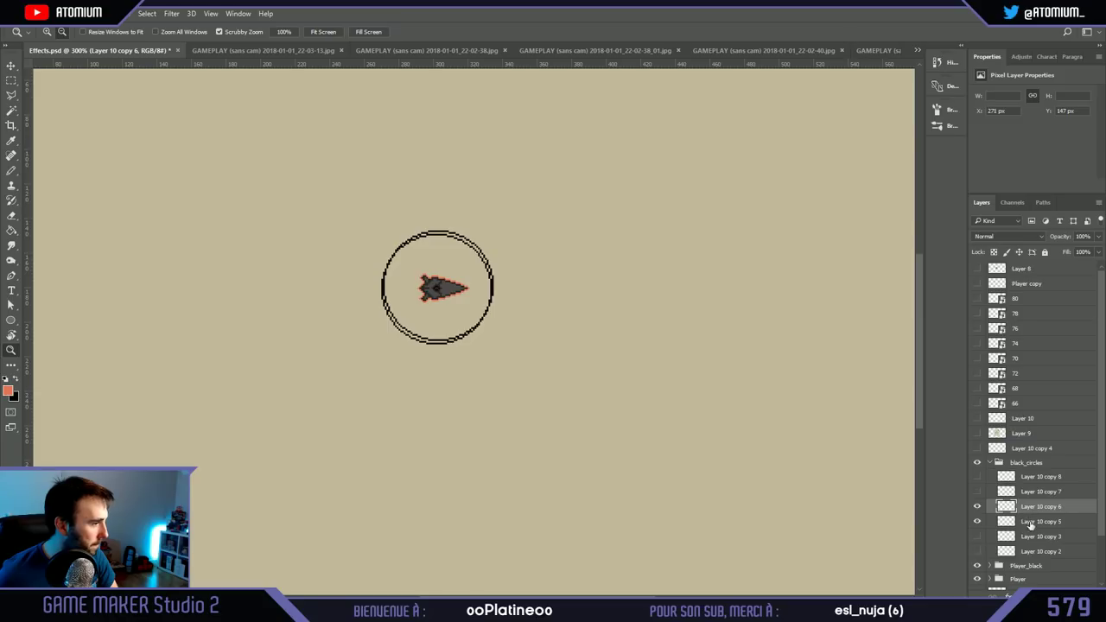
pyautogui.keyDown('shift'); pyautogui.click(1030, 523); pyautogui.keyUp('shift')
pyautogui.press('5')
pyautogui.press('7')
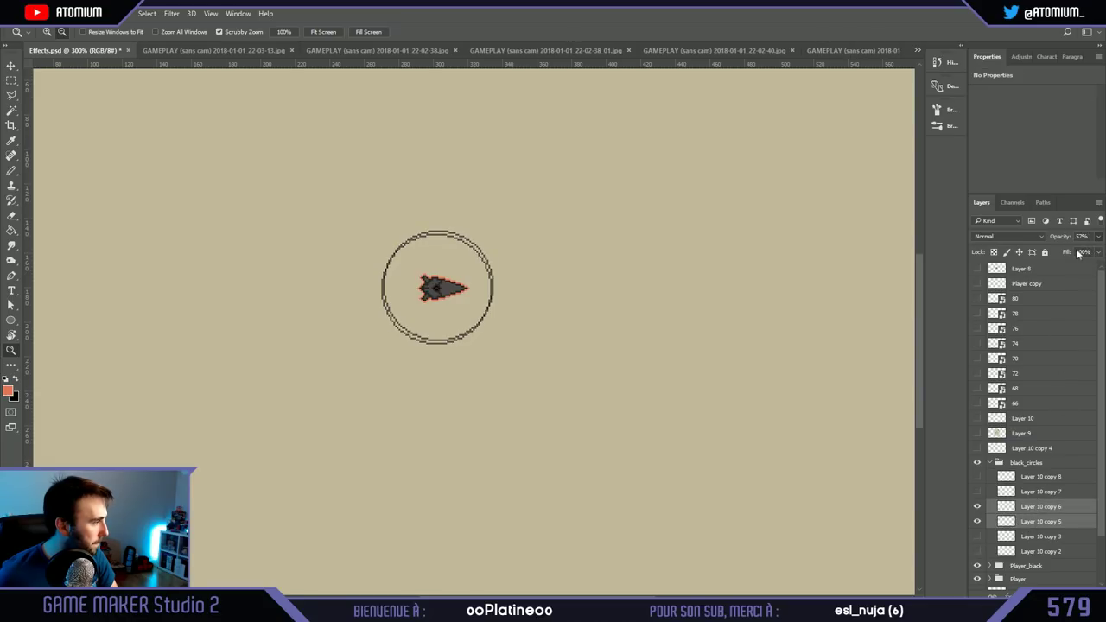
pyautogui.press('7')
pyautogui.press('1')
pyautogui.press('7')
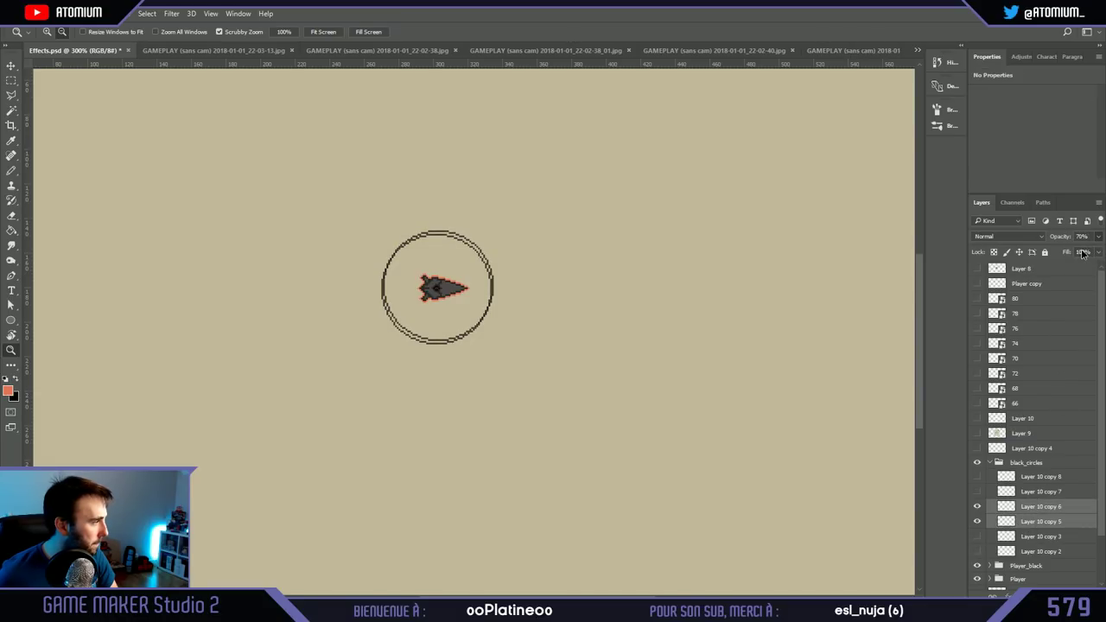
# Step: Hide the 70% ring pair and show the 30% pair, Layer 10 copy 7 and copy 8
pyautogui.click(977, 507)
pyautogui.click(977, 522)
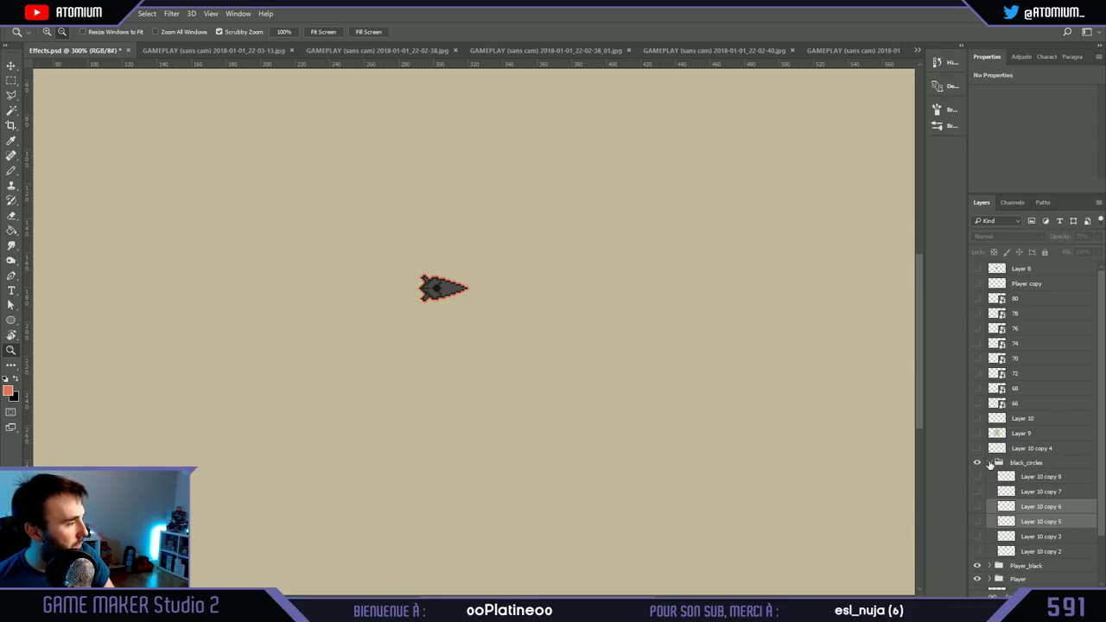
pyautogui.moveTo(977, 477); pyautogui.dragTo(977, 492)
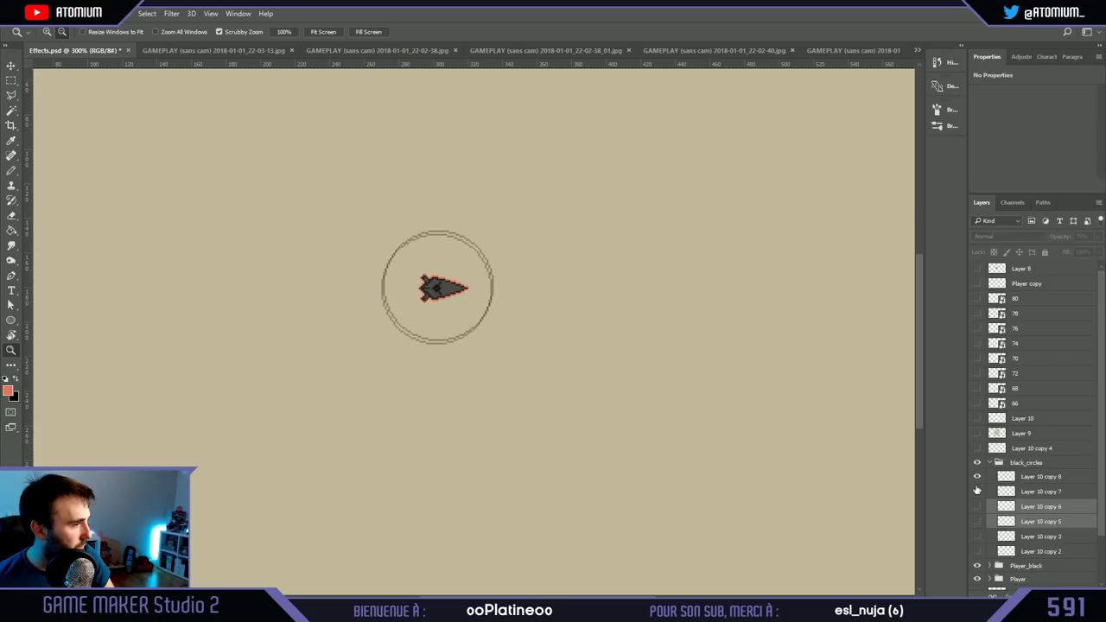
# Step: Duplicate all six ring layers in black_circles and hide the original 30% pair, Layer 10 copy 7 and copy 8
pyautogui.click(1039, 489)
pyautogui.keyDown('shift'); pyautogui.click(1038, 479); pyautogui.keyUp('shift')
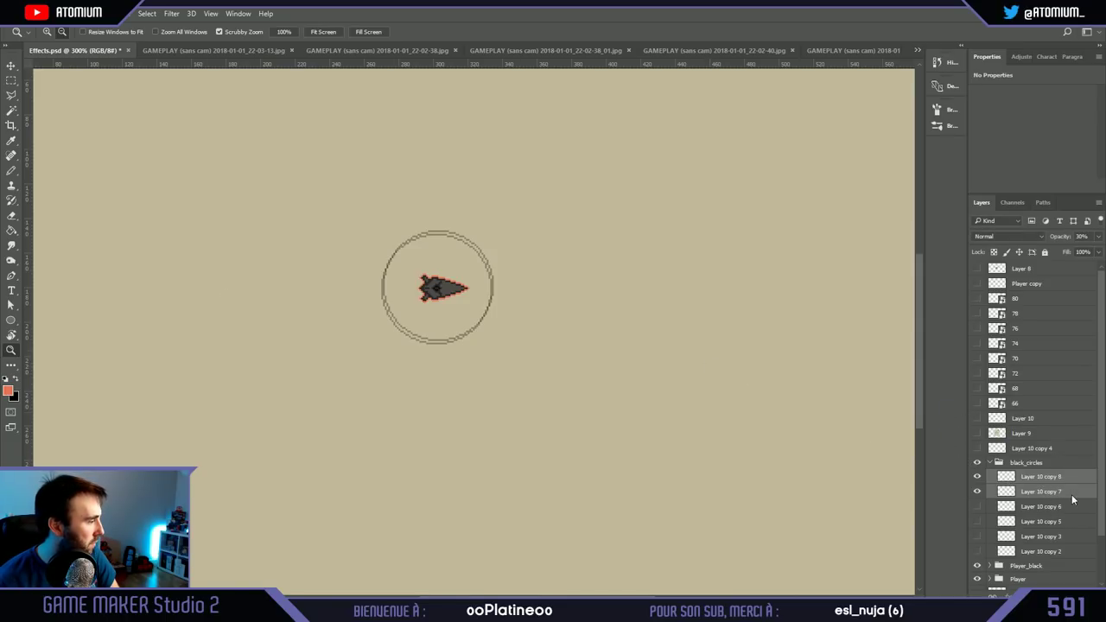
pyautogui.keyDown('shift'); pyautogui.click(1045, 551); pyautogui.keyUp('shift')
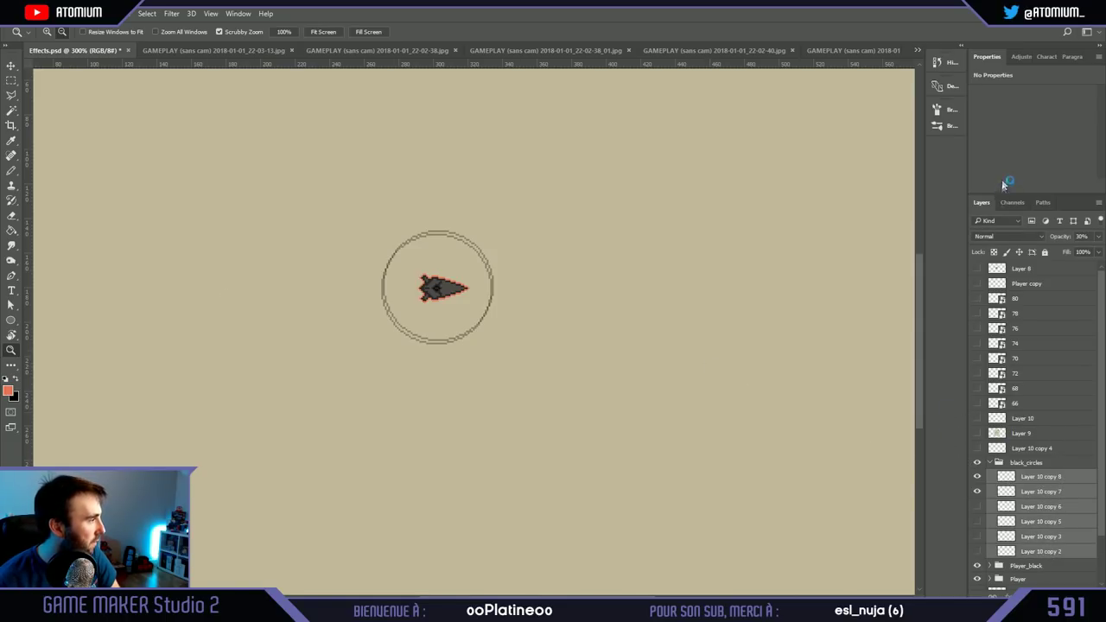
pyautogui.hotkey('ctrl', 'j')
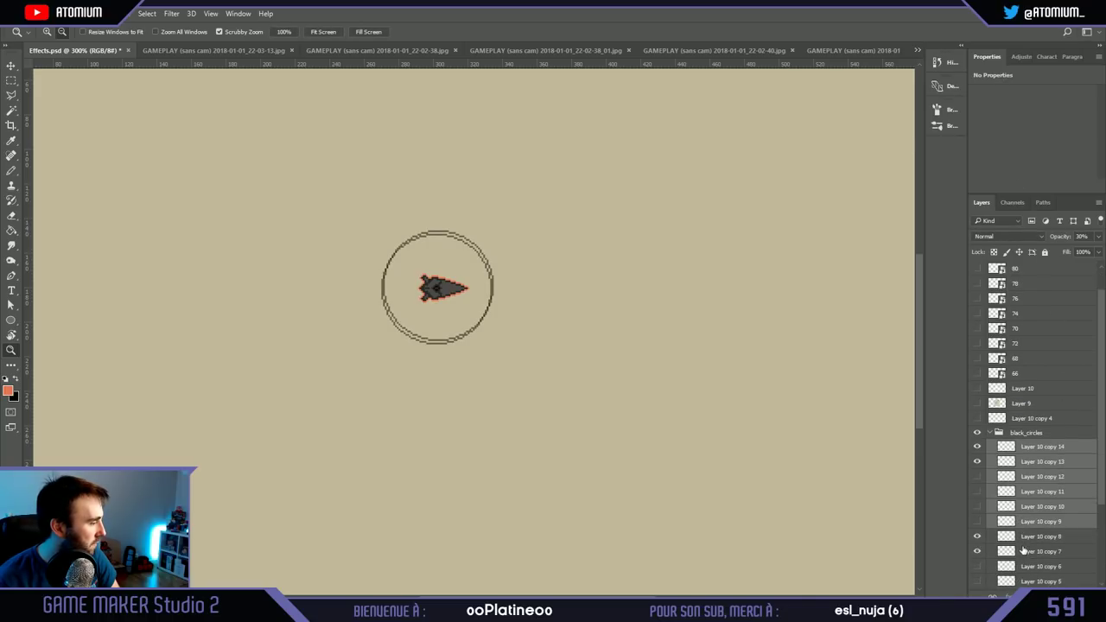
pyautogui.moveTo(977, 536); pyautogui.dragTo(977, 551)
# Step: Merge the duplicated 30% rings, Layer 10 copy 13 and copy 14, into one layer
pyautogui.click(1041, 447)
pyautogui.click(1039, 462)
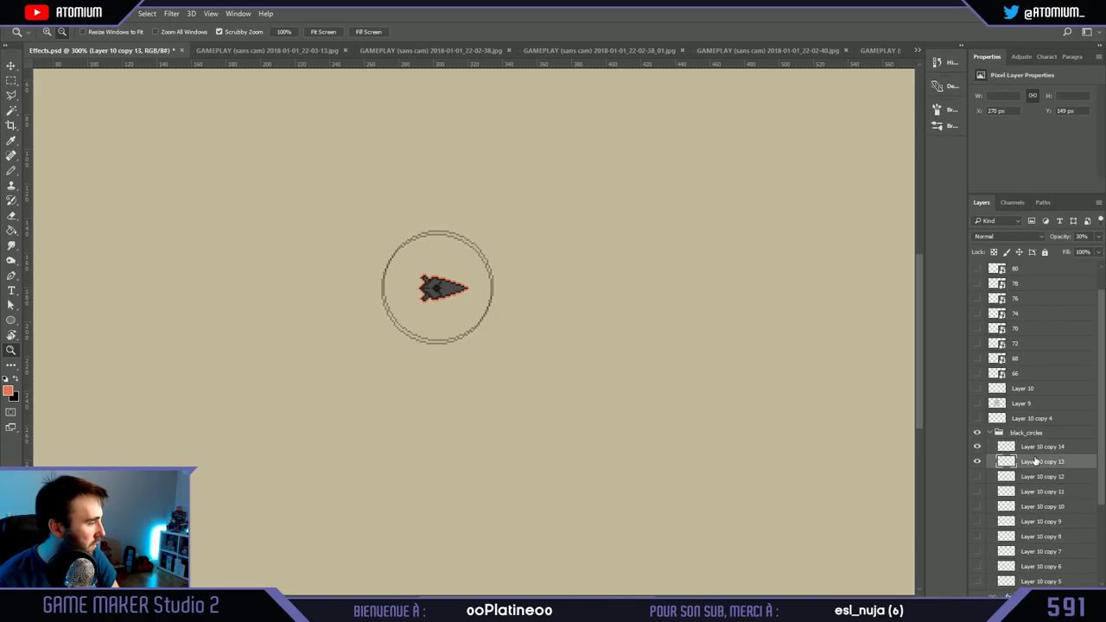
pyautogui.keyDown('shift'); pyautogui.click(1040, 447); pyautogui.keyUp('shift')
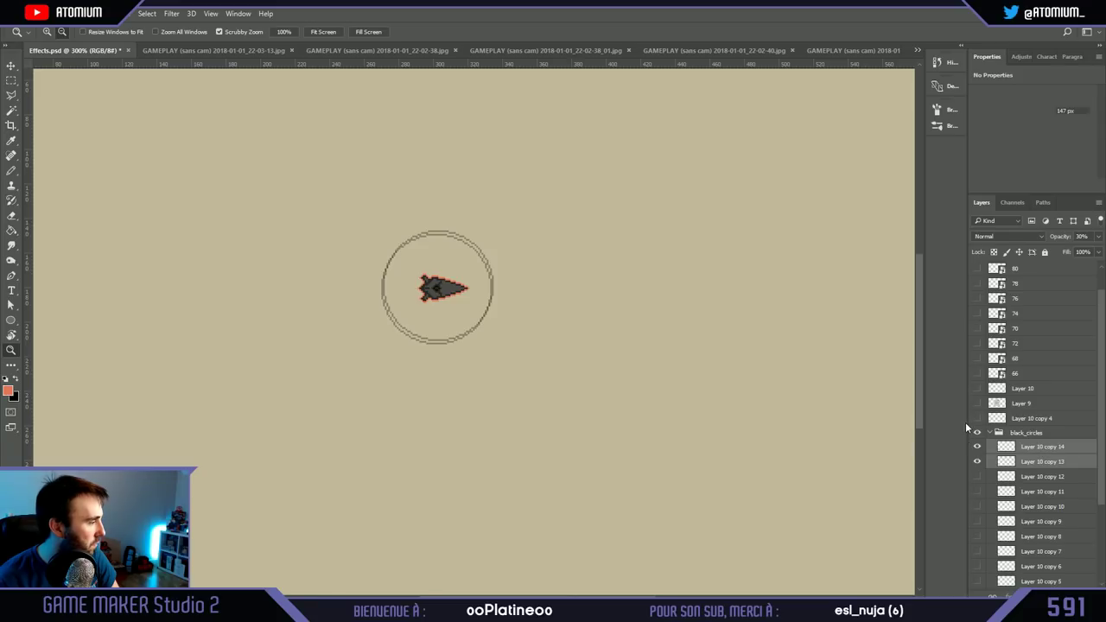
pyautogui.hotkey('ctrl', 'e')
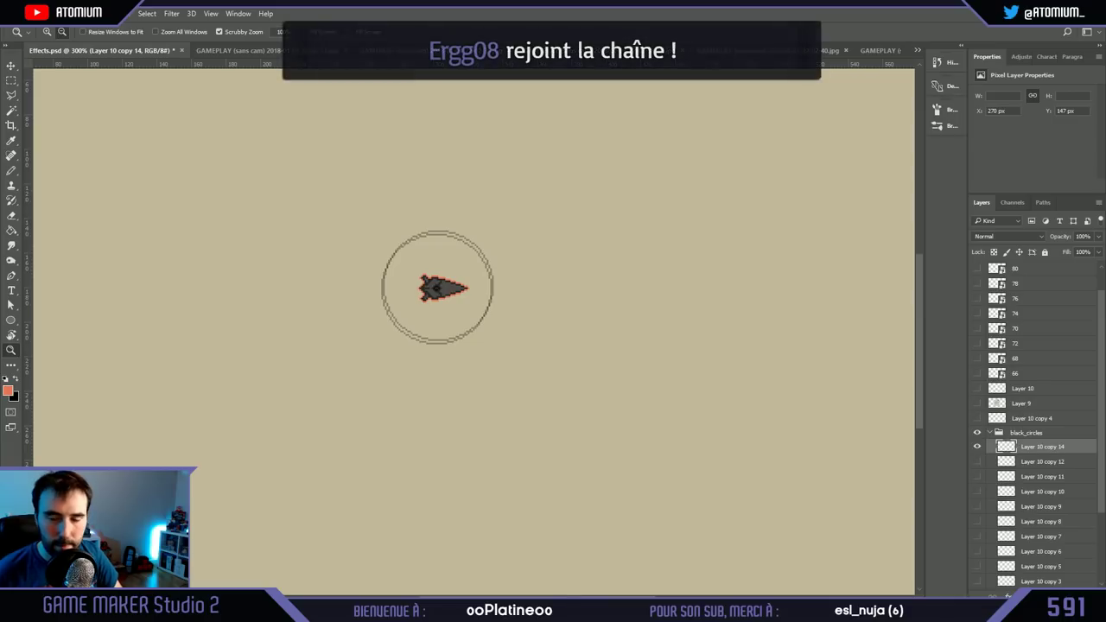
# Step: Hide the merged 30% rings, then show and merge the duplicated 70% rings, Layer 10 copy 11 and copy 12
pyautogui.click(977, 447)
pyautogui.click(977, 461)
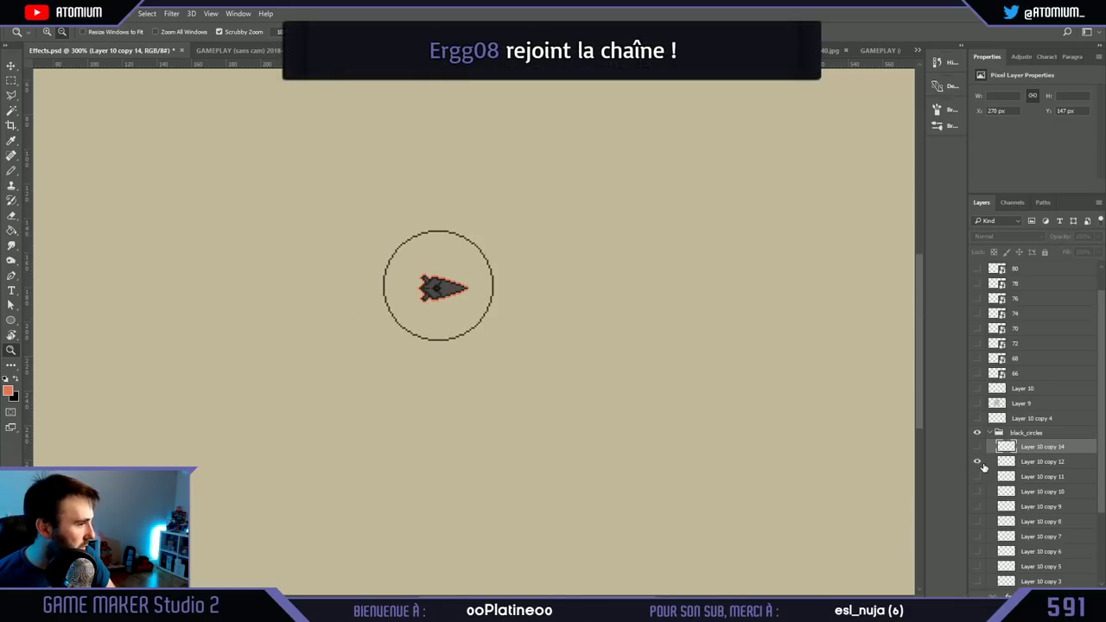
pyautogui.click(977, 476)
pyautogui.click(1035, 478)
pyautogui.keyDown('shift'); pyautogui.click(1037, 460); pyautogui.keyUp('shift')
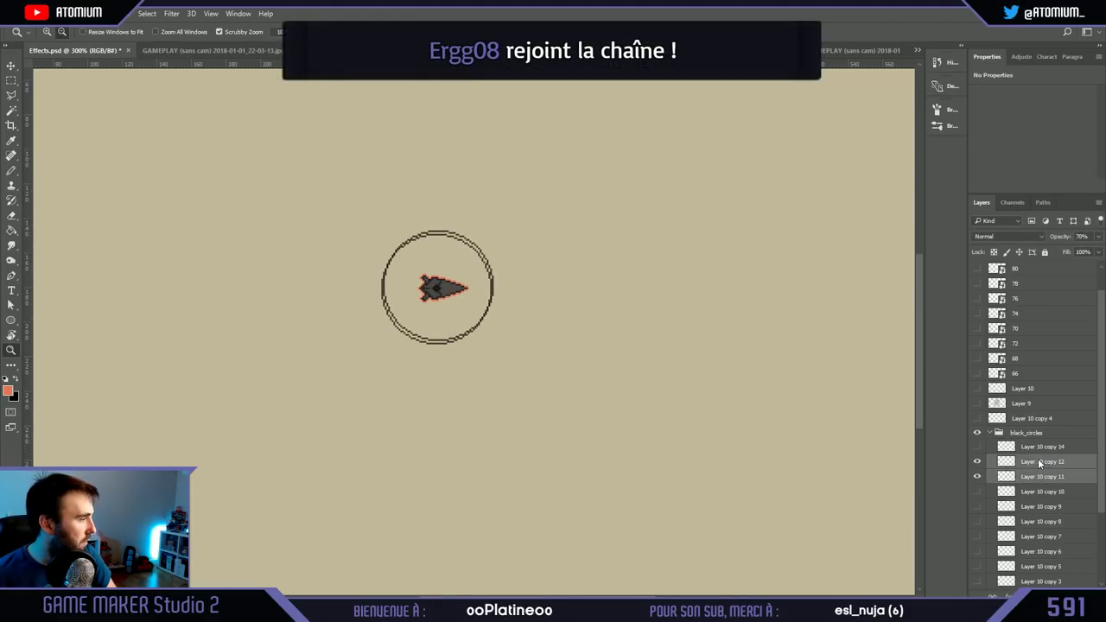
pyautogui.hotkey('ctrl', 'e')
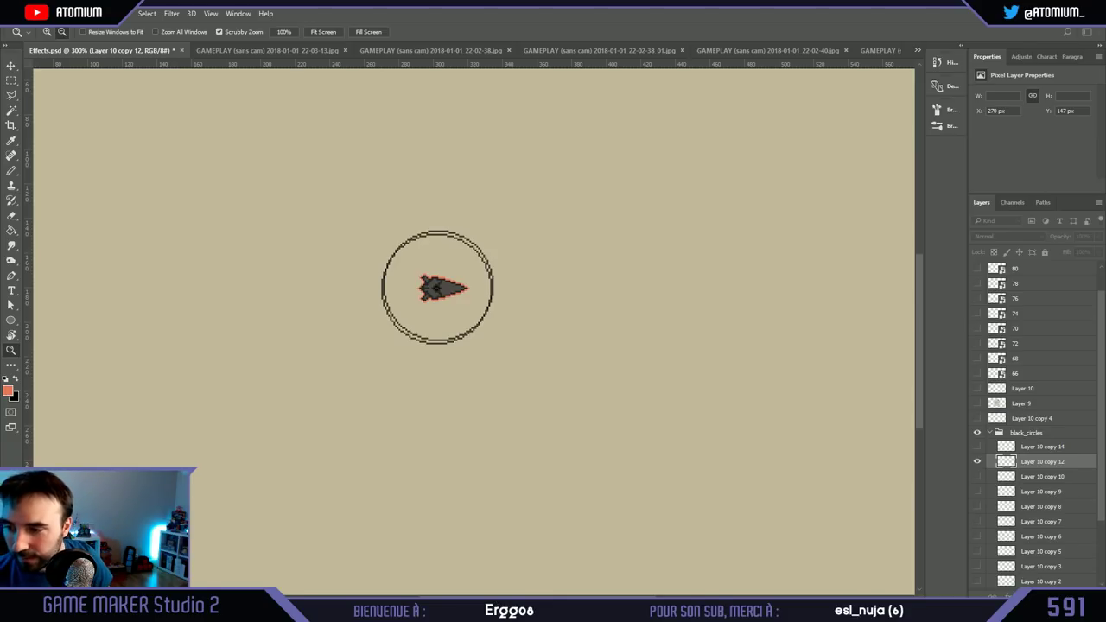
# Step: Hide the merged 70% rings, then show and merge the full-opacity duplicates, Layer 10 copy 9 and copy 10
pyautogui.click(977, 461)
pyautogui.click(977, 476)
pyautogui.click(977, 491)
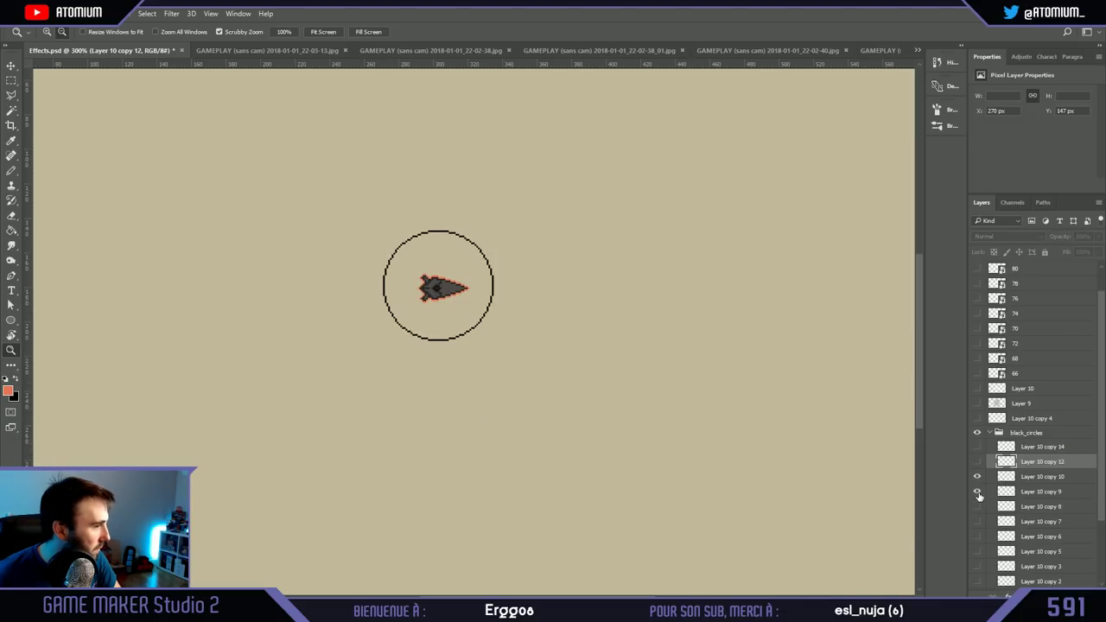
pyautogui.click(1037, 479)
pyautogui.keyDown('shift'); pyautogui.click(1041, 492); pyautogui.keyUp('shift')
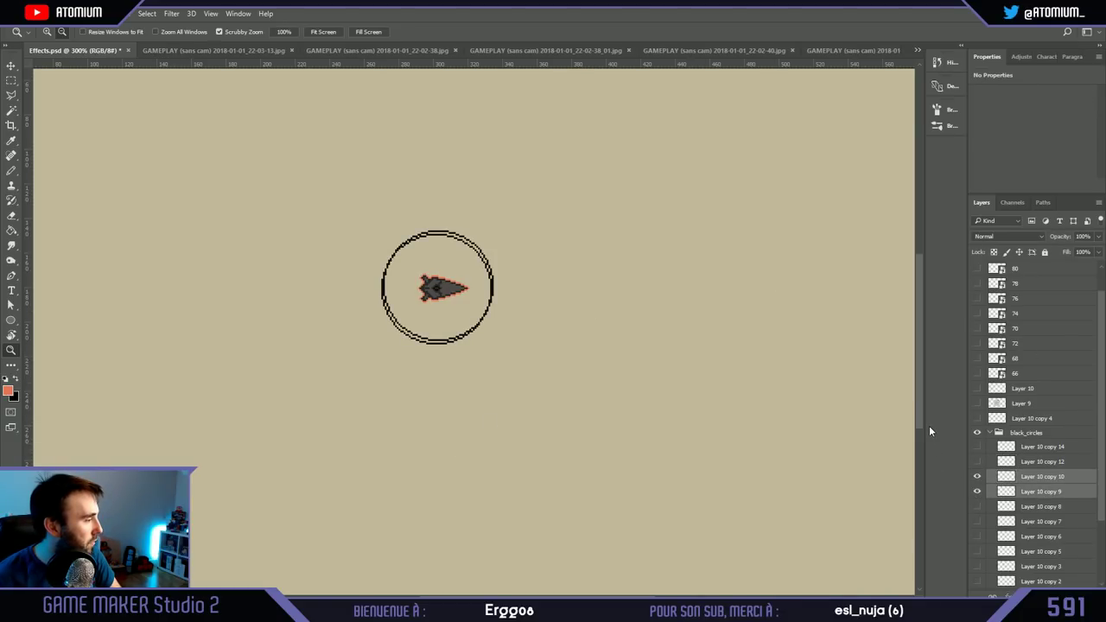
pyautogui.hotkey('ctrl', 'e')
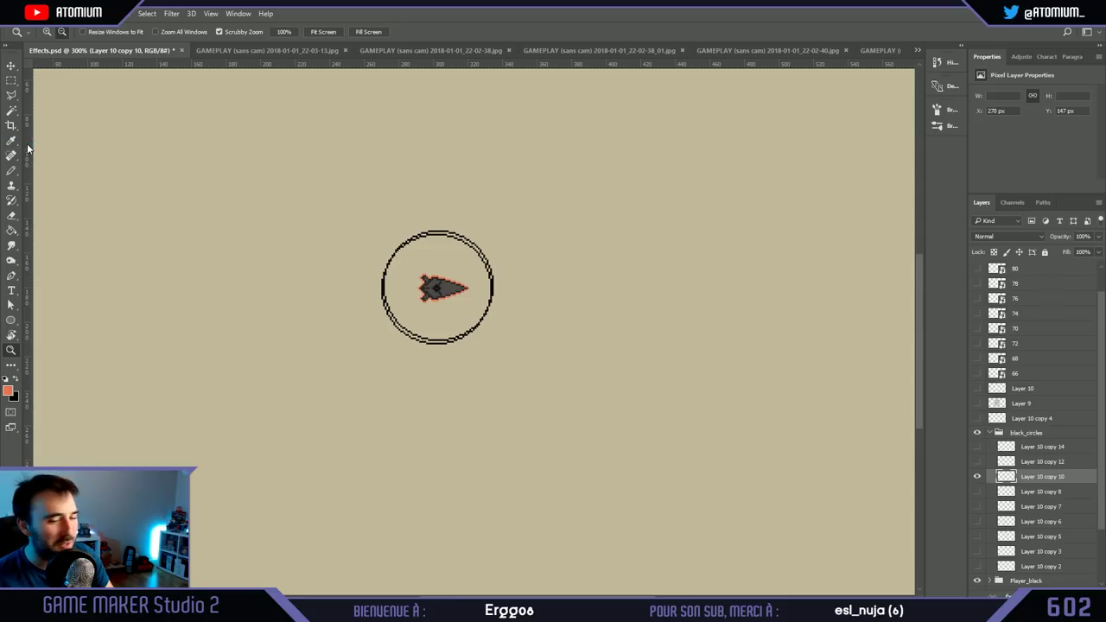
# Step: Toggle the merged full-opacity rings off and on to check them, and collapse the black_circles group
pyautogui.click(977, 476)
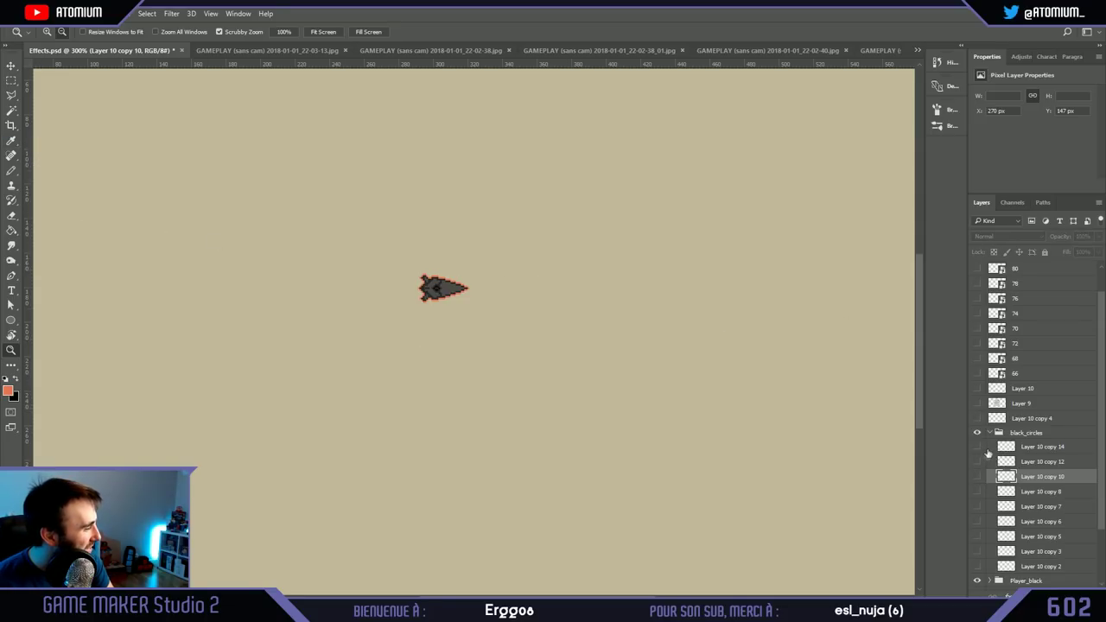
pyautogui.click(977, 474)
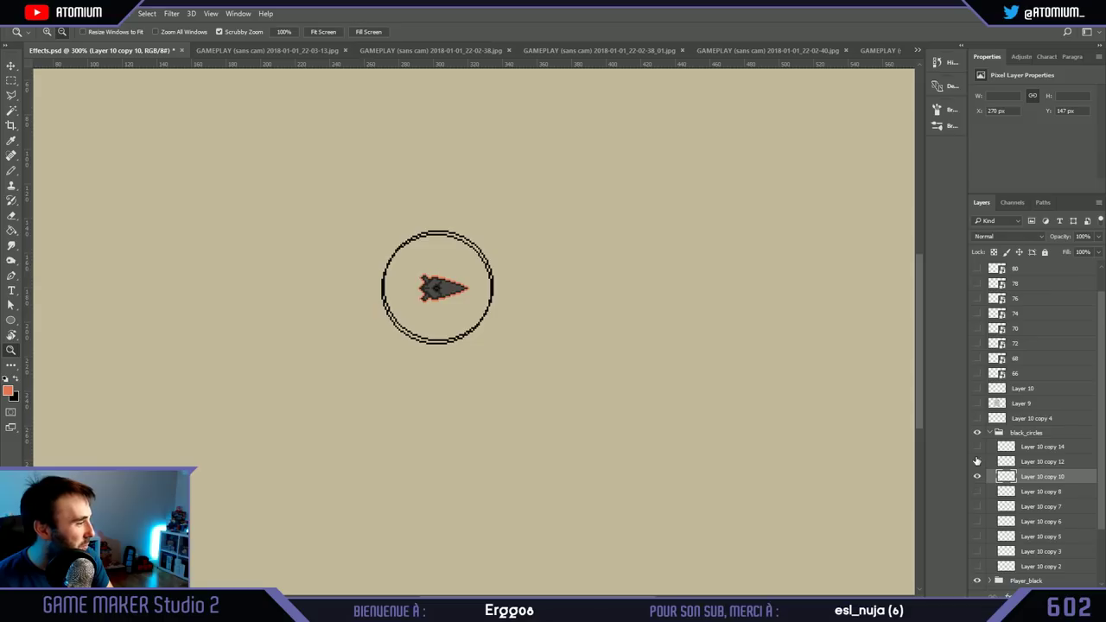
pyautogui.click(990, 434)
pyautogui.click(990, 433)
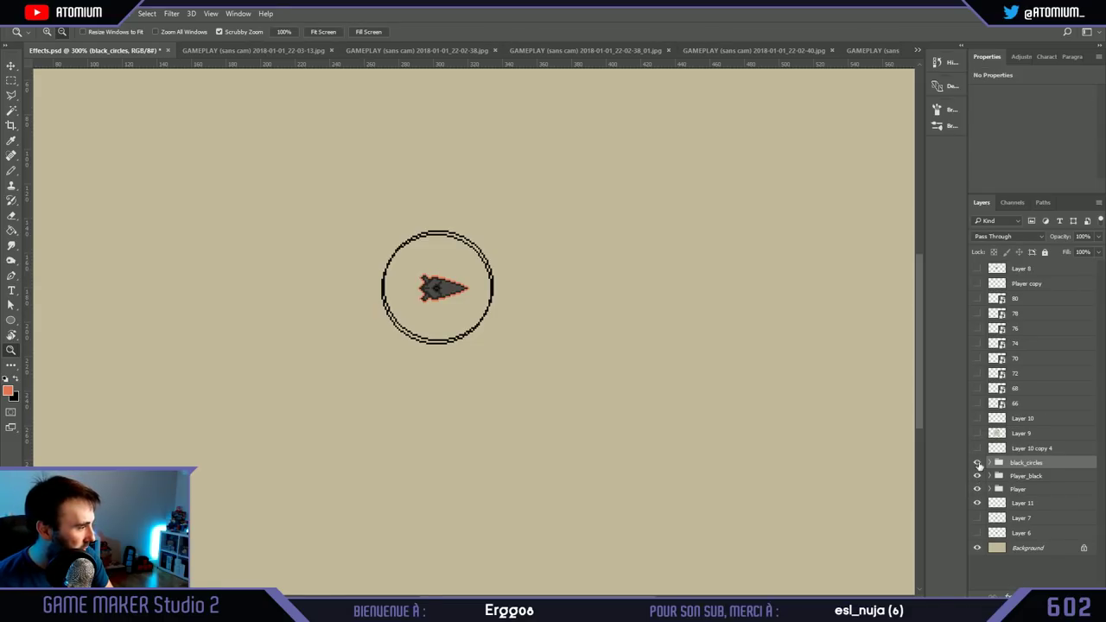
# Step: Hide the black_circles and Player groups, and merge duplicates of the Player_black group and Layer 11 into a single layer
pyautogui.click(977, 462)
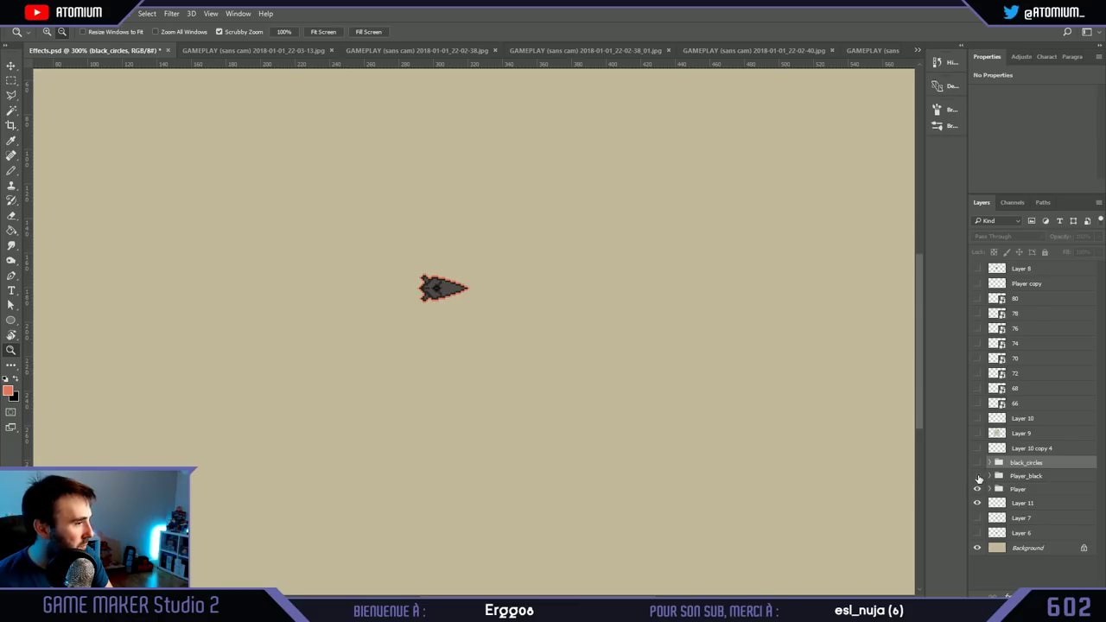
pyautogui.click(1011, 480)
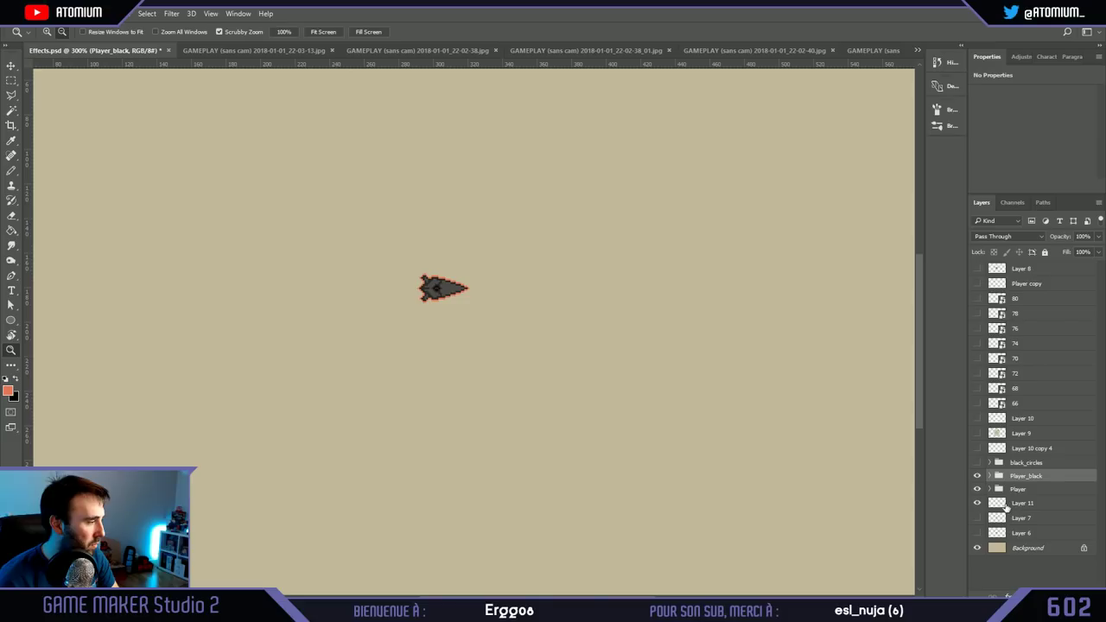
pyautogui.click(977, 489)
pyautogui.click(1026, 504)
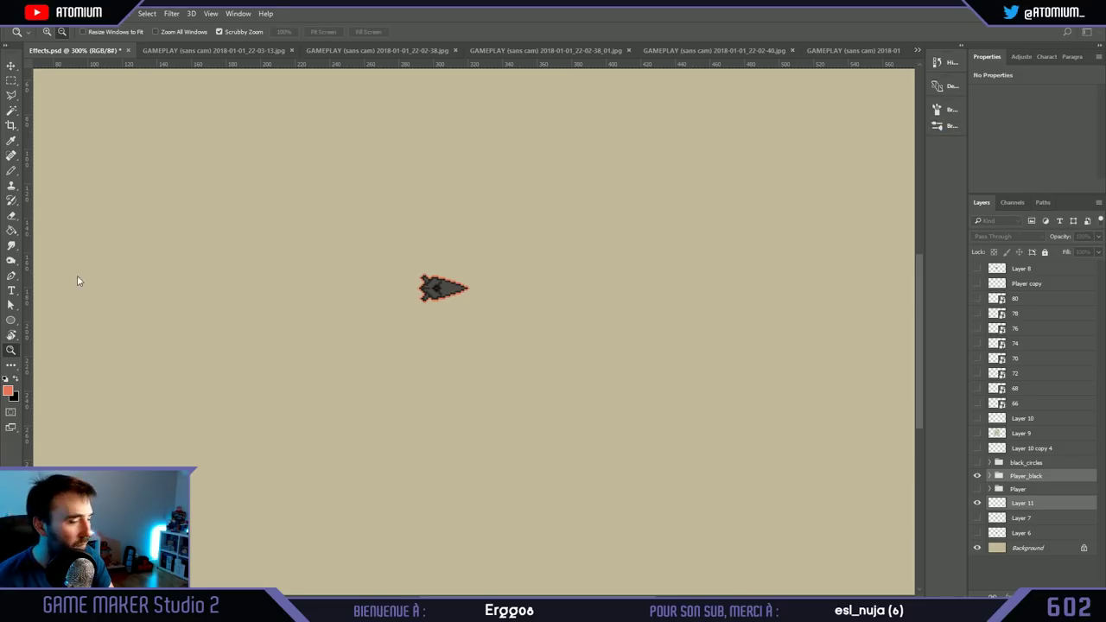
pyautogui.hotkey('ctrl', 'j')
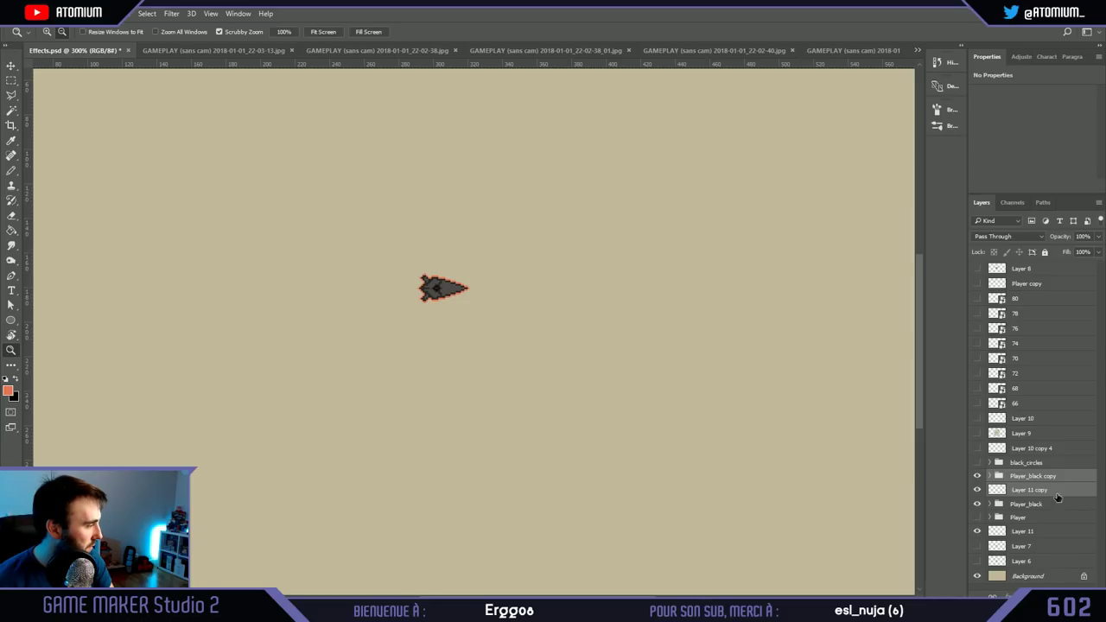
pyautogui.hotkey('ctrl', 'e')
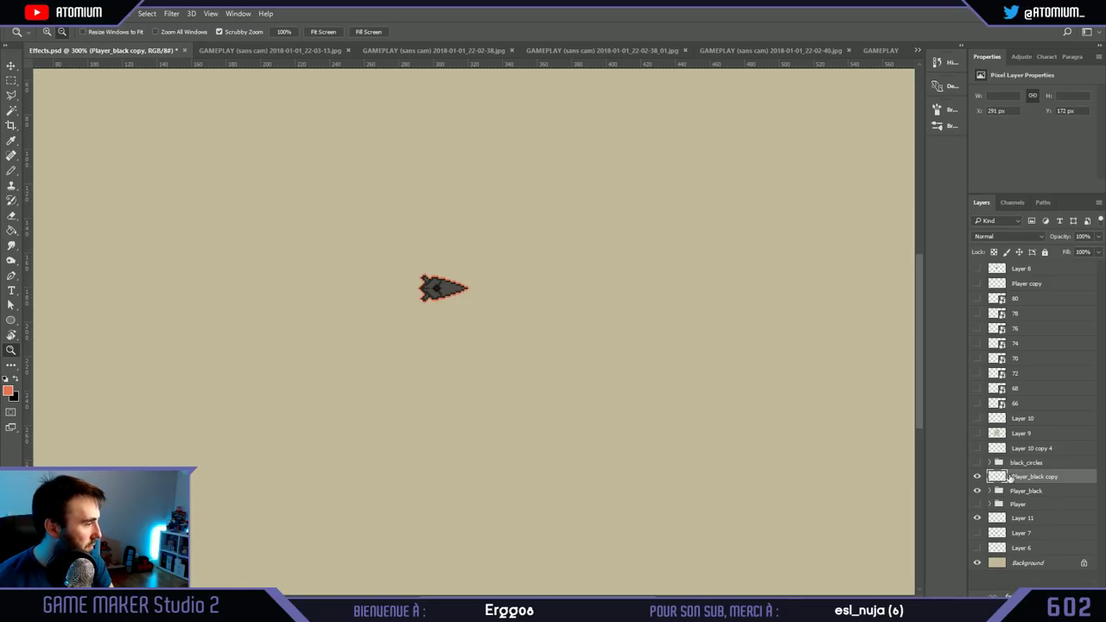
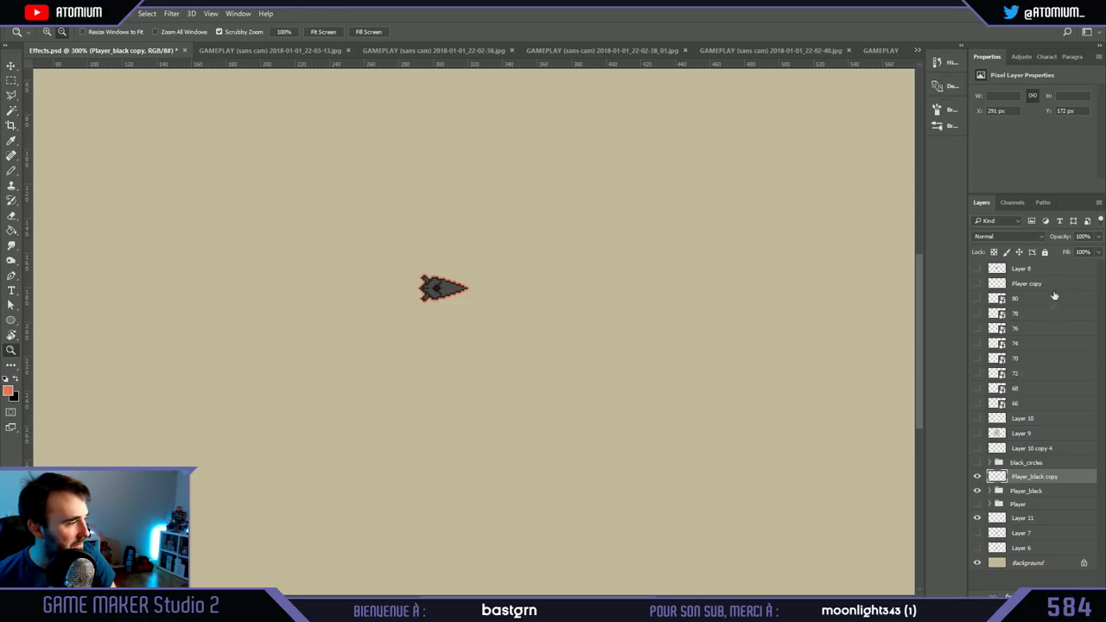
# Step: Hide Player_black copy, the Player_black group and Layer 11, and show the Player group
pyautogui.click(977, 477)
pyautogui.click(977, 477)
pyautogui.click(977, 477)
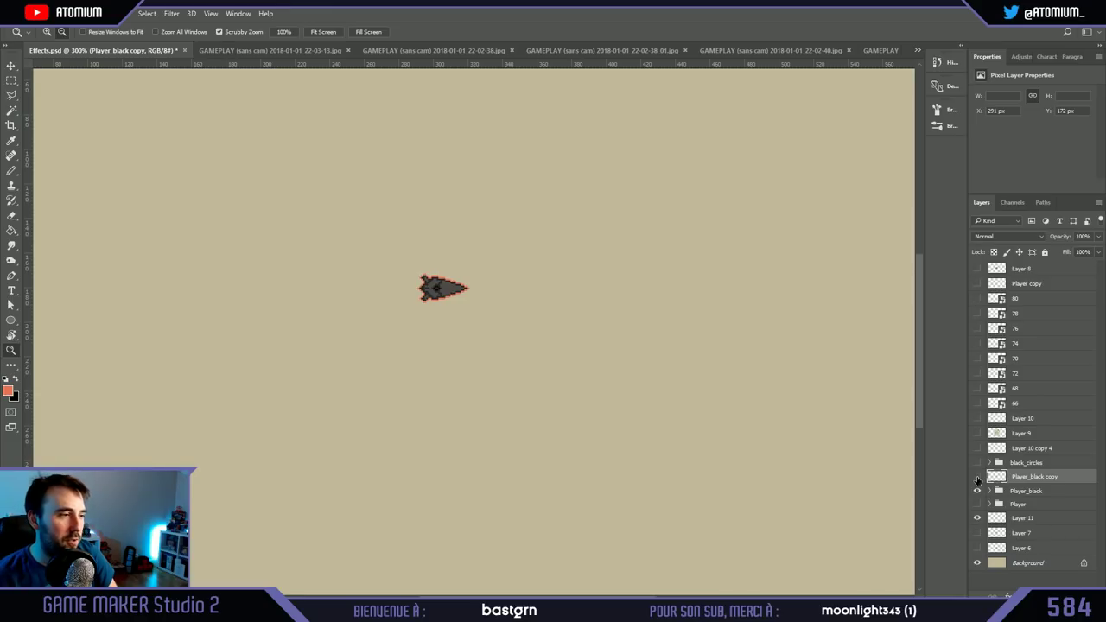
pyautogui.click(994, 492)
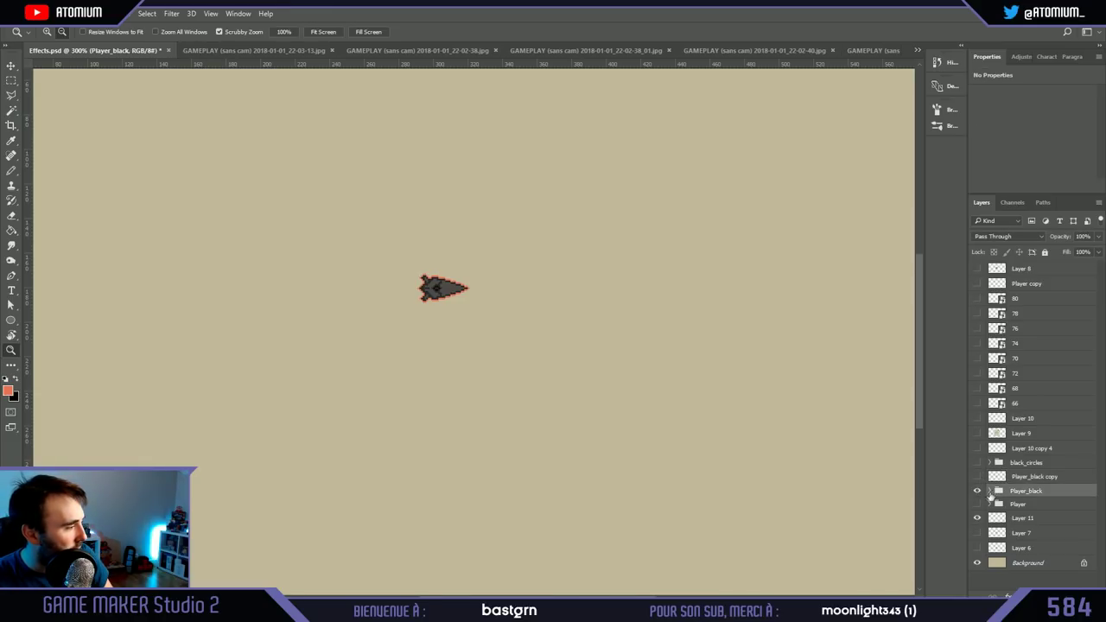
pyautogui.moveTo(977, 490); pyautogui.dragTo(985, 509)
pyautogui.click(987, 506)
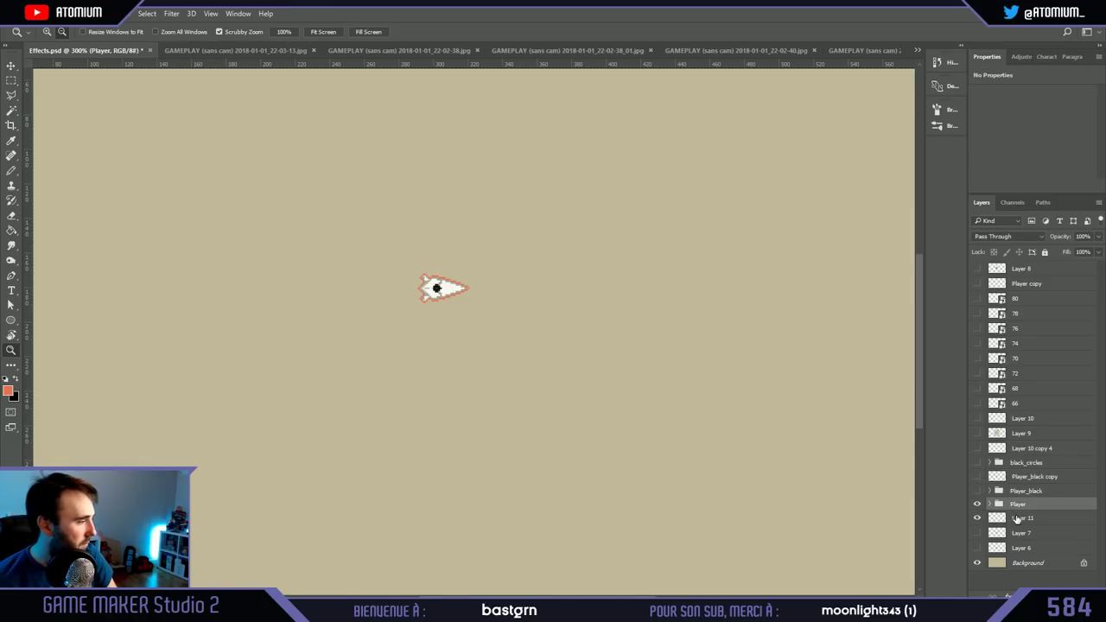
pyautogui.click(977, 518)
# Step: Expand the Player group and toggle Layer 2 and Layer 3 off and on to check which ship parts they hold
pyautogui.click(989, 504)
pyautogui.click(977, 504)
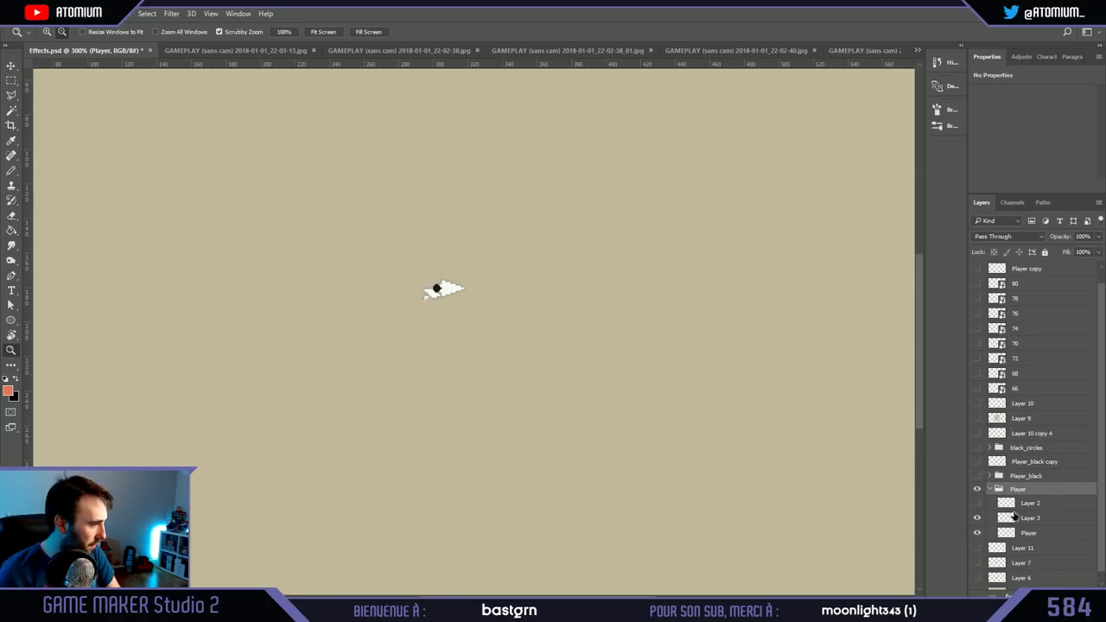
pyautogui.click(1004, 517)
pyautogui.click(977, 518)
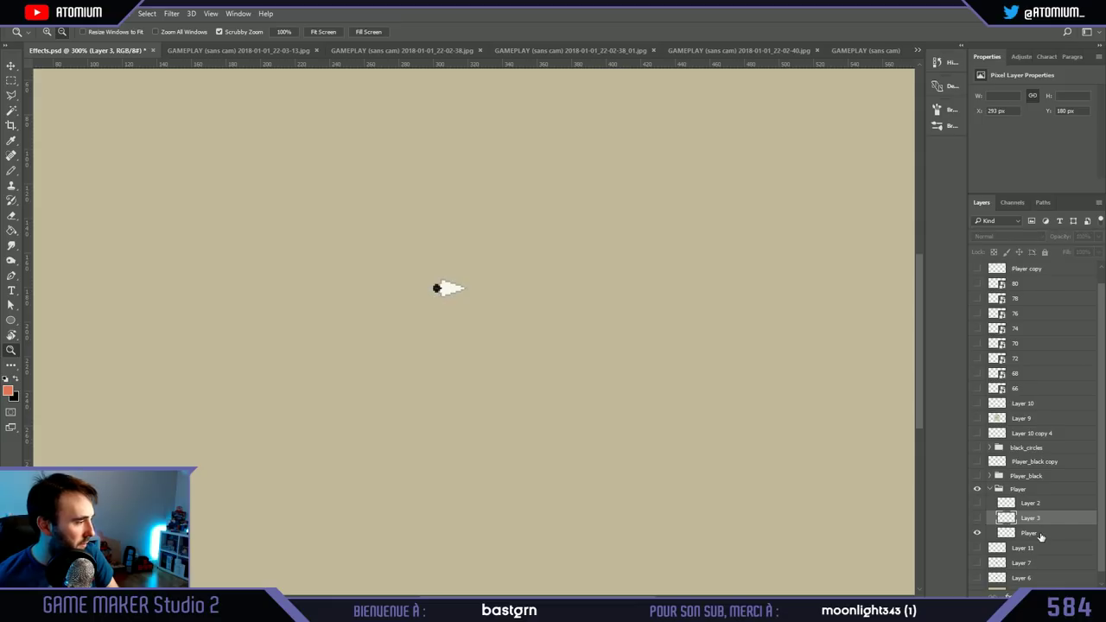
pyautogui.click(1039, 535)
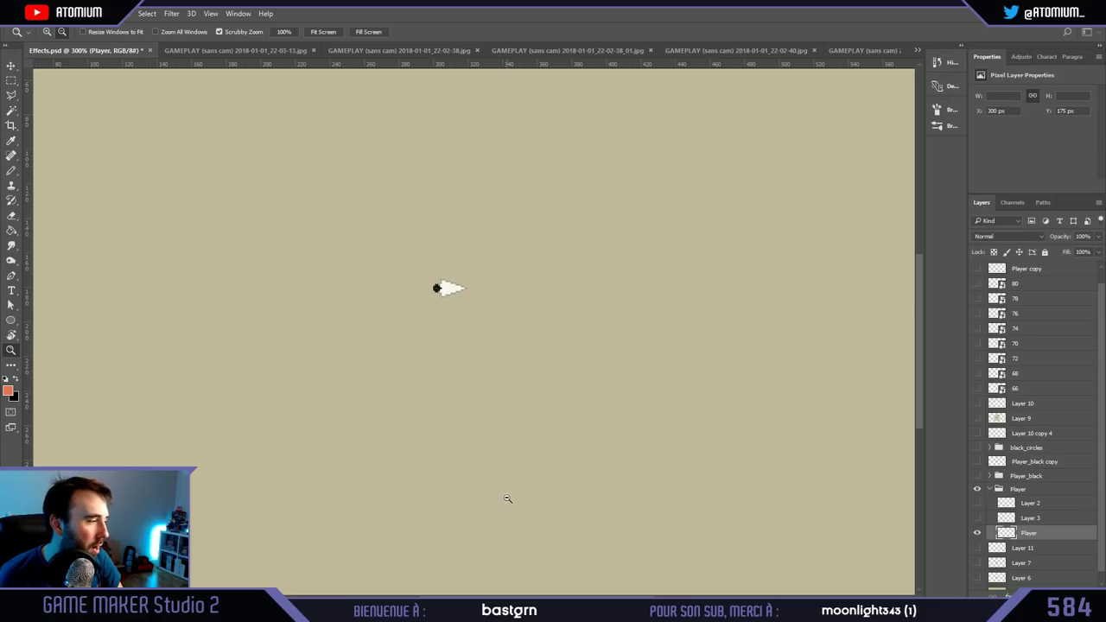
pyautogui.click(977, 518)
pyautogui.click(977, 504)
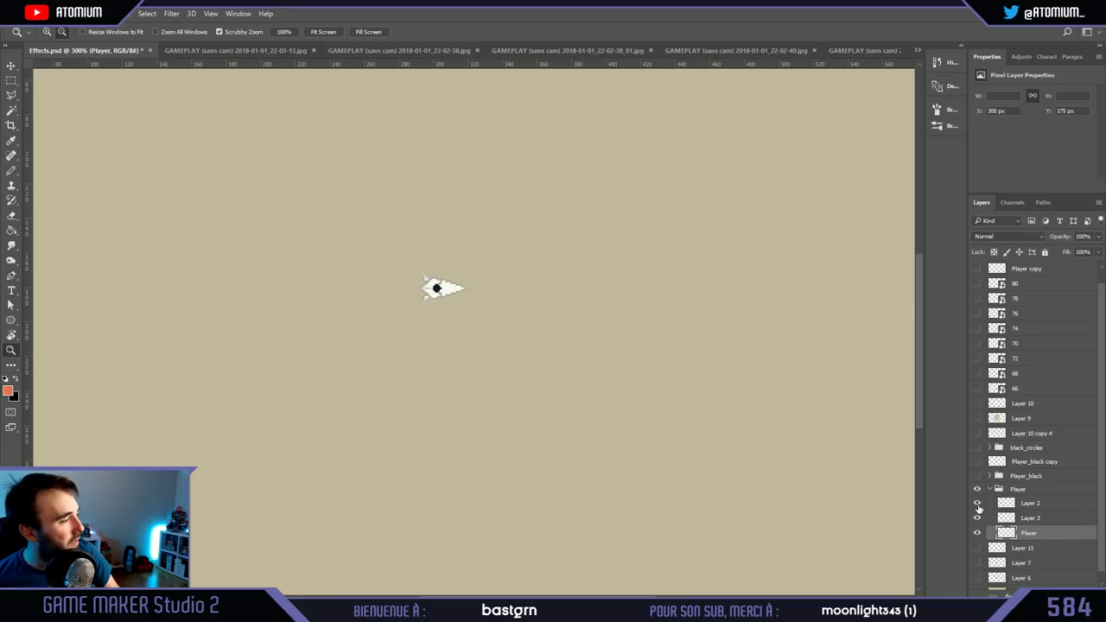
# Step: Merge duplicates of Layer 2, Layer 3 and Player inside the Player group, and load the merged ship's outline as a selection
pyautogui.click(1023, 508)
pyautogui.keyDown('shift'); pyautogui.click(1025, 534); pyautogui.keyUp('shift')
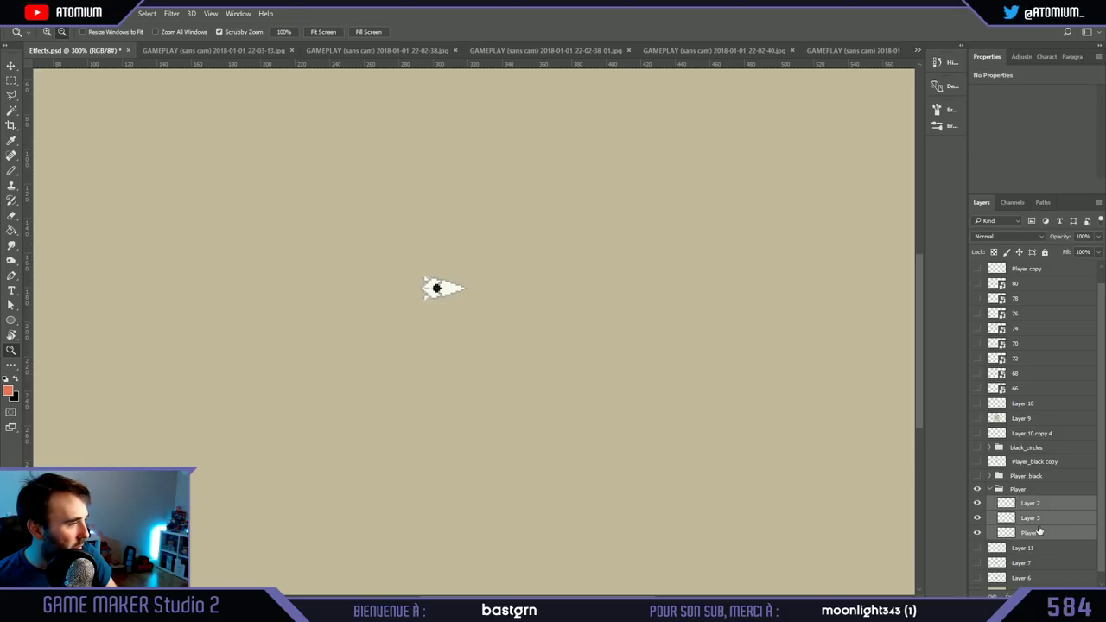
pyautogui.keyDown('ctrl'); pyautogui.click(1007, 534); pyautogui.keyUp('ctrl')
pyautogui.keyDown('ctrl'); pyautogui.click(1022, 522); pyautogui.keyUp('ctrl')
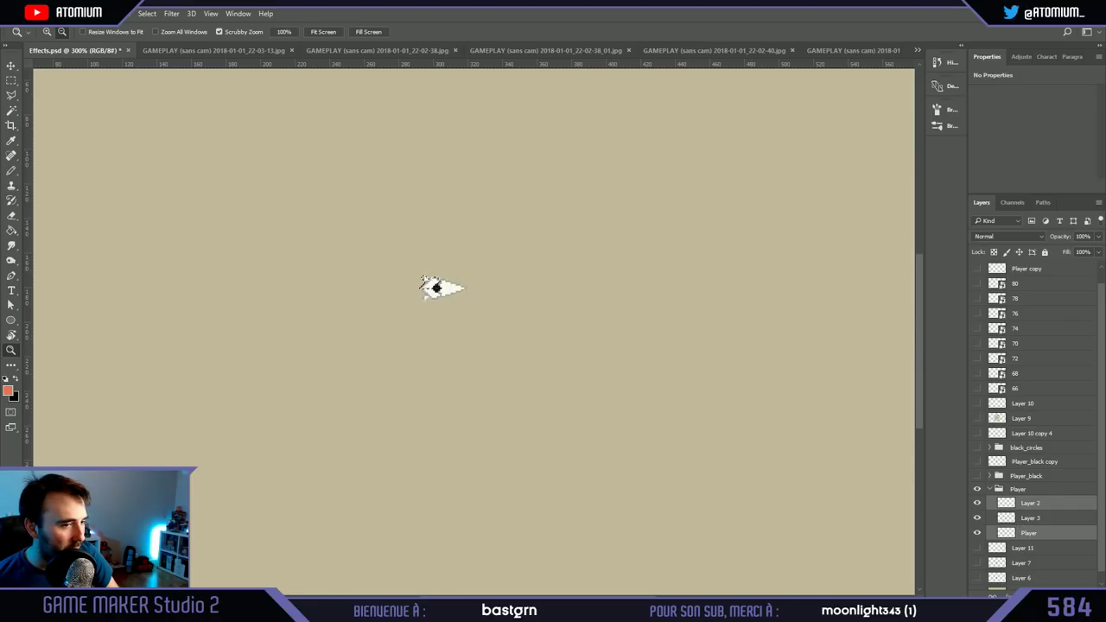
pyautogui.click(408, 223)
pyautogui.moveTo(479, 298); pyautogui.dragTo(509, 314)
pyautogui.click(11, 80)
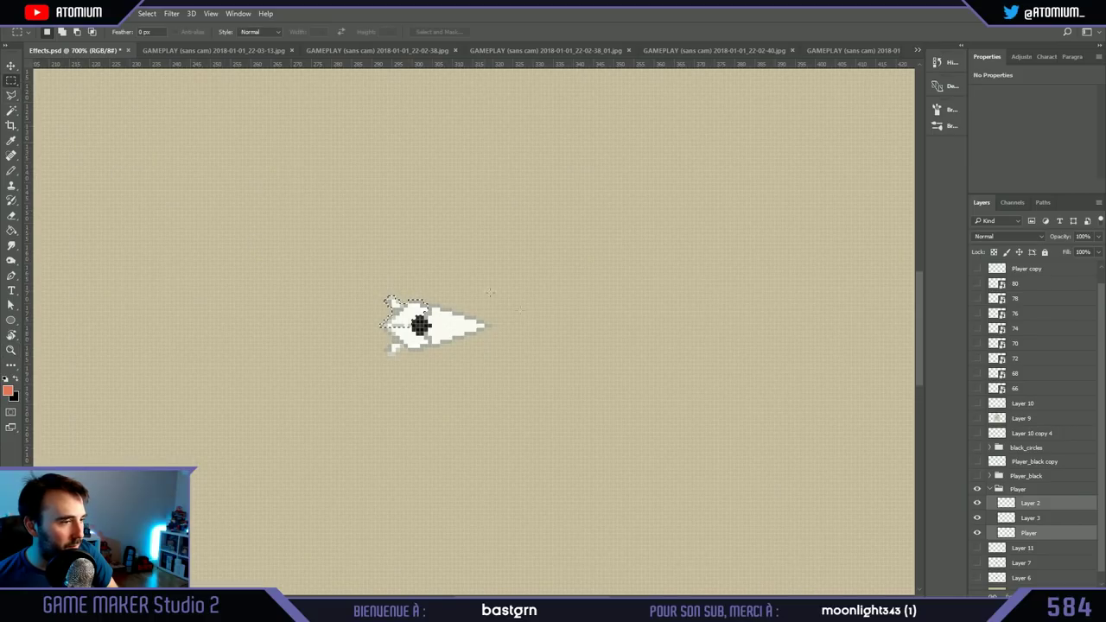
pyautogui.keyDown('ctrl'); pyautogui.click(1036, 518); pyautogui.keyUp('ctrl')
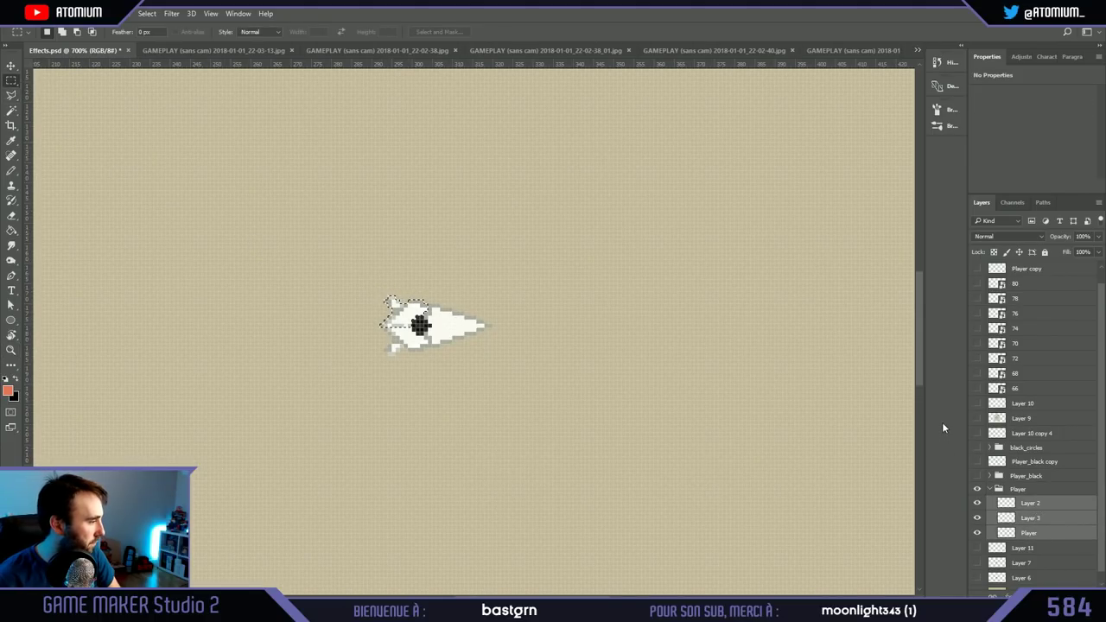
pyautogui.hotkey('ctrl', 'j')
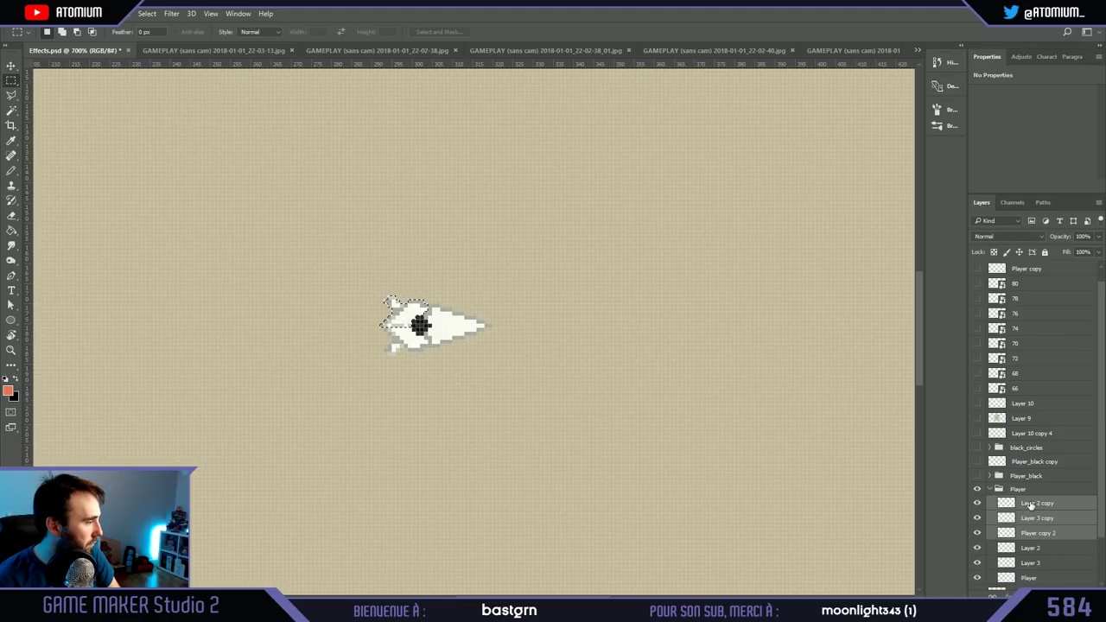
pyautogui.hotkey('ctrl', 'e')
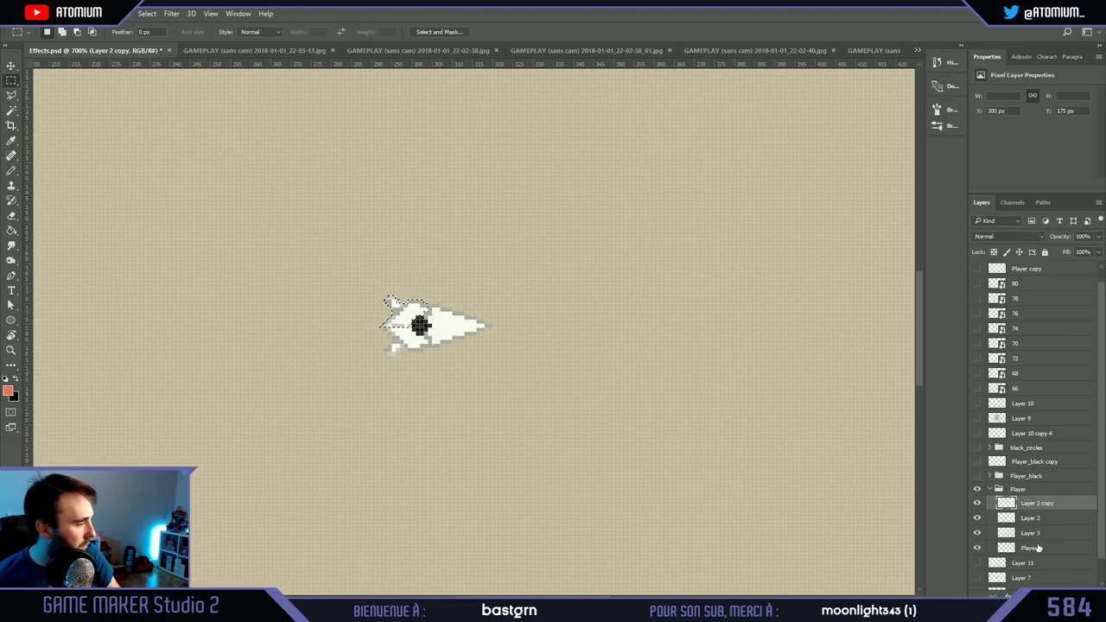
pyautogui.keyDown('ctrl'); pyautogui.click(1006, 510); pyautogui.keyUp('ctrl')
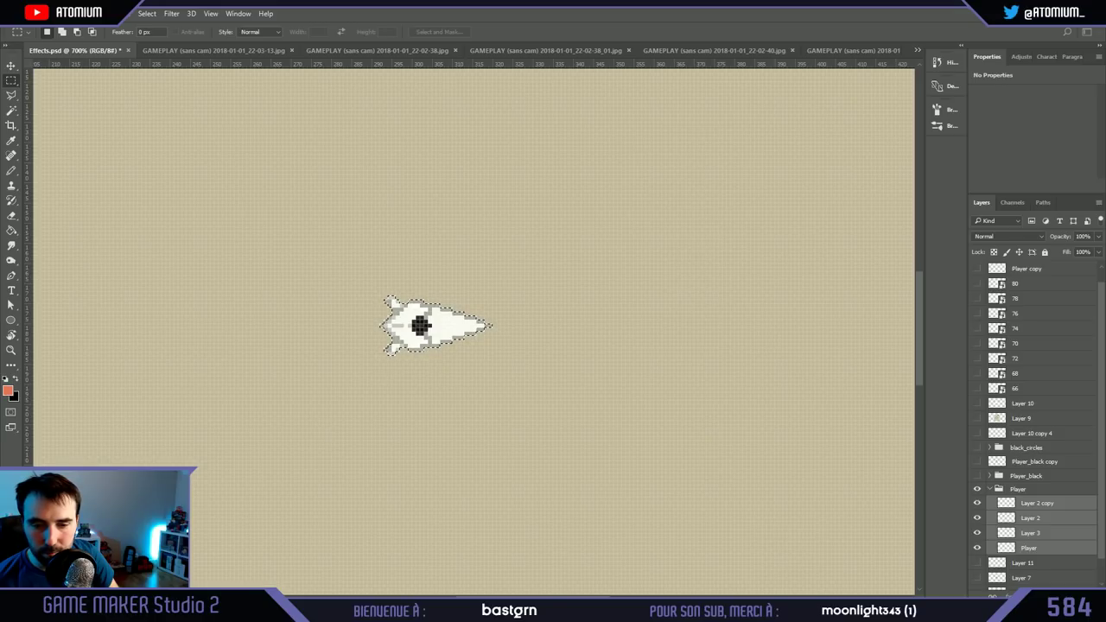
pyautogui.hotkey('ctrl', 'n')
pyautogui.press('Return')
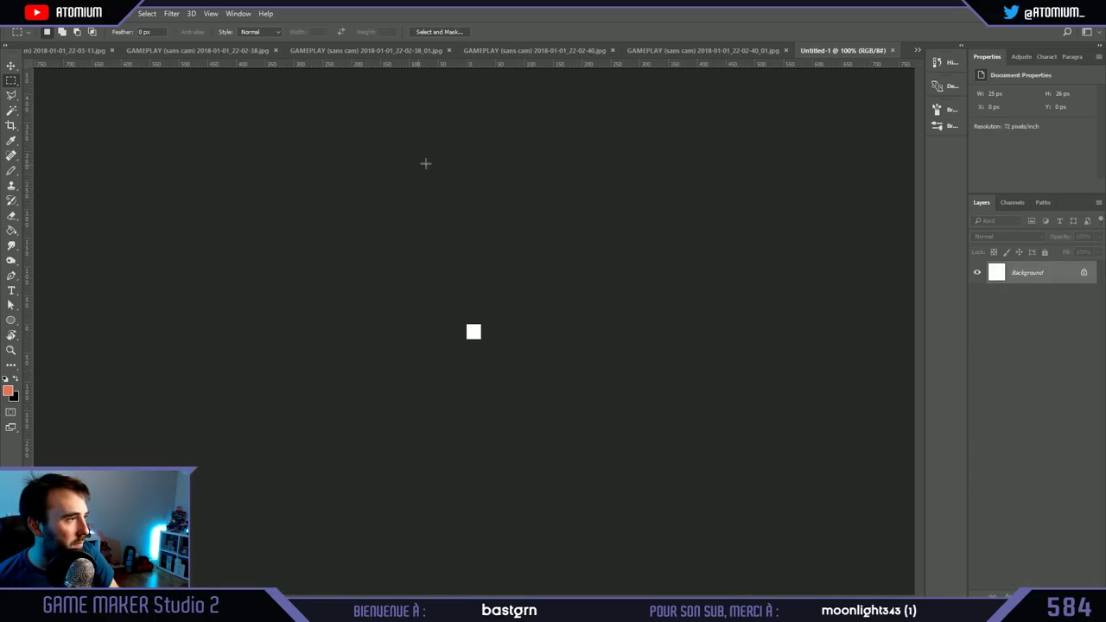
pyautogui.click(892, 51)
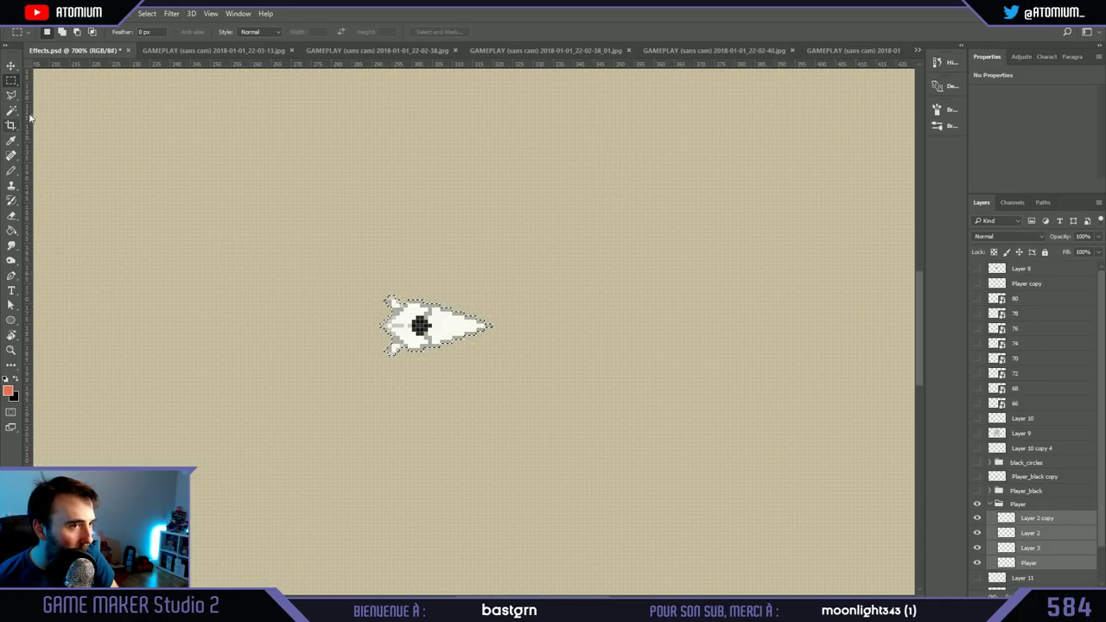
# Step: Create a new 28 × 15 px document sized to the merged ship and copy all four layers of the Player group into it
pyautogui.click(1057, 521)
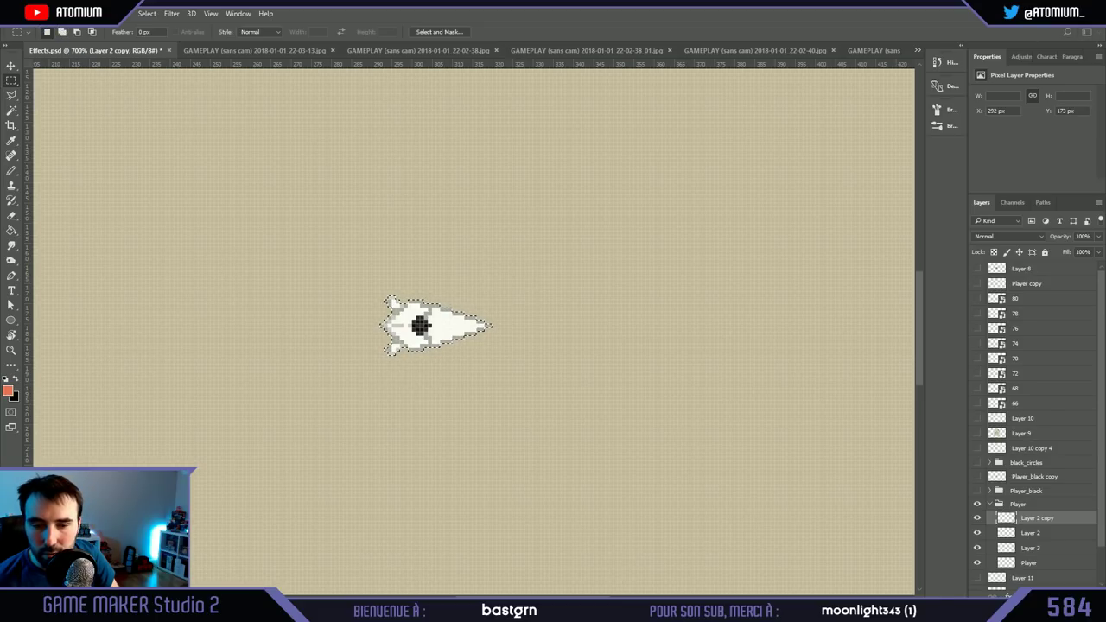
pyautogui.hotkey('ctrl', 'n')
pyautogui.press('Return')
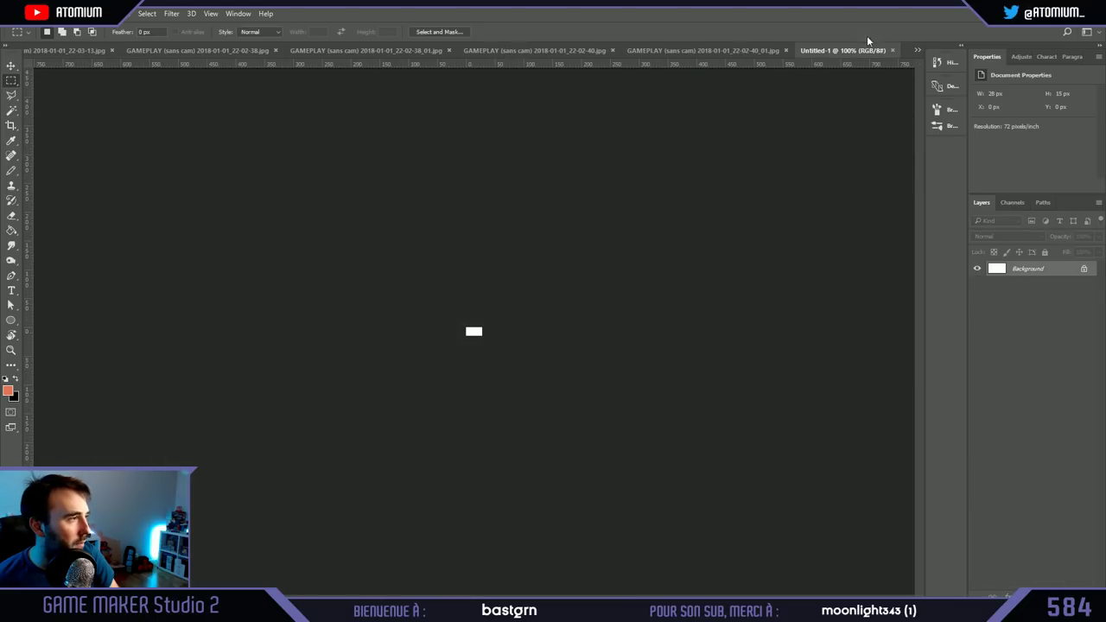
pyautogui.click(888, 50)
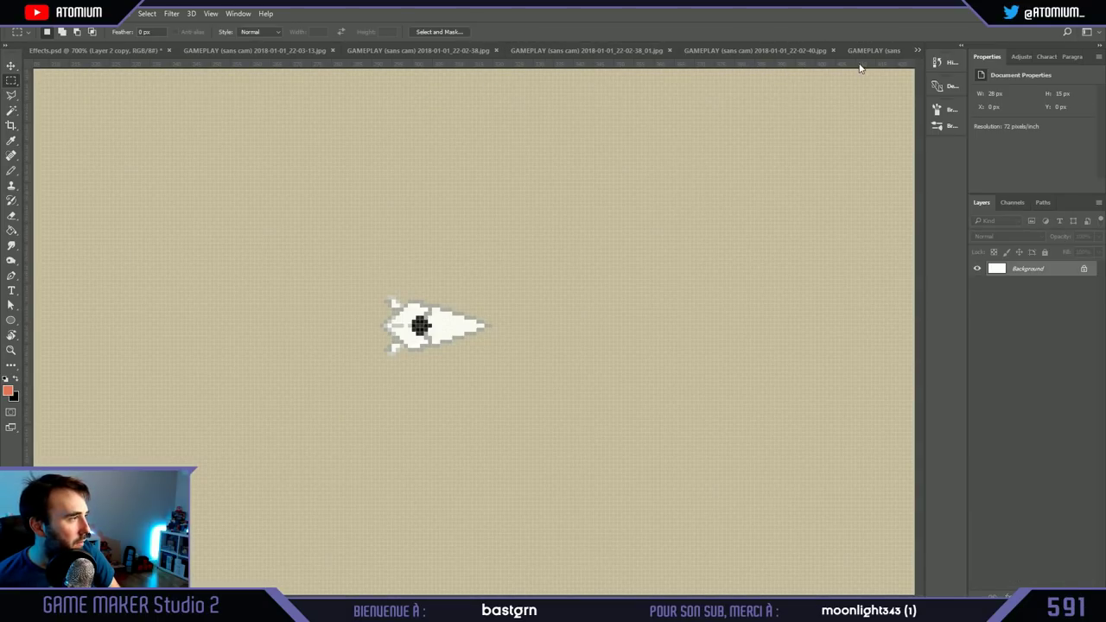
pyautogui.click(874, 50)
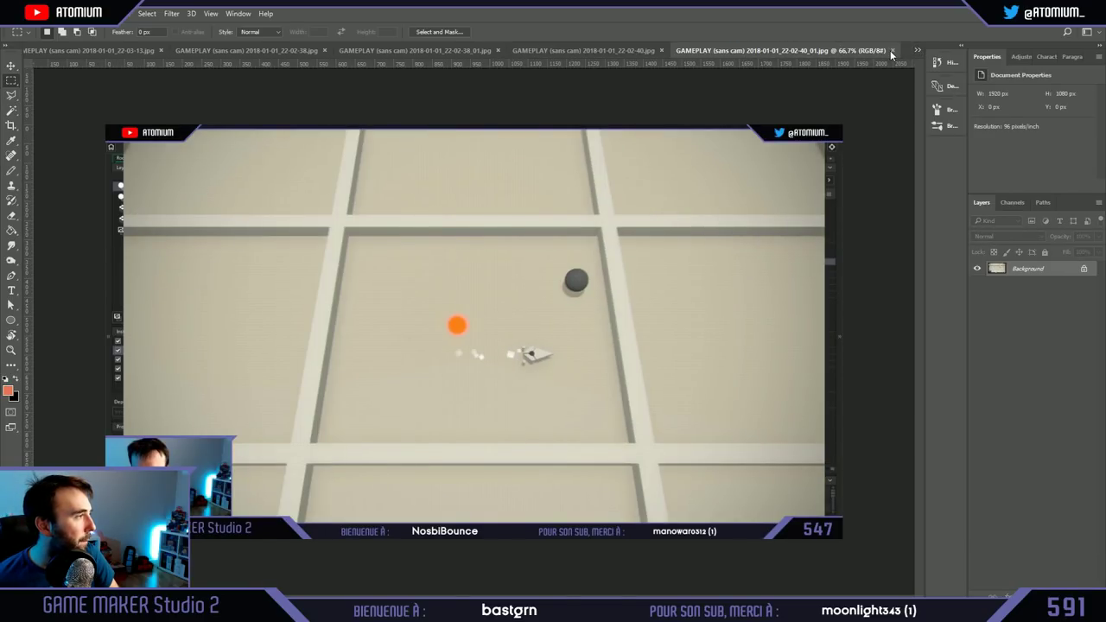
pyautogui.click(95, 50)
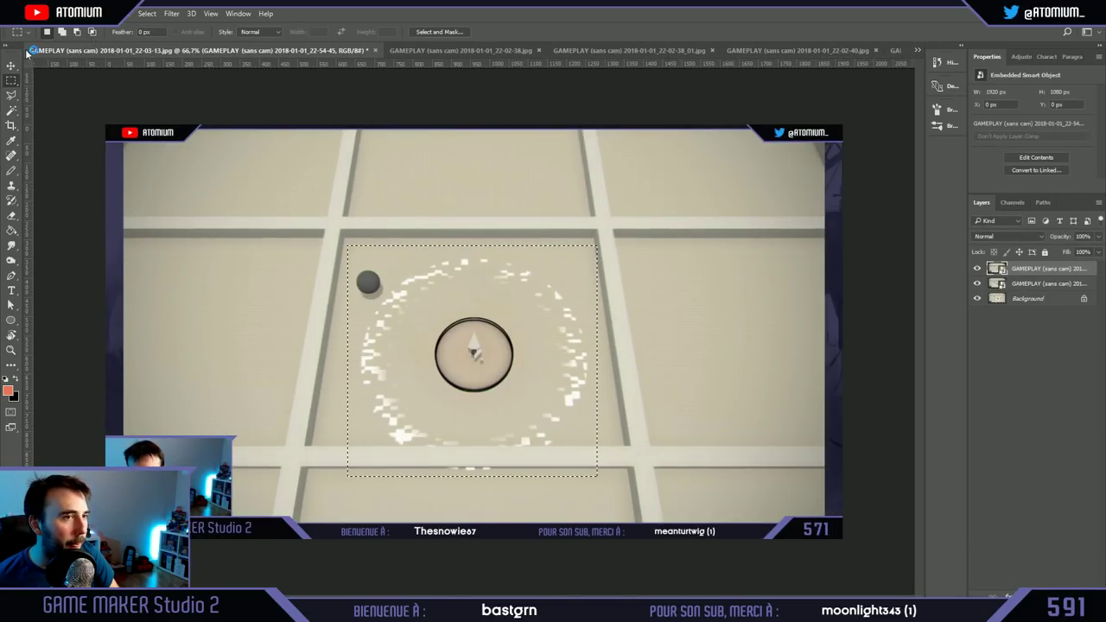
pyautogui.click(917, 50)
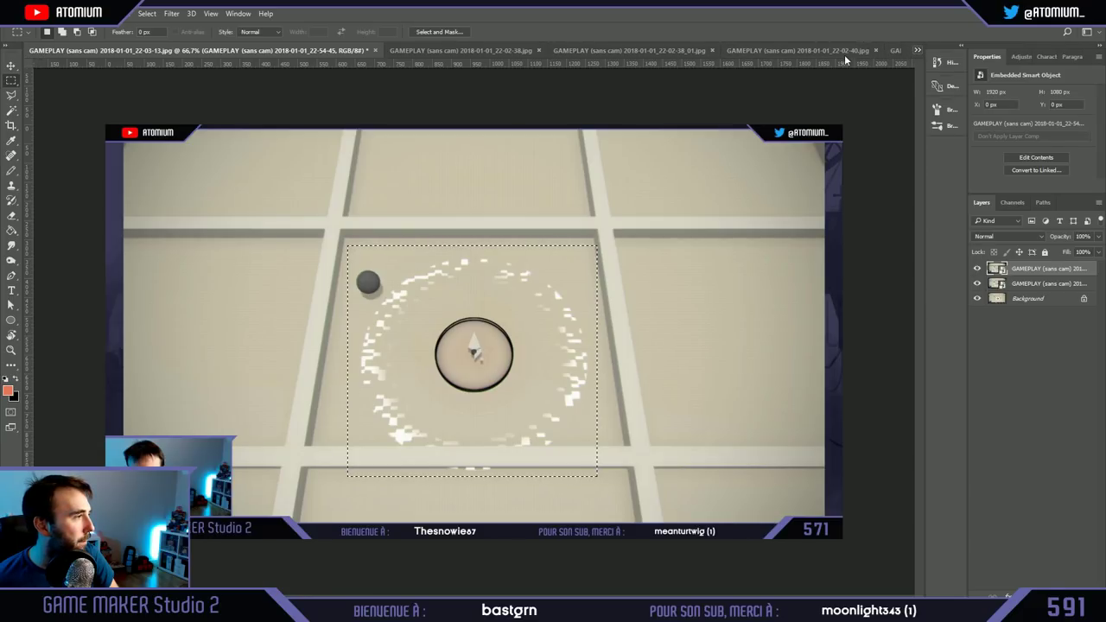
pyautogui.click(845, 62)
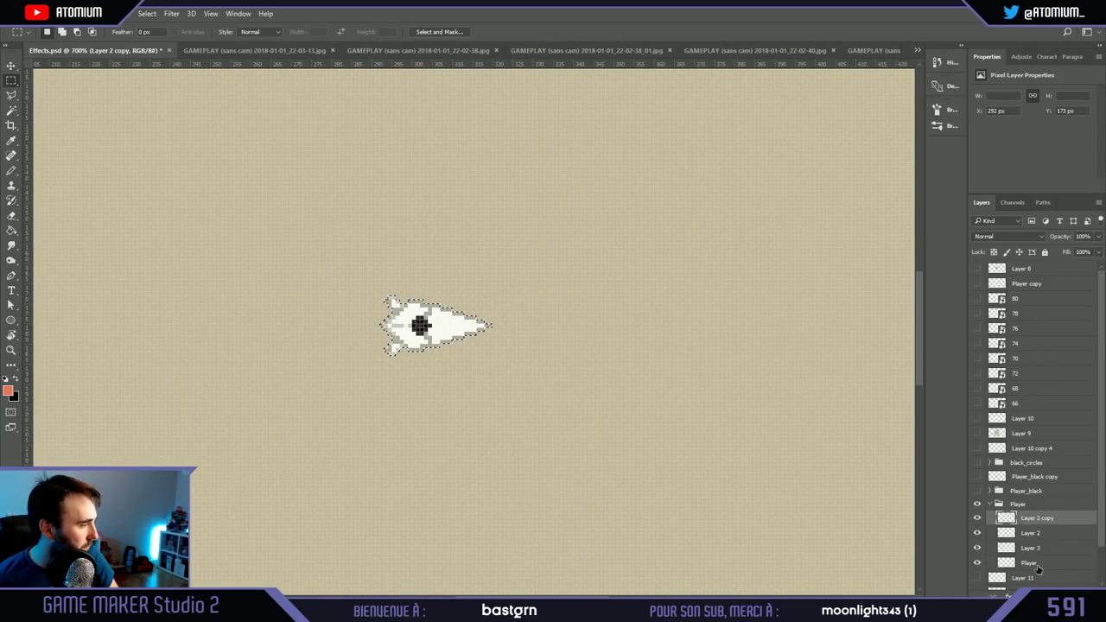
pyautogui.keyDown('shift'); pyautogui.click(1036, 563); pyautogui.keyUp('shift')
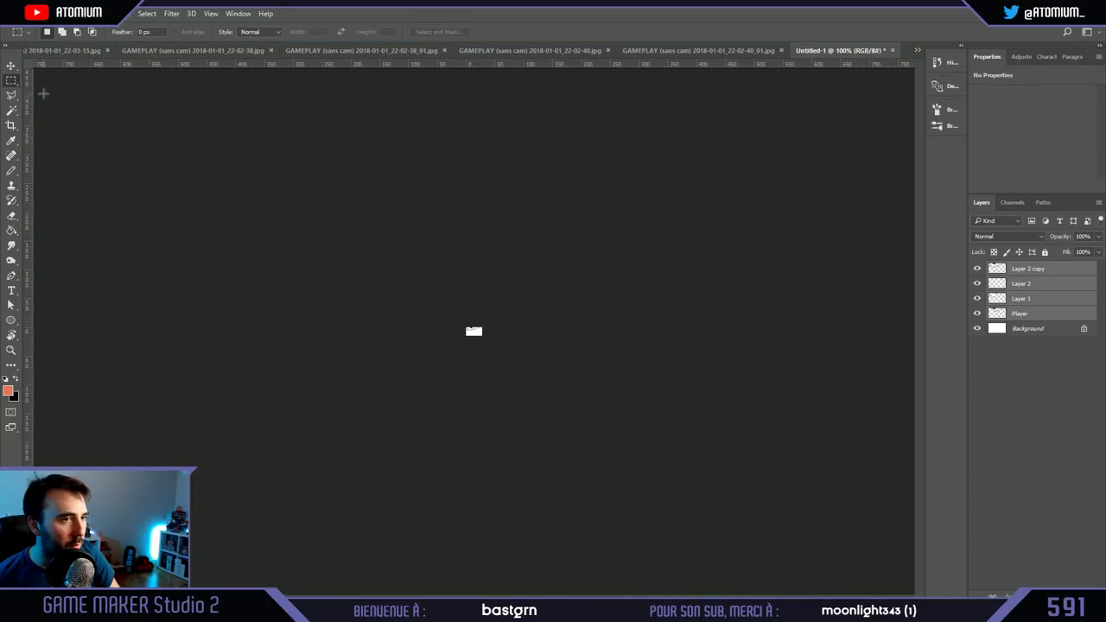
# Step: Hide the new document's Background layer and reposition the four ship layers together to fit the canvas
pyautogui.click(977, 329)
pyautogui.click(11, 350)
pyautogui.moveTo(553, 355); pyautogui.dragTo(605, 355)
pyautogui.hotkey('ctrl', 't')
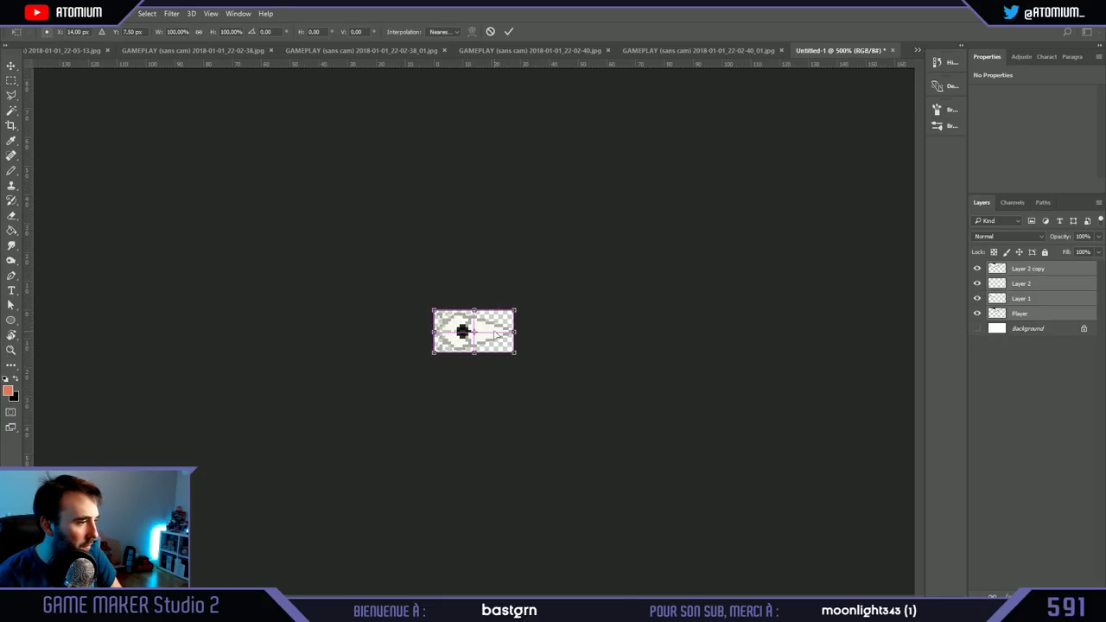
pyautogui.press('Return')
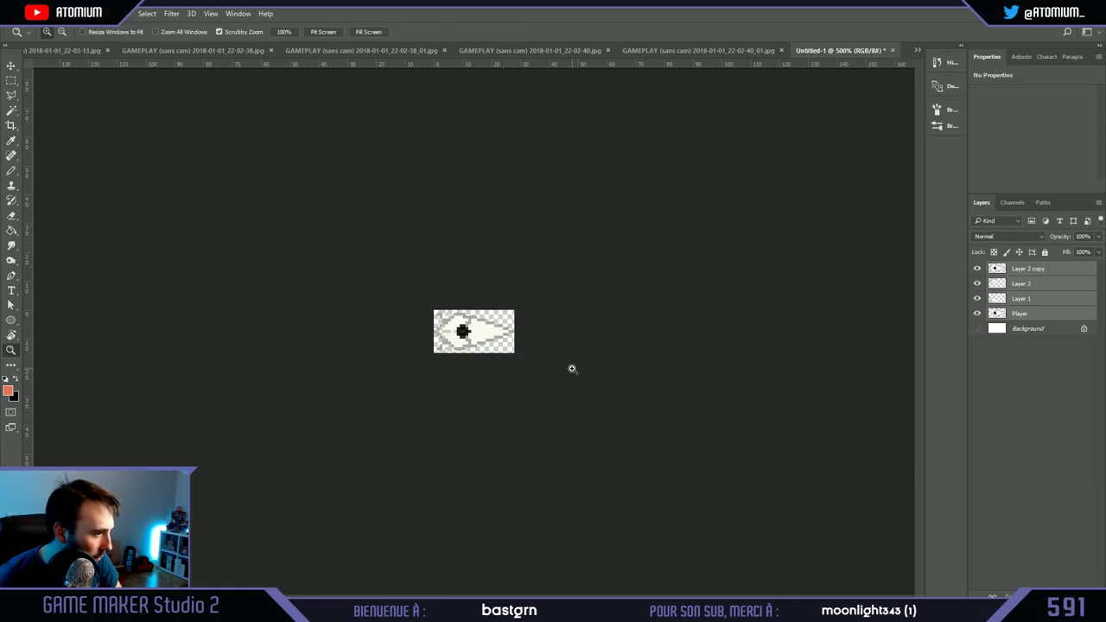
pyautogui.moveTo(485, 333); pyautogui.dragTo(485, 331)
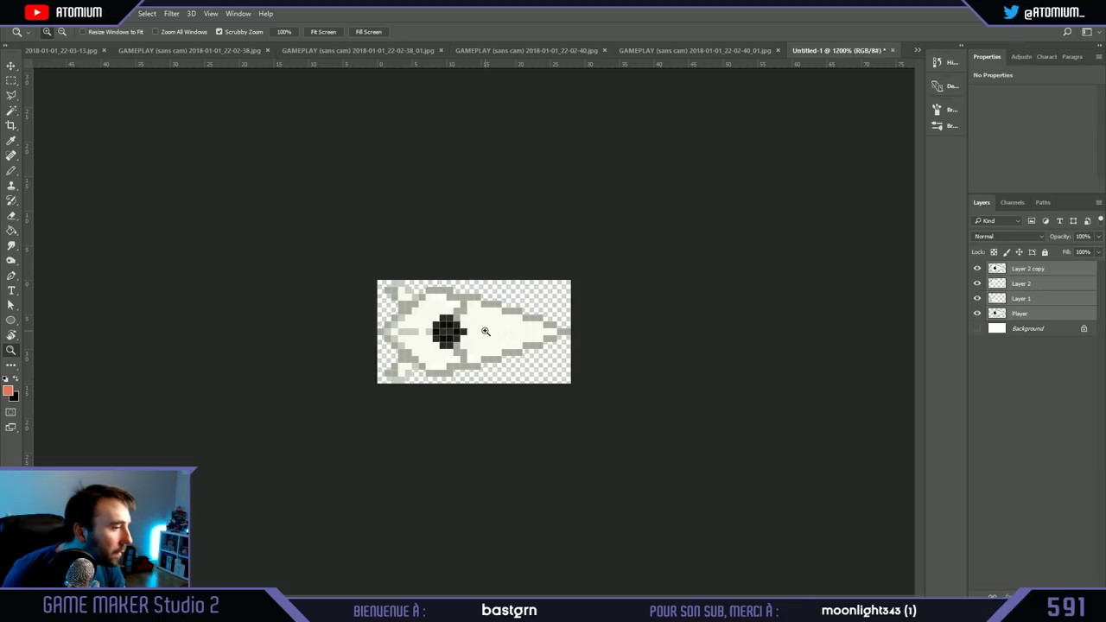
# Step: Isolate the Player layer by hiding Layer 2 copy, Layer 2 and Layer 1, and show Layer 1 again beside it
pyautogui.click(977, 269)
pyautogui.click(977, 298)
pyautogui.click(977, 284)
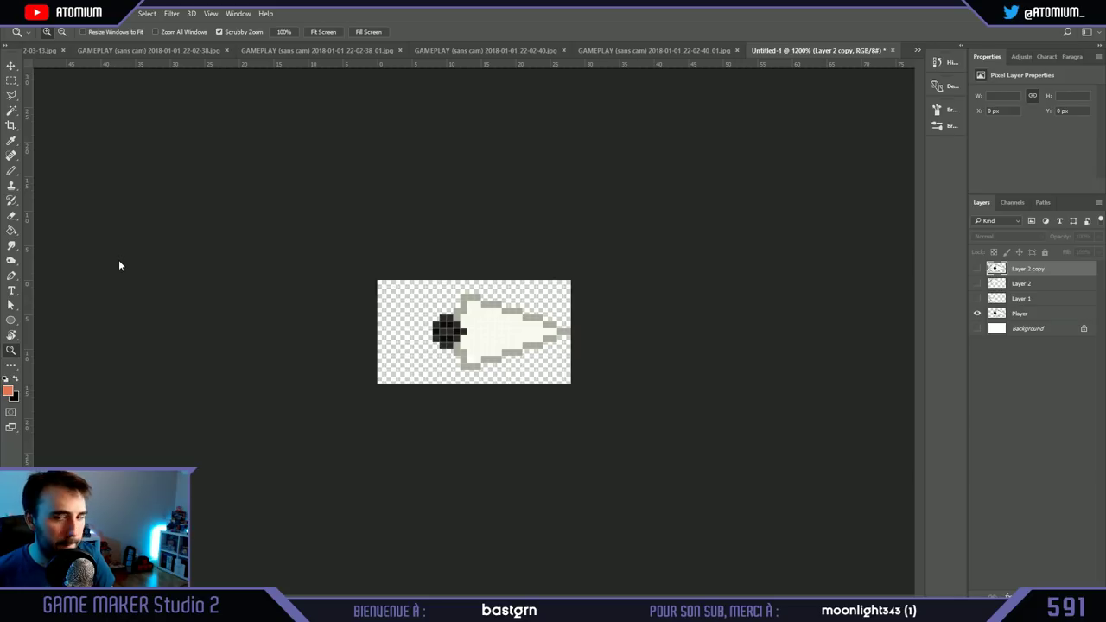
pyautogui.click(977, 298)
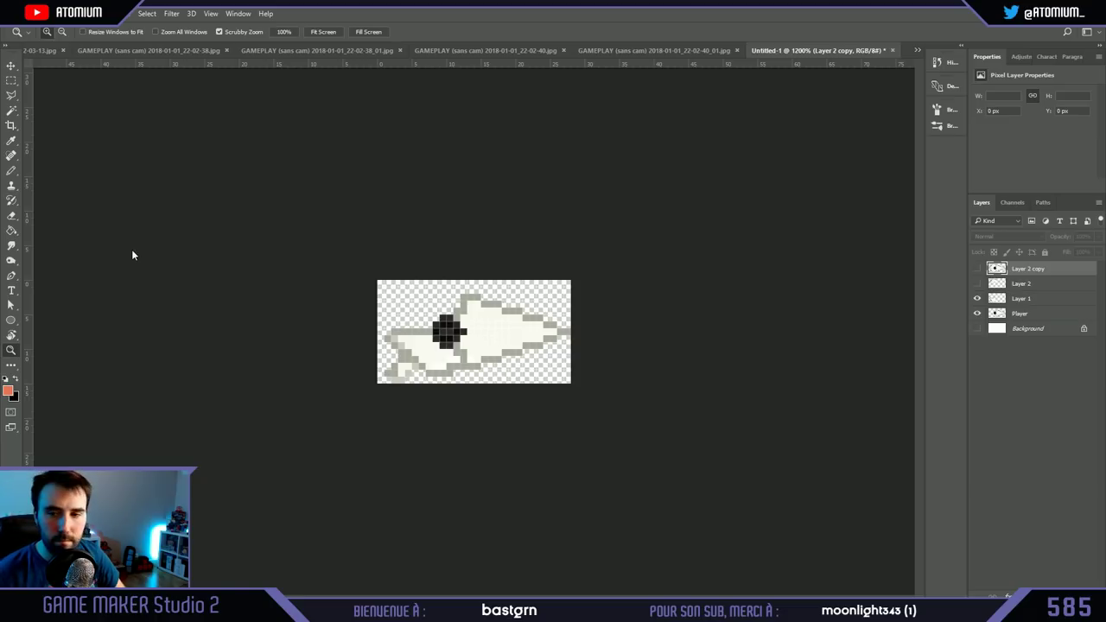
# Step: Show Layer 2 in the ship document, and in Effects.psd show the Player_black group and expand it to its layers
pyautogui.click(977, 283)
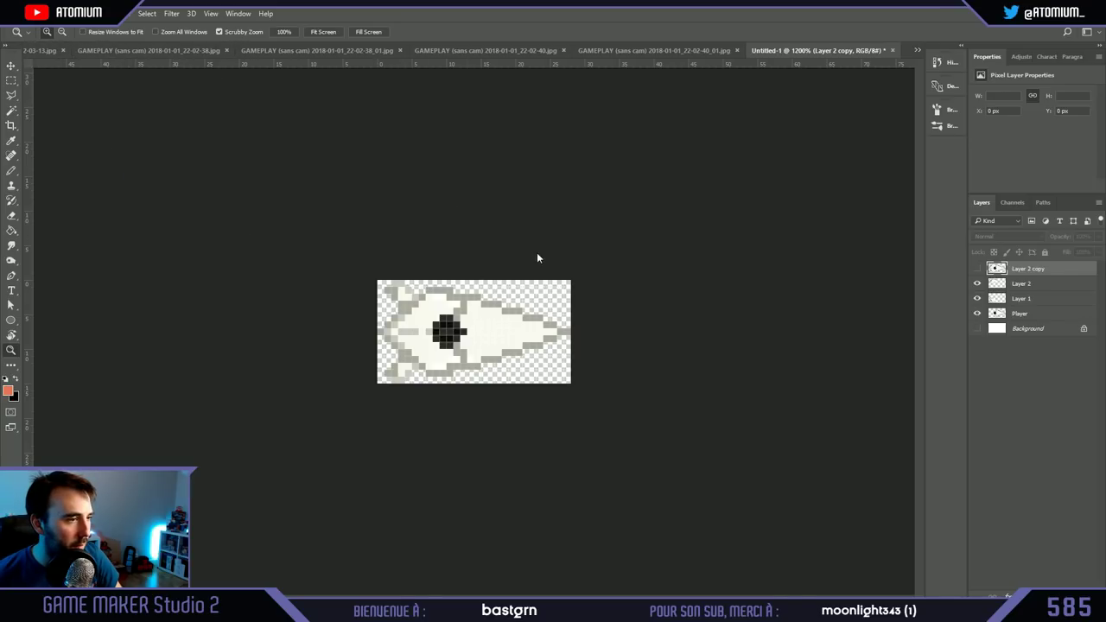
pyautogui.click(657, 50)
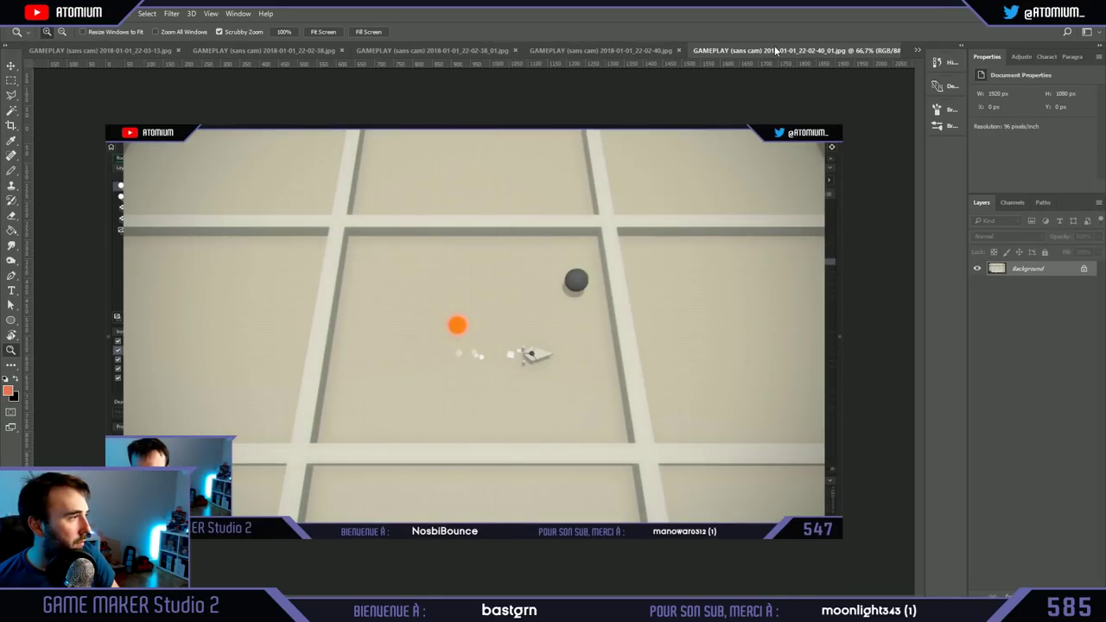
pyautogui.click(918, 51)
pyautogui.click(808, 60)
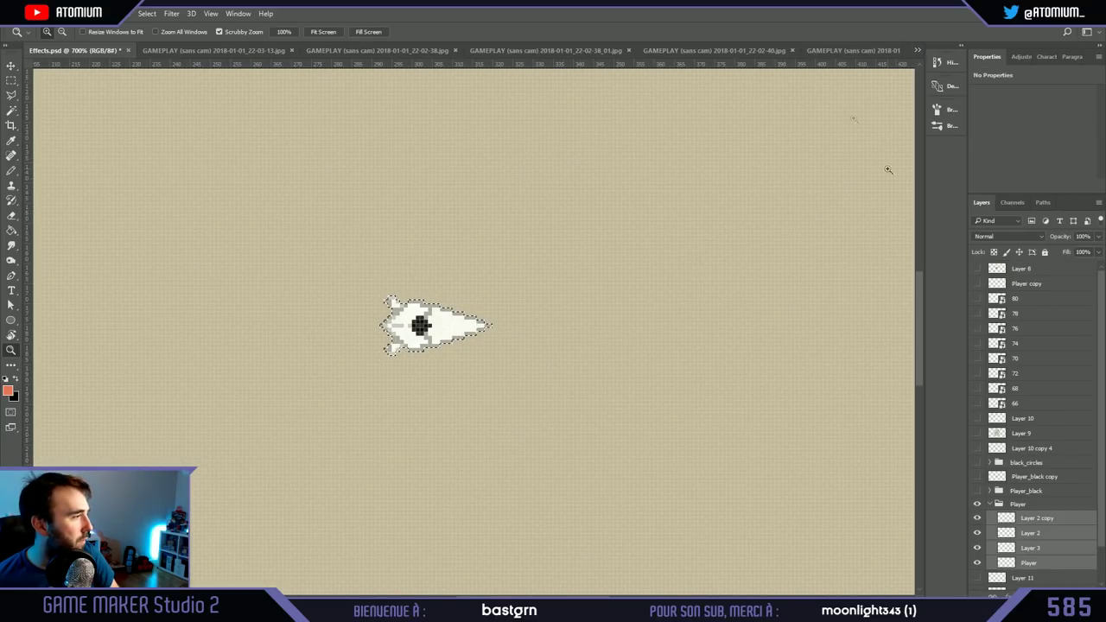
pyautogui.click(989, 504)
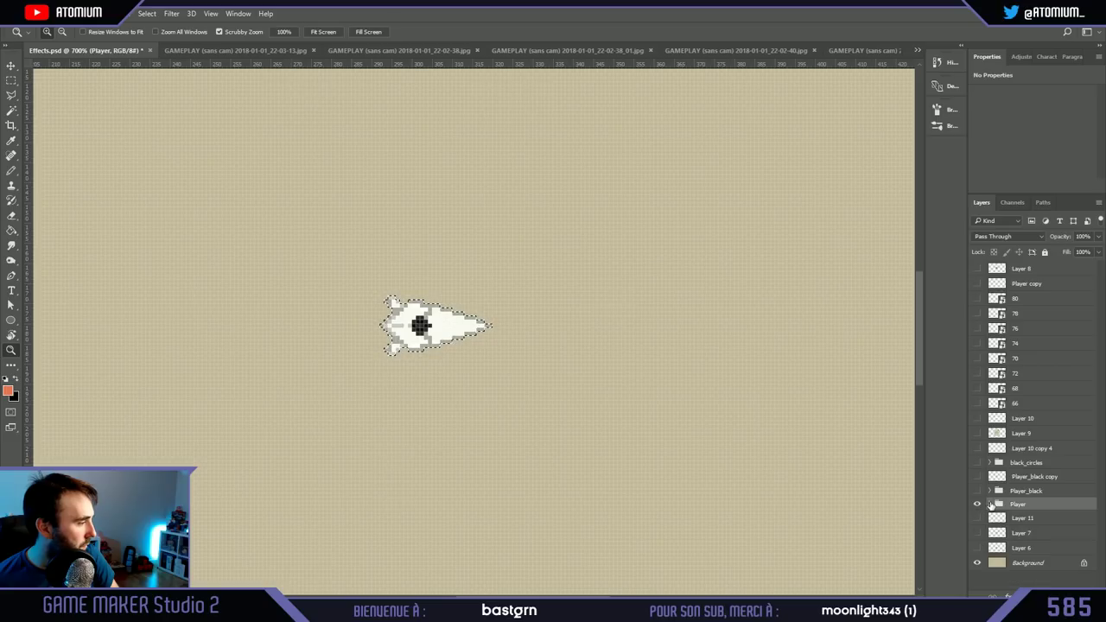
pyautogui.click(977, 491)
pyautogui.click(989, 491)
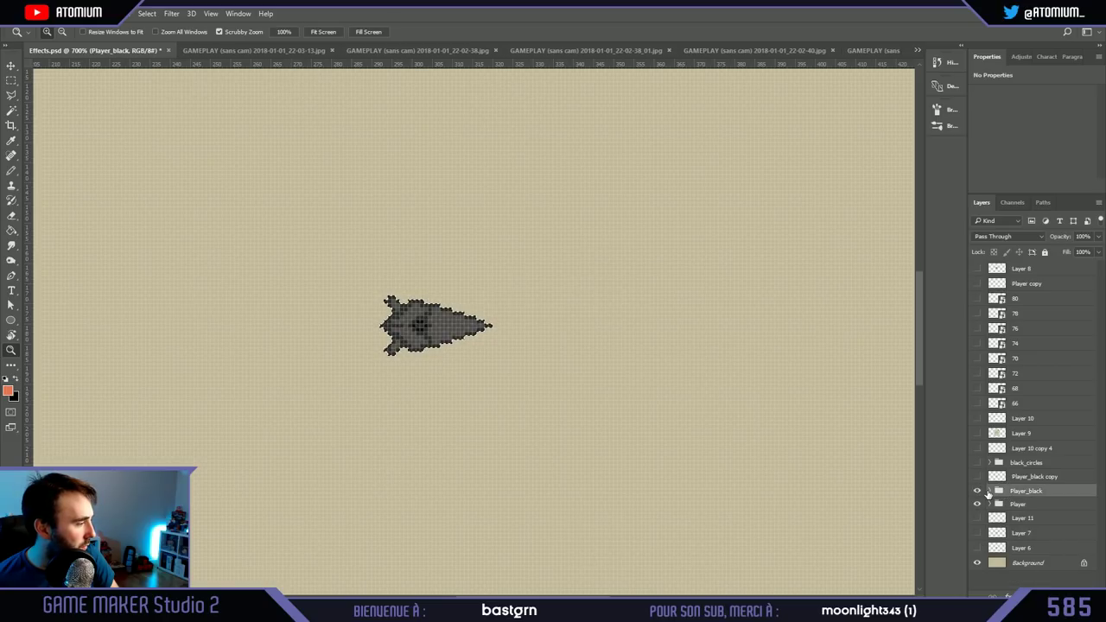
pyautogui.click(989, 491)
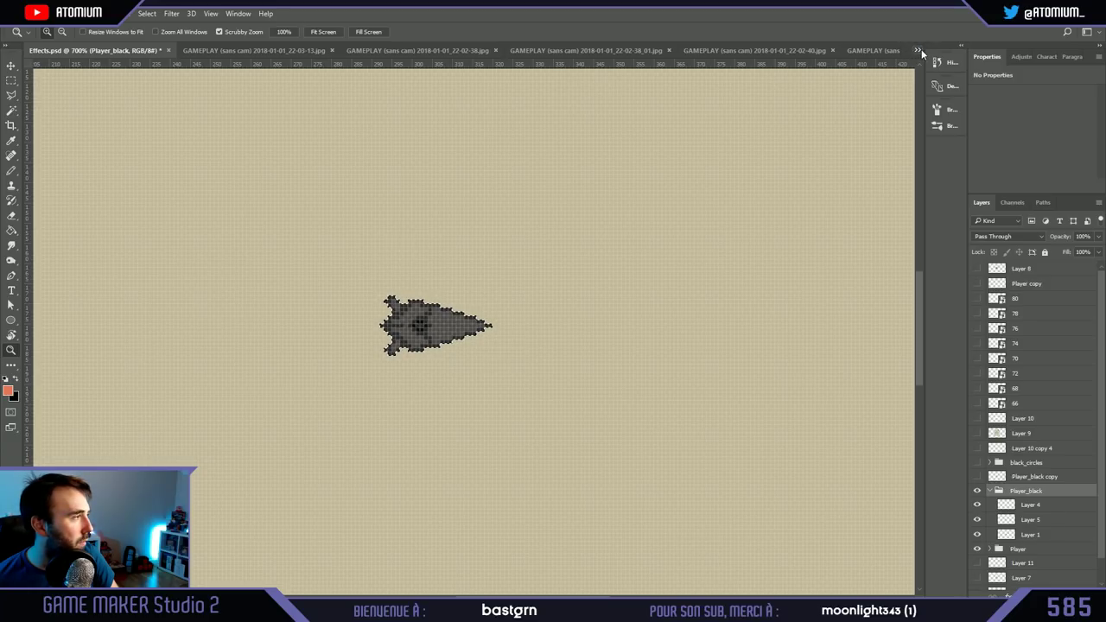
# Step: Copy Layer 4, Layer 5 and Layer 1 of the Player_black group from Effects.psd into the Untitled-1 ship document
pyautogui.hotkey('ctrl', 'shift', 'Tab')
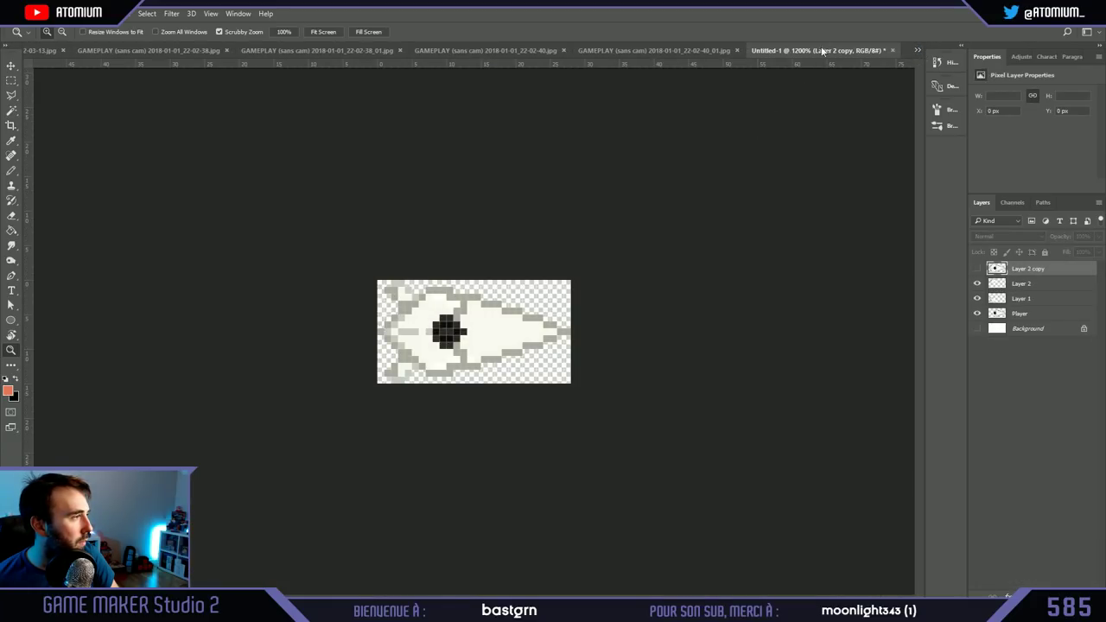
pyautogui.moveTo(822, 52); pyautogui.dragTo(344, 161)
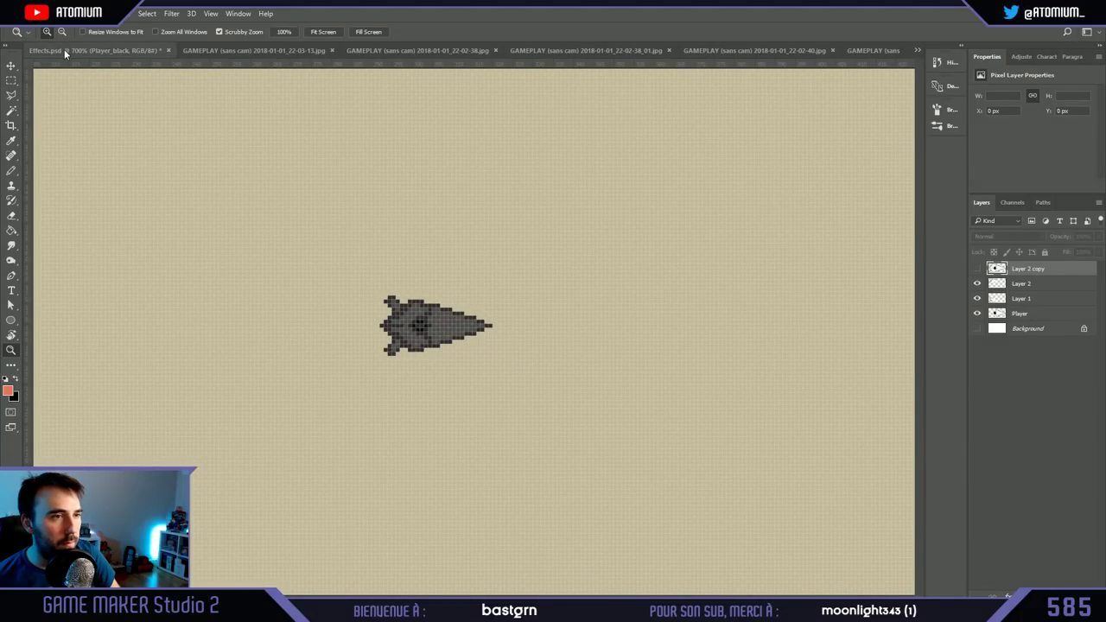
pyautogui.click(64, 49)
pyautogui.click(1030, 505)
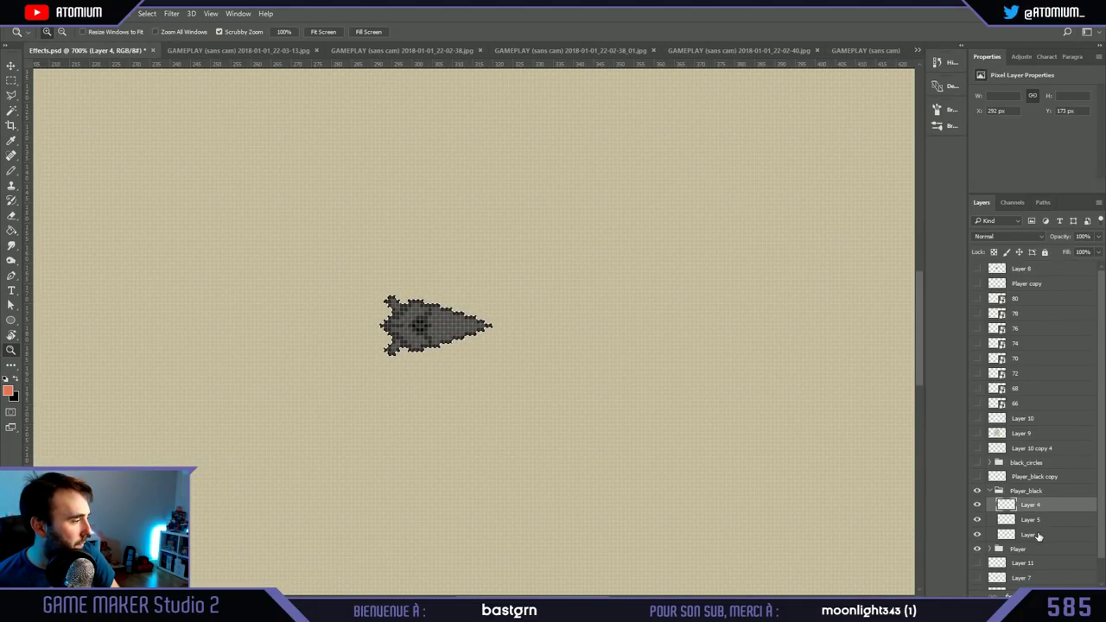
pyautogui.keyDown('shift'); pyautogui.click(1037, 534); pyautogui.keyUp('shift')
pyautogui.hotkey('ctrl', 'Tab')
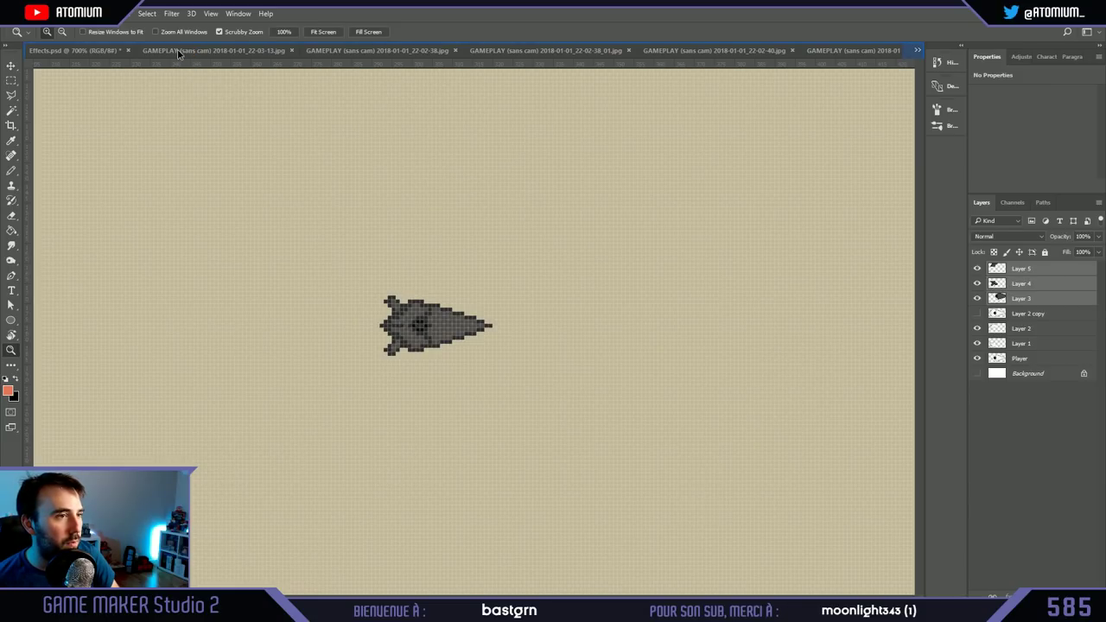
# Step: Move the three copied dark ship layers together so they fit the 28 × 15 px canvas
pyautogui.hotkey('ctrl', 't')
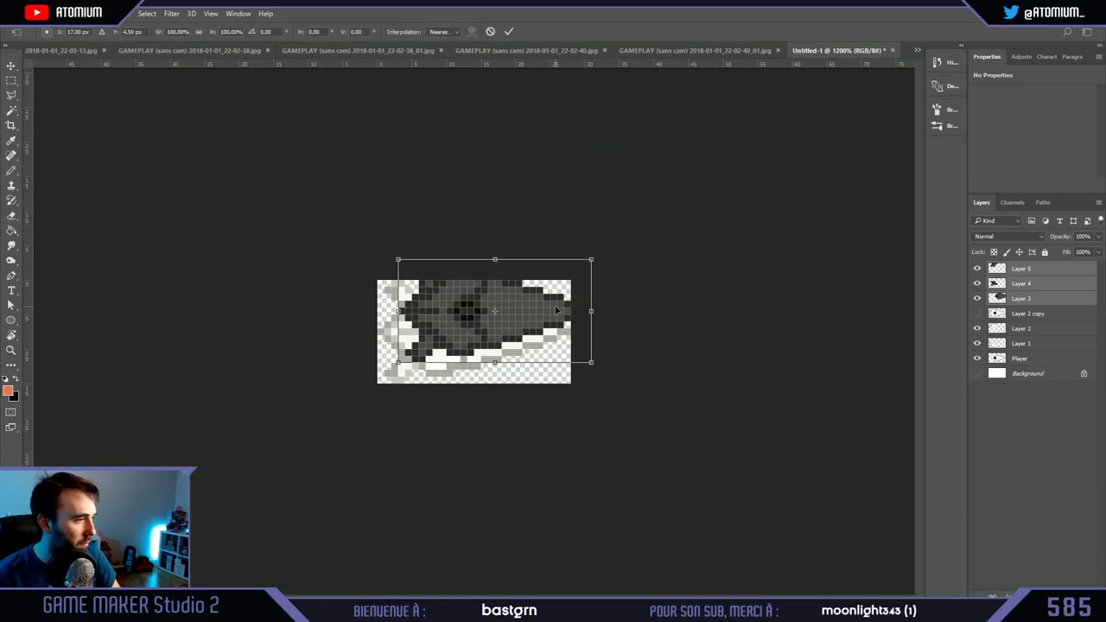
pyautogui.moveTo(558, 311); pyautogui.dragTo(558, 332)
pyautogui.press('Left')
pyautogui.press('Return')
pyautogui.press('z')
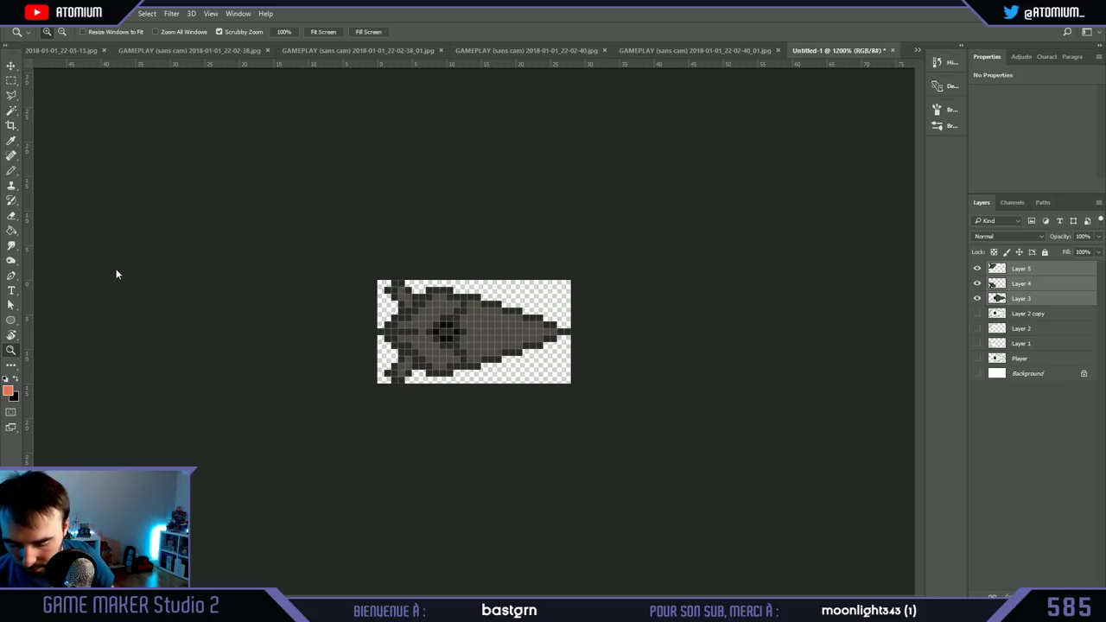
# Step: Hide Layer 5 and Layer 4 so that only the dark ship body on Layer 3 is shown
pyautogui.click(977, 268)
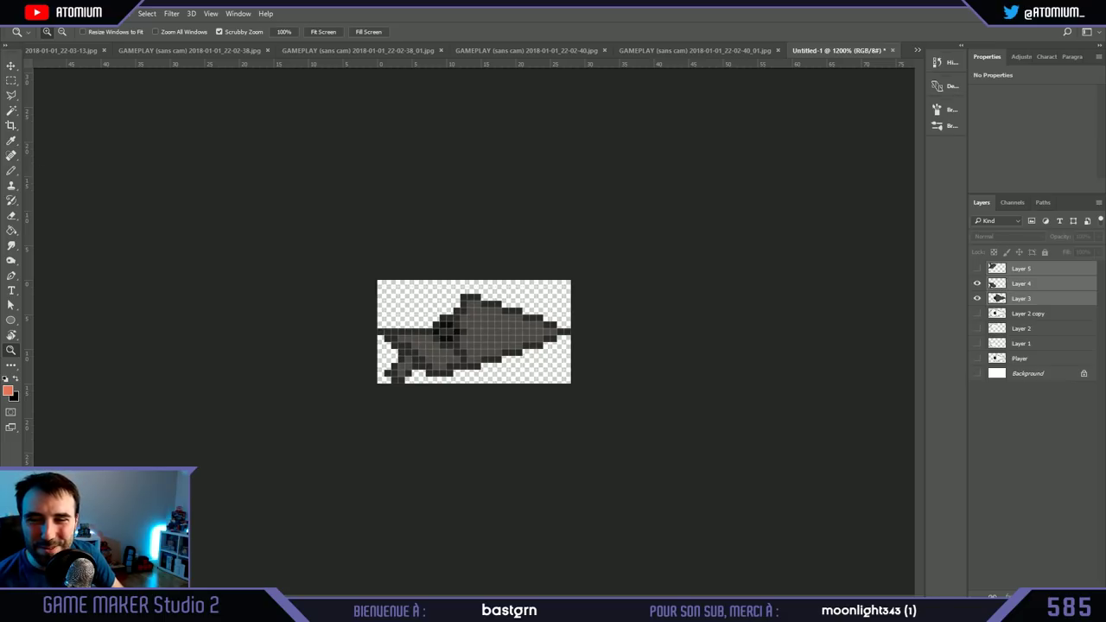
pyautogui.click(977, 283)
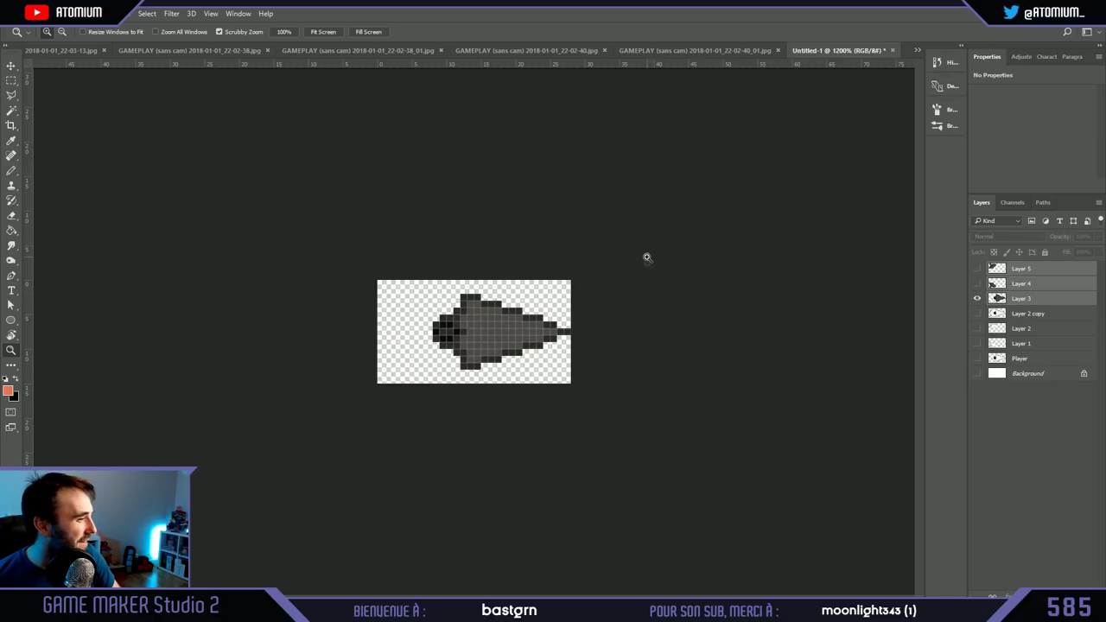
pyautogui.click(557, 319)
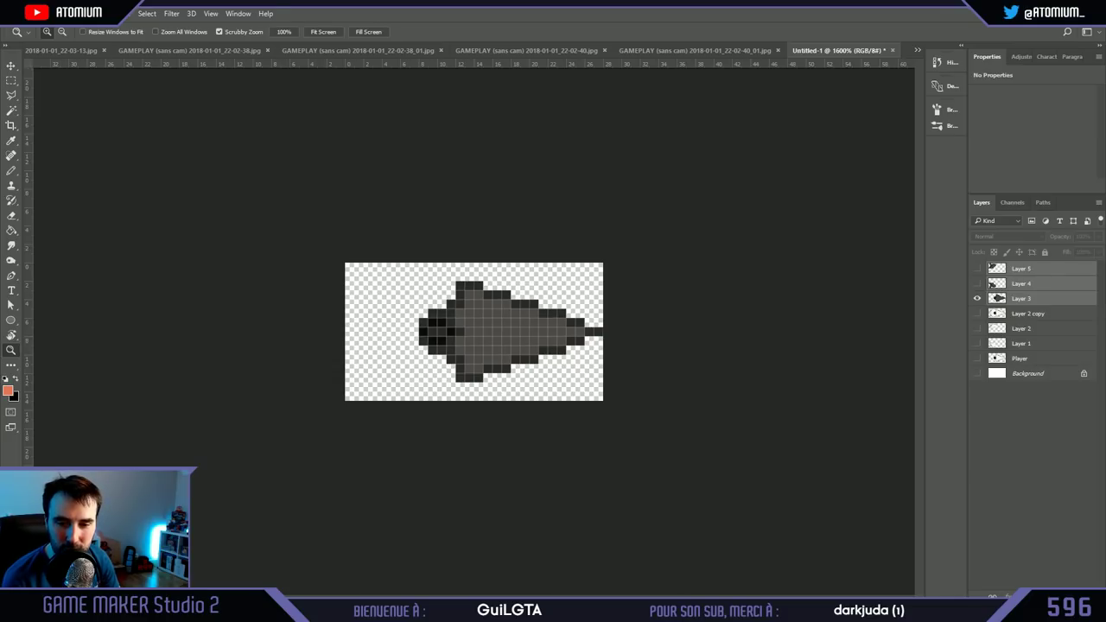
# Step: Switch to the game and launch Jeu de piratage 01 from the arcade access point list
pyautogui.hotkey('alt', 'Tab')
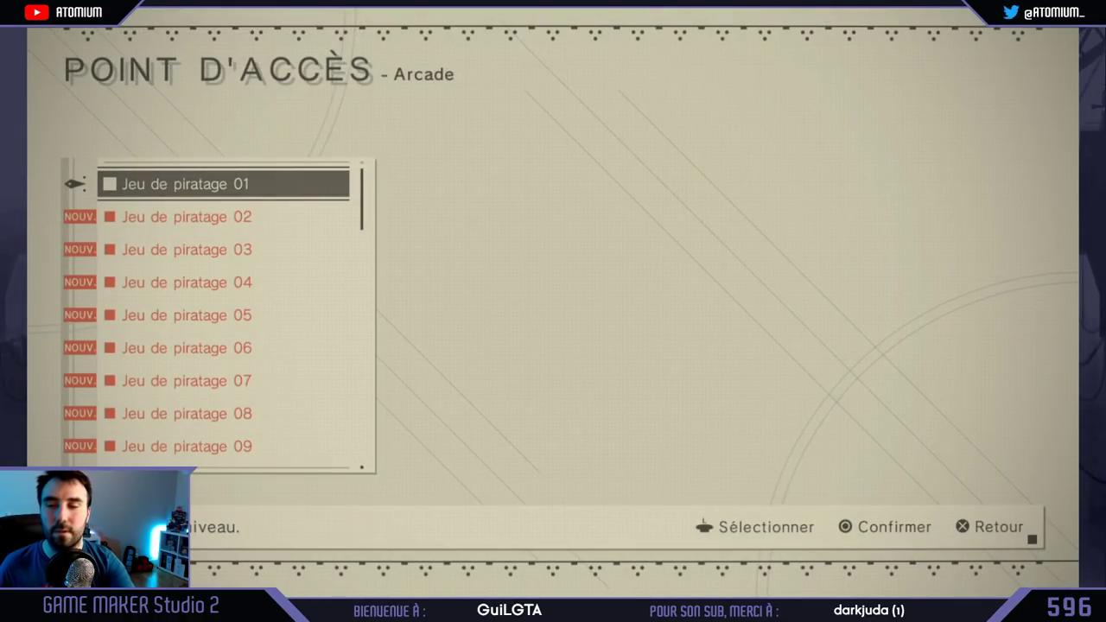
pyautogui.press('Return')
pyautogui.press('Left')
pyautogui.press('Return')
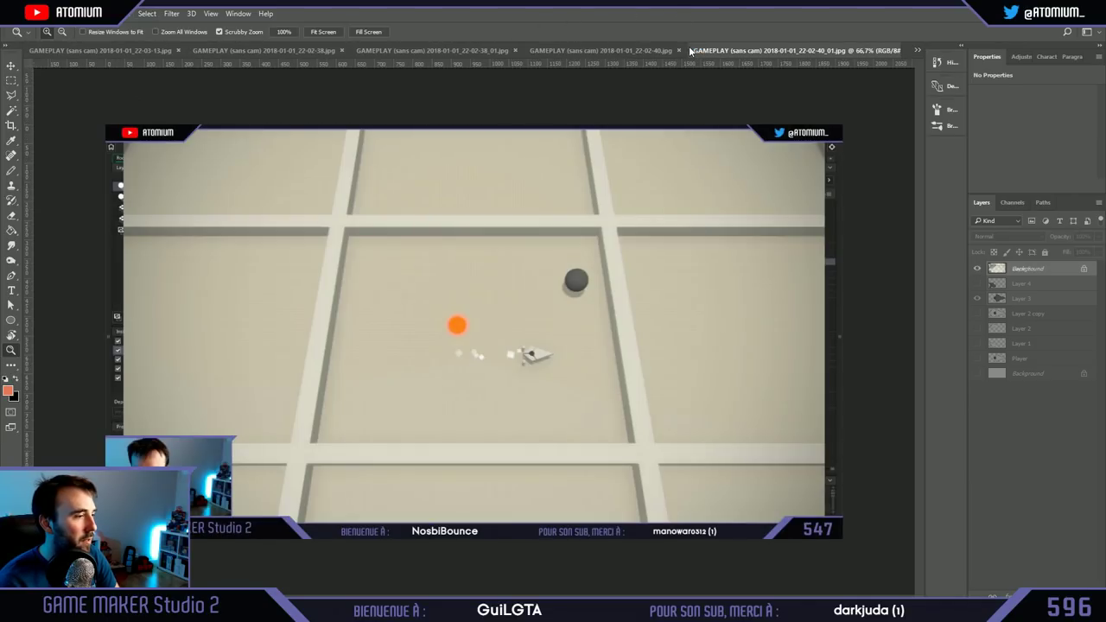
# Step: Look through the reference gameplay captures in Photoshop and view the whole Effects.psd canvas at 100%
pyautogui.click(59, 51)
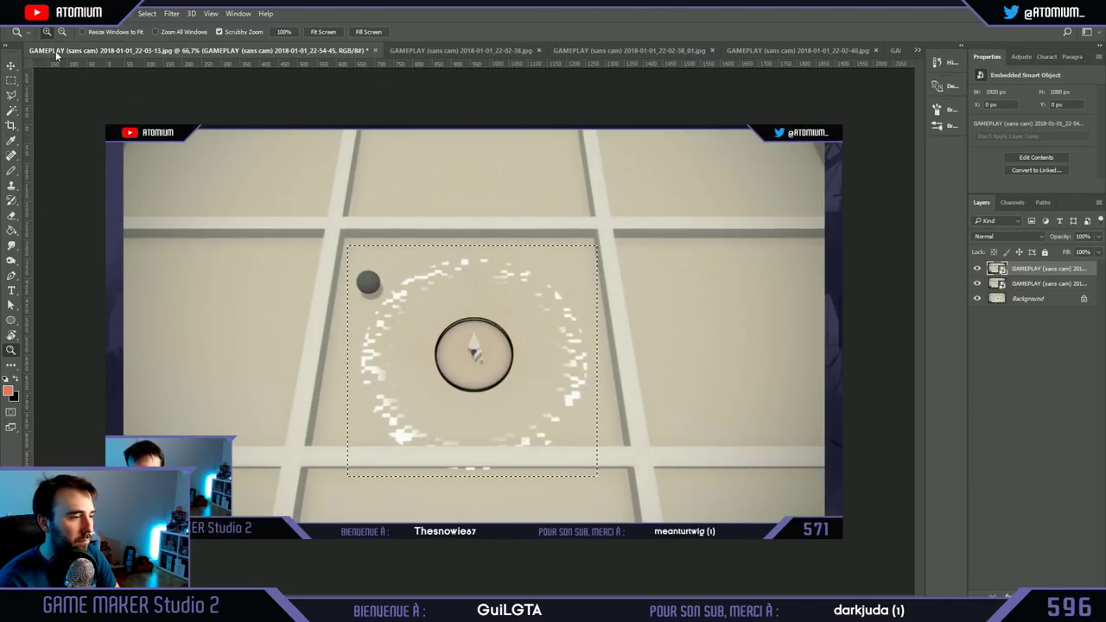
pyautogui.click(476, 51)
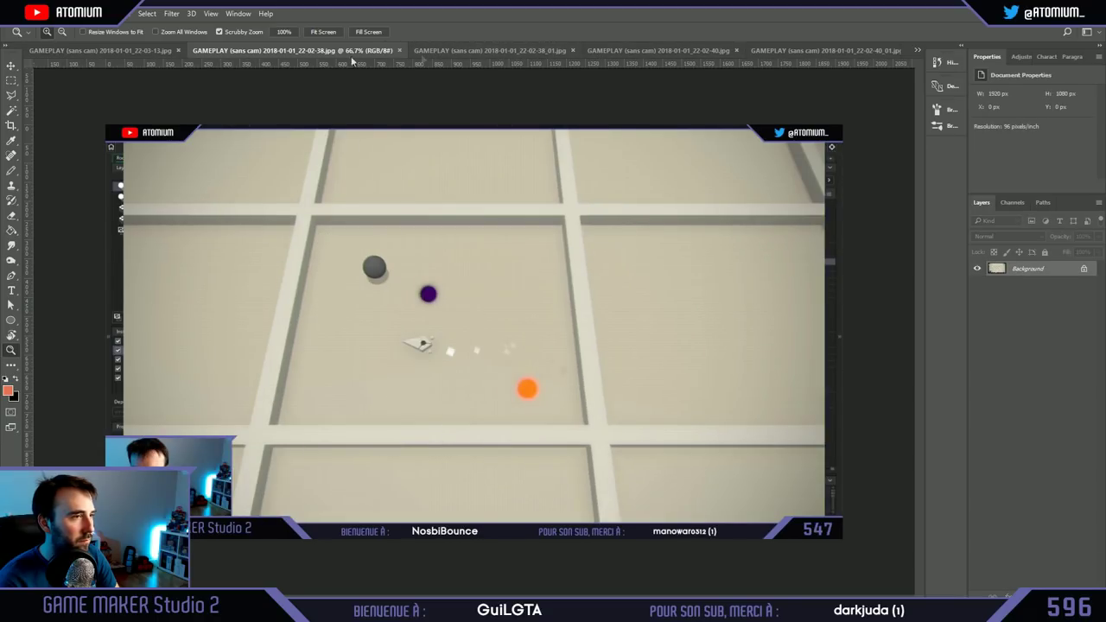
pyautogui.hotkey('ctrl', 'shift', 'Tab')
pyautogui.hotkey('ctrl', 'shift', 'Tab')
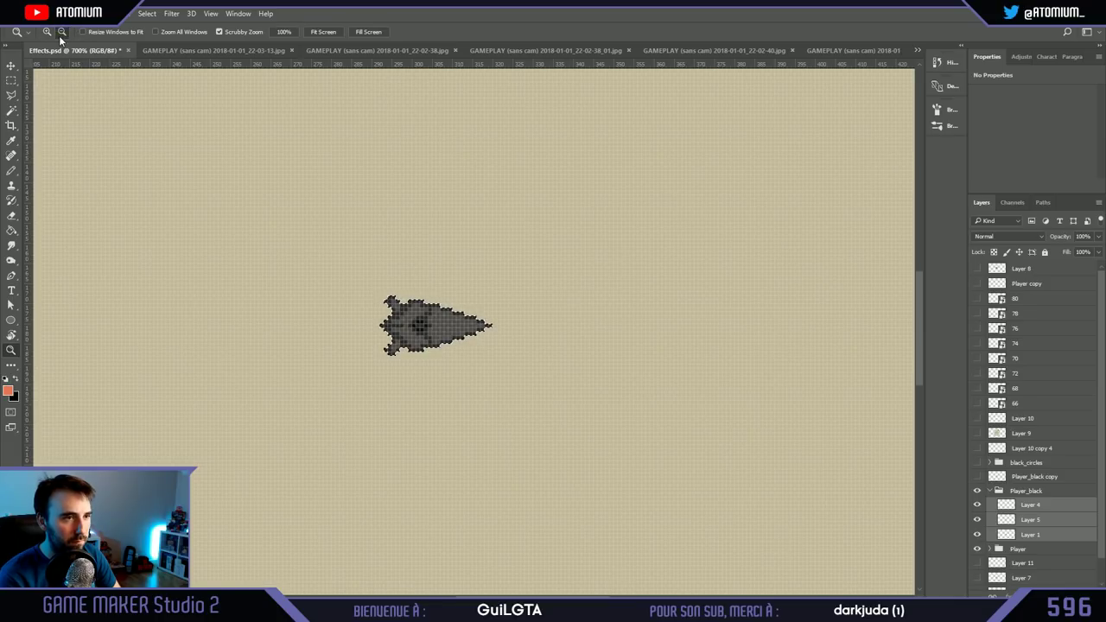
pyautogui.moveTo(348, 195); pyautogui.dragTo(323, 191)
pyautogui.hotkey('ctrl', '1')
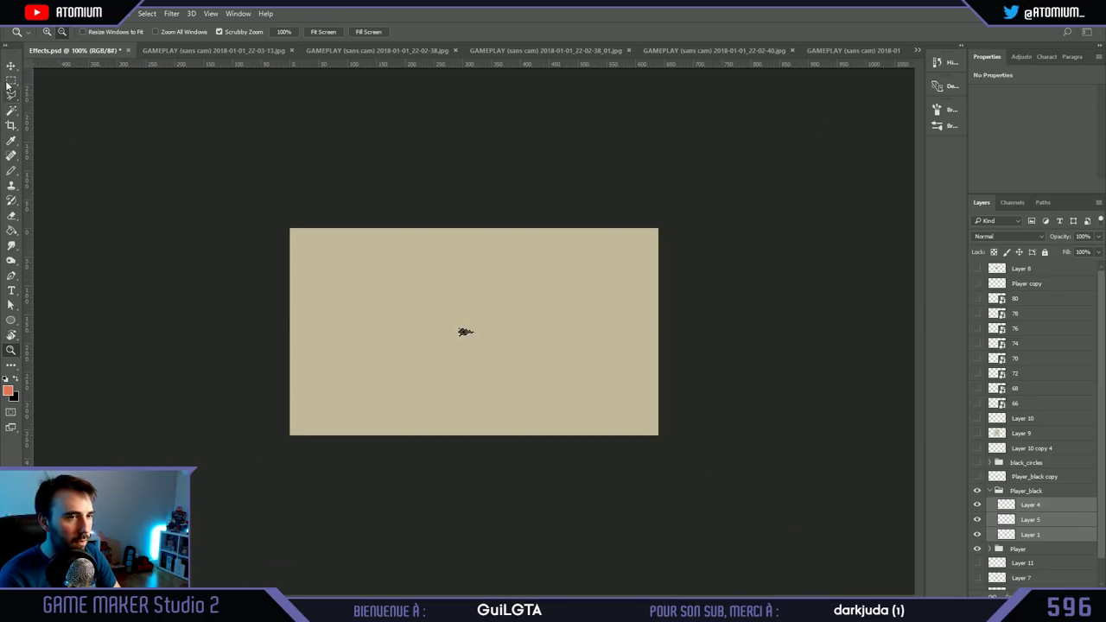
pyautogui.press('m')
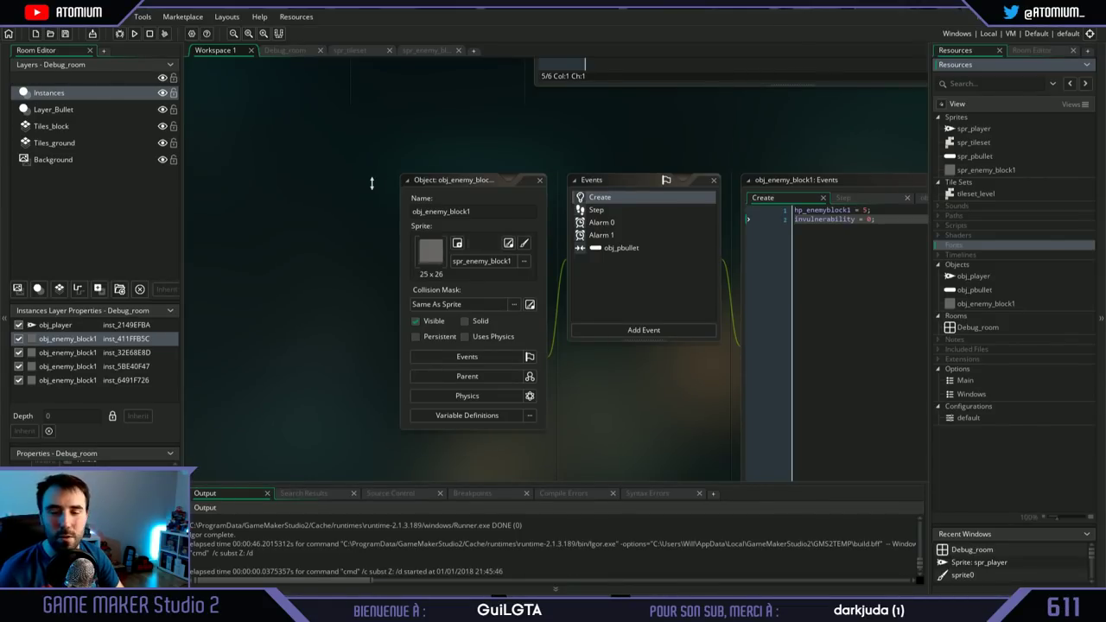
# Step: Switch to GameMaker Studio 2, open the spr_player sprite and import a new ship image into it
pyautogui.scroll(2, 599, 262)
pyautogui.scroll(10, 625, 256)
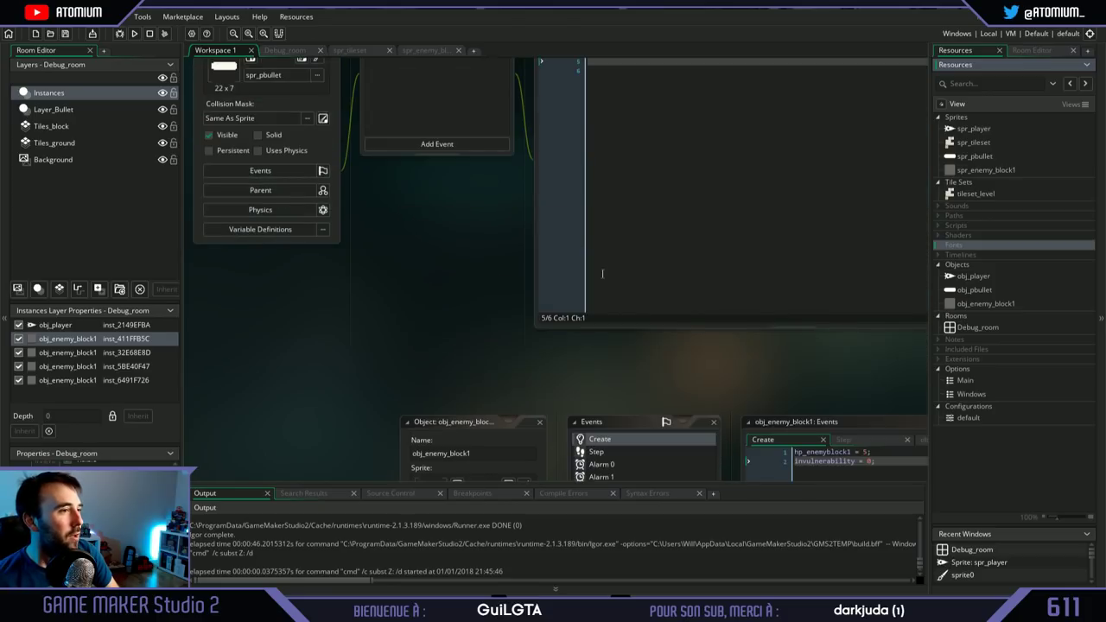
pyautogui.doubleClick(969, 128)
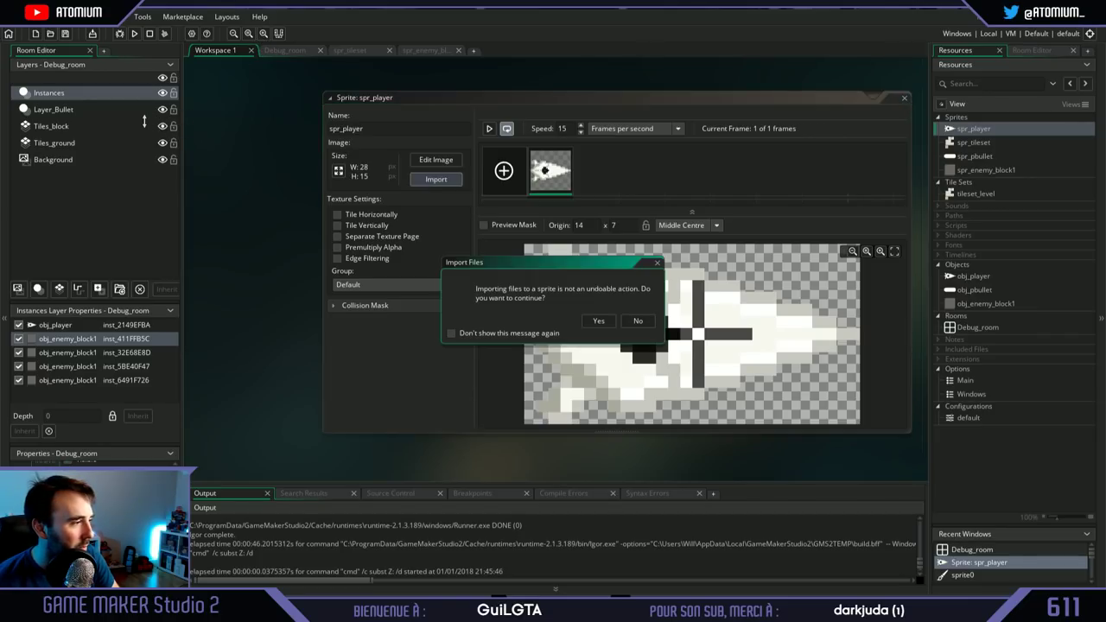
pyautogui.click(598, 321)
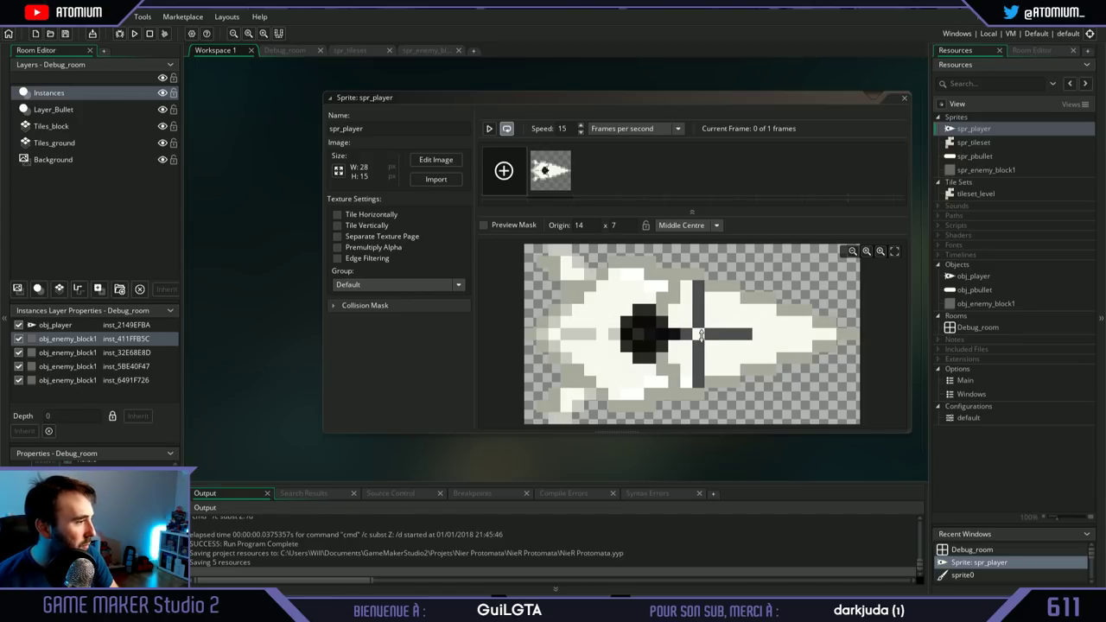
# Step: Set the spr_player origin to 11 x 7 and import the six light and dark ship images as its frames
pyautogui.moveTo(698, 333); pyautogui.dragTo(661, 333)
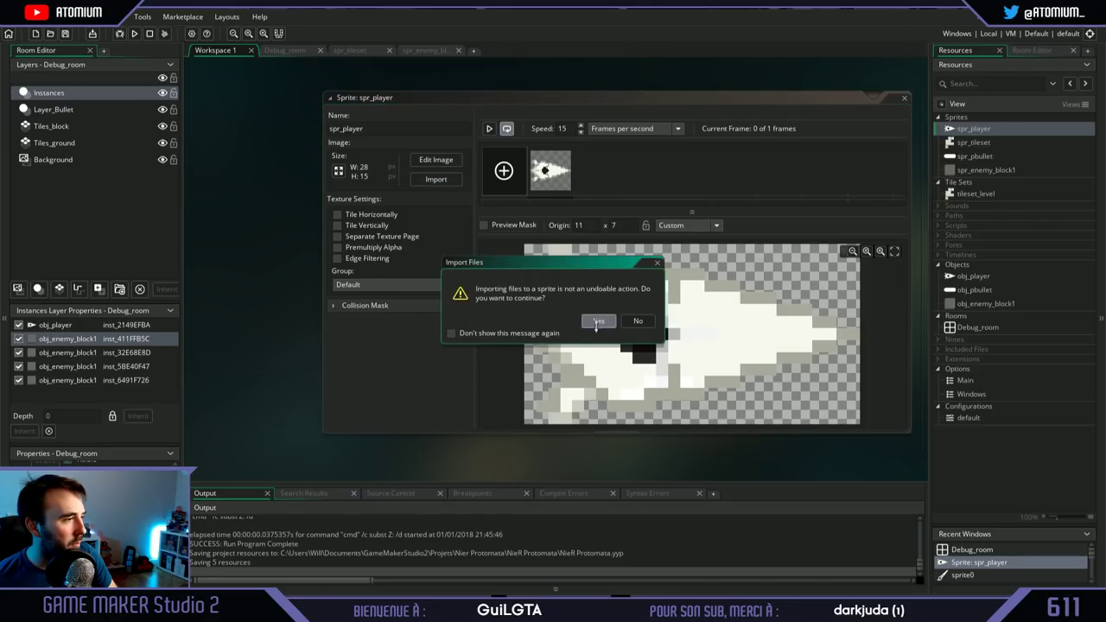
pyautogui.click(599, 322)
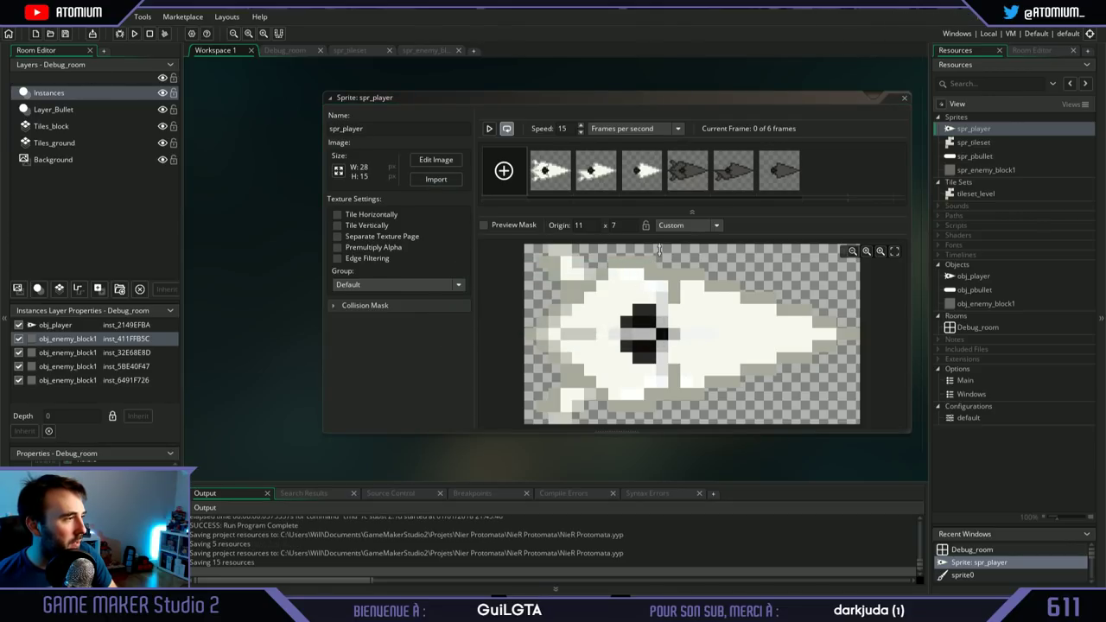
# Step: Check the imported spr_player frames one by one and preview the animation
pyautogui.click(558, 183)
pyautogui.click(584, 183)
pyautogui.click(647, 177)
pyautogui.click(685, 172)
pyautogui.click(596, 171)
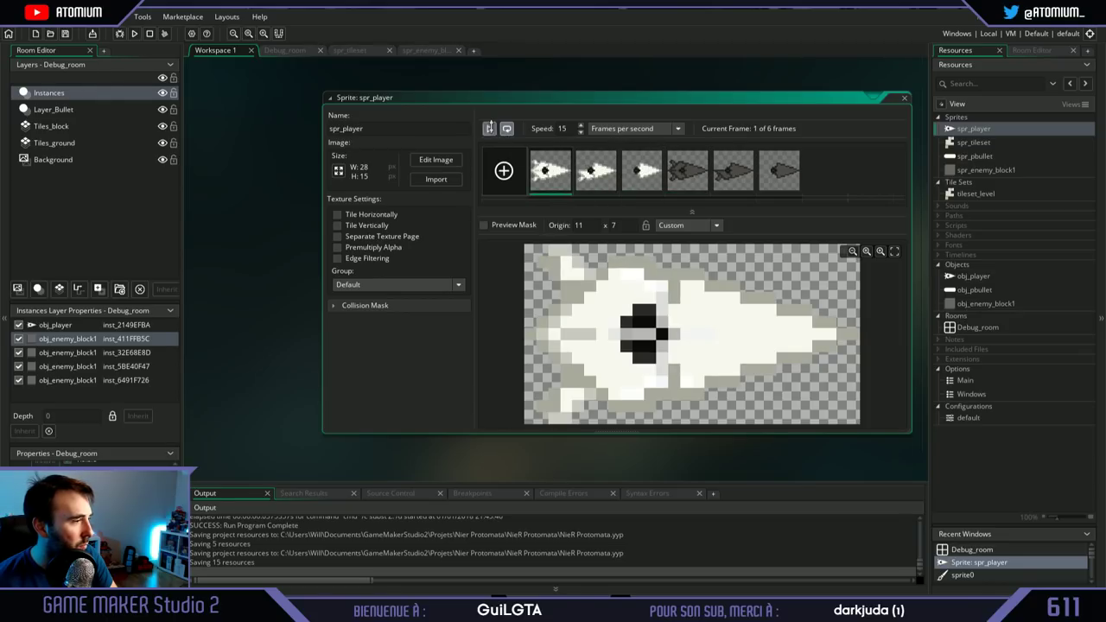
pyautogui.click(490, 128)
pyautogui.click(490, 128)
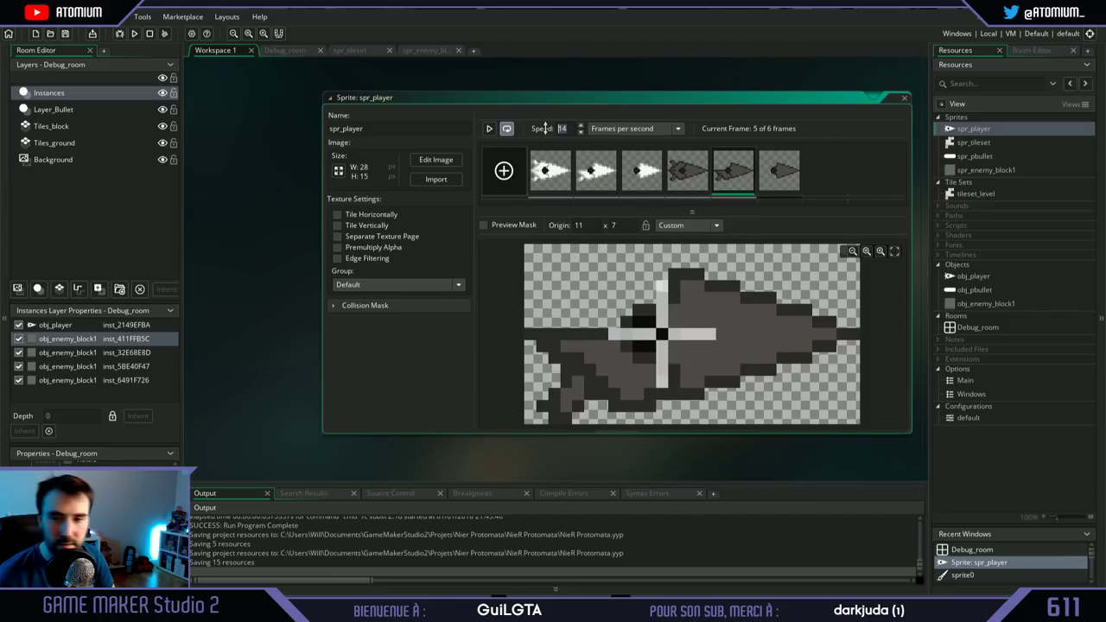
# Step: Set the spr_player animation speed to 0 and place its origin back at 11 x 7 on the first frame
pyautogui.write('0')
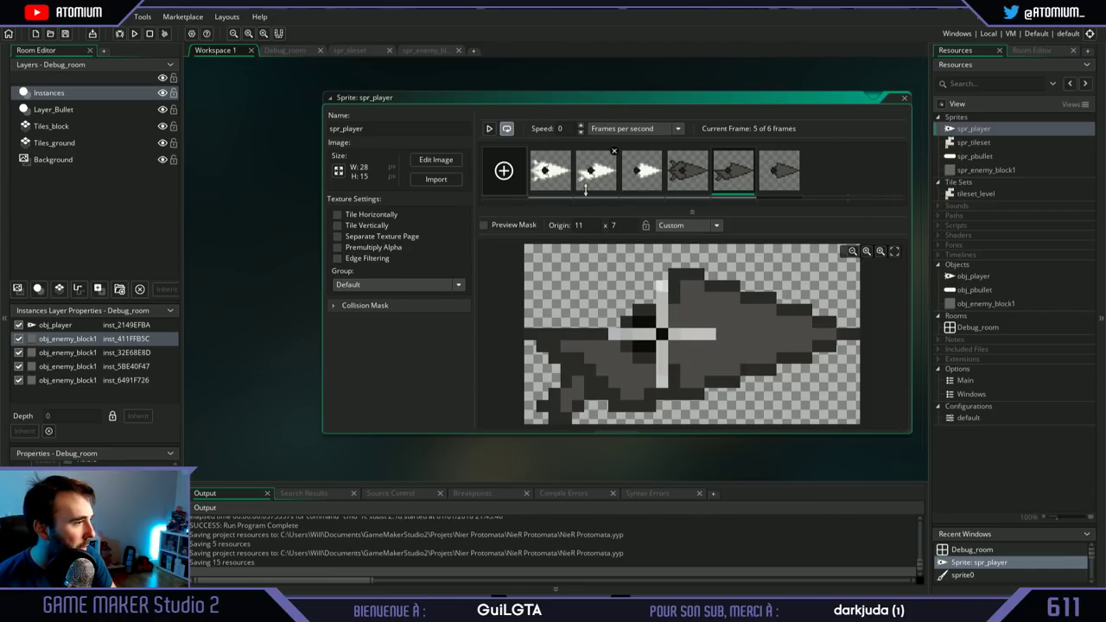
pyautogui.click(550, 170)
pyautogui.click(505, 286)
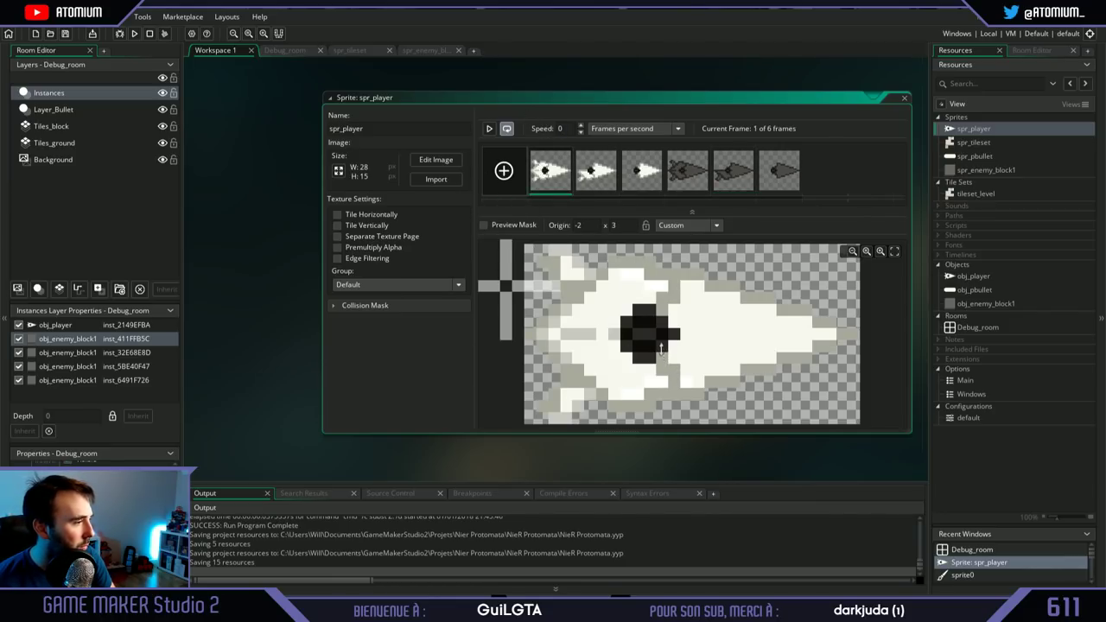
pyautogui.click(662, 335)
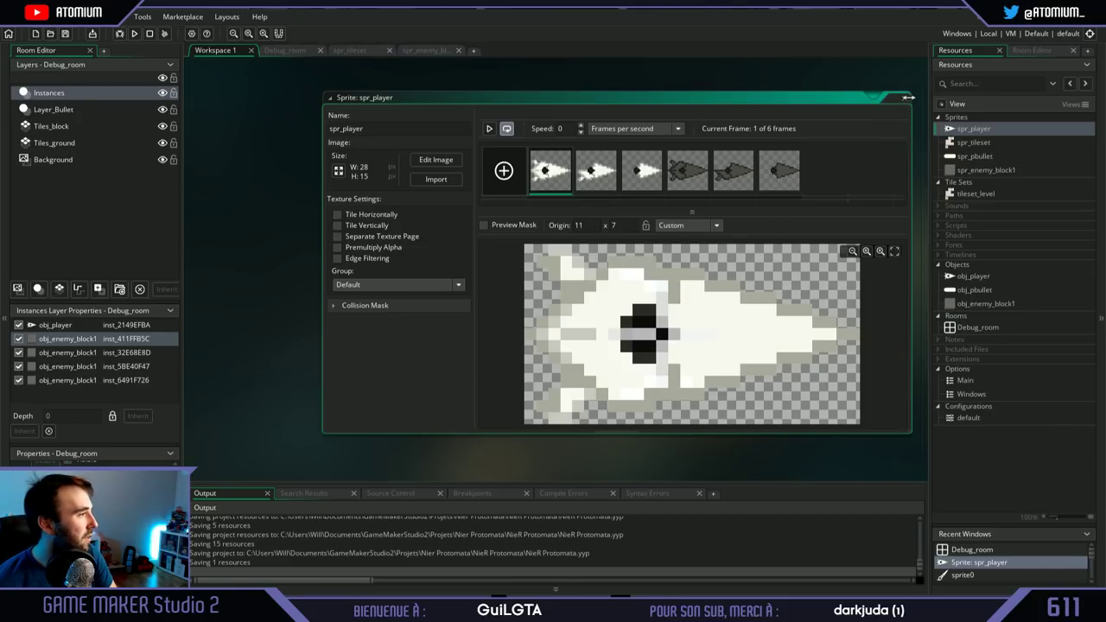
# Step: Create a new sprite named spr_blackcircle and import the three black circle images as its frames
pyautogui.rightClick(978, 129)
pyautogui.click(887, 138)
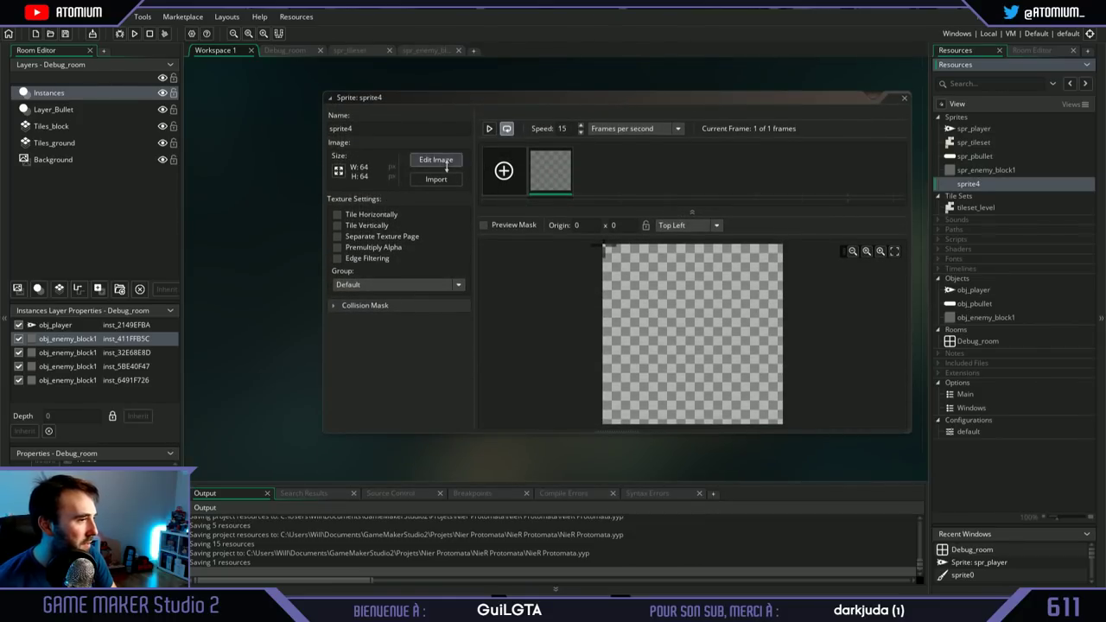
pyautogui.doubleClick(346, 127)
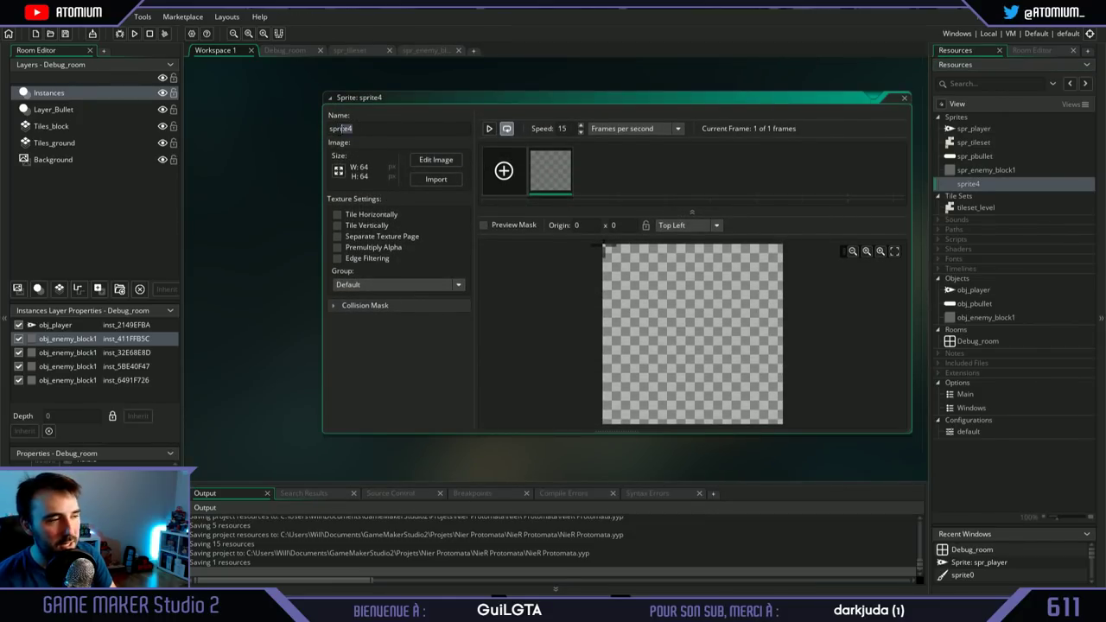
pyautogui.write('spr_black')
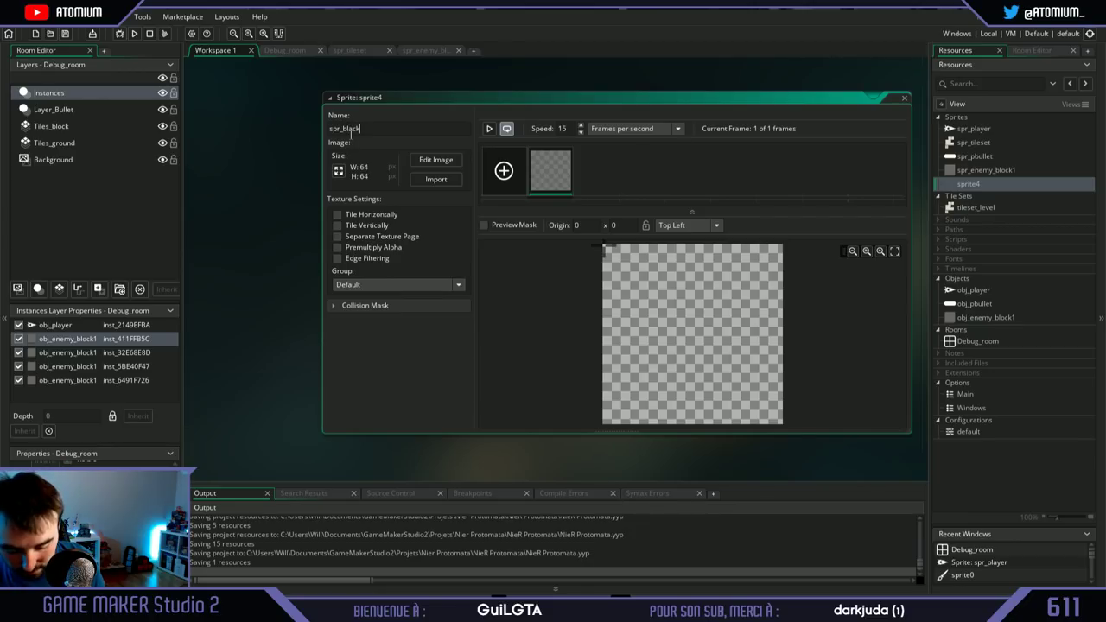
pyautogui.write('circle')
pyautogui.press('Return')
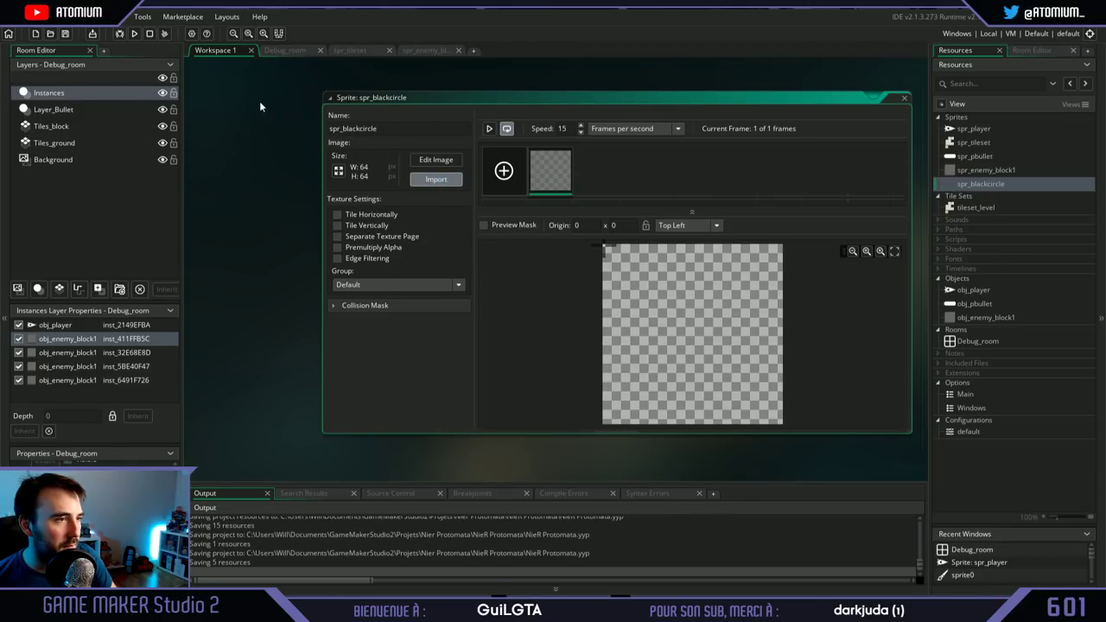
pyautogui.click(598, 321)
# Step: Check the three imported spr_blackcircle frames one by one
pyautogui.click(642, 172)
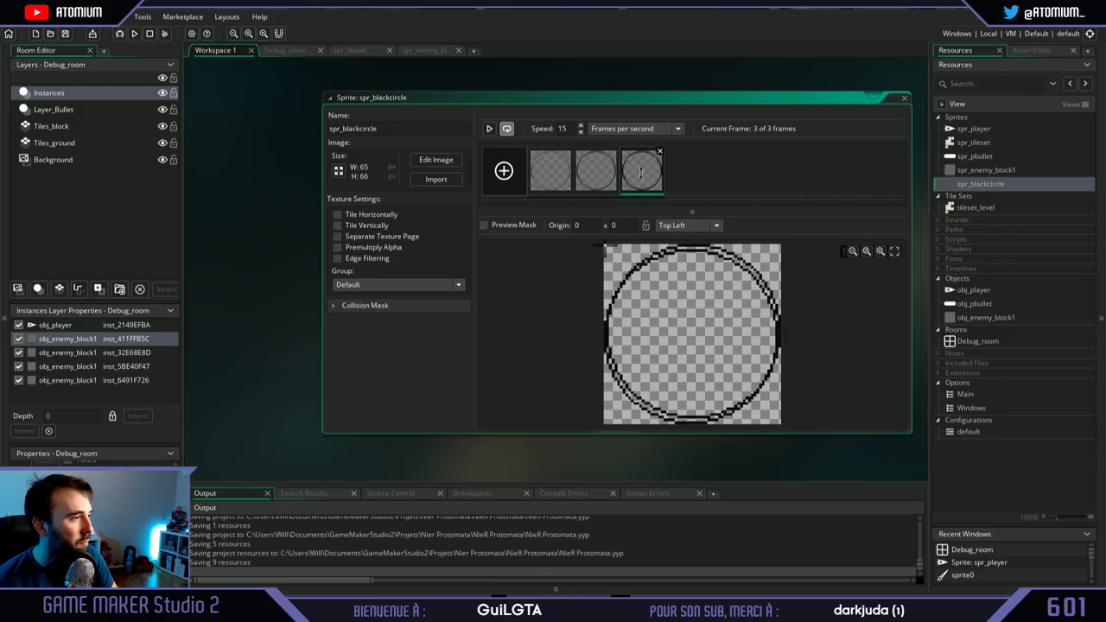
pyautogui.moveTo(548, 179); pyautogui.dragTo(649, 173)
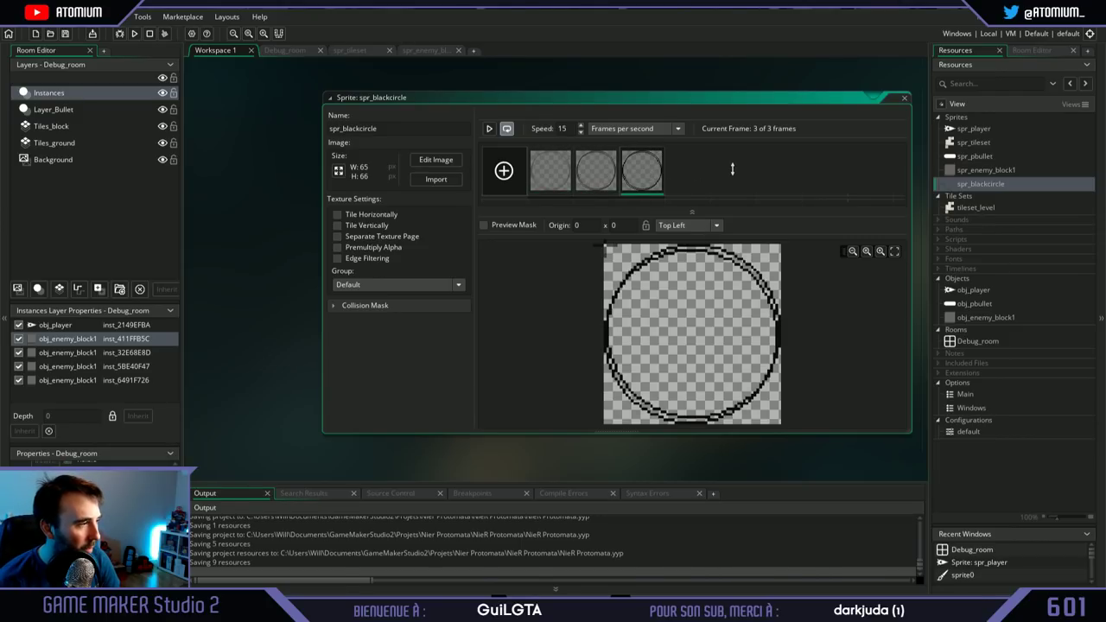
pyautogui.click(553, 172)
pyautogui.click(597, 172)
pyautogui.click(646, 168)
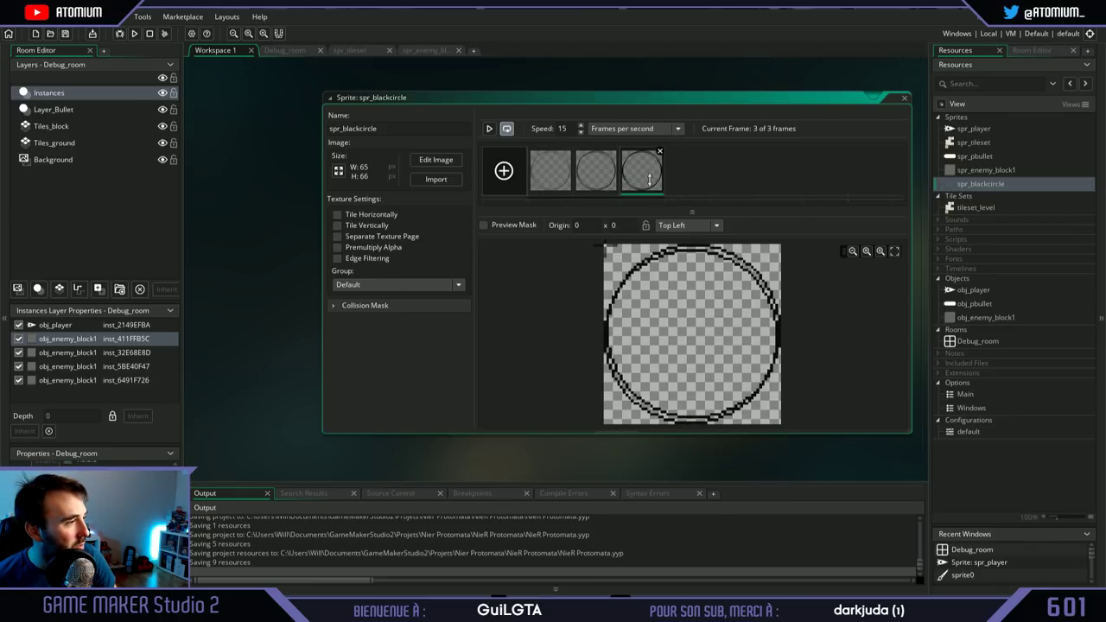
# Step: Duplicate the third spr_blackcircle frame repeatedly to fill the animation with extra copies of the darkest circle
pyautogui.hotkey('ctrl', 'd')
pyautogui.hotkey('ctrl', 'd')
pyautogui.hotkey('ctrl', 'd')
pyautogui.hotkey('ctrl', 'd')
pyautogui.hotkey('ctrl', 'd')
pyautogui.hotkey('ctrl', 'd')
pyautogui.hotkey('ctrl', 'd')
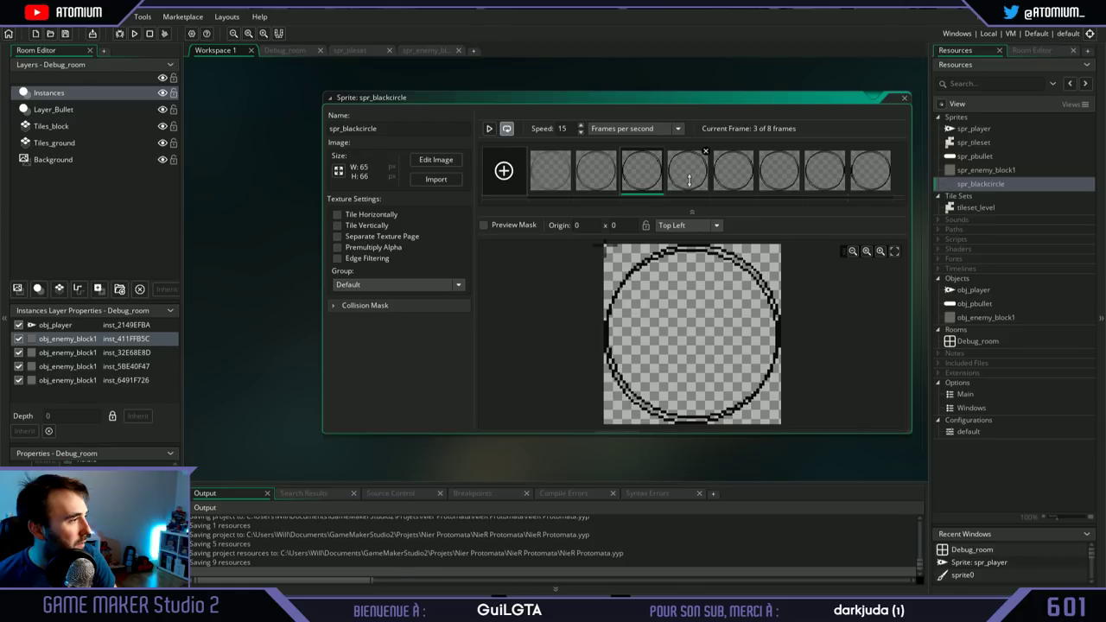
pyautogui.hotkey('ctrl', 'd')
pyautogui.hotkey('ctrl', 'd')
pyautogui.hotkey('ctrl', 'd')
pyautogui.hotkey('ctrl', 'd')
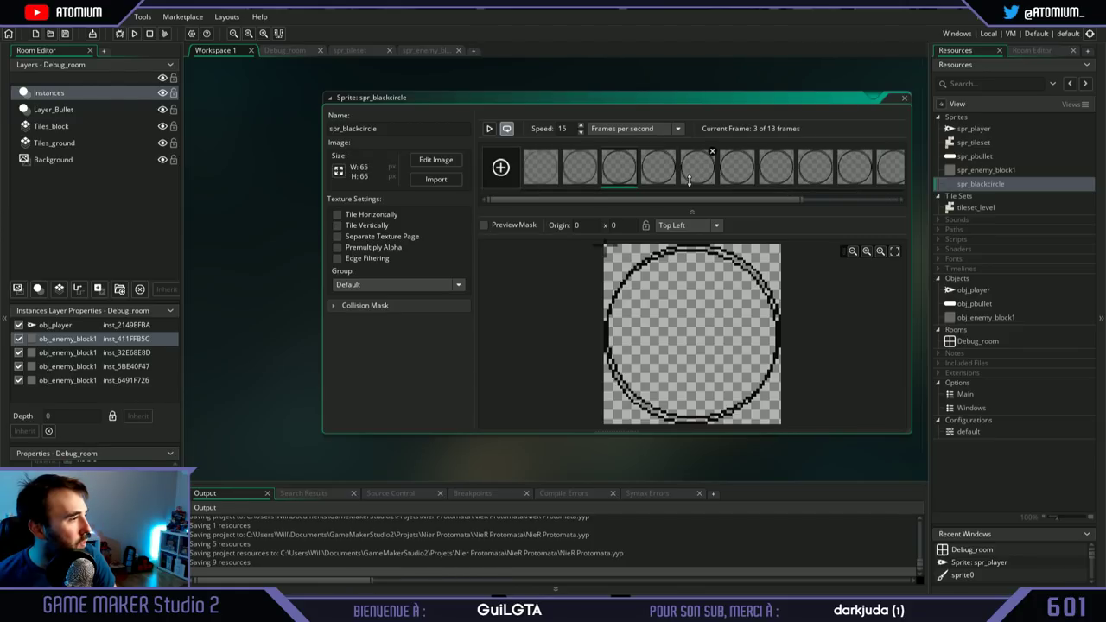
pyautogui.keyDown('ctrl'); pyautogui.scroll(-2, 671, 175); pyautogui.keyUp('ctrl')
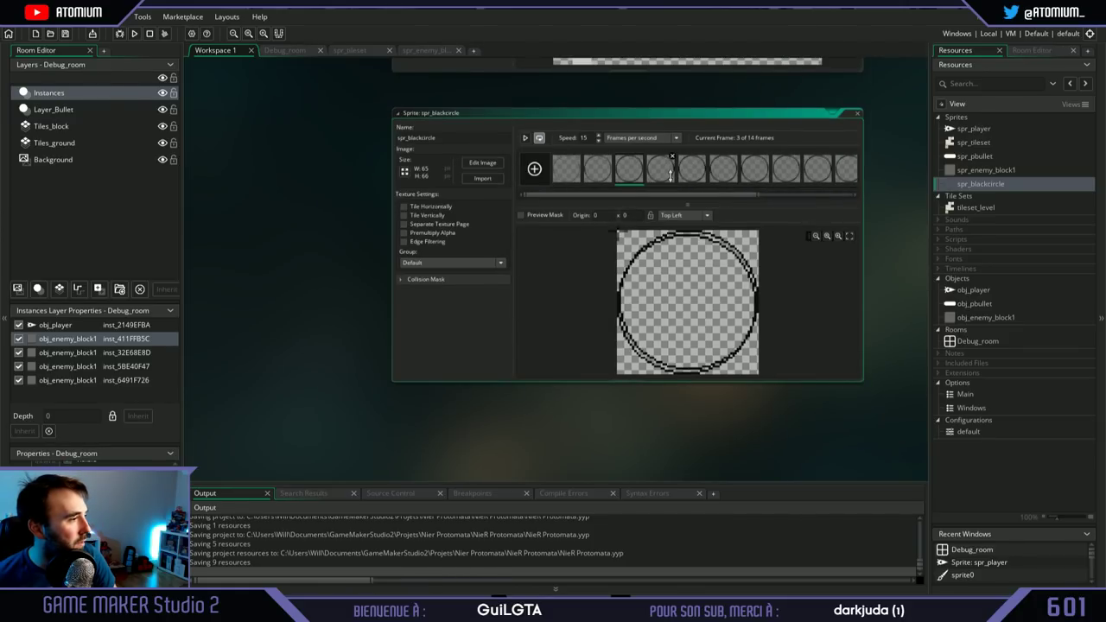
pyautogui.keyDown('ctrl'); pyautogui.scroll(2, 672, 173); pyautogui.keyUp('ctrl')
pyautogui.hotkey('ctrl', 'd')
pyautogui.hotkey('ctrl', 'd')
pyautogui.hotkey('ctrl', 'd')
pyautogui.hotkey('ctrl', 'd')
pyautogui.hotkey('ctrl', 'd')
pyautogui.hotkey('ctrl', 'd')
pyautogui.hotkey('ctrl', 'd')
pyautogui.hotkey('ctrl', 'd')
pyautogui.hotkey('ctrl', 'd')
pyautogui.hotkey('ctrl', 'd')
pyautogui.hotkey('ctrl', 'd')
pyautogui.hotkey('ctrl', 'd')
pyautogui.hotkey('ctrl', 'd')
pyautogui.hotkey('ctrl', 'd')
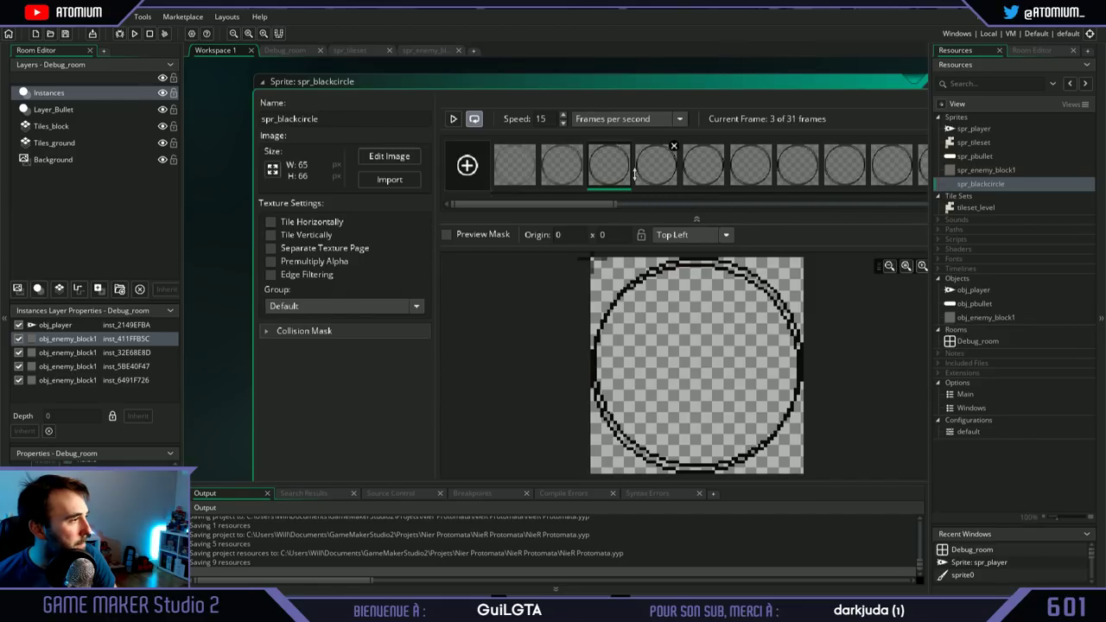
pyautogui.hotkey('ctrl', 'd')
pyautogui.hotkey('ctrl', 'd')
pyautogui.hotkey('ctrl', 'd')
pyautogui.hotkey('ctrl', 'd')
pyautogui.hotkey('ctrl', 'd')
pyautogui.hotkey('ctrl', 'd')
pyautogui.hotkey('ctrl', 'd')
pyautogui.hotkey('ctrl', 'd')
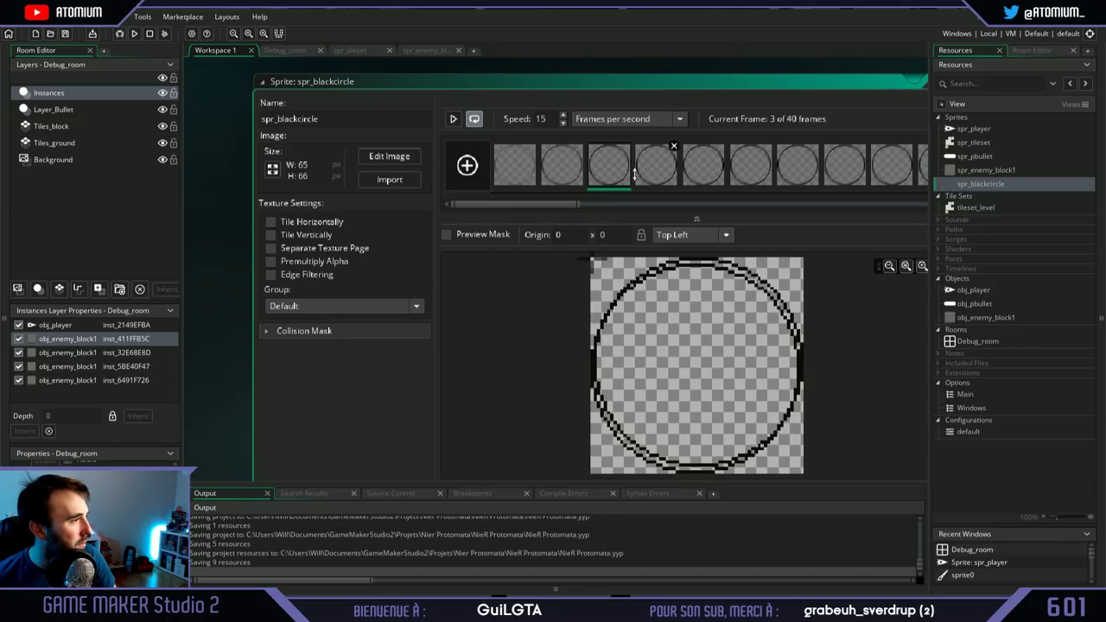
pyautogui.hotkey('ctrl', 'd')
pyautogui.hotkey('ctrl', 'd')
pyautogui.hotkey('ctrl', 'd')
pyautogui.hotkey('ctrl', 'd')
pyautogui.hotkey('ctrl', 'd')
pyautogui.hotkey('ctrl', 'd')
pyautogui.hotkey('ctrl', 'd')
pyautogui.hotkey('ctrl', 'd')
pyautogui.hotkey('ctrl', 'd')
pyautogui.hotkey('ctrl', 'd')
pyautogui.hotkey('ctrl', 'd')
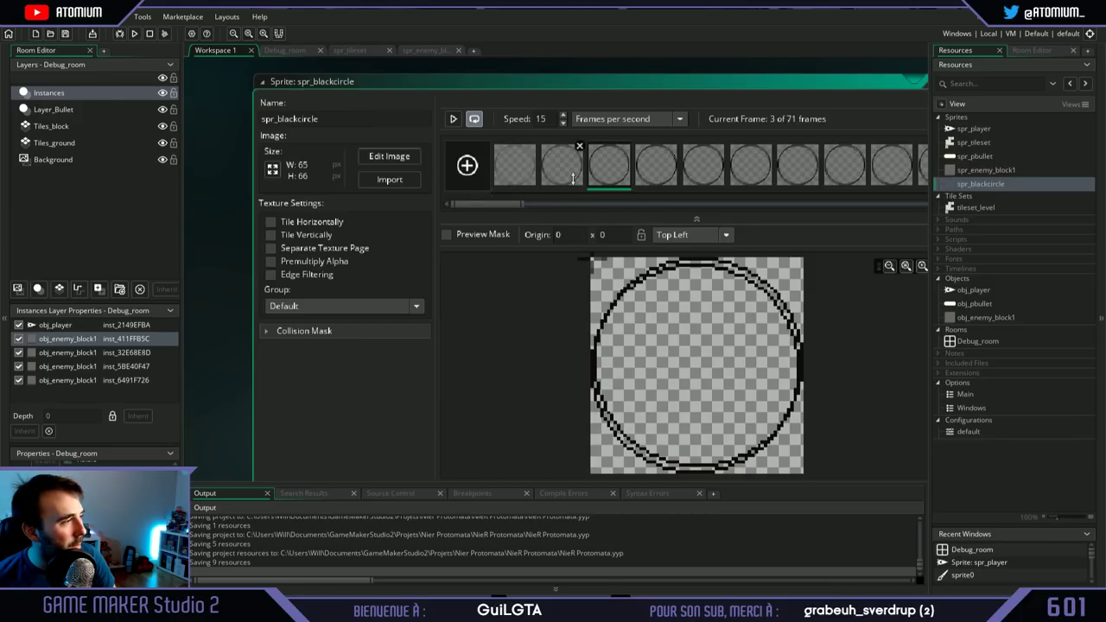
# Step: Delete all the duplicated circle frames from spr_blackcircle, keeping only the three imported ones, and select the first frame
pyautogui.press('Delete')
pyautogui.press('Delete')
pyautogui.press('Delete')
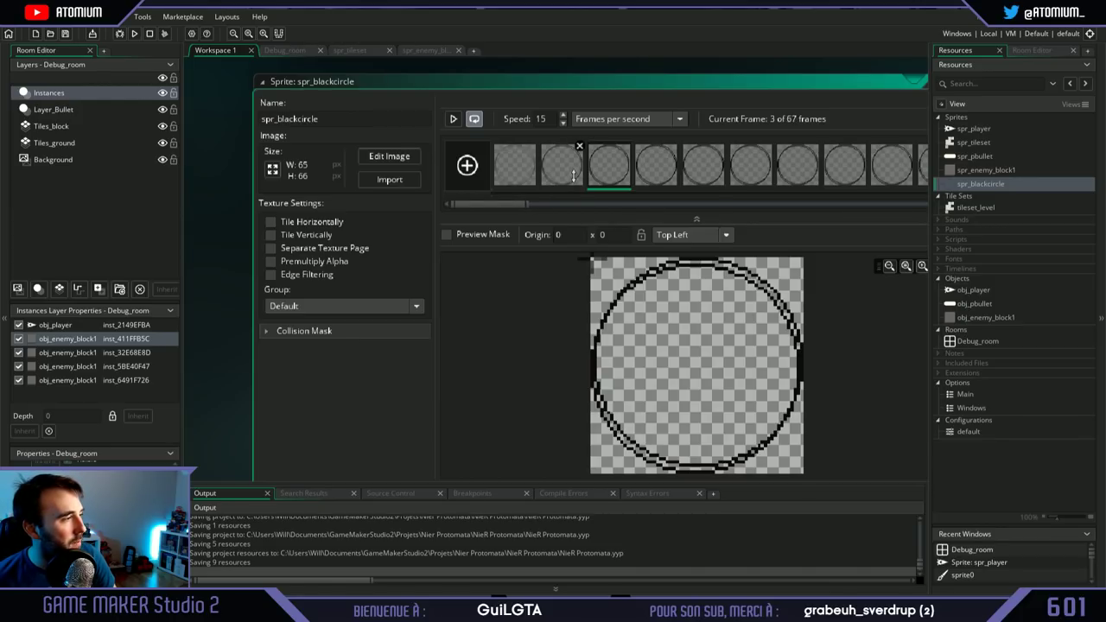
pyautogui.press('Delete')
pyautogui.press('Delete')
pyautogui.press('Delete')
pyautogui.press('Delete')
pyautogui.press('Delete')
pyautogui.press('Delete')
pyautogui.press('Delete')
pyautogui.press('Delete')
pyautogui.press('Delete')
pyautogui.press('Delete')
pyautogui.press('Delete')
pyautogui.press('Delete')
pyautogui.press('Delete')
pyautogui.press('Delete')
pyautogui.press('Delete')
pyautogui.press('Delete')
pyautogui.press('Delete')
pyautogui.press('Delete')
pyautogui.press('Delete')
pyautogui.press('Delete')
pyautogui.press('Delete')
pyautogui.press('Delete')
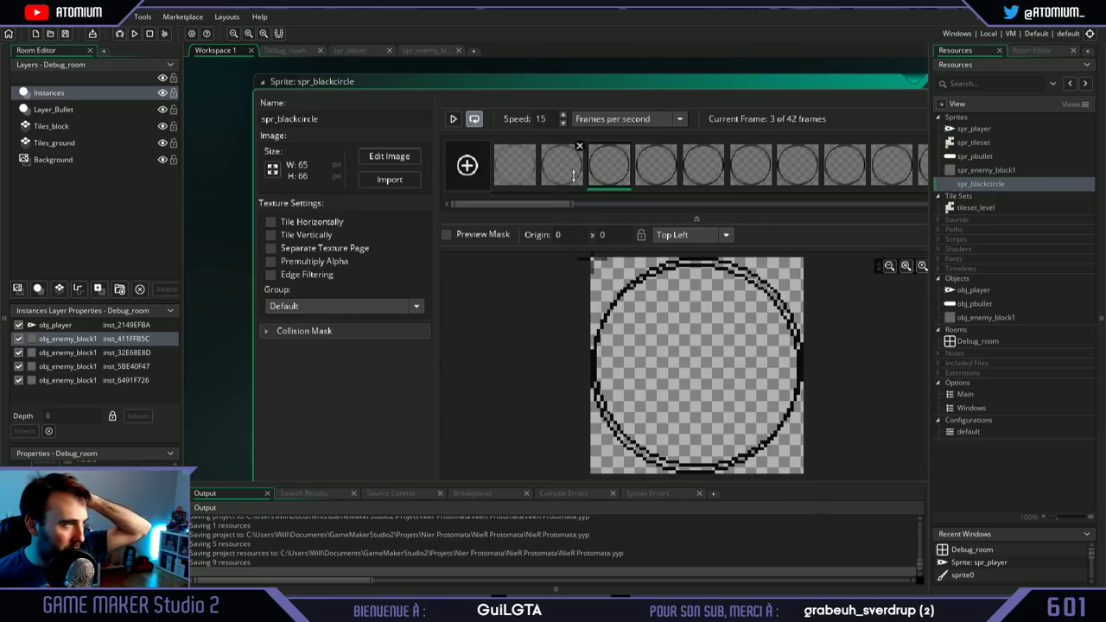
pyautogui.press('Delete')
pyautogui.press('Delete')
pyautogui.press('Delete')
pyautogui.press('Delete')
pyautogui.press('Delete')
pyautogui.press('Delete')
pyautogui.press('Delete')
pyautogui.press('Delete')
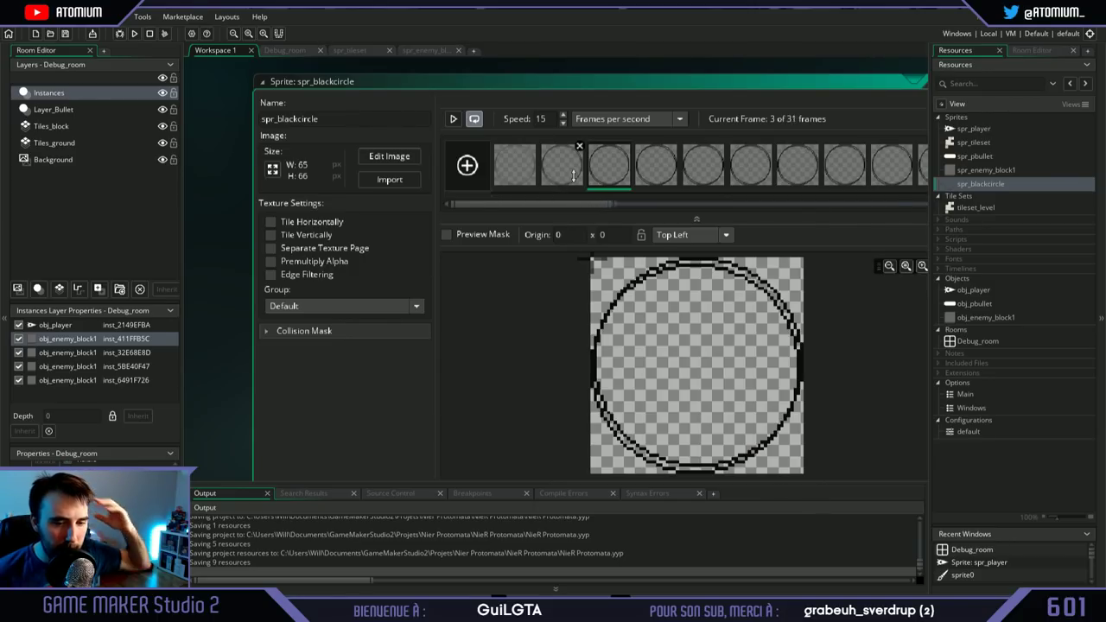
pyautogui.press('Delete')
pyautogui.press('Delete')
pyautogui.press('Delete')
pyautogui.press('Delete')
pyautogui.press('Delete')
pyautogui.press('Delete')
pyautogui.press('Delete')
pyautogui.press('Delete')
pyautogui.press('Delete')
pyautogui.press('Delete')
pyautogui.press('Delete')
pyautogui.press('Delete')
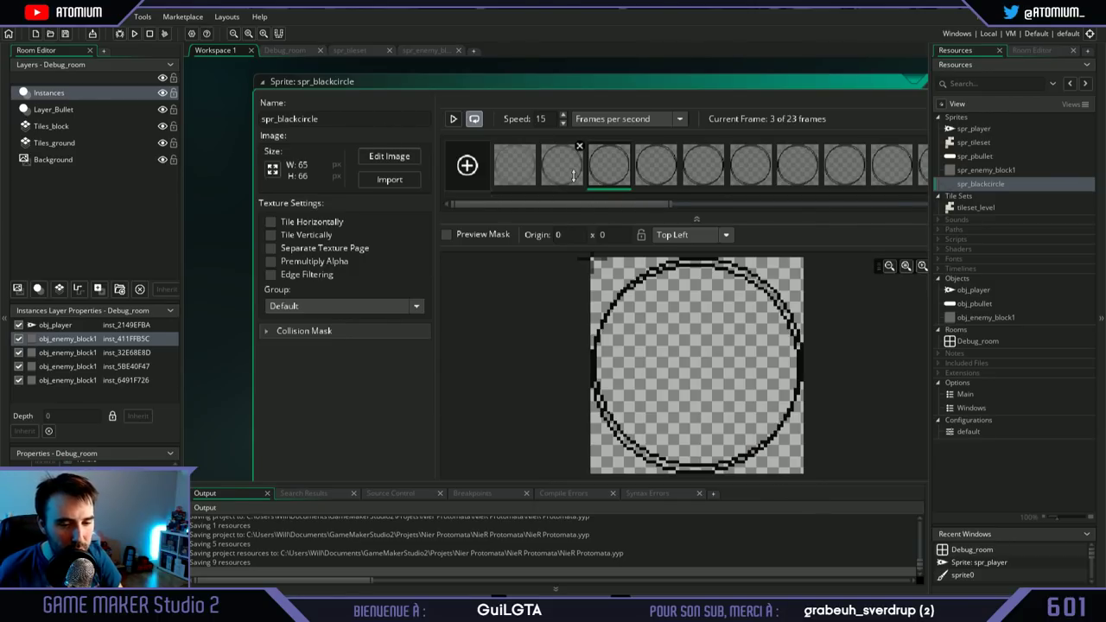
pyautogui.press('Delete')
pyautogui.press('Delete')
pyautogui.press('Delete')
pyautogui.press('Delete')
pyautogui.press('Delete')
pyautogui.press('Delete')
pyautogui.press('Delete')
pyautogui.press('Delete')
pyautogui.press('Delete')
pyautogui.press('Delete')
pyautogui.press('Delete')
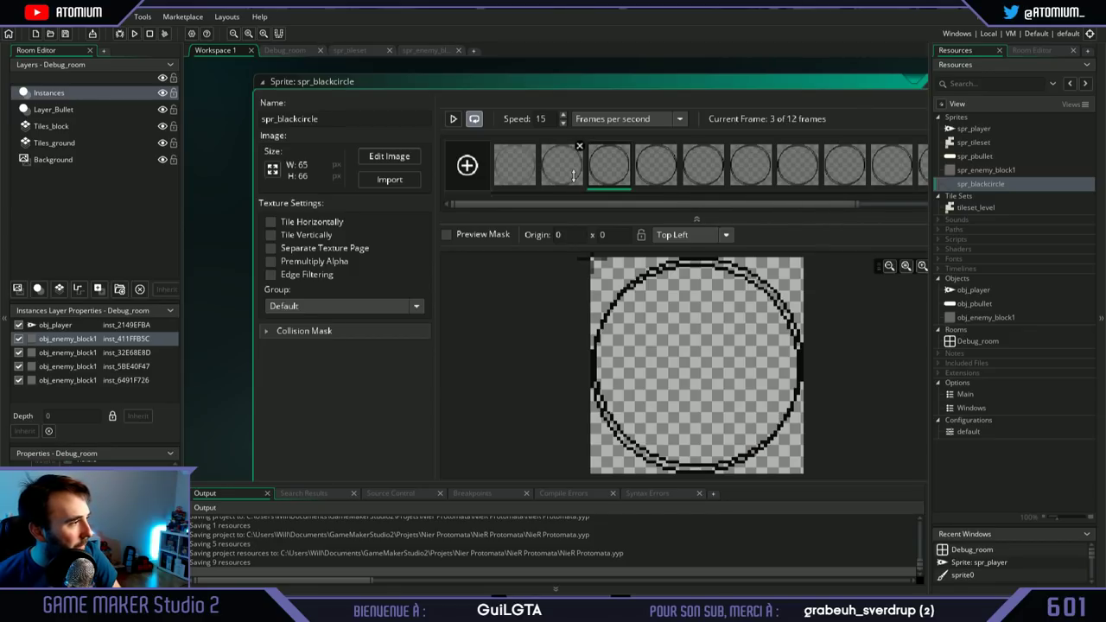
pyautogui.press('Delete')
pyautogui.press('Delete')
pyautogui.press('Delete')
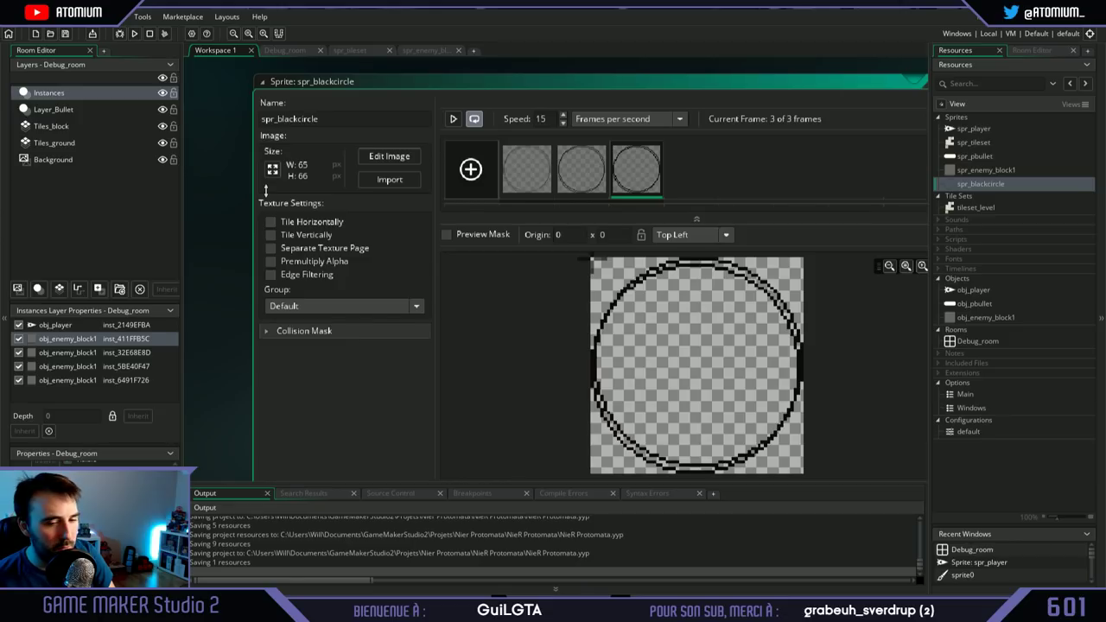
pyautogui.click(540, 173)
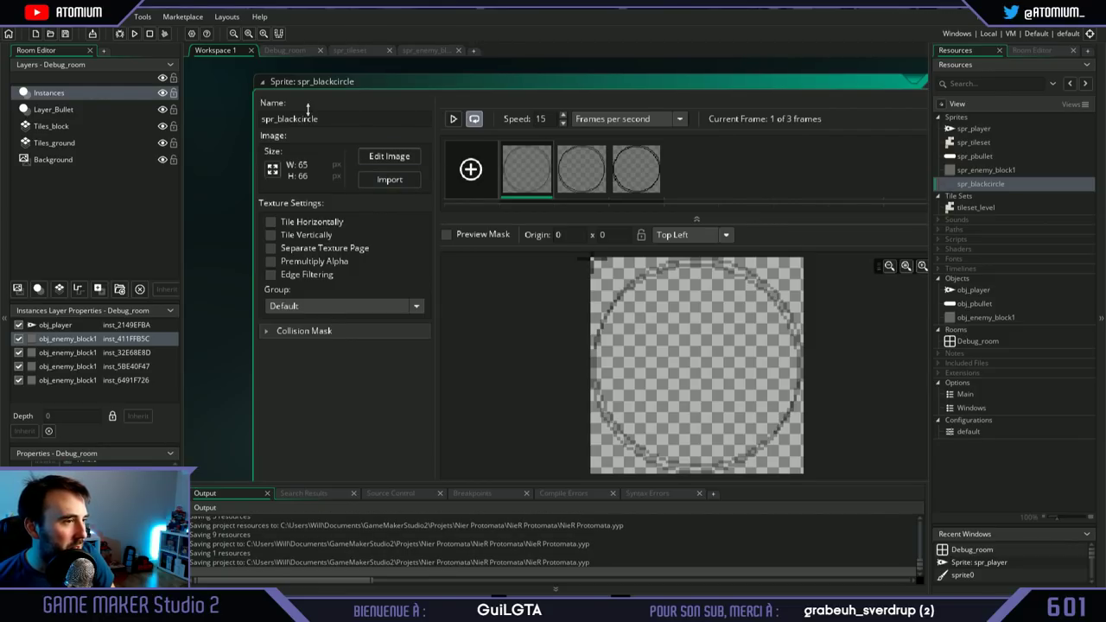
# Step: Create a new sprite named spr_whitecircle and import the eight white circle images as its frames
pyautogui.rightClick(957, 116)
pyautogui.click(993, 127)
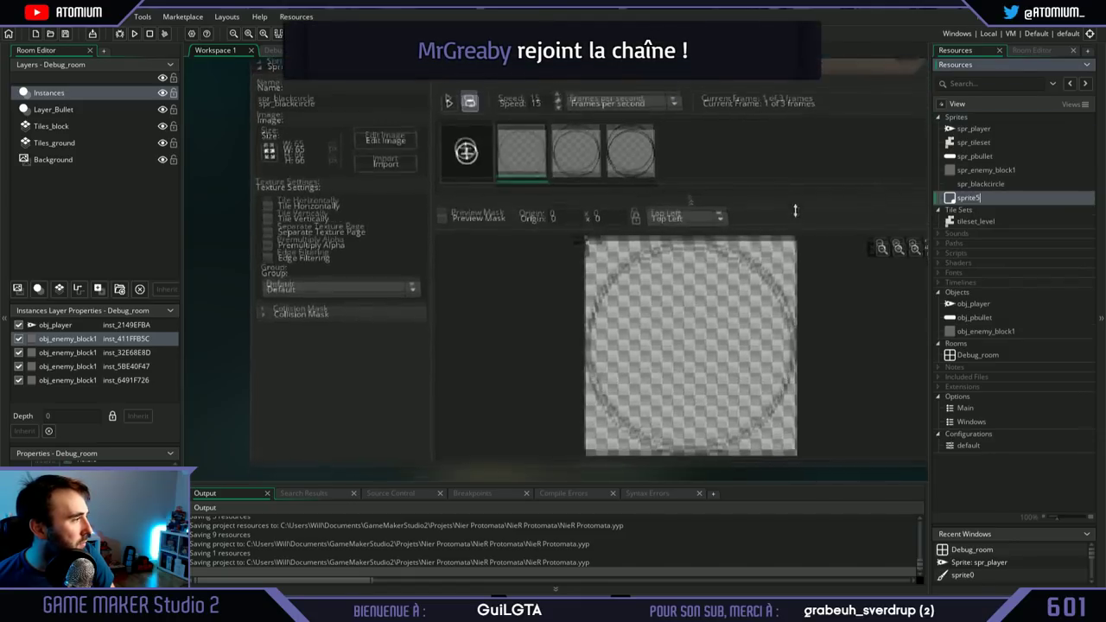
pyautogui.click(211, 102)
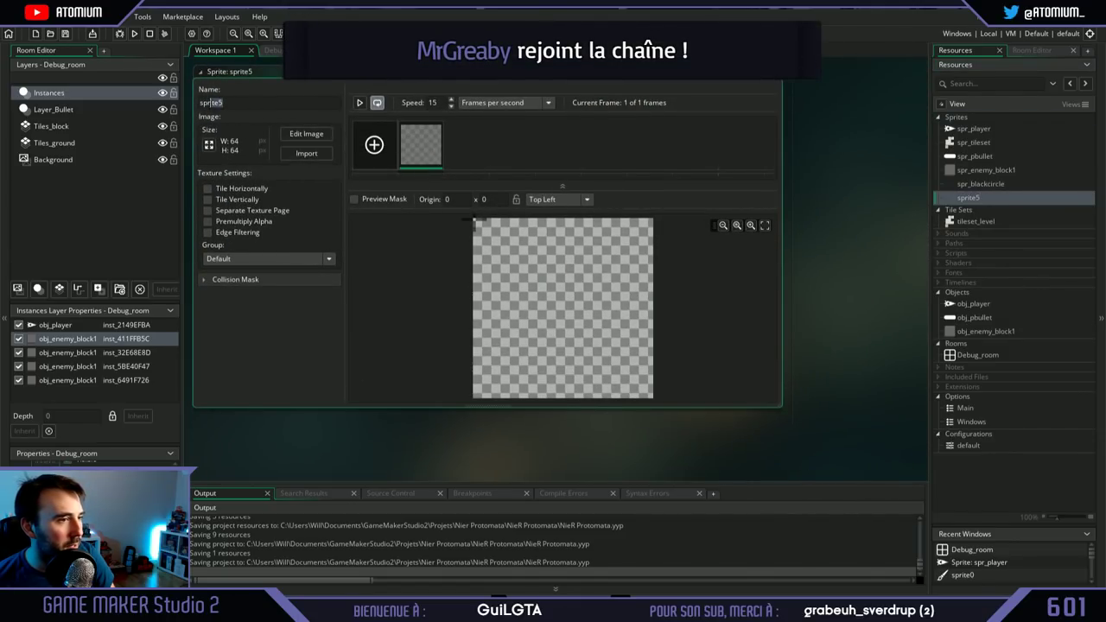
pyautogui.write('_wh')
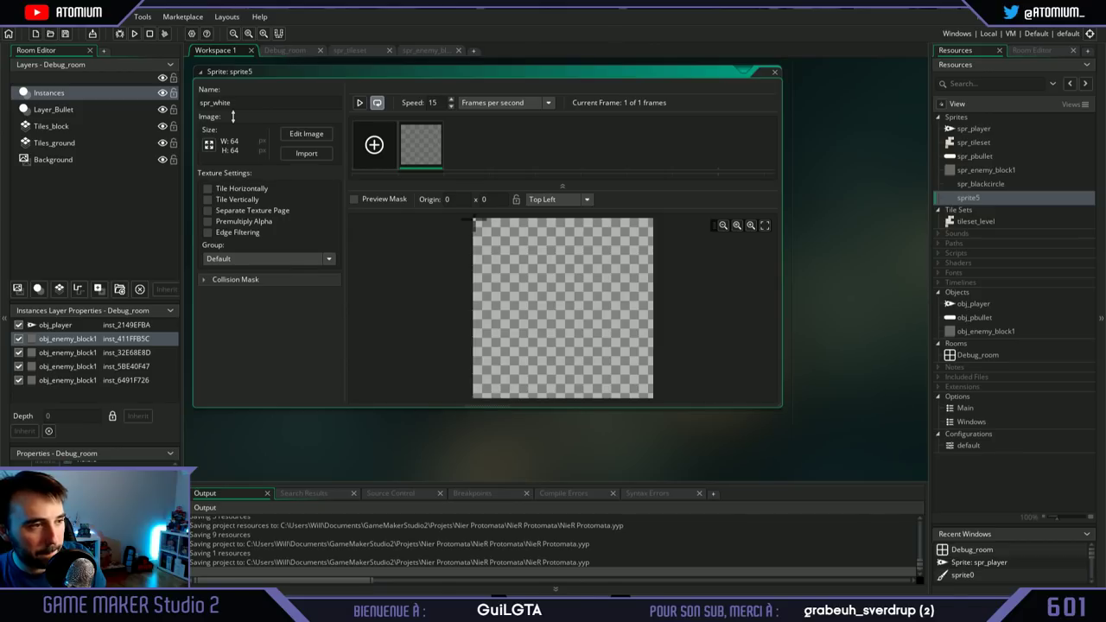
pyautogui.write('itecirc')
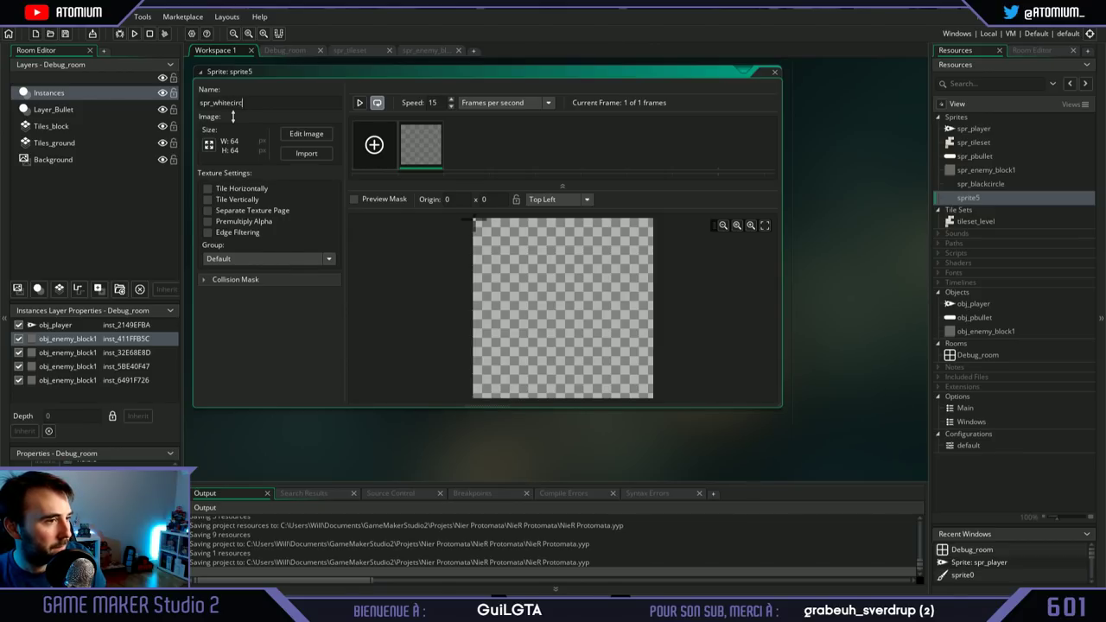
pyautogui.write('le')
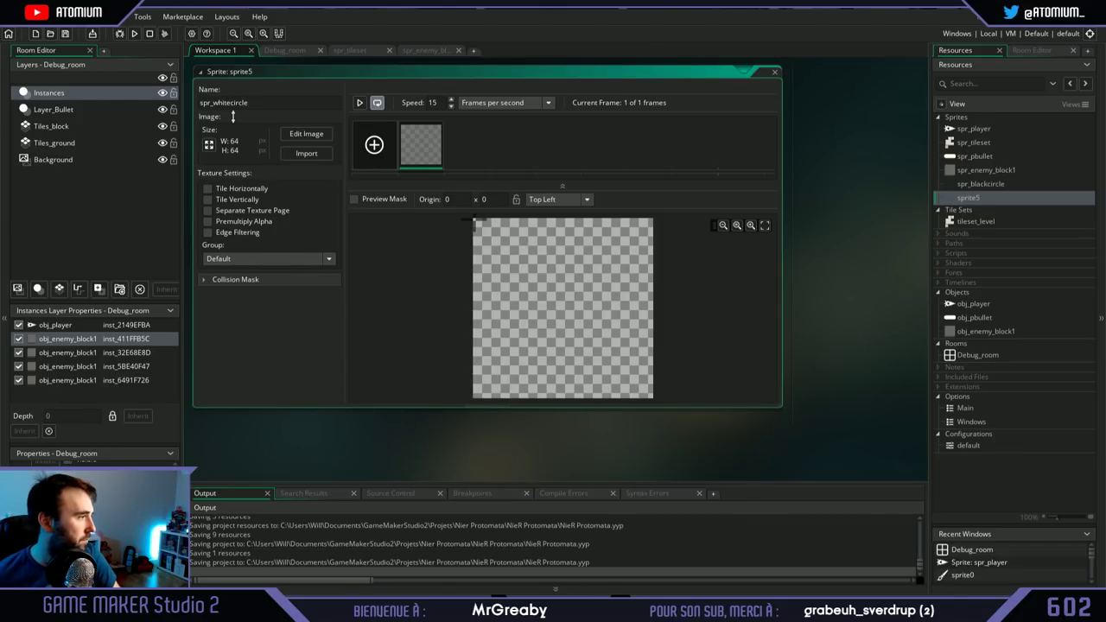
pyautogui.press('Return')
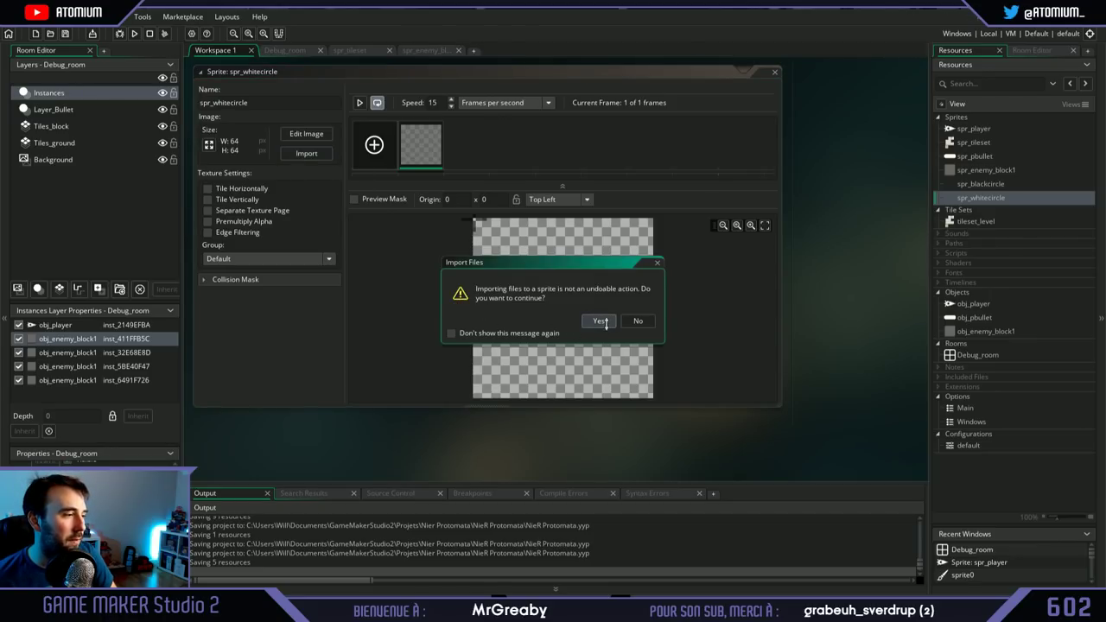
pyautogui.click(599, 320)
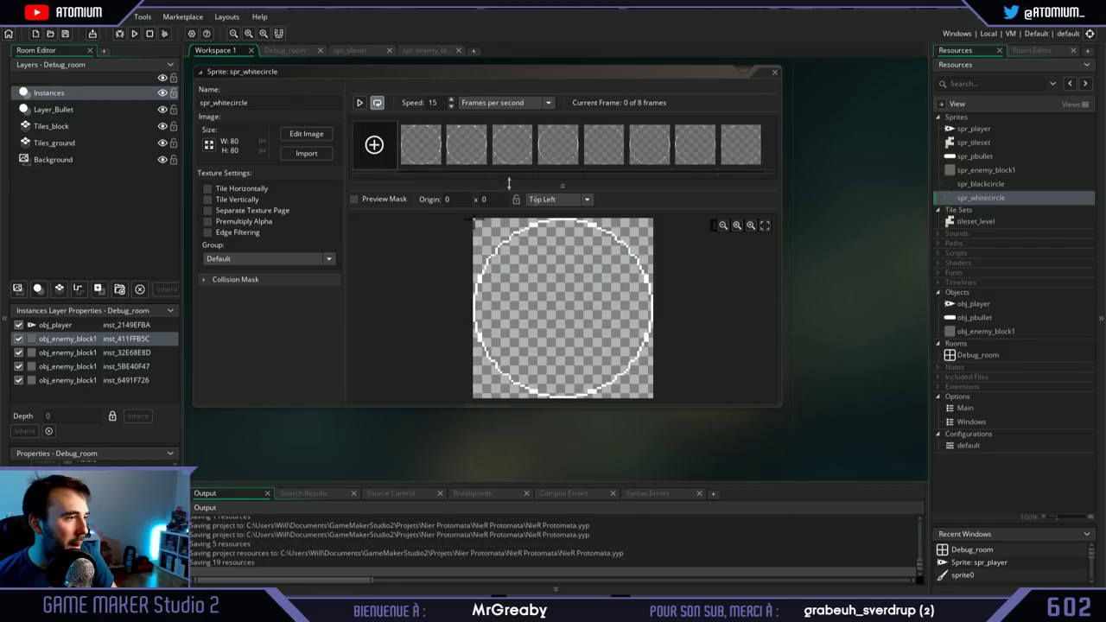
# Step: Check the imported spr_whitecircle frames one by one and return to the first frame
pyautogui.click(512, 145)
pyautogui.click(557, 145)
pyautogui.click(603, 145)
pyautogui.click(648, 145)
pyautogui.click(694, 145)
pyautogui.click(743, 144)
pyautogui.click(557, 145)
pyautogui.click(512, 145)
pyautogui.click(453, 147)
pyautogui.click(421, 145)
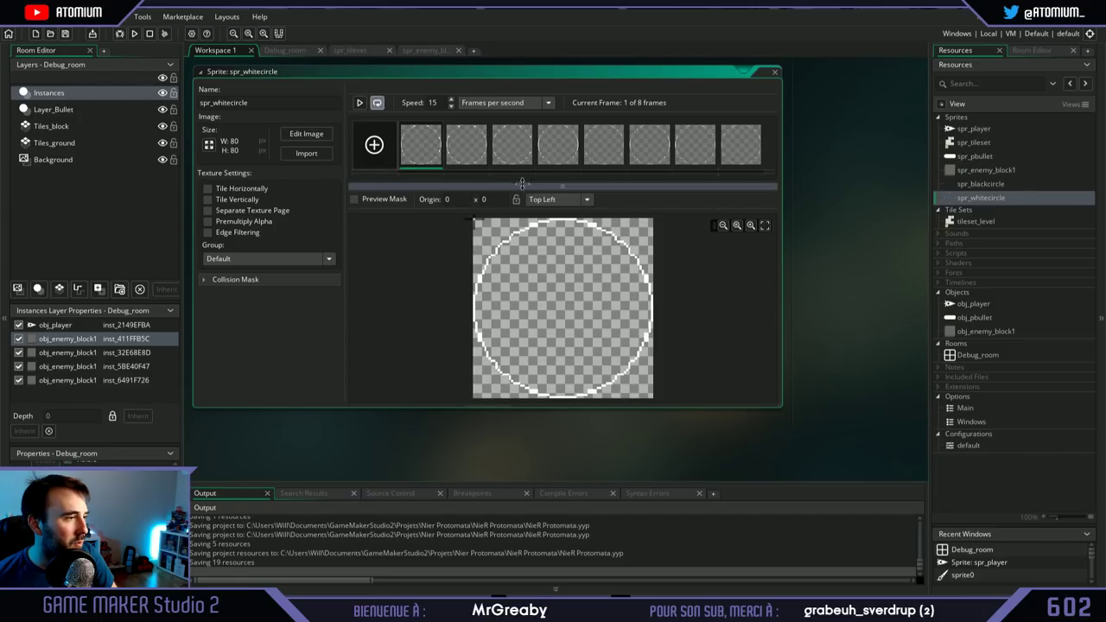
pyautogui.moveTo(522, 178); pyautogui.dragTo(518, 173)
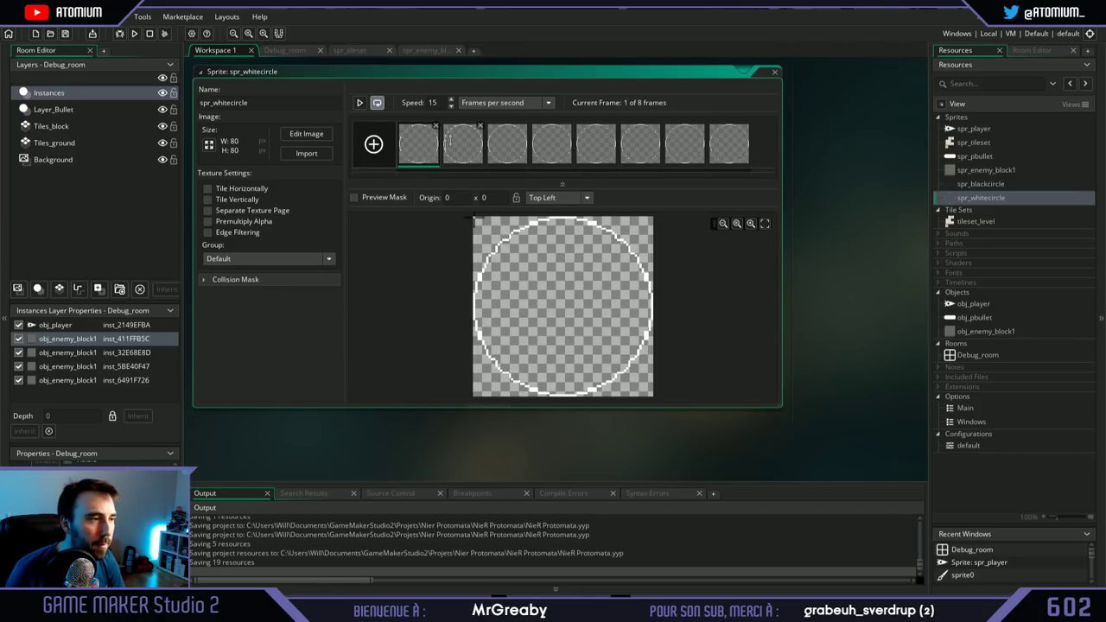
# Step: Delete all eight frames from the spr_whitecircle sprite
pyautogui.click(437, 125)
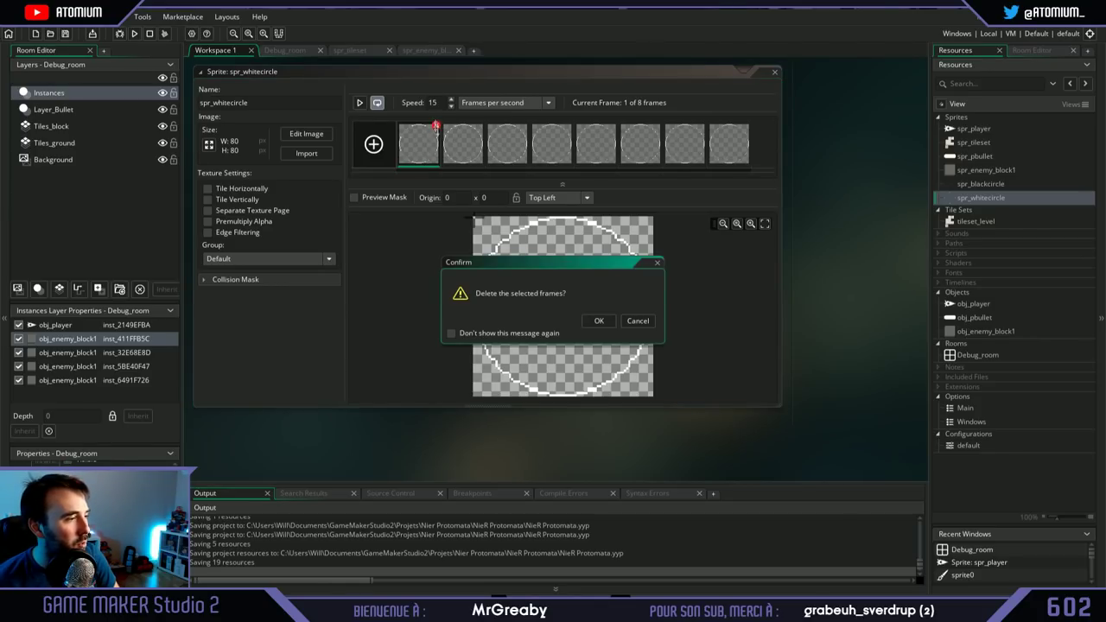
pyautogui.click(572, 318)
pyautogui.press('Delete')
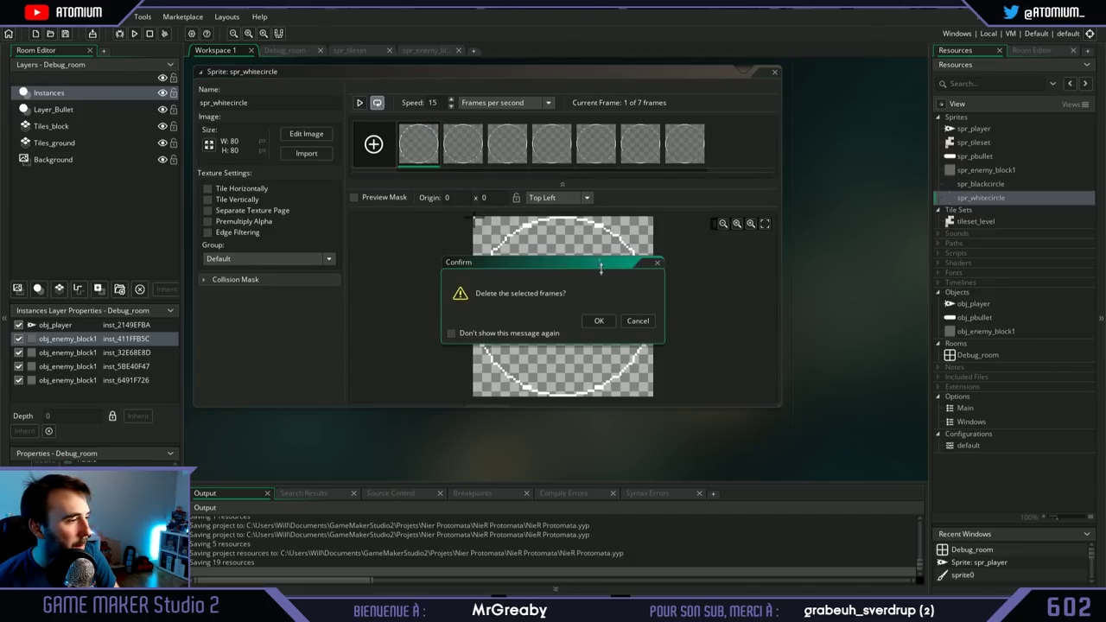
pyautogui.click(602, 320)
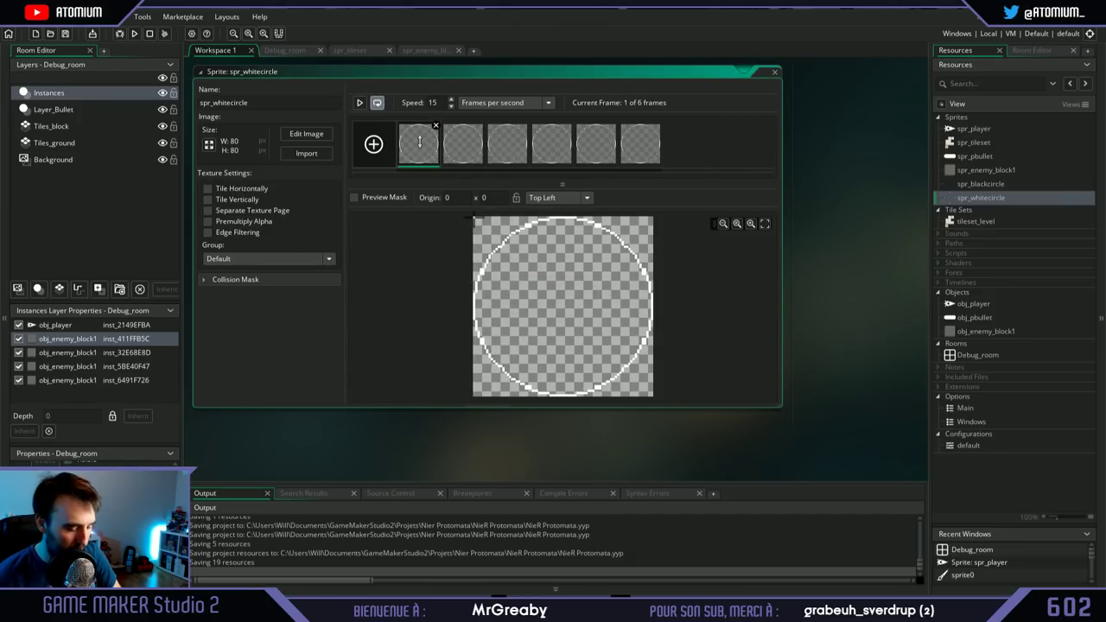
pyautogui.press('Delete')
pyautogui.press('Return')
pyautogui.press('Delete')
pyautogui.press('Return')
pyautogui.press('Delete')
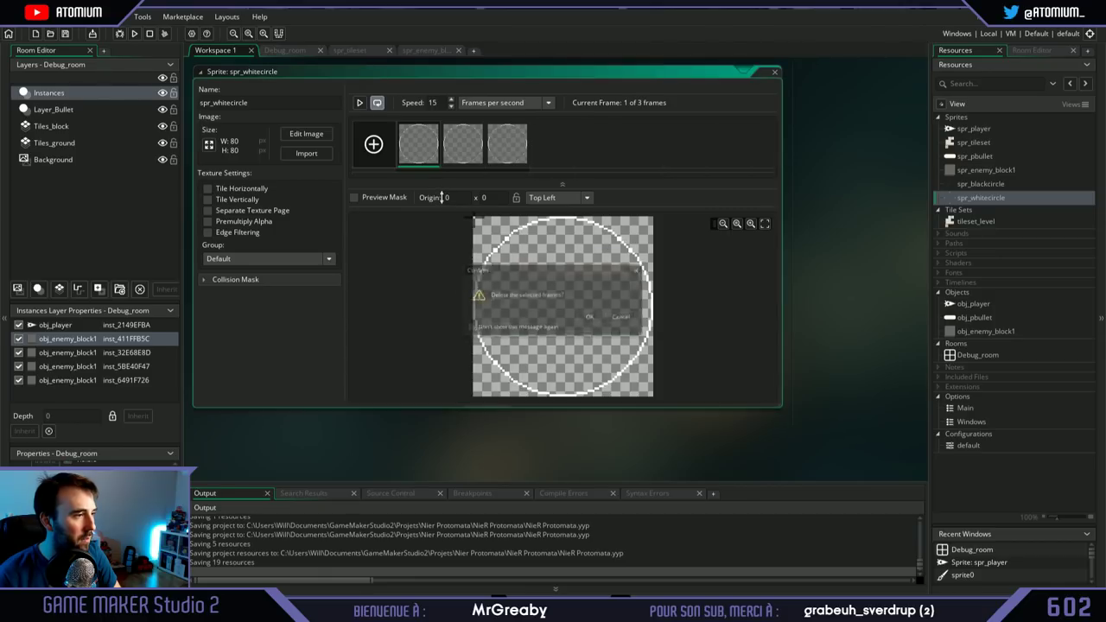
pyautogui.press('Return')
pyautogui.press('Delete')
pyautogui.press('Return')
pyautogui.press('Delete')
pyautogui.press('Return')
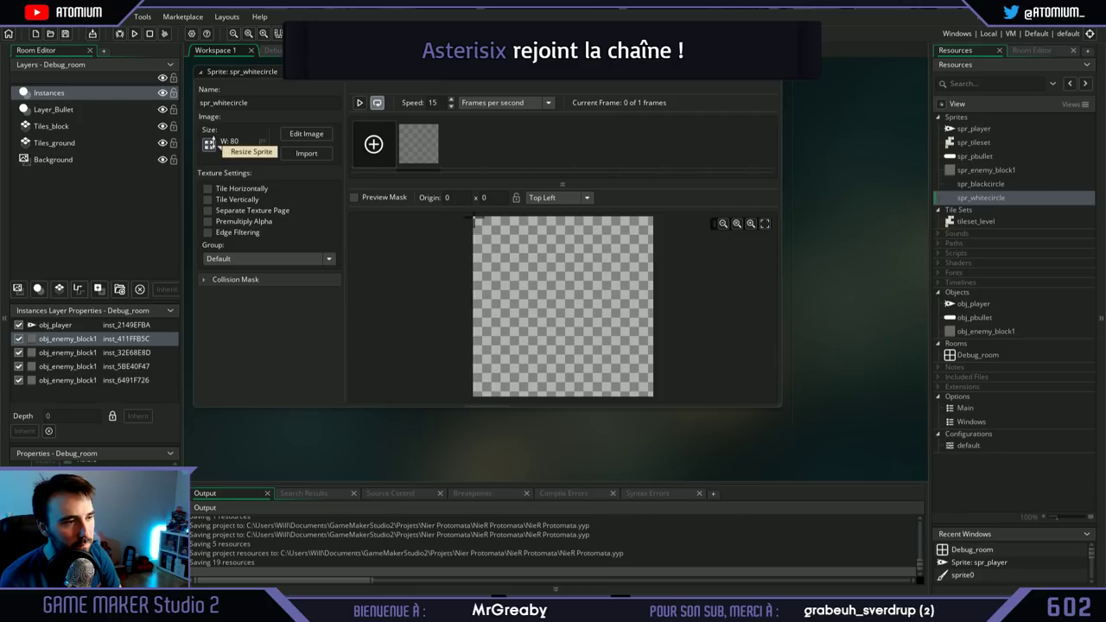
# Step: Import the white circle images as frames of spr_whitecircle and look through them
pyautogui.click(321, 154)
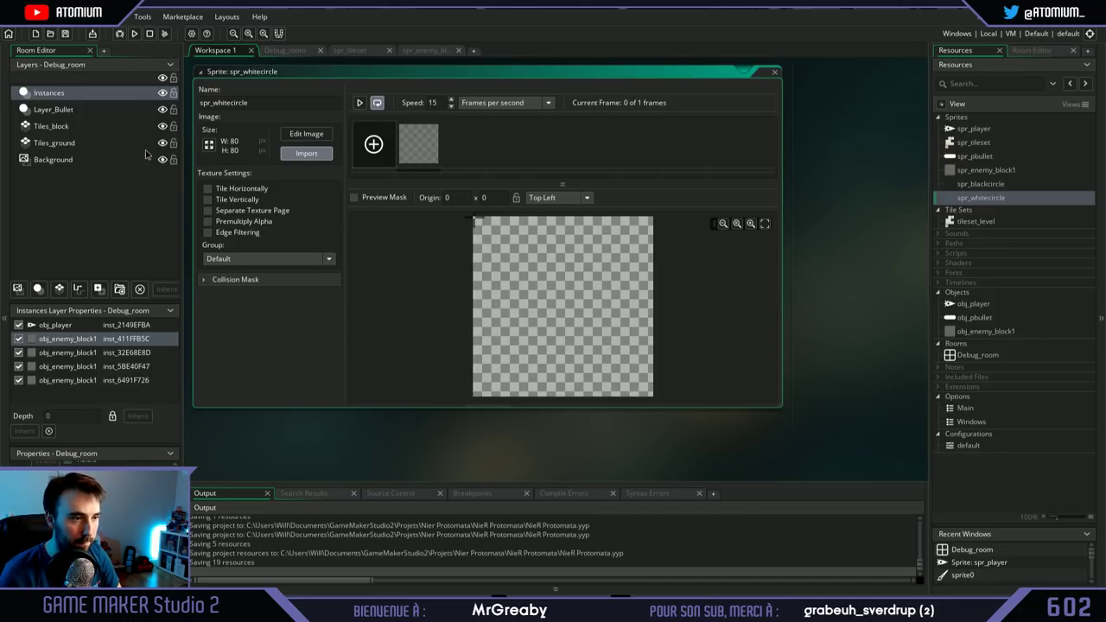
pyautogui.press('Return')
pyautogui.press('Return')
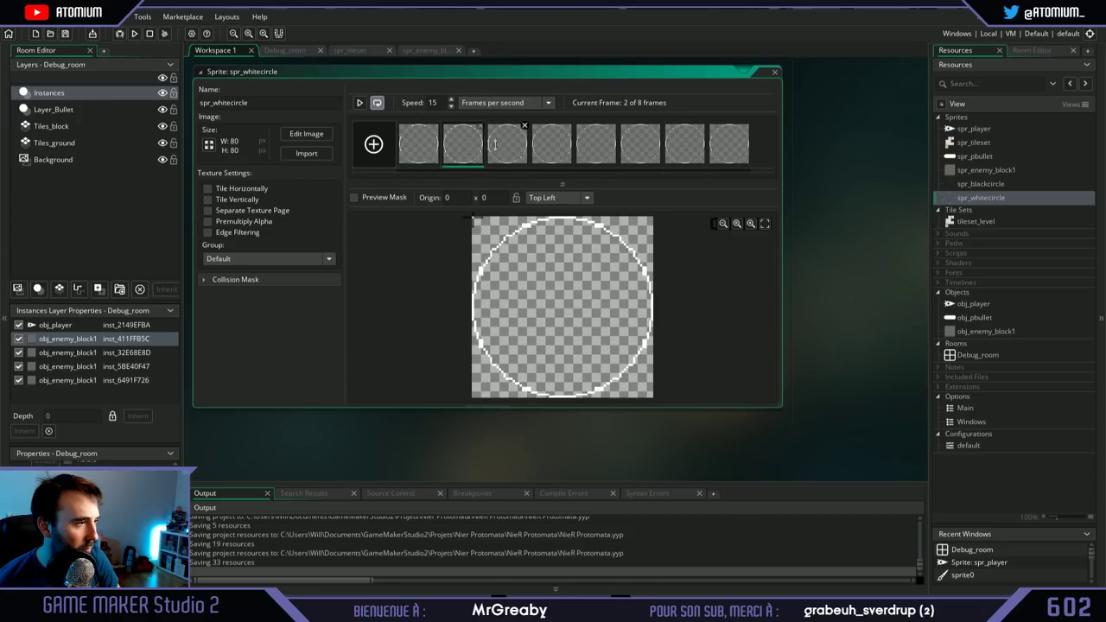
pyautogui.click(518, 146)
pyautogui.click(730, 146)
# Step: Select all the imported circle frames of spr_whitecircle and delete them
pyautogui.keyDown('shift'); pyautogui.click(429, 151); pyautogui.keyUp('shift')
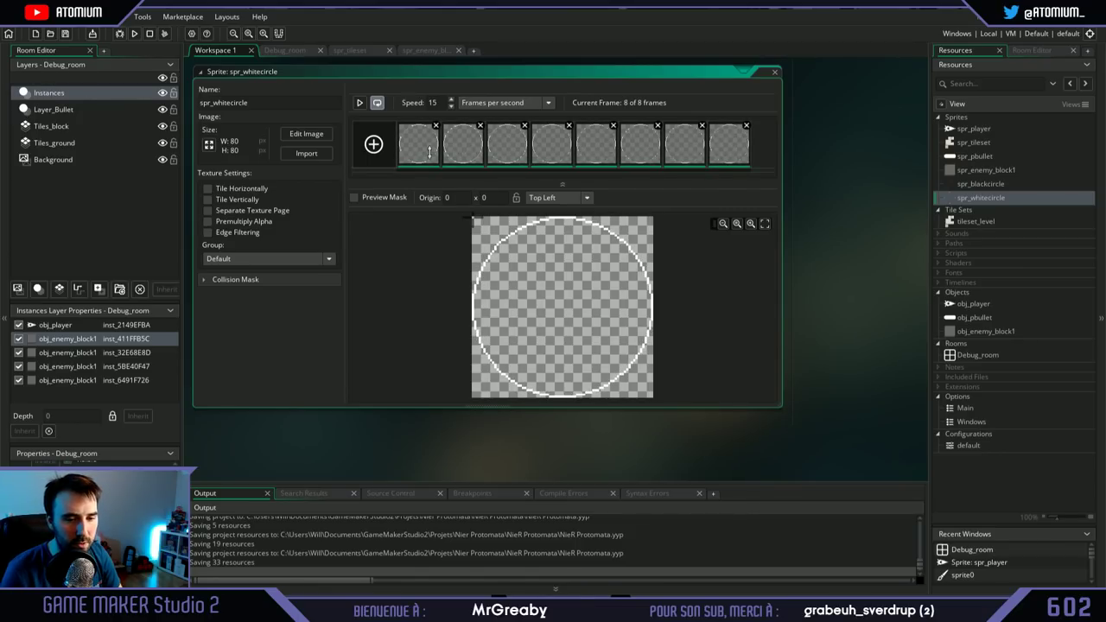
pyautogui.press('Delete')
pyautogui.press('Return')
pyautogui.click(429, 151)
pyautogui.press('Delete')
pyautogui.press('Return')
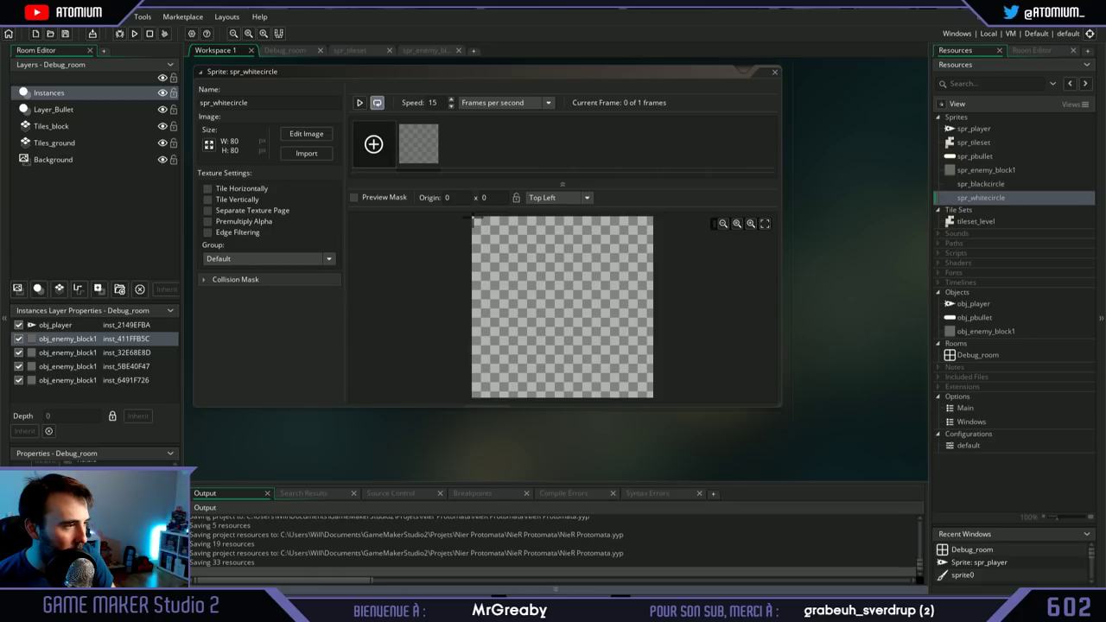
# Step: Switch to Photoshop and create a new 80 x 80 px document with a white background
pyautogui.hotkey('alt', 'Tab')
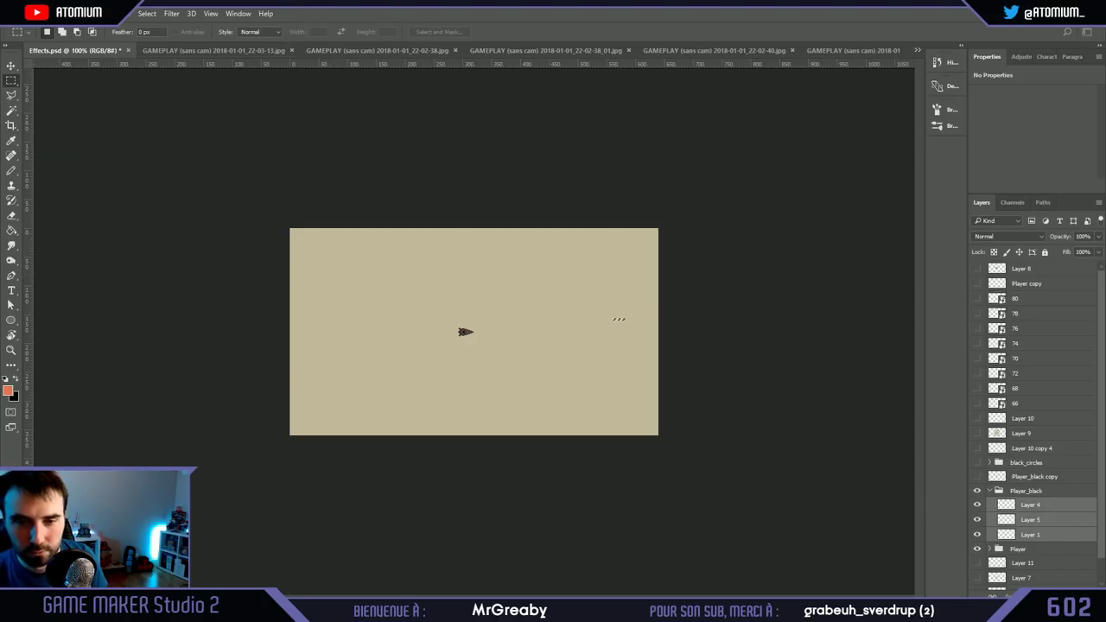
pyautogui.hotkey('ctrl', 'alt', 'n')
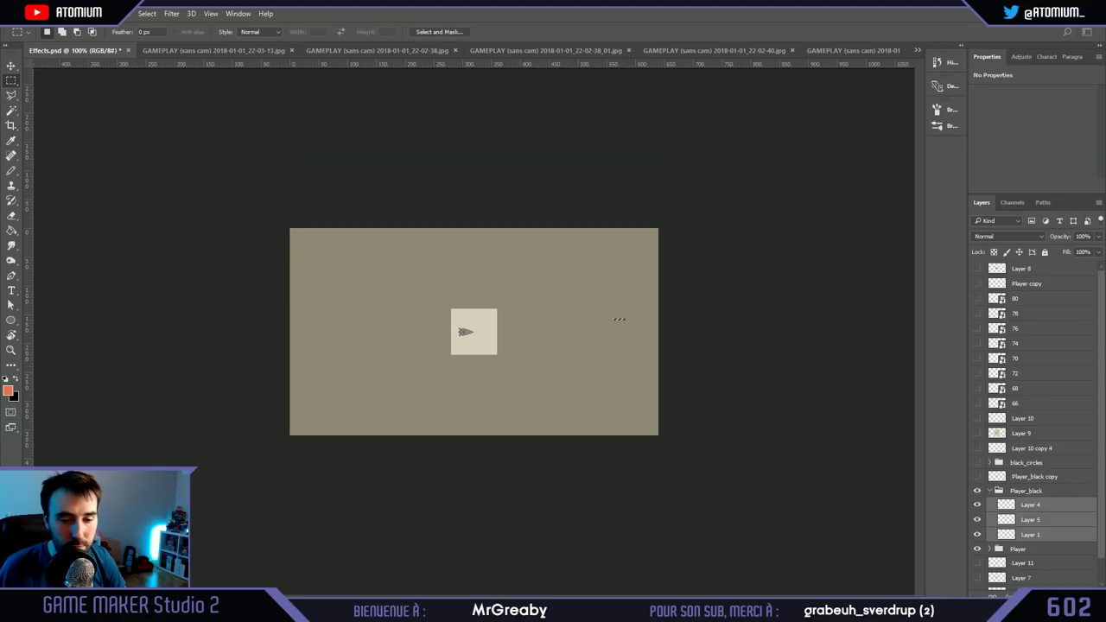
# Step: Close the gameplay screenshots time-stamped 22-02-38, 22-02-38_01, 22-02-40 and 22-02-40_01
pyautogui.click(235, 52)
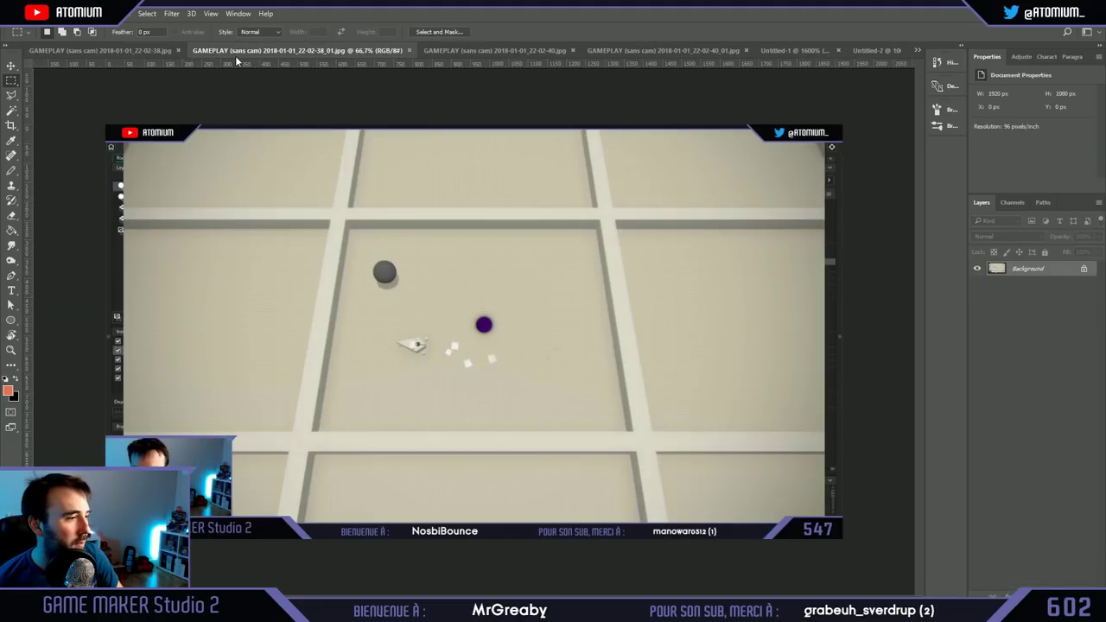
pyautogui.click(558, 50)
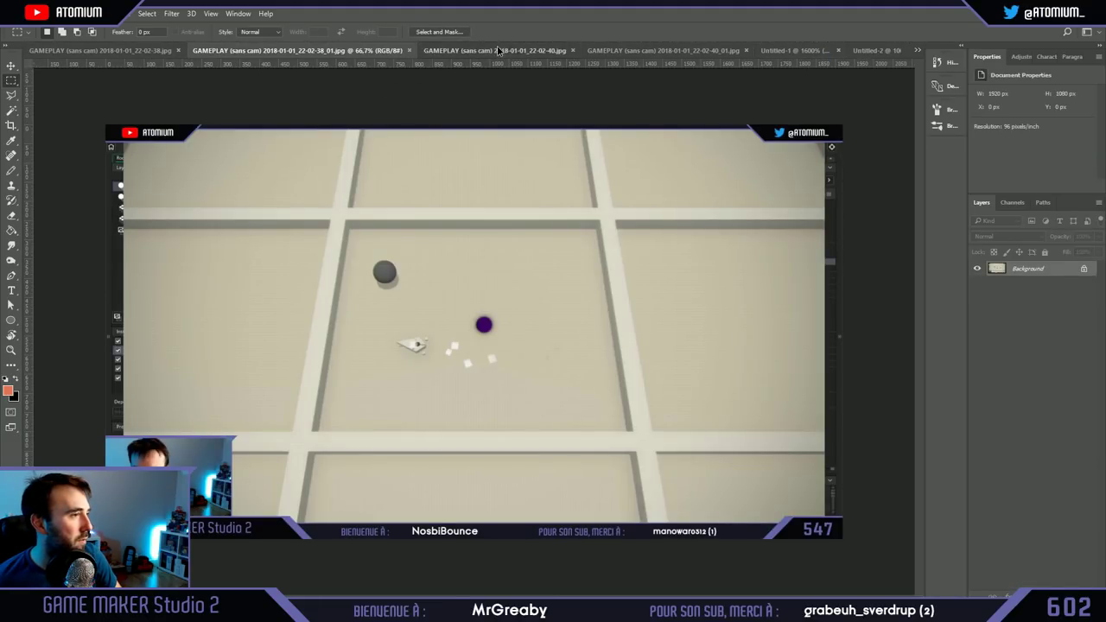
pyautogui.click(572, 50)
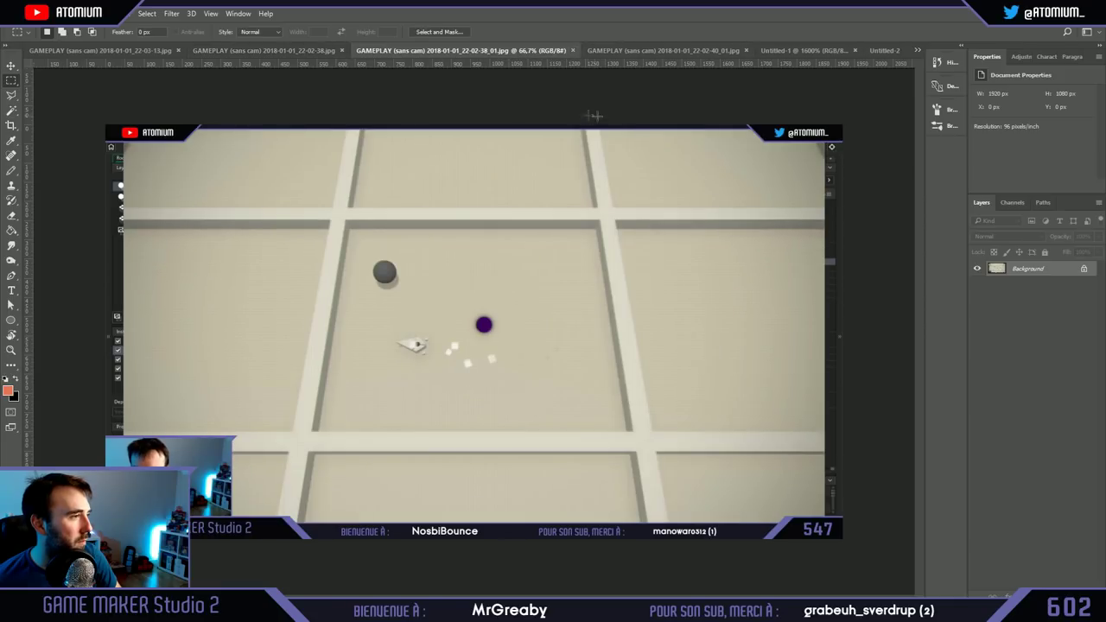
pyautogui.click(573, 50)
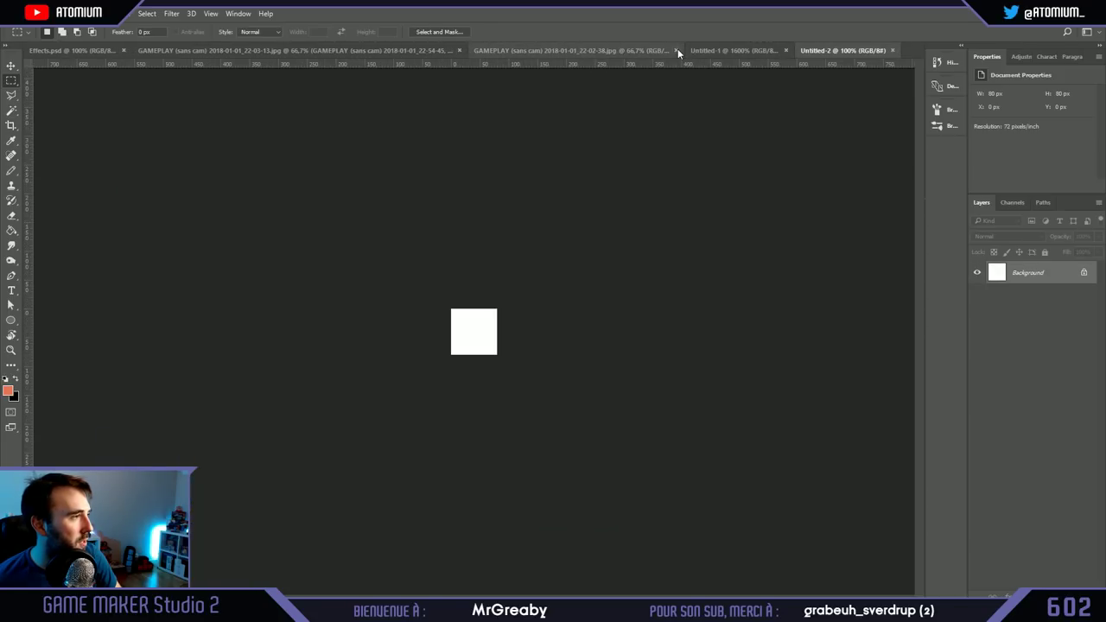
pyautogui.click(676, 50)
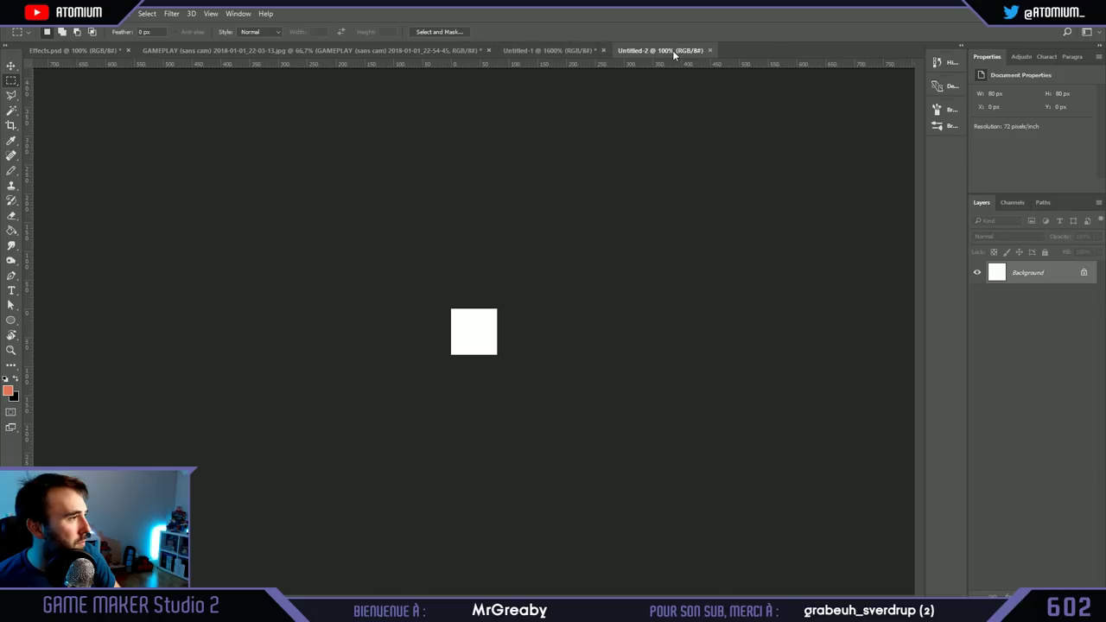
# Step: Return to Effects.psd and make the black_circles group visible
pyautogui.click(540, 50)
pyautogui.click(113, 50)
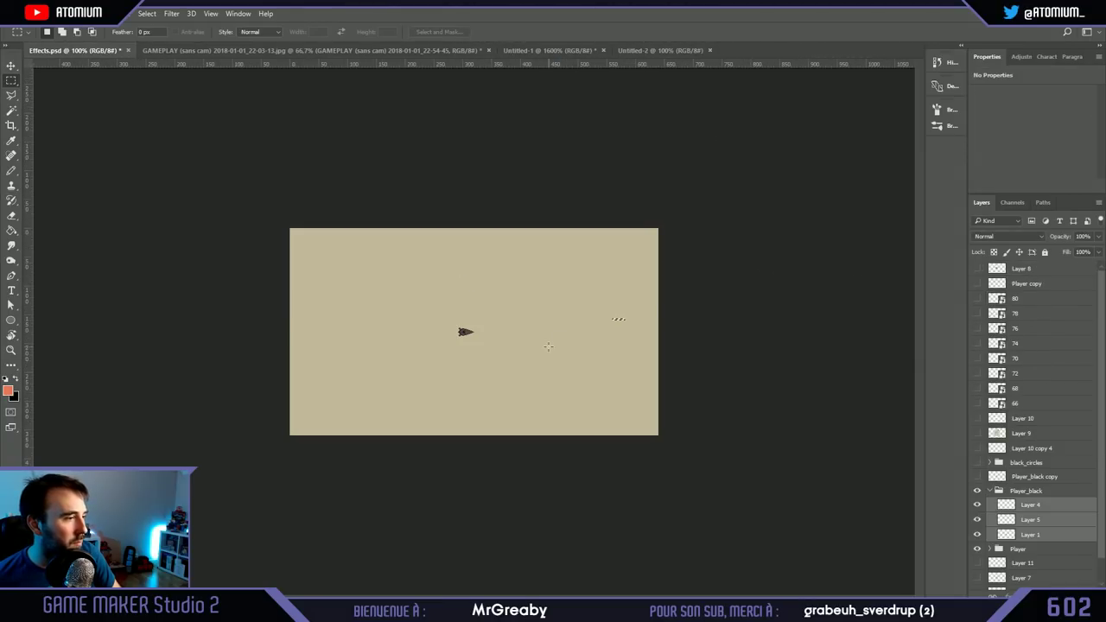
pyautogui.click(1015, 447)
pyautogui.hotkey('alt', '[')
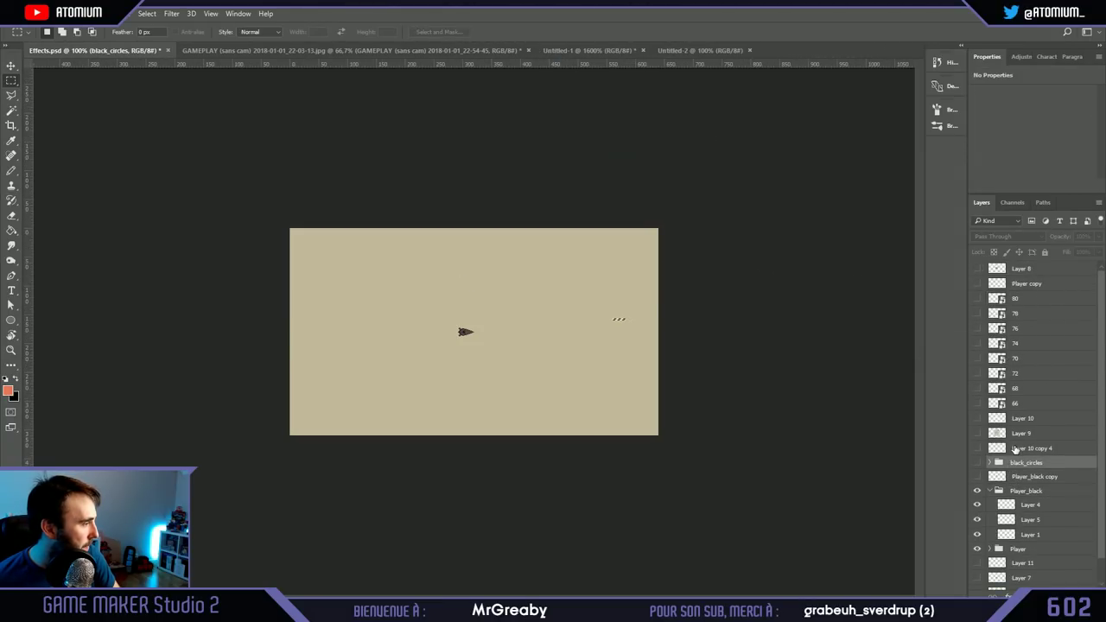
pyautogui.click(977, 463)
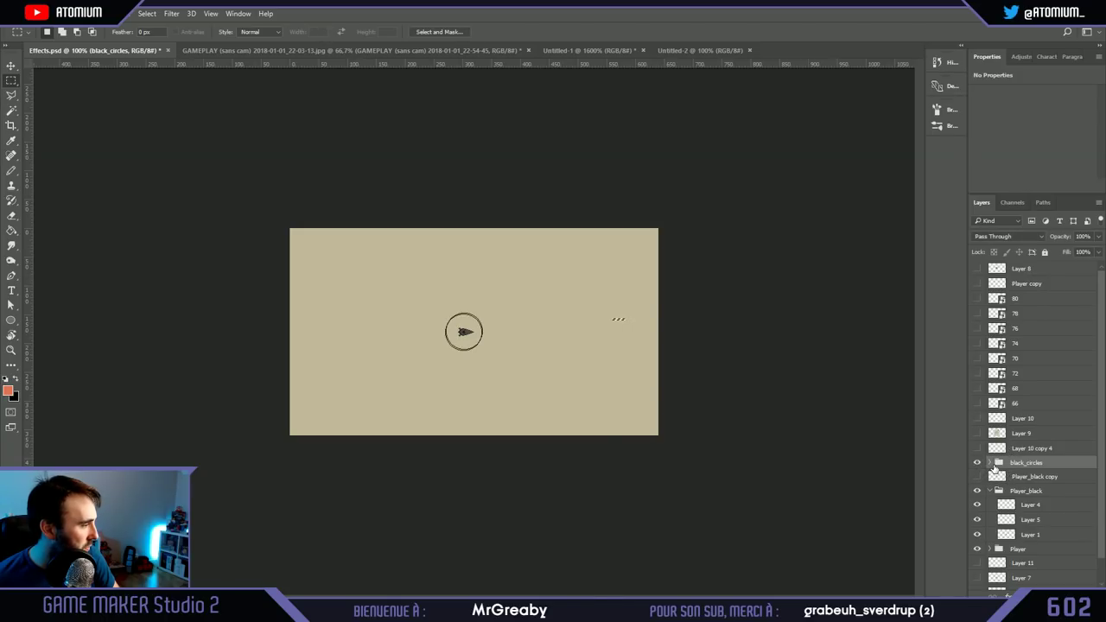
# Step: Collapse the Player_black and Player layer groups in Effects.psd
pyautogui.click(993, 490)
pyautogui.click(990, 503)
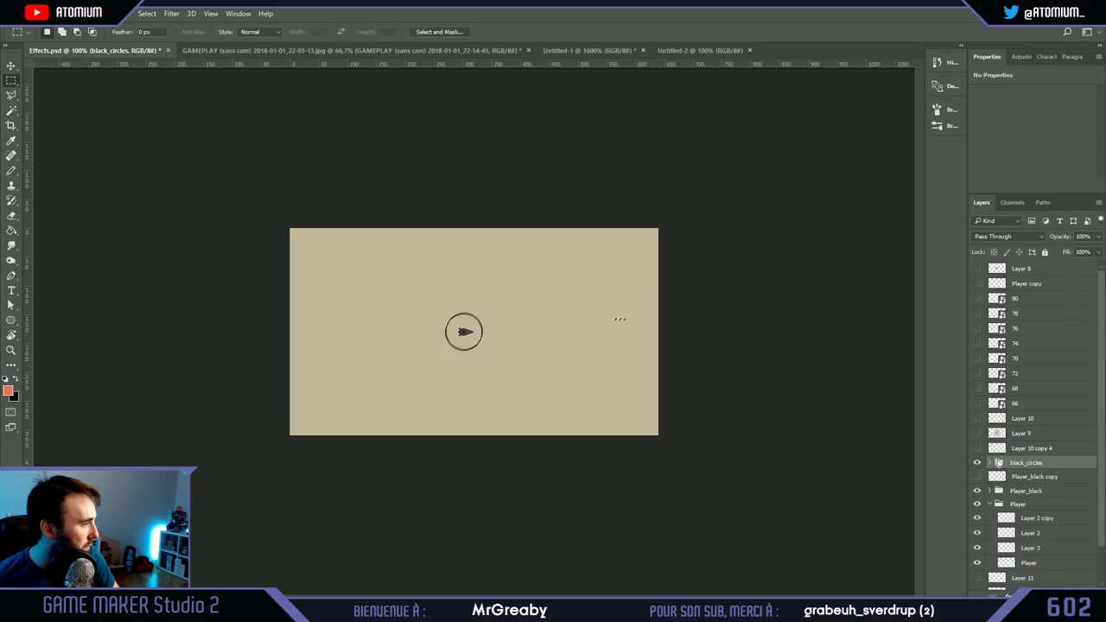
pyautogui.scroll(-1, 1068, 445)
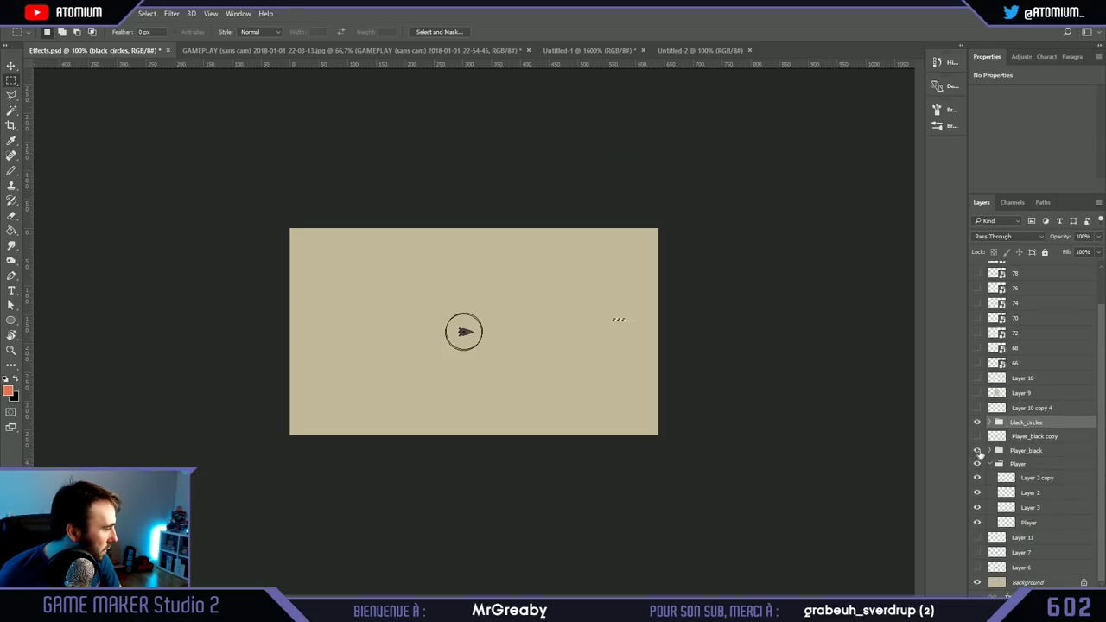
pyautogui.click(995, 464)
pyautogui.click(990, 464)
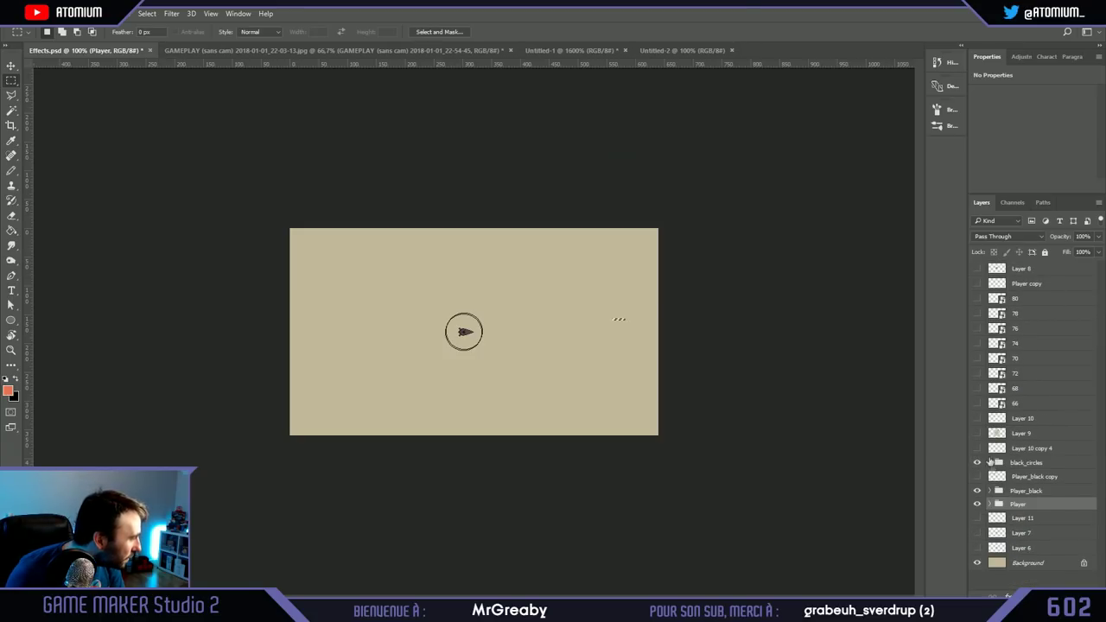
# Step: Place the white circle images 66 to 80 as separate smart object layers in the Untitled-2 document
pyautogui.click(675, 50)
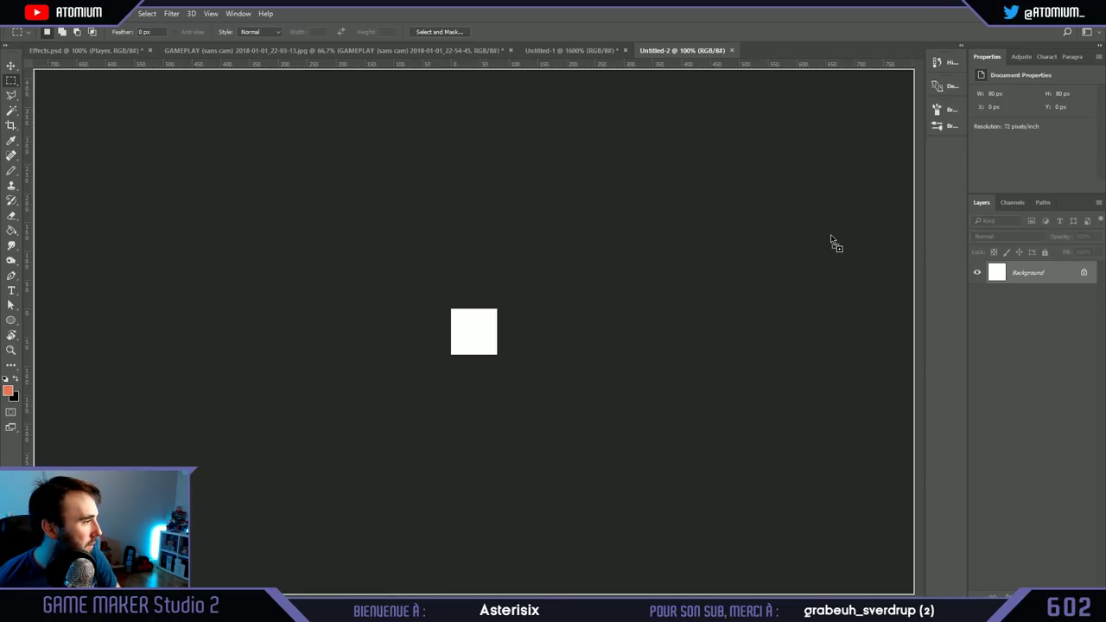
pyautogui.press('Return')
pyautogui.press('Return')
pyautogui.press('Return')
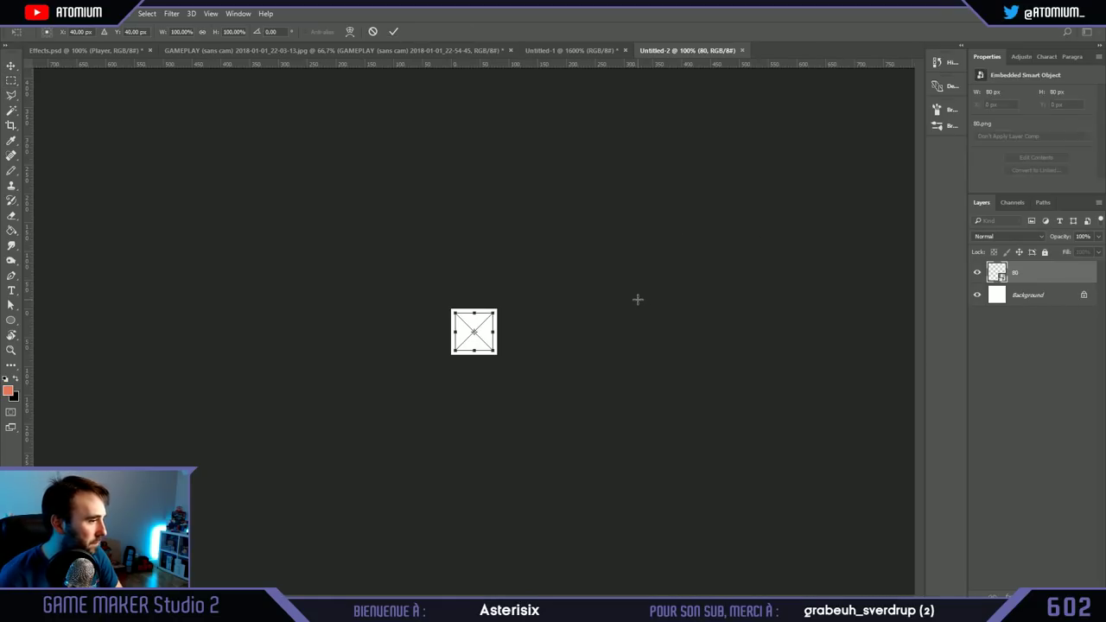
pyautogui.press('Return')
pyautogui.press('Return')
pyautogui.press('Return')
pyautogui.press('Return')
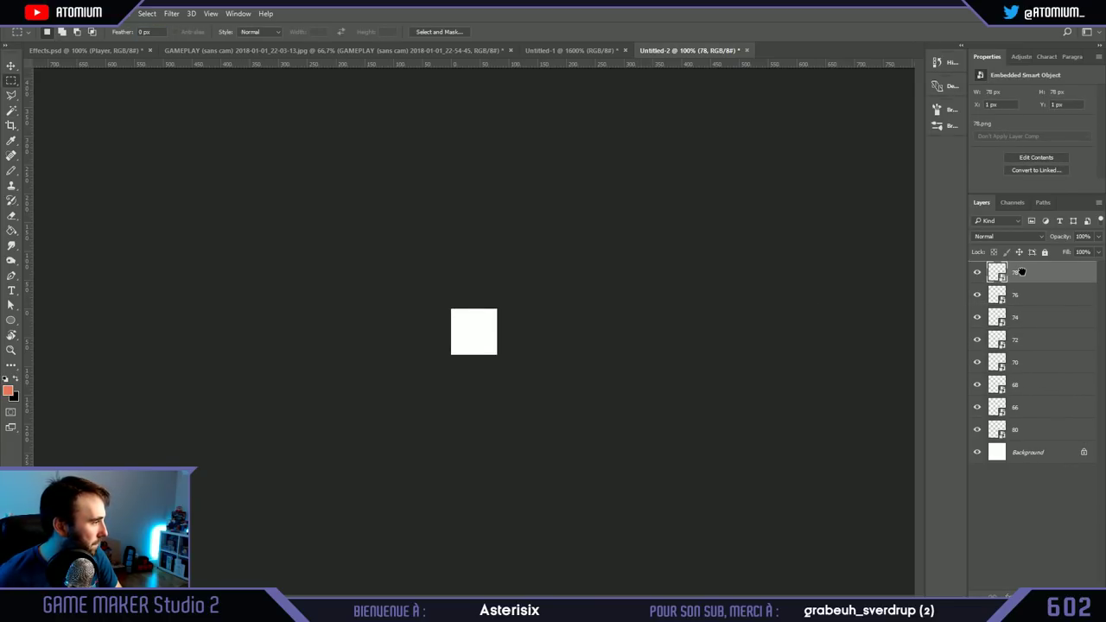
# Step: Move layer 80 above all other layers, leave only it visible, and magnify the canvas to 500%
pyautogui.click(995, 430)
pyautogui.hotkey('ctrl', 'shift', ']')
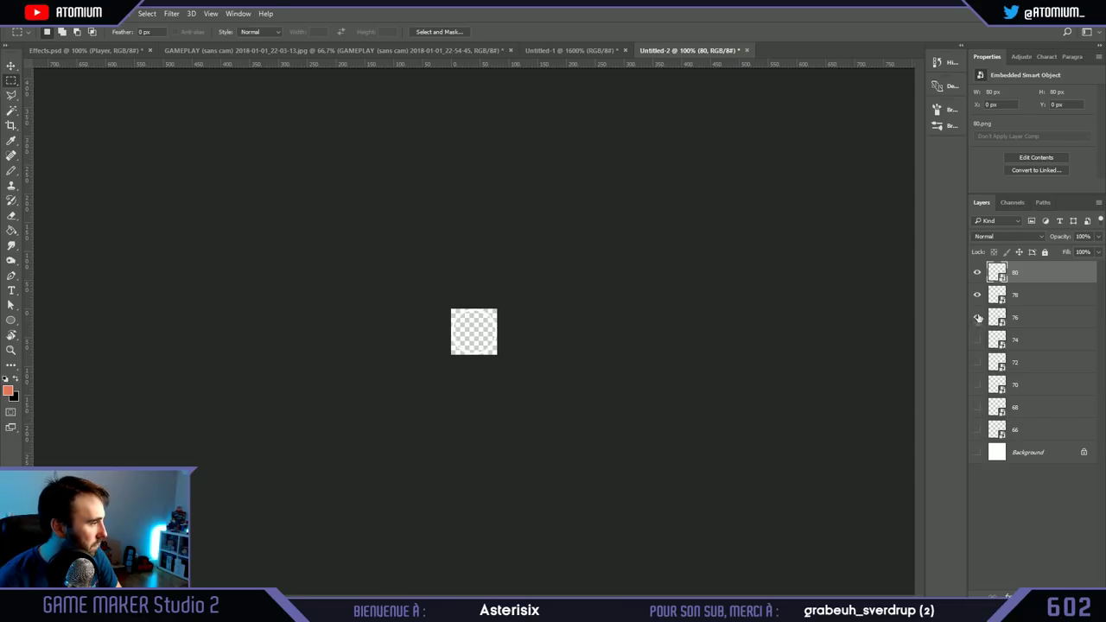
pyautogui.click(11, 350)
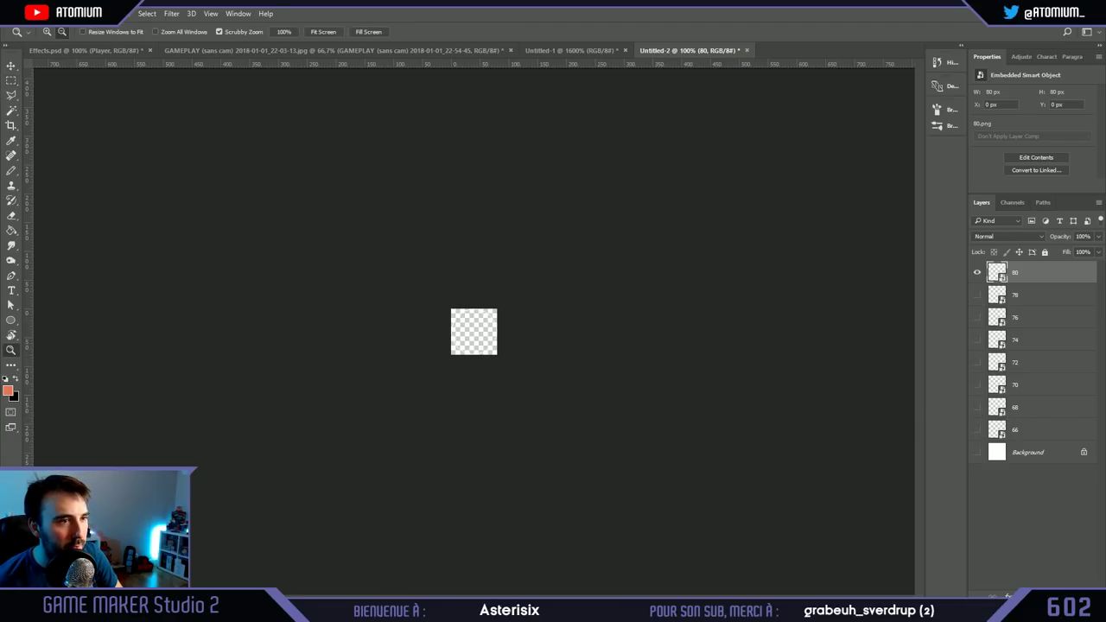
pyautogui.click(47, 31)
pyautogui.click(478, 320)
pyautogui.click(444, 388)
pyautogui.click(444, 388)
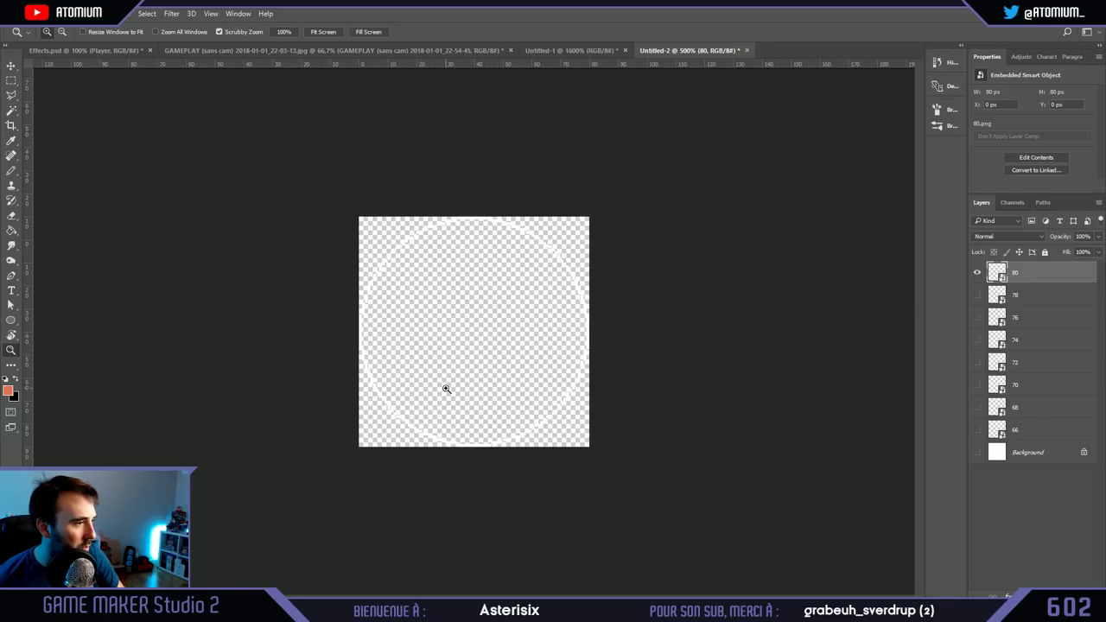
# Step: Show the Background layer and fill it with the orange foreground color using the Paint Bucket
pyautogui.click(1065, 453)
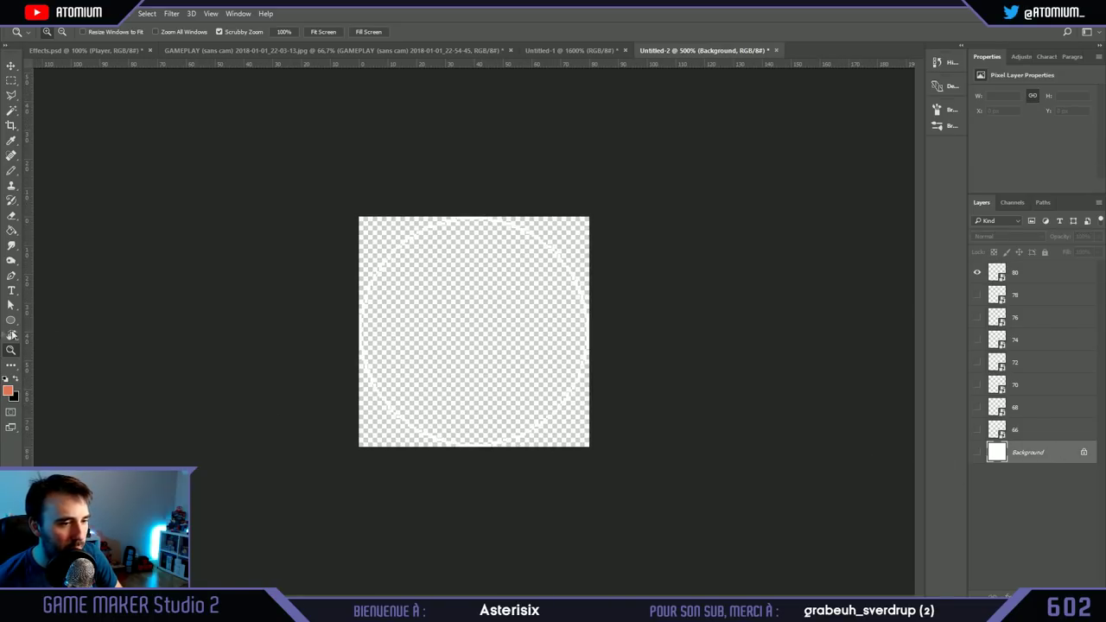
pyautogui.click(11, 229)
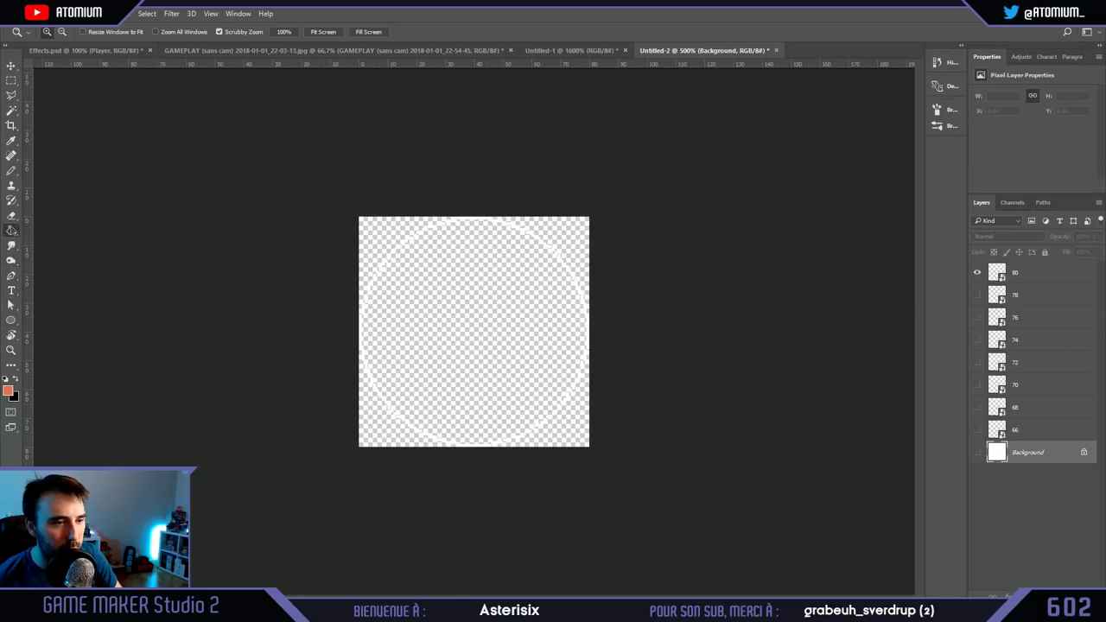
pyautogui.click(977, 451)
pyautogui.click(410, 313)
# Step: Show circle layers 66 through 78 one after another to check the rings against the orange background
pyautogui.click(977, 429)
pyautogui.click(977, 407)
pyautogui.click(977, 385)
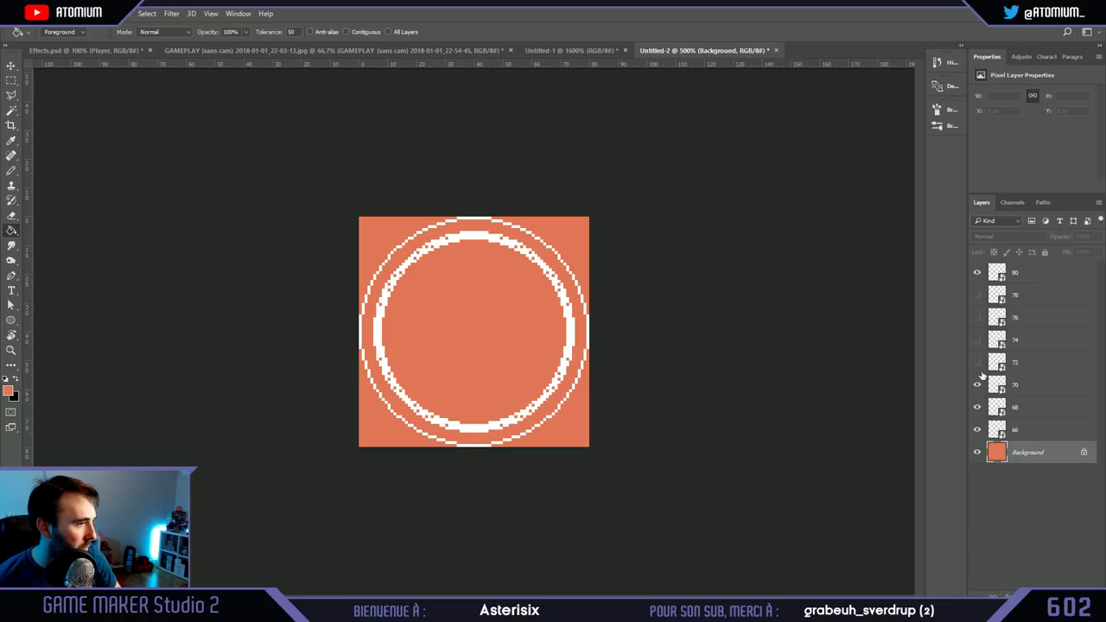
pyautogui.click(977, 362)
pyautogui.click(977, 362)
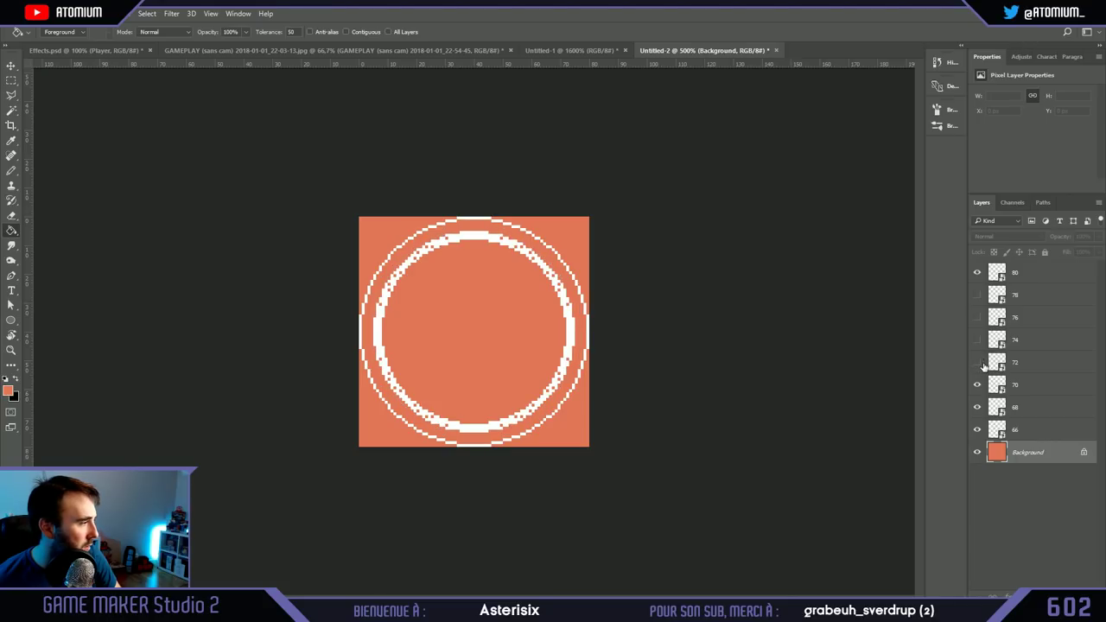
pyautogui.click(977, 362)
pyautogui.click(977, 339)
pyautogui.click(978, 319)
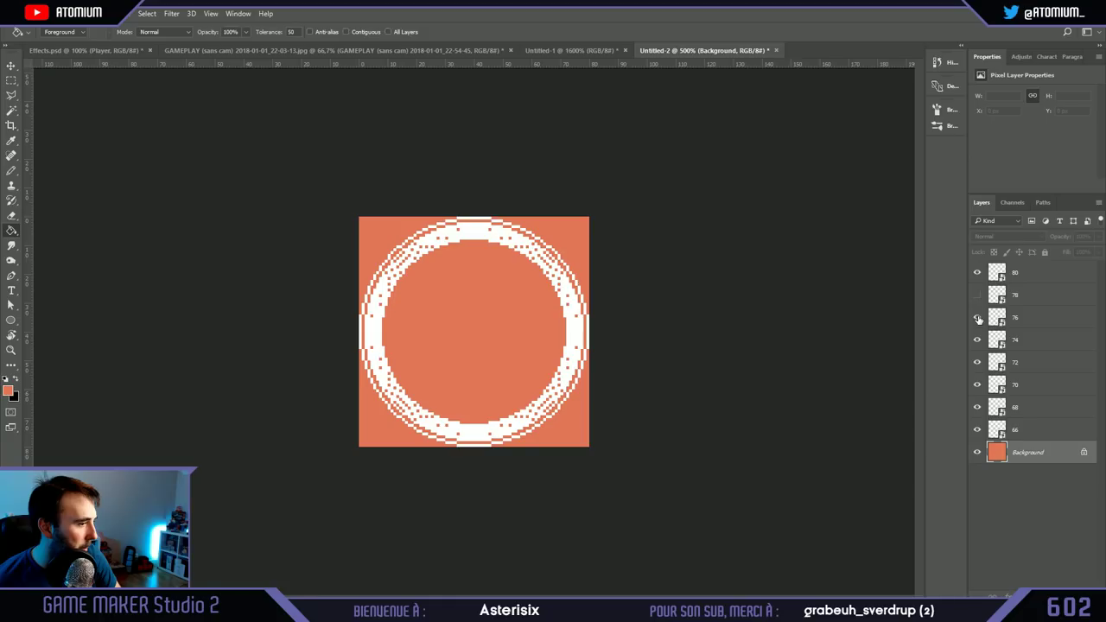
pyautogui.click(977, 294)
# Step: Hide circle layers 80 through 68 and the Background, leaving only layer 66 visible
pyautogui.click(977, 272)
pyautogui.click(977, 294)
pyautogui.click(977, 317)
pyautogui.click(977, 340)
pyautogui.click(977, 362)
pyautogui.click(977, 384)
pyautogui.click(977, 407)
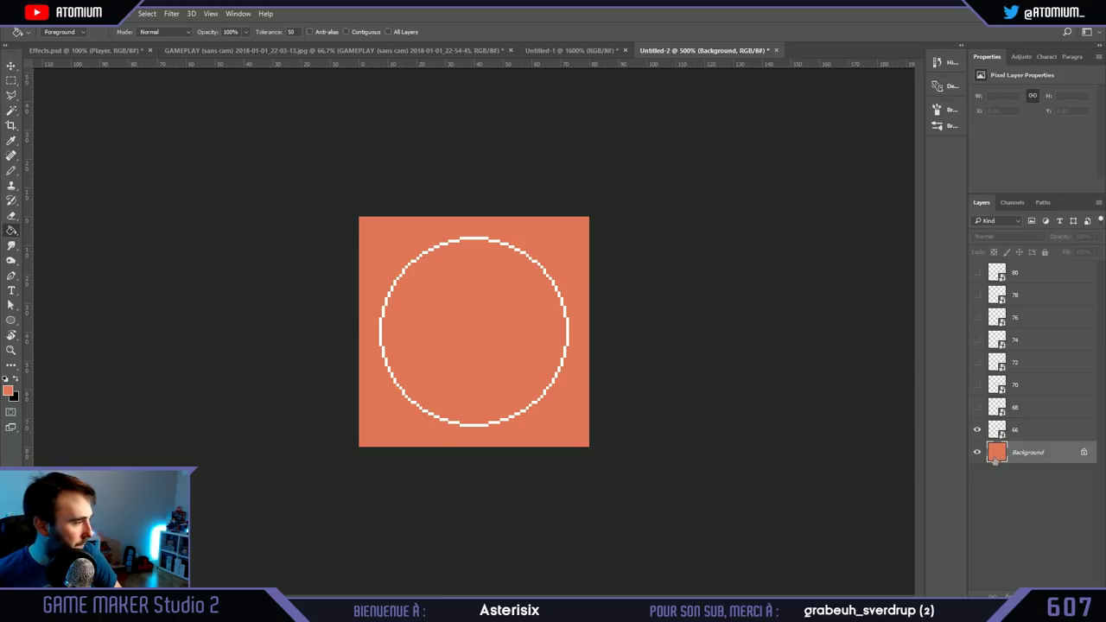
pyautogui.click(977, 452)
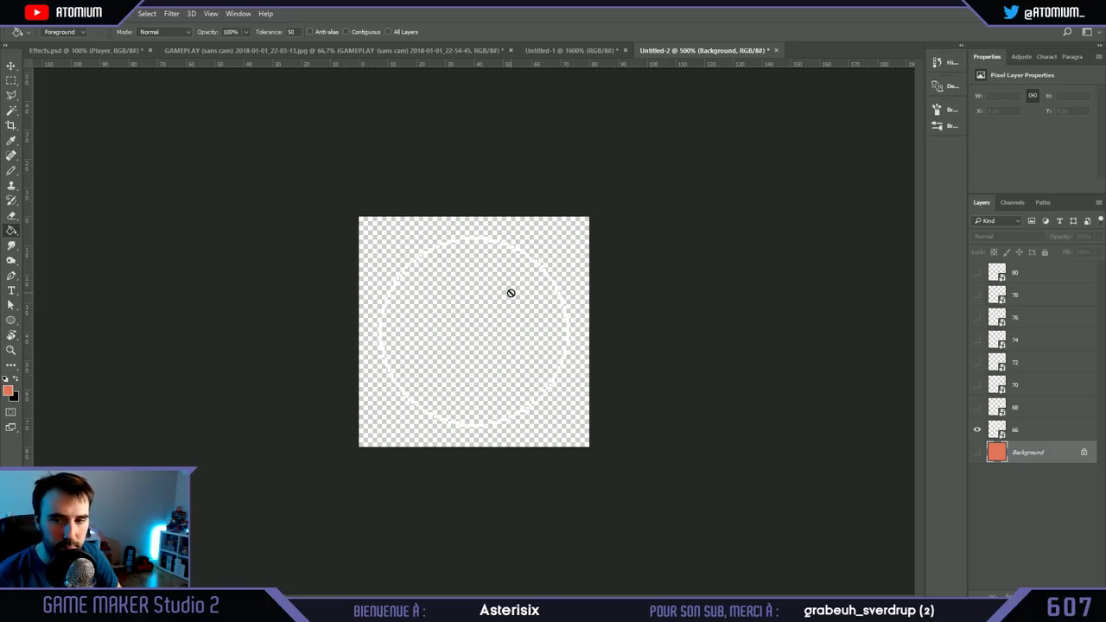
# Step: Isolate circle layer 68 and then layer 70, so that each is selected as the only visible layer for its frame
pyautogui.click(1018, 415)
pyautogui.click(977, 429)
pyautogui.click(977, 407)
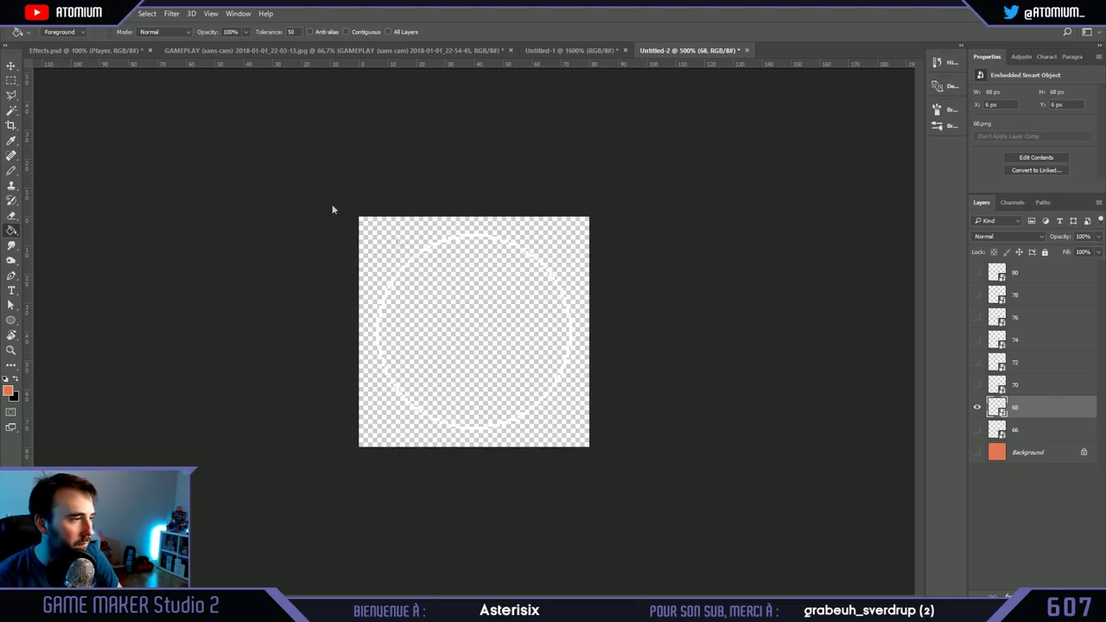
pyautogui.click(1032, 385)
pyautogui.click(977, 384)
pyautogui.click(978, 406)
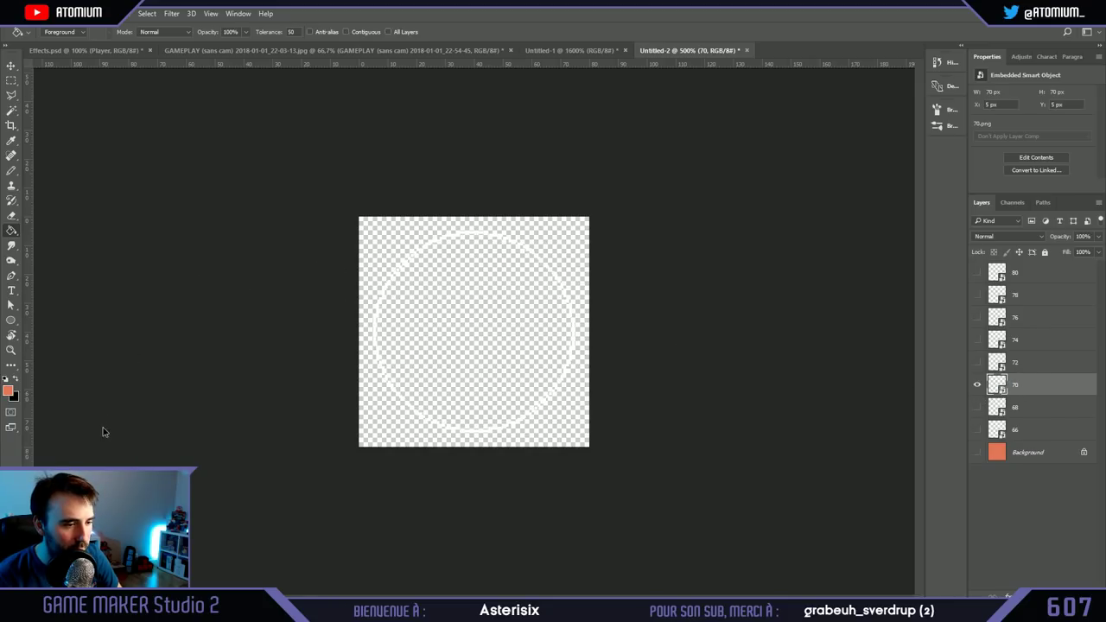
pyautogui.click(462, 356)
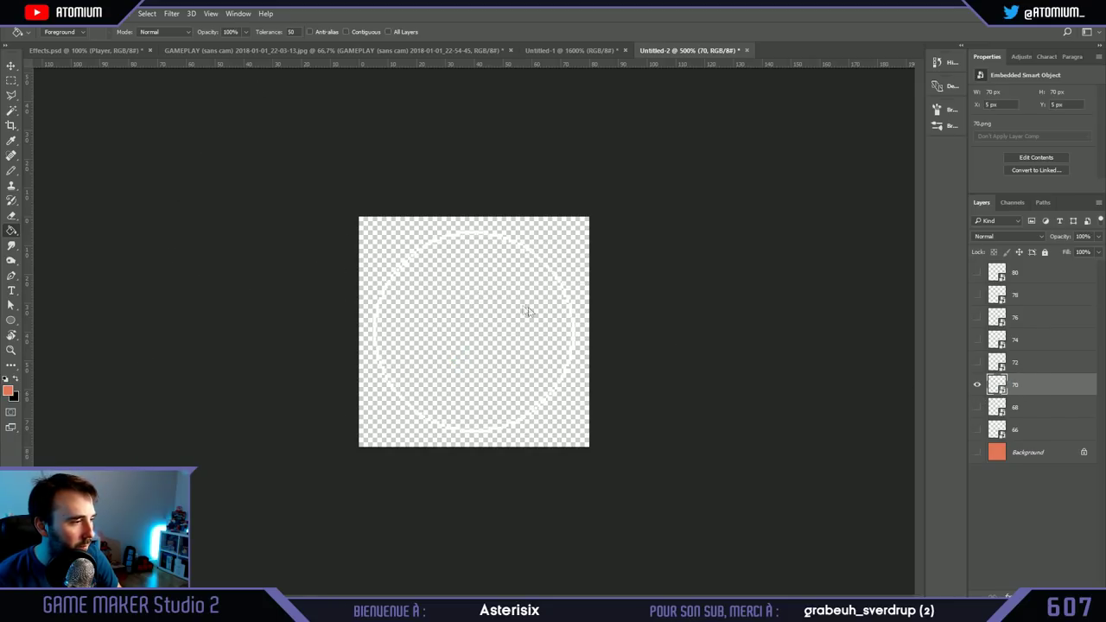
# Step: Isolate circle layer 72 and then layer 74 as the only visible, selected layer for the following frames
pyautogui.click(977, 385)
pyautogui.click(977, 362)
pyautogui.click(1015, 368)
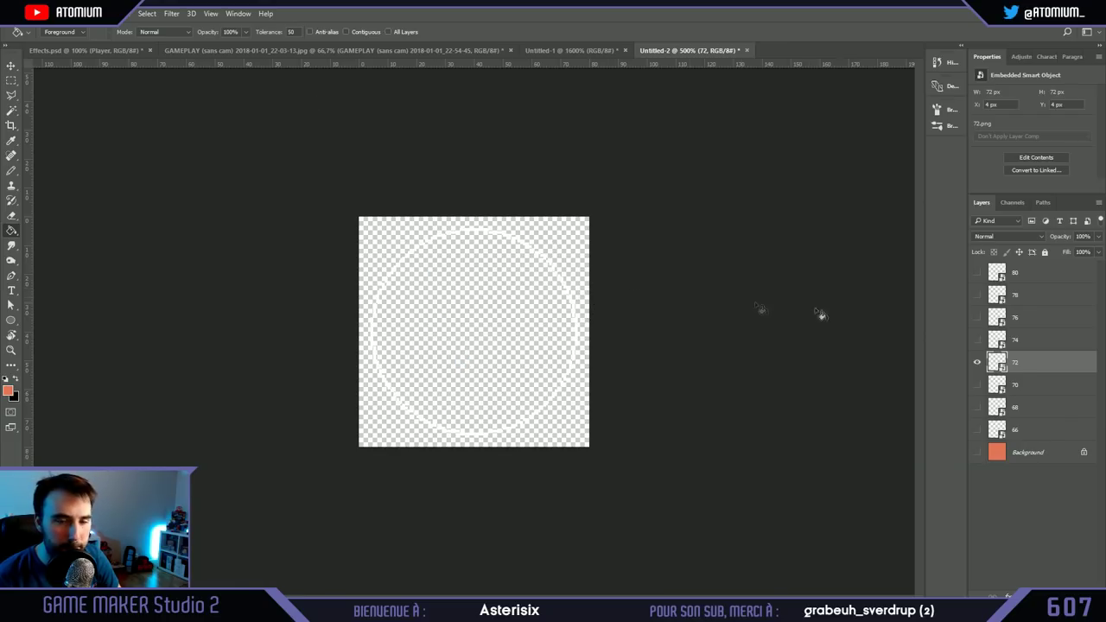
pyautogui.click(977, 362)
pyautogui.click(977, 340)
pyautogui.click(1010, 342)
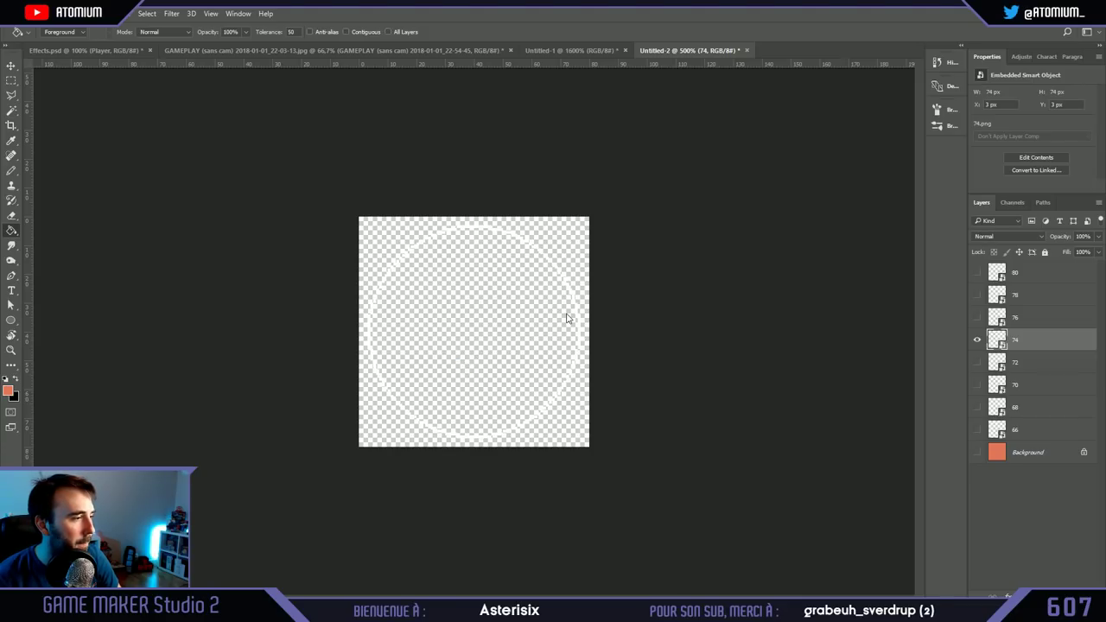
# Step: Isolate circle layer 76 and then layer 78 by showing each one alone and selecting it
pyautogui.click(977, 336)
pyautogui.click(977, 317)
pyautogui.click(1011, 317)
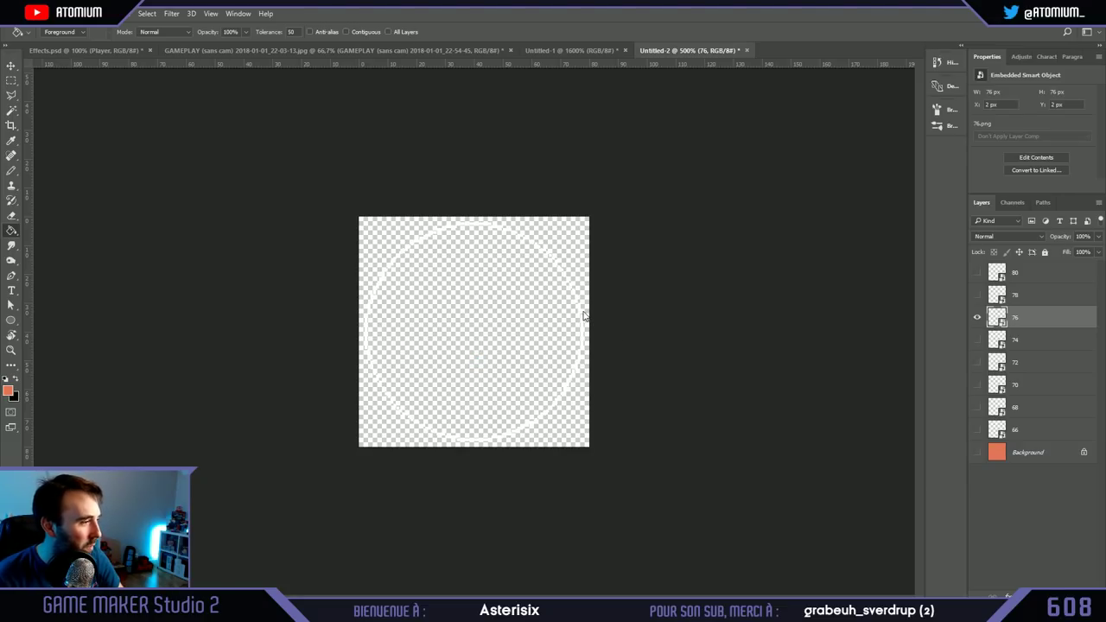
pyautogui.click(977, 294)
pyautogui.click(977, 317)
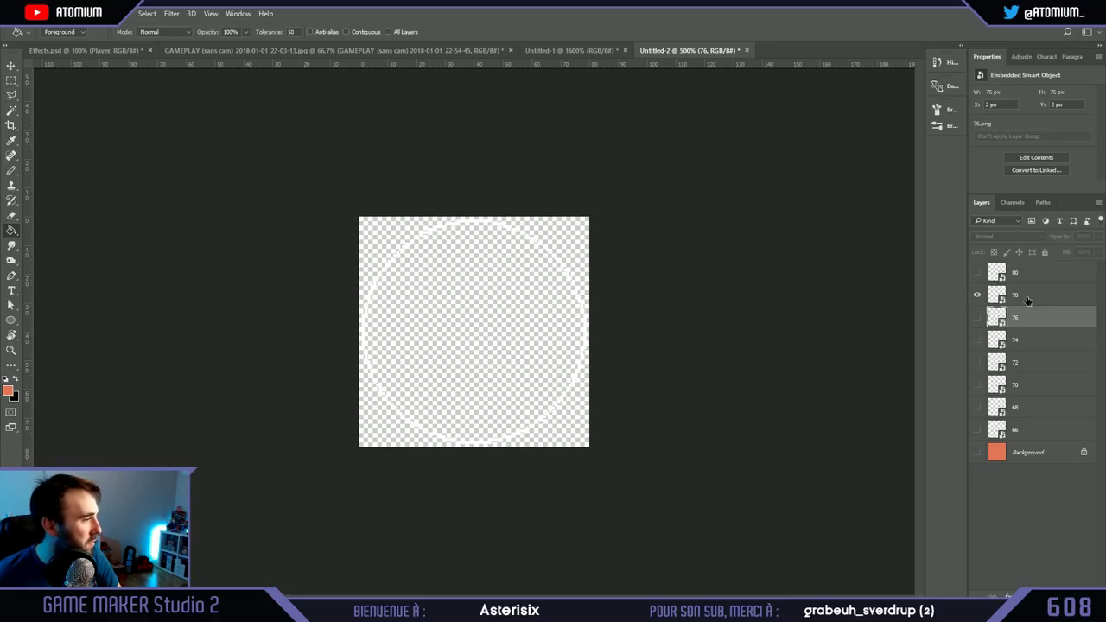
pyautogui.click(1026, 295)
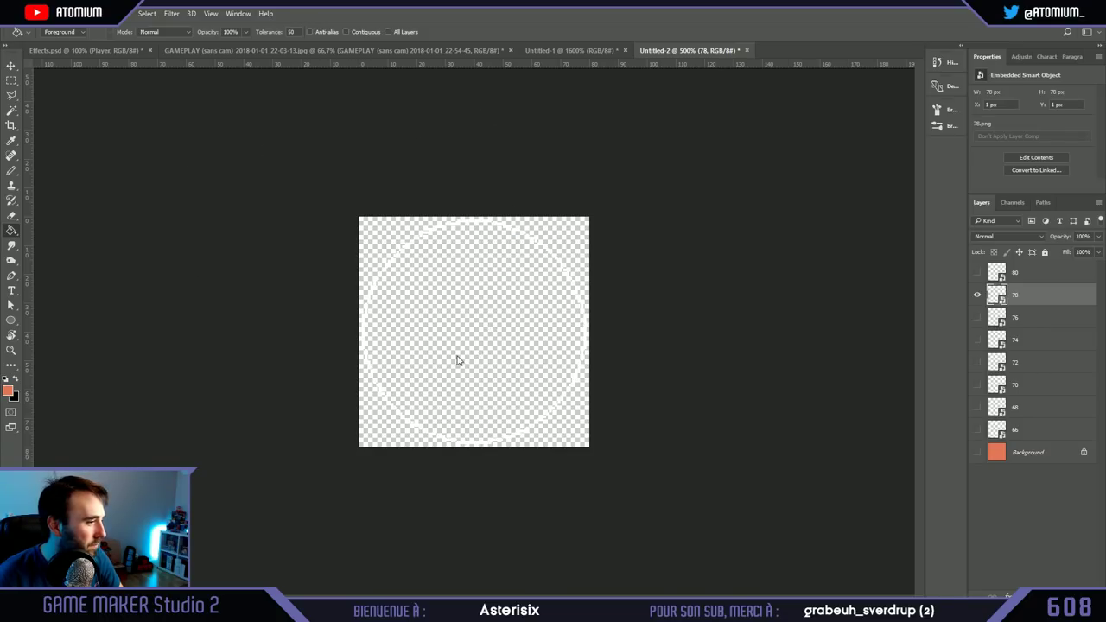
# Step: Hide layer 78, then select and show only circle layer 80 for the last frame
pyautogui.hotkey('ctrl', ',')
pyautogui.hotkey('alt', ']')
pyautogui.hotkey('ctrl', ',')
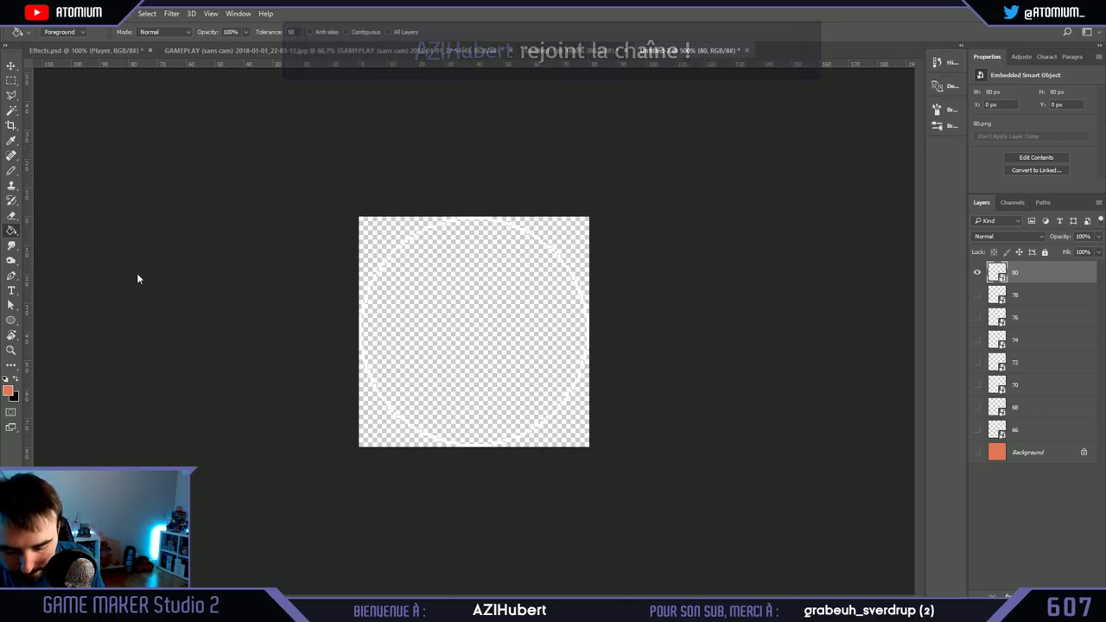
pyautogui.press('Return')
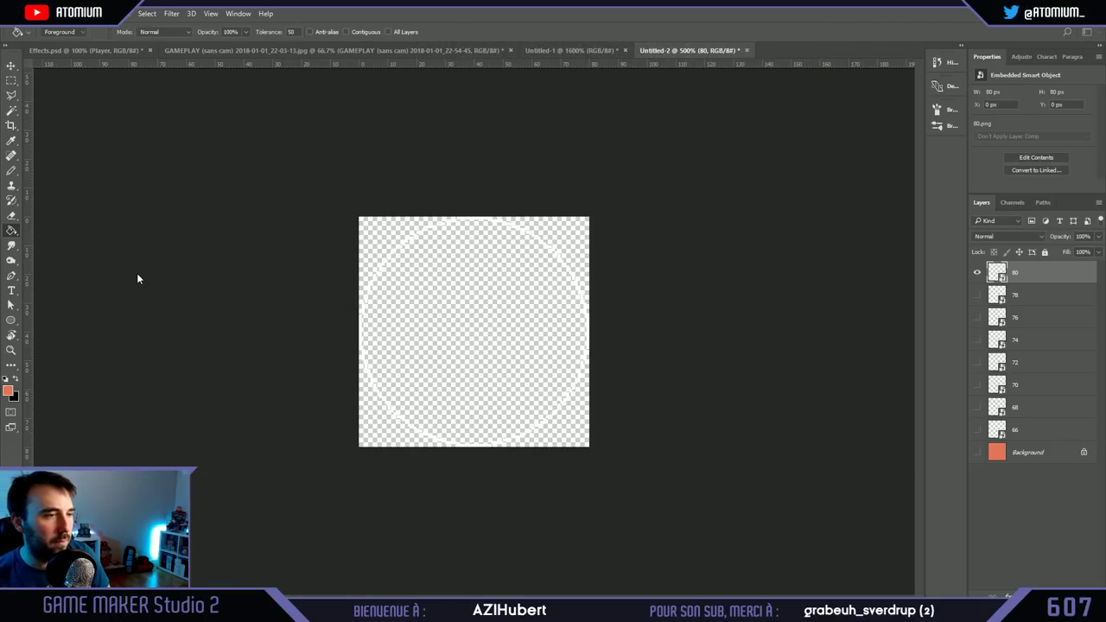
# Step: Switch to GameMaker Studio 2 and import the eight white circle images as the frames of spr_whitecircle
pyautogui.hotkey('alt', 'Tab')
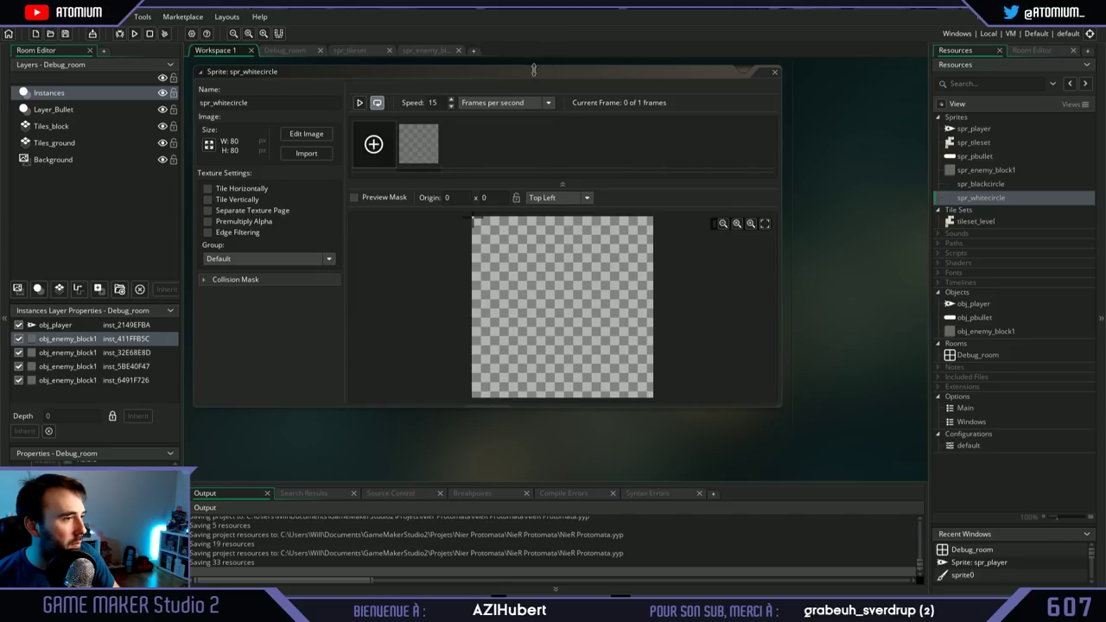
pyautogui.click(311, 153)
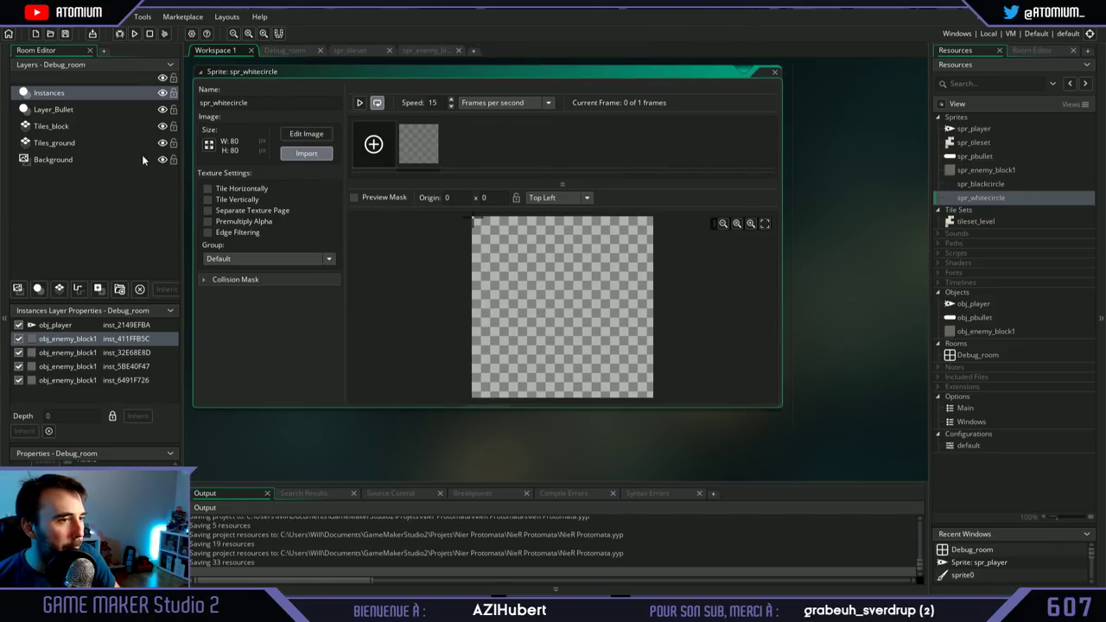
pyautogui.click(595, 321)
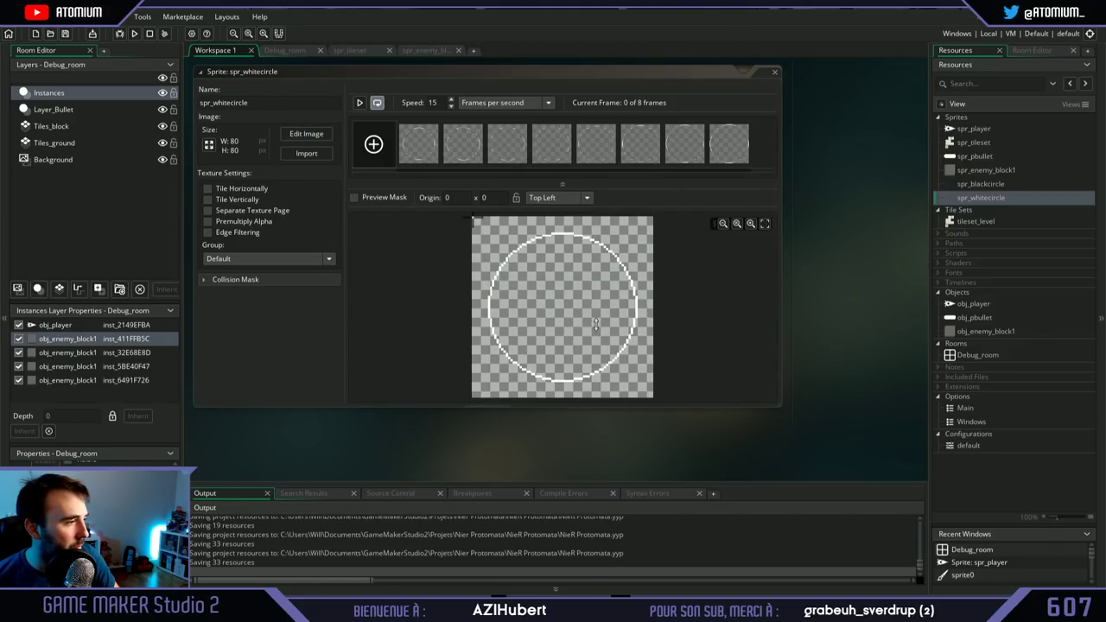
# Step: Play the spr_whitecircle animation to check how the imported circle frames follow each other, then stop it
pyautogui.click(514, 151)
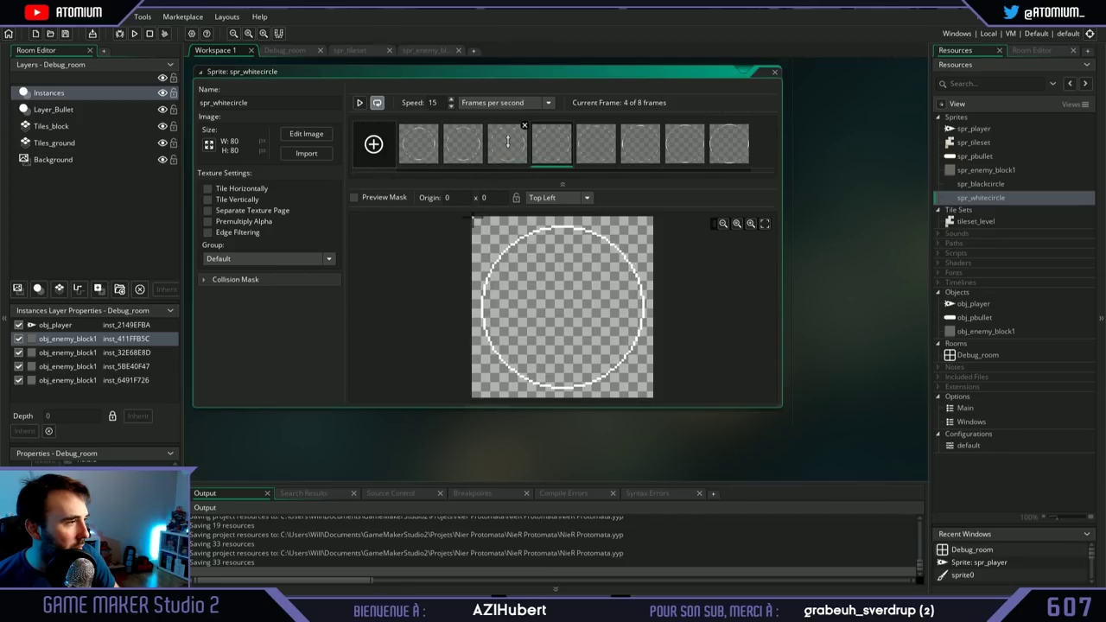
pyautogui.click(359, 102)
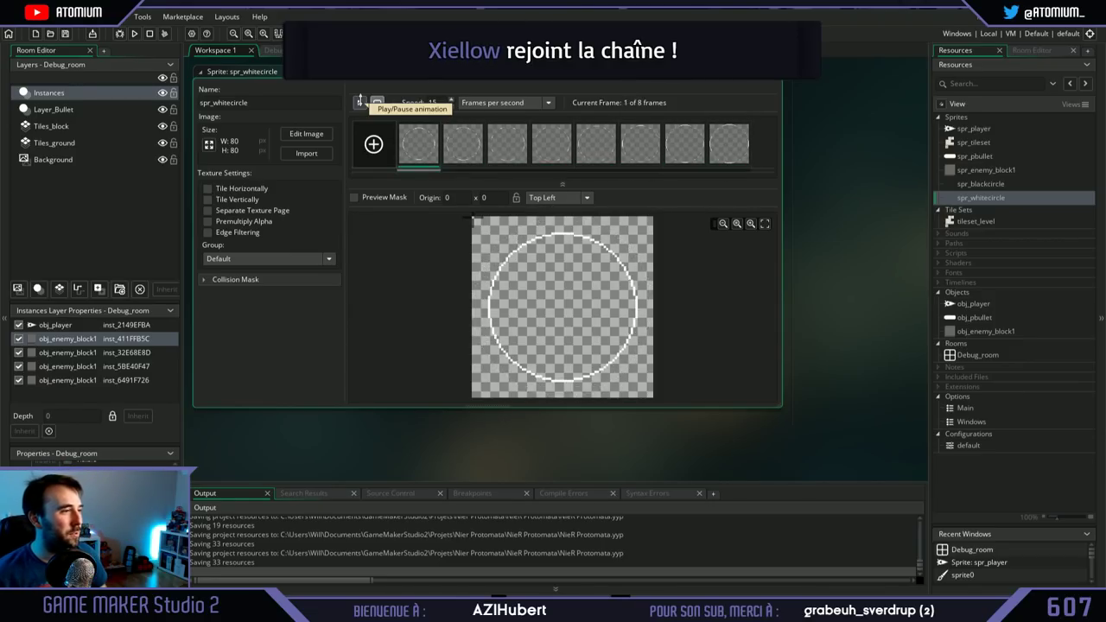
pyautogui.click(360, 102)
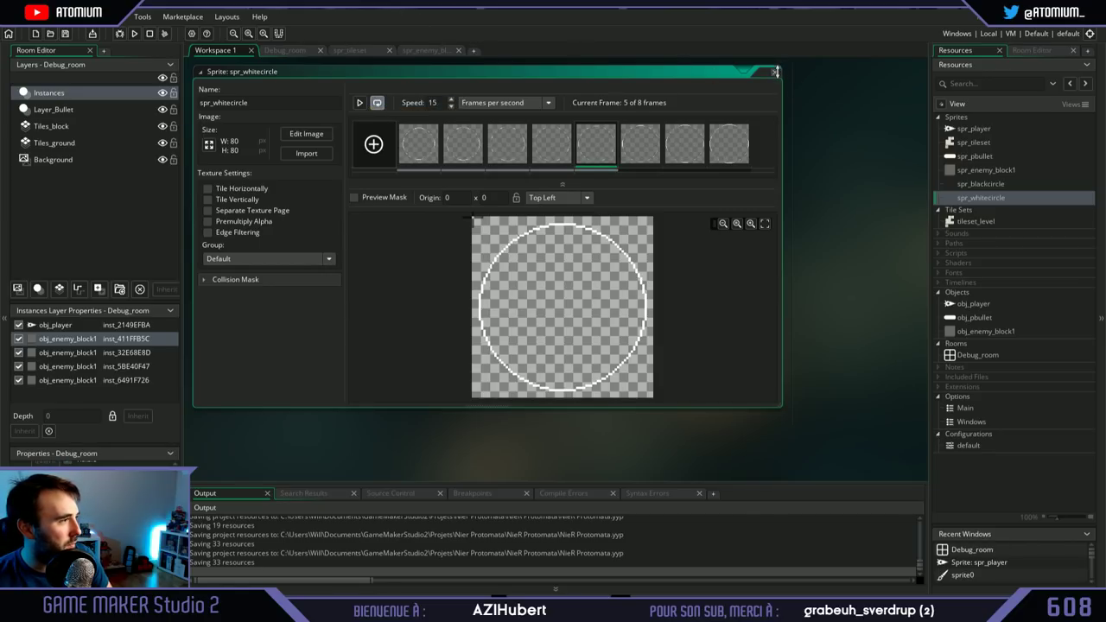
# Step: Set the origin of spr_whitecircle to Middle Centre and close its sprite editor
pyautogui.click(587, 197)
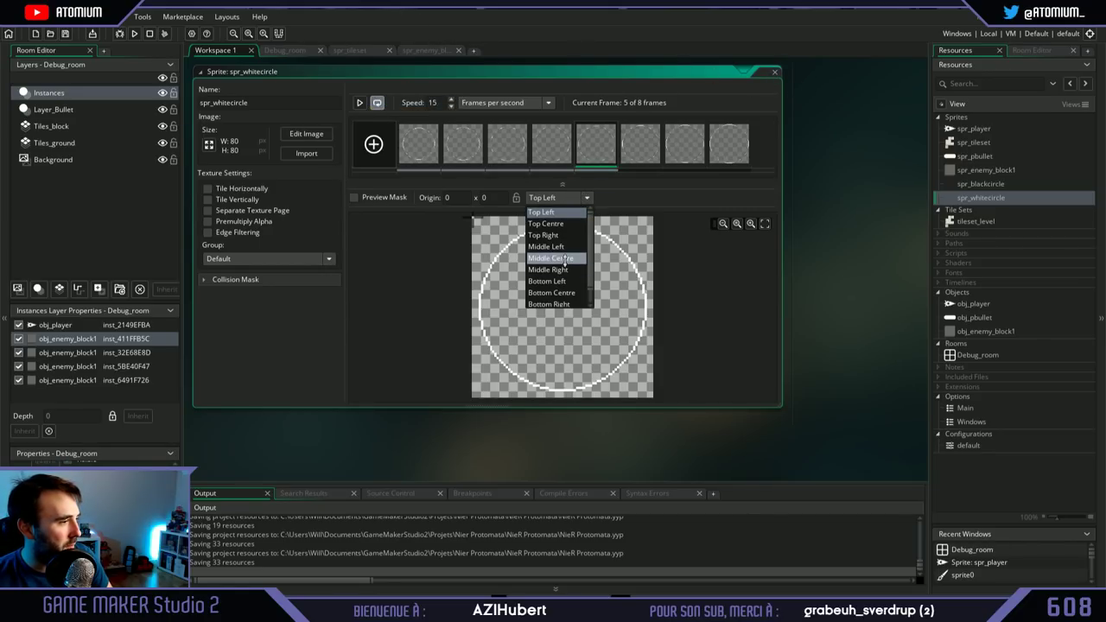
pyautogui.click(557, 257)
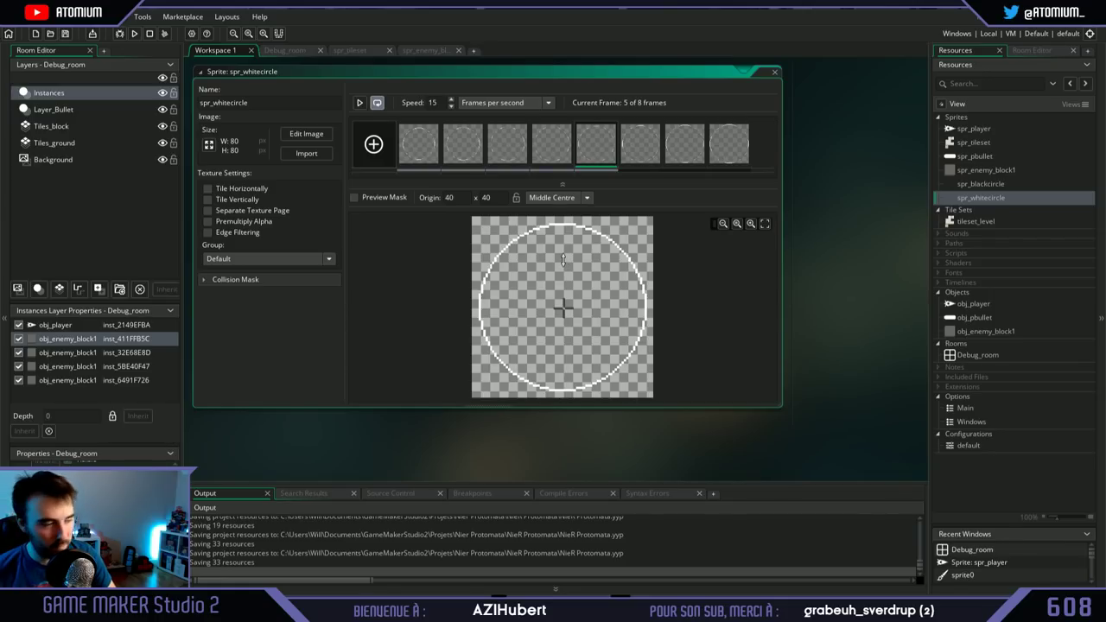
pyautogui.click(427, 151)
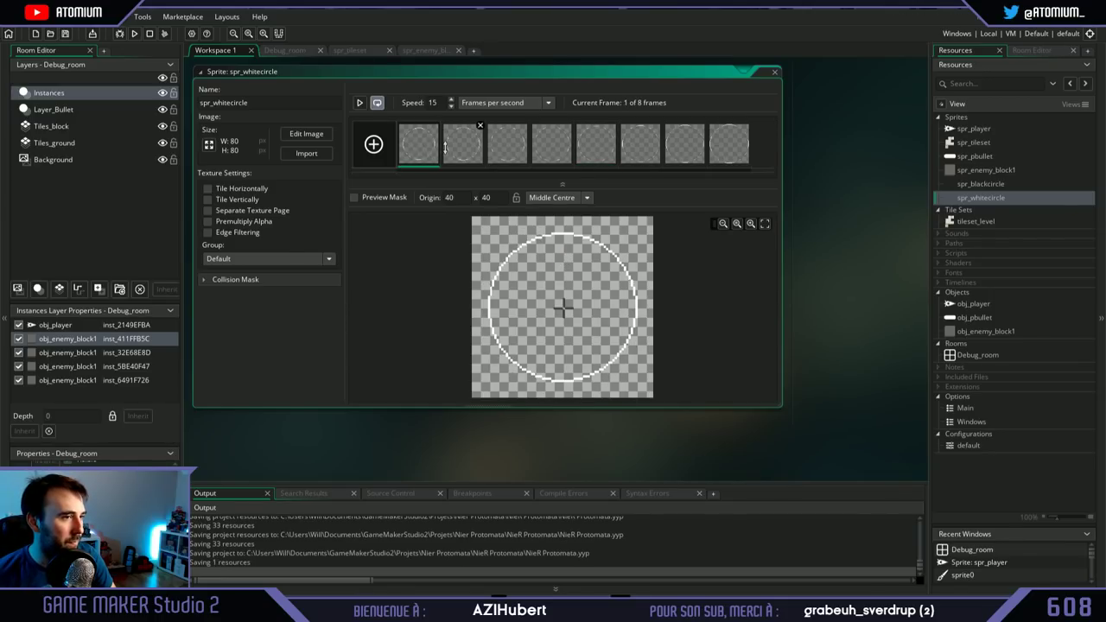
pyautogui.click(774, 71)
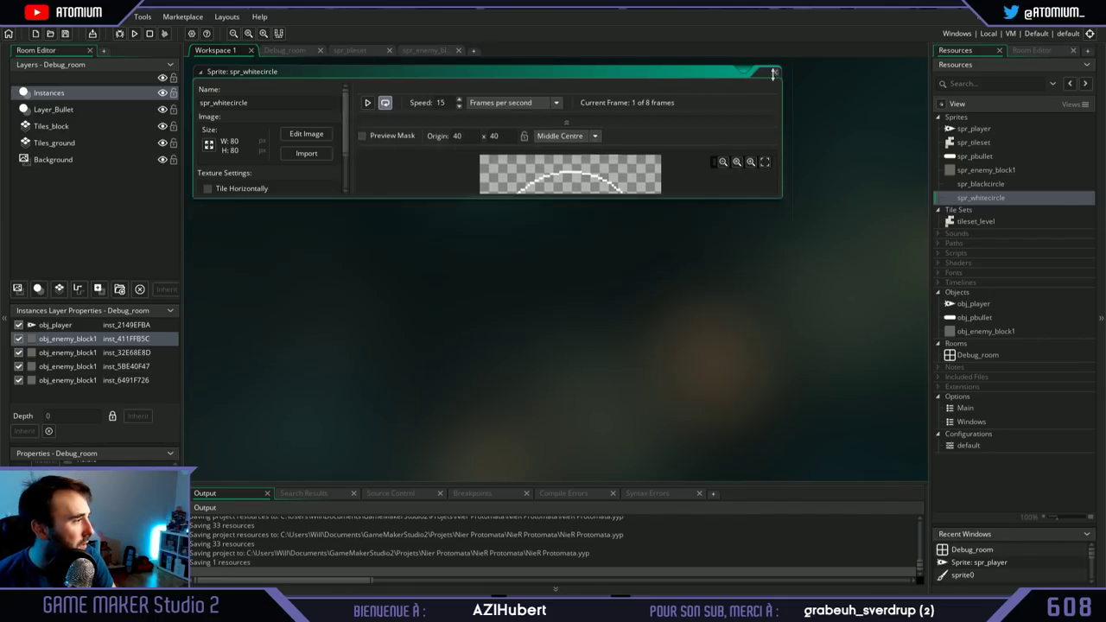
# Step: Open spr_blackcircle, set its origin to Middle Centre, and close its sprite editor
pyautogui.click(985, 184)
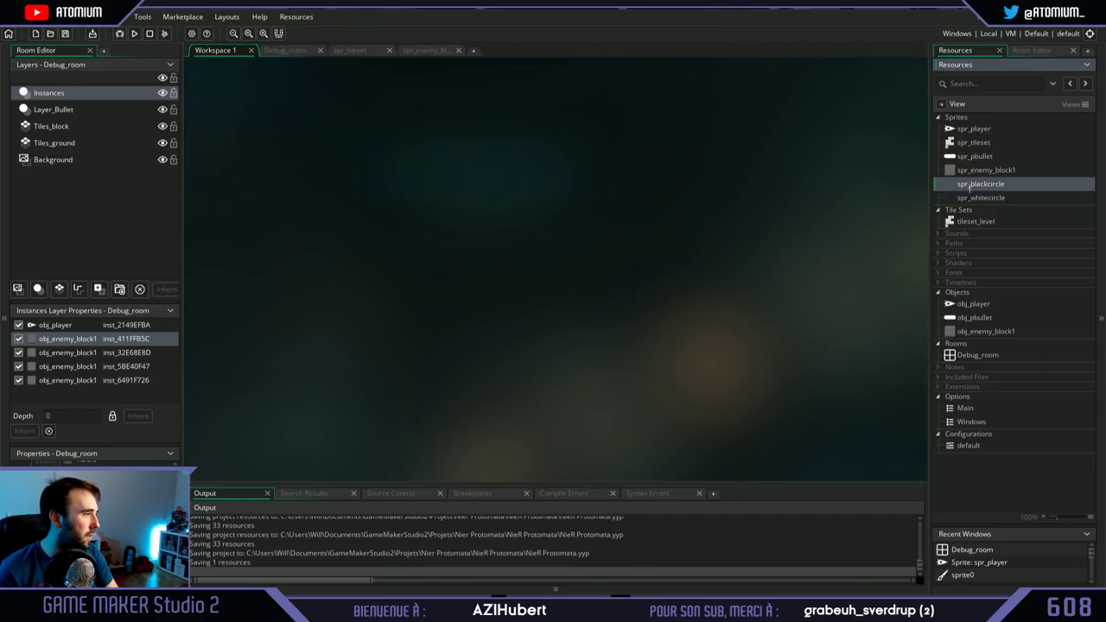
pyautogui.doubleClick(951, 185)
pyautogui.click(586, 225)
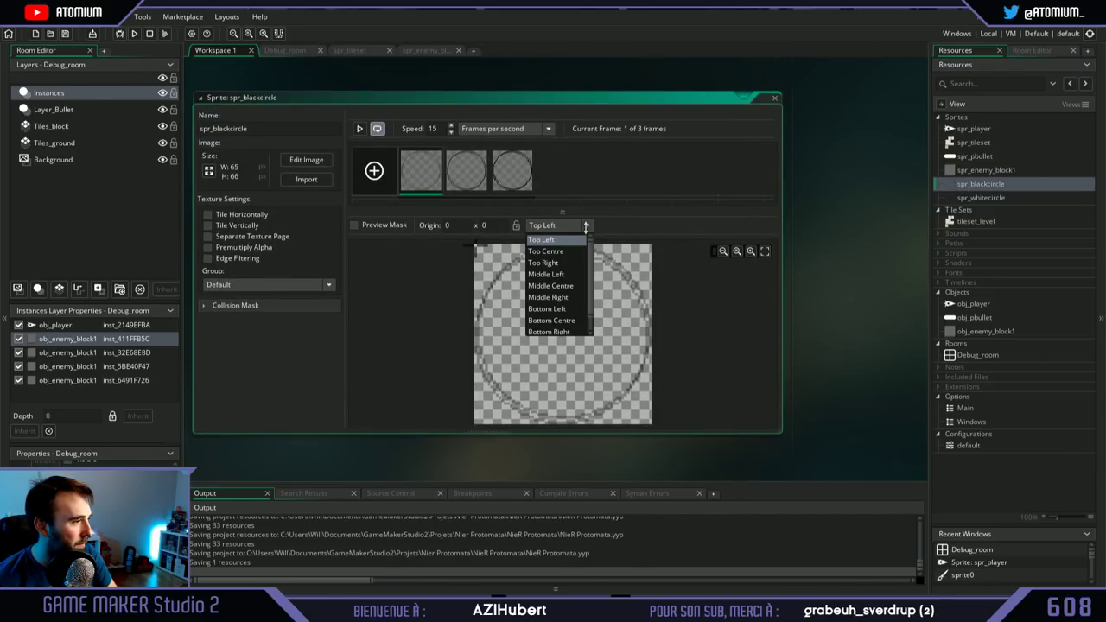
pyautogui.click(563, 285)
pyautogui.click(774, 98)
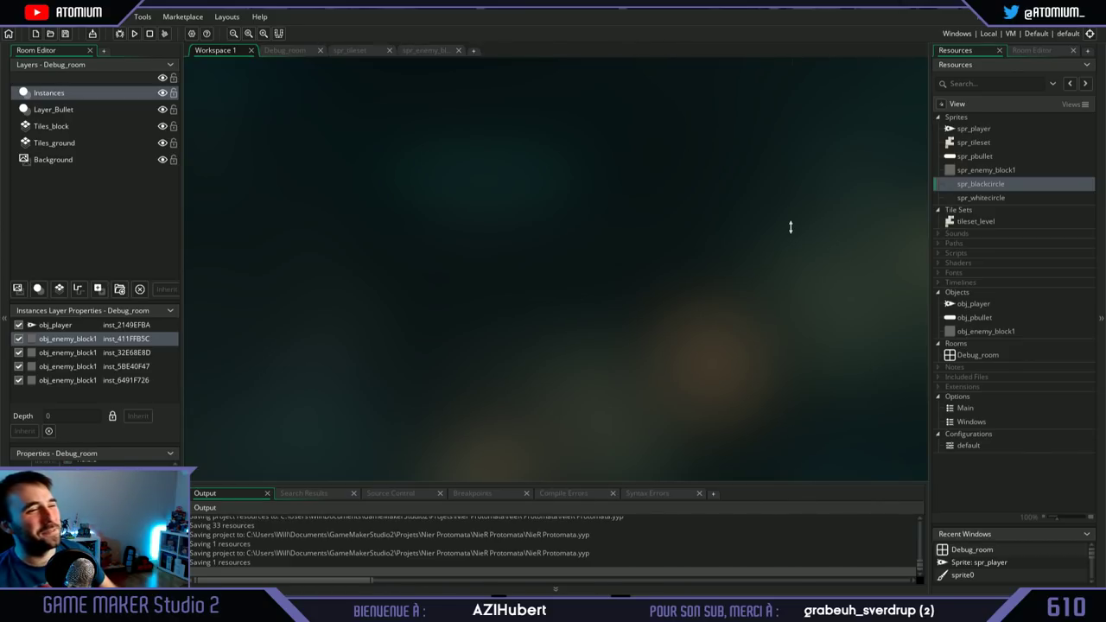
# Step: Look at the enemy blocks placed in Debug_room and bring back the project's resource list
pyautogui.click(285, 50)
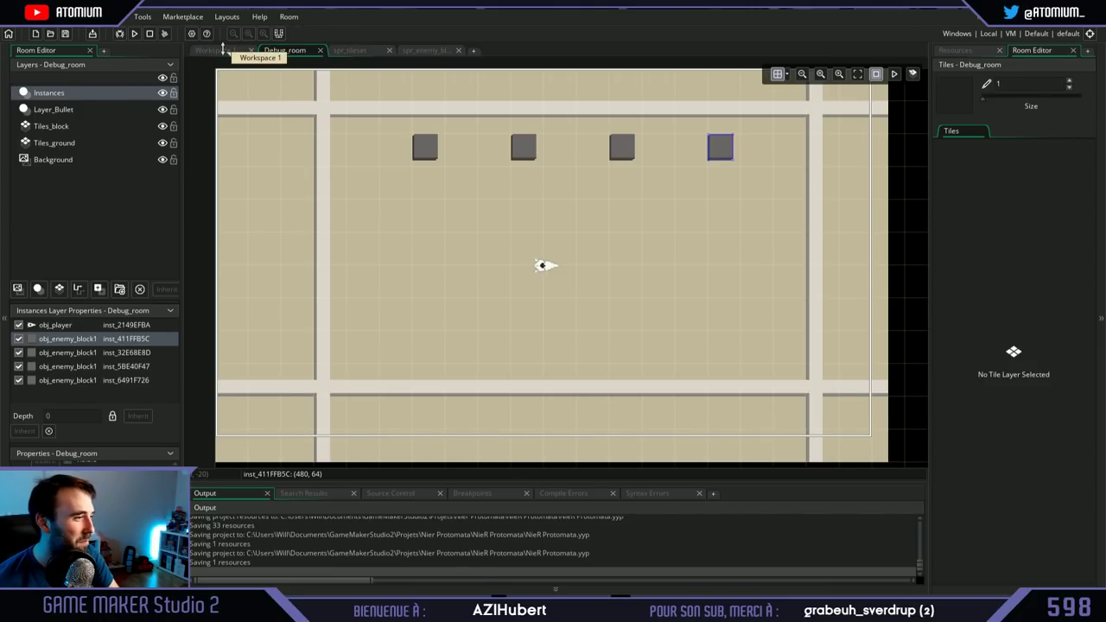
pyautogui.click(963, 50)
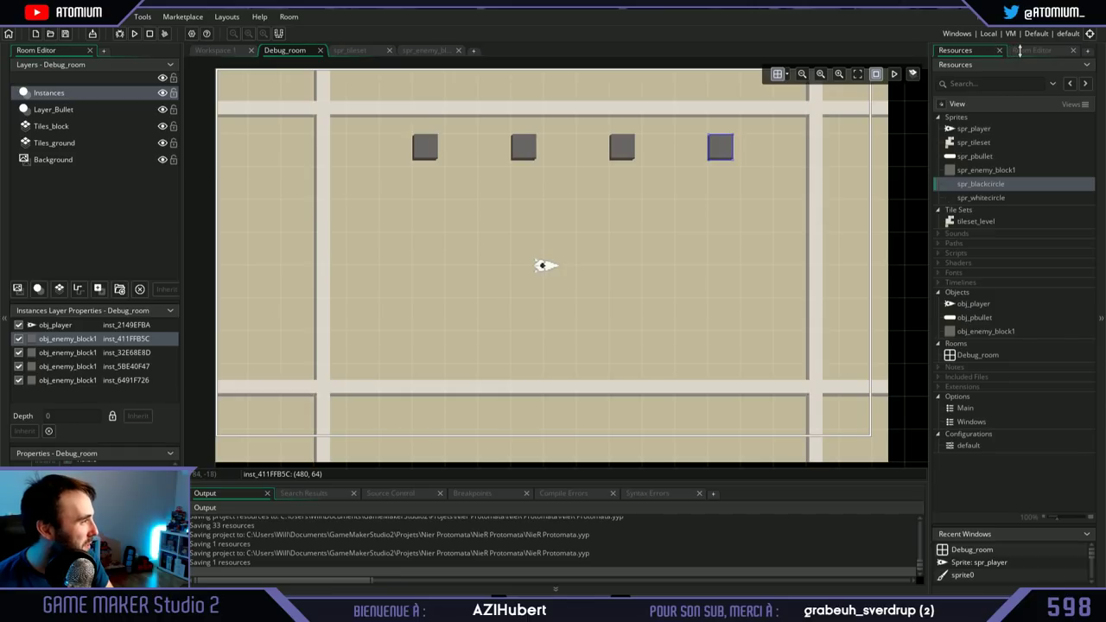
pyautogui.click(988, 303)
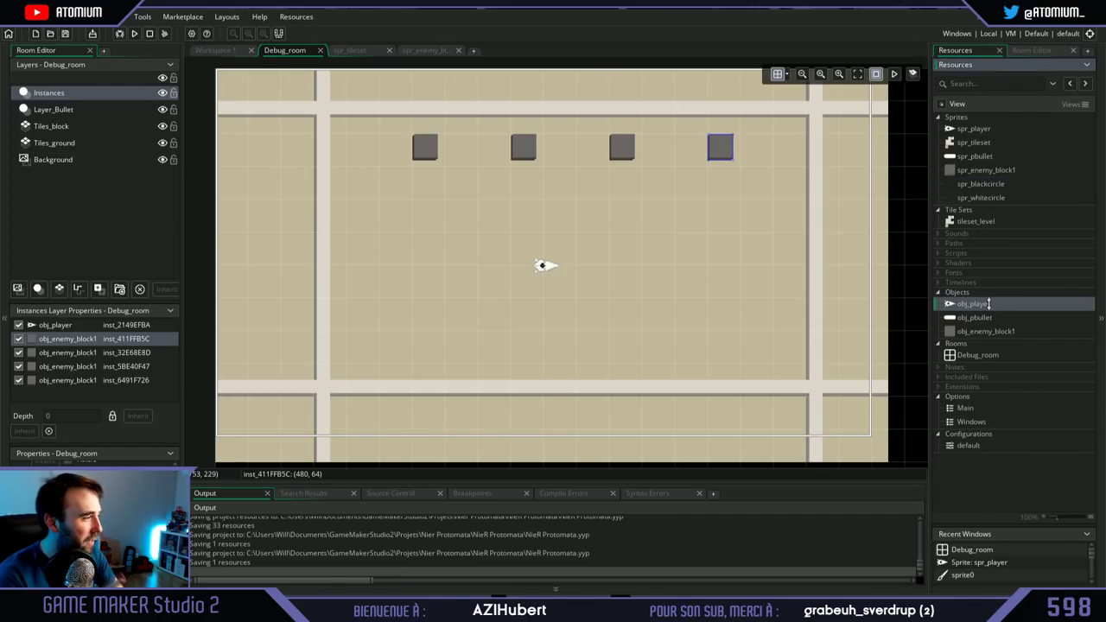
pyautogui.click(981, 171)
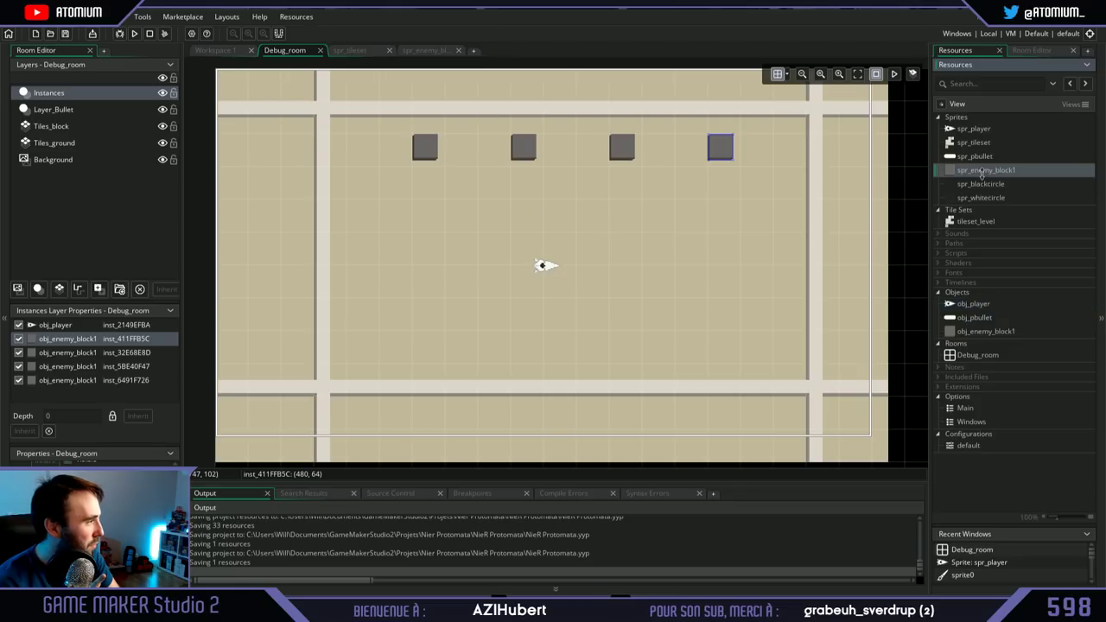
# Step: Create a new sprite and import the orange striped block image into it, accepting the non-undoable import
pyautogui.rightClick(960, 117)
pyautogui.click(975, 123)
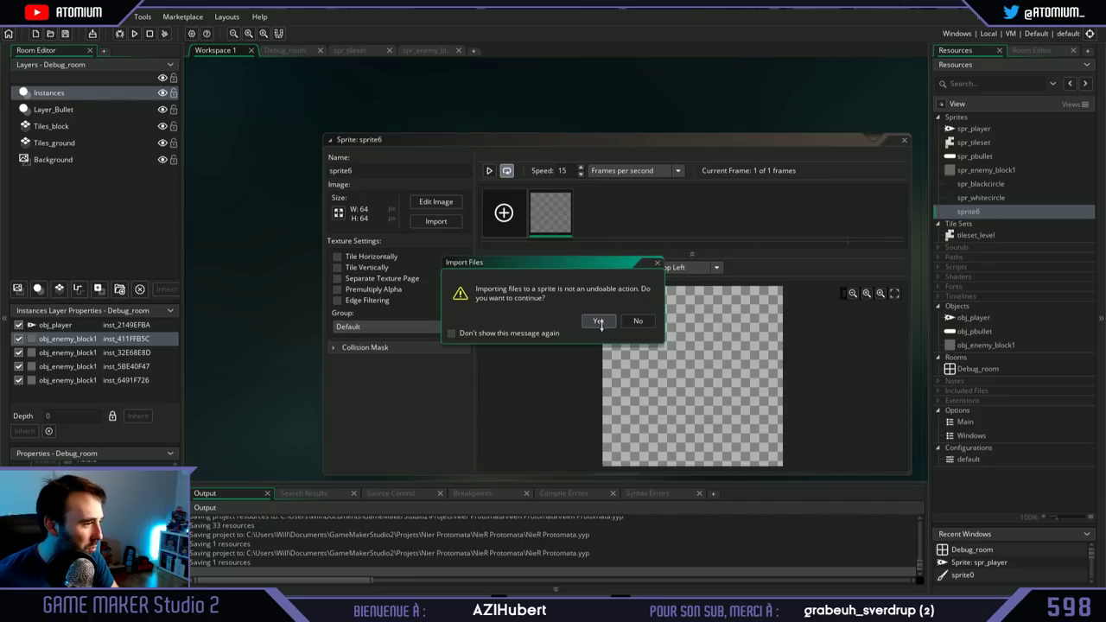
pyautogui.click(598, 322)
# Step: Rename the new orange block sprite to spr_enemy_block2 and set its origin to Middle Centre
pyautogui.moveTo(374, 170); pyautogui.dragTo(338, 170)
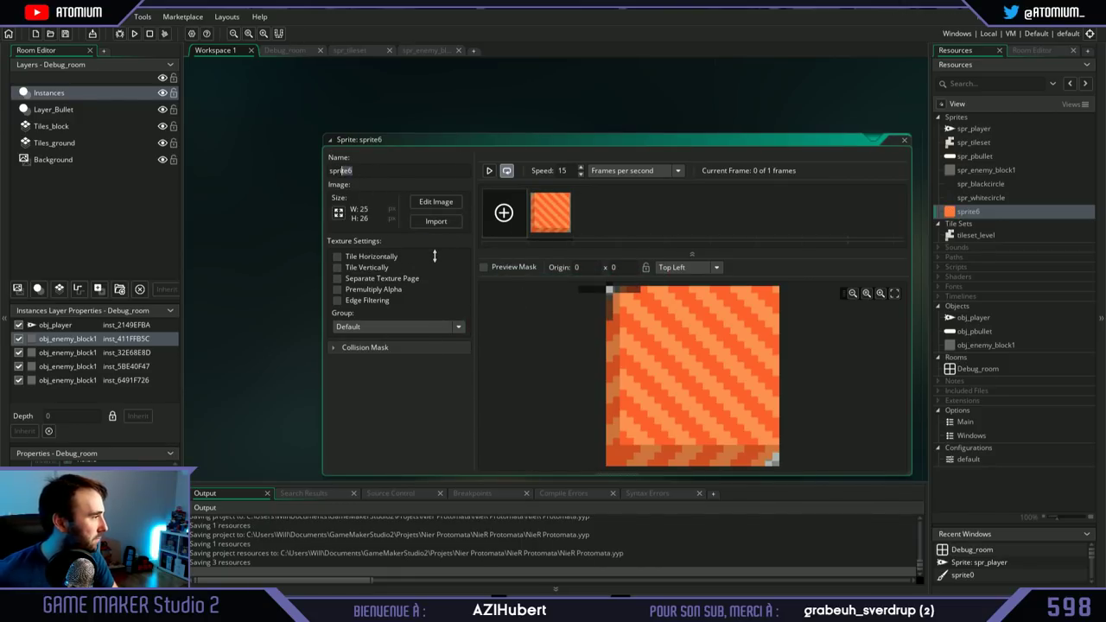
pyautogui.press('BackSpace')
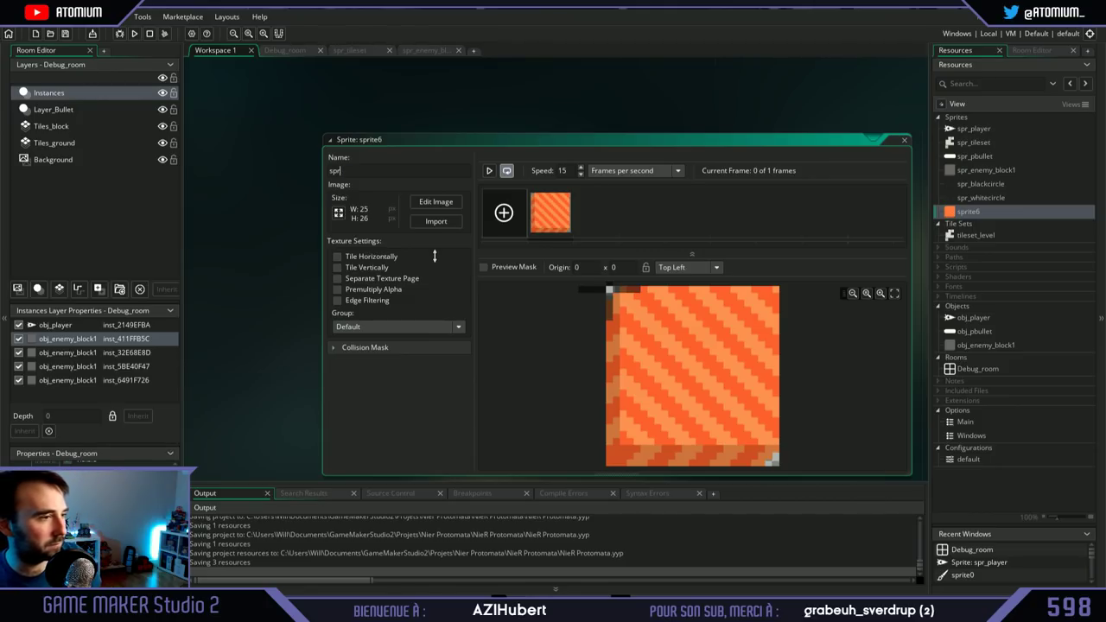
pyautogui.write('_e')
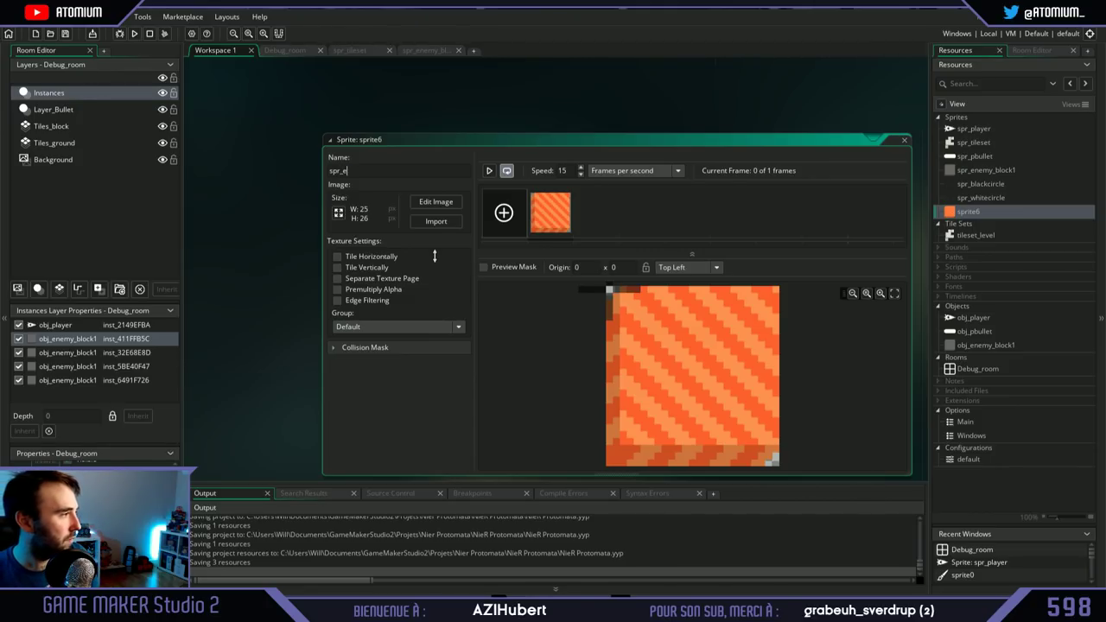
pyautogui.write('nemy_block2')
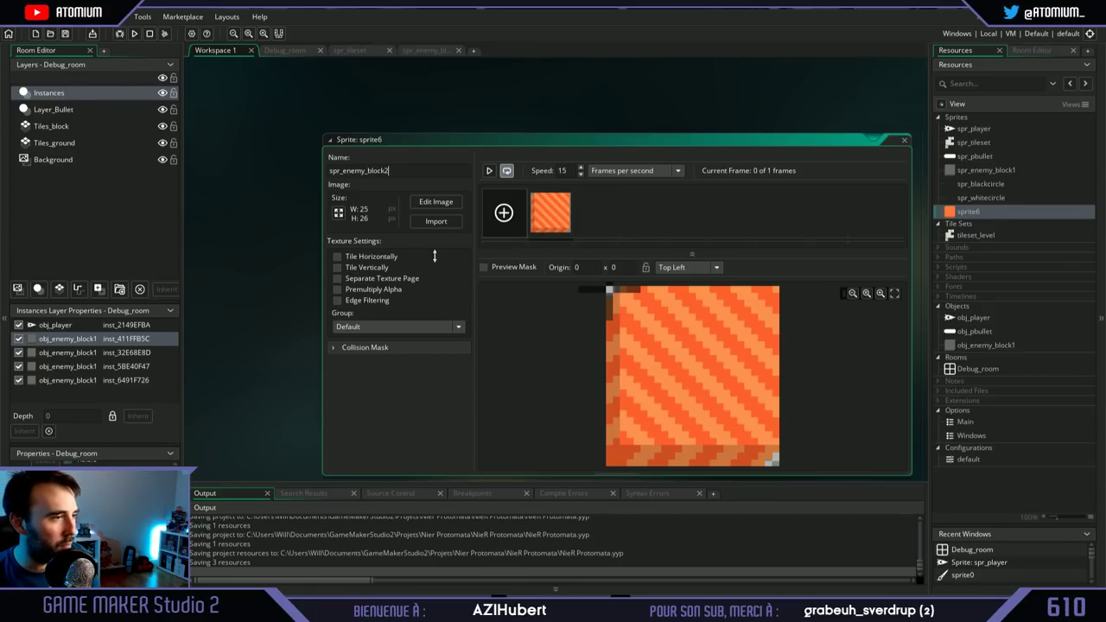
pyautogui.press('Return')
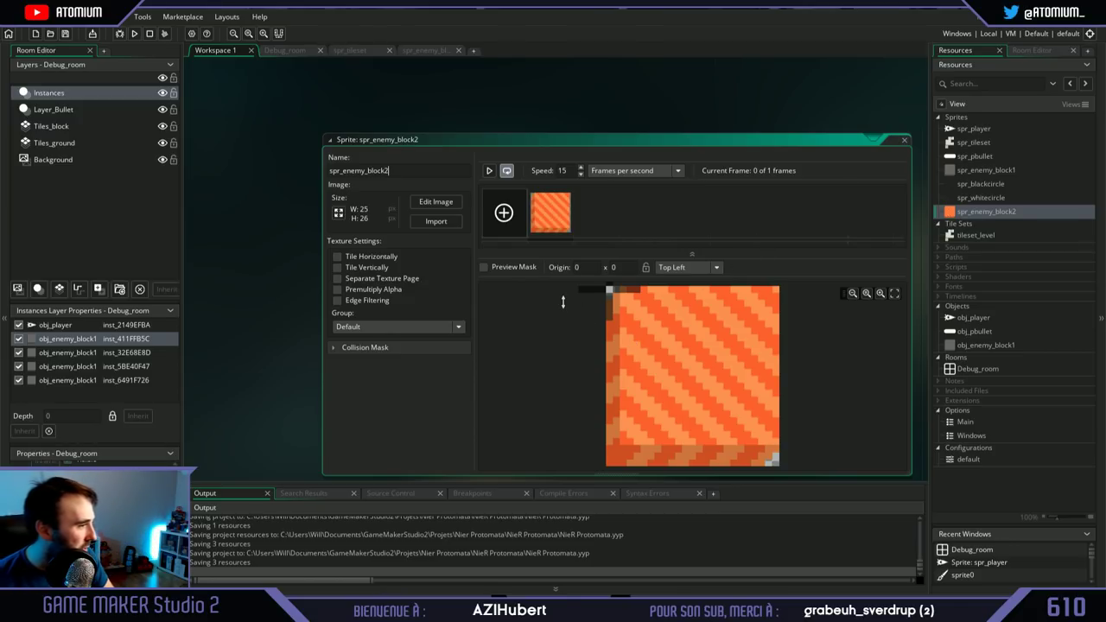
pyautogui.click(716, 267)
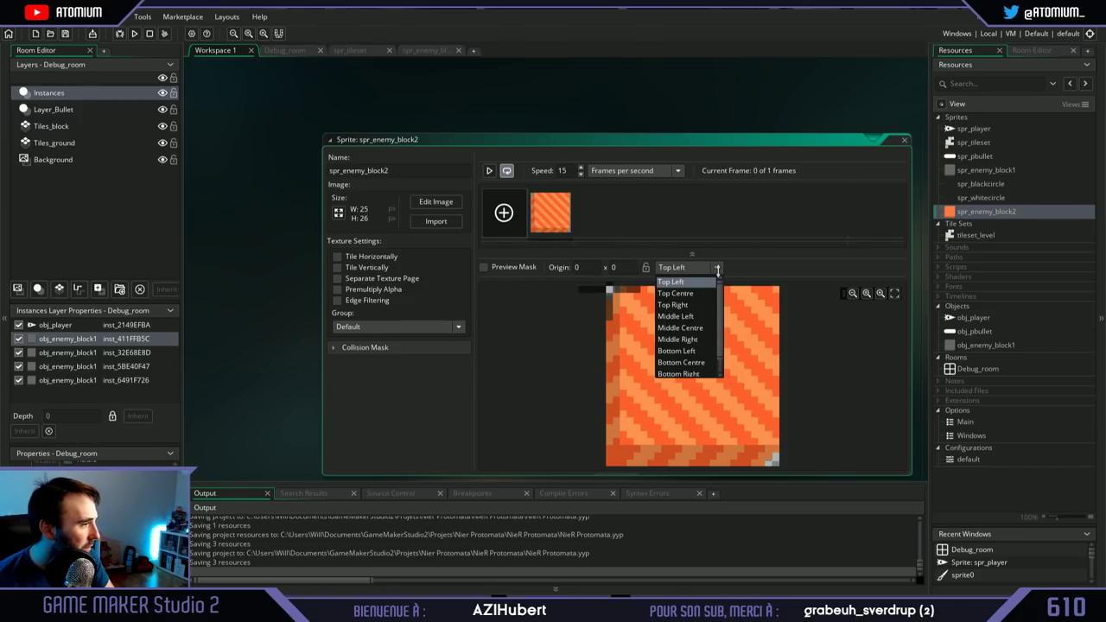
pyautogui.click(684, 329)
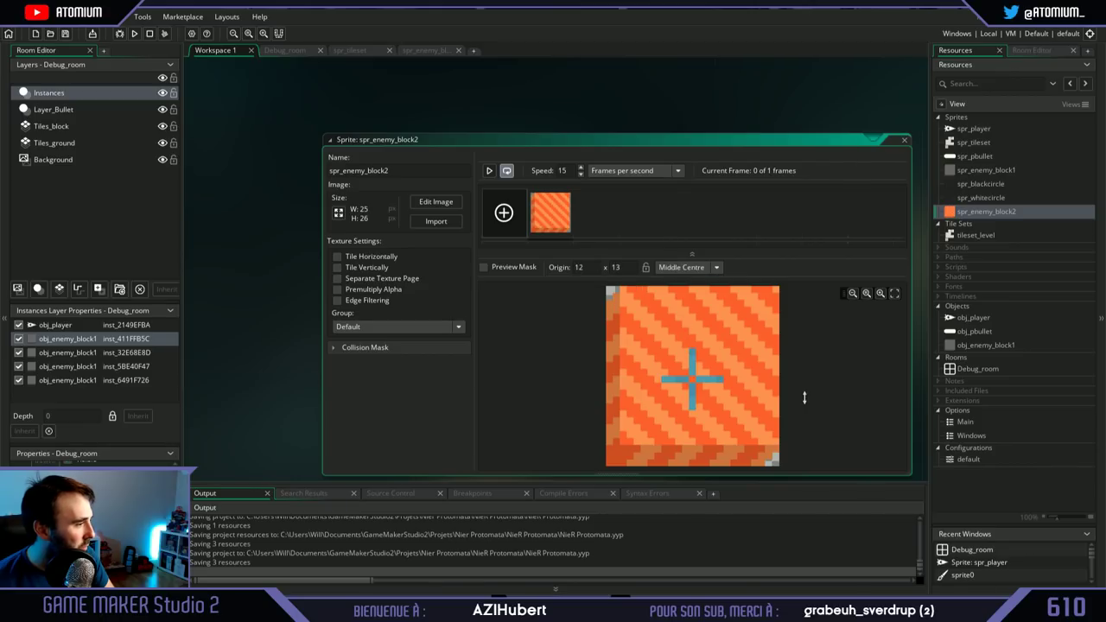
# Step: Set spr_enemy_block2's collision mask to Manual, shrink it to top 2 and right 22, and close the sprite editor
pyautogui.click(337, 349)
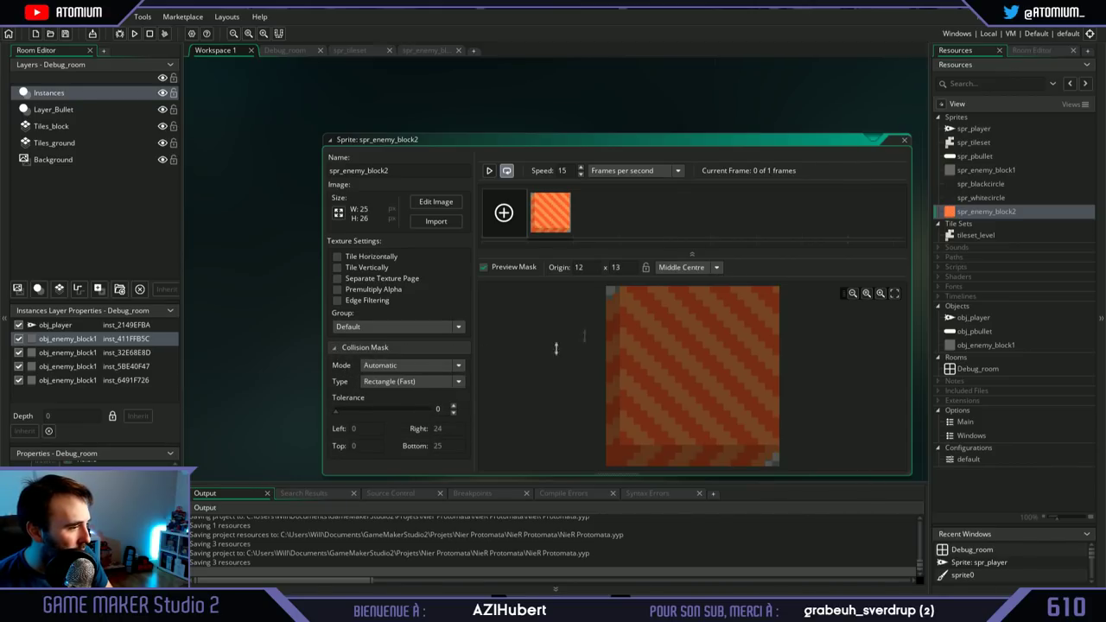
pyautogui.click(436, 367)
pyautogui.click(385, 398)
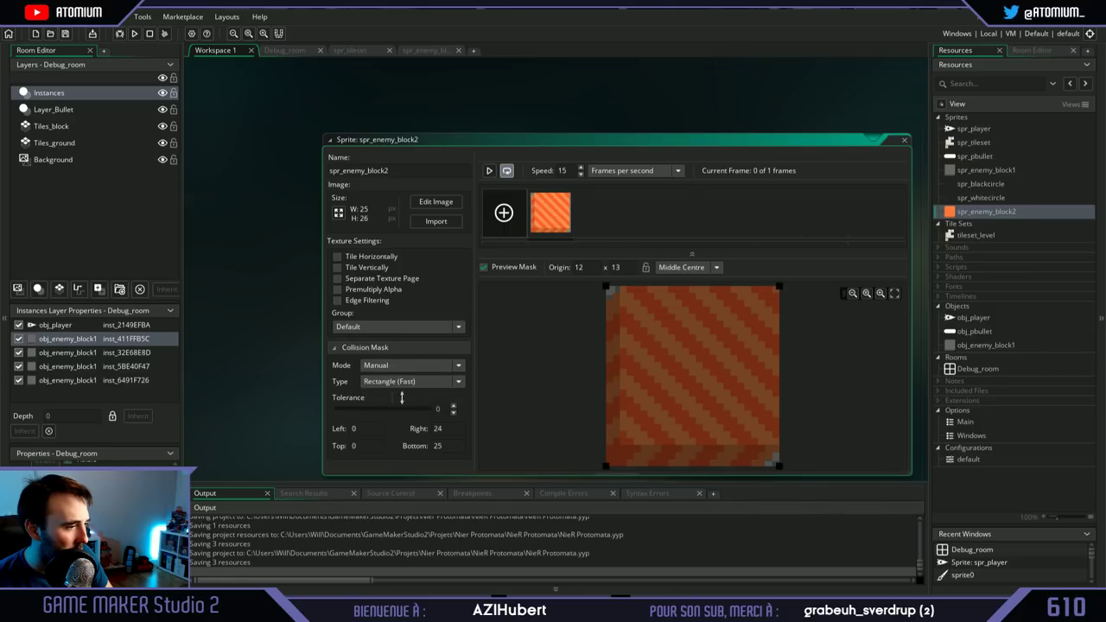
pyautogui.moveTo(608, 286); pyautogui.dragTo(607, 299)
pyautogui.moveTo(778, 300); pyautogui.dragTo(761, 302)
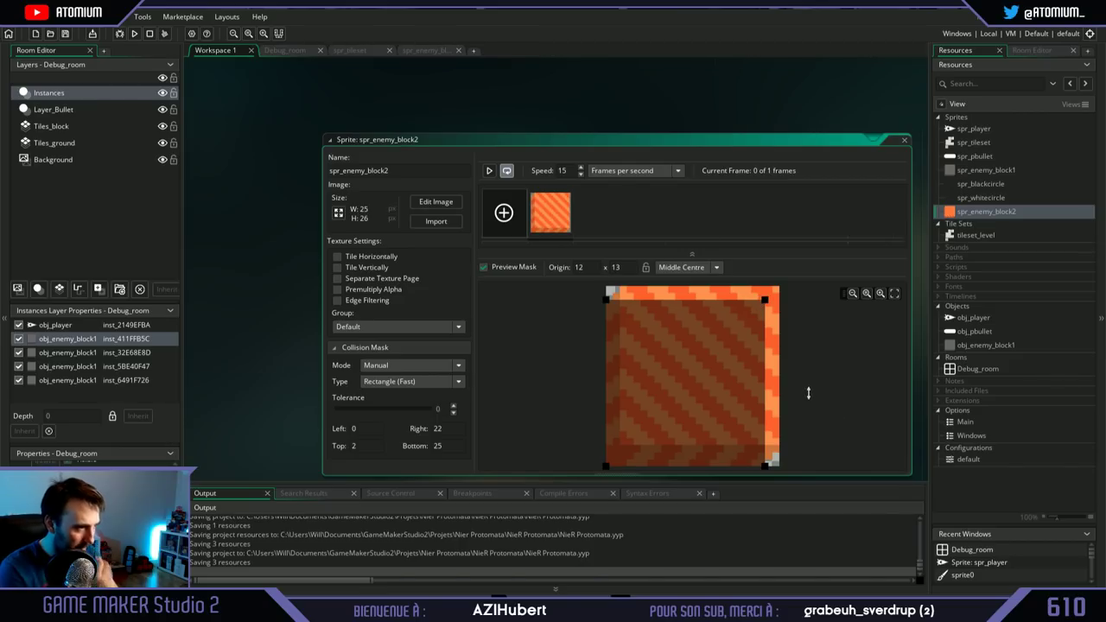
pyautogui.click(903, 139)
# Step: Open spr_enemy_block1, give it a Manual collision mask with top 2 and right 22, and close its editor
pyautogui.rightClick(964, 170)
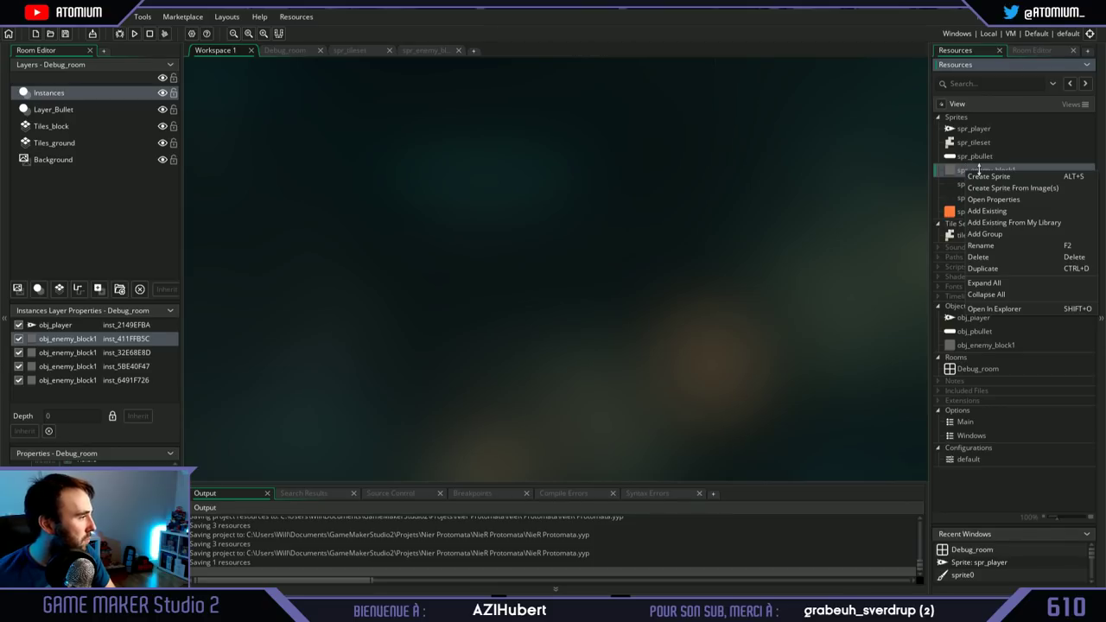
pyautogui.doubleClick(950, 170)
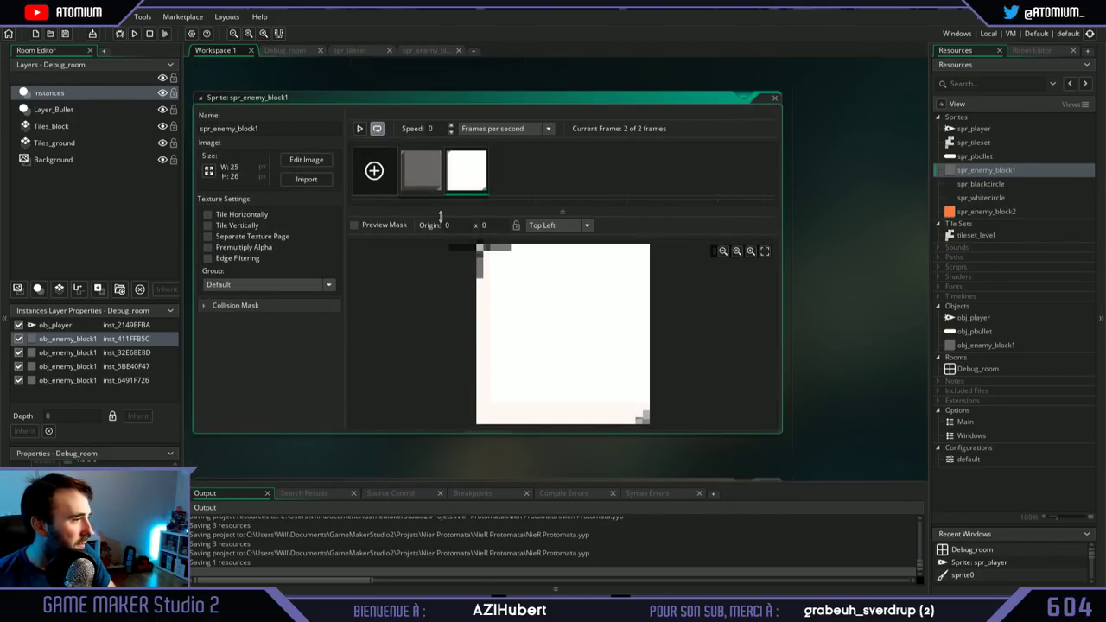
pyautogui.click(411, 176)
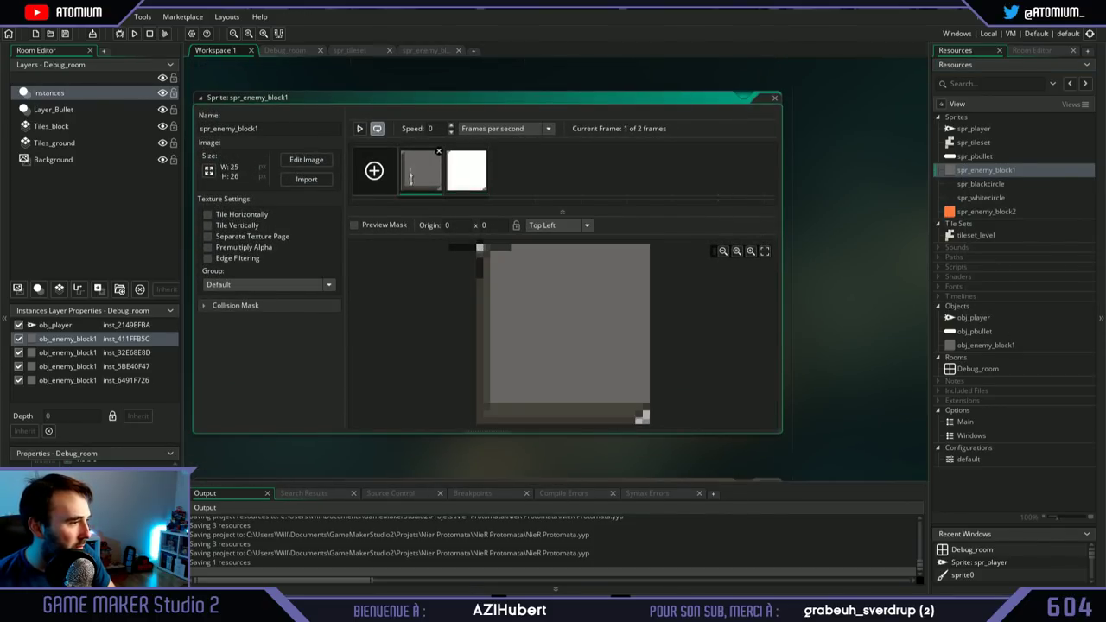
pyautogui.click(206, 305)
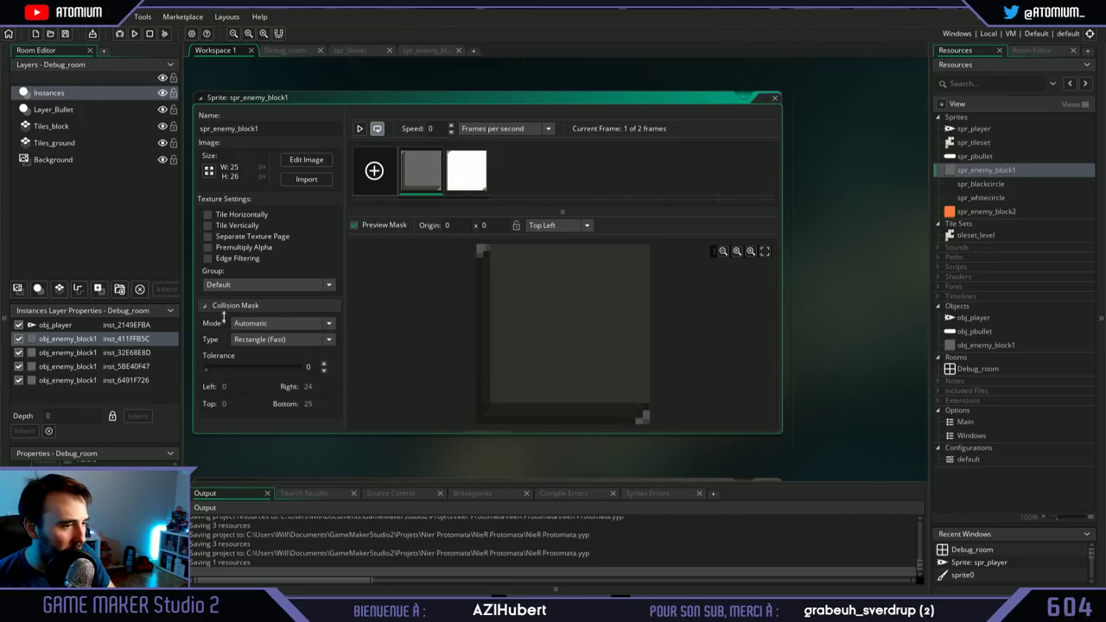
pyautogui.click(329, 324)
pyautogui.click(273, 353)
pyautogui.moveTo(648, 244); pyautogui.dragTo(635, 261)
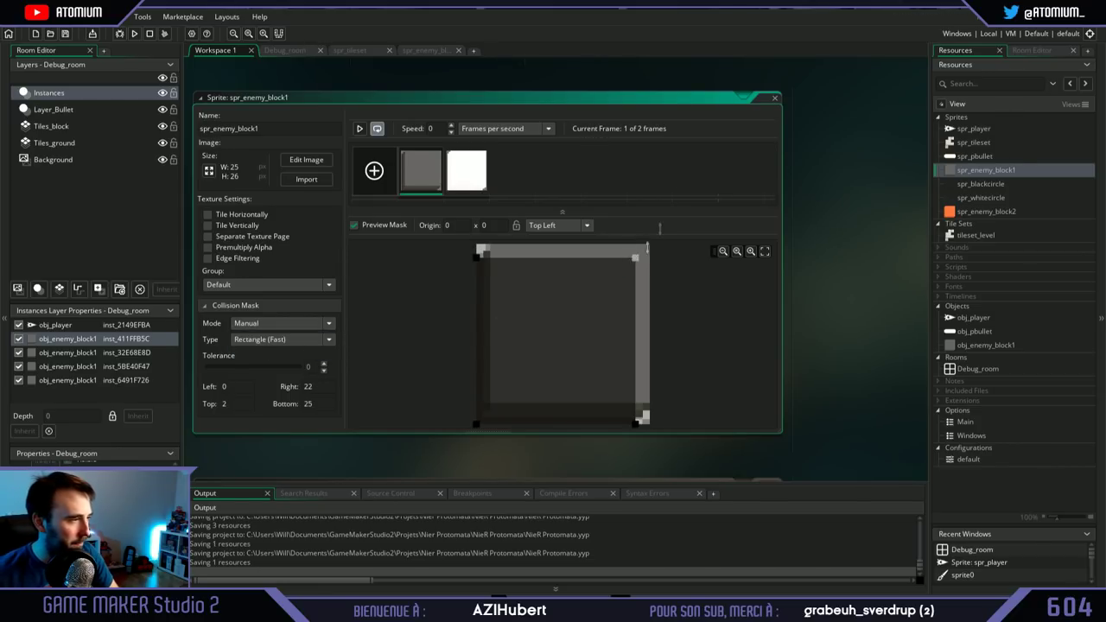
pyautogui.click(774, 98)
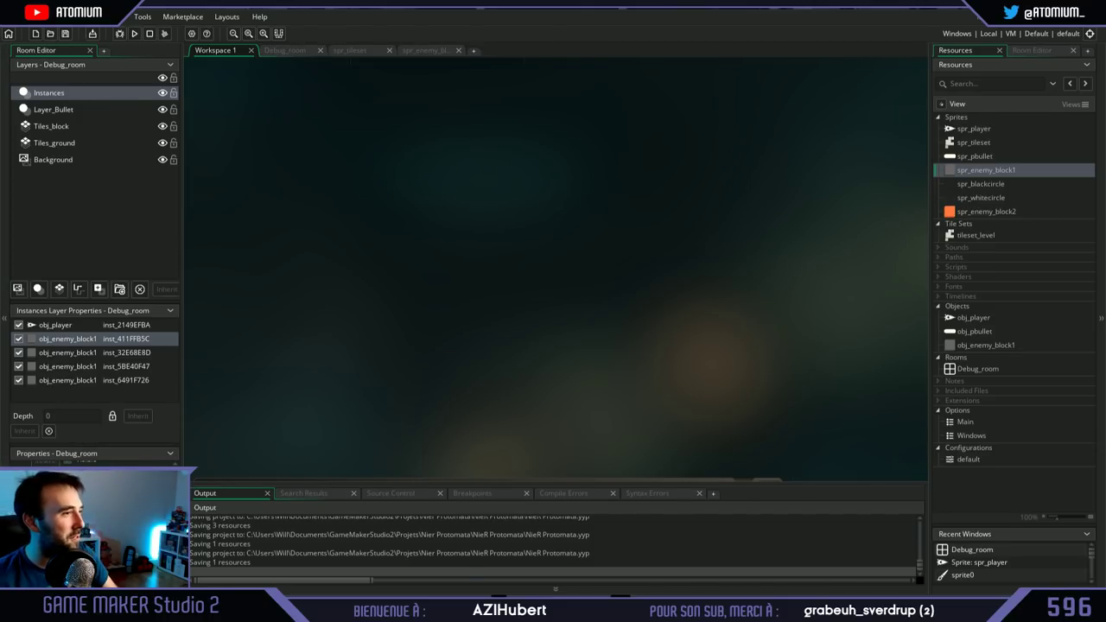
# Step: Create a new object named obj_enemy_block2 and assign it the spr_enemy_block2 sprite
pyautogui.rightClick(981, 307)
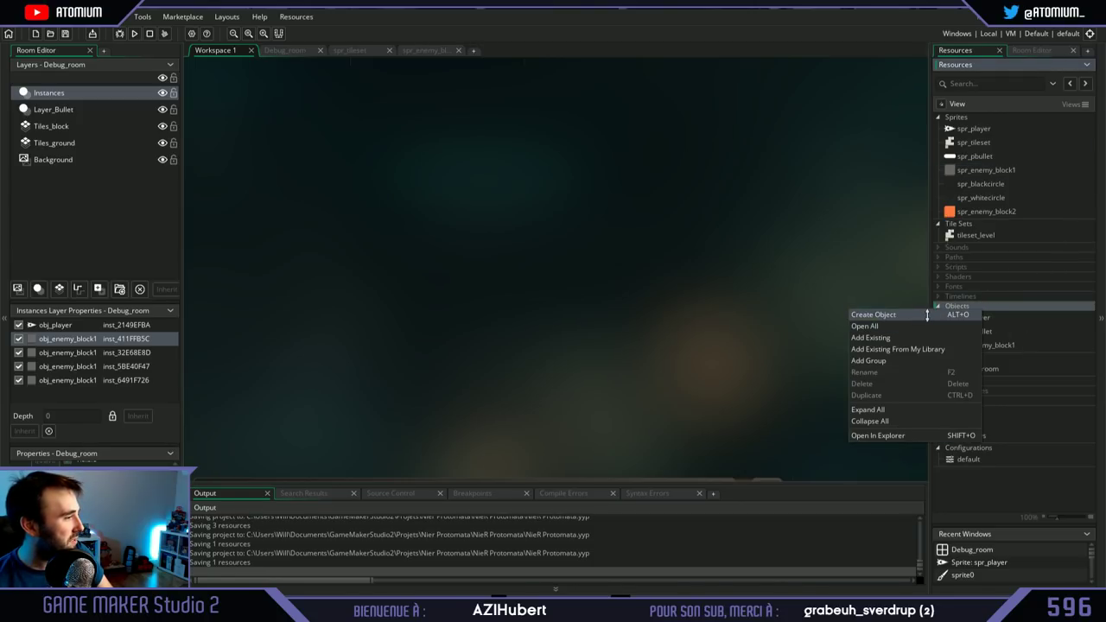
pyautogui.click(926, 314)
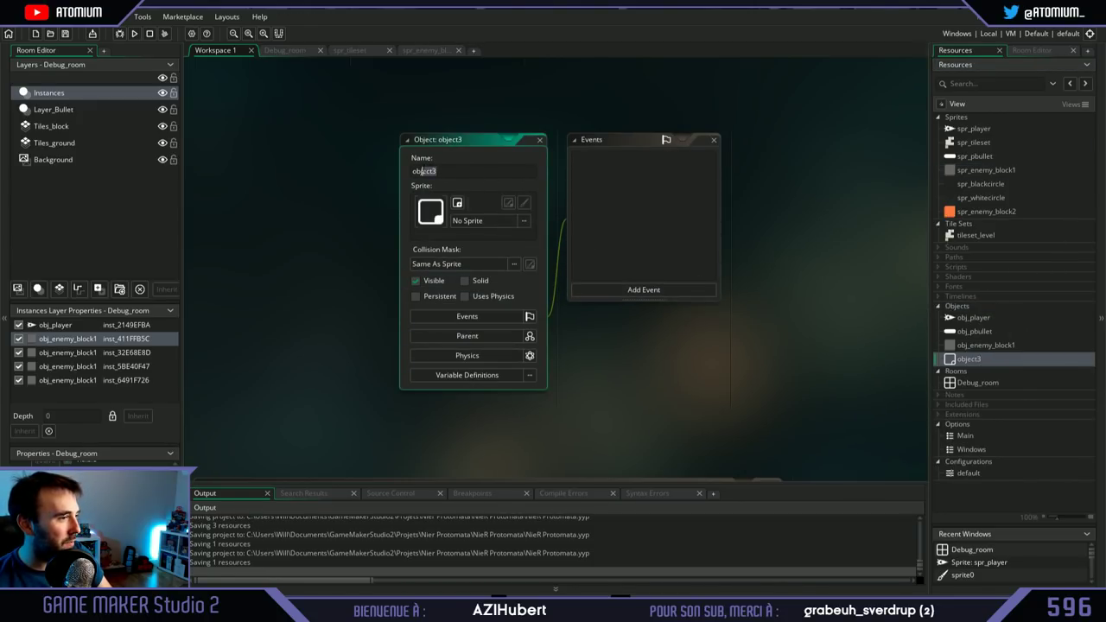
pyautogui.write('obj_ene')
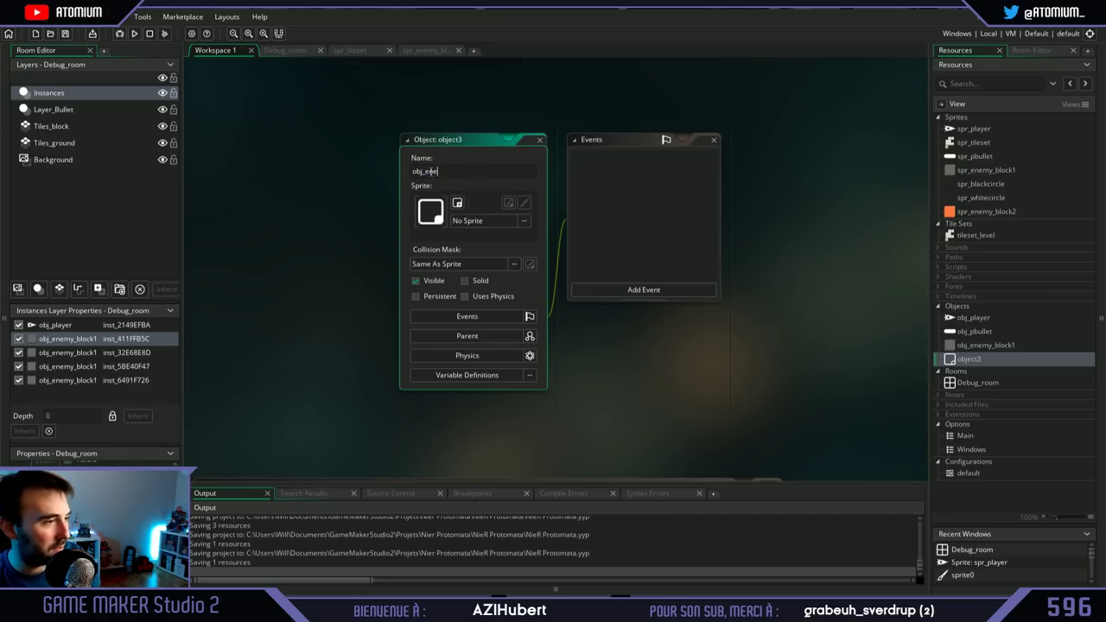
pyautogui.write('my_bl')
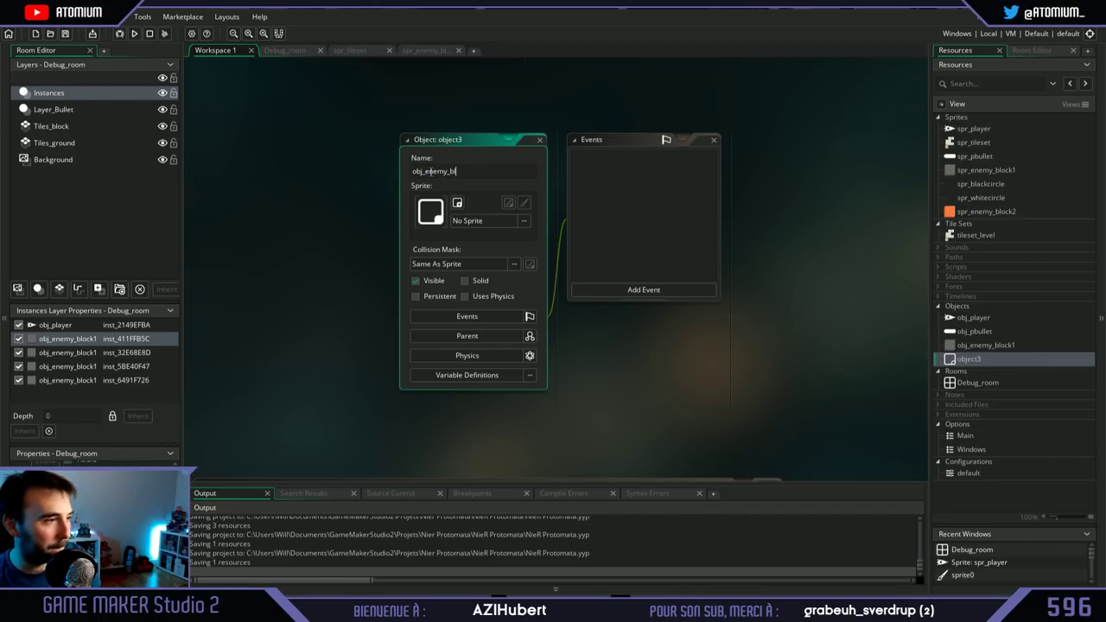
pyautogui.write('ock2')
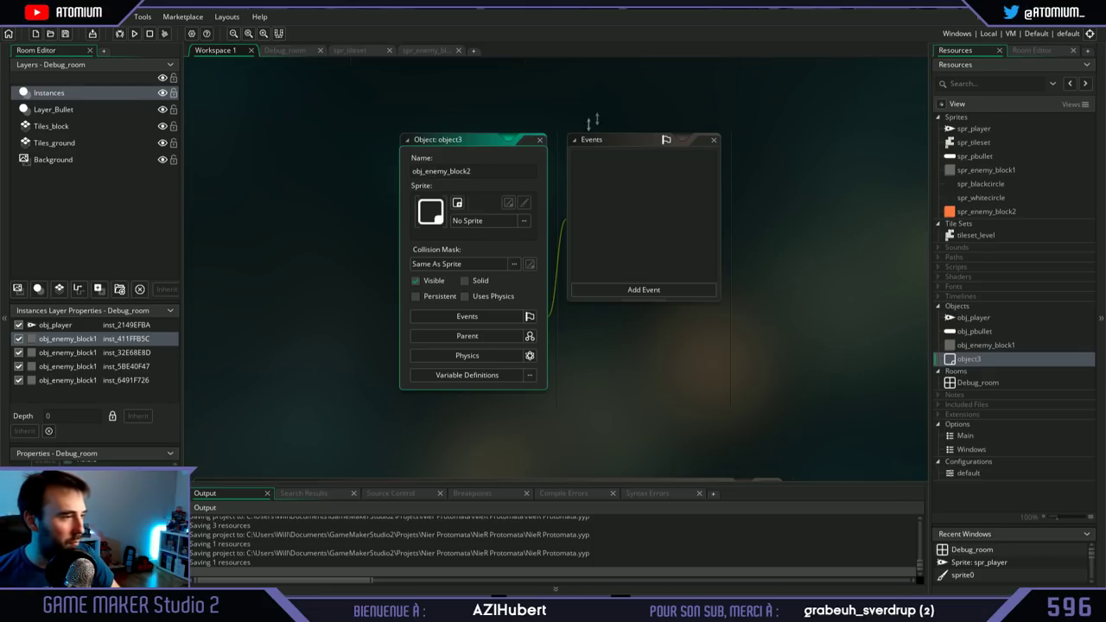
pyautogui.click(477, 221)
pyautogui.click(609, 286)
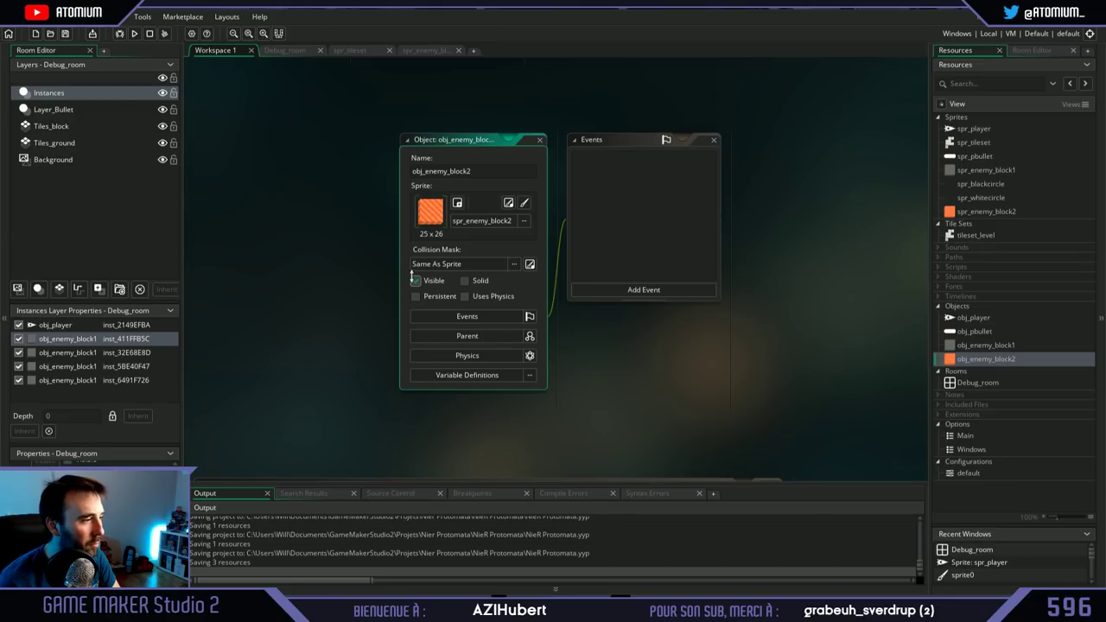
pyautogui.click(628, 289)
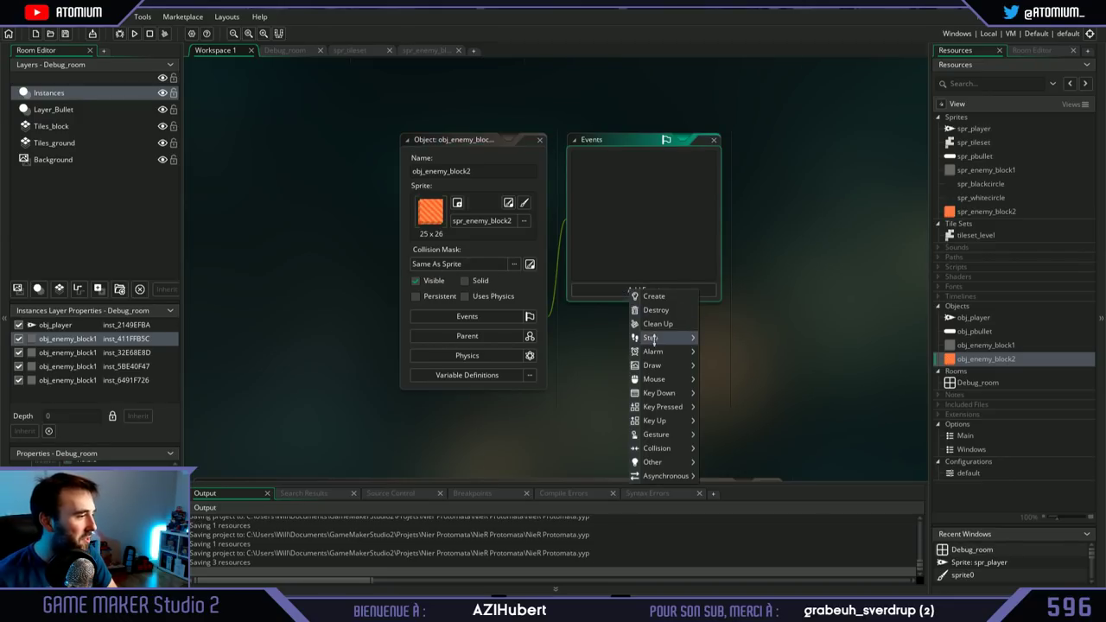
pyautogui.moveTo(671, 381)
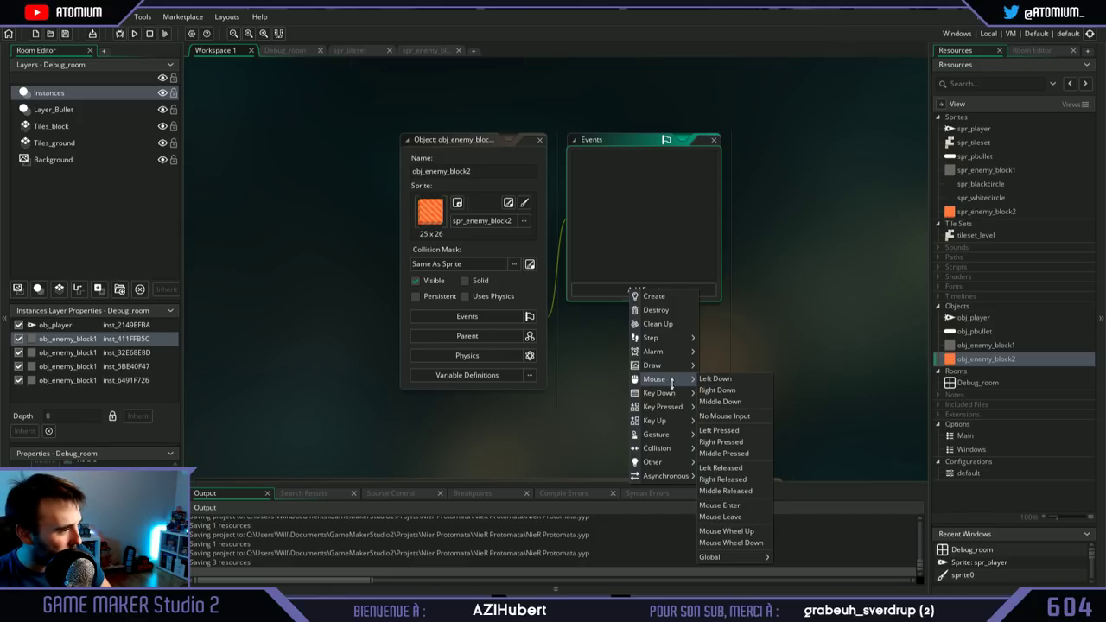
pyautogui.click(663, 260)
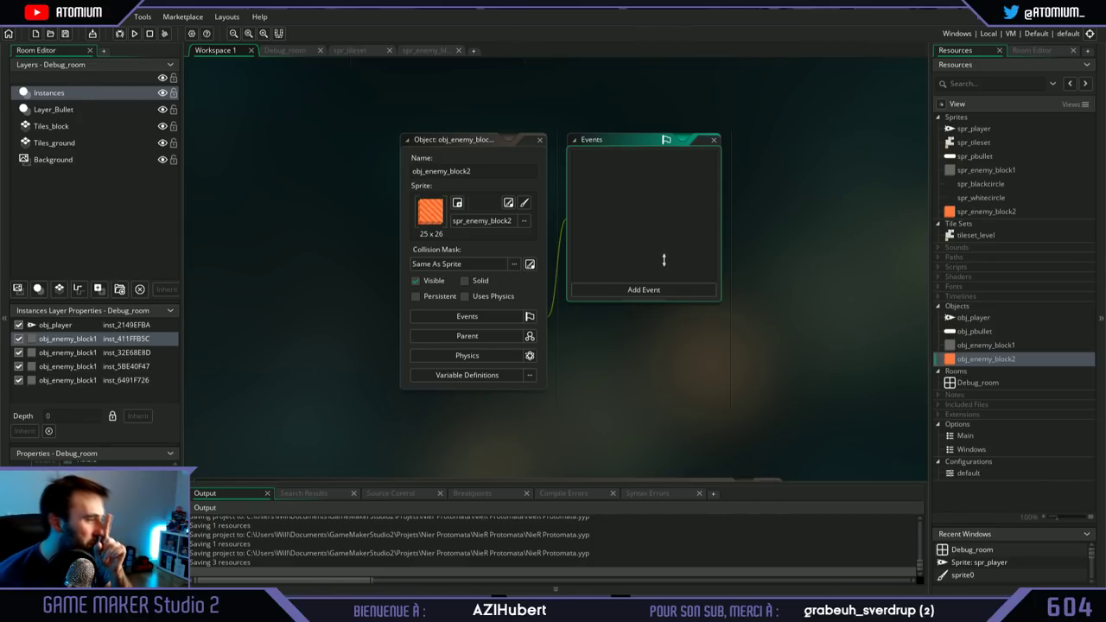
# Step: Open obj_player's Create event and end the hp_player = 3 line with a semicolon
pyautogui.click(1016, 321)
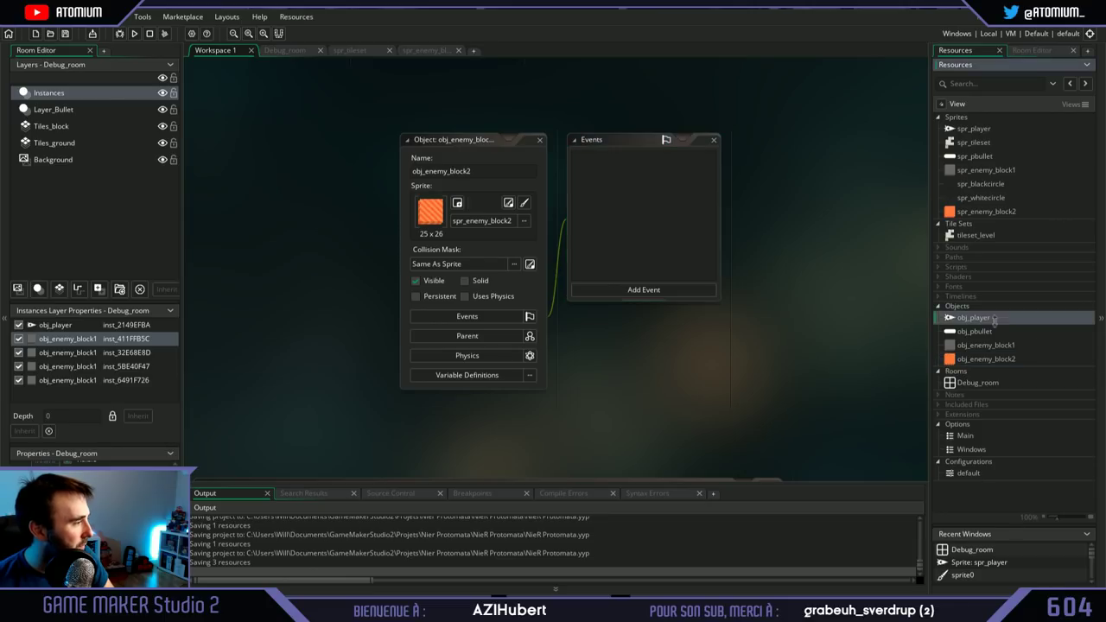
pyautogui.doubleClick(965, 317)
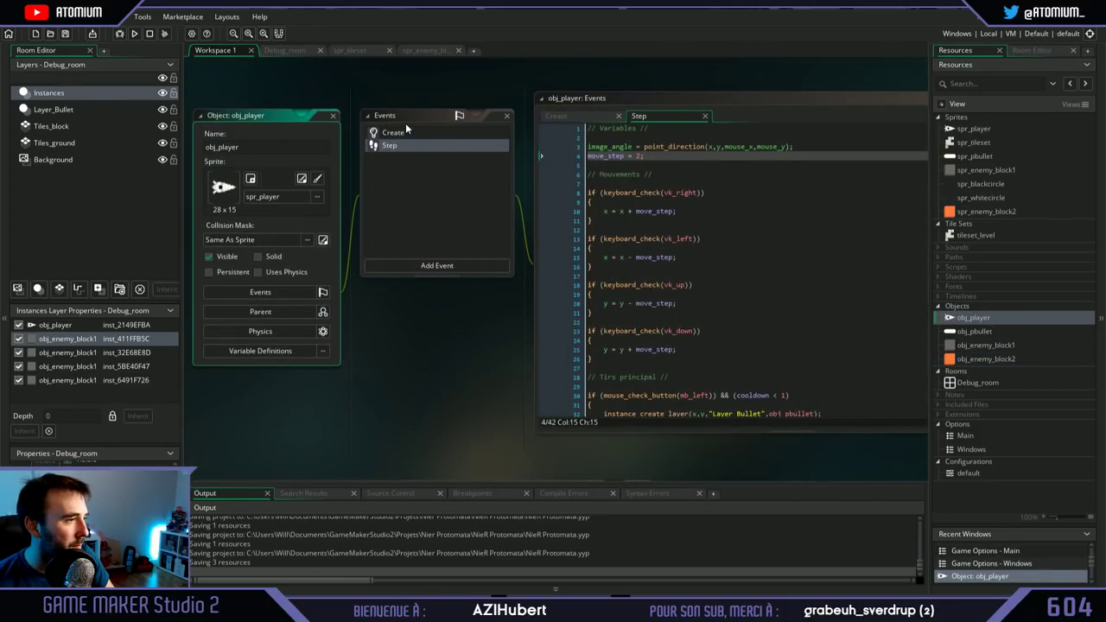
pyautogui.click(404, 133)
pyautogui.moveTo(629, 136); pyautogui.dragTo(588, 144)
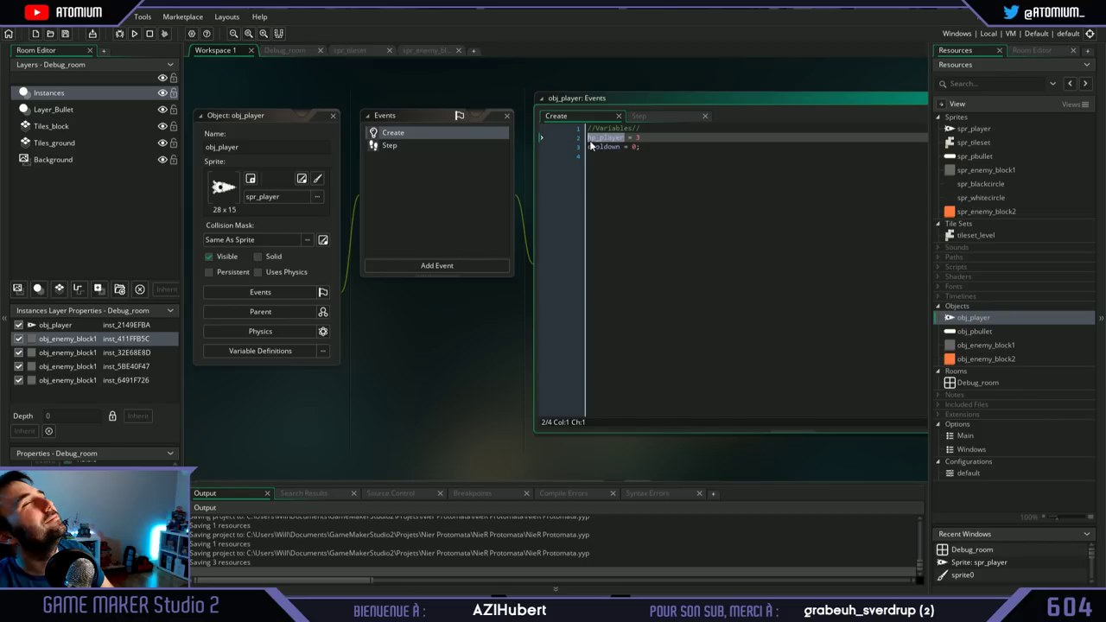
pyautogui.click(466, 172)
pyautogui.click(636, 138)
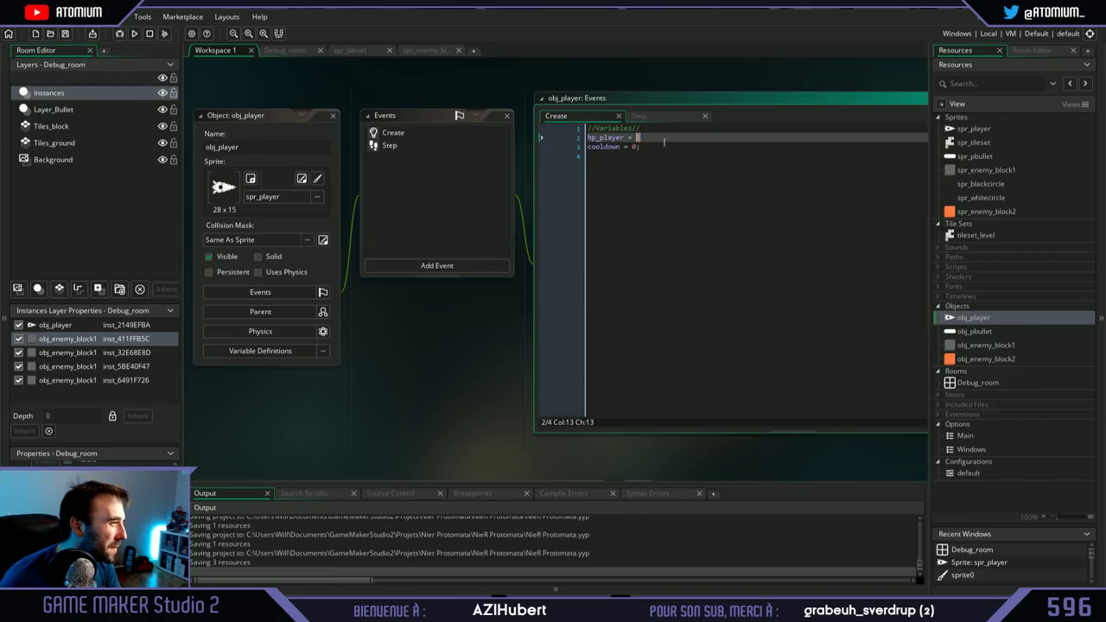
pyautogui.click(663, 143)
pyautogui.click(669, 136)
pyautogui.write(';')
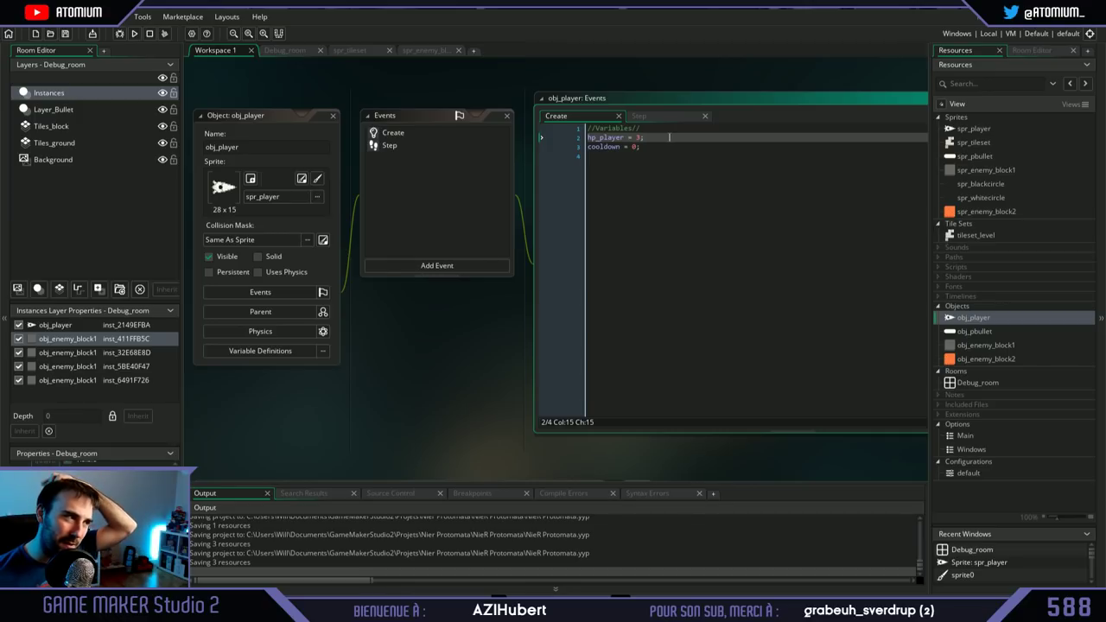
# Step: Make obj_player, obj_enemy_block1 and obj_enemy_block2 Solid
pyautogui.click(259, 255)
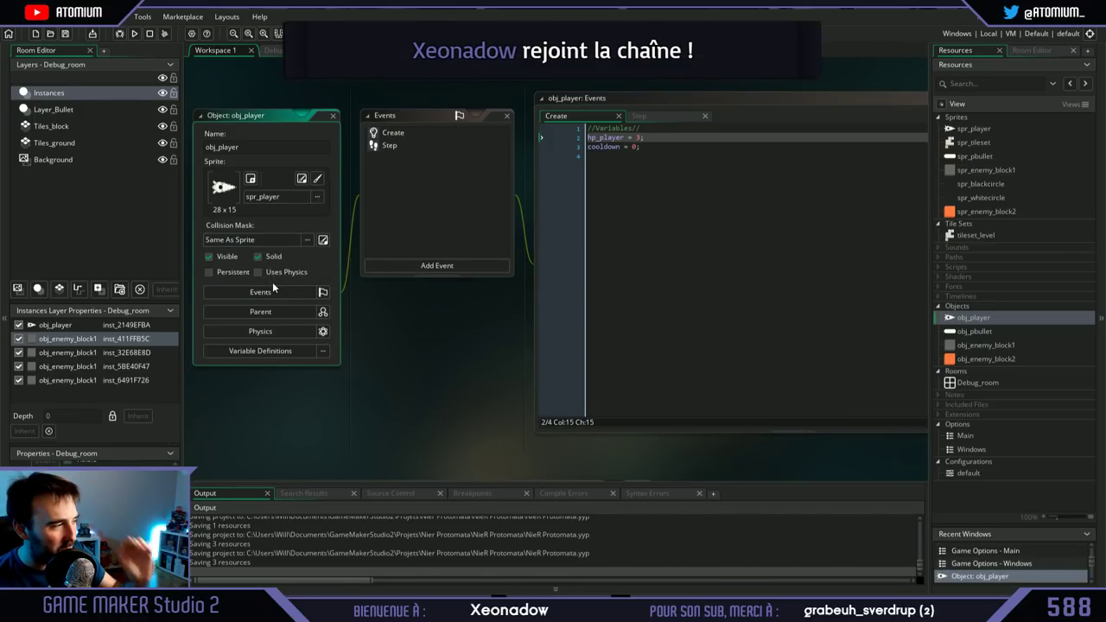
pyautogui.click(965, 346)
pyautogui.doubleClick(965, 349)
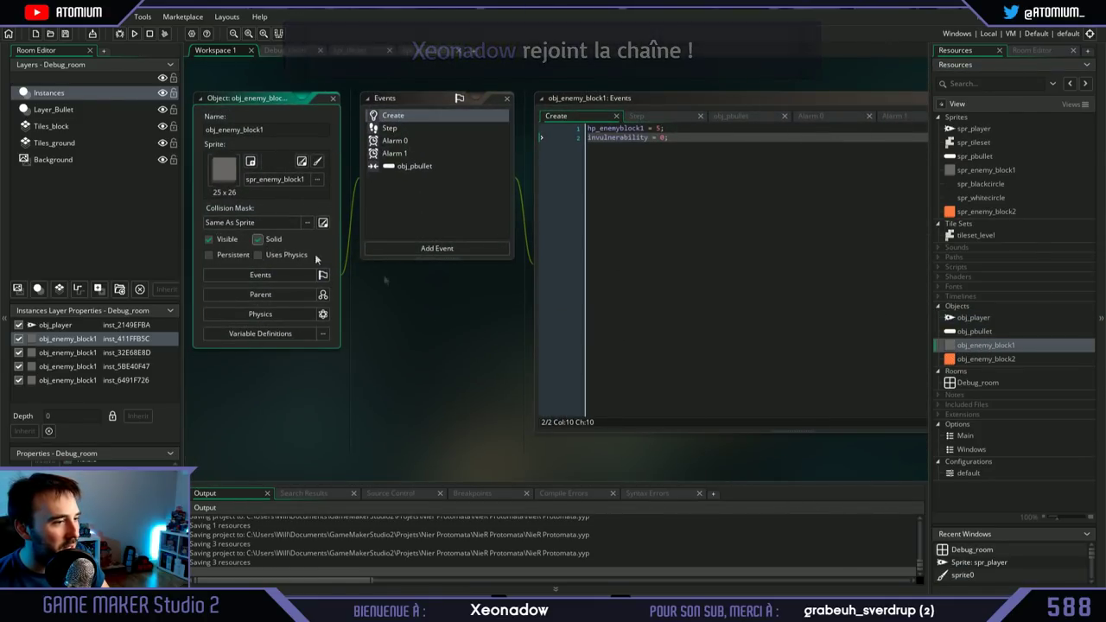
pyautogui.click(971, 360)
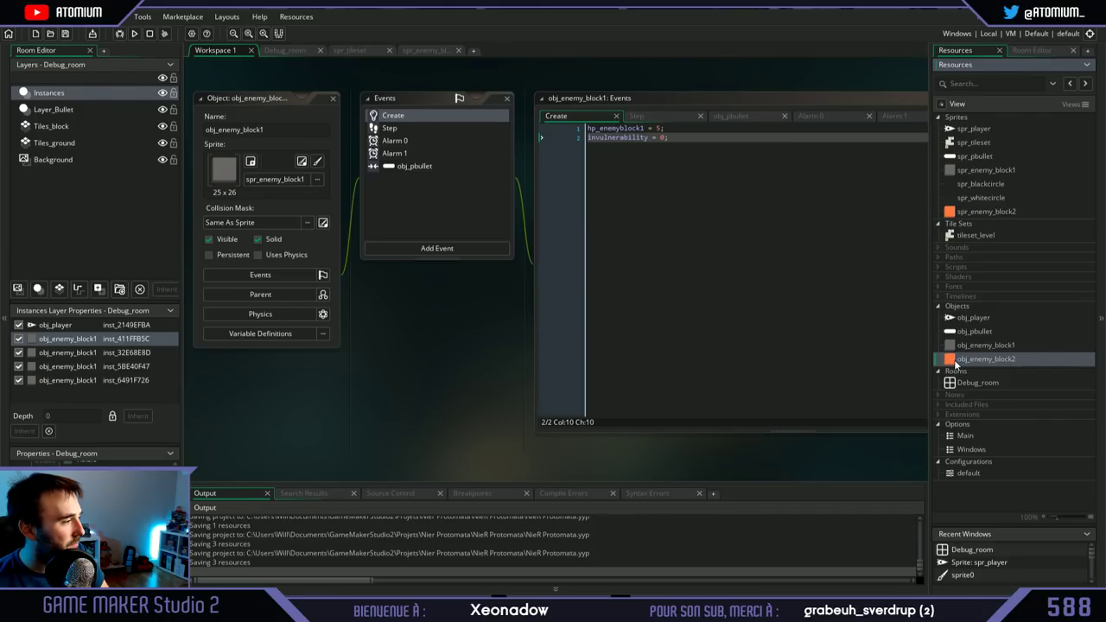
pyautogui.doubleClick(956, 361)
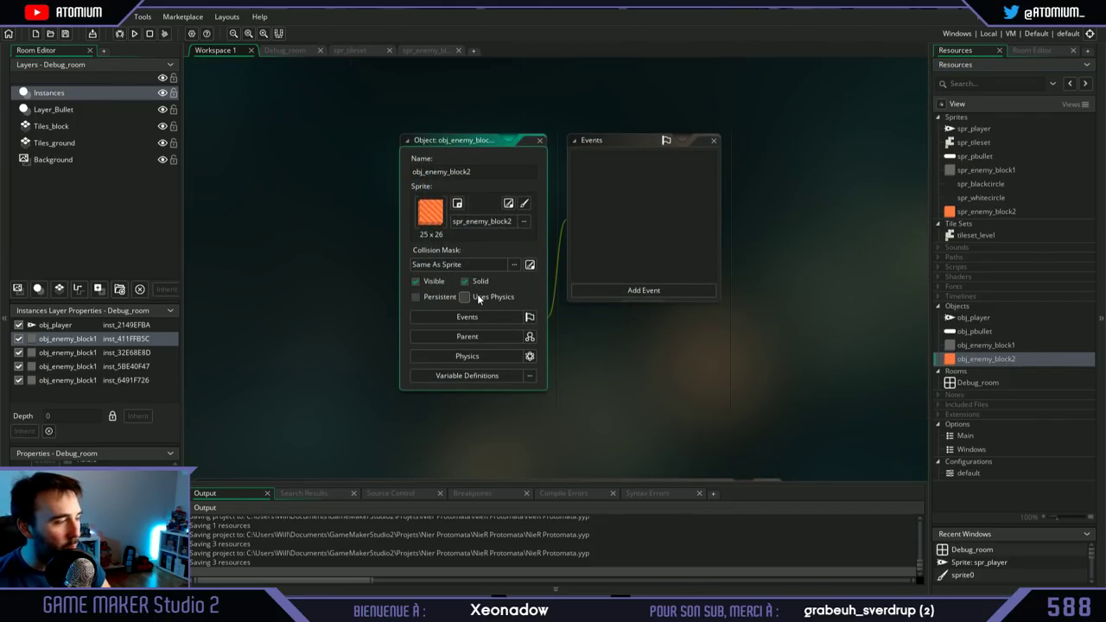
# Step: Run the game, steer the player ship against the leftmost enemy block to test the collision, and quit the game
pyautogui.click(134, 33)
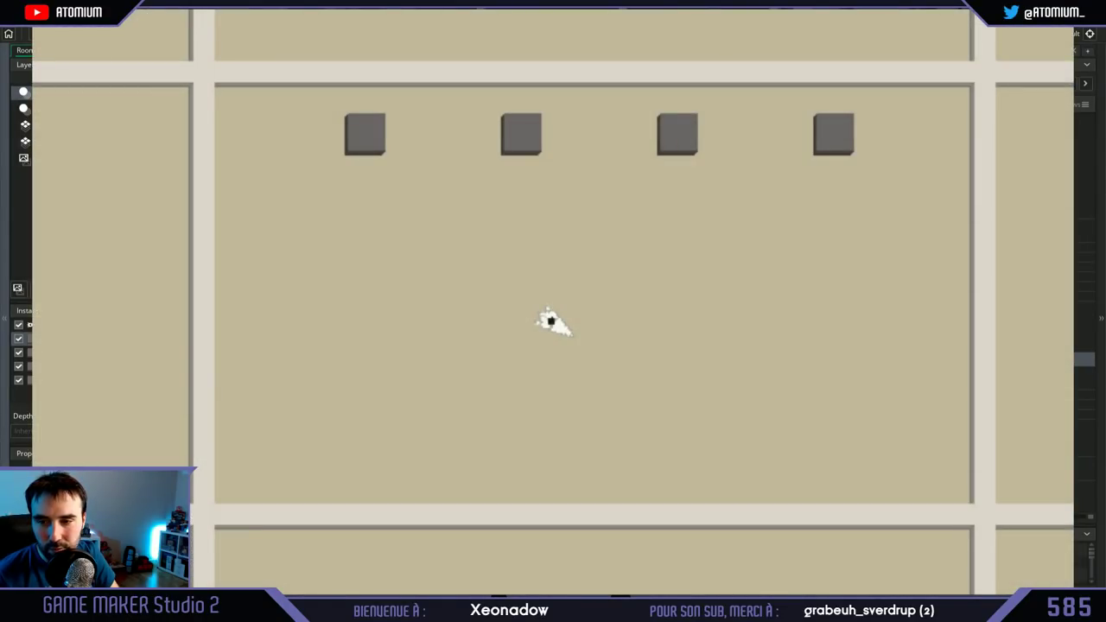
pyautogui.press('Up')
pyautogui.press('Up')
pyautogui.press('Left')
pyautogui.press('Up')
pyautogui.press('Left')
pyautogui.press('Right')
pyautogui.press('Down')
pyautogui.press('Down')
pyautogui.press('Left')
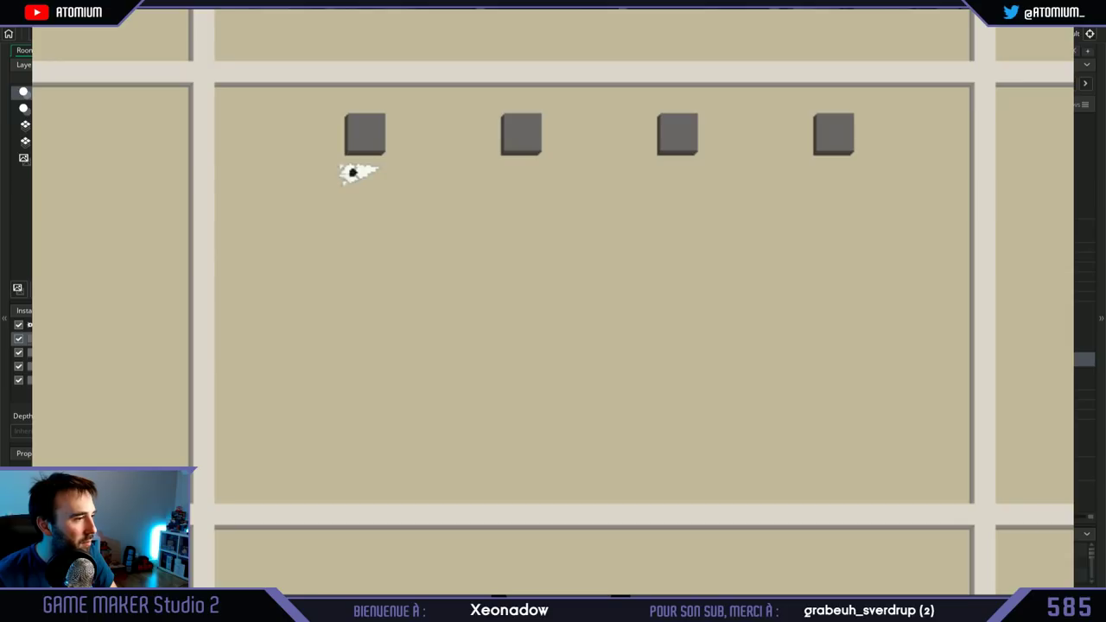
pyautogui.press('Escape')
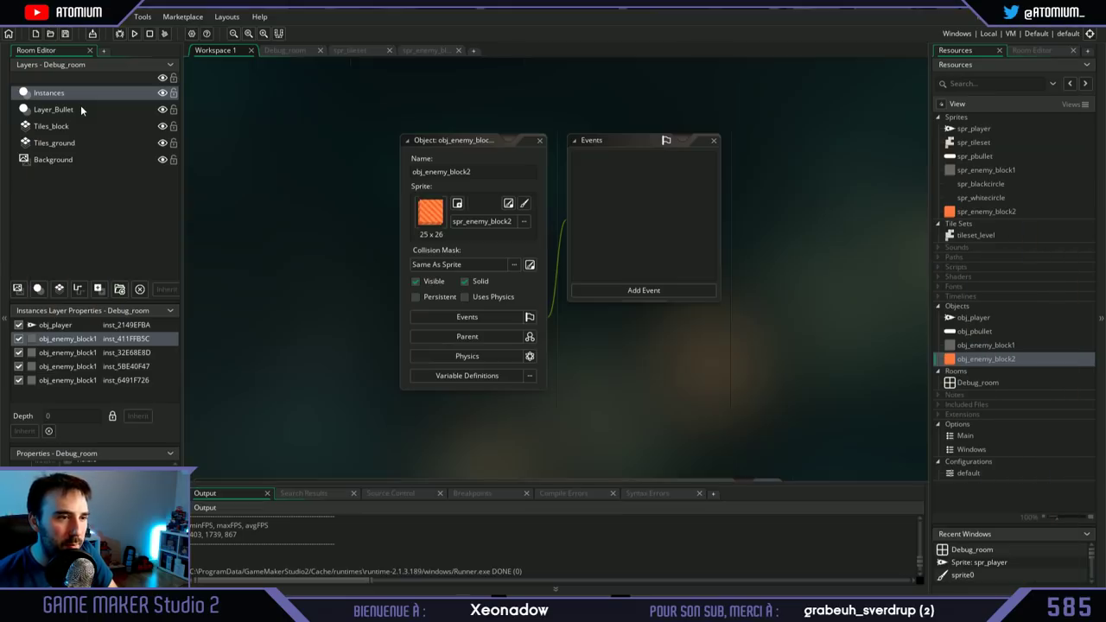
# Step: Enable Uses Physics on obj_enemy_block2, obj_enemy_block1 and obj_player, test the setting in a game run, and quit the game
pyautogui.click(476, 297)
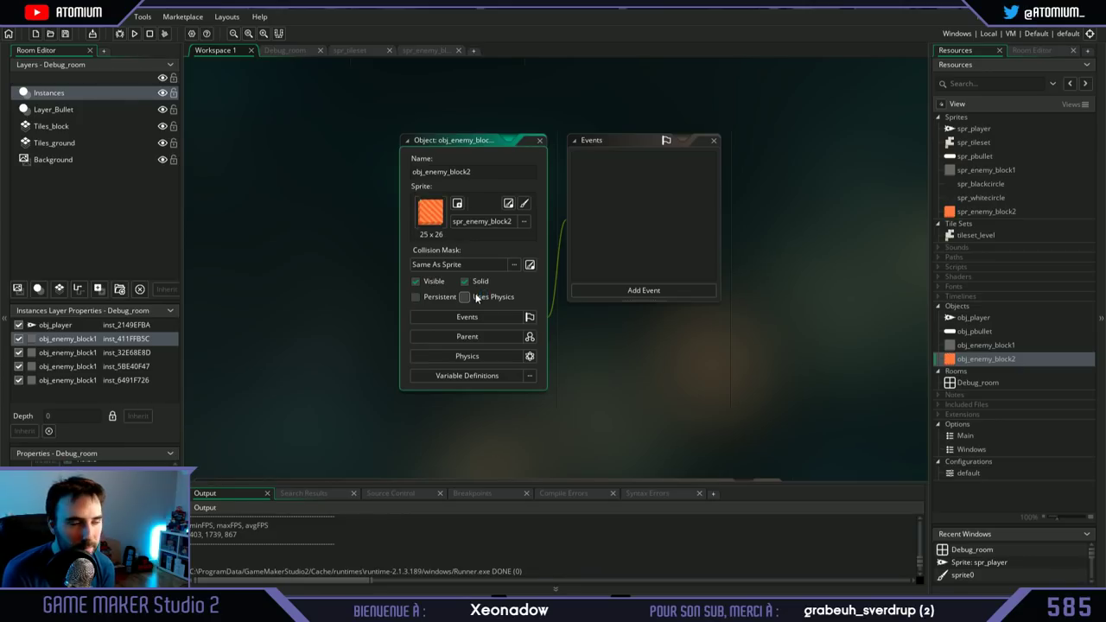
pyautogui.click(475, 297)
pyautogui.click(956, 347)
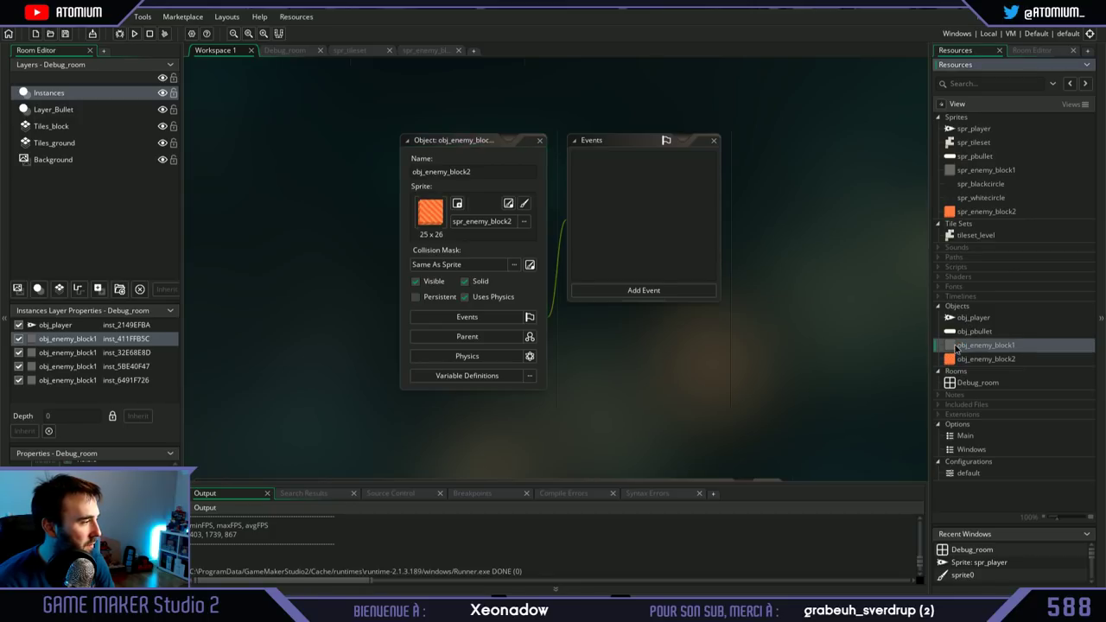
pyautogui.doubleClick(956, 345)
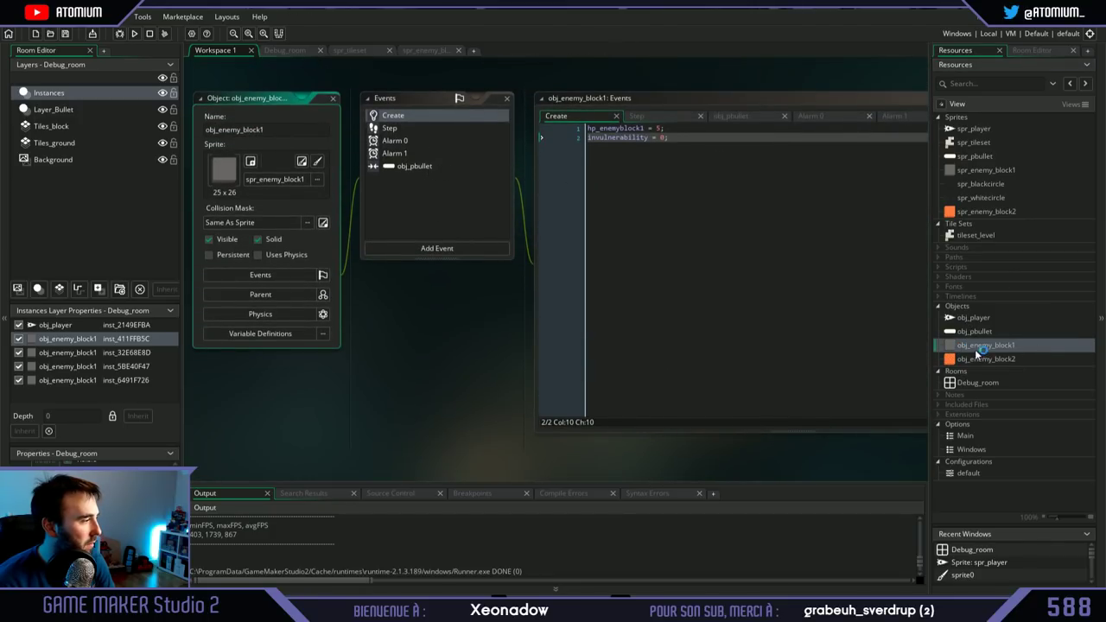
pyautogui.click(257, 254)
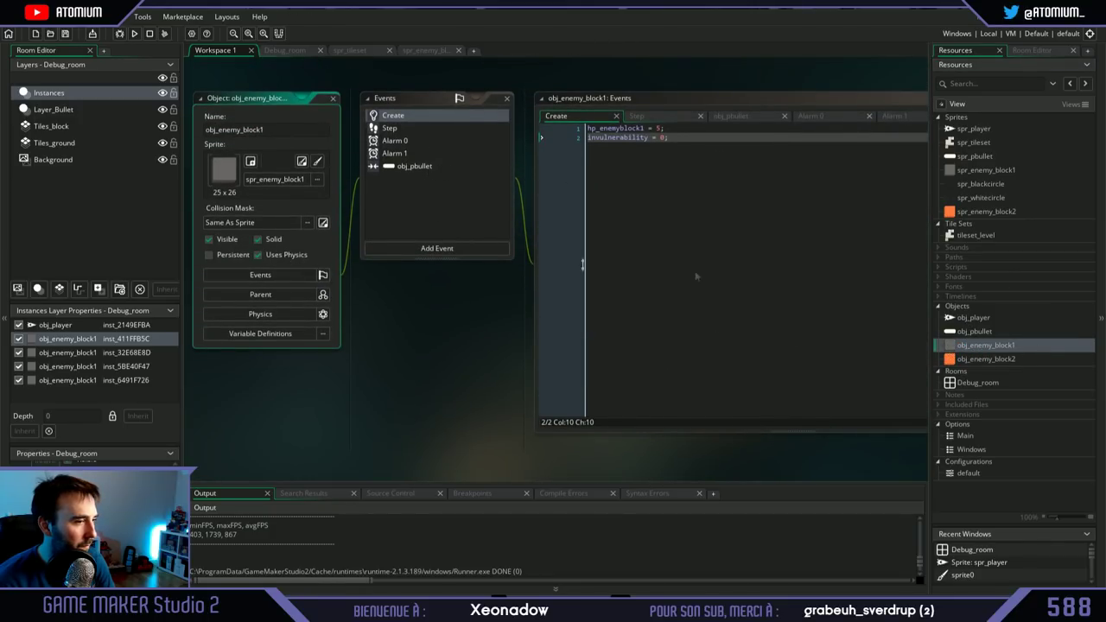
pyautogui.doubleClick(962, 320)
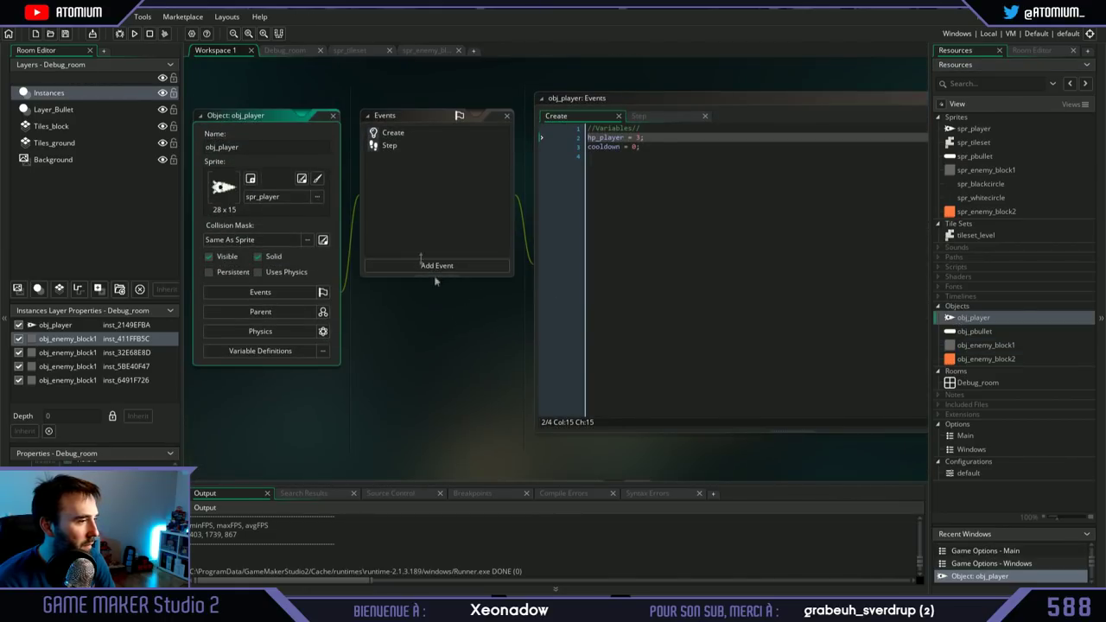
pyautogui.click(258, 272)
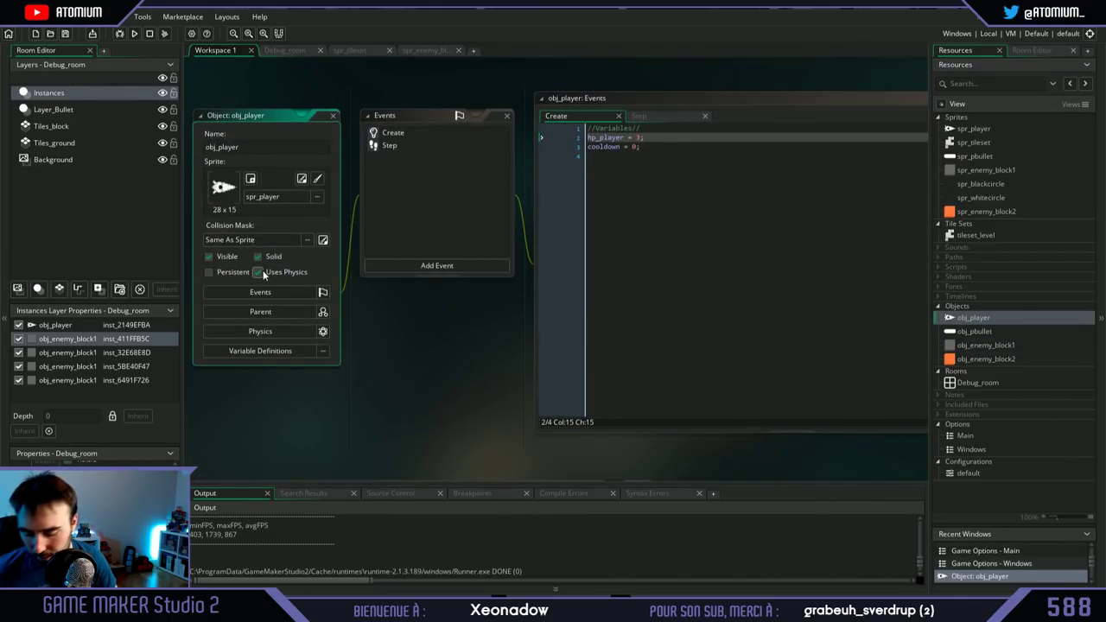
pyautogui.click(135, 34)
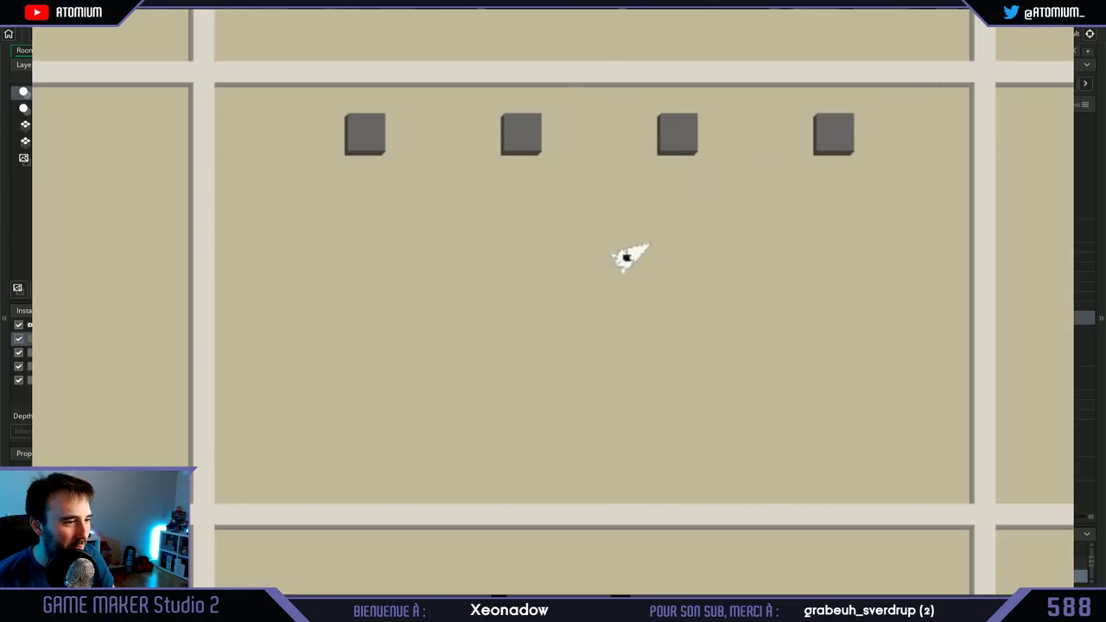
pyautogui.press('Escape')
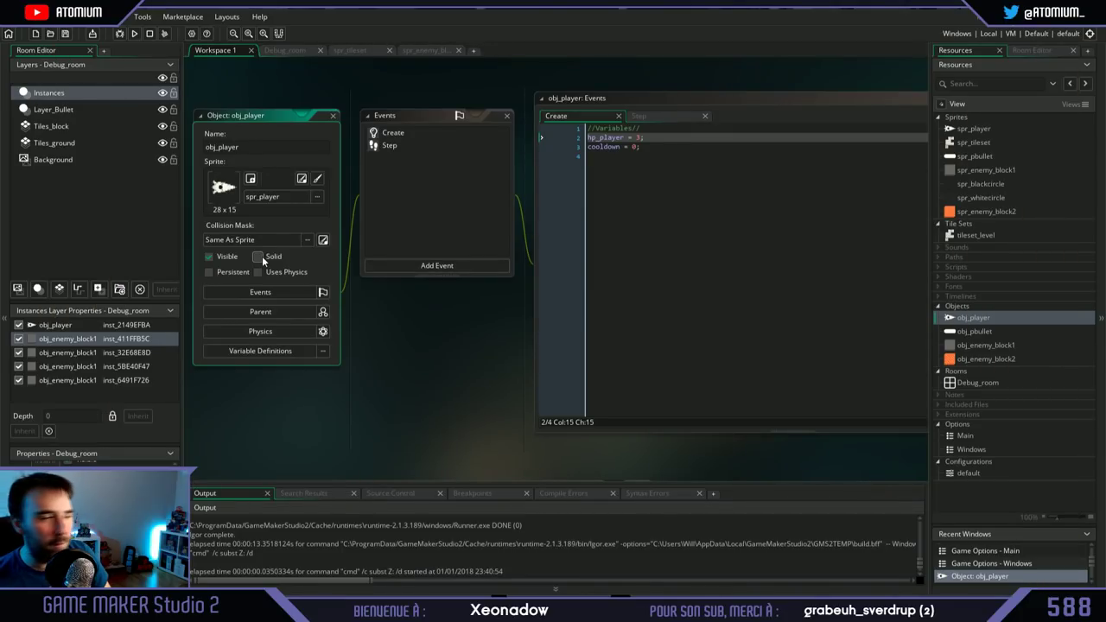
# Step: Turn off Solid and Uses Physics on obj_player, obj_enemy_block1 and obj_enemy_block2
pyautogui.click(954, 345)
pyautogui.doubleClick(954, 346)
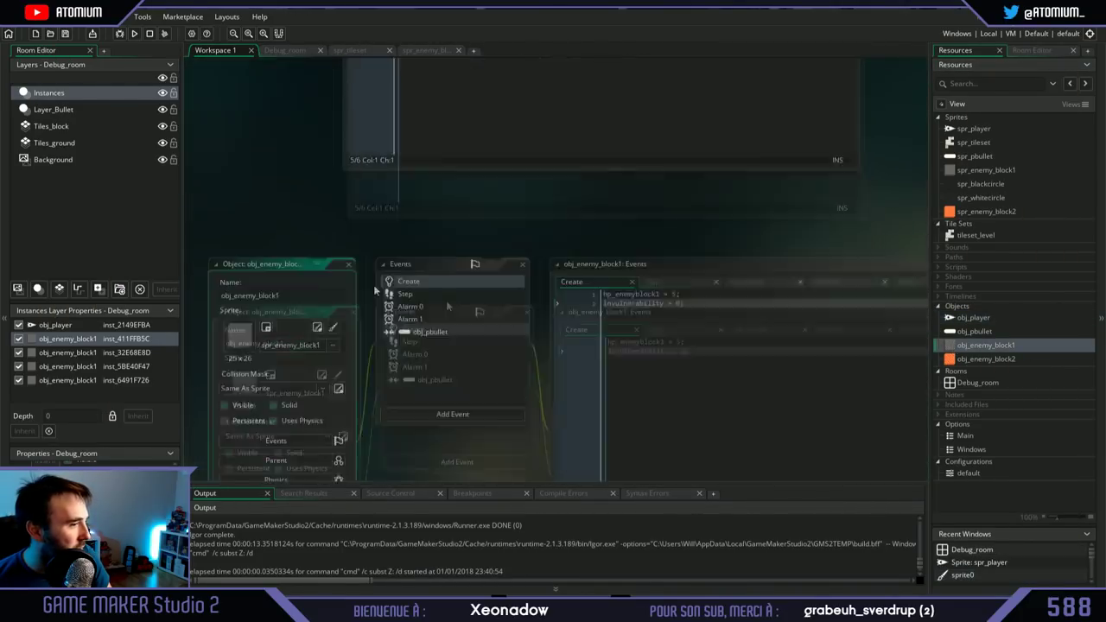
pyautogui.click(956, 359)
pyautogui.doubleClick(956, 359)
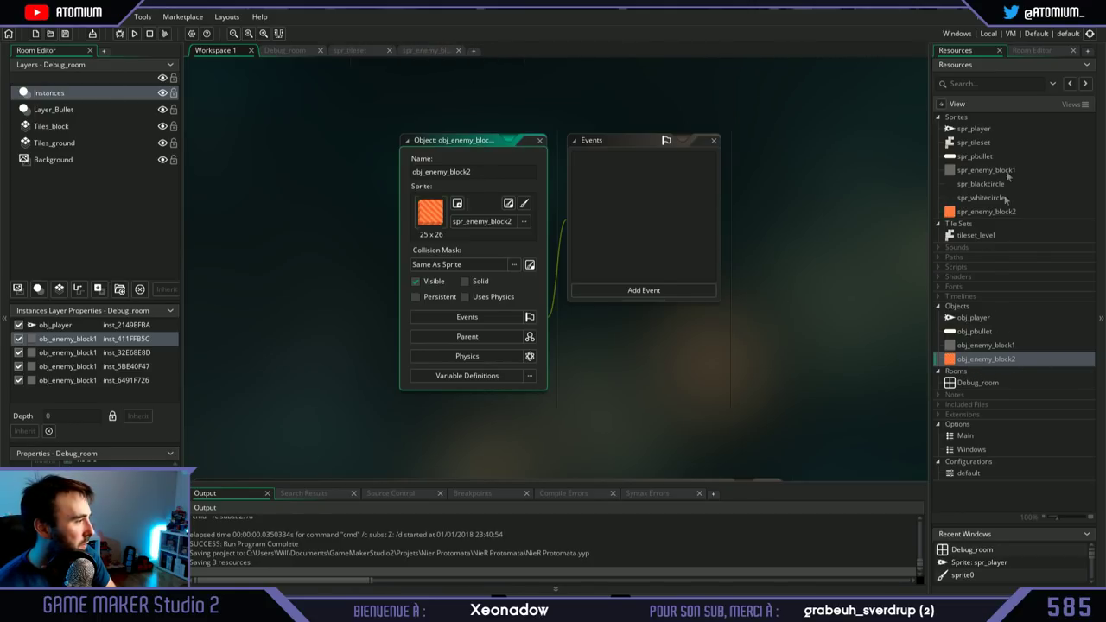
# Step: Place an obj_enemy_block2 instance in Debug_room left of the grey blocks and move the leftmost obj_enemy_block1 instance to (224, 96)
pyautogui.doubleClick(976, 382)
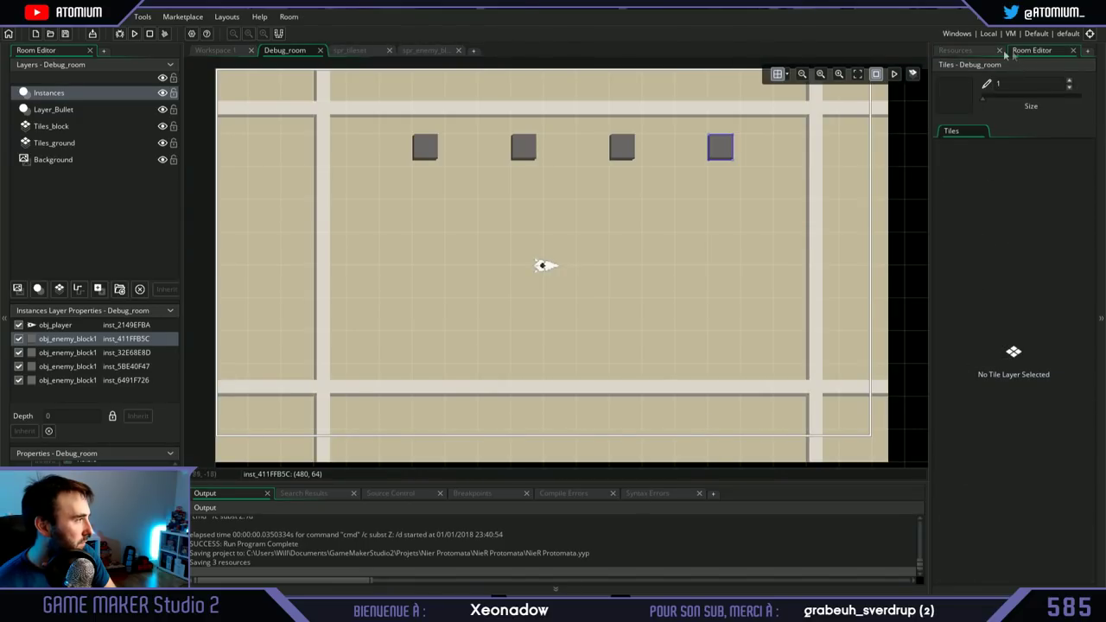
pyautogui.click(958, 50)
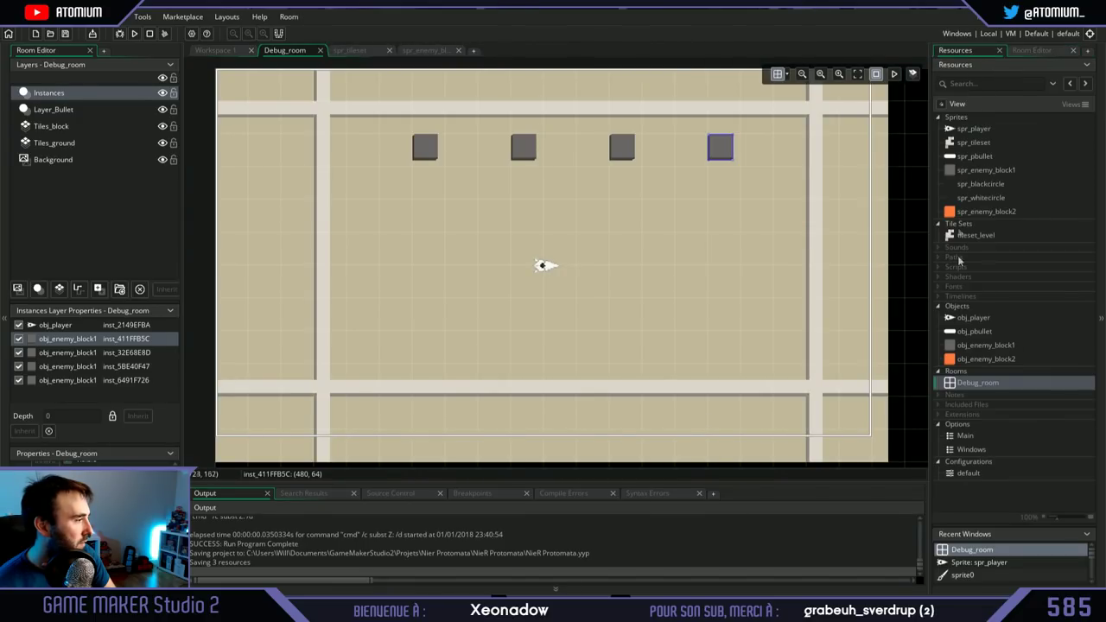
pyautogui.moveTo(953, 362); pyautogui.dragTo(403, 195)
pyautogui.moveTo(432, 148); pyautogui.dragTo(462, 190)
# Step: Delete the obj_enemy_block1 object from the project resources
pyautogui.click(965, 344)
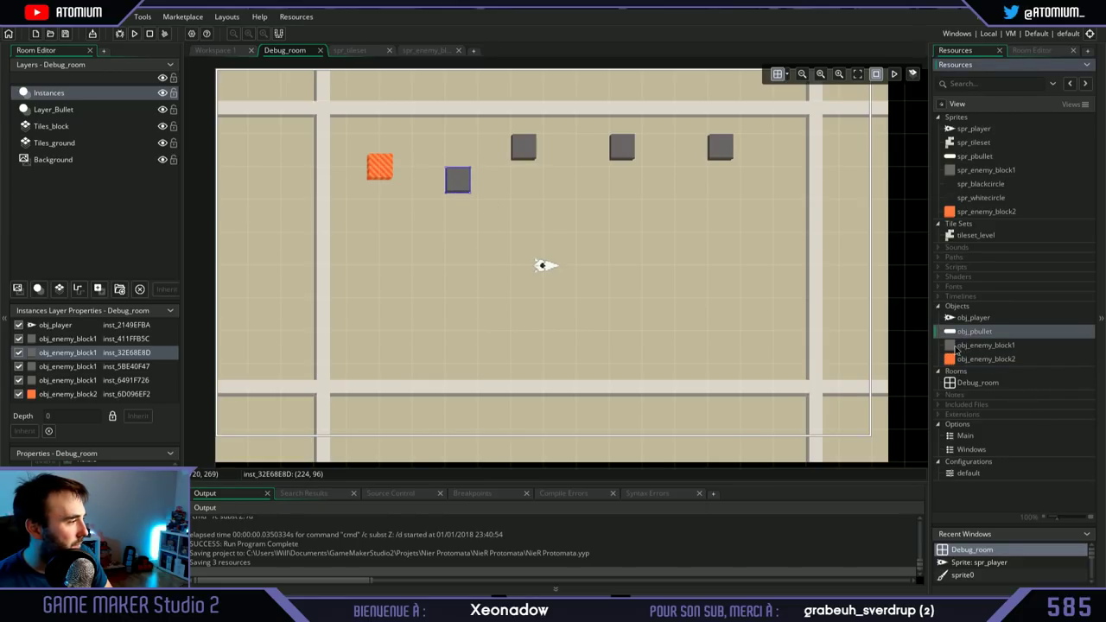
pyautogui.press('Delete')
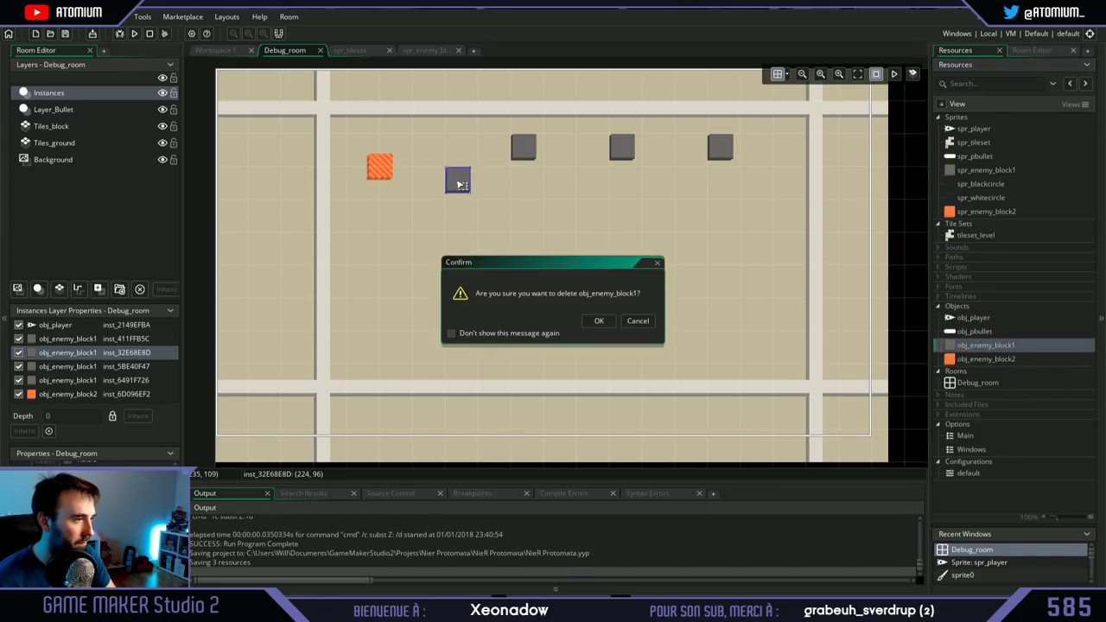
pyautogui.press('Return')
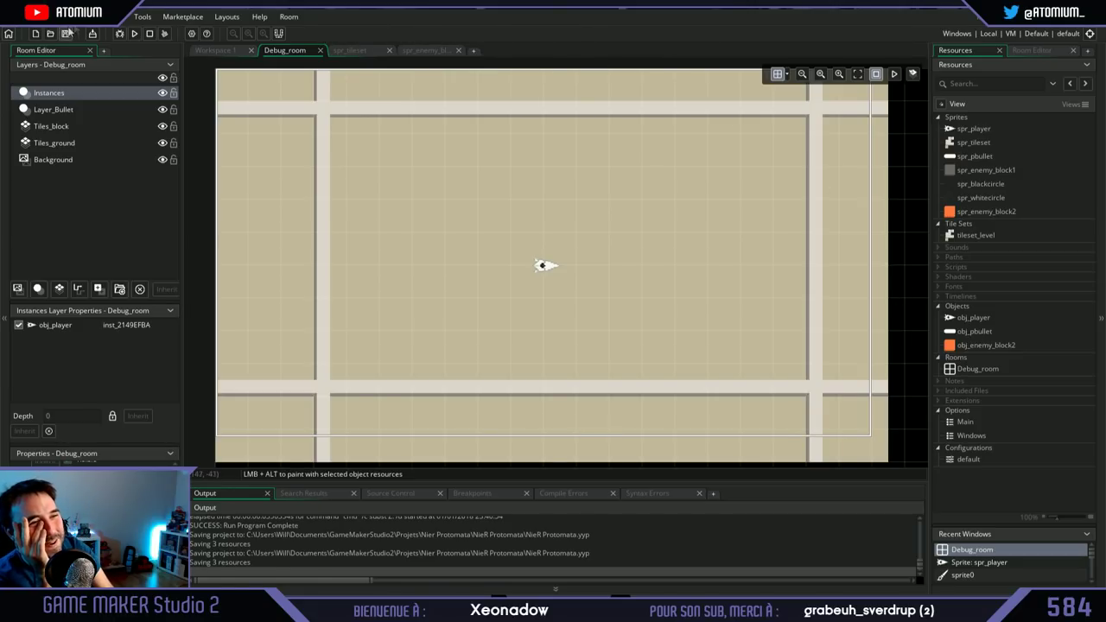
# Step: Try to undo the deletion of obj_enemy_block1 and check the object commands for a way to restore it
pyautogui.click(42, 16)
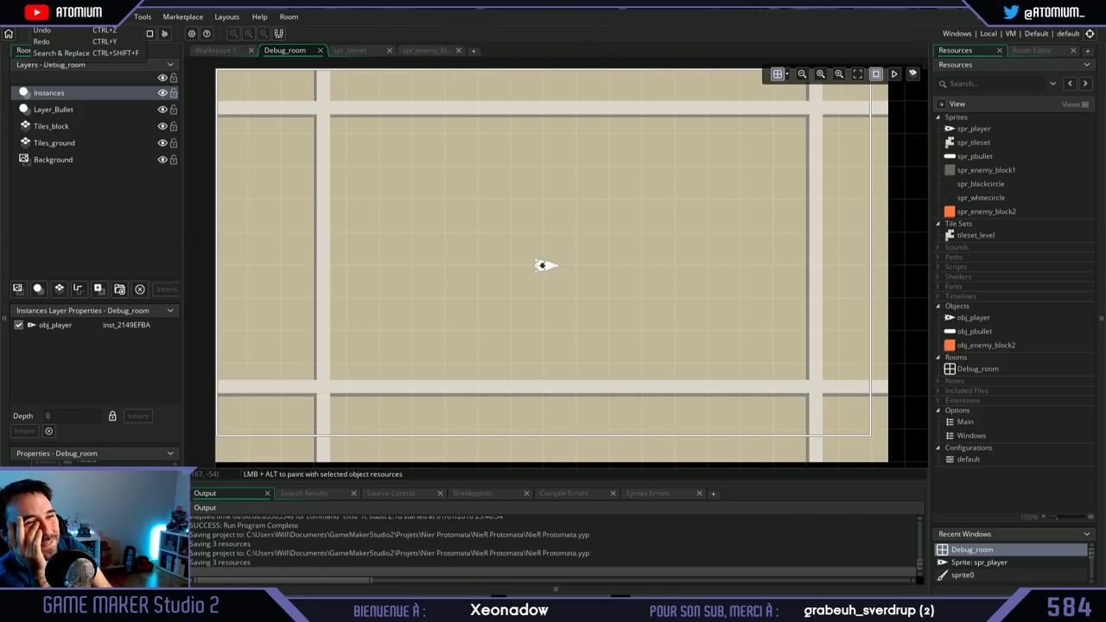
pyautogui.click(43, 29)
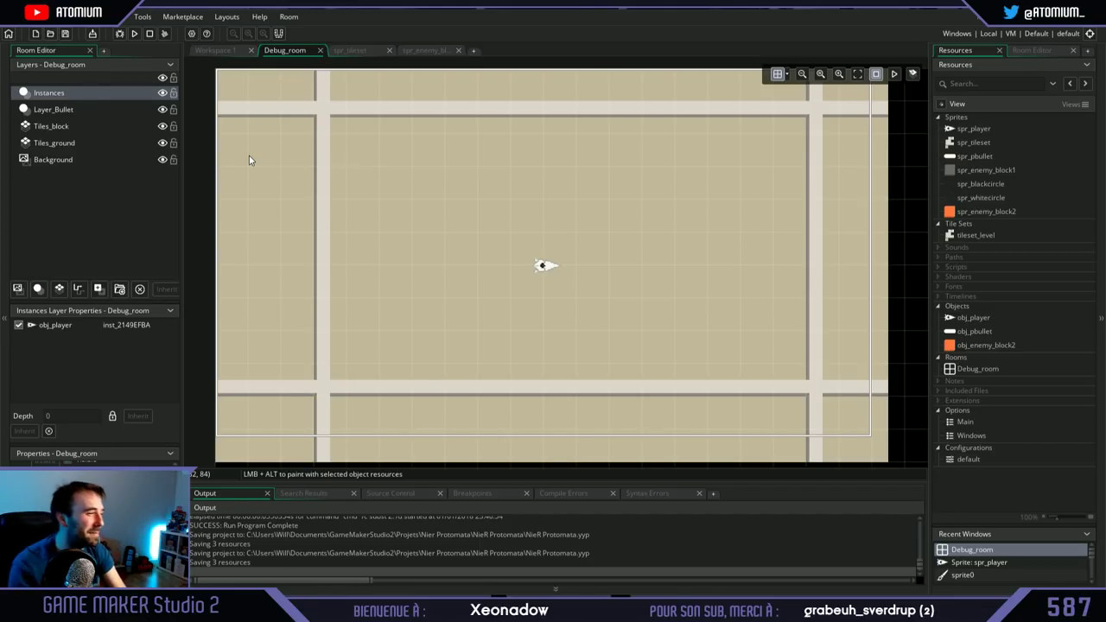
pyautogui.rightClick(1004, 319)
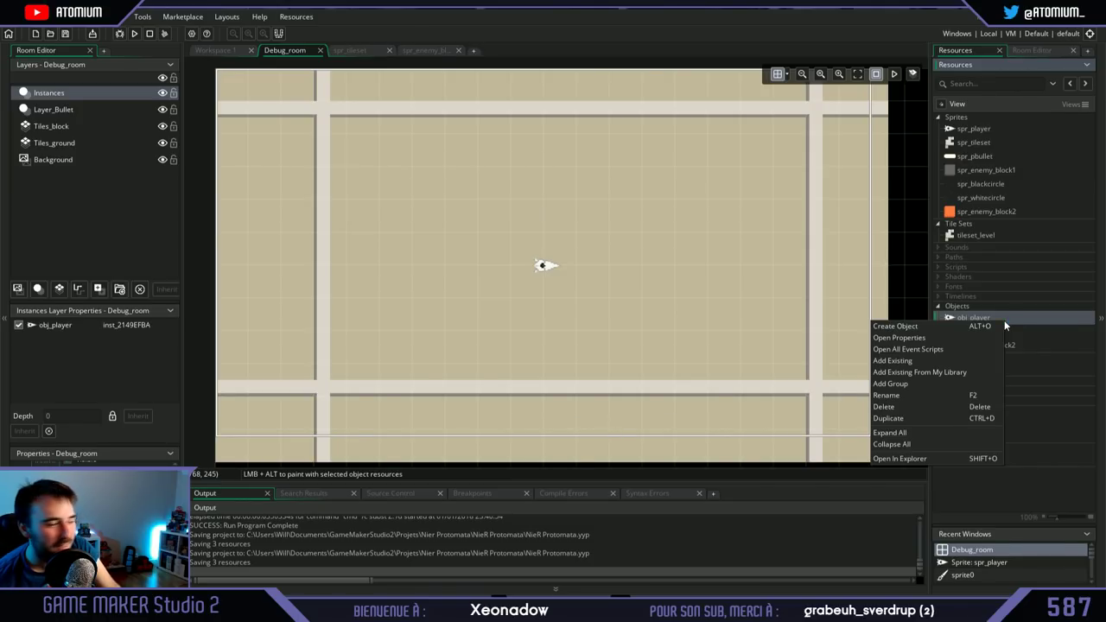
pyautogui.click(1016, 325)
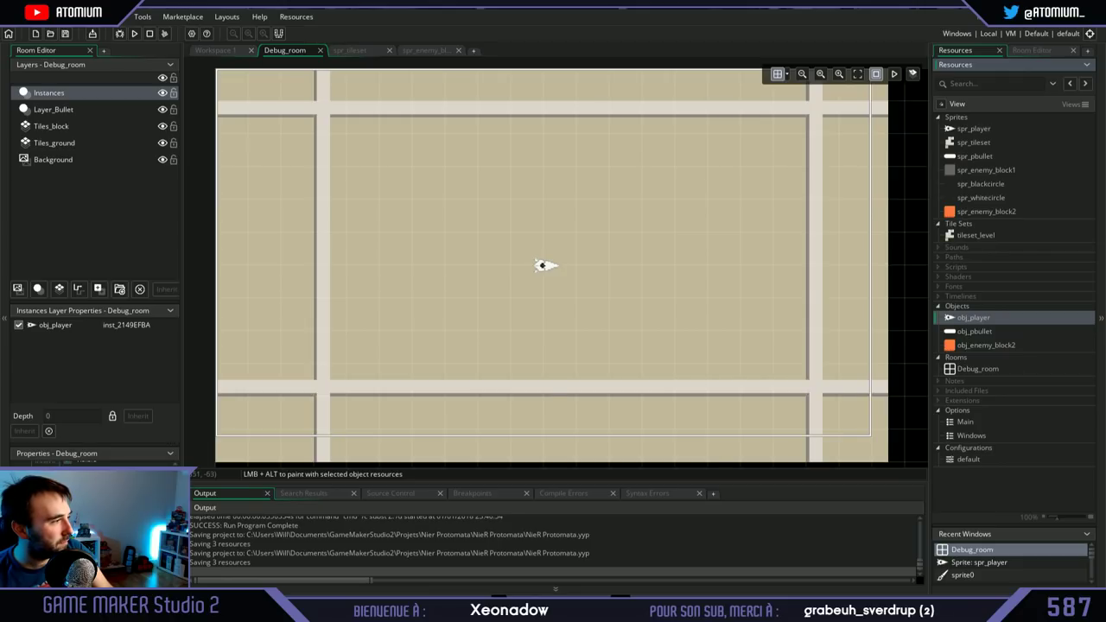
# Step: Exit the program without saving the changes
pyautogui.hotkey('alt', 'F4')
pyautogui.click(596, 318)
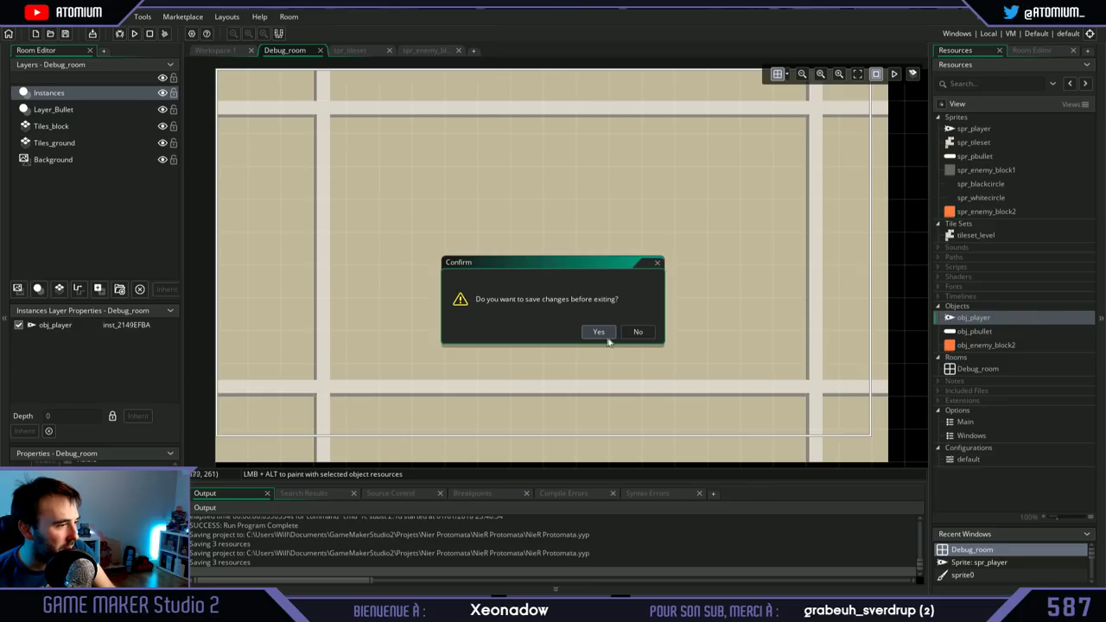
pyautogui.click(645, 336)
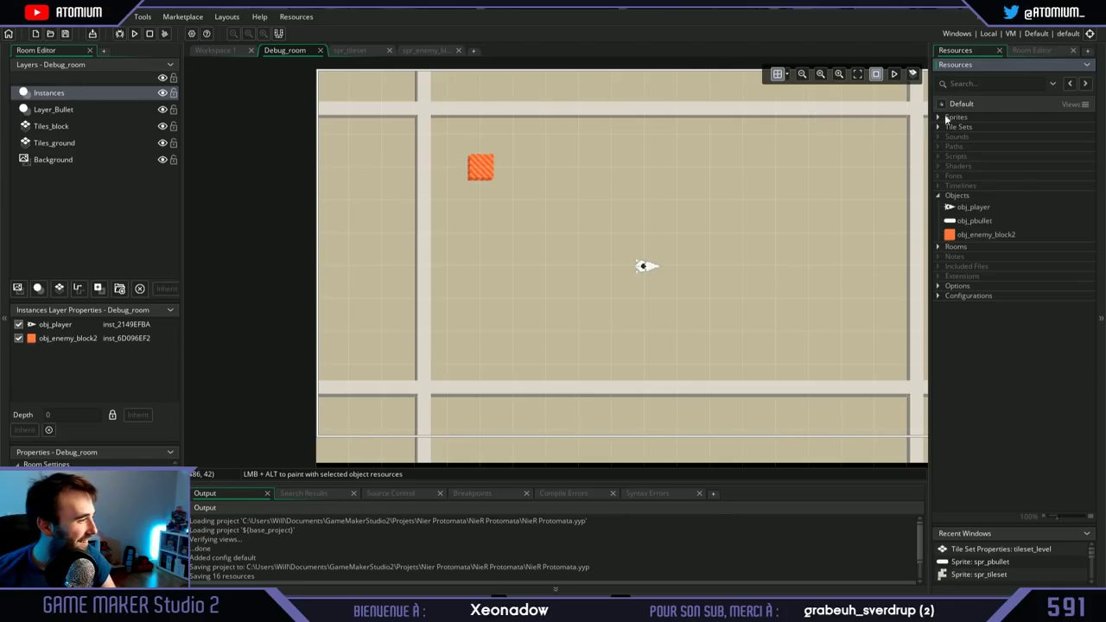
# Step: Create a new object named obj_enemy_block1 and assign it the spr_enemy_block1 sprite
pyautogui.rightClick(992, 236)
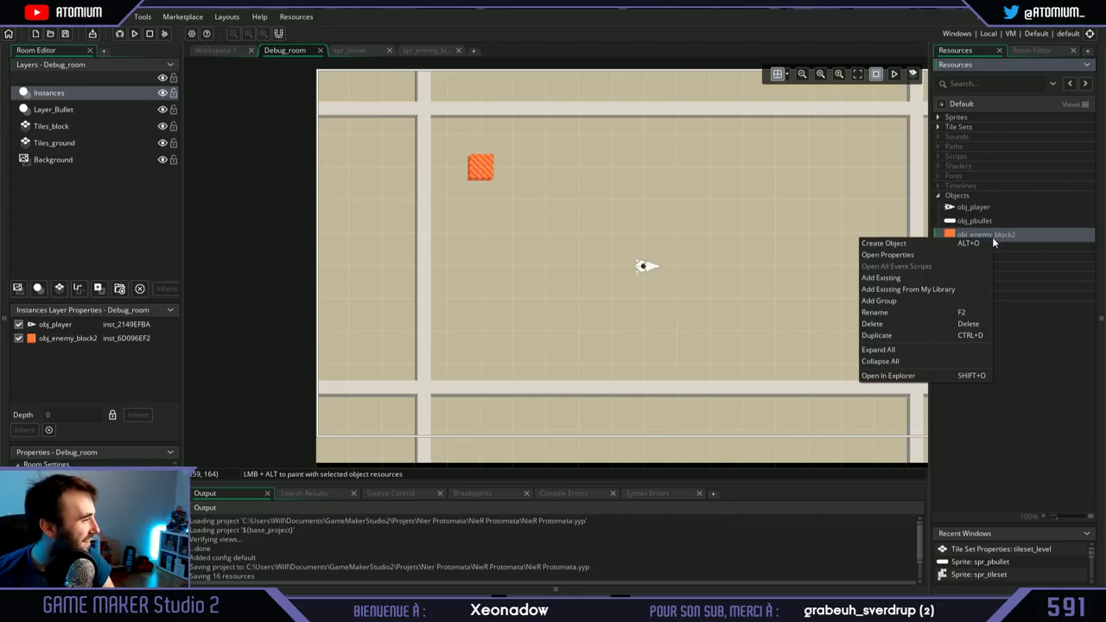
pyautogui.click(920, 243)
pyautogui.moveTo(236, 172); pyautogui.dragTo(216, 173)
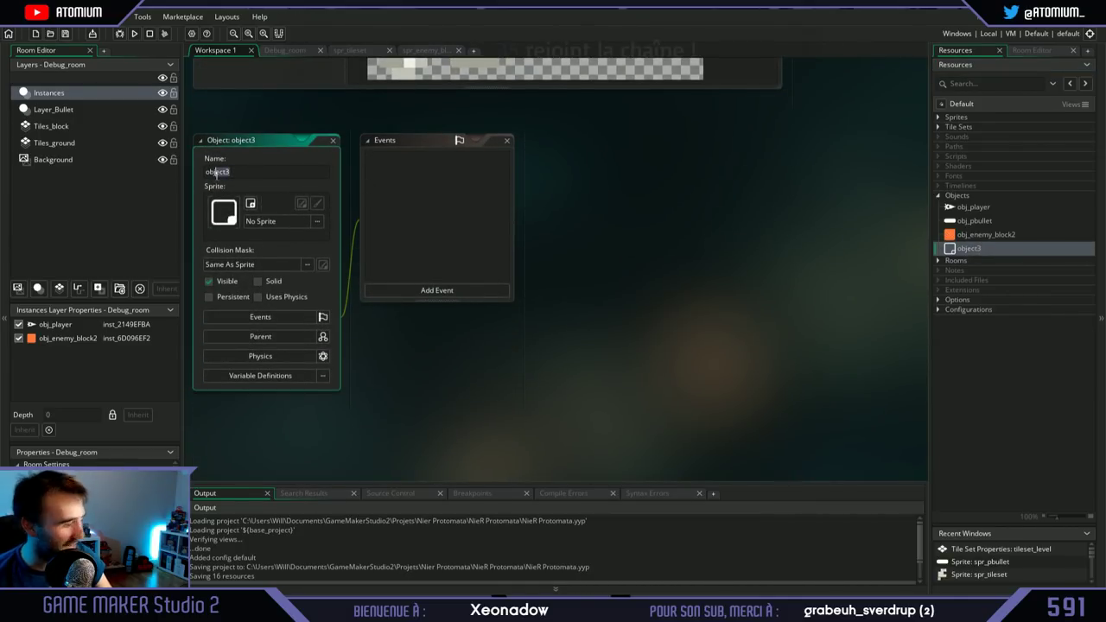
pyautogui.write('_enemy_bl')
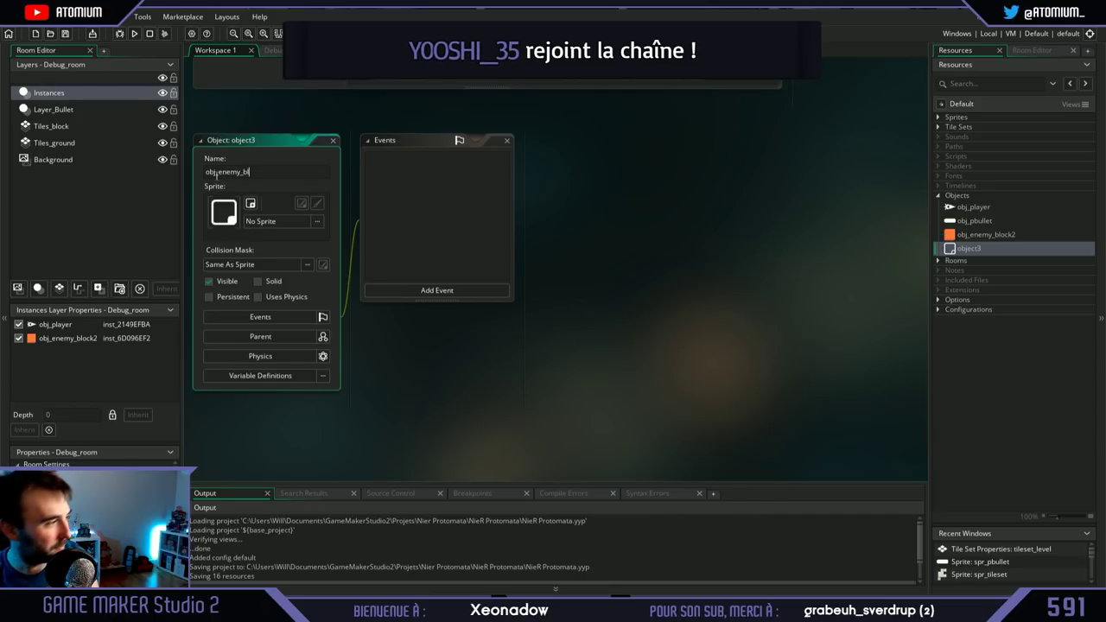
pyautogui.write('ock1')
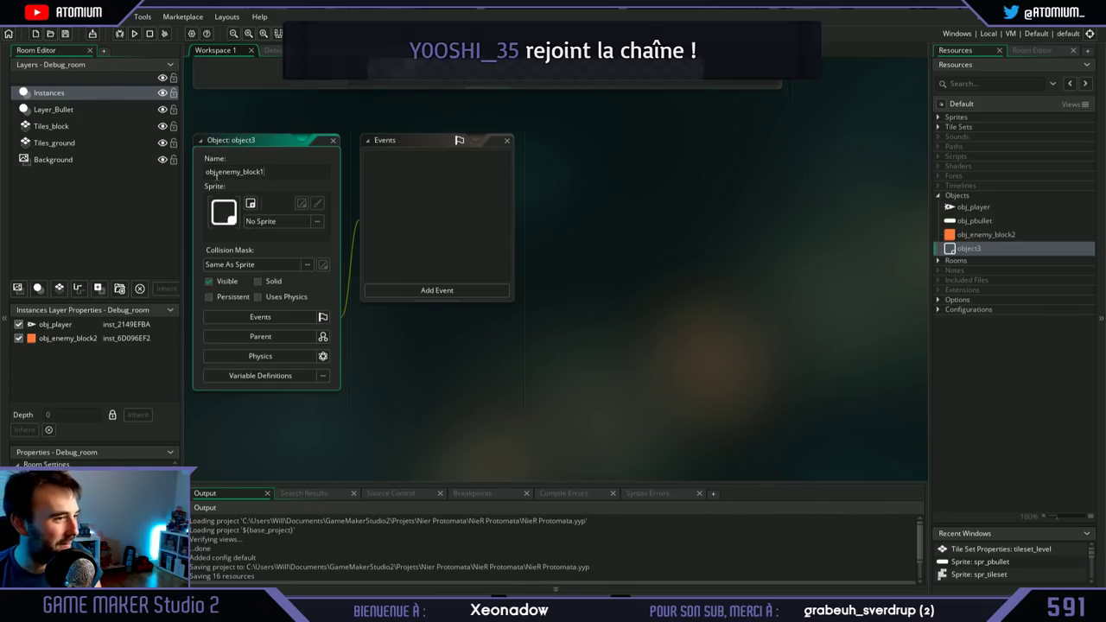
pyautogui.click(268, 224)
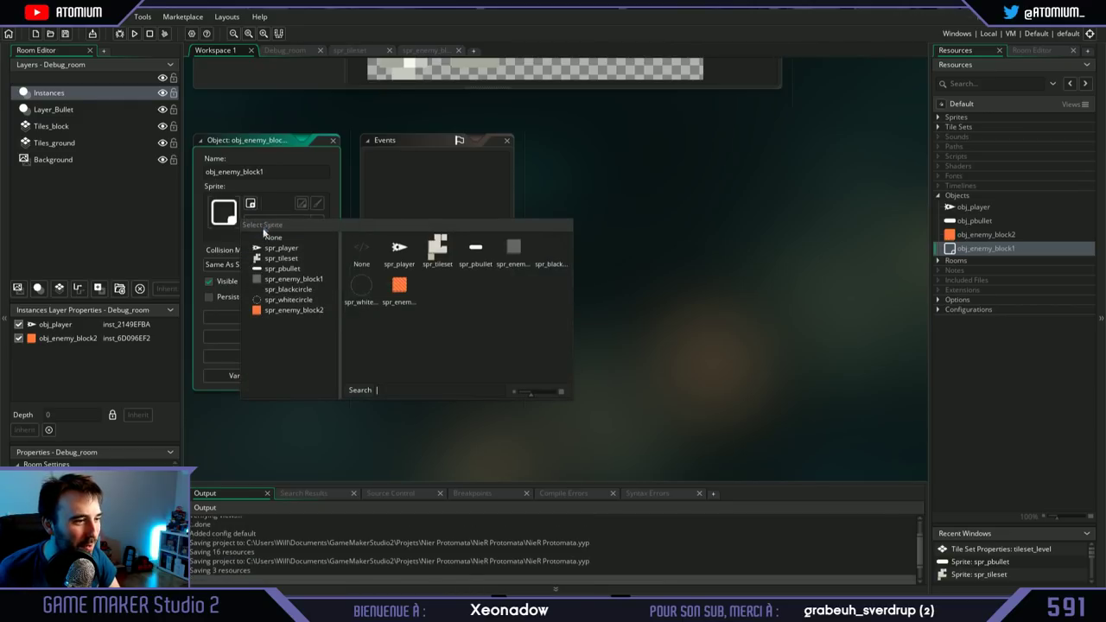
pyautogui.click(512, 249)
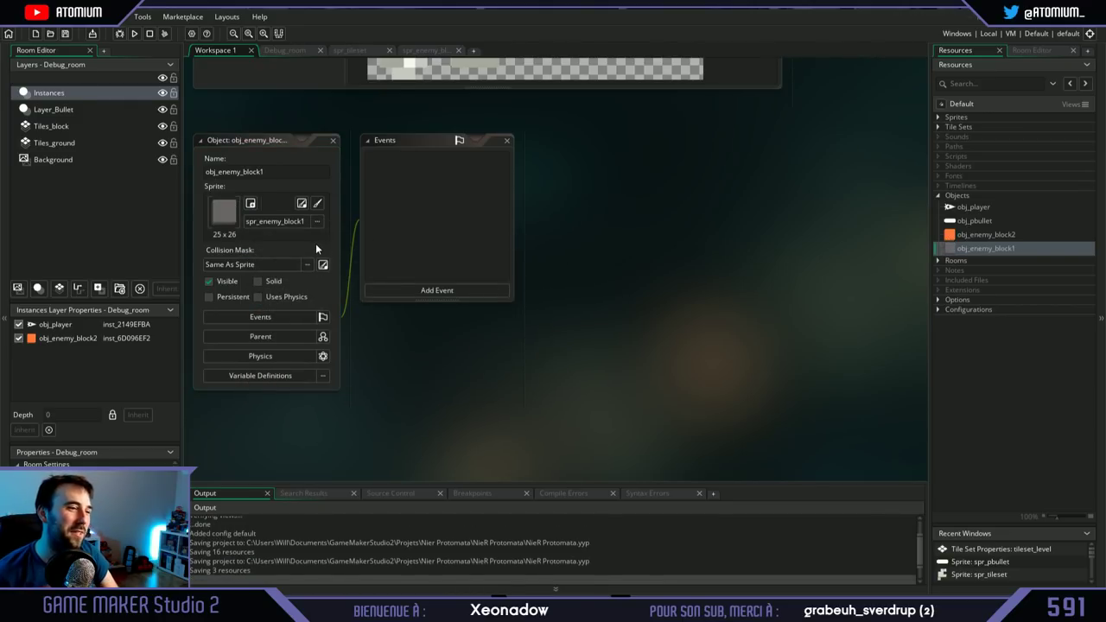
# Step: Set the origin of the spr_enemy_block1 sprite to Middle Centre and close its editor
pyautogui.click(942, 117)
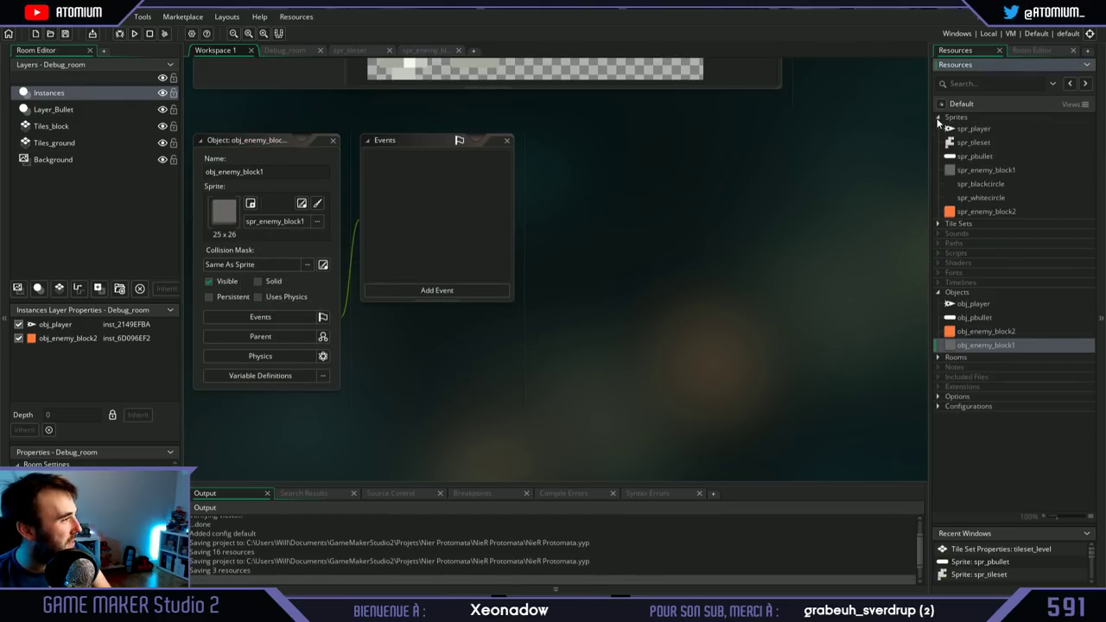
pyautogui.click(954, 171)
pyautogui.doubleClick(954, 171)
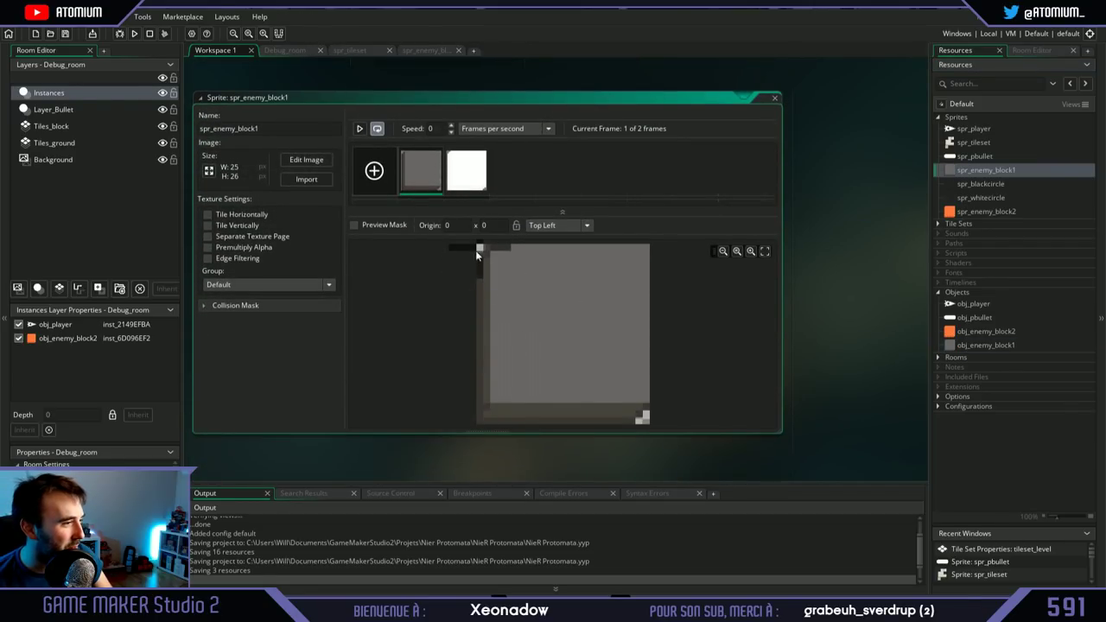
pyautogui.click(587, 225)
pyautogui.click(552, 288)
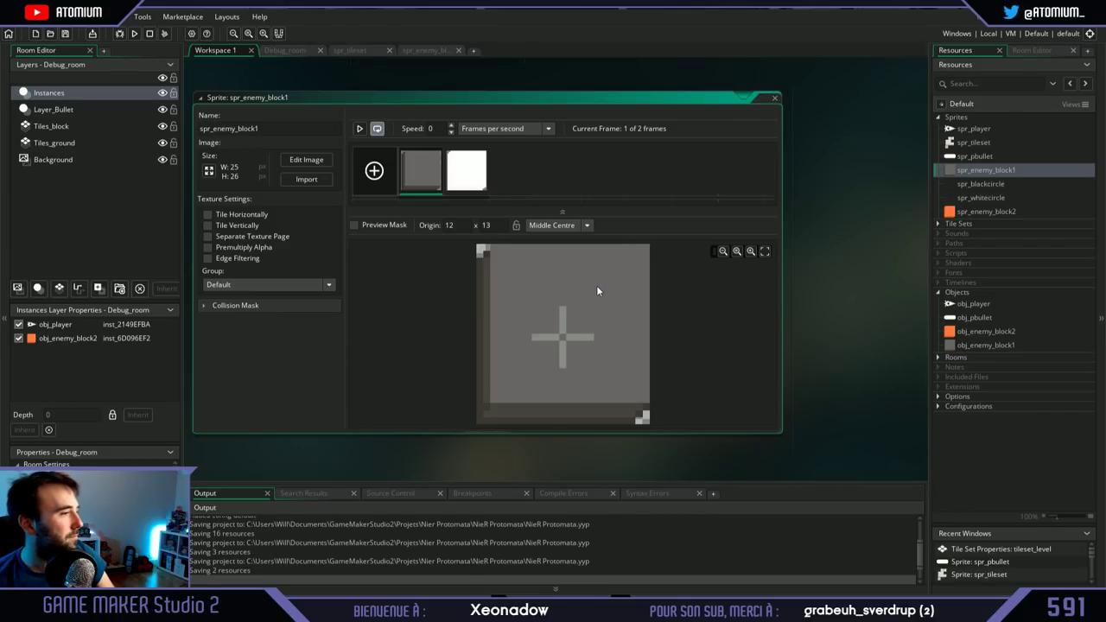
pyautogui.click(775, 100)
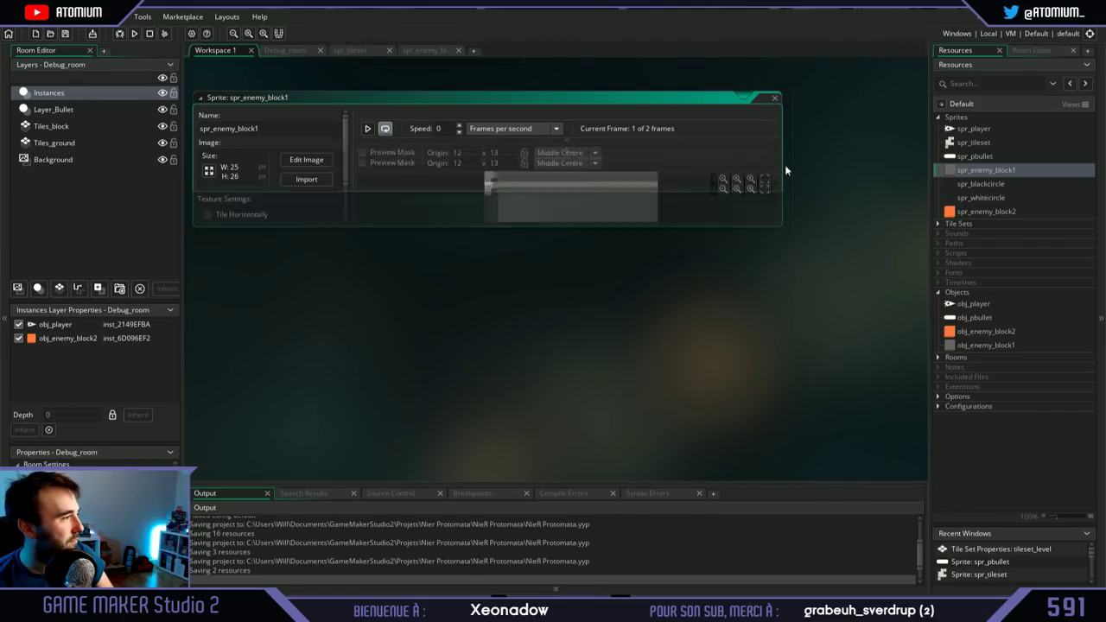
# Step: Open the obj_enemy_block1 object and add a Create event to it
pyautogui.click(990, 213)
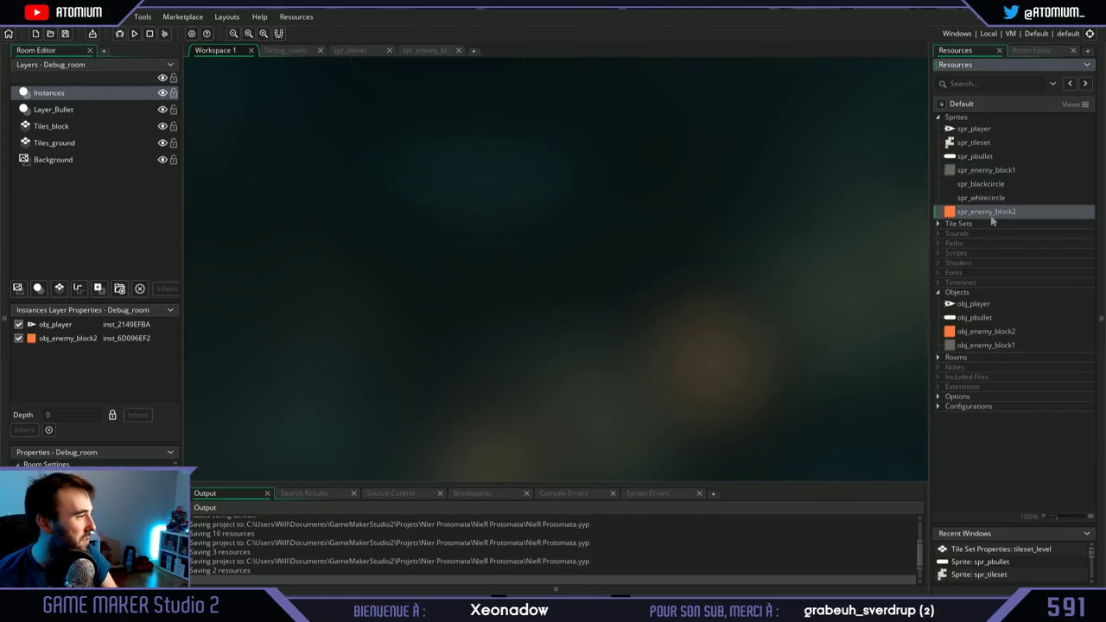
pyautogui.doubleClick(981, 344)
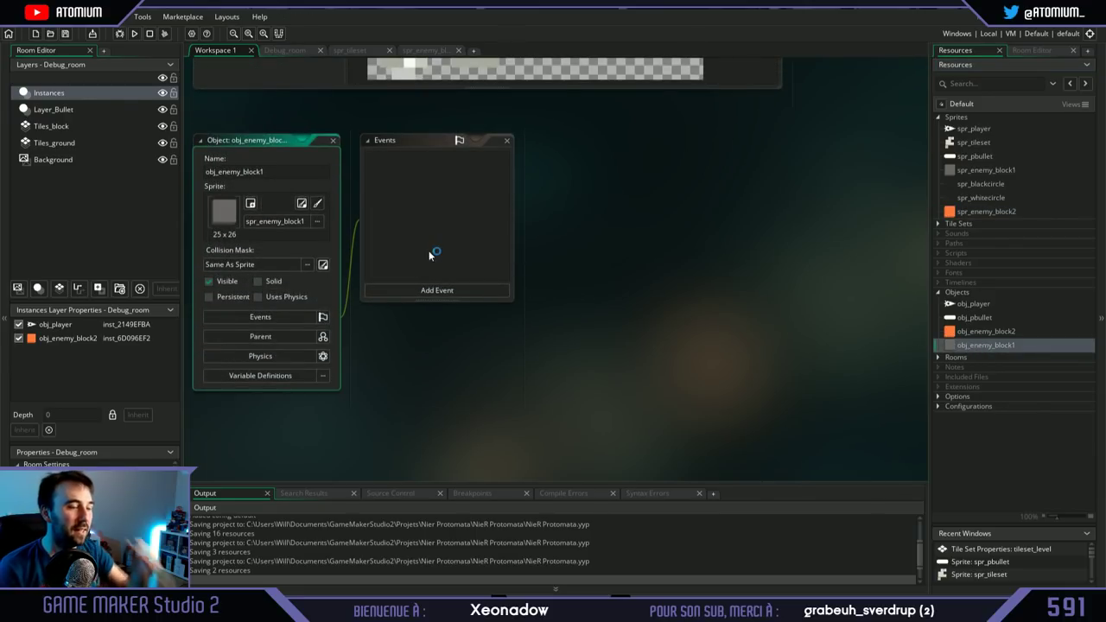
pyautogui.click(452, 294)
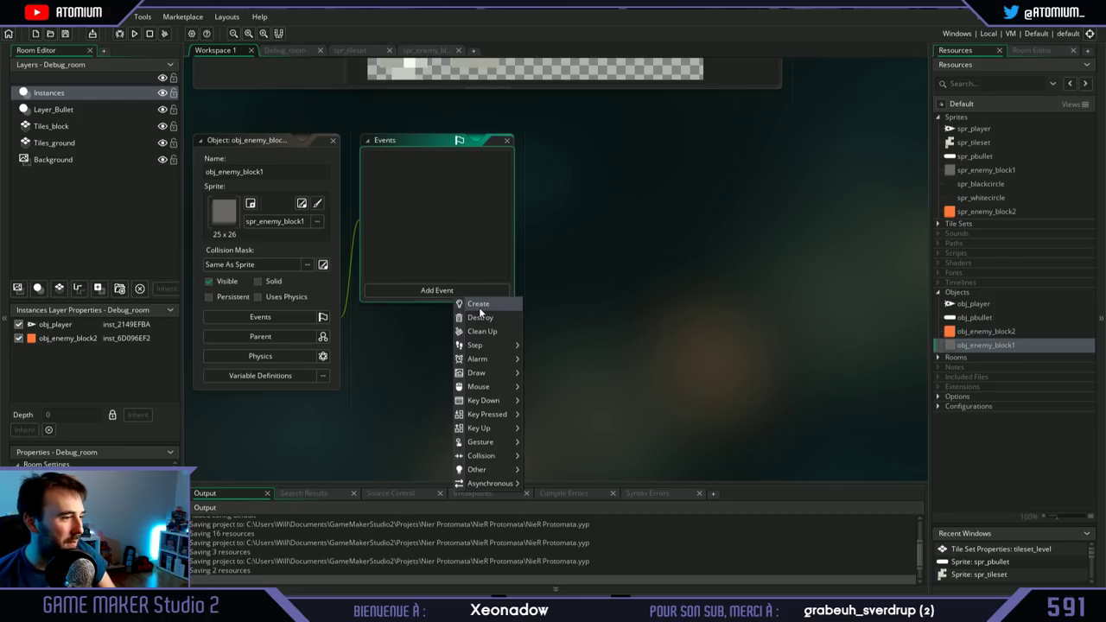
pyautogui.click(479, 305)
# Step: Replace the placeholder comments in the Create event with the line hp_enemy_block_1 = 3
pyautogui.hotkey('ctrl', 'a')
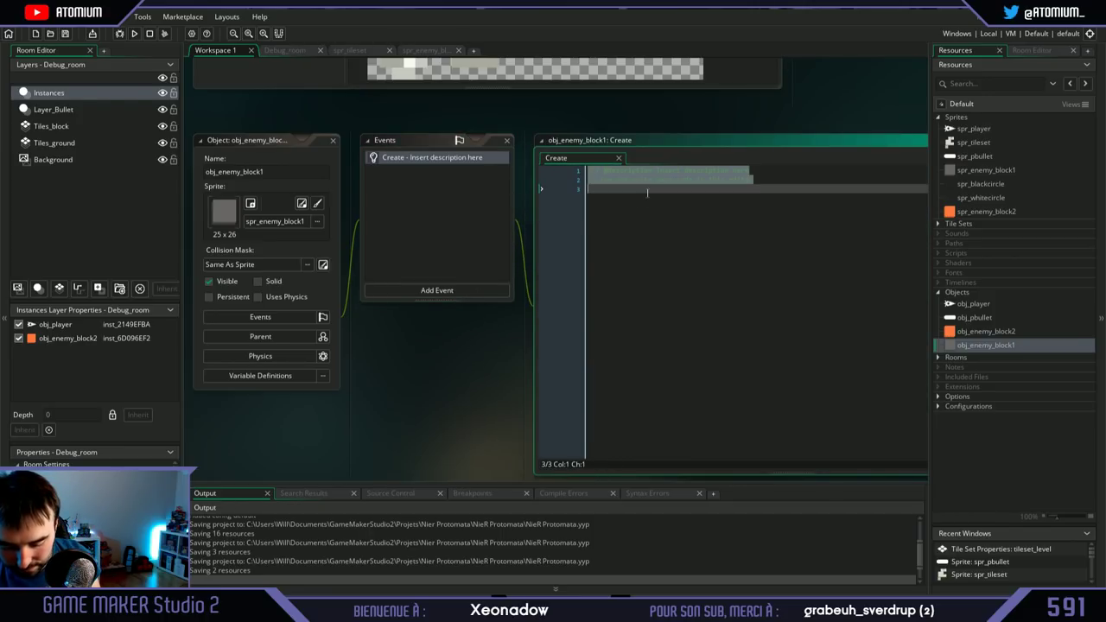
pyautogui.write('hp_en')
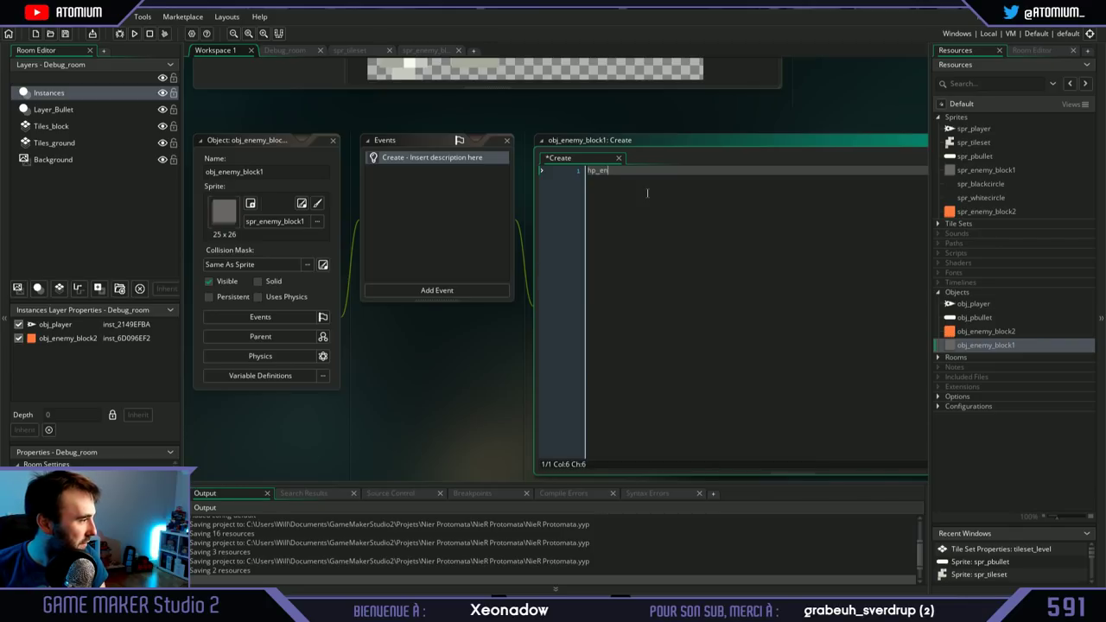
pyautogui.write('emy_block1')
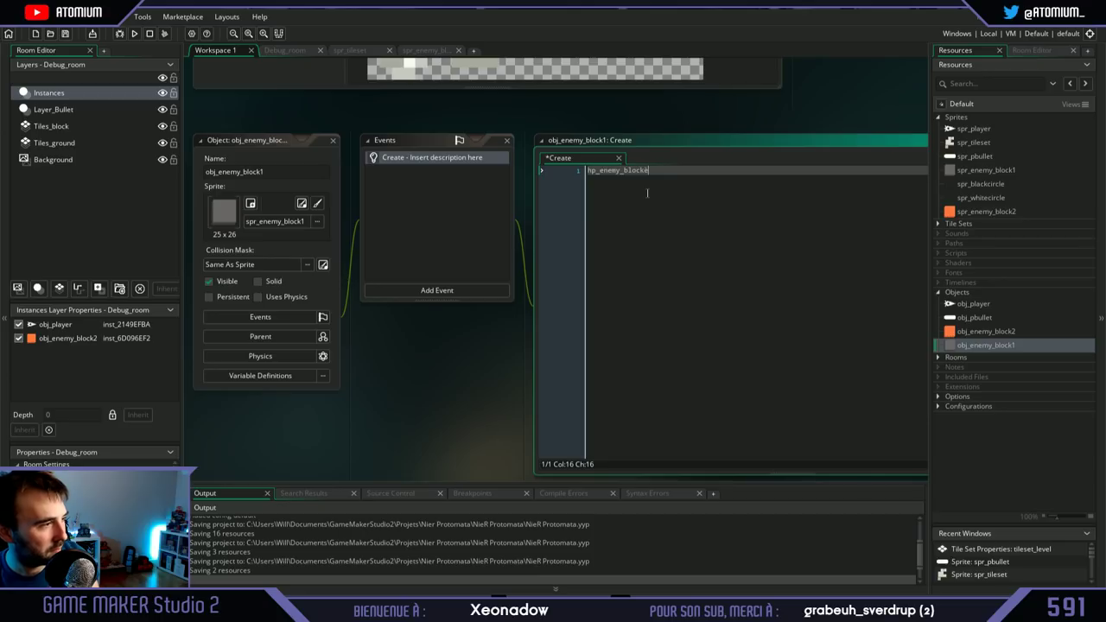
pyautogui.press('BackSpace')
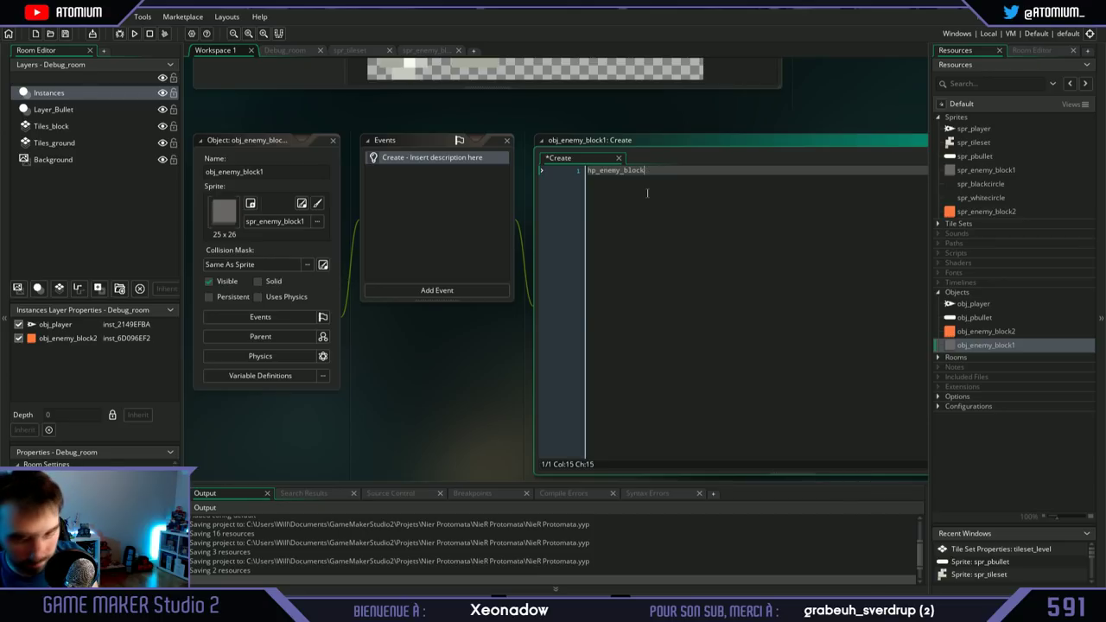
pyautogui.write('_&')
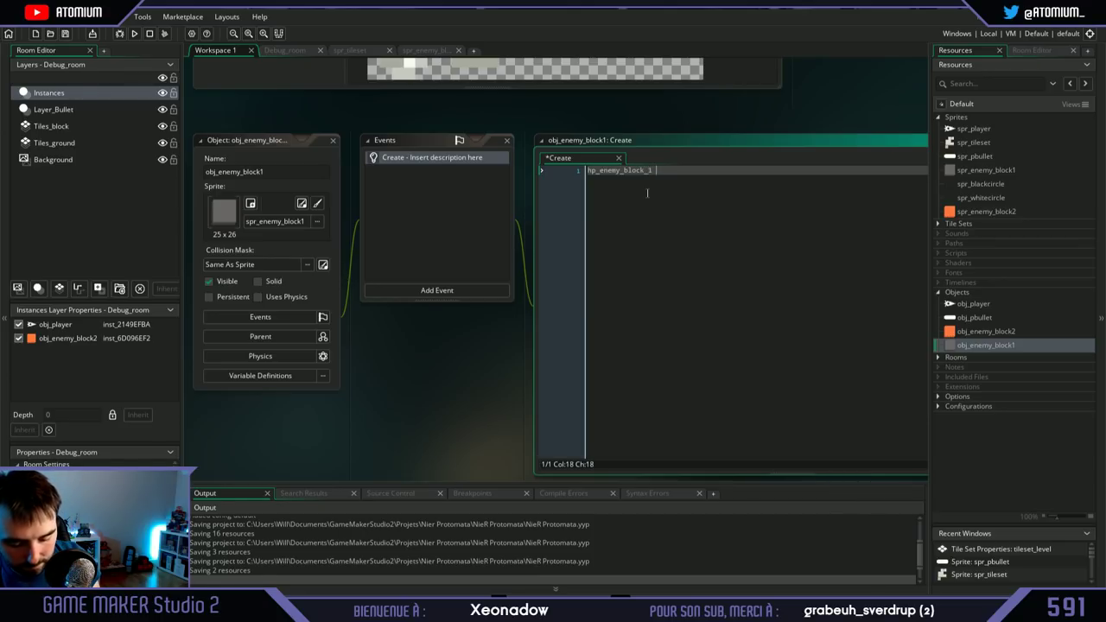
pyautogui.write(' = 3')
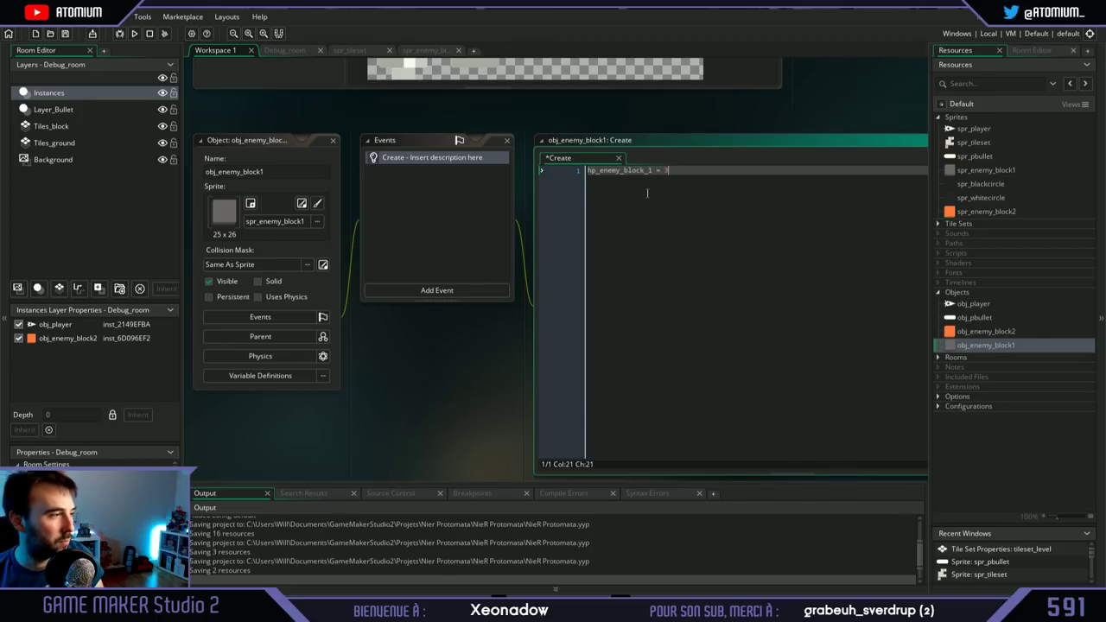
# Step: Add a //variables// comment and a blank line above the hit-point variable, start a new line below it, and save
pyautogui.press('Home')
pyautogui.press('Return')
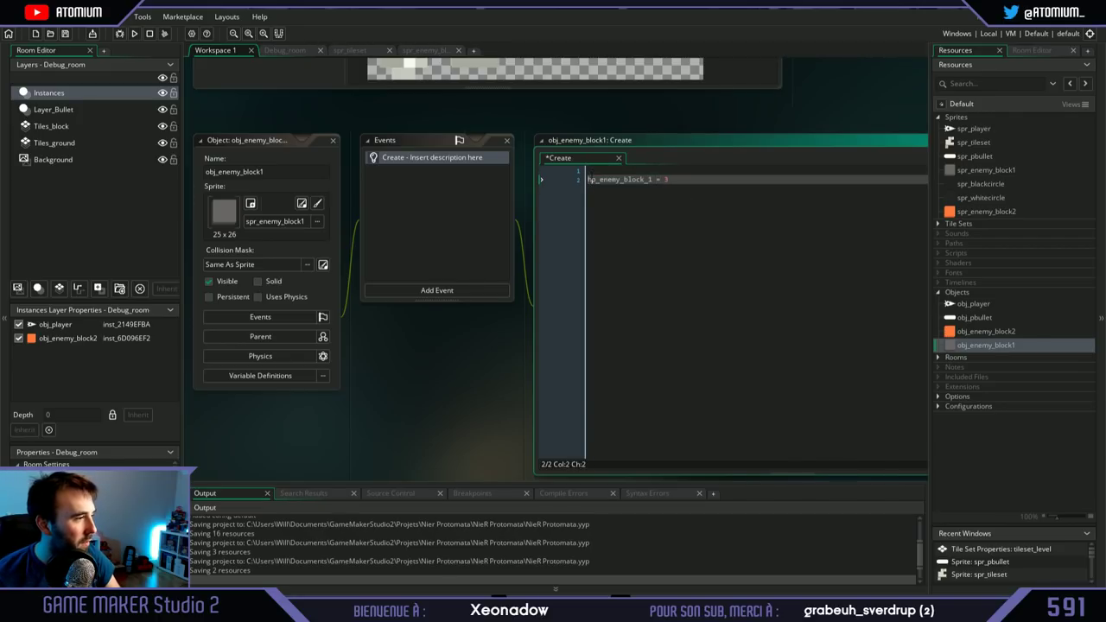
pyautogui.press('Up')
pyautogui.write('//variables')
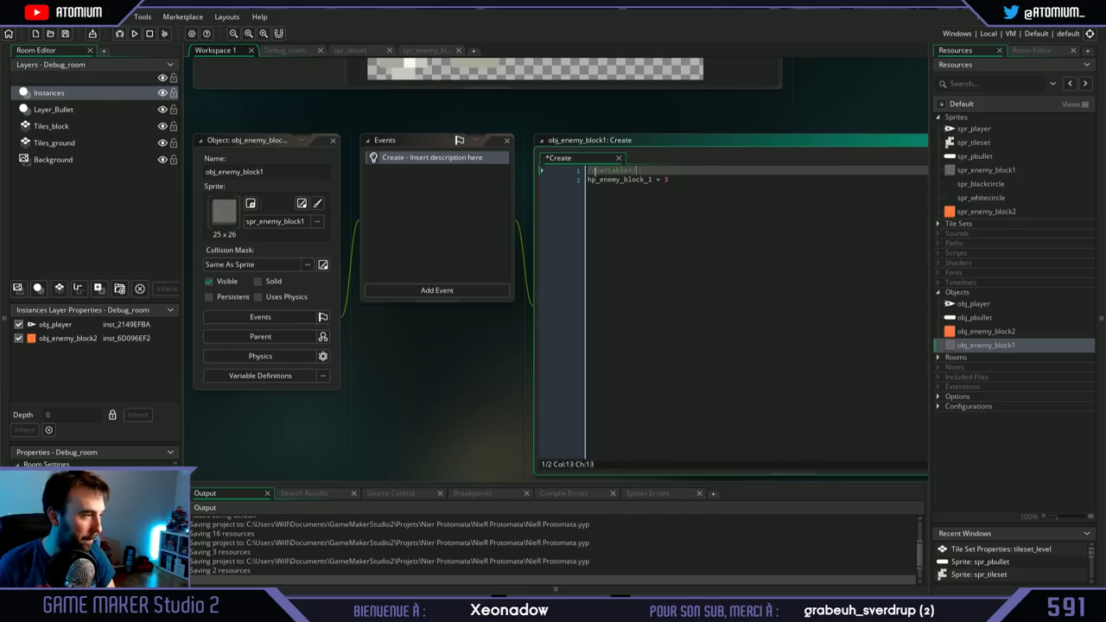
pyautogui.hotkey('ctrl', 's')
pyautogui.click(690, 189)
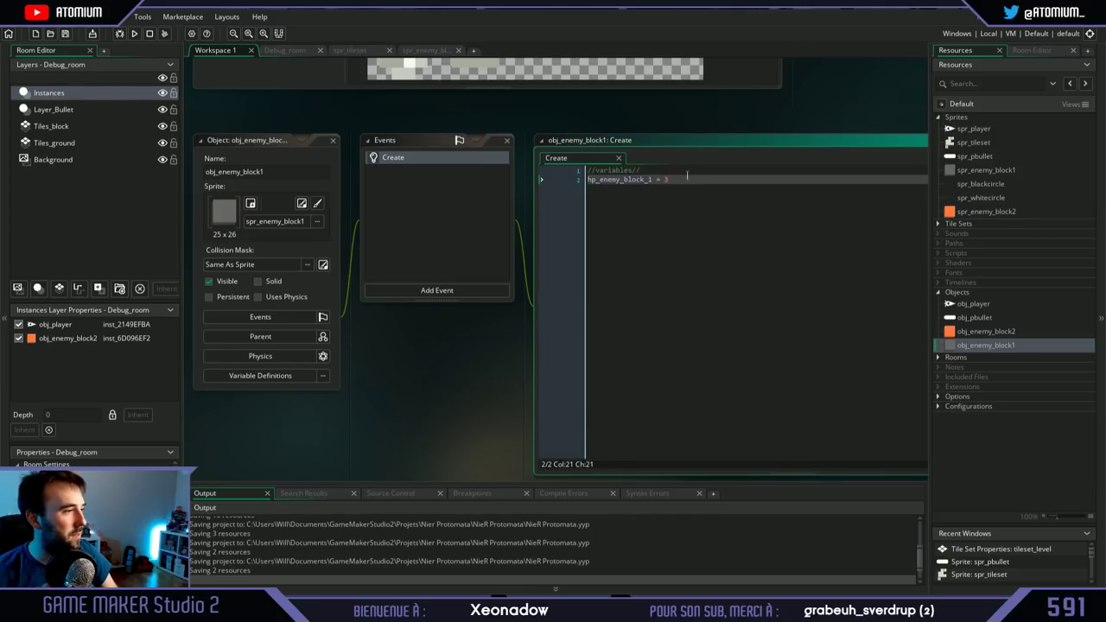
pyautogui.press('Home')
pyautogui.press('Return')
pyautogui.press('End')
pyautogui.press('Return')
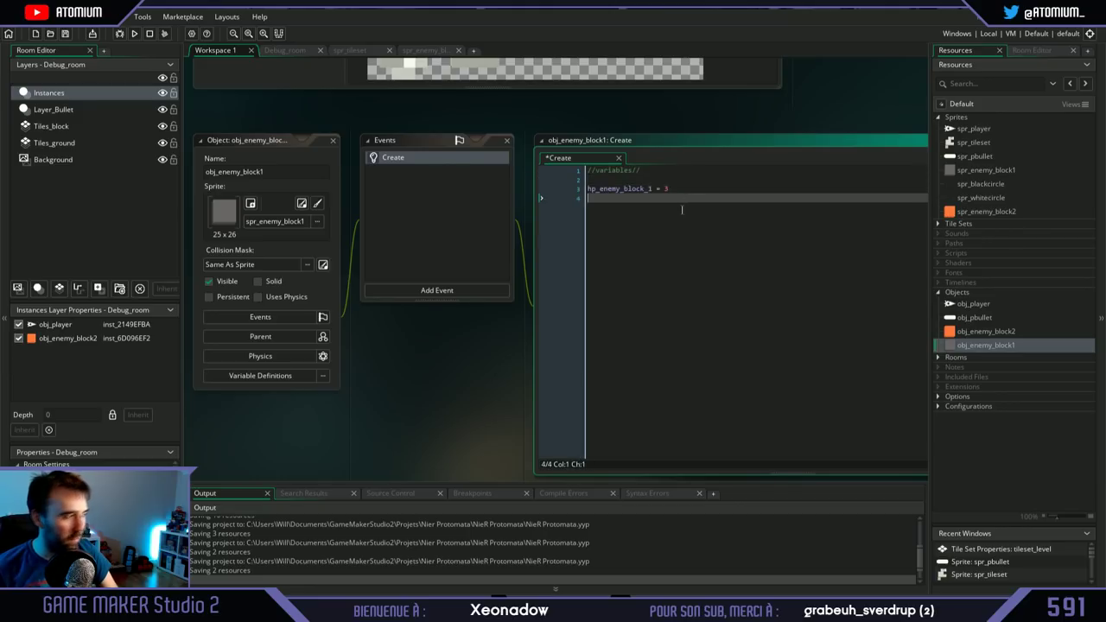
pyautogui.hotkey('ctrl', 's')
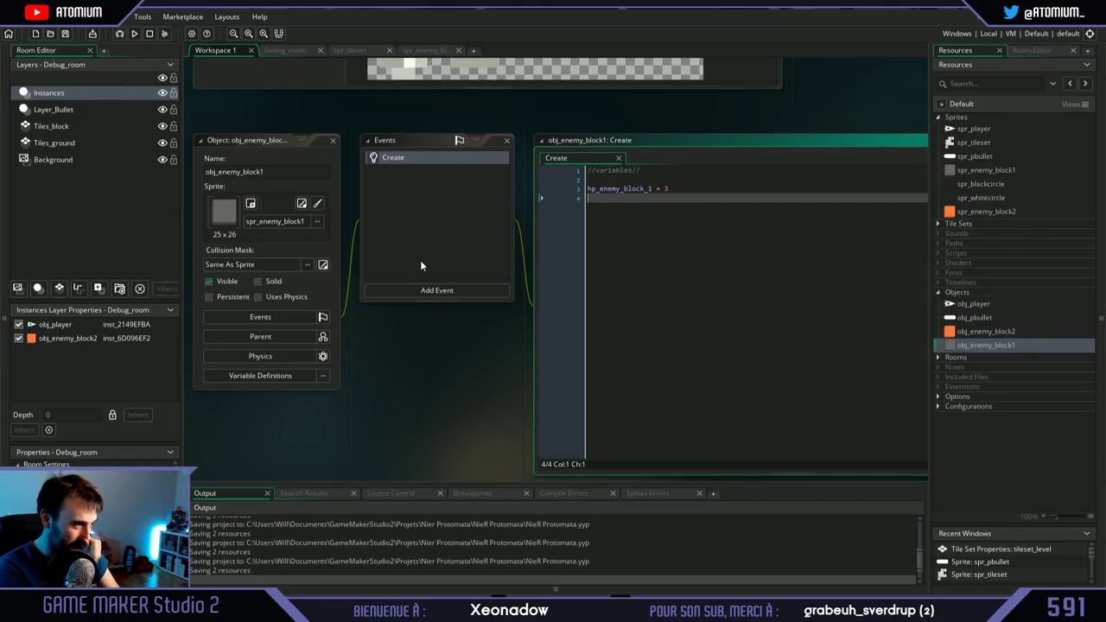
# Step: Add the line invulnerability = 0 below the hit-point variable in the Create event and save
pyautogui.write('invulne')
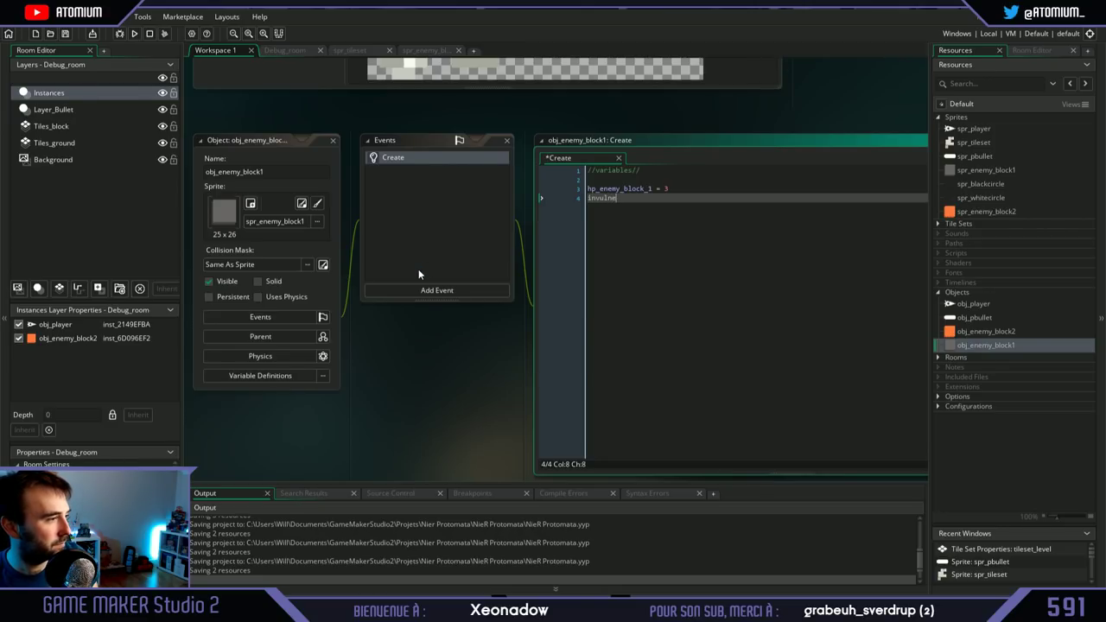
pyautogui.write('ratil')
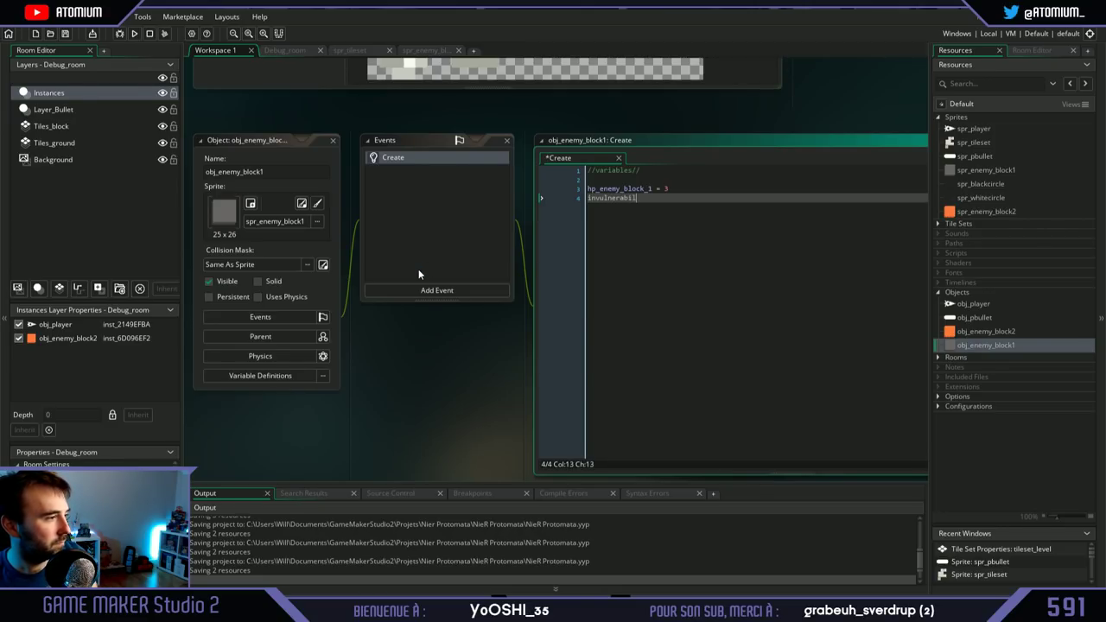
pyautogui.write('ity = 1')
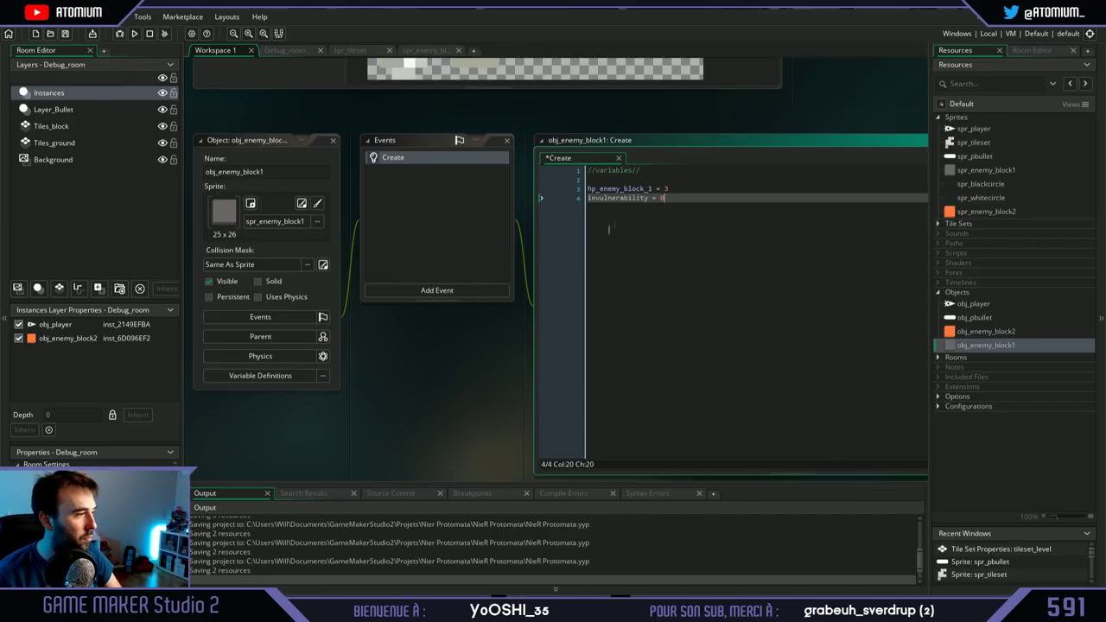
pyautogui.moveTo(665, 198); pyautogui.dragTo(589, 206)
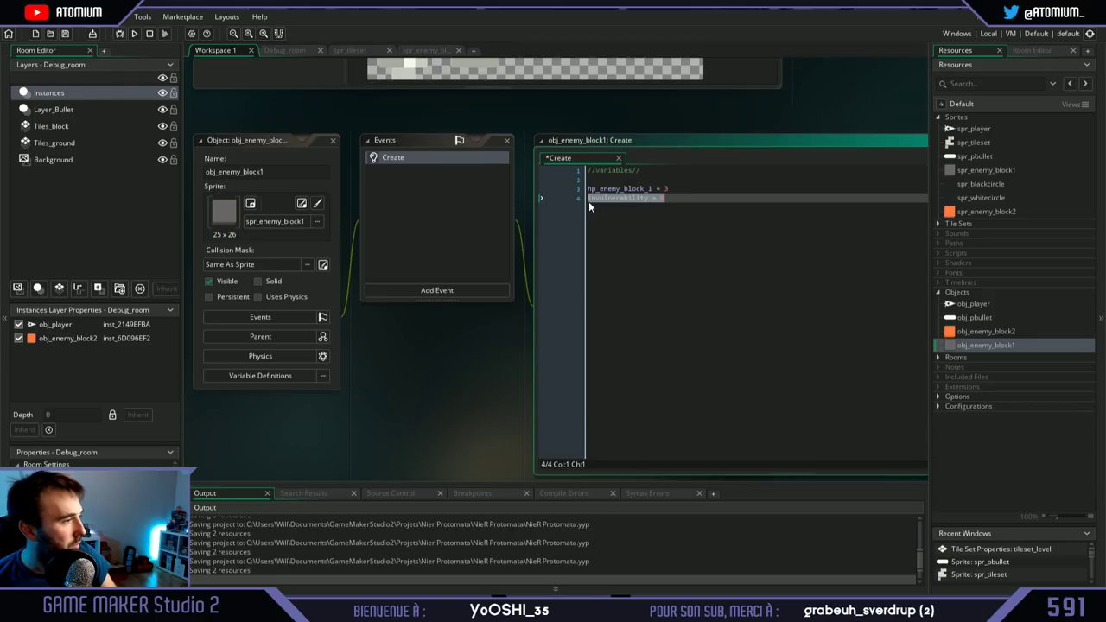
pyautogui.click(588, 202)
pyautogui.click(686, 187)
pyautogui.hotkey('ctrl', 's')
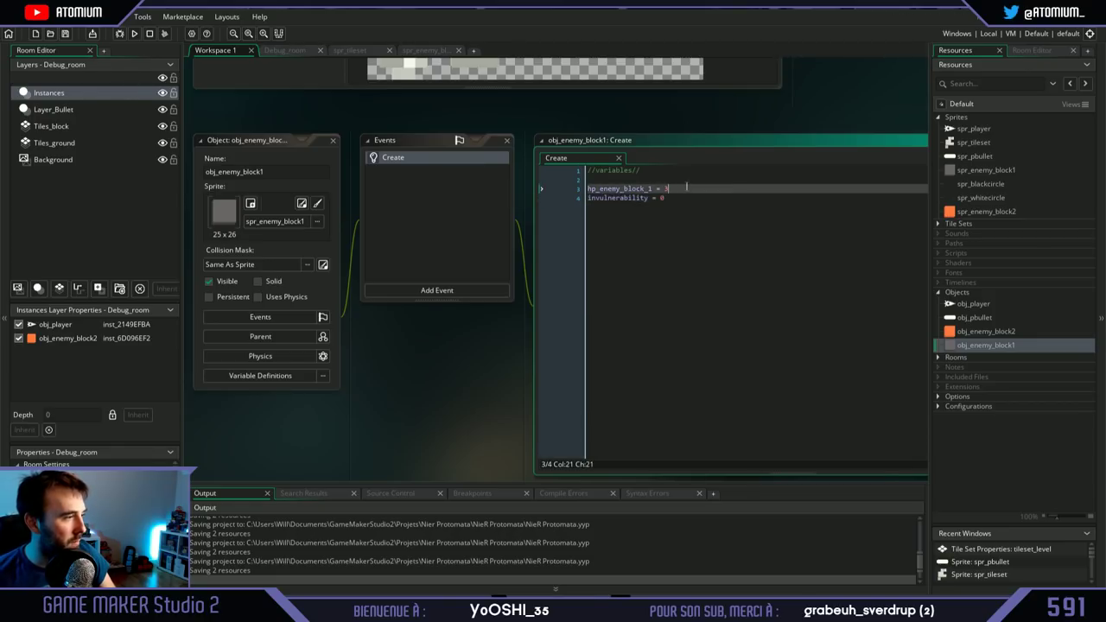
# Step: End both variable lines of the Create event with semicolons and save the project
pyautogui.write(';')
pyautogui.click(689, 198)
pyautogui.write(';')
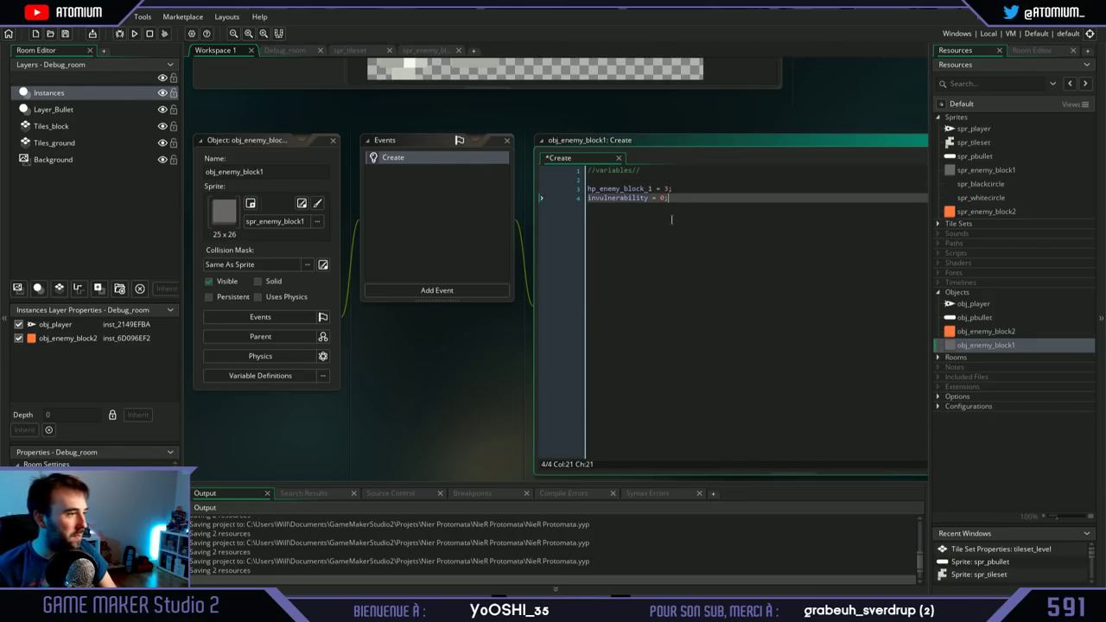
pyautogui.hotkey('ctrl', 's')
# Step: Add a Collision event with obj_pbullet to obj_enemy_block1
pyautogui.click(432, 207)
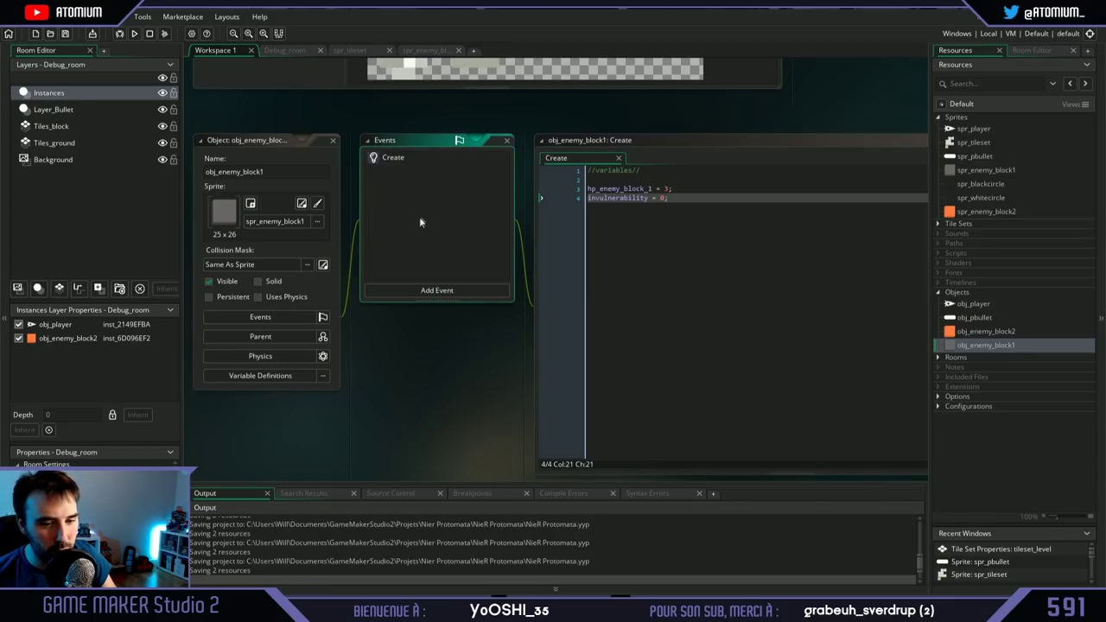
pyautogui.click(415, 290)
pyautogui.moveTo(438, 346)
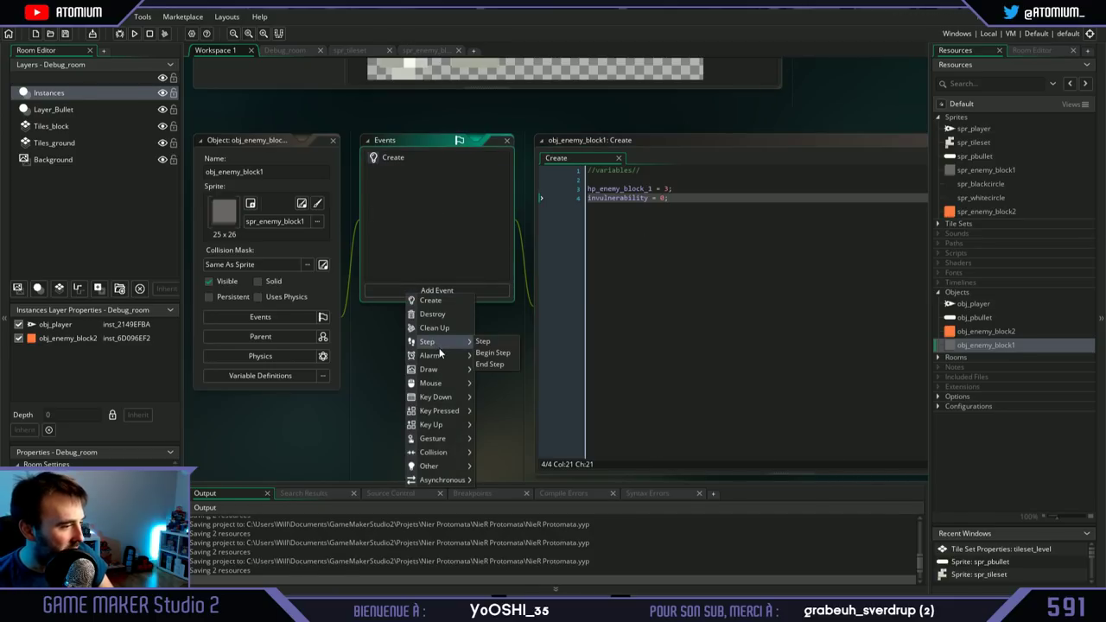
pyautogui.moveTo(446, 451)
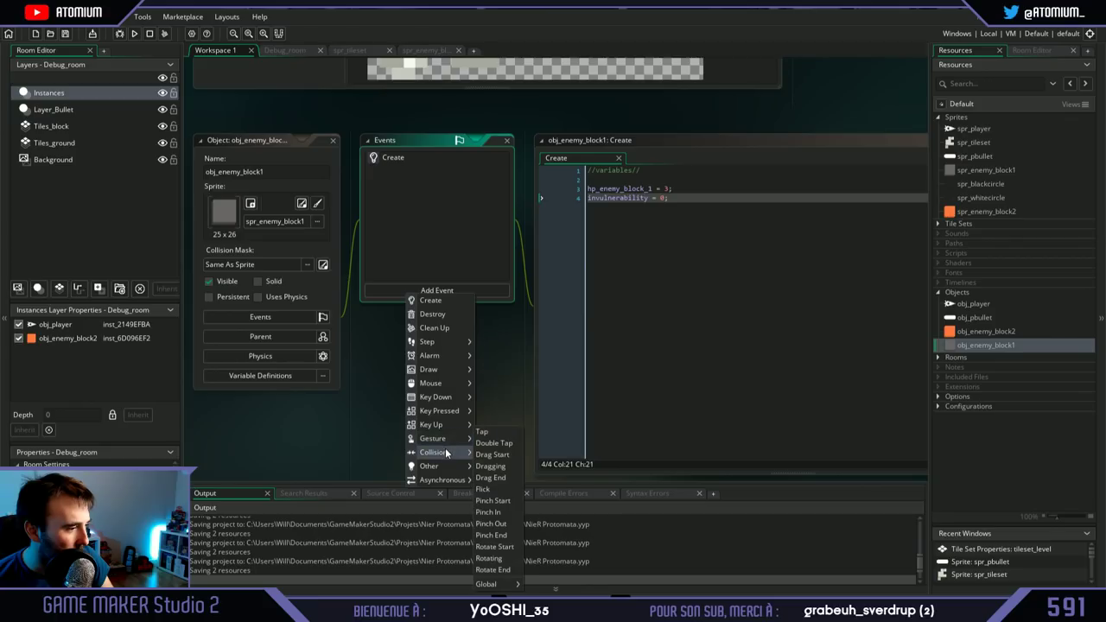
pyautogui.click(510, 466)
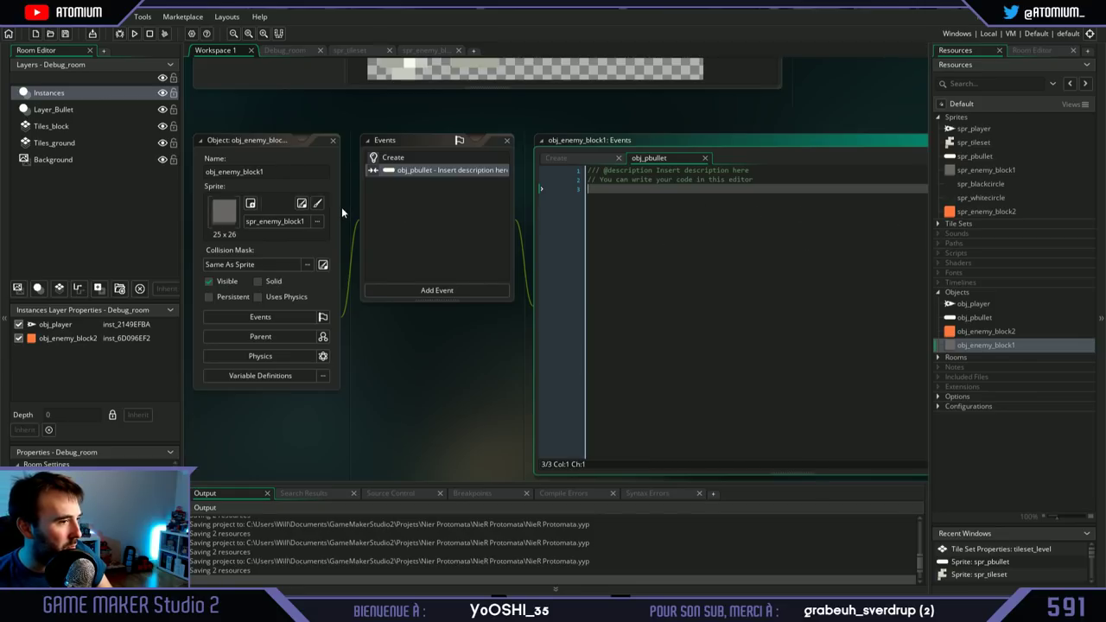
pyautogui.click(376, 191)
pyautogui.click(220, 215)
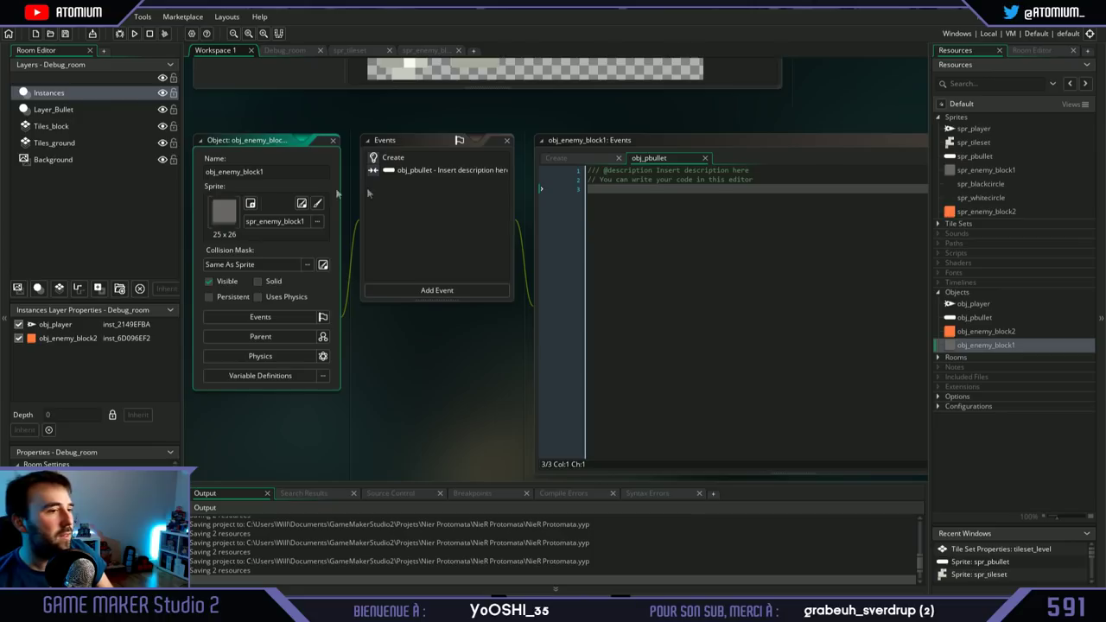
# Step: Replace the placeholder comments in the obj_pbullet collision event with the condition if(invulnerability == 0) and save
pyautogui.click(630, 189)
pyautogui.hotkey('ctrl', 'a')
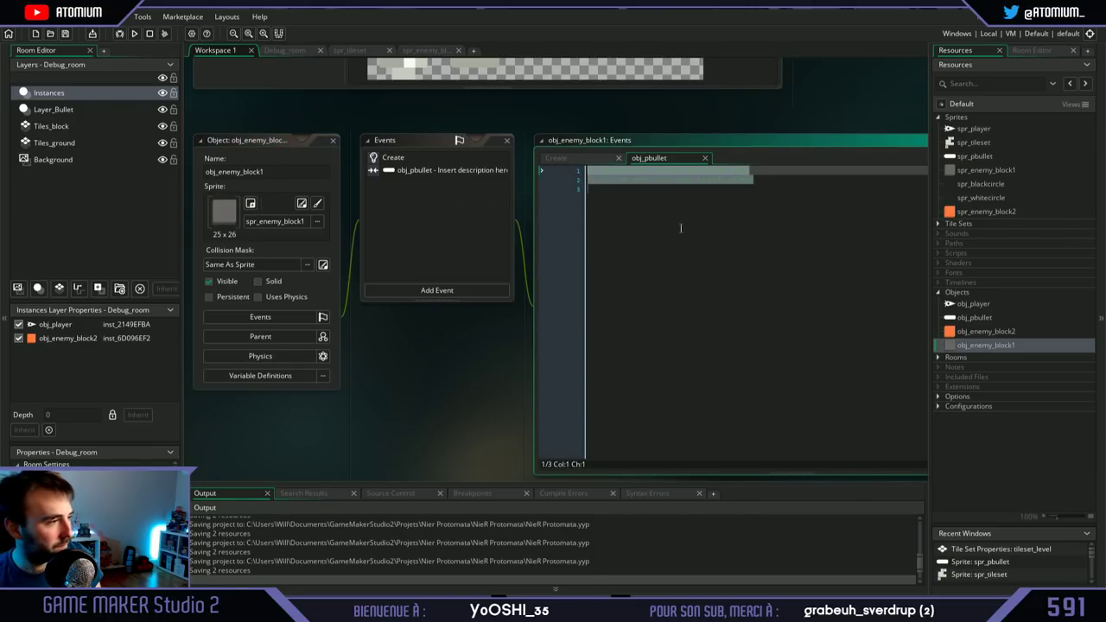
pyautogui.write('if(')
pyautogui.write('(i')
pyautogui.write('nbu')
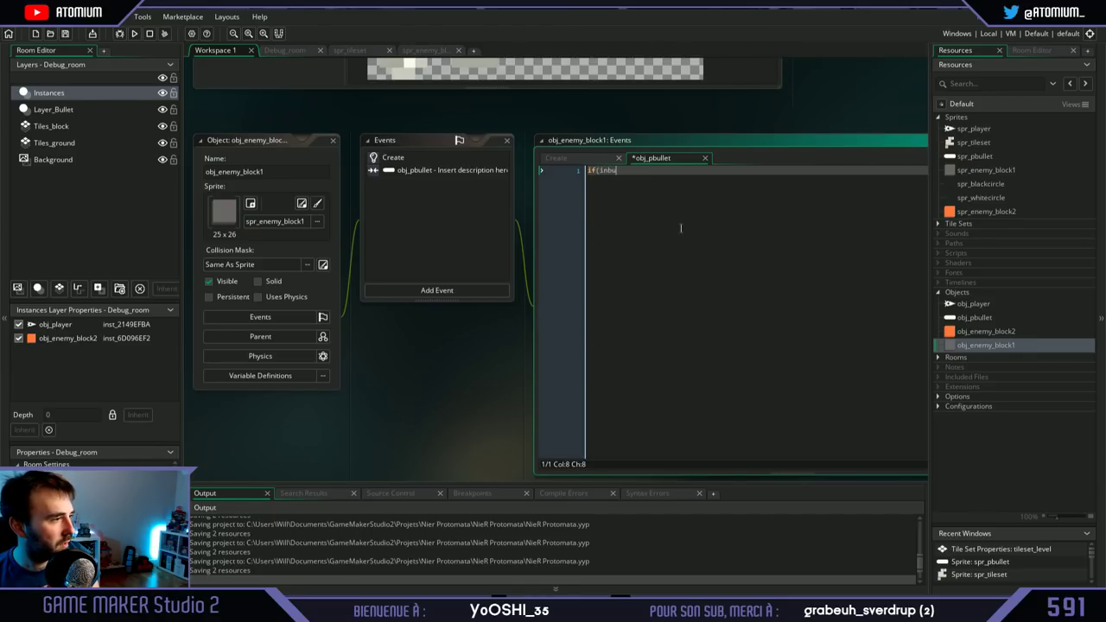
pyautogui.press('BackSpace')
pyautogui.press('BackSpace')
pyautogui.write('vul')
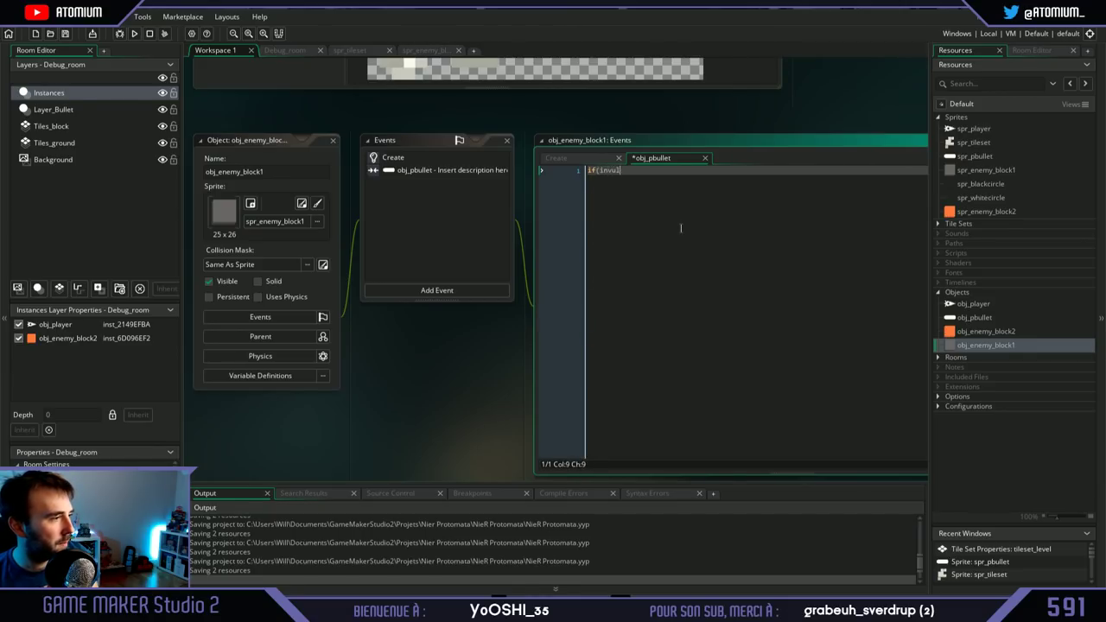
pyautogui.write('nerabi')
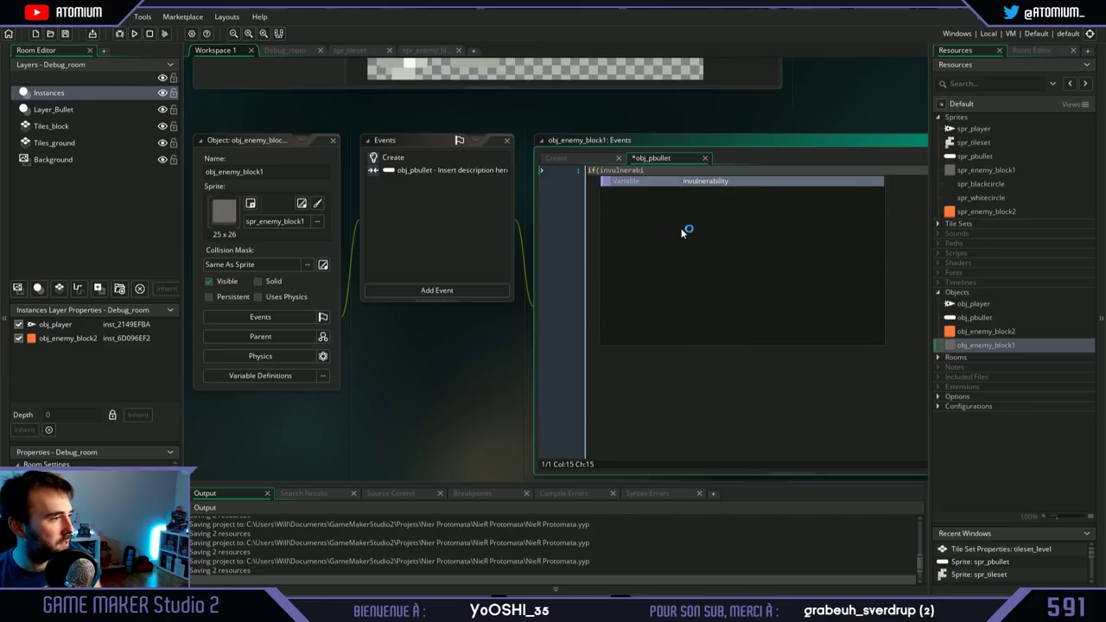
pyautogui.press('Escape')
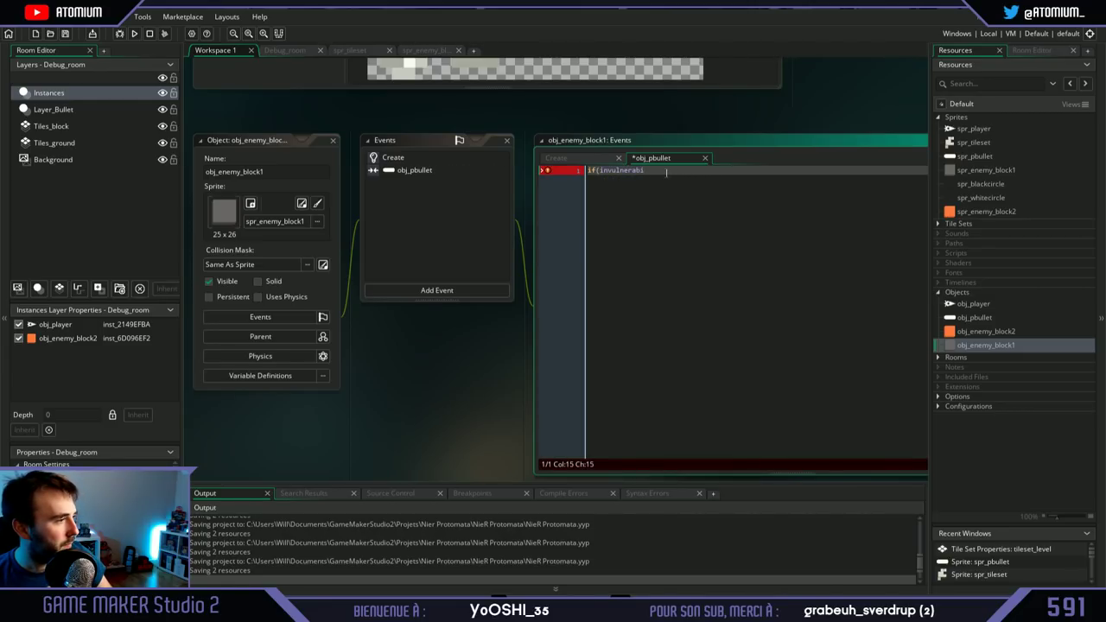
pyautogui.press('BackSpace')
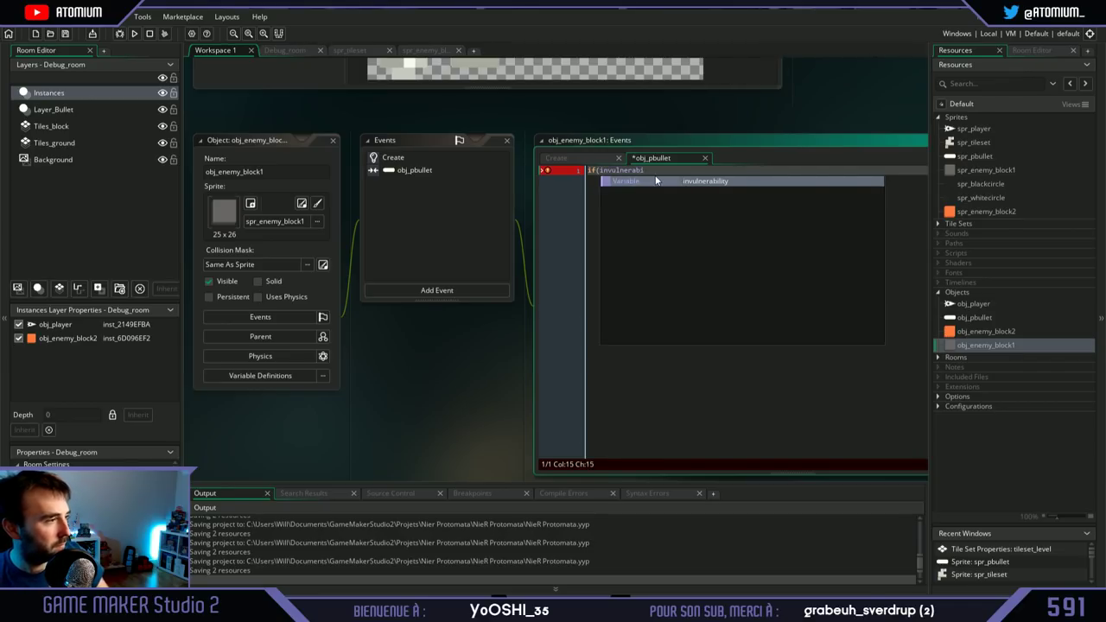
pyautogui.write('i')
pyautogui.press('Return')
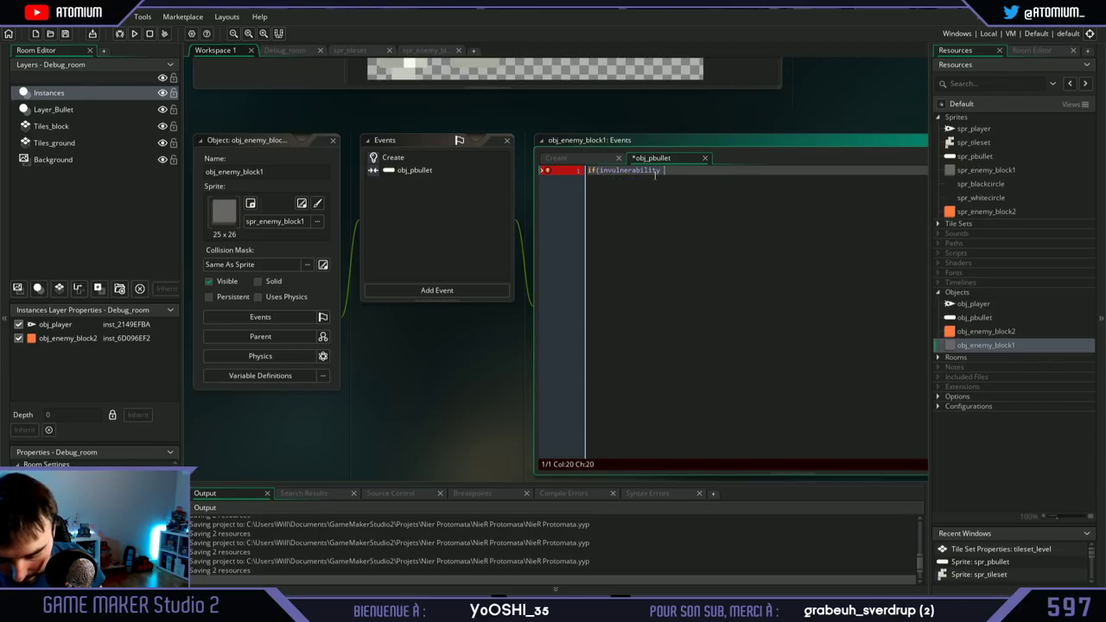
pyautogui.write('==')
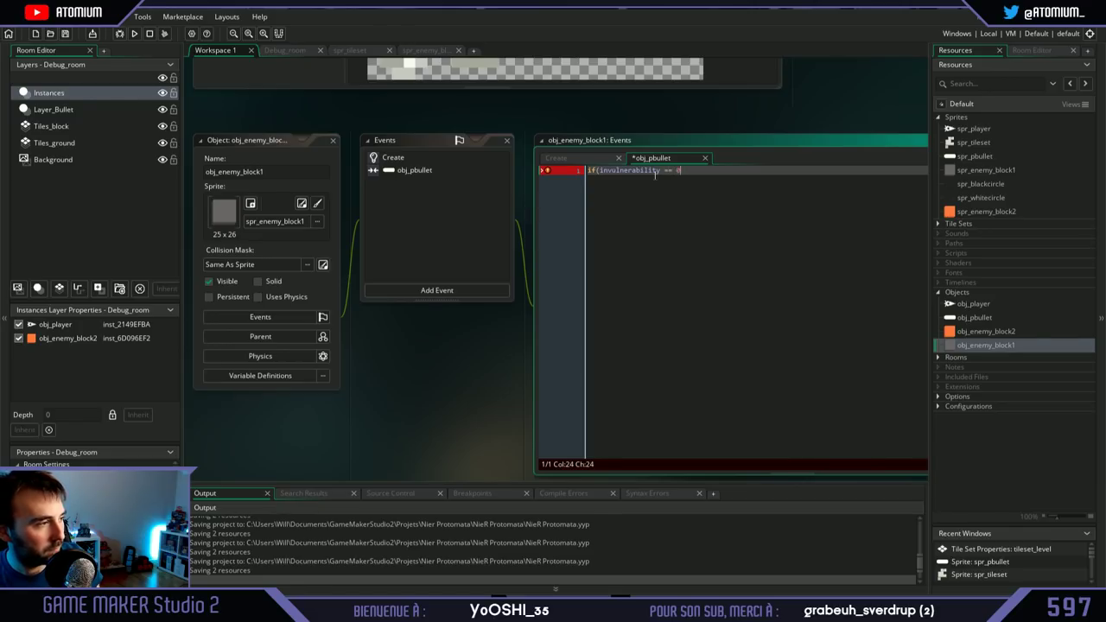
pyautogui.write(' 0)')
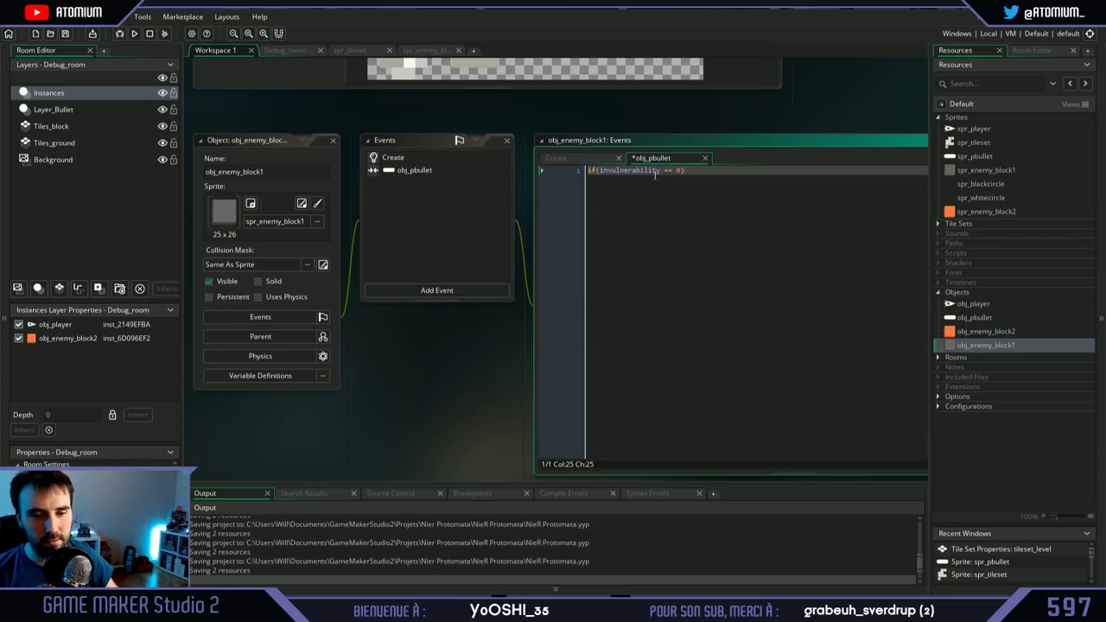
pyautogui.hotkey('ctrl', 's')
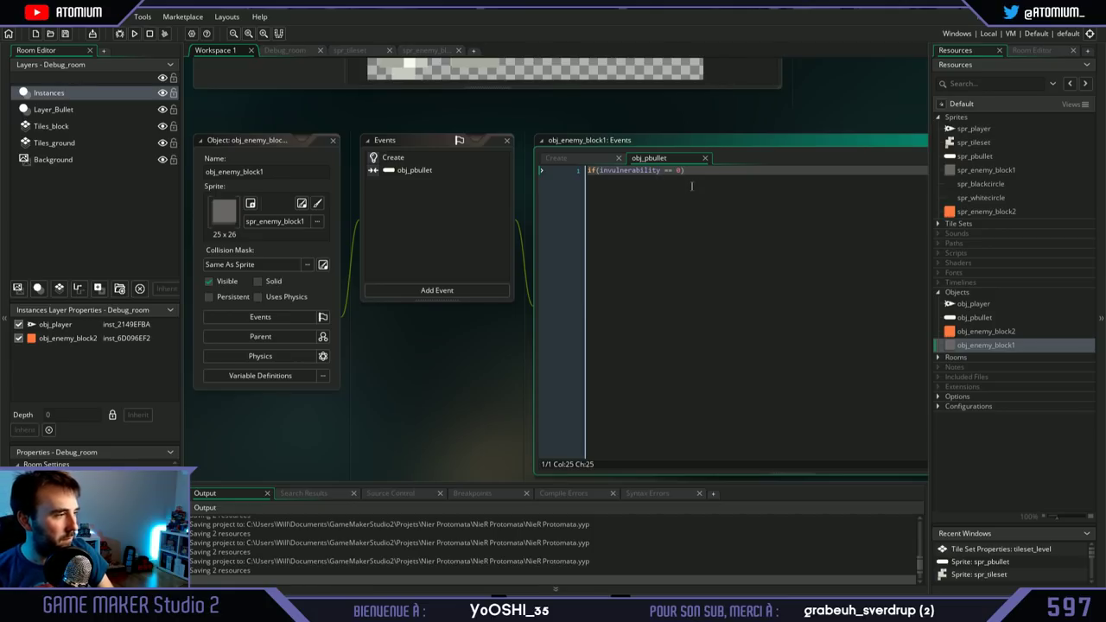
# Step: Add an opening and closing brace block below the if(invulnerability == 0) condition in the obj_pbullet event
pyautogui.press('Return')
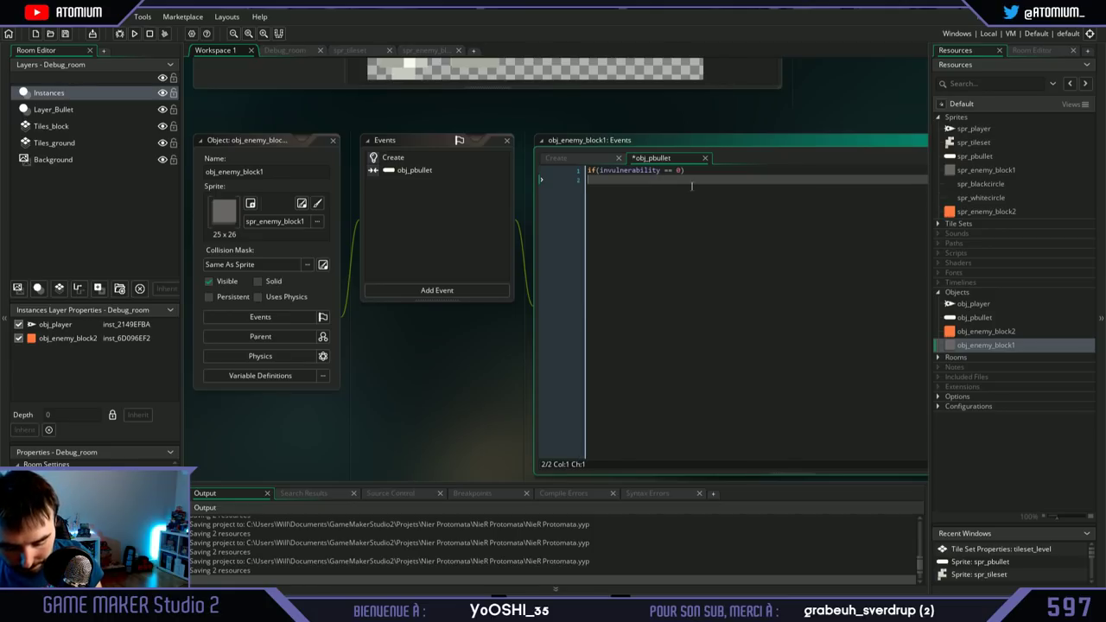
pyautogui.write('{')
pyautogui.press('Return')
pyautogui.press('Return')
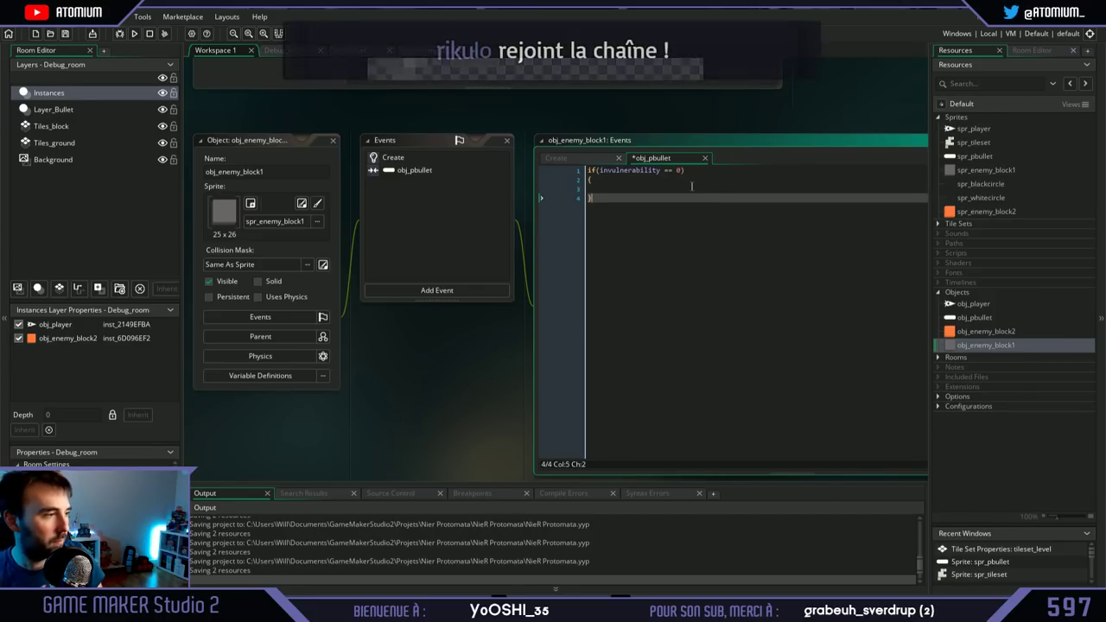
pyautogui.write('}')
pyautogui.press('Up')
# Step: Write alarm[0] and alarm[1] on separate lines inside the braces of the invulnerability condition
pyautogui.write('Alarm')
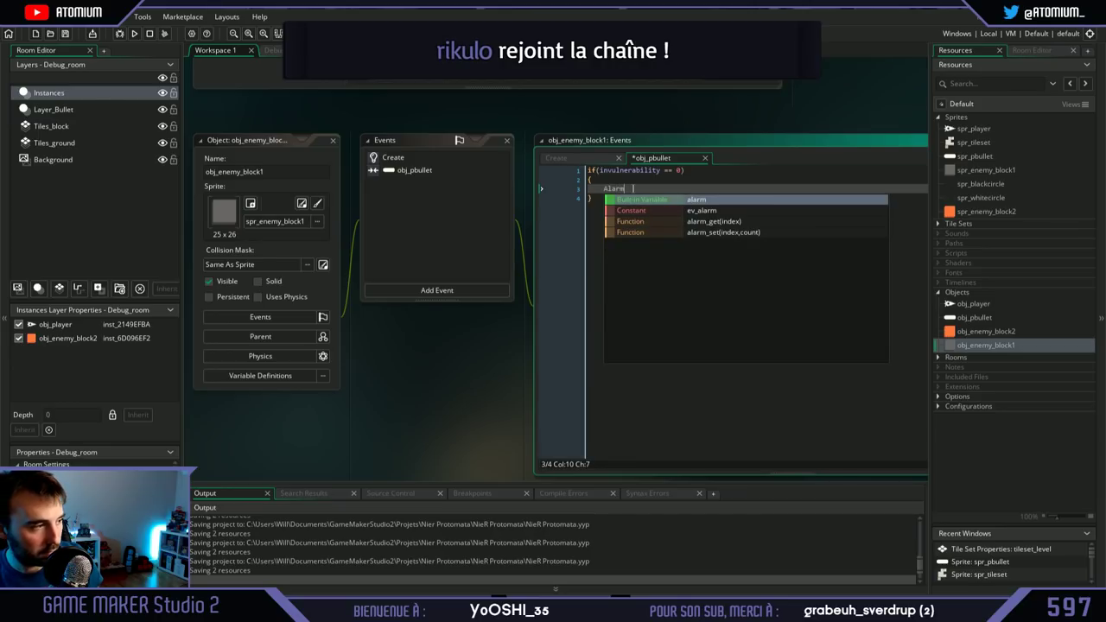
pyautogui.press('Return')
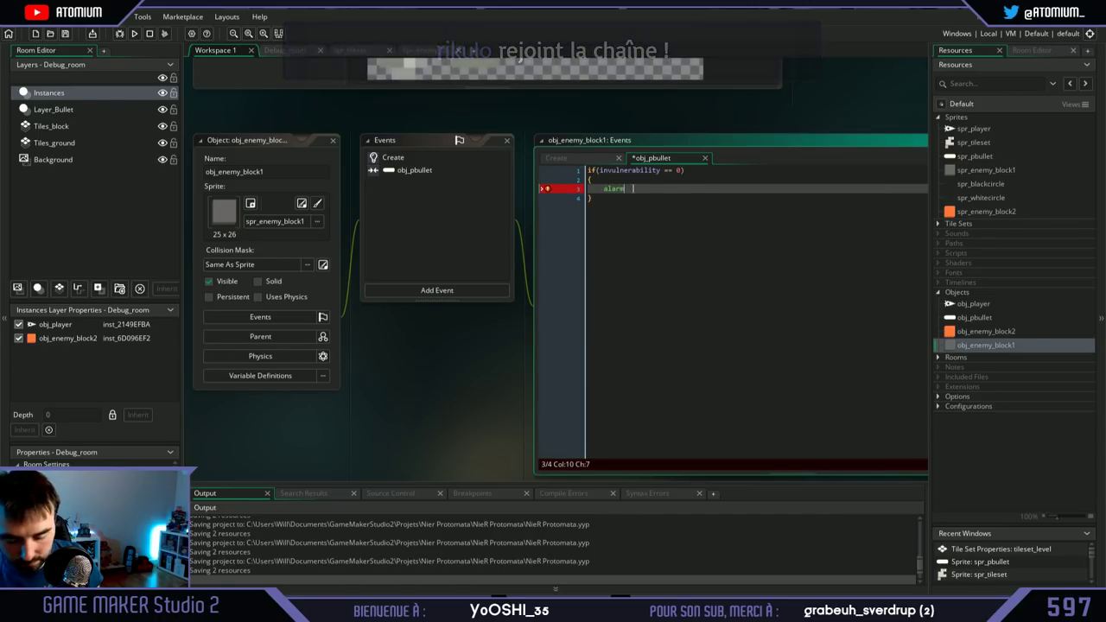
pyautogui.write('[')
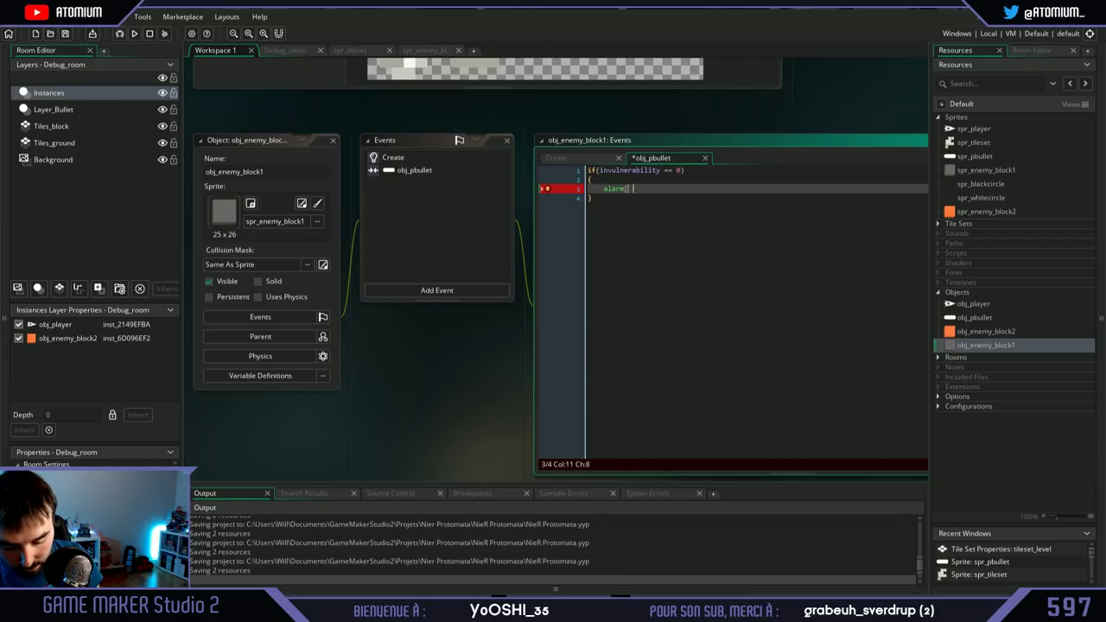
pyautogui.write('0')
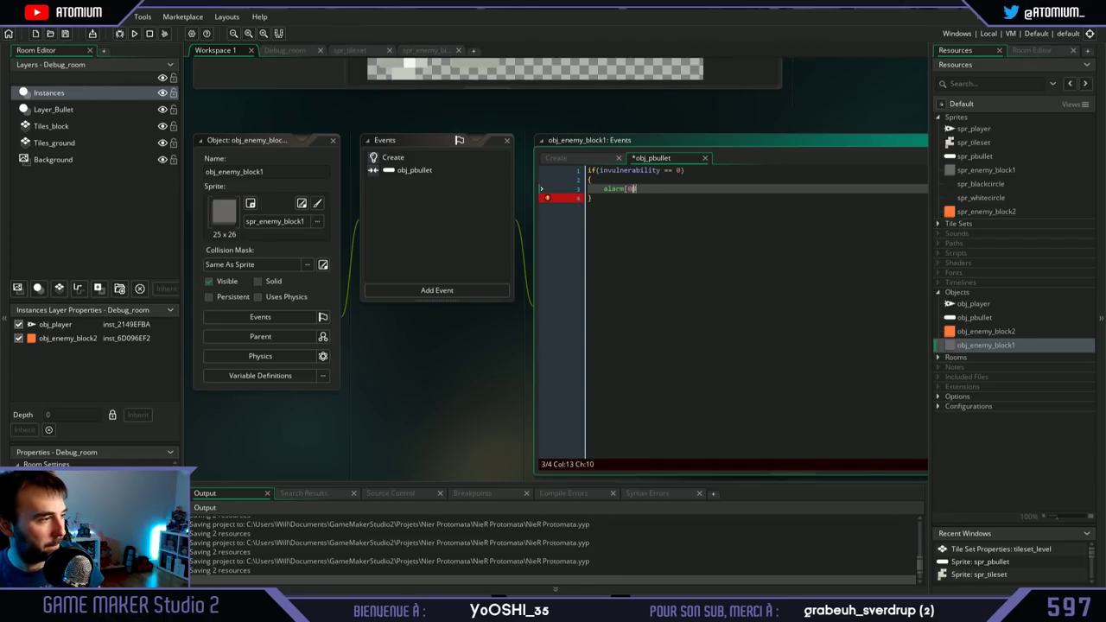
pyautogui.write(']')
pyautogui.press('Return')
pyautogui.write('alarm')
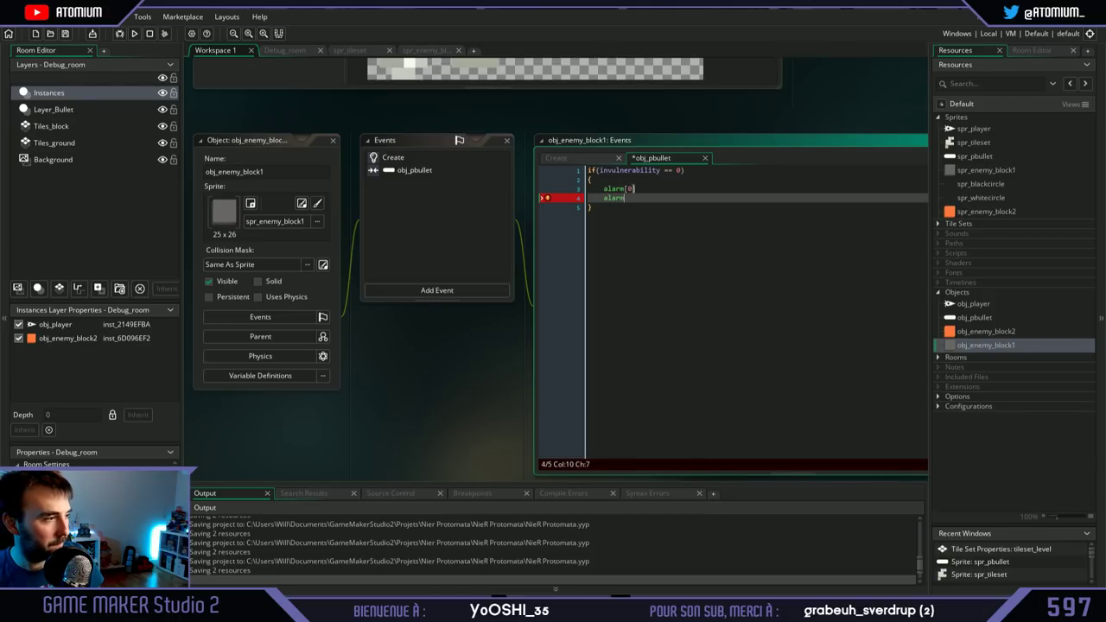
pyautogui.write('[')
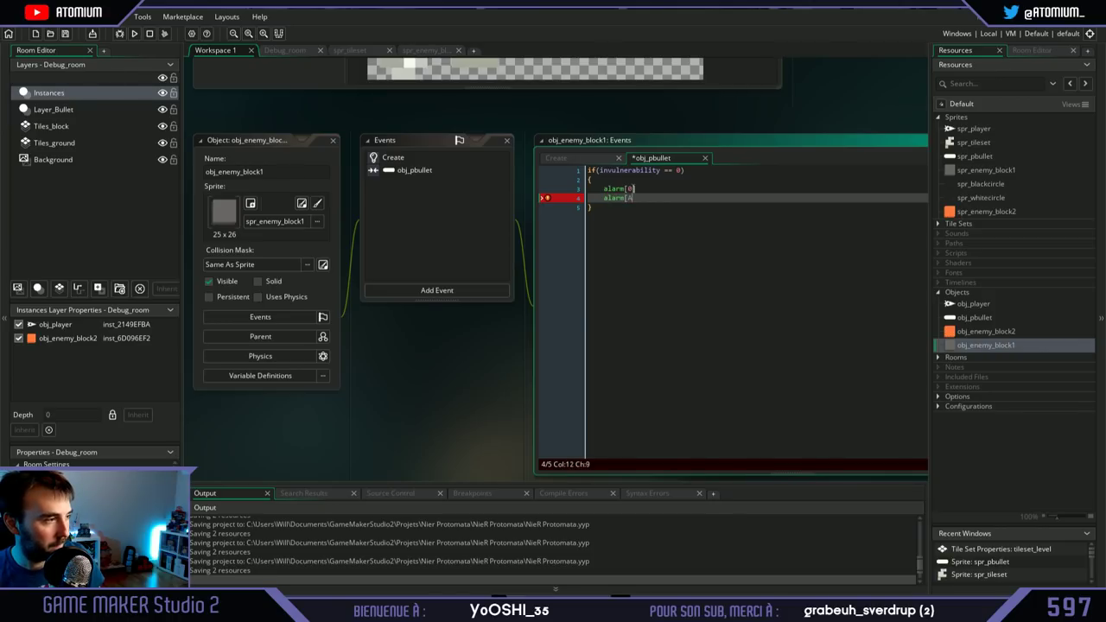
pyautogui.write('1]')
# Step: Set alarm[0] to 10 and alarm[1] to 5 in the collision code
pyautogui.click(635, 188)
pyautogui.write('= 10')
pyautogui.click(636, 198)
pyautogui.press('Up')
pyautogui.press('End')
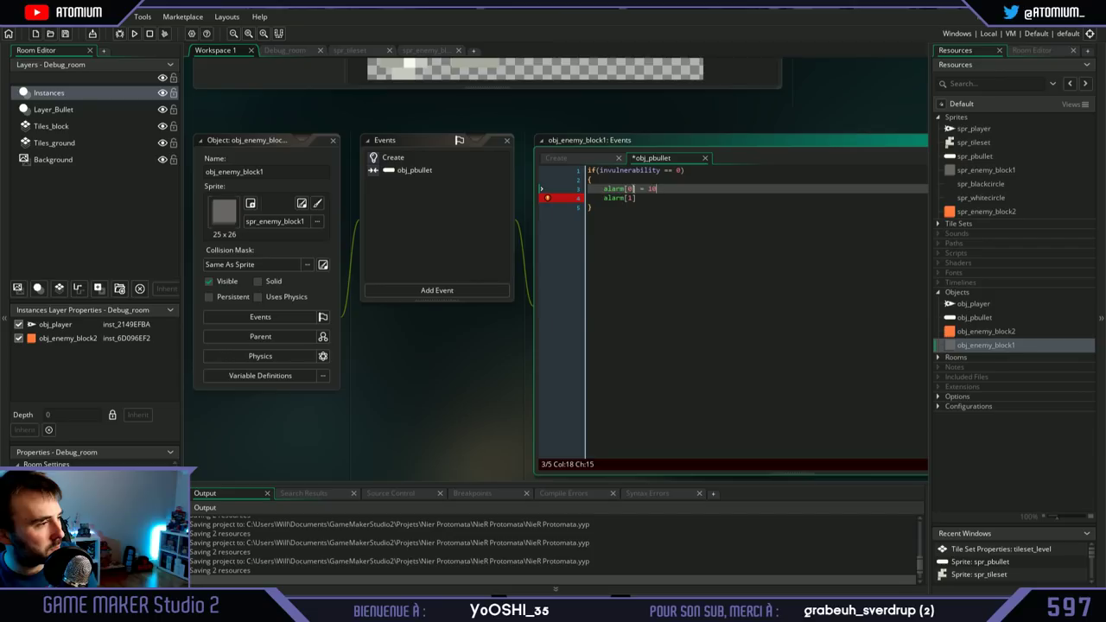
pyautogui.click(636, 197)
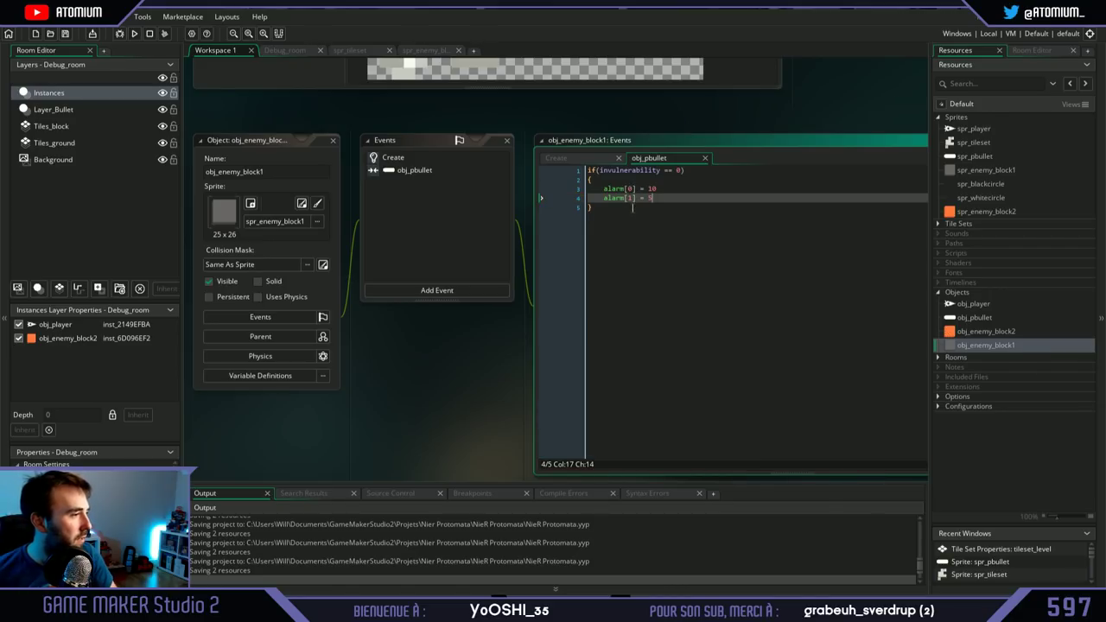
# Step: Add the line hp_enemy_block_1 = hp_enemy_block_1 - 1 below the alarm lines and save the project
pyautogui.press('Return')
pyautogui.write('hp')
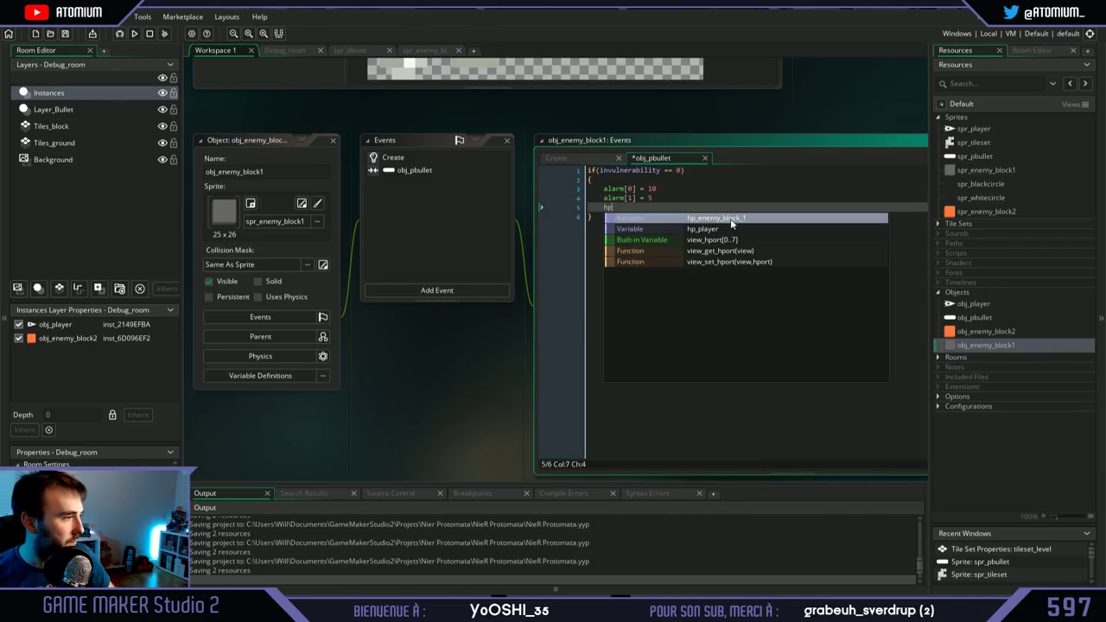
pyautogui.click(730, 218)
pyautogui.write('=')
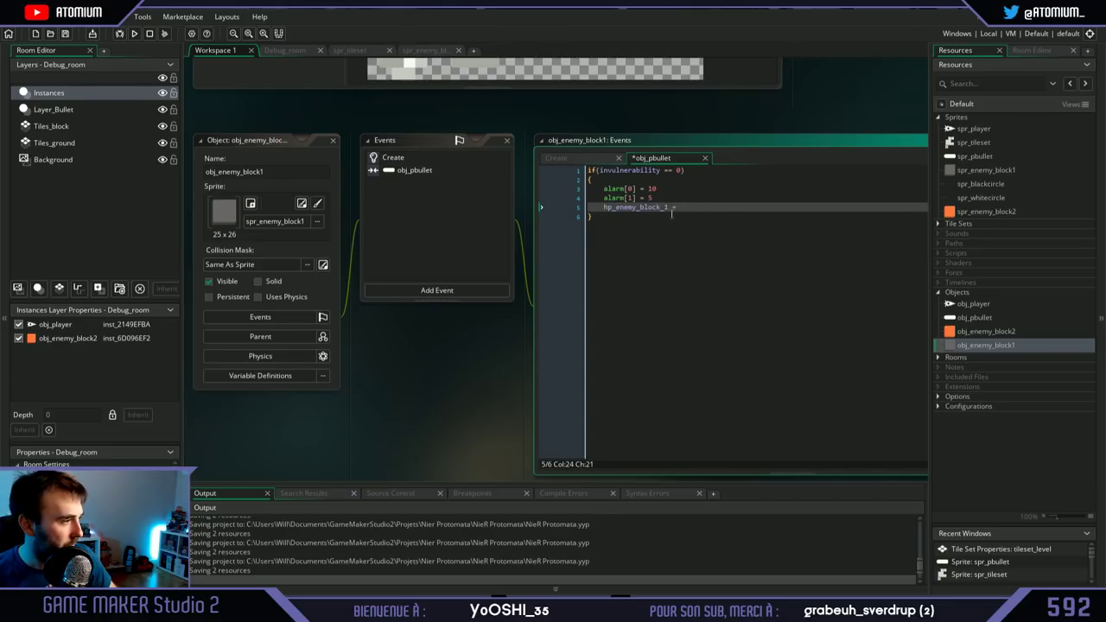
pyautogui.click(665, 207)
pyautogui.hotkey('shift', 'Left')
pyautogui.hotkey('shift', 'Left')
pyautogui.hotkey('shift', 'Left')
pyautogui.hotkey('shift', 'Left')
pyautogui.hotkey('shift', 'Left')
pyautogui.hotkey('shift', 'Left')
pyautogui.hotkey('shift', 'Left')
pyautogui.hotkey('shift', 'Left')
pyautogui.hotkey('shift', 'Left')
pyautogui.hotkey('shift', 'Left')
pyautogui.hotkey('shift', 'Left')
pyautogui.hotkey('shift', 'Left')
pyautogui.hotkey('shift', 'Left')
pyautogui.hotkey('shift', 'Left')
pyautogui.hotkey('shift', 'Left')
pyautogui.hotkey('ctrl', 'c')
pyautogui.press('End')
pyautogui.hotkey('ctrl', 'v')
pyautogui.write('- ')
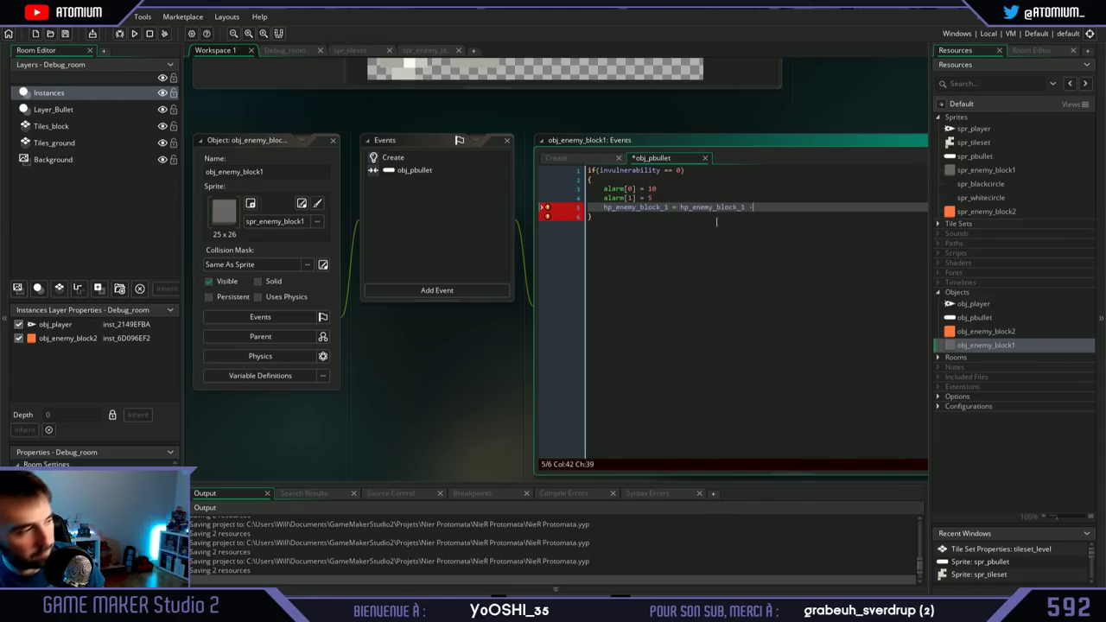
pyautogui.write('1')
pyautogui.hotkey('ctrl', 's')
# Step: End the hit-point line and both alarm lines of the obj_pbullet event with semicolons
pyautogui.press('Down')
pyautogui.click(774, 207)
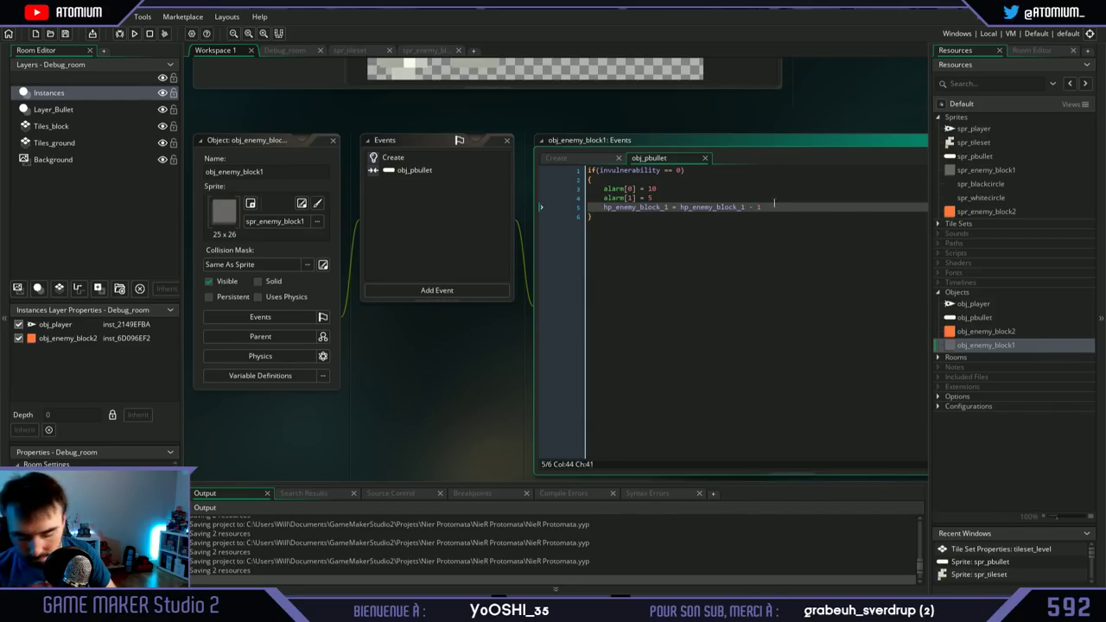
pyautogui.write(';')
pyautogui.press('Up')
pyautogui.write(';')
pyautogui.press('Up')
pyautogui.write(';')
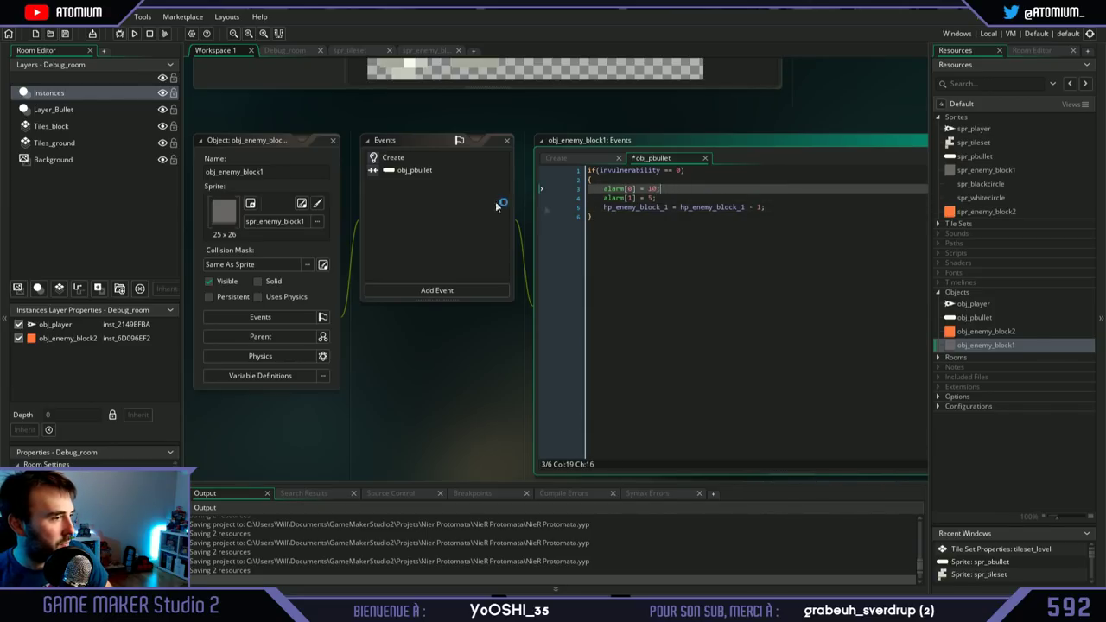
# Step: Add an Alarm 0 event to obj_enemy_block1
pyautogui.rightClick(408, 190)
pyautogui.click(383, 258)
pyautogui.click(390, 291)
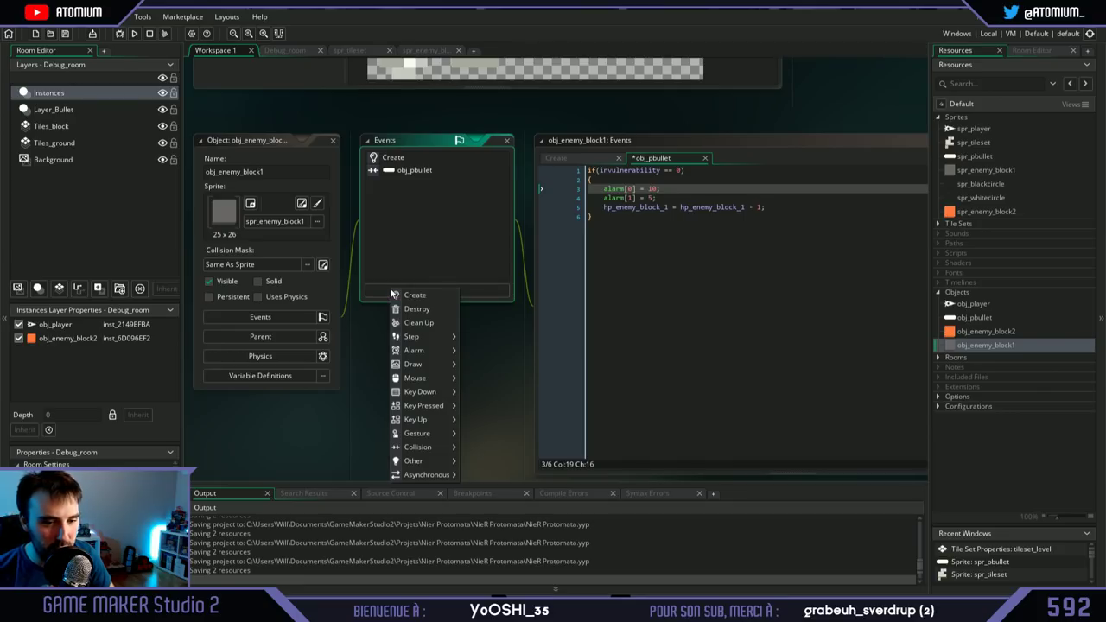
pyautogui.moveTo(434, 352)
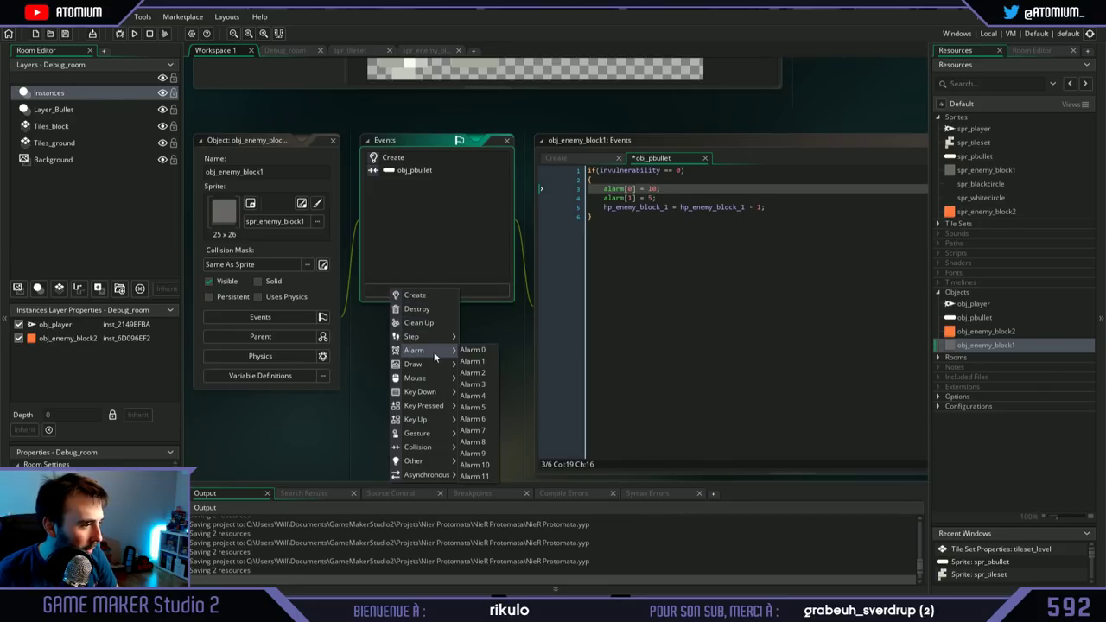
pyautogui.click(476, 352)
# Step: Replace the placeholder comments in the Alarm 0 event with the start of an assignment, invulnerability =
pyautogui.hotkey('ctrl', 'a')
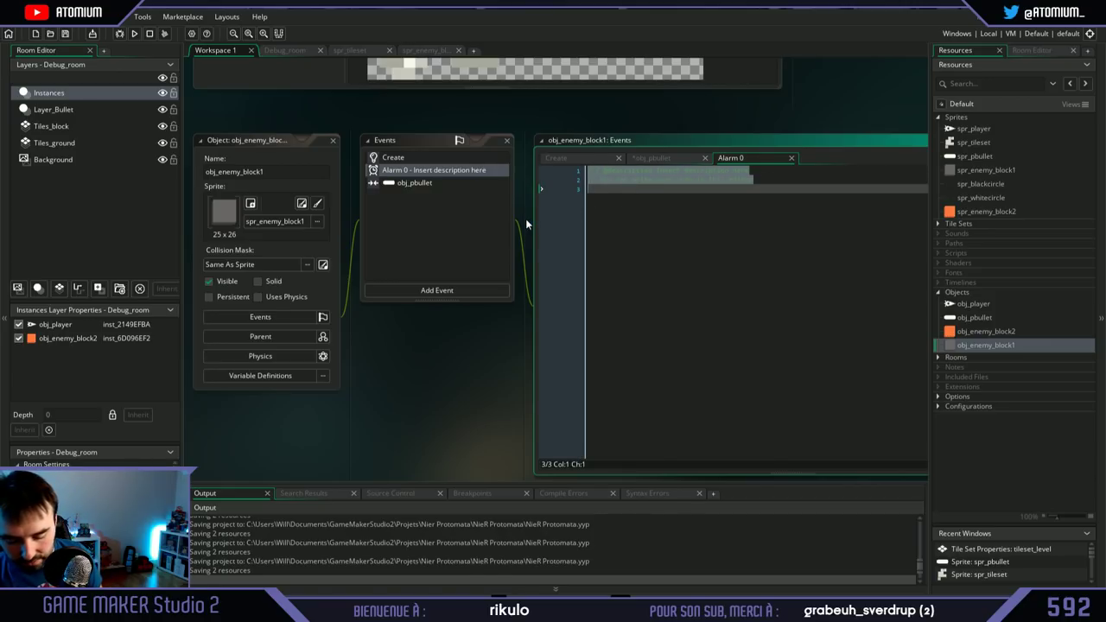
pyautogui.write('invulnerability =')
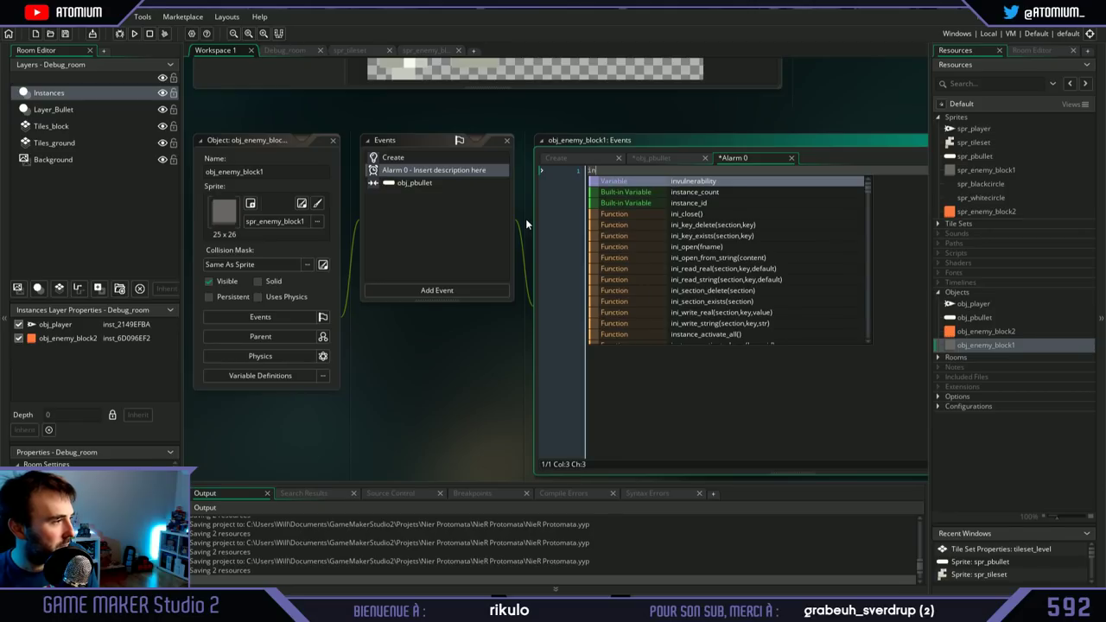
pyautogui.click(705, 182)
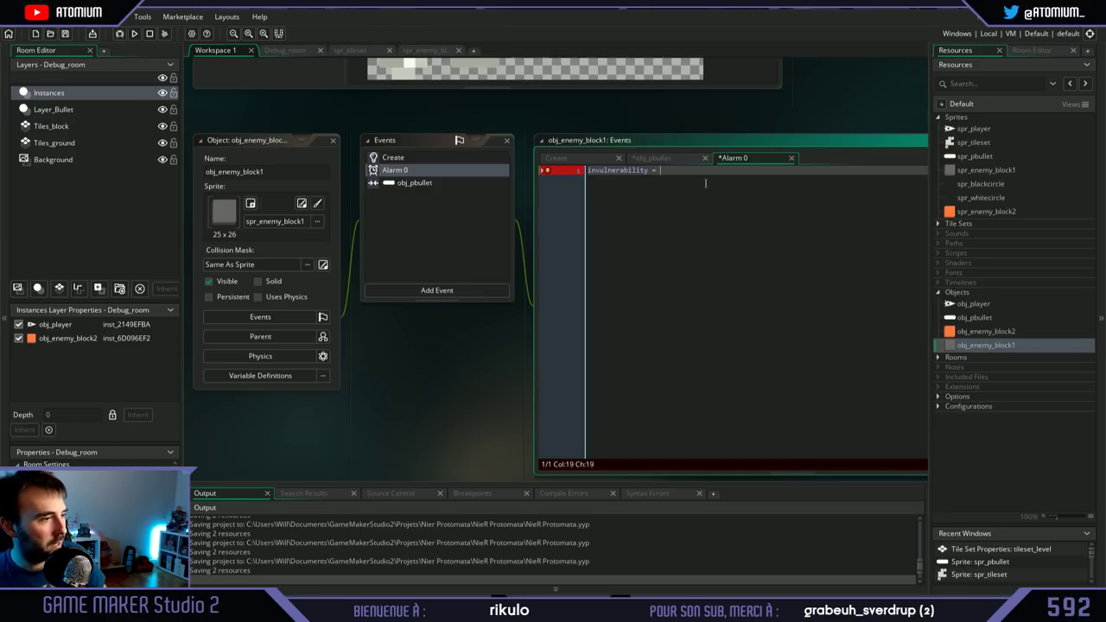
# Step: Review how the Create, Alarm 0 and obj_pbullet events use the invulnerability variable
pyautogui.click(467, 159)
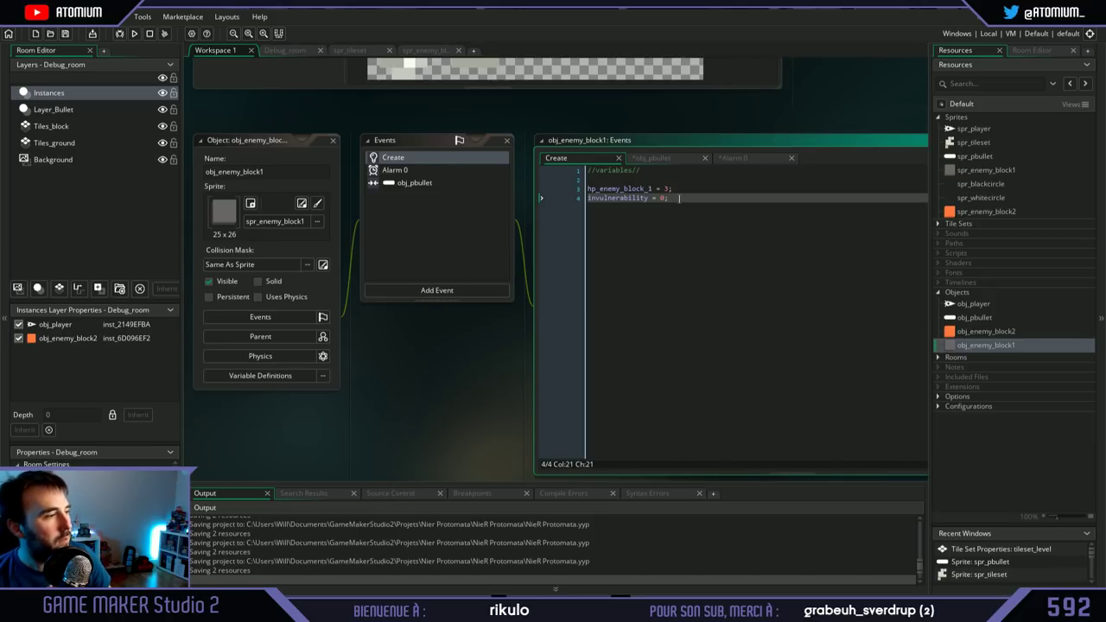
pyautogui.click(454, 170)
pyautogui.click(445, 183)
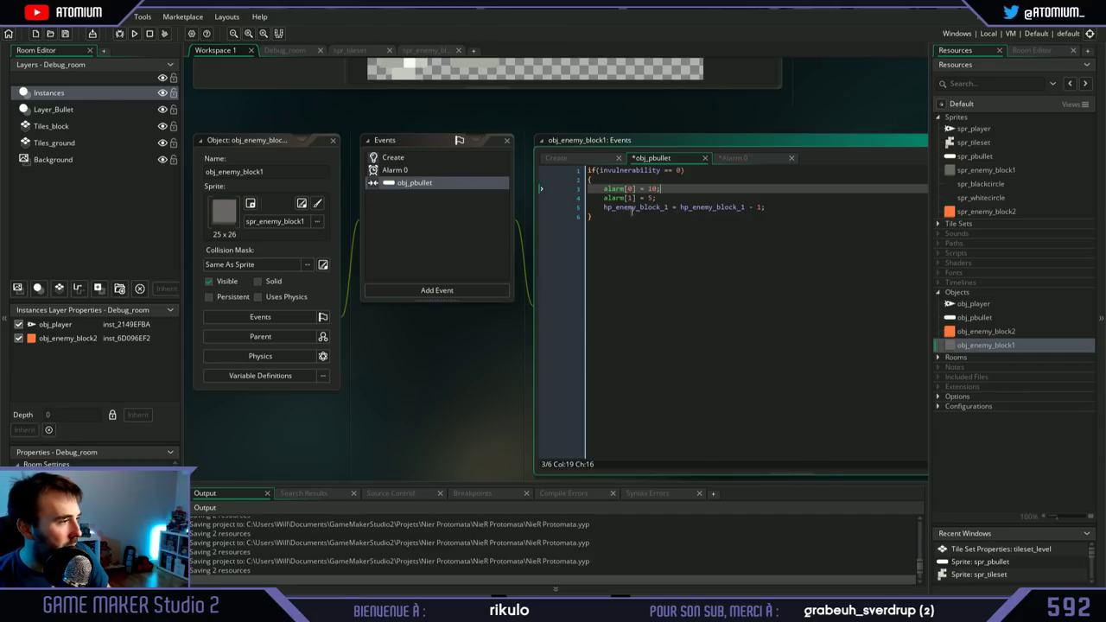
pyautogui.click(447, 170)
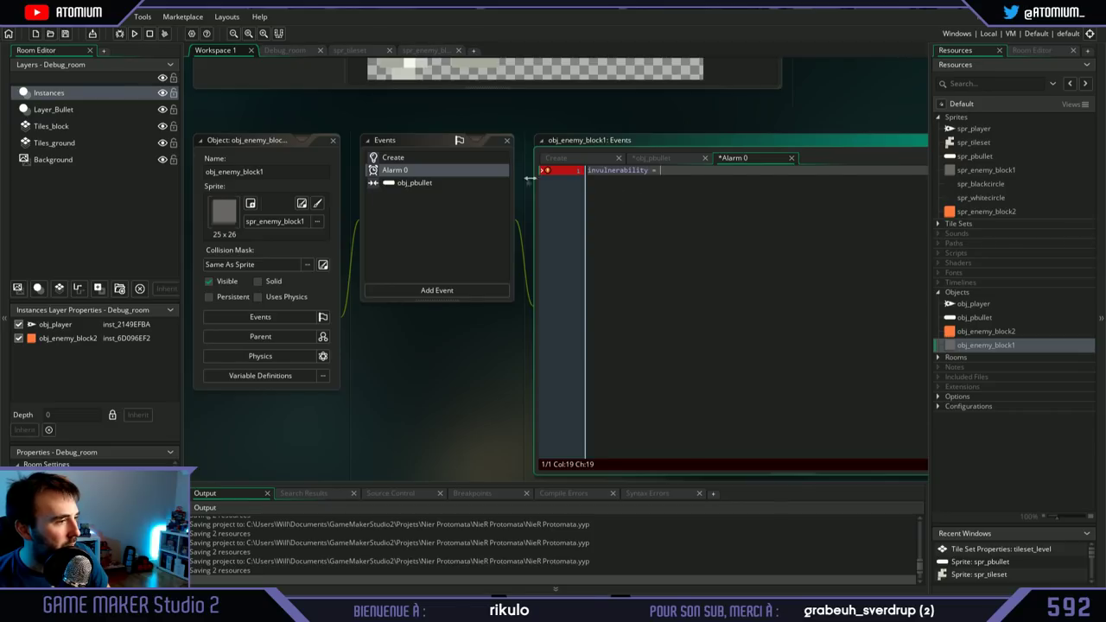
pyautogui.click(464, 182)
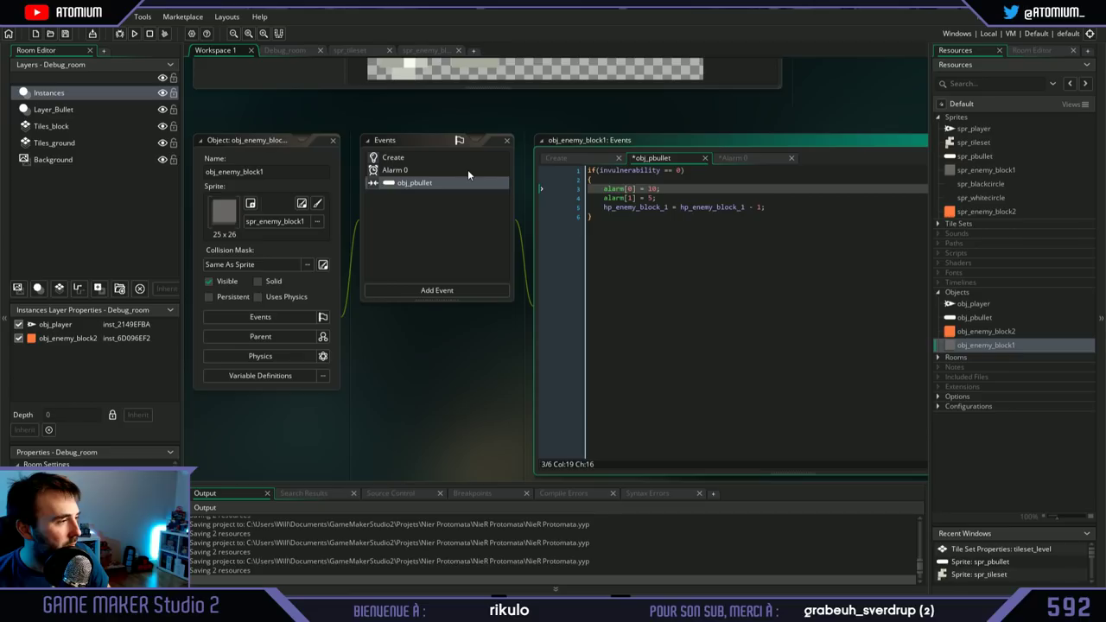
pyautogui.click(467, 171)
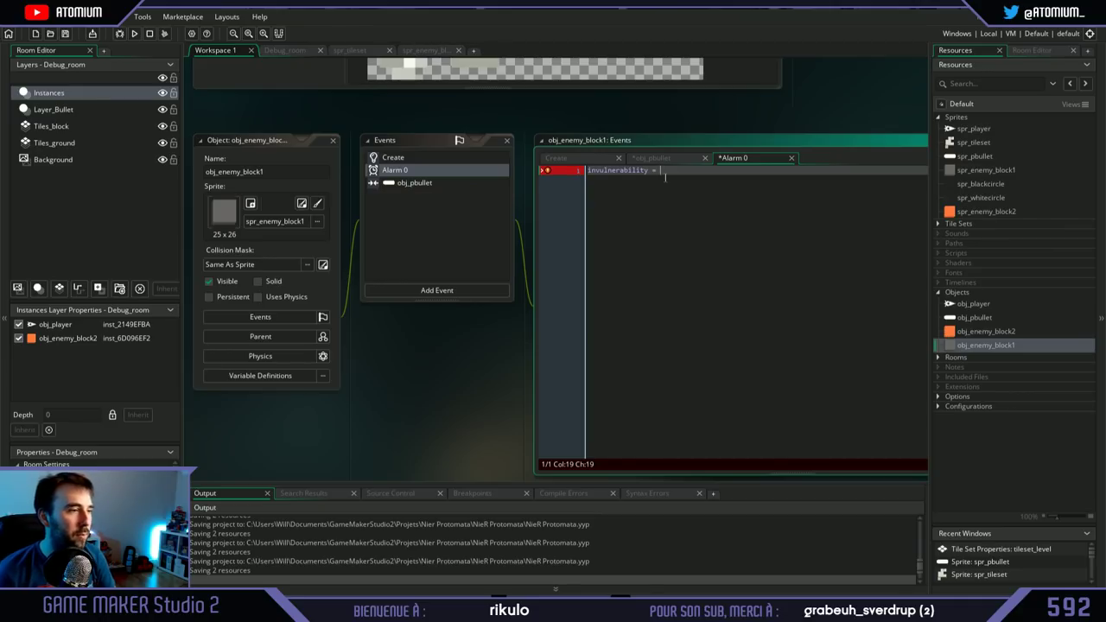
pyautogui.click(404, 181)
pyautogui.click(402, 172)
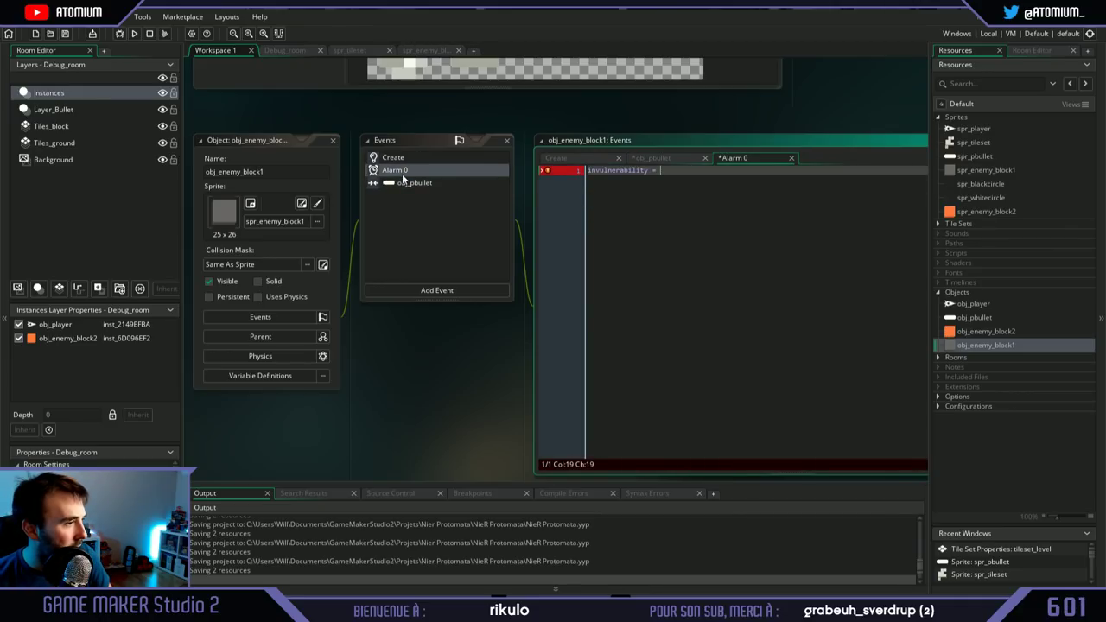
# Step: Complete the Alarm 0 line as invulnerability = 0; with a single equals sign
pyautogui.write('= 0;')
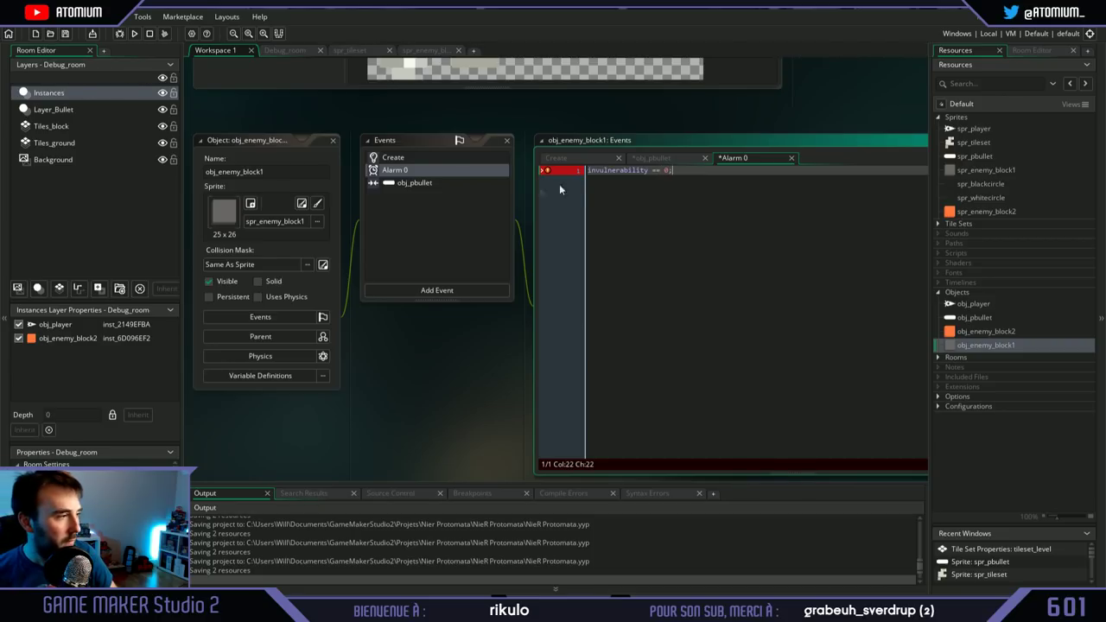
pyautogui.press('Left')
pyautogui.press('Left')
pyautogui.press('Left')
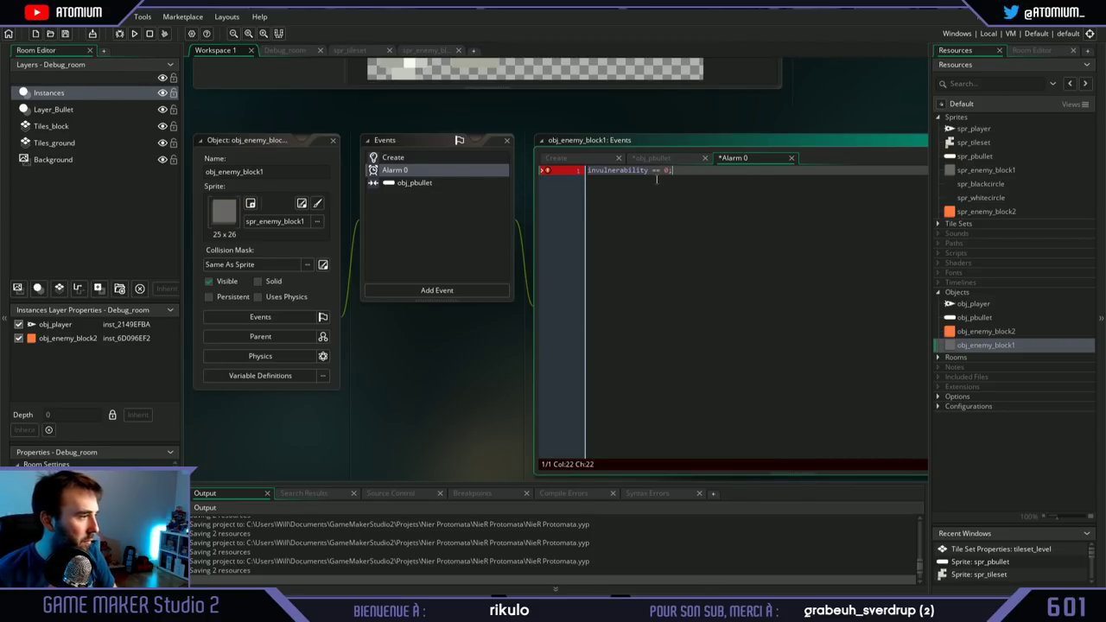
pyautogui.press('BackSpace')
# Step: Add the line invulnerability = 1; below the hit-point line in the obj_pbullet collision code and save the project
pyautogui.click(415, 182)
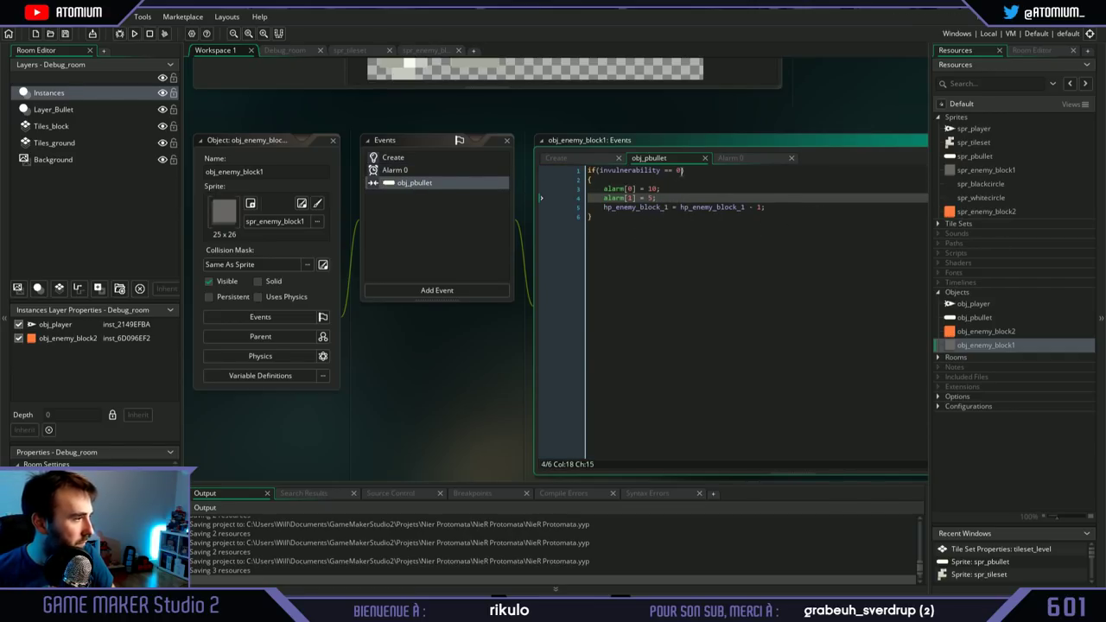
pyautogui.moveTo(683, 171); pyautogui.dragTo(603, 172)
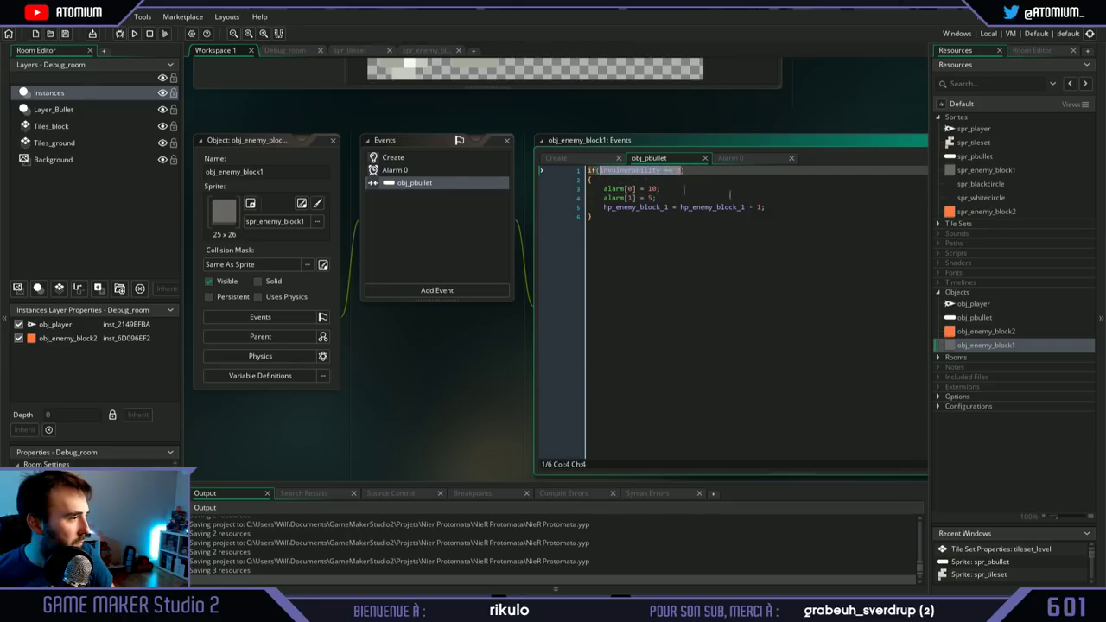
pyautogui.click(781, 206)
pyautogui.press('Return')
pyautogui.write('invulnerability == 0')
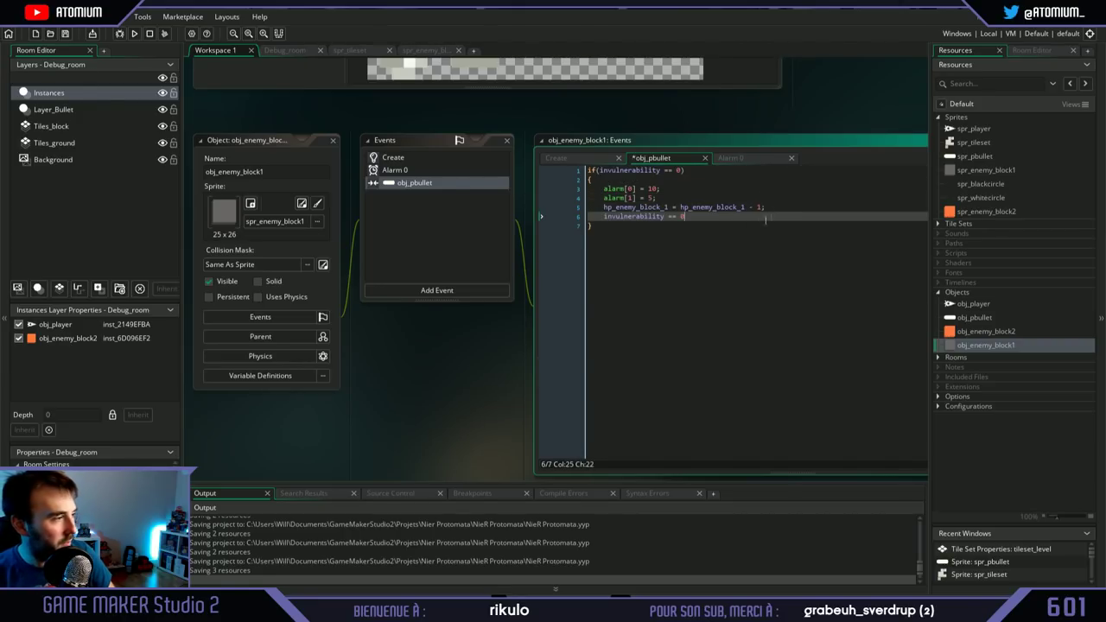
pyautogui.press('BackSpace')
pyautogui.press('BackSpace')
pyautogui.press('BackSpace')
pyautogui.write('0')
pyautogui.press('BackSpace')
pyautogui.write('1;')
pyautogui.hotkey('ctrl', 's')
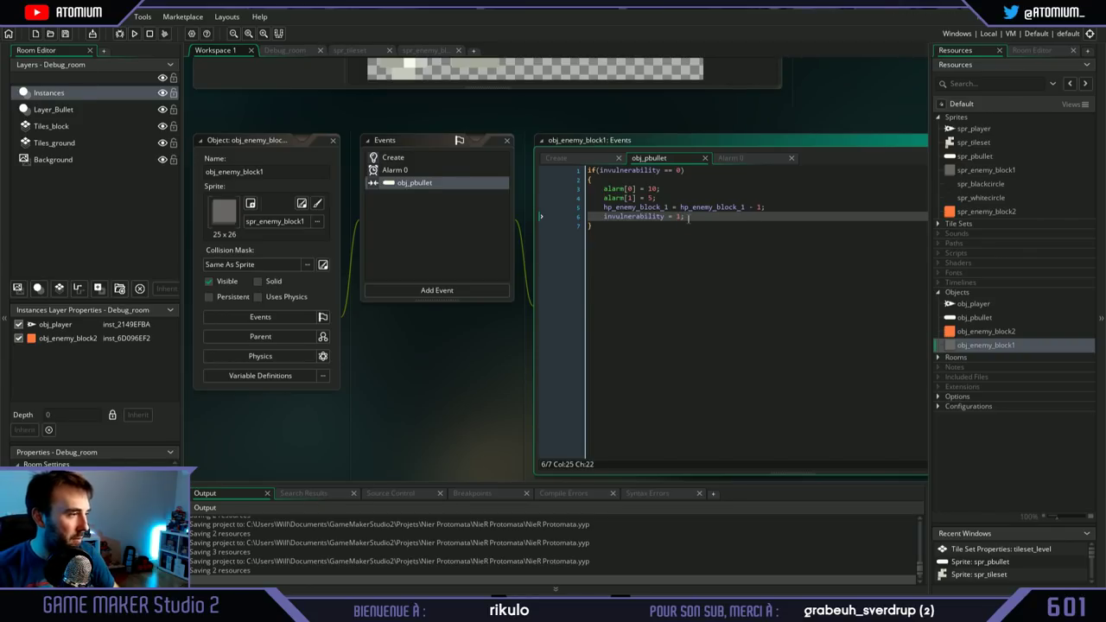
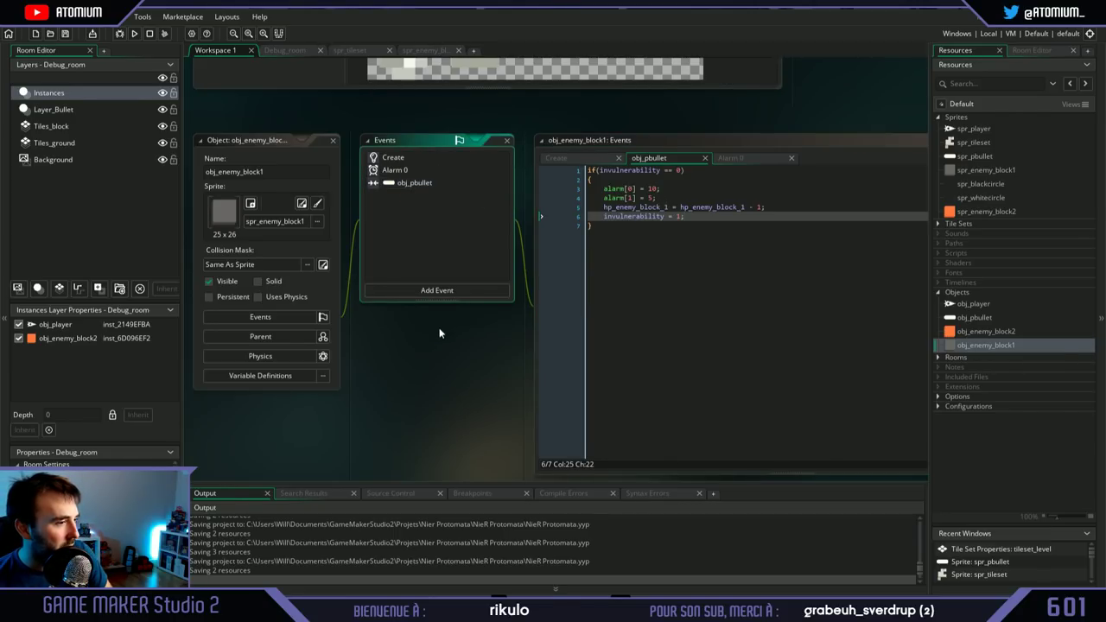
# Step: Add an Alarm 1 event to obj_enemy_block1
pyautogui.click(436, 290)
pyautogui.moveTo(497, 370)
pyautogui.moveTo(471, 356)
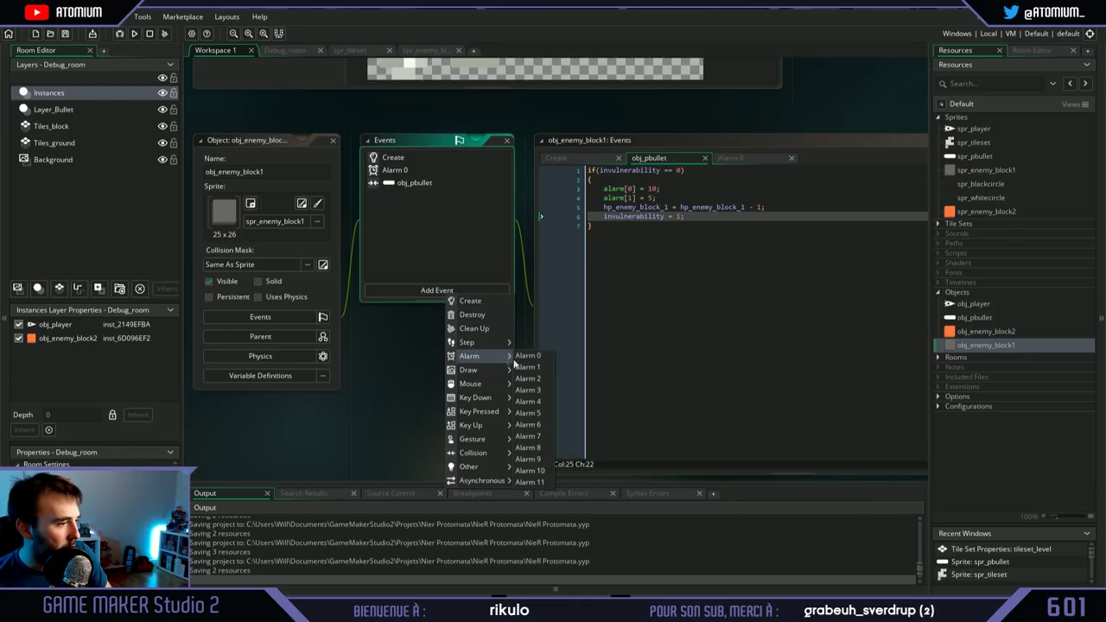
pyautogui.click(528, 368)
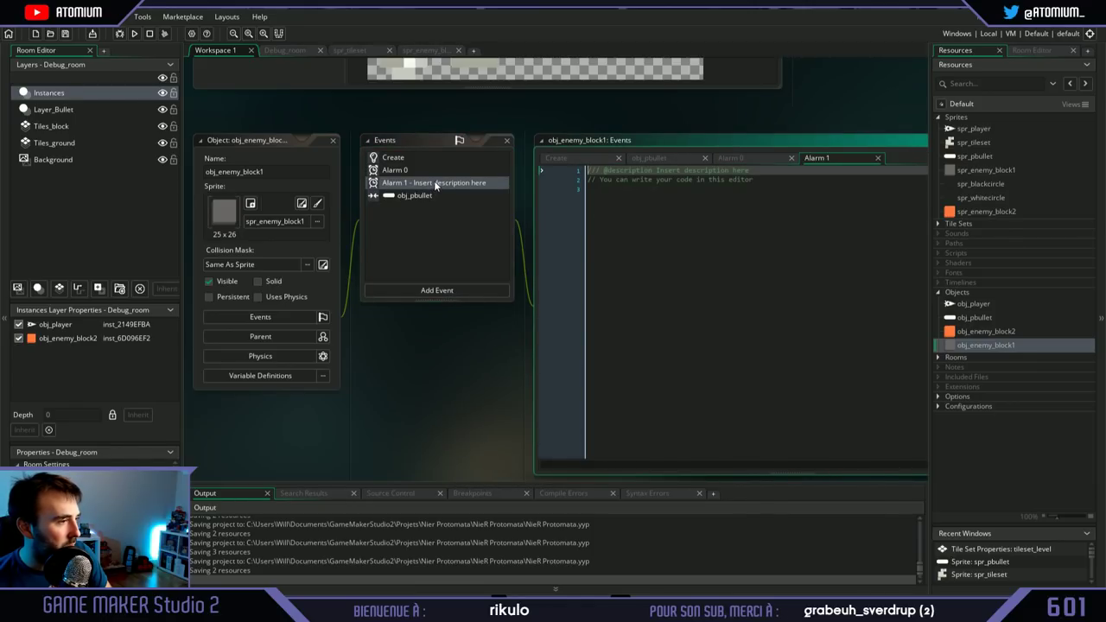
# Step: Clear the placeholder comments from the Alarm 1 event code of obj_enemy_block1
pyautogui.moveTo(595, 189); pyautogui.dragTo(573, 175)
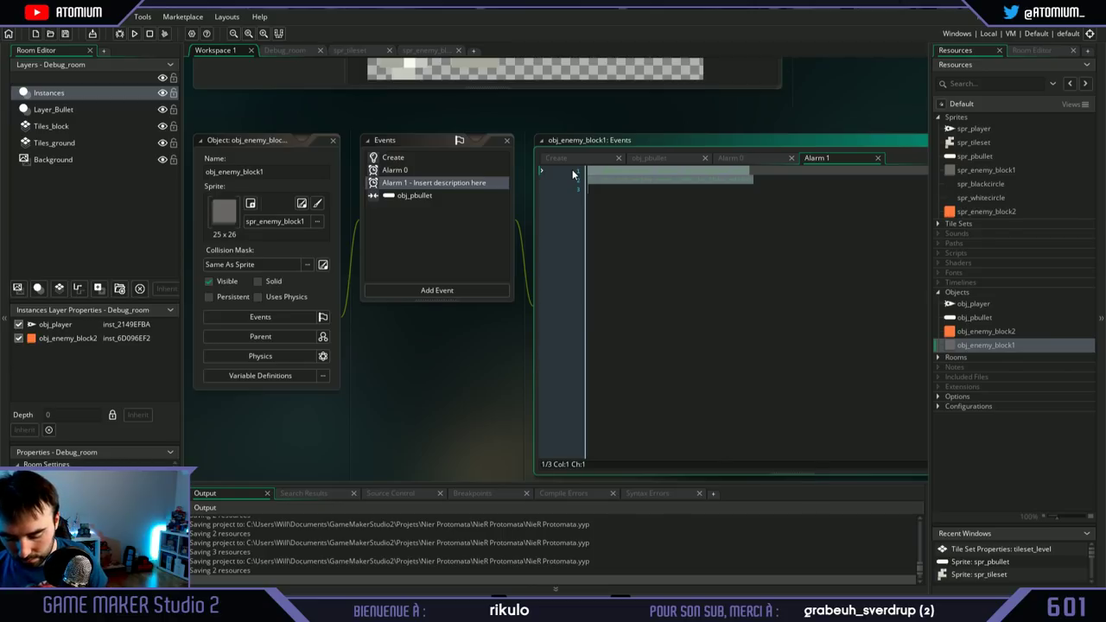
pyautogui.write('i')
pyautogui.press('BackSpace')
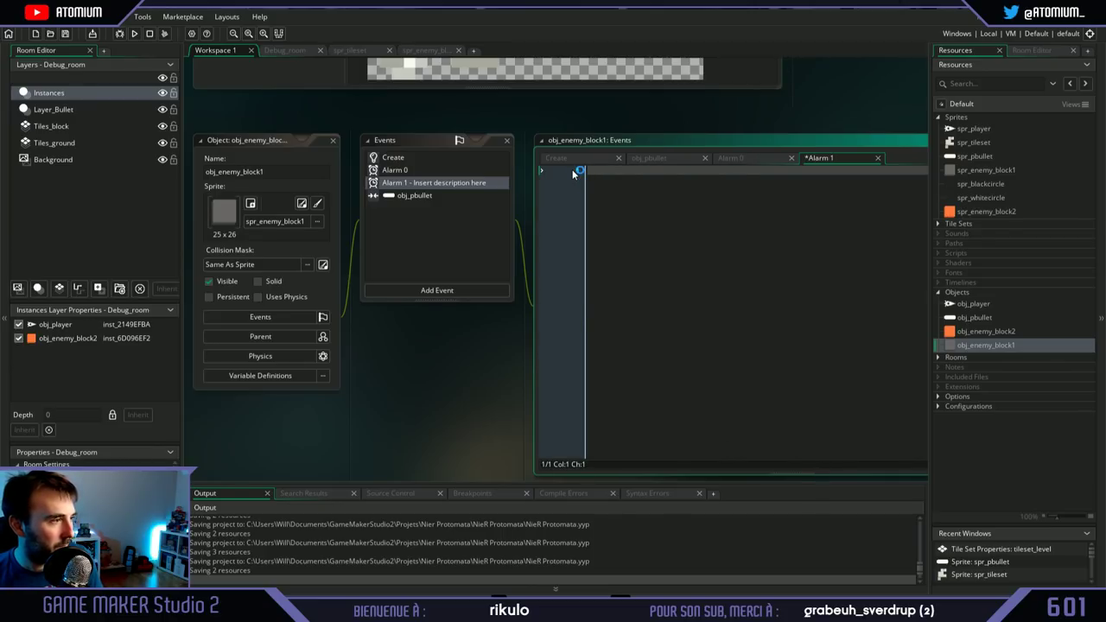
pyautogui.write('ste')
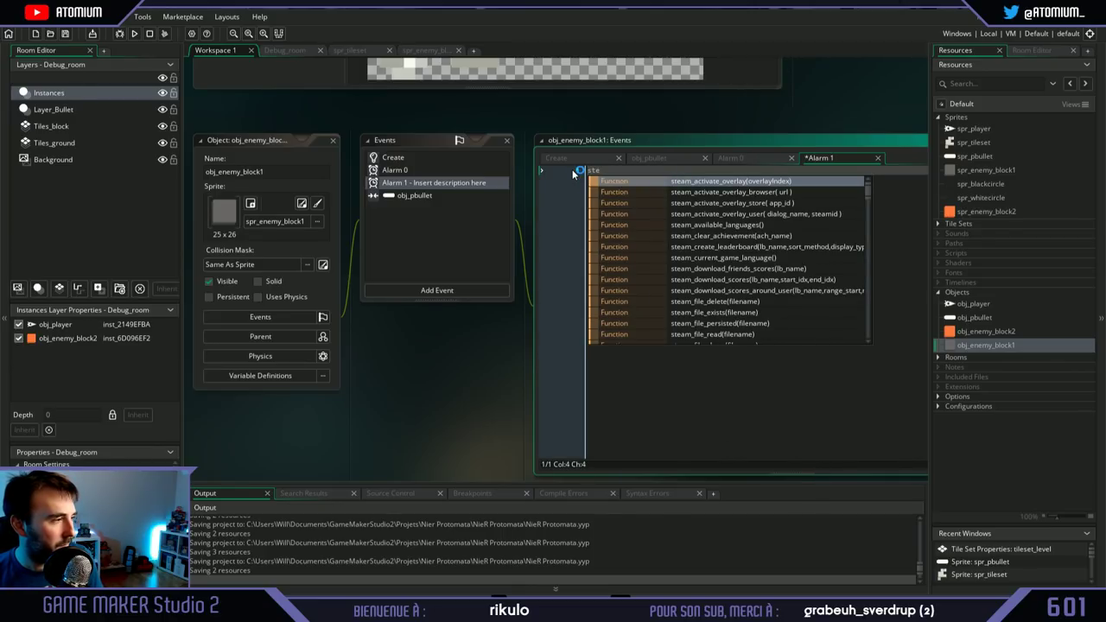
pyautogui.press('BackSpace')
pyautogui.press('BackSpace')
pyautogui.press('BackSpace')
# Step: Add the line image_index = 1; below the invulnerability line in the obj_pbullet collision code
pyautogui.click(393, 159)
pyautogui.click(399, 183)
pyautogui.click(411, 196)
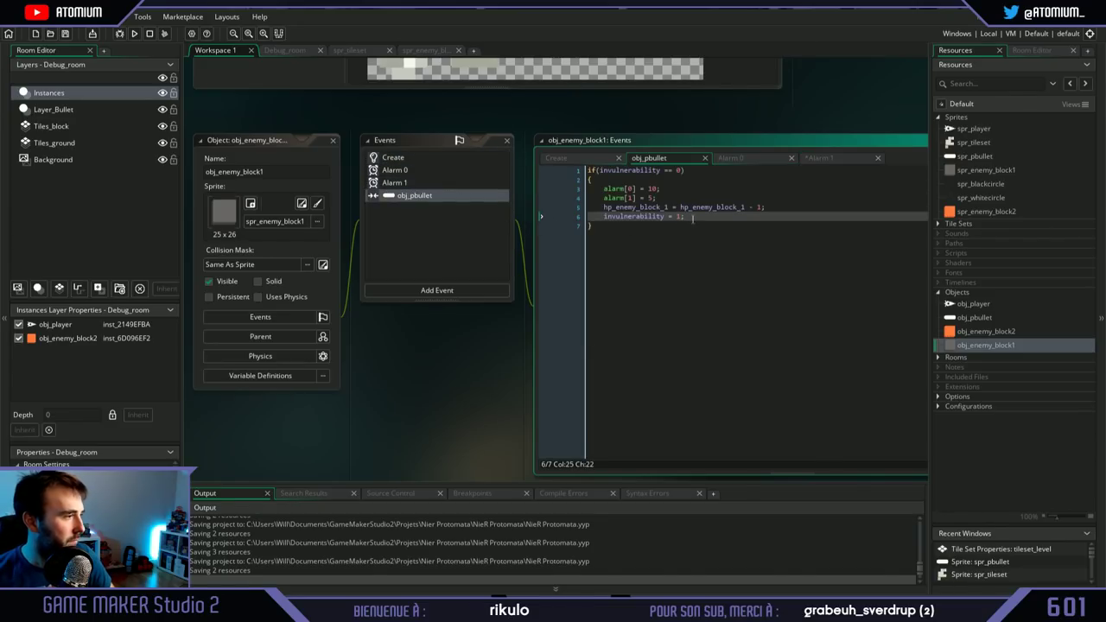
pyautogui.press('Return')
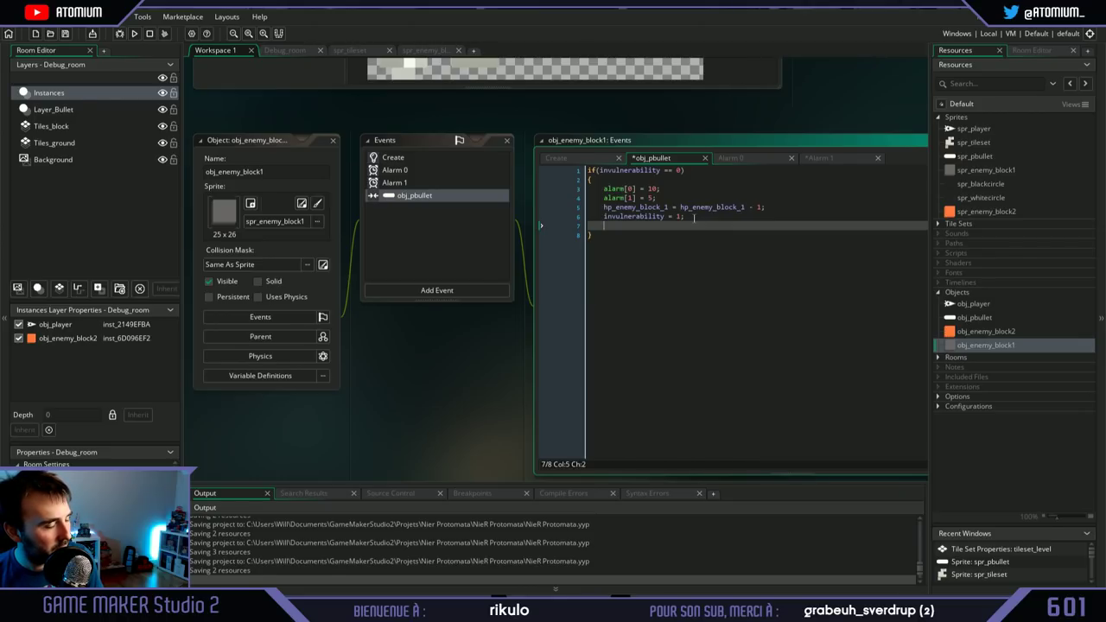
pyautogui.write('ima')
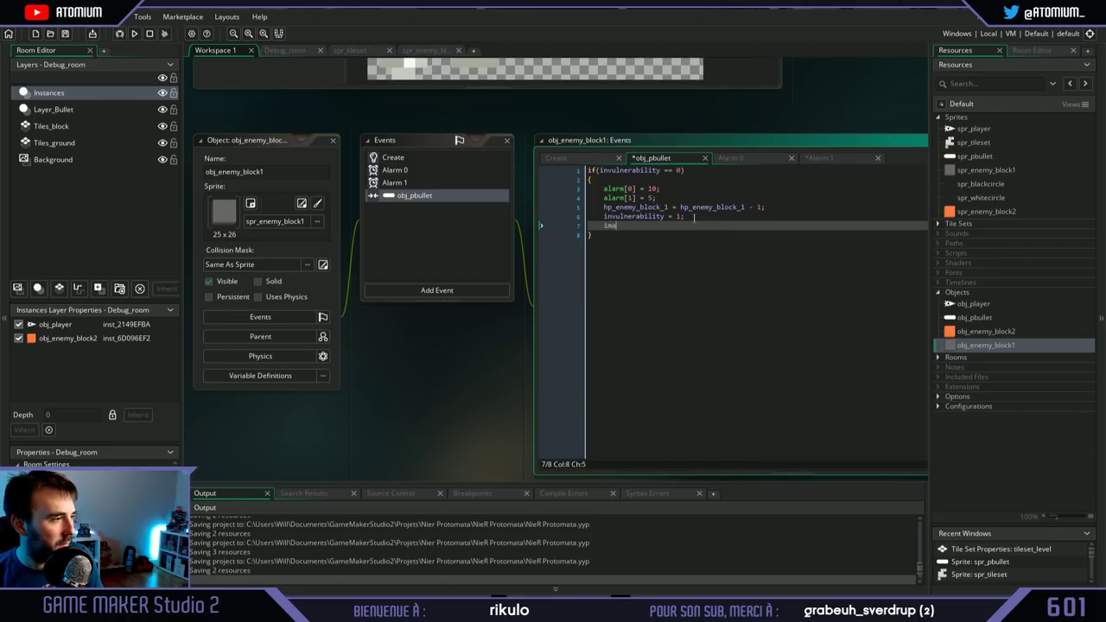
pyautogui.write('ge_index')
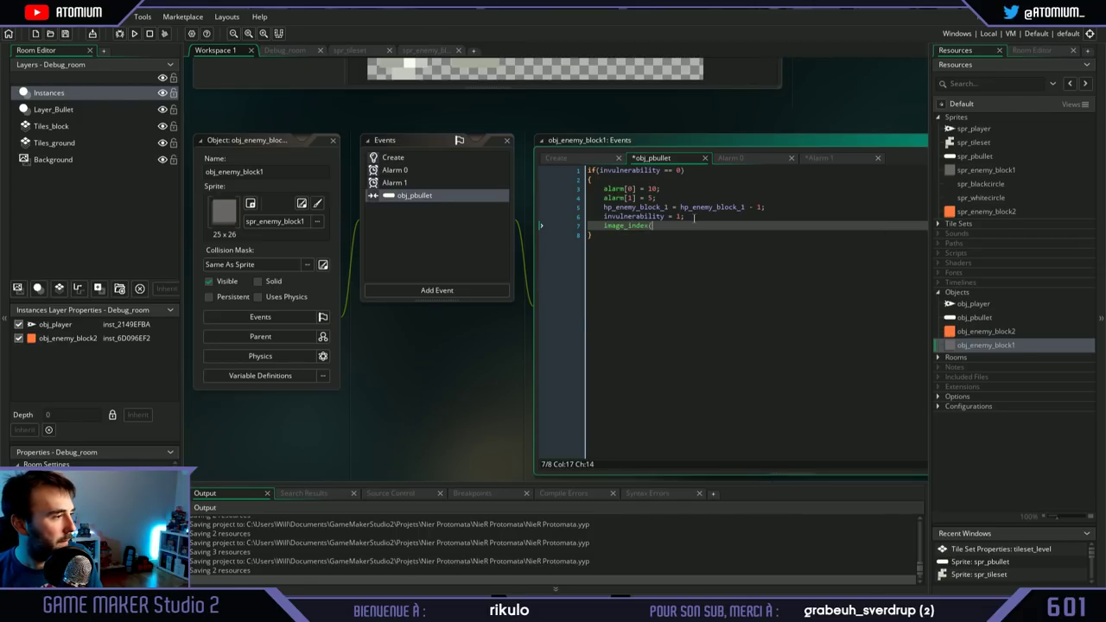
pyautogui.write(' = 1;')
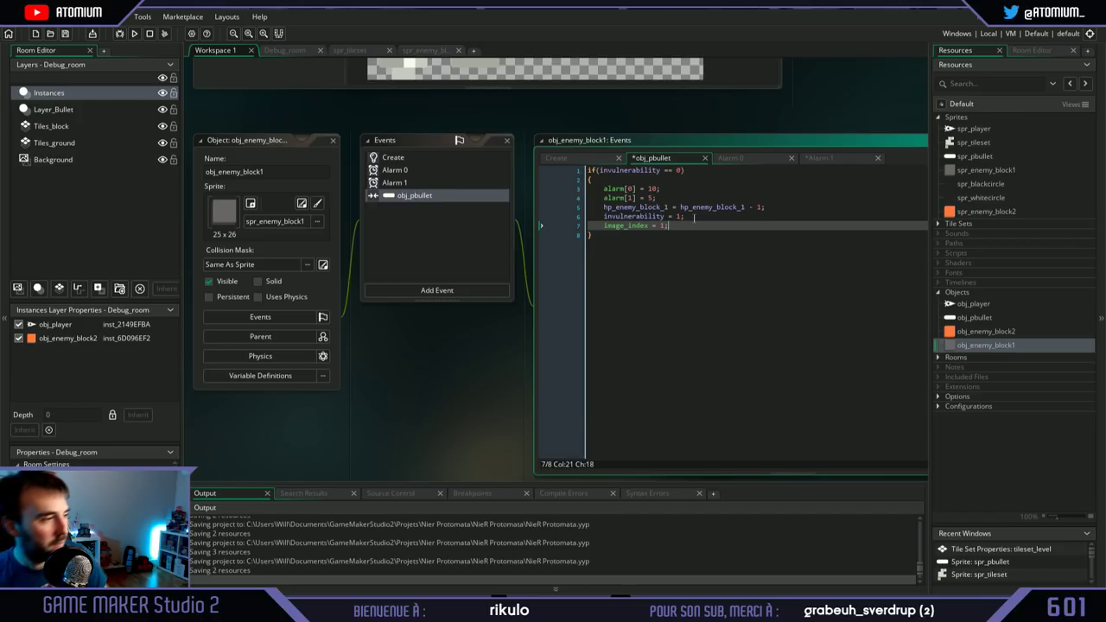
# Step: Copy the image_index line into the Create event below the invulnerability variable and change it to image_index = 0;
pyautogui.hotkey('shift', 'Home')
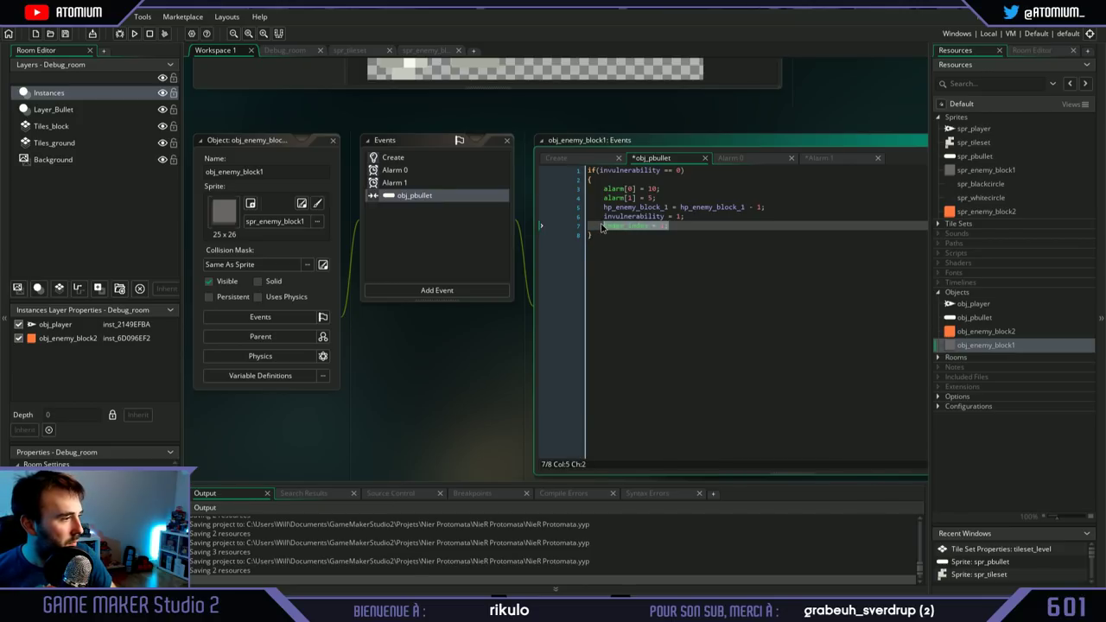
pyautogui.hotkey('ctrl', 'c')
pyautogui.click(393, 157)
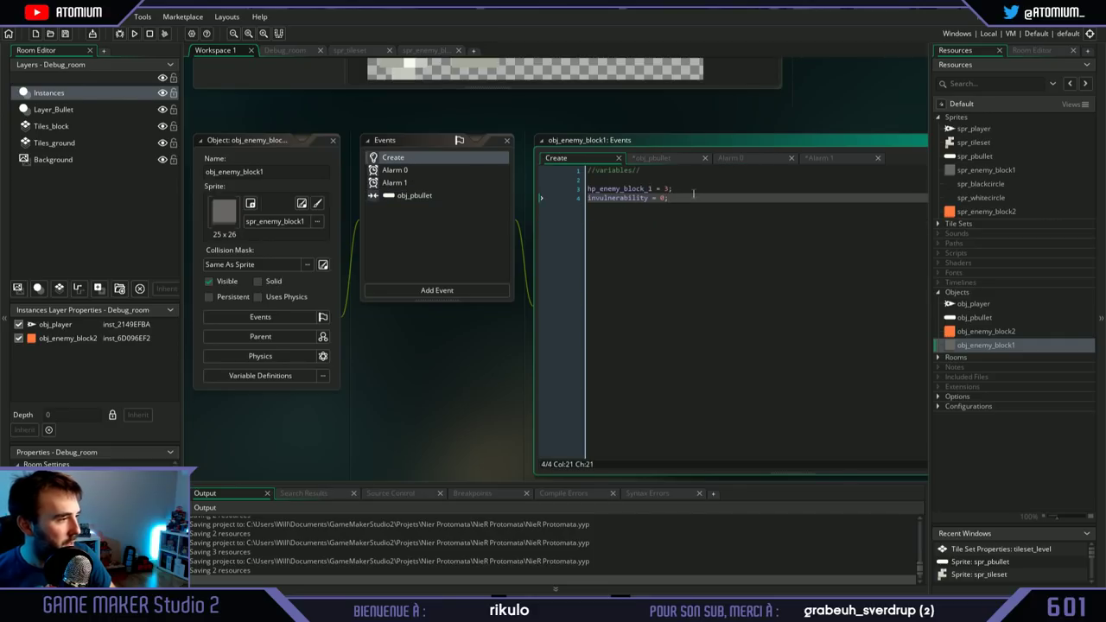
pyautogui.hotkey('ctrl', 'v')
pyautogui.press('BackSpace')
pyautogui.press('BackSpace')
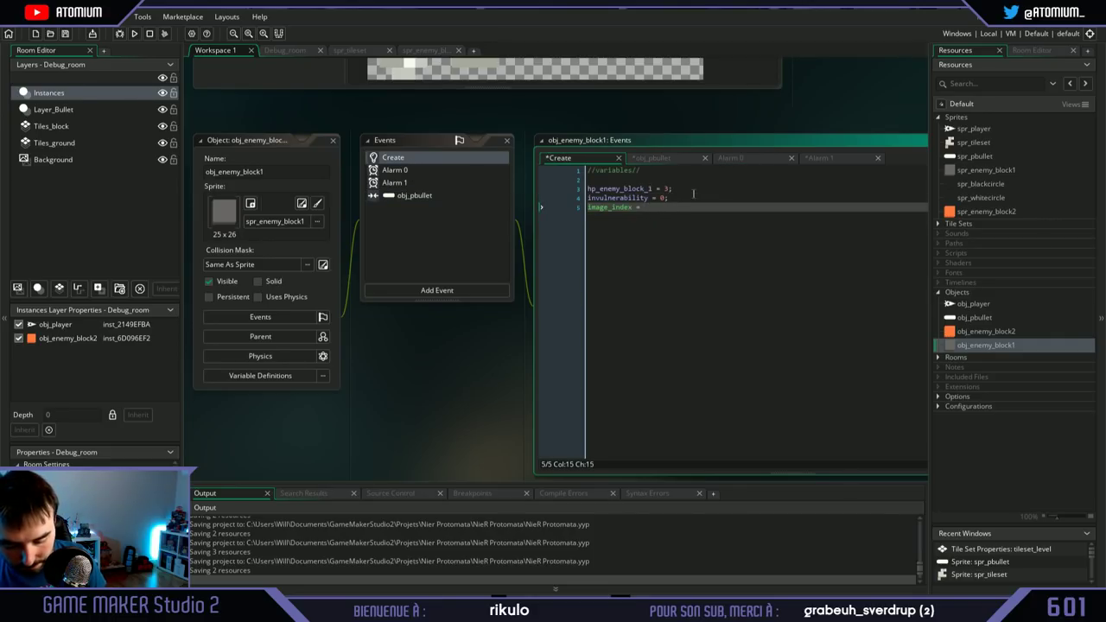
pyautogui.write('0;')
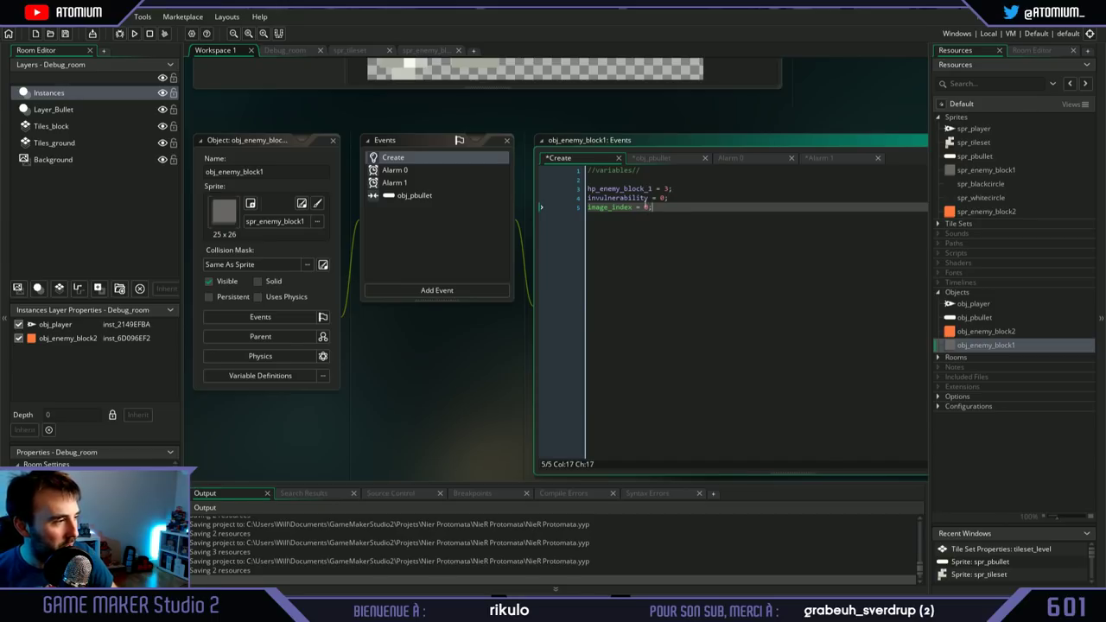
# Step: Copy image_index = 0; from the Create event into the Alarm 1 event and save the project
pyautogui.hotkey('shift', 'Home')
pyautogui.click(402, 173)
pyautogui.click(404, 182)
pyautogui.hotkey('ctrl', 'v')
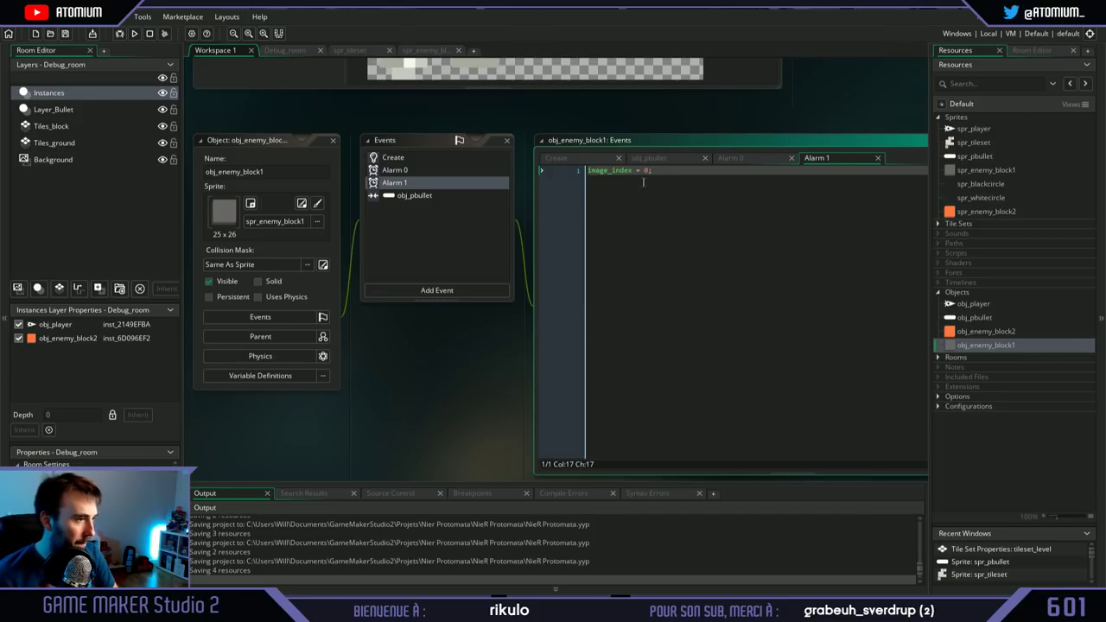
pyautogui.click(425, 195)
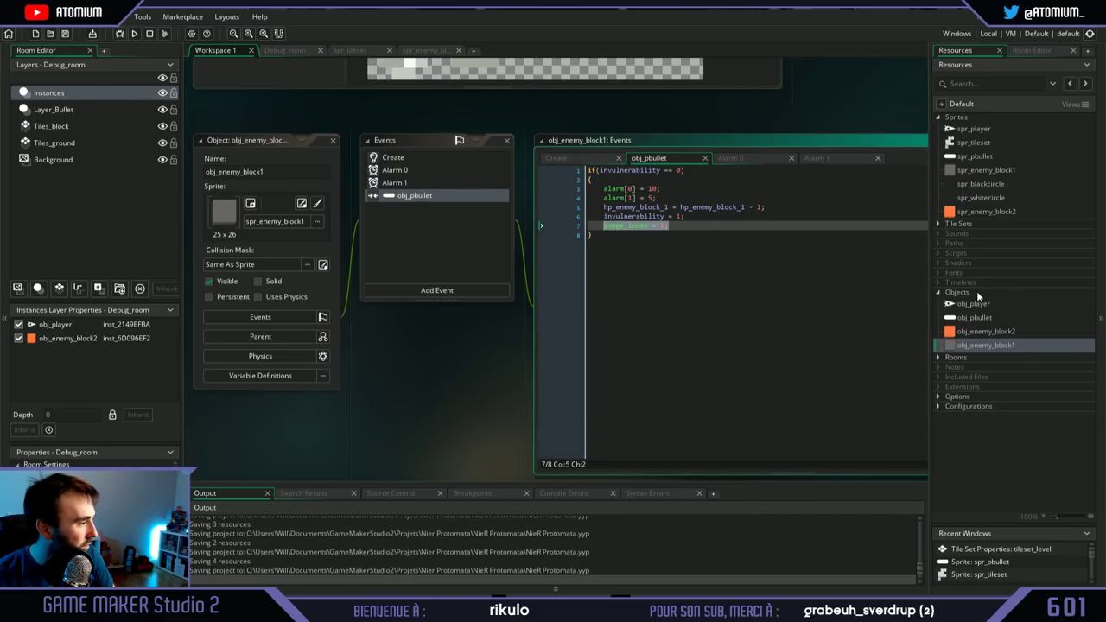
# Step: Open Debug_room from the project's rooms for editing
pyautogui.click(1051, 50)
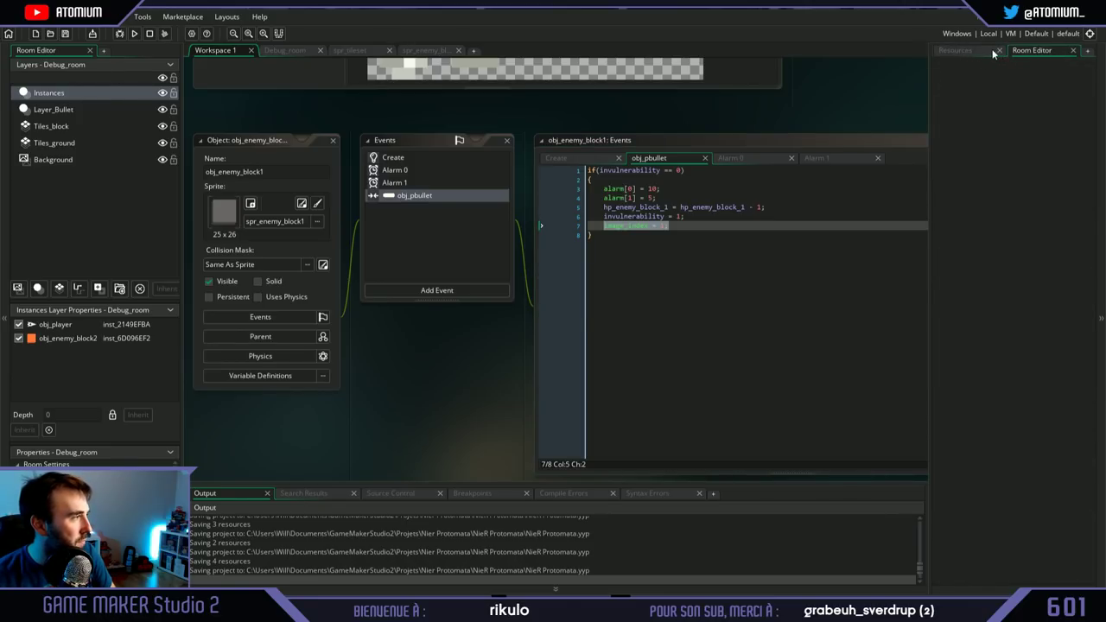
pyautogui.scroll(3, 931, 113)
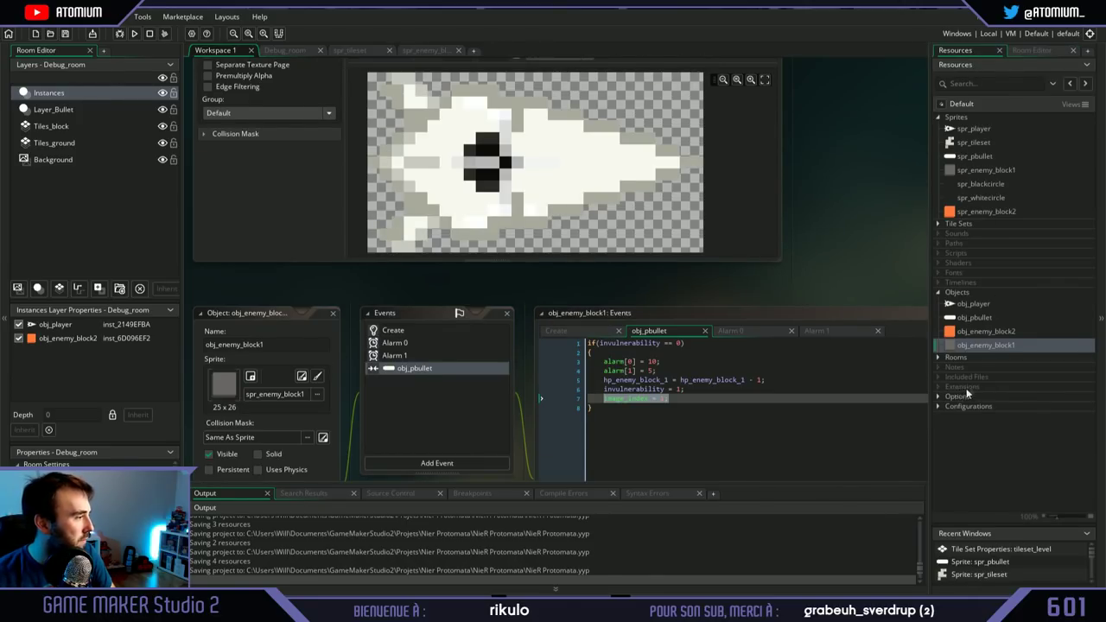
pyautogui.click(954, 357)
pyautogui.doubleClick(976, 369)
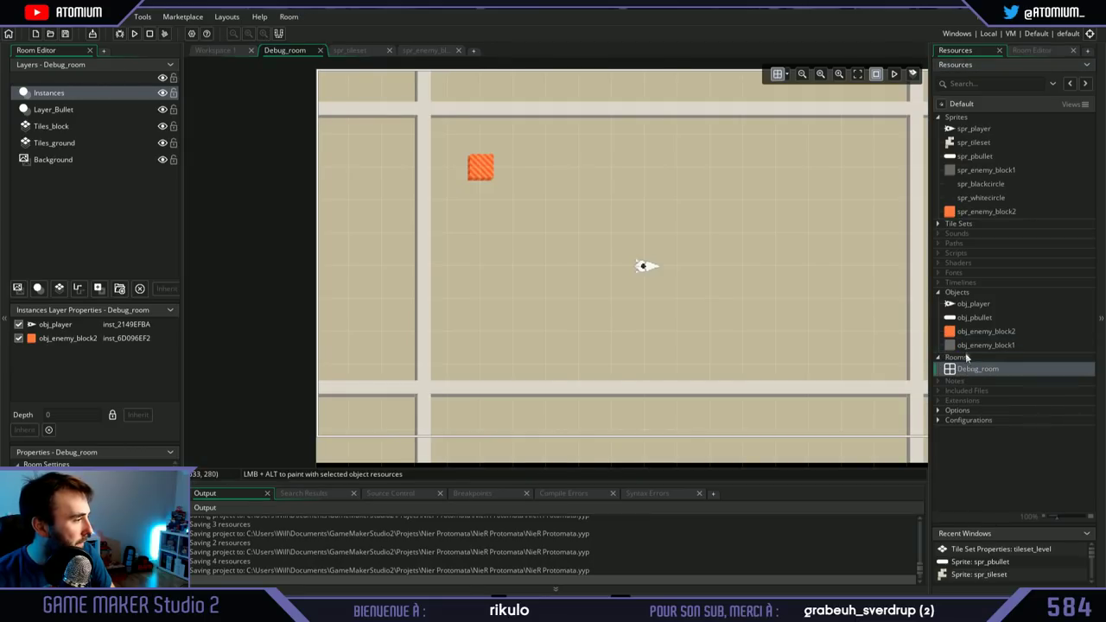
# Step: Place a row of eight obj_enemy_block1 instances beside the orange block, add an obj_enemy_block2 beyond the row's far end, and save
pyautogui.click(964, 346)
pyautogui.moveTo(952, 345); pyautogui.dragTo(573, 185)
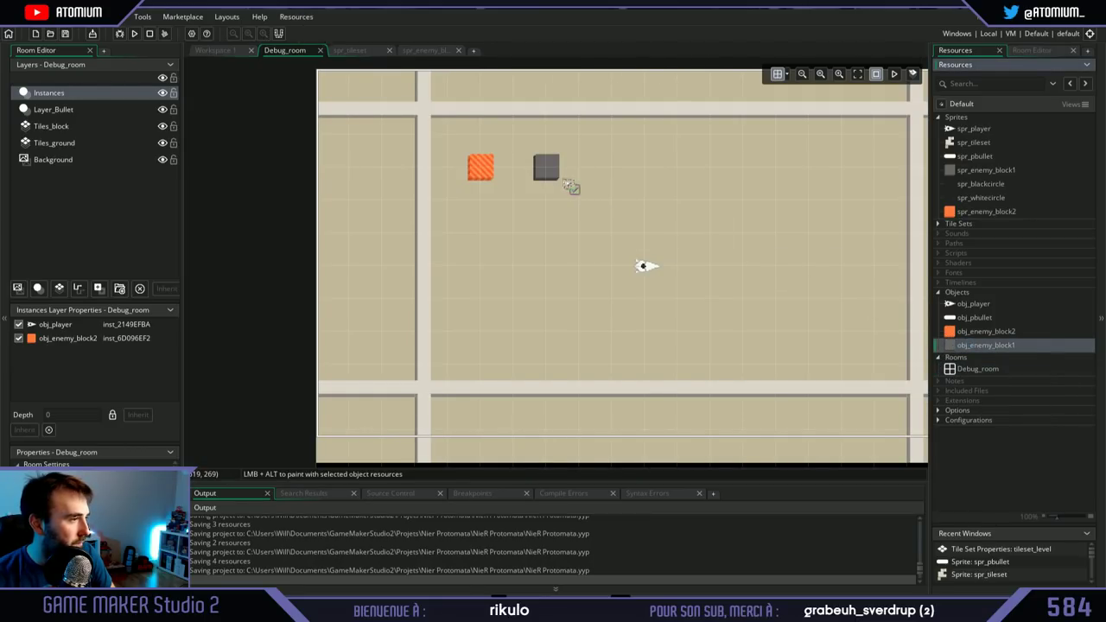
pyautogui.moveTo(961, 340); pyautogui.dragTo(612, 166)
pyautogui.moveTo(950, 345); pyautogui.dragTo(677, 167)
pyautogui.moveTo(955, 345); pyautogui.dragTo(670, 185)
pyautogui.moveTo(952, 345); pyautogui.dragTo(604, 185)
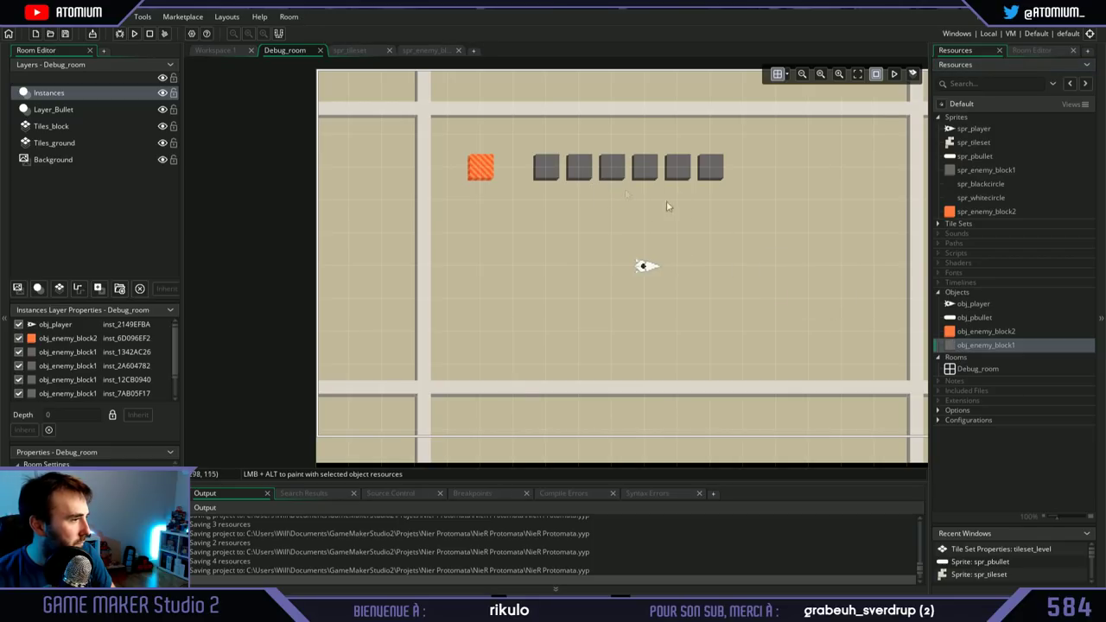
pyautogui.moveTo(950, 332); pyautogui.dragTo(849, 177)
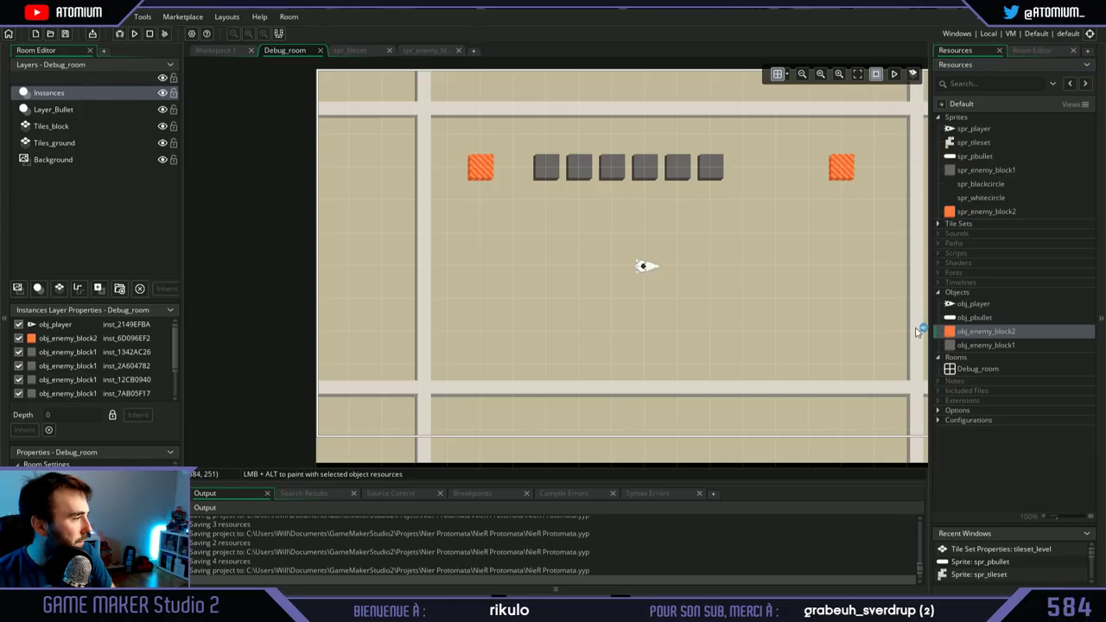
pyautogui.moveTo(950, 344); pyautogui.dragTo(759, 184)
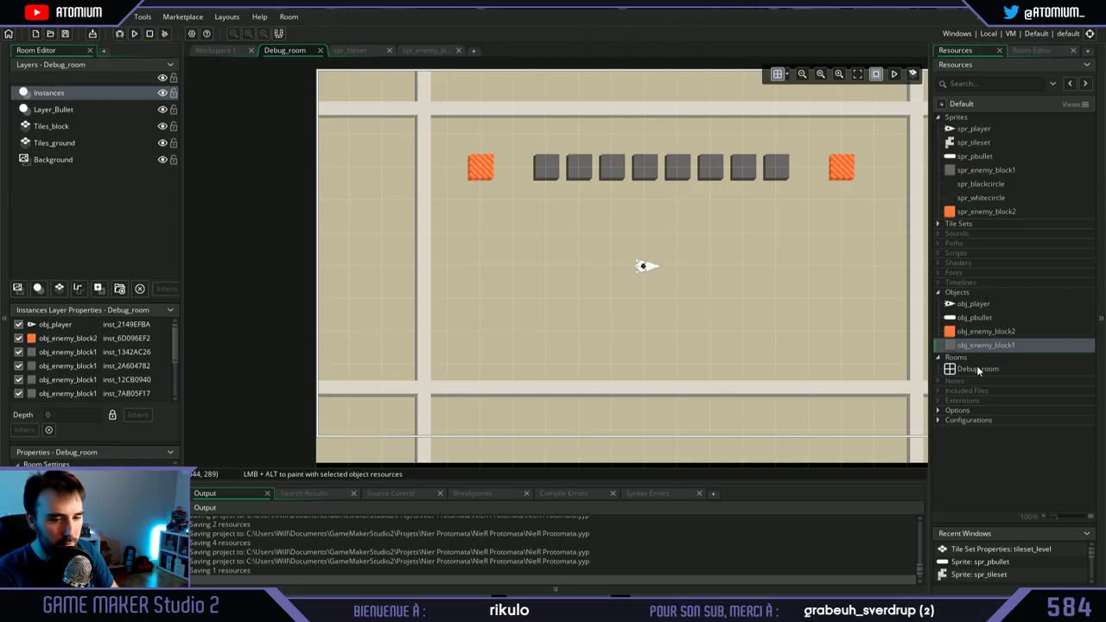
# Step: Run the game, shoot several bullets at the grey blocks to test their hit reaction, and close it
pyautogui.click(134, 33)
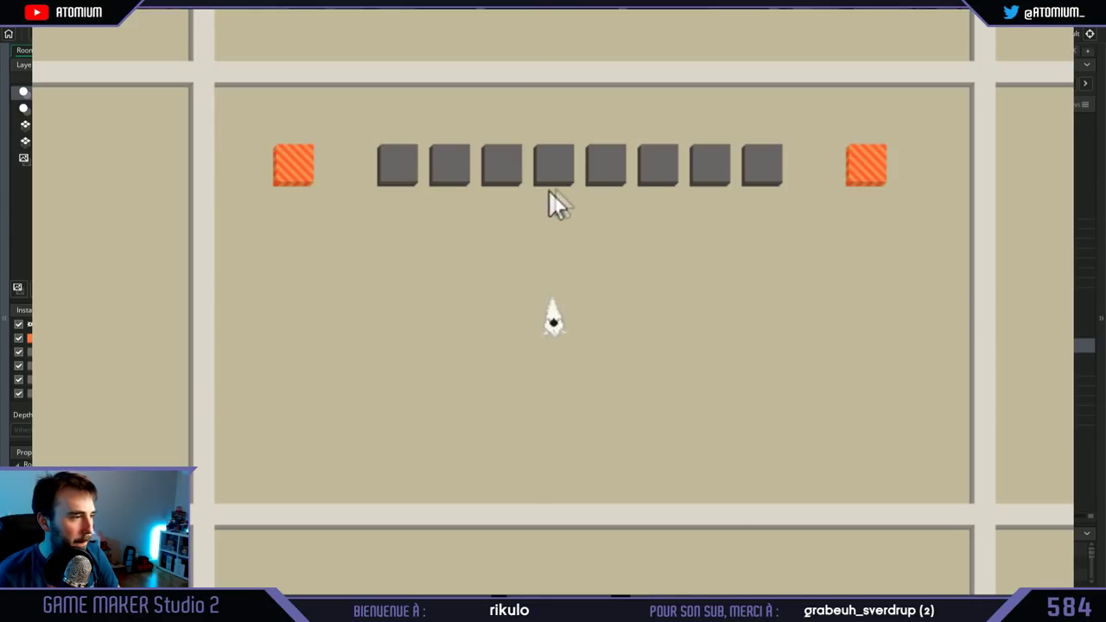
pyautogui.click(543, 208)
pyautogui.click(551, 205)
pyautogui.click(552, 203)
pyautogui.click(552, 203)
pyautogui.click(553, 212)
pyautogui.click(674, 223)
pyautogui.click(656, 207)
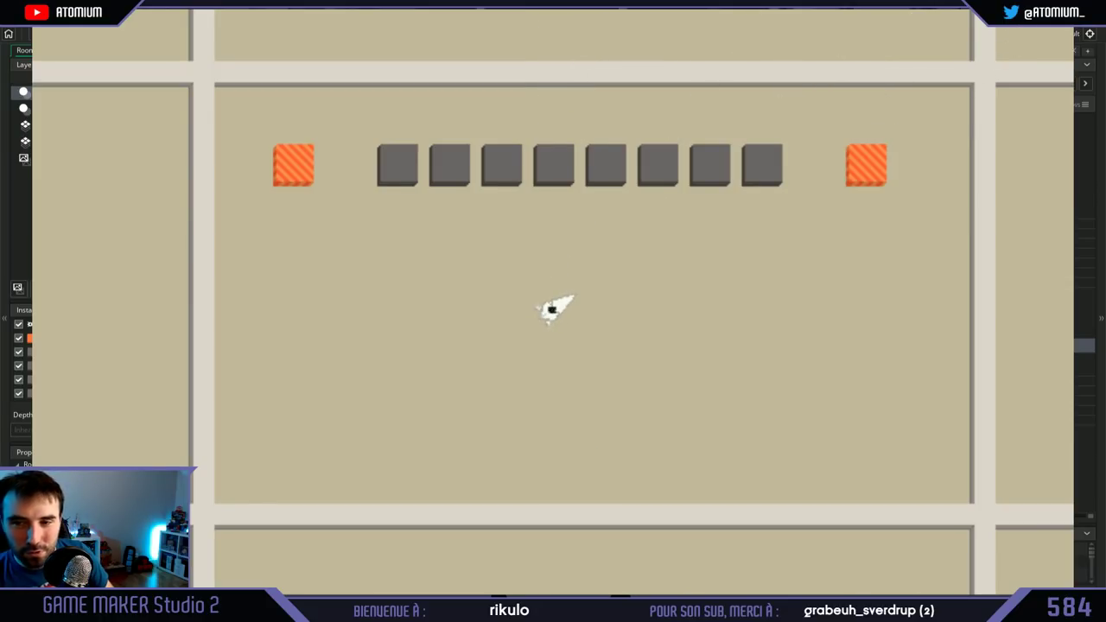
pyautogui.press('Escape')
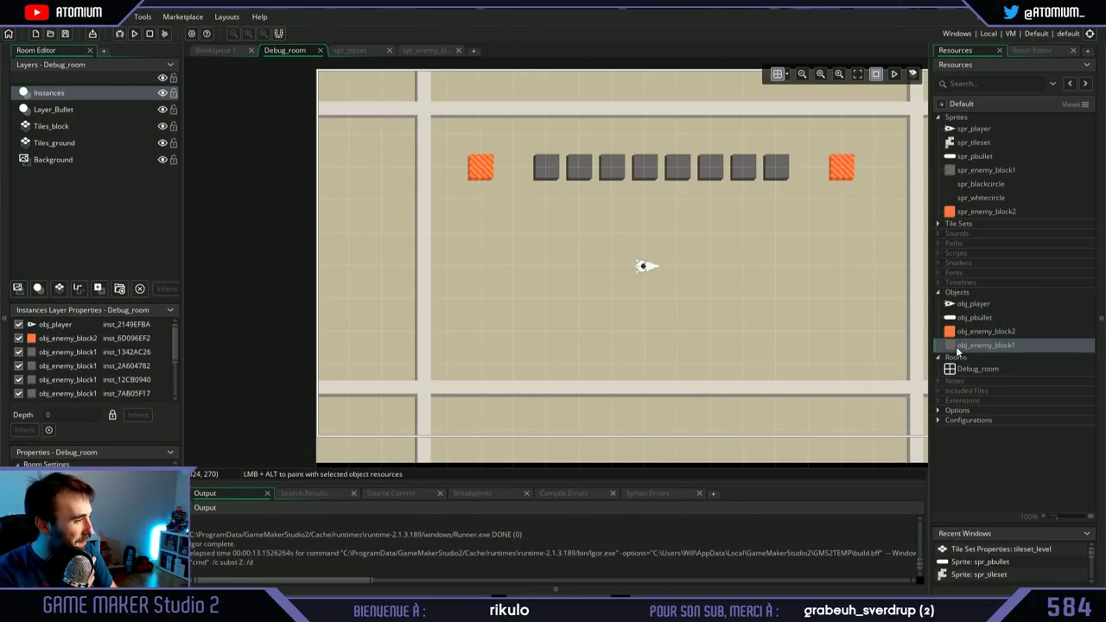
# Step: Review the Create, Alarm 0, Alarm 1 and obj_pbullet event code of obj_enemy_block1
pyautogui.doubleClick(980, 345)
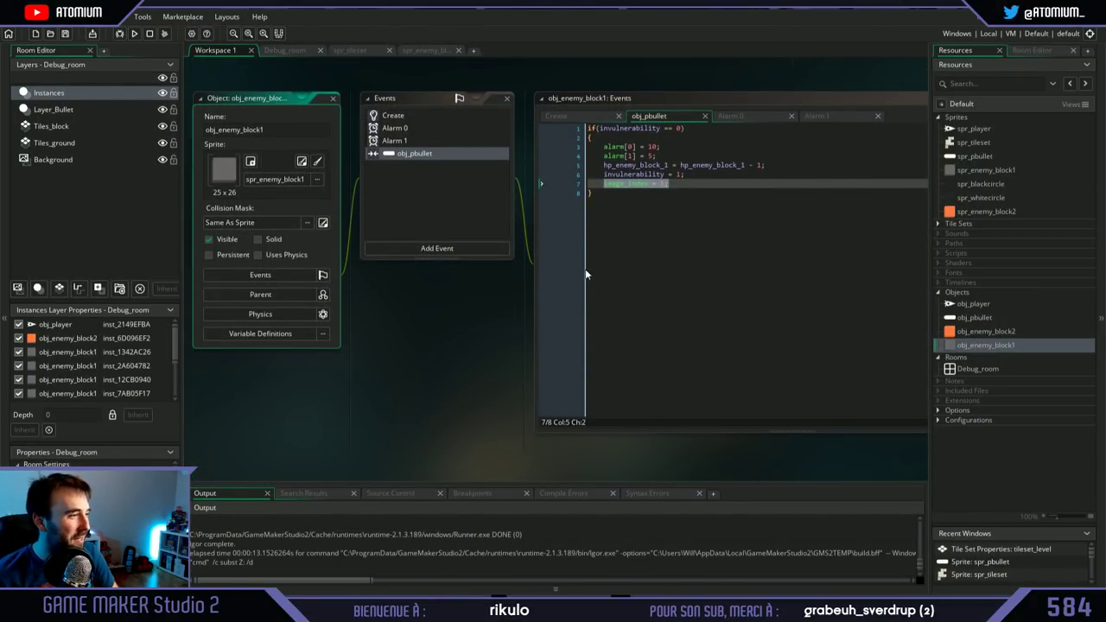
pyautogui.click(652, 193)
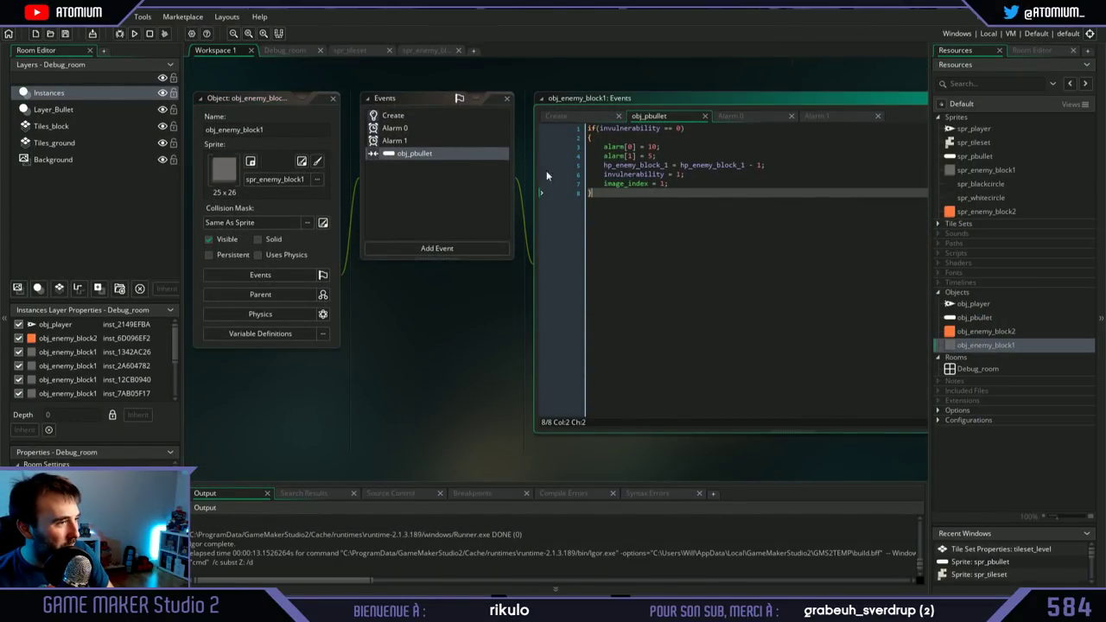
pyautogui.click(435, 138)
pyautogui.click(439, 129)
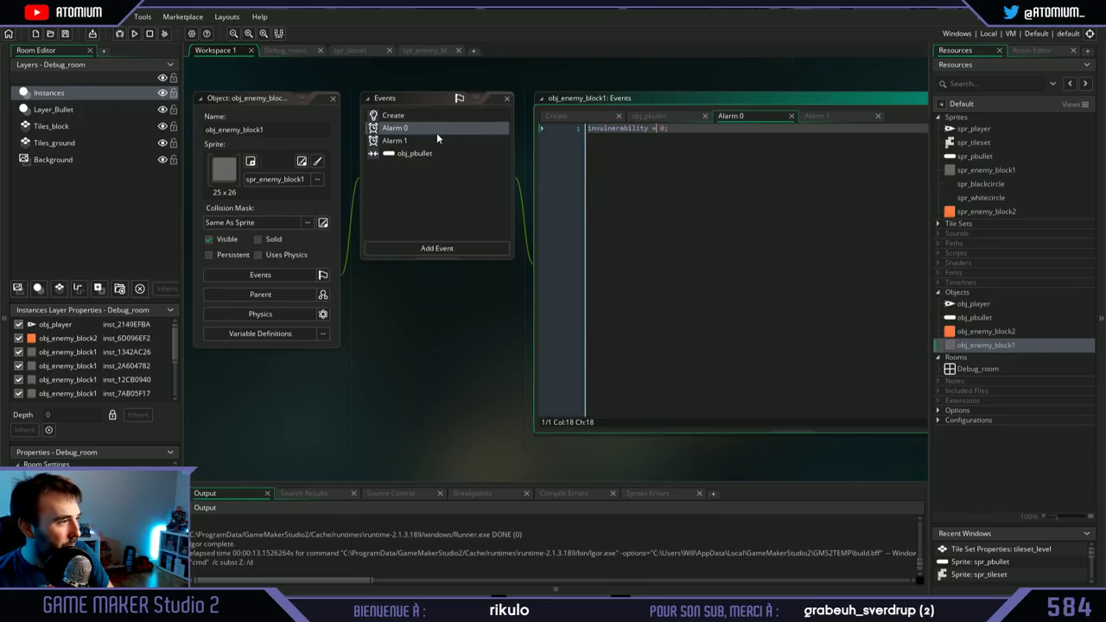
pyautogui.click(427, 153)
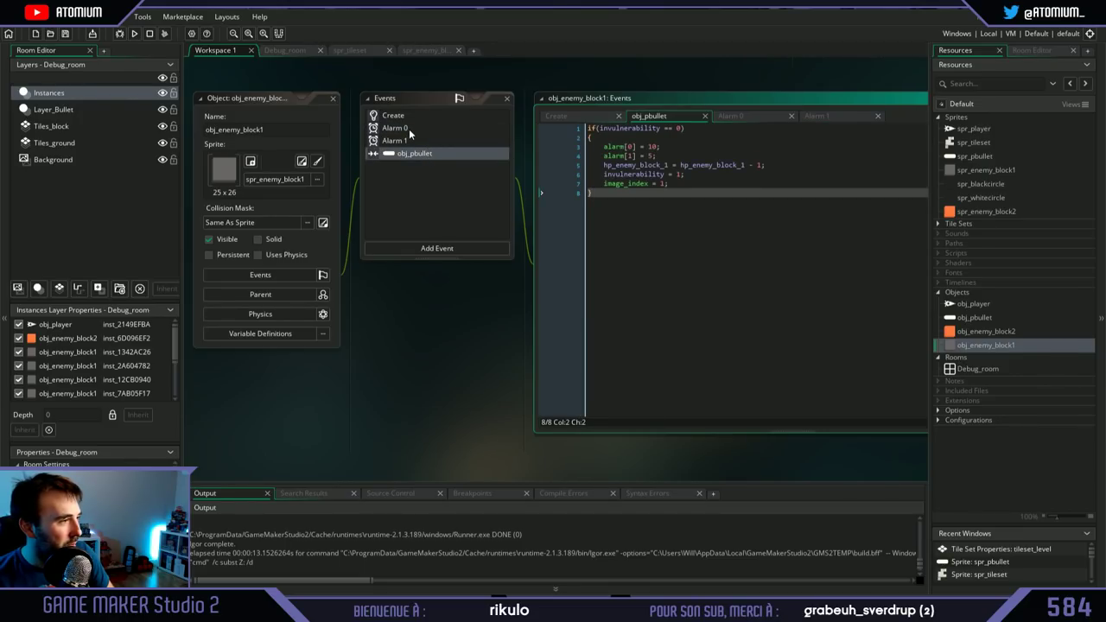
pyautogui.click(409, 128)
pyautogui.click(414, 115)
pyautogui.click(395, 140)
pyautogui.click(410, 154)
pyautogui.click(411, 155)
# Step: Add an empty with (obj_pbullet) block in braces below the invulnerability condition in obj_enemy_block1's obj_pbullet collision event
pyautogui.click(682, 185)
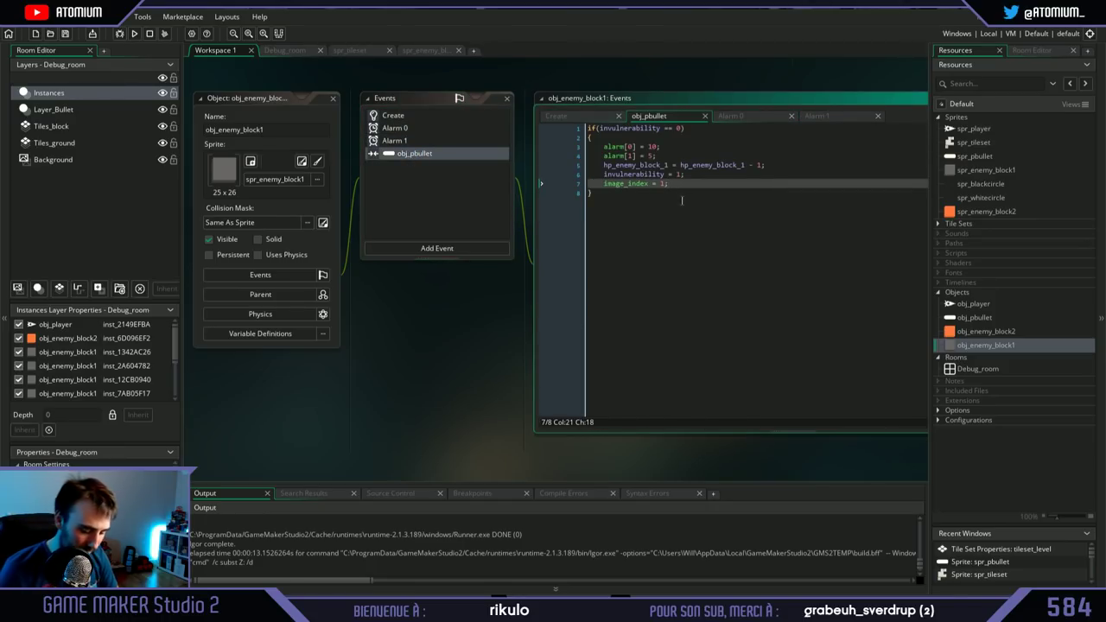
pyautogui.click(677, 192)
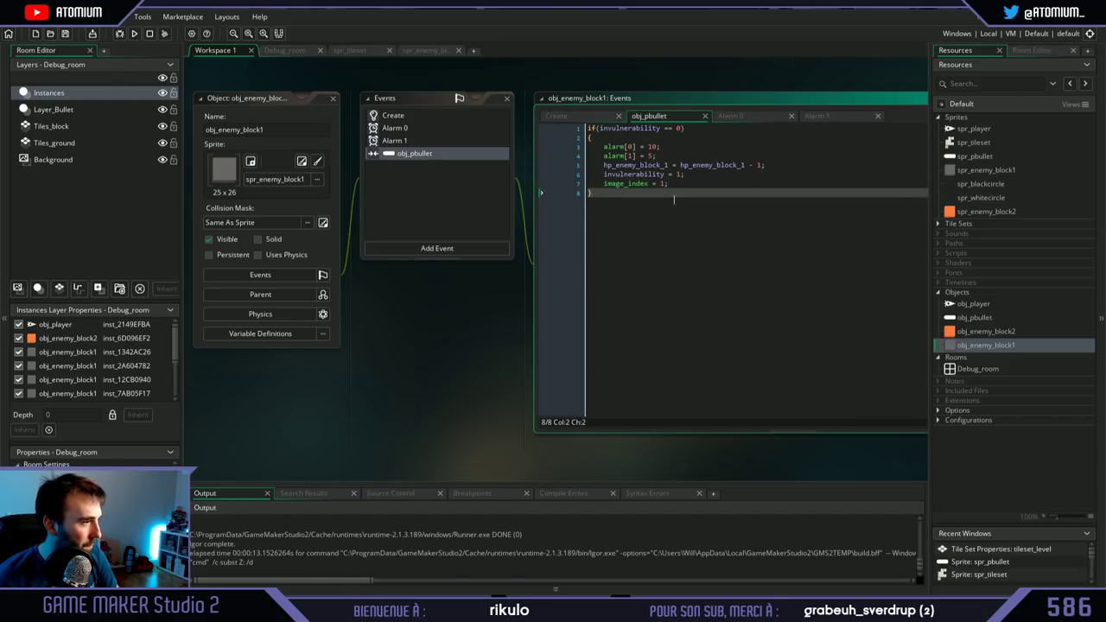
pyautogui.press('Return')
pyautogui.press('Return')
pyautogui.write('wi')
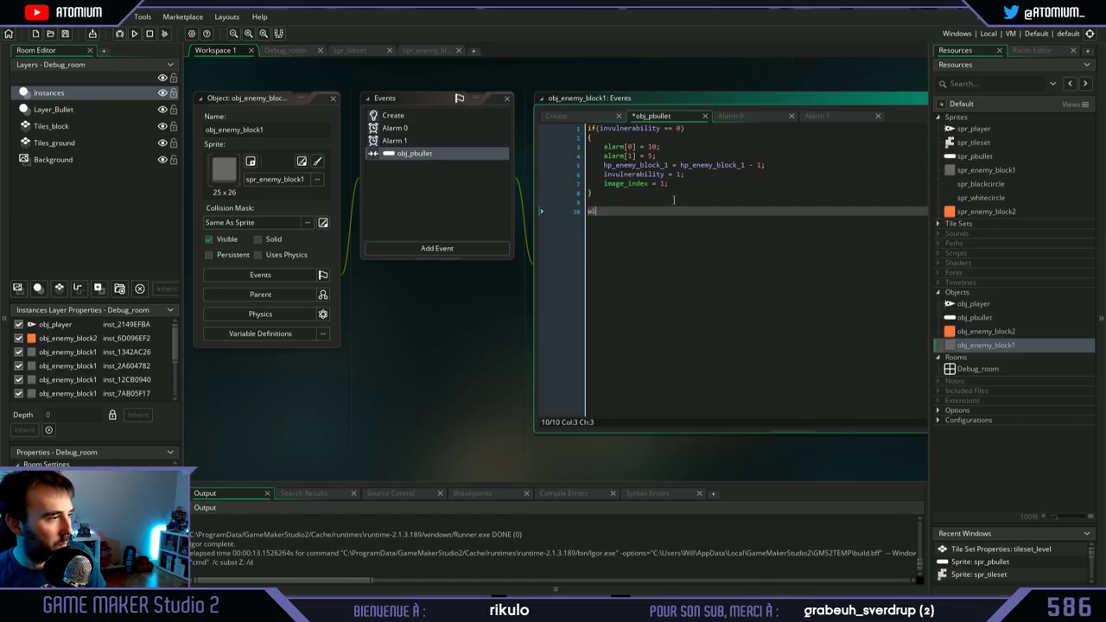
pyautogui.write('th (')
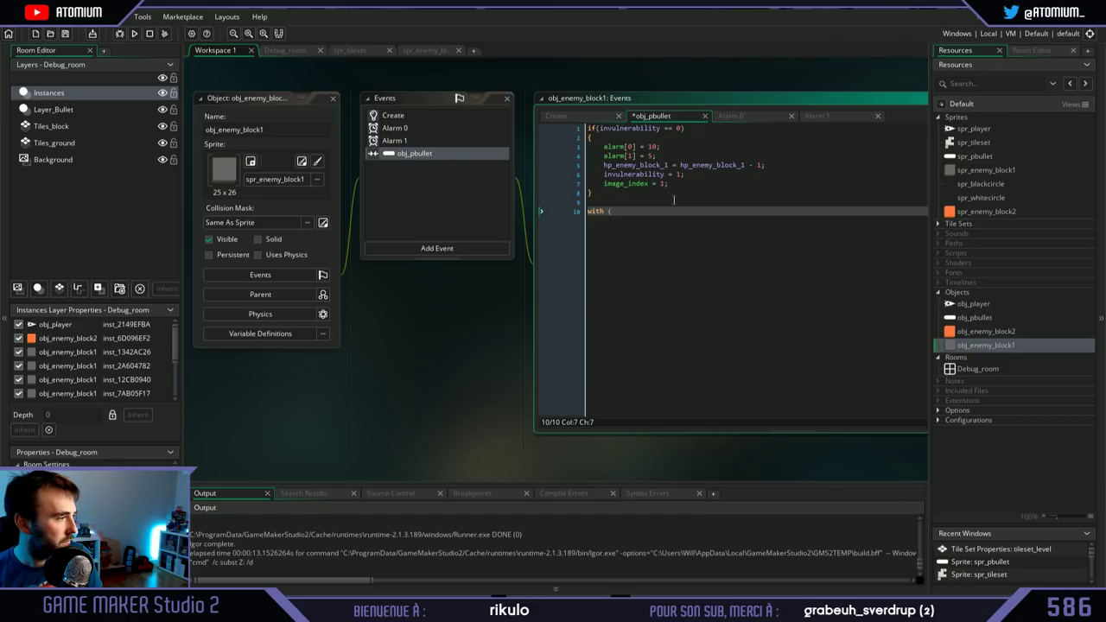
pyautogui.write('obj_p')
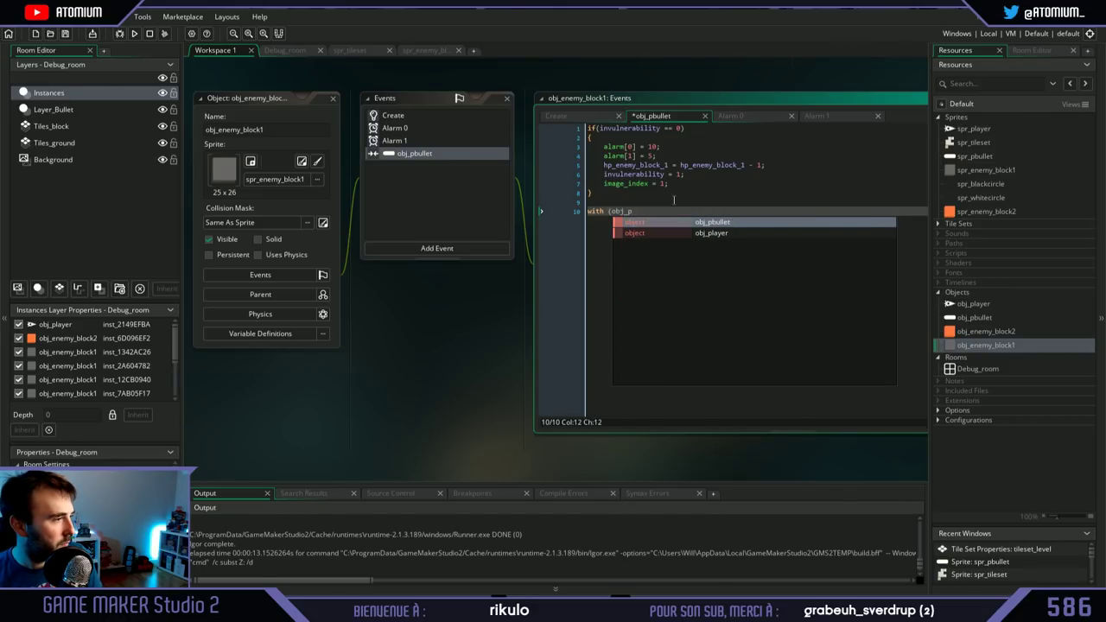
pyautogui.press('Return')
pyautogui.write(')')
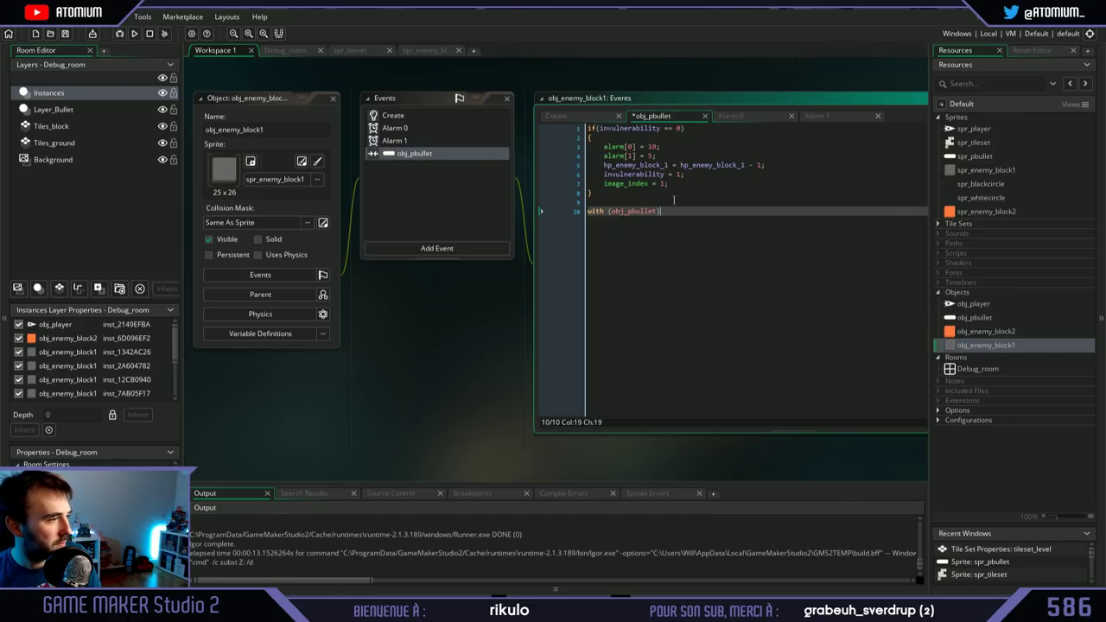
pyautogui.press('Return')
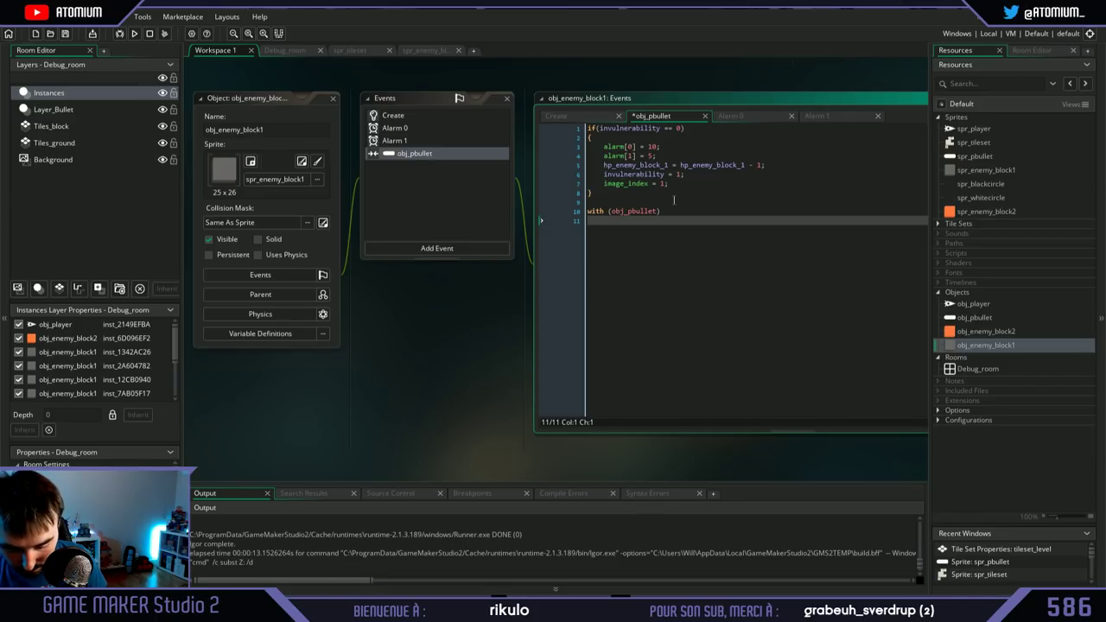
pyautogui.press('Return')
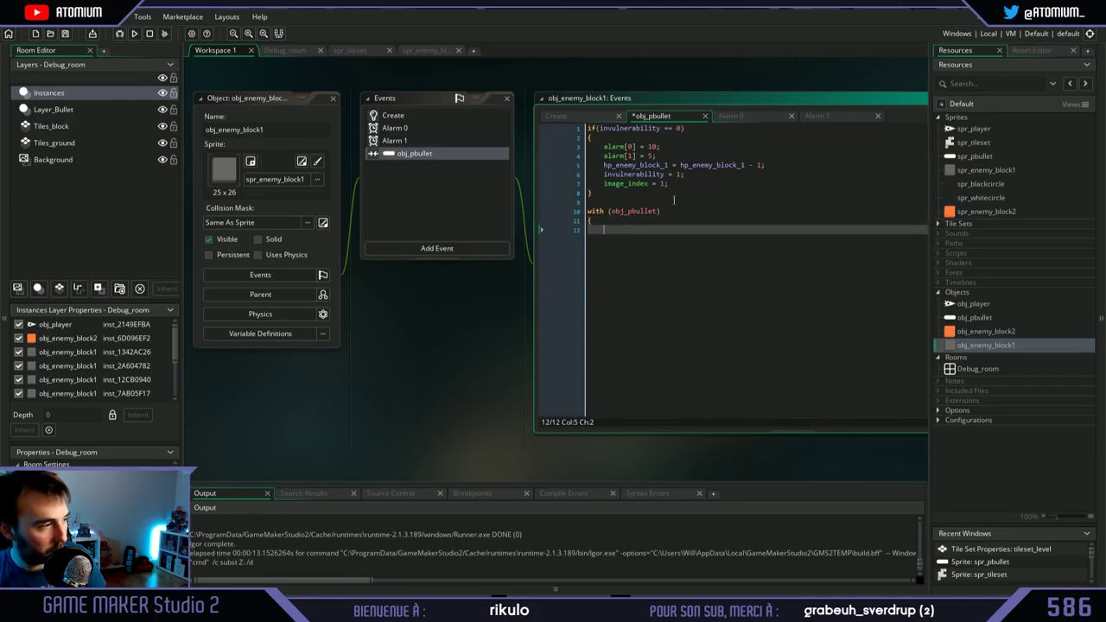
pyautogui.press('Return')
pyautogui.press('Up')
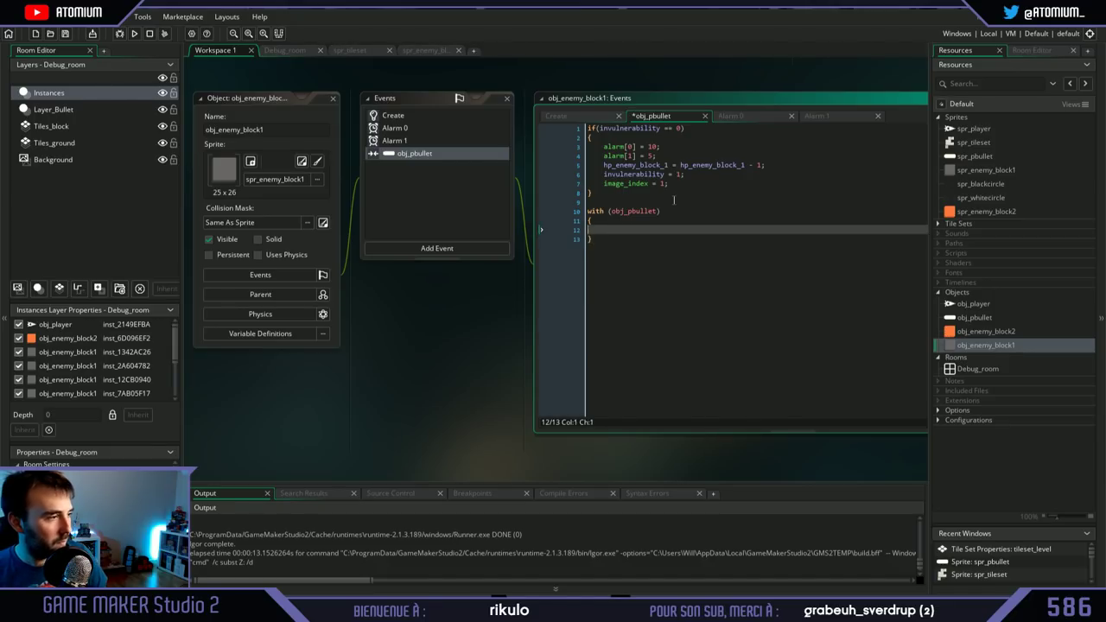
# Step: Write instance_destroy(); inside the with (obj_pbullet) block and save the project
pyautogui.write('i')
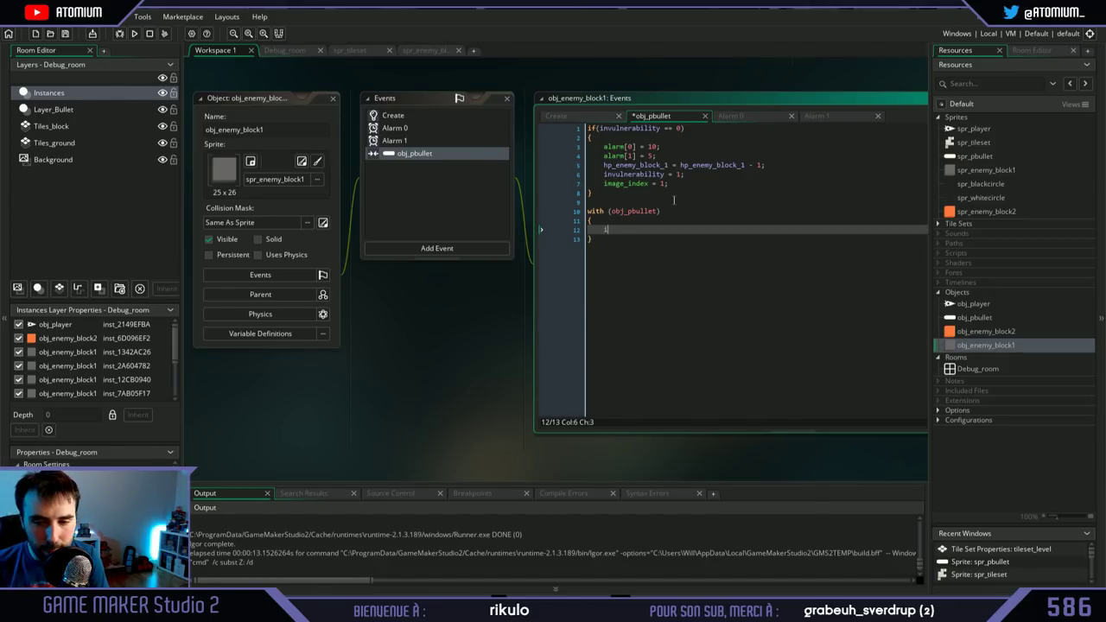
pyautogui.write('n')
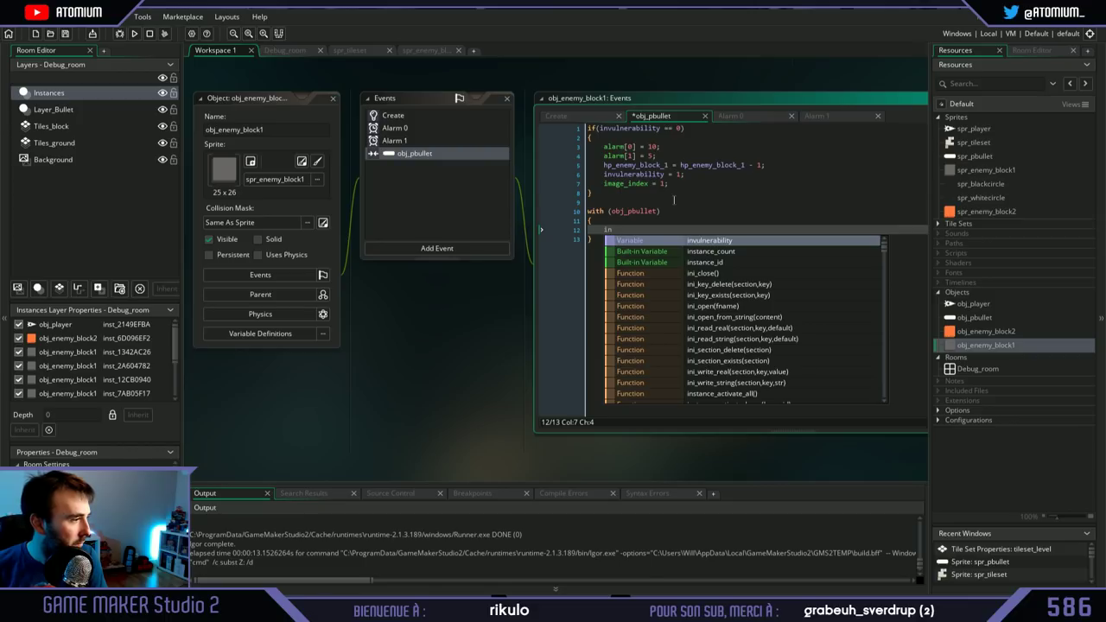
pyautogui.write('stance')
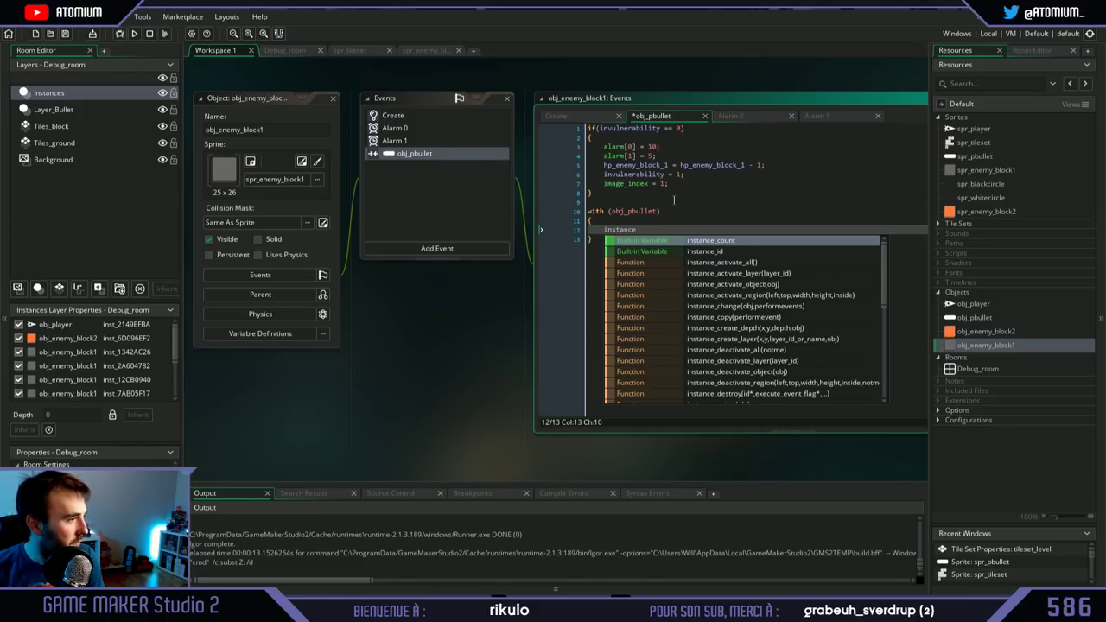
pyautogui.write('e_destr')
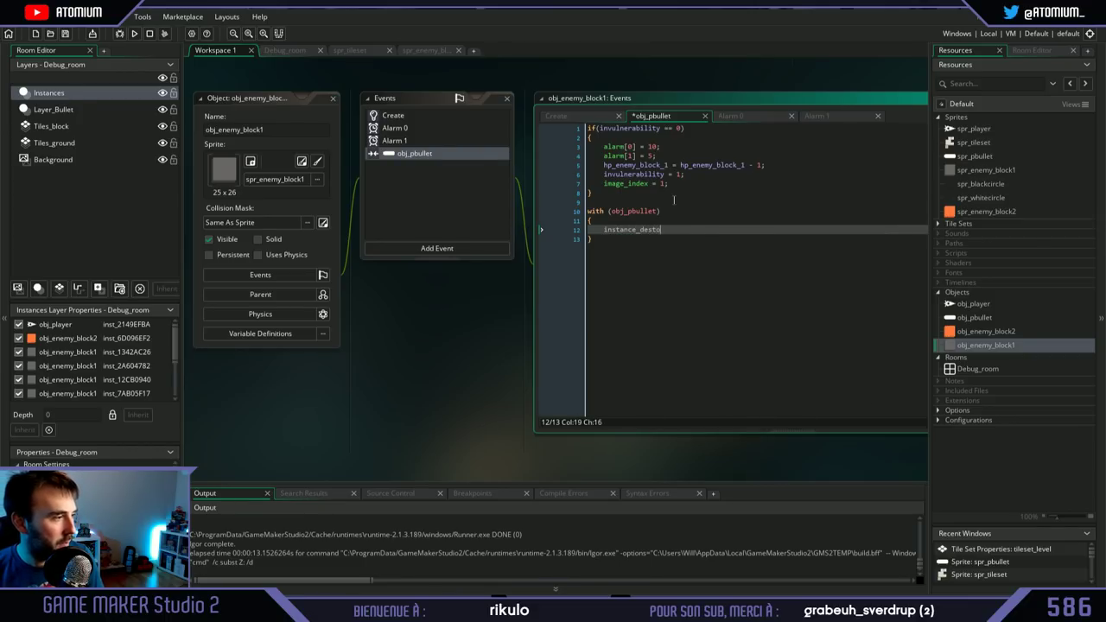
pyautogui.press('BackSpace')
pyautogui.press('BackSpace')
pyautogui.write('roy')
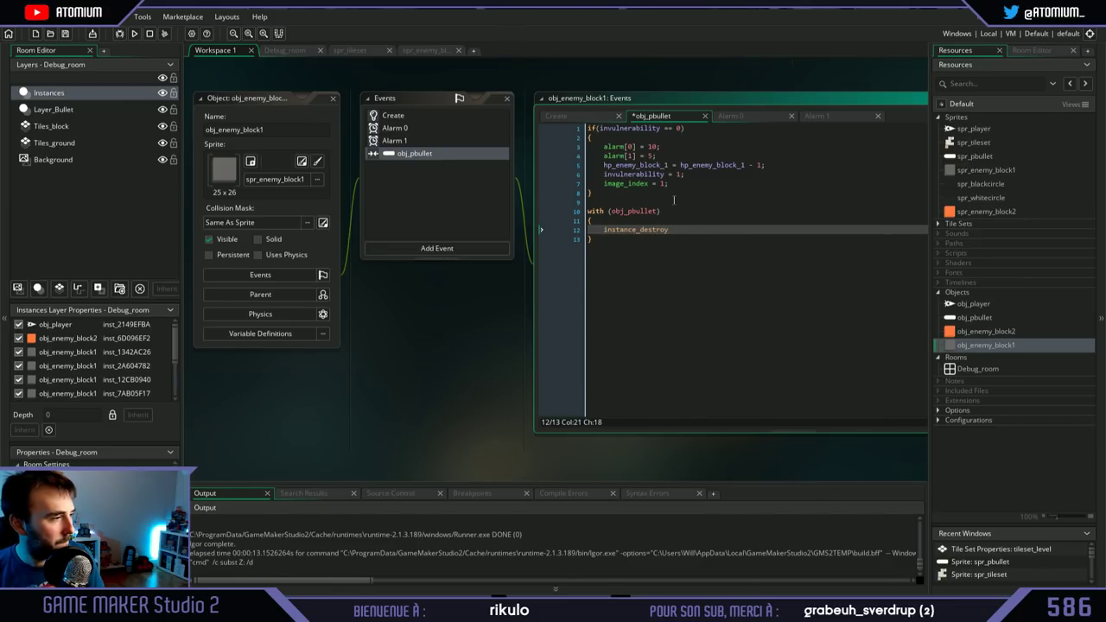
pyautogui.write('y')
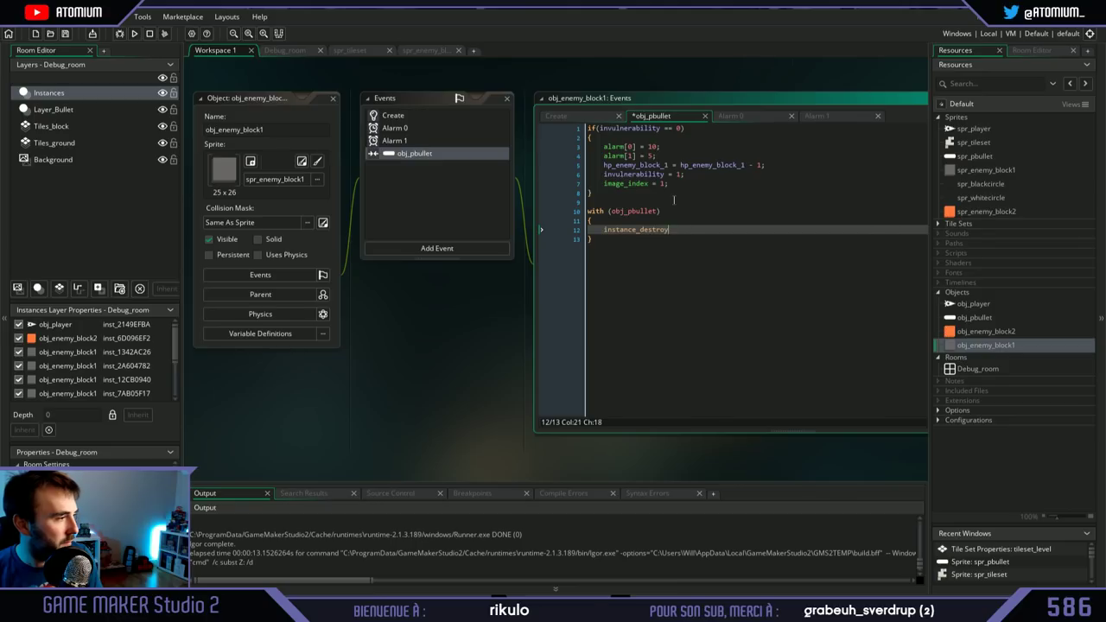
pyautogui.write('();')
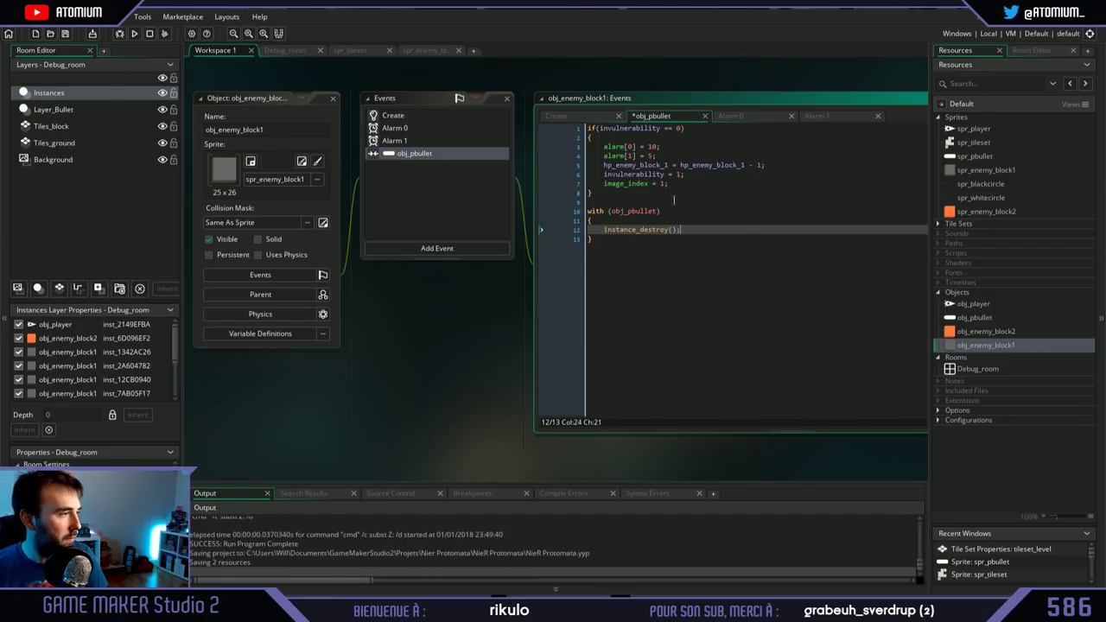
pyautogui.hotkey('ctrl', 's')
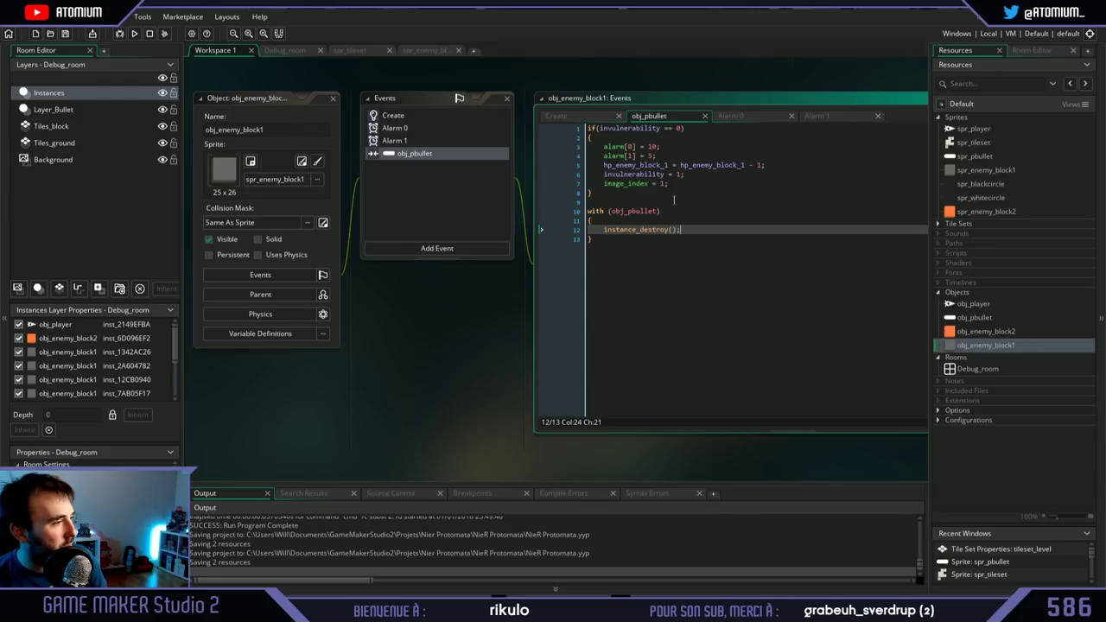
pyautogui.press('Down')
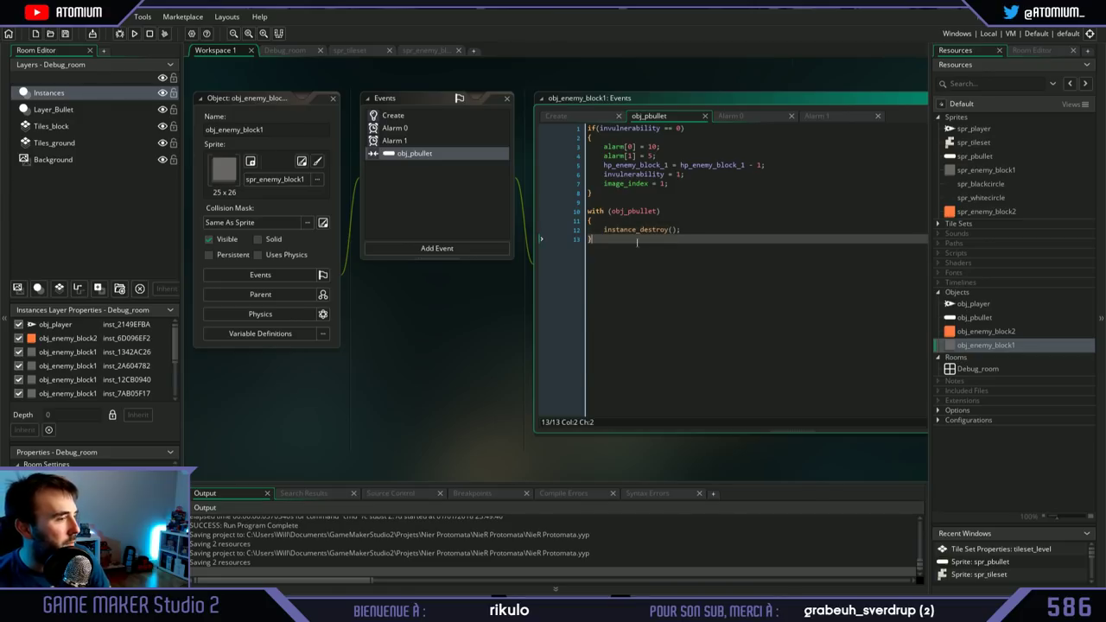
# Step: Add a Step event to obj_enemy_block1
pyautogui.click(393, 115)
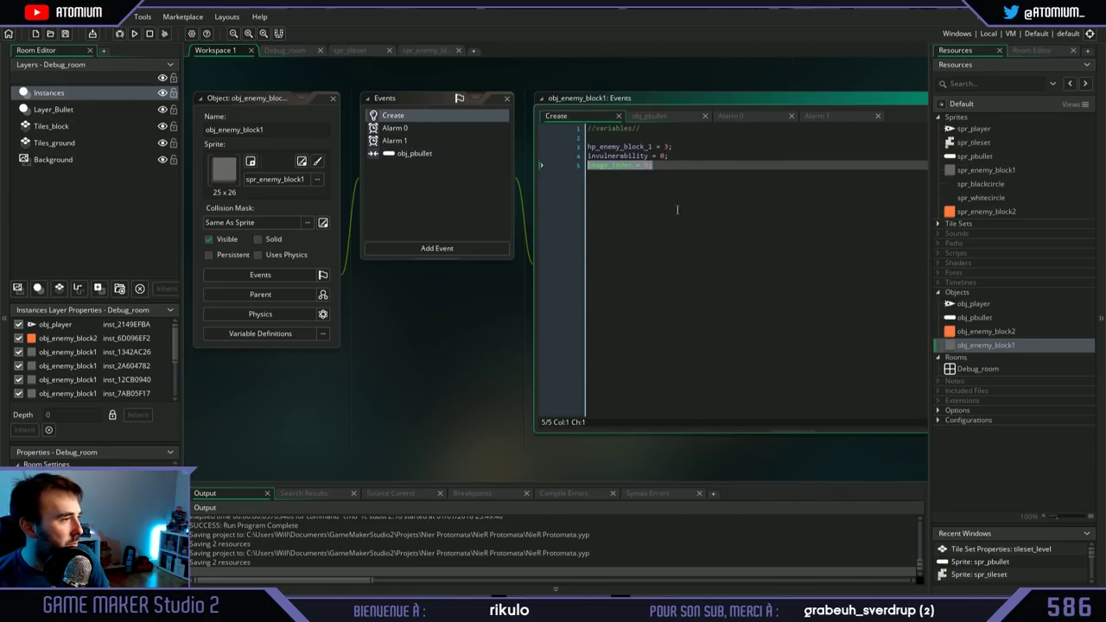
pyautogui.click(453, 247)
pyautogui.moveTo(483, 292)
pyautogui.click(529, 292)
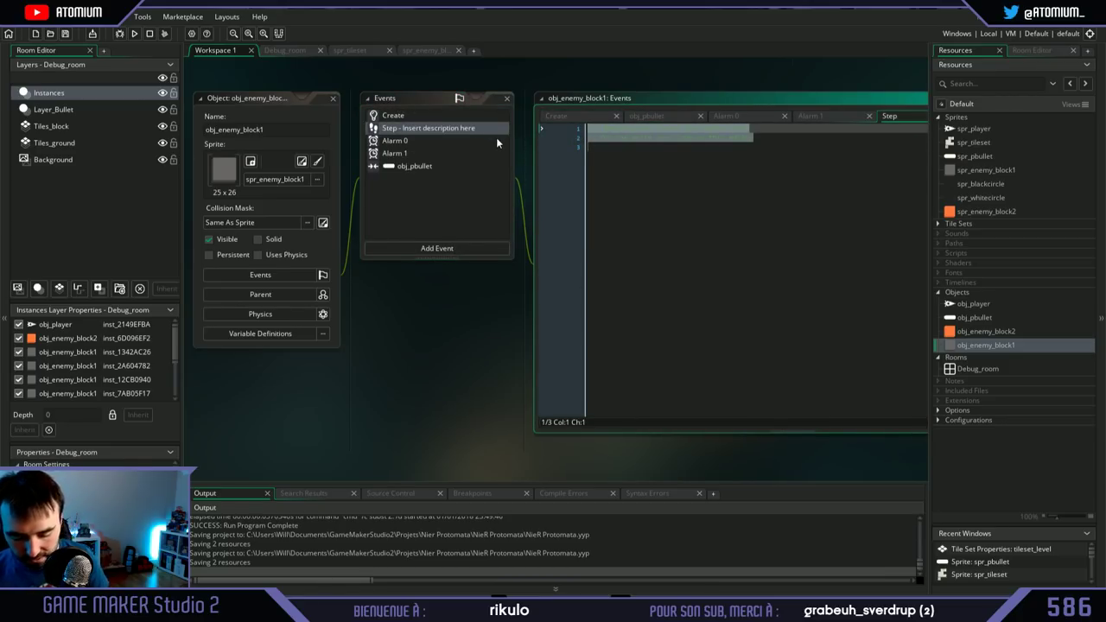
# Step: Write the condition if (hp_enemy_block_1 = 0) in the Step event, taking the variable name from the Create event
pyautogui.write('if (')
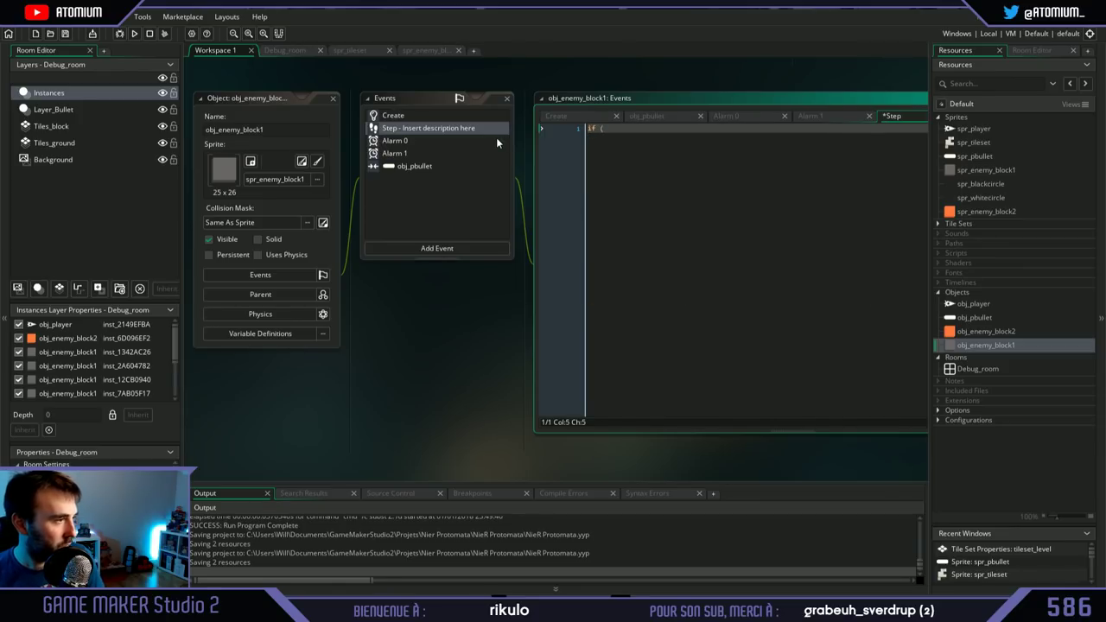
pyautogui.click(441, 114)
pyautogui.click(656, 147)
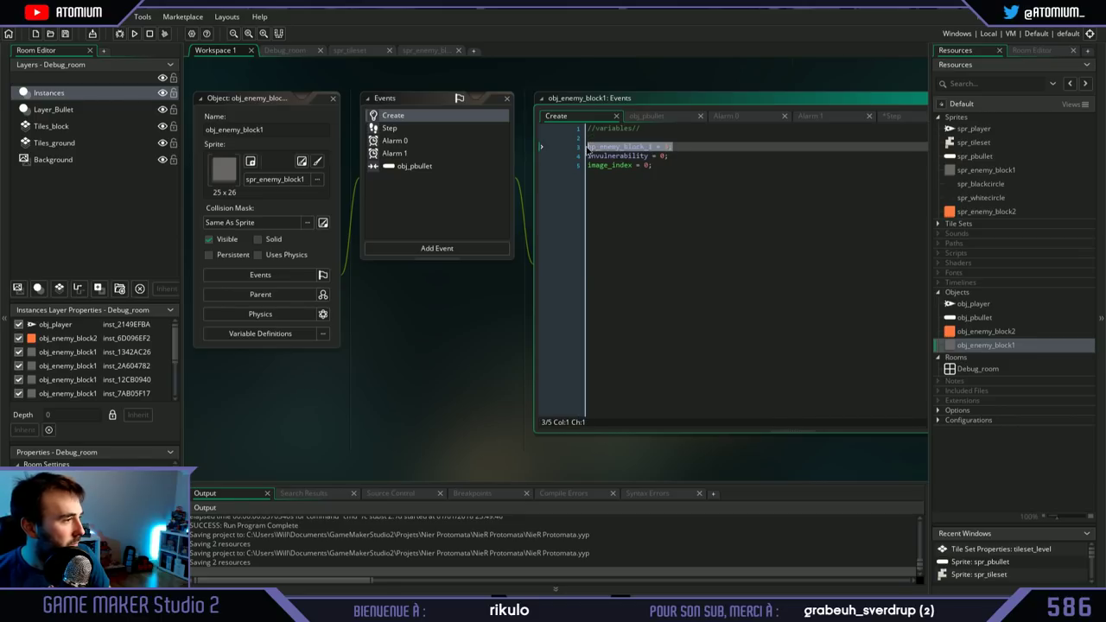
pyautogui.click(391, 128)
pyautogui.write('hp_enemy_block_1 = 1)')
pyautogui.press('BackSpace')
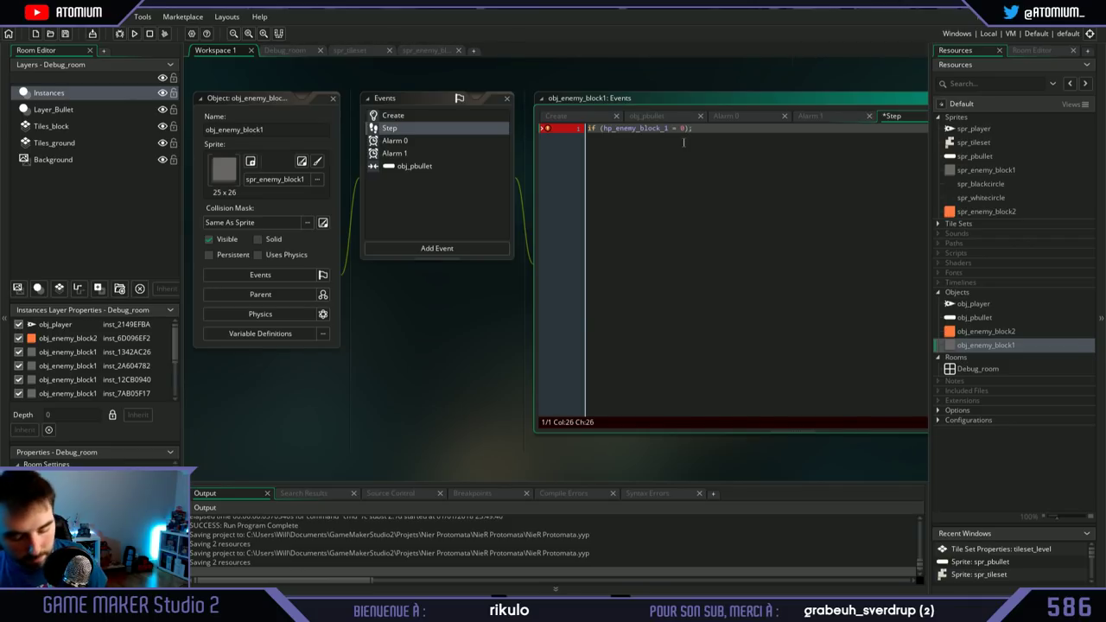
# Step: Add a braced body containing instance_destroy(); under the hp_enemy_block_1 condition in the Step event
pyautogui.press('Return')
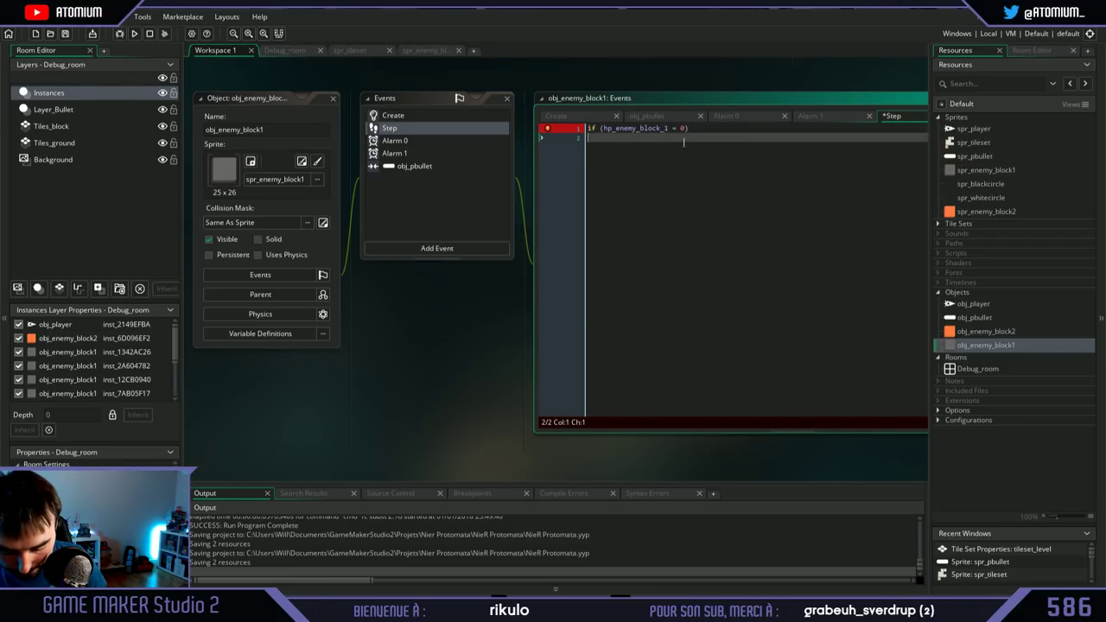
pyautogui.write('{')
pyautogui.press('Return')
pyautogui.press('Return')
pyautogui.click(683, 143)
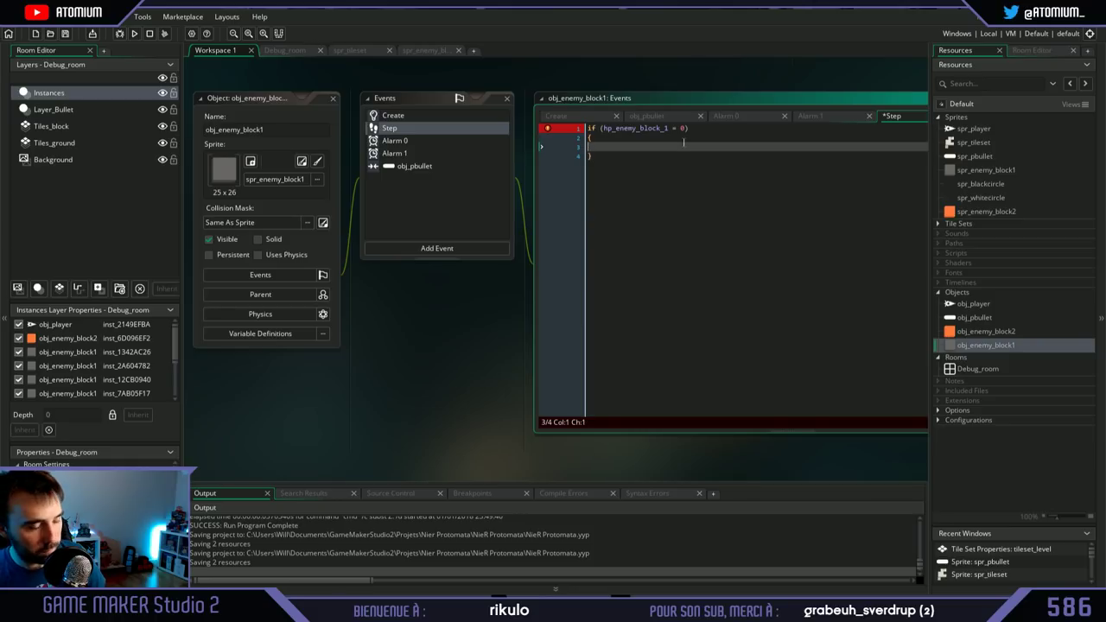
pyautogui.write('insta')
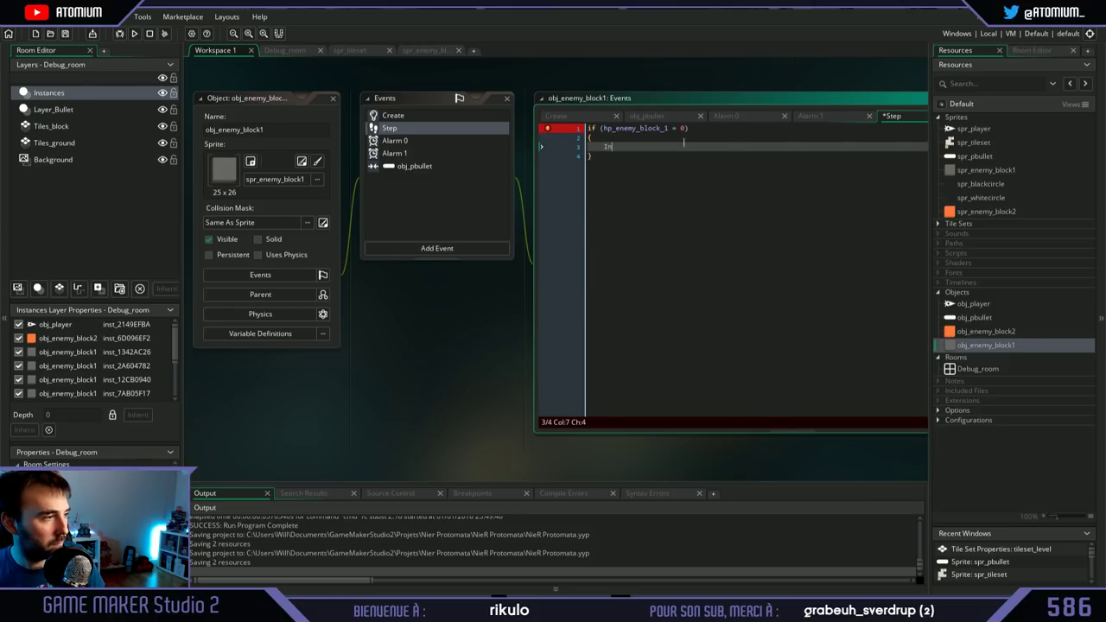
pyautogui.write('nce_destro')
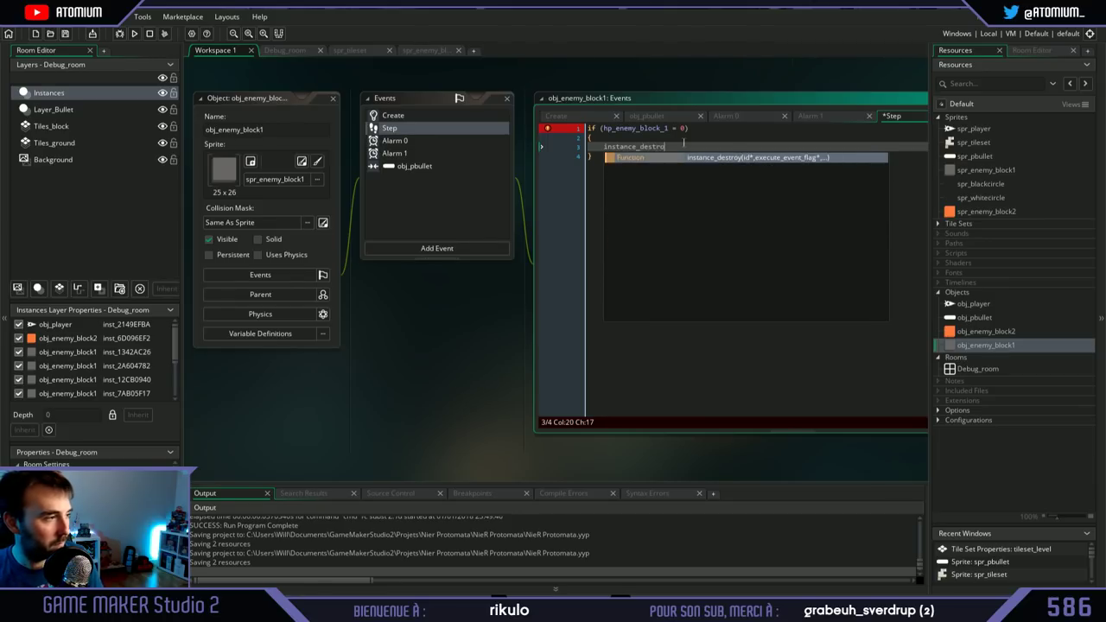
pyautogui.write('y(')
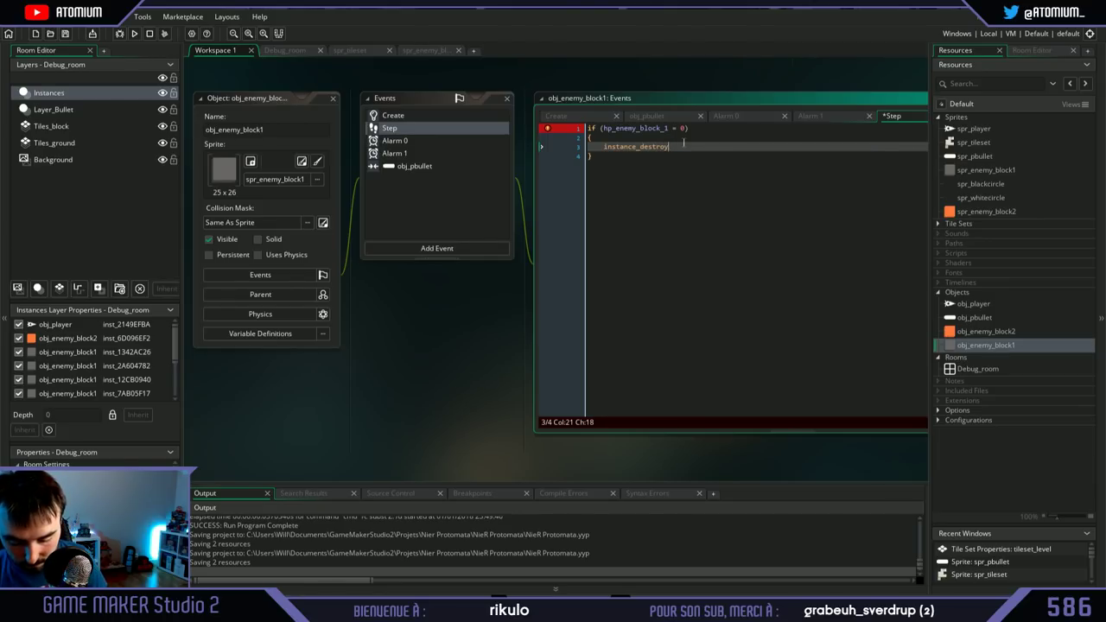
pyautogui.write('()')
pyautogui.hotkey('ctrl', 's')
pyautogui.write(';')
pyautogui.click(661, 146)
pyautogui.press('BackSpace')
pyautogui.click(691, 148)
pyautogui.press('Tab')
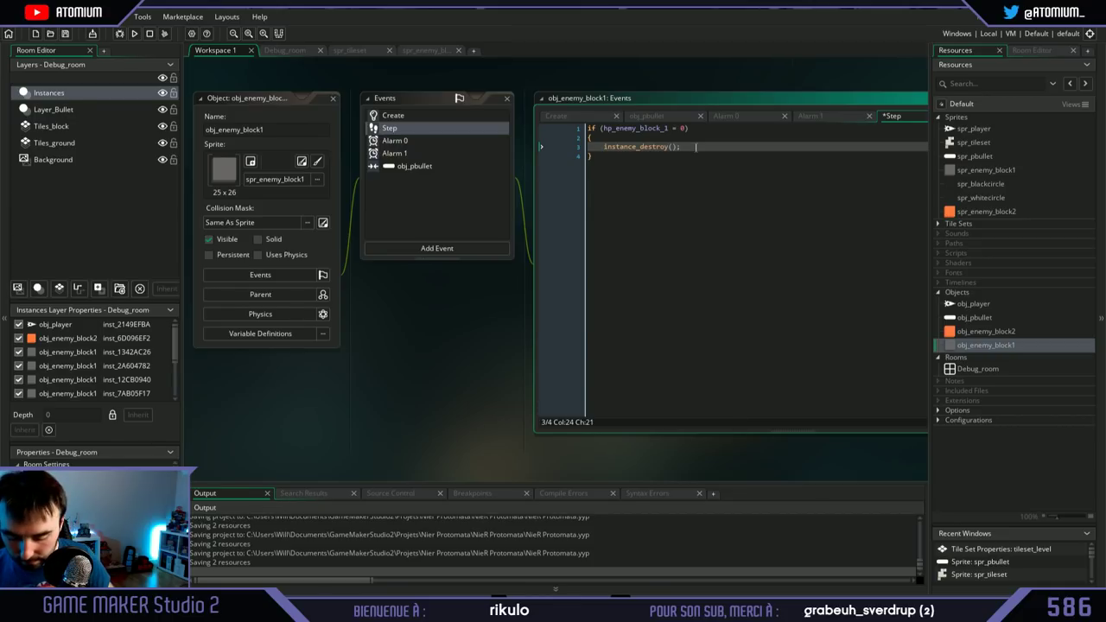
# Step: Run the game, shoot at all the grey blocks to test bullet removal and block destruction, and close it
pyautogui.click(133, 33)
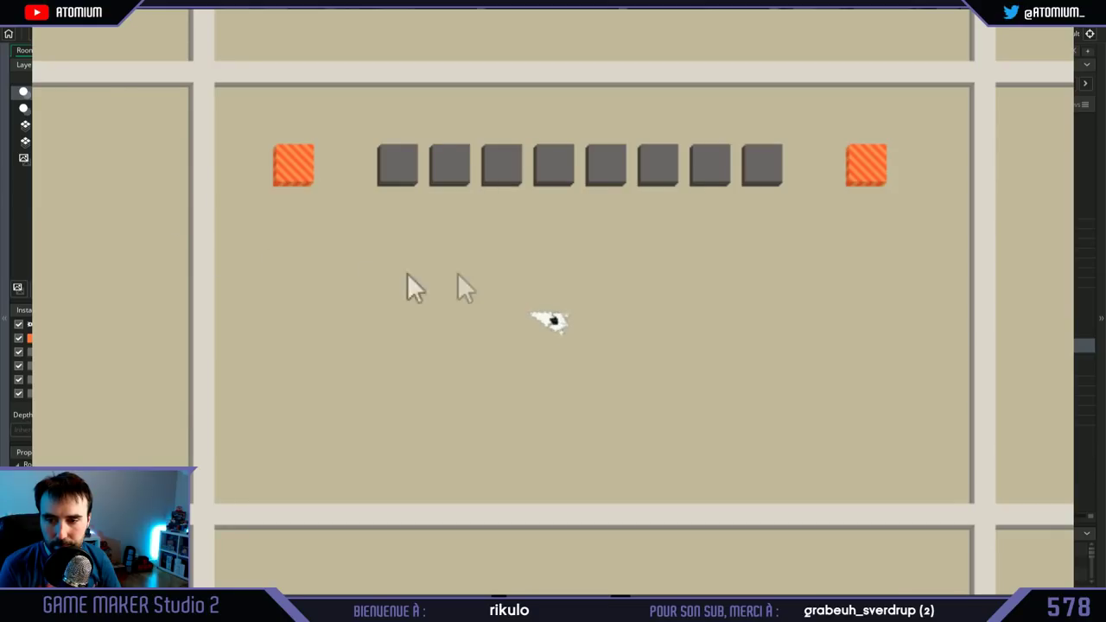
pyautogui.click(576, 219)
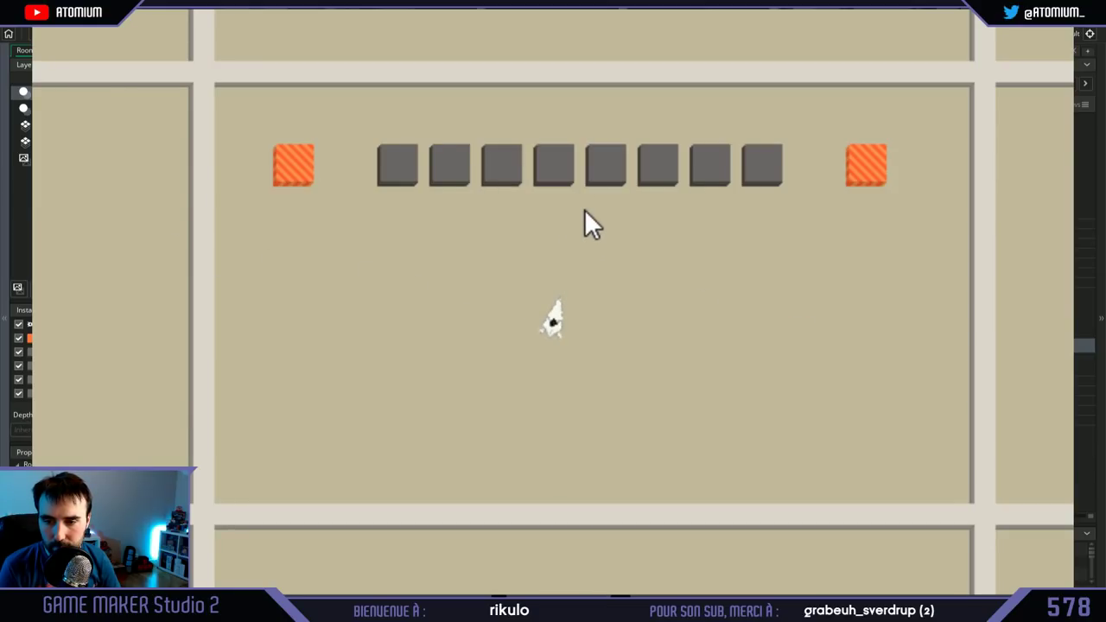
pyautogui.click(588, 205)
pyautogui.click(593, 198)
pyautogui.click(552, 195)
pyautogui.click(509, 195)
pyautogui.click(489, 195)
pyautogui.click(431, 189)
pyautogui.press('s')
pyautogui.press('d')
pyautogui.click(674, 166)
pyautogui.click(719, 174)
pyautogui.click(729, 182)
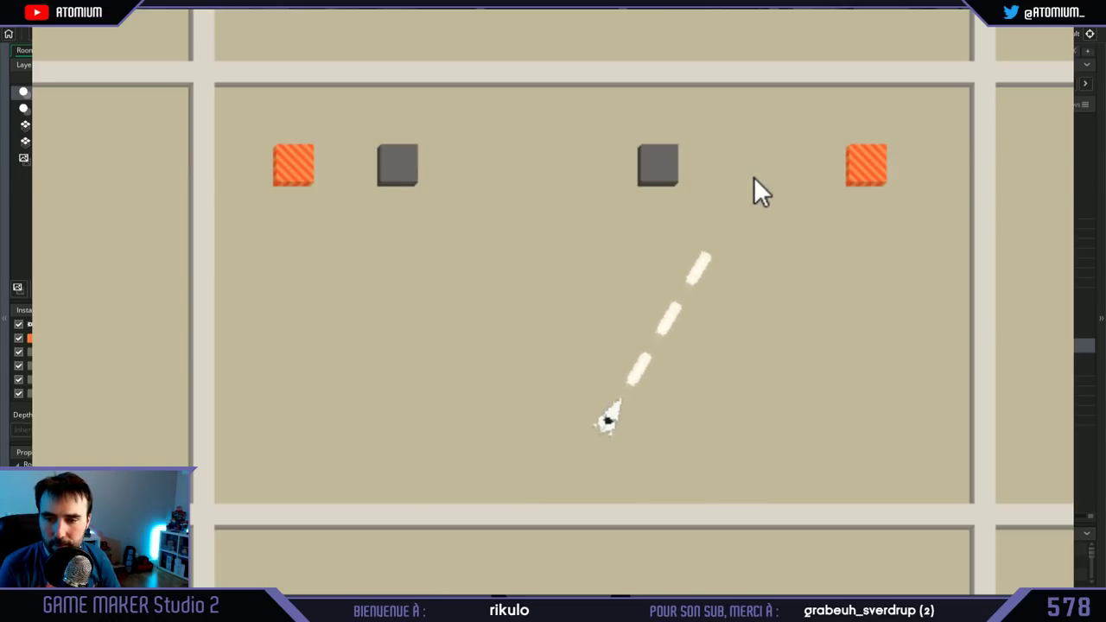
pyautogui.click(753, 182)
pyautogui.click(656, 165)
pyautogui.click(670, 166)
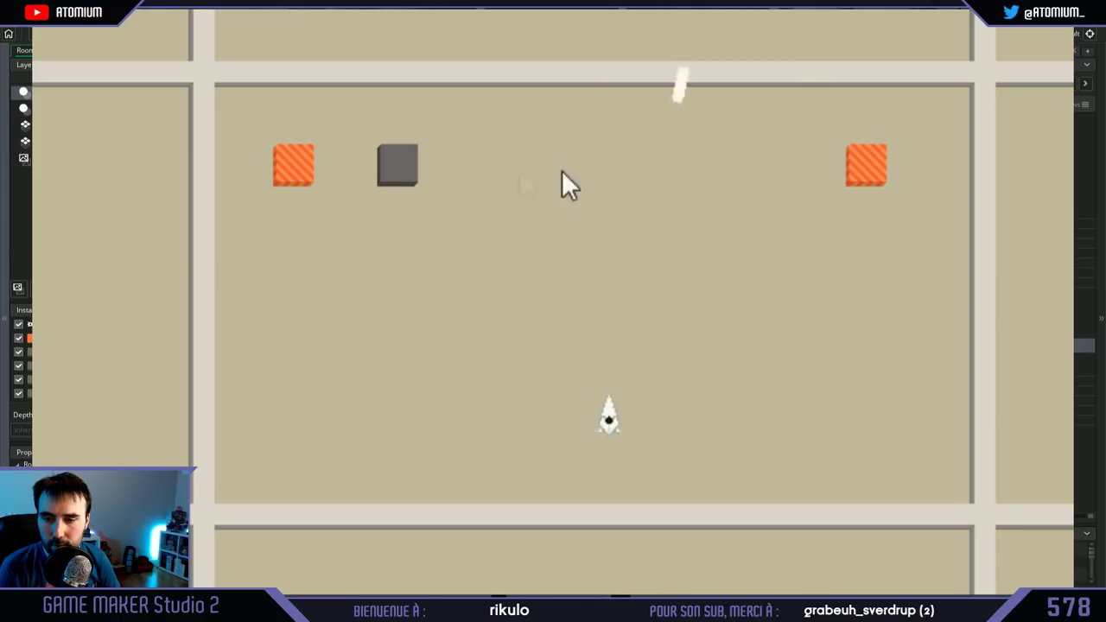
pyautogui.click(414, 177)
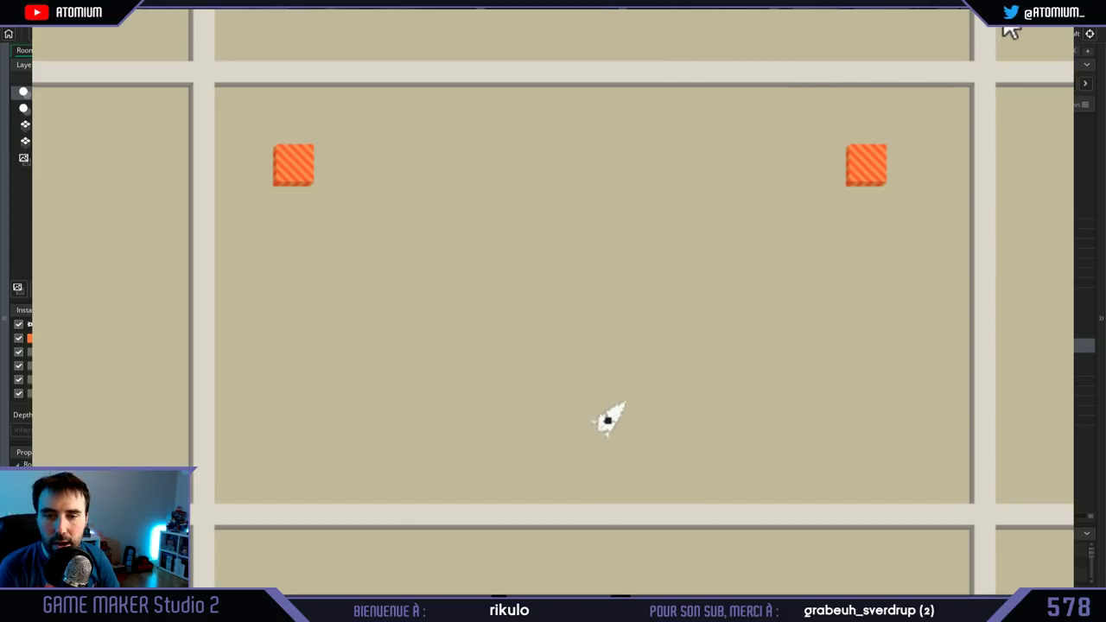
pyautogui.hotkey('alt', 'F4')
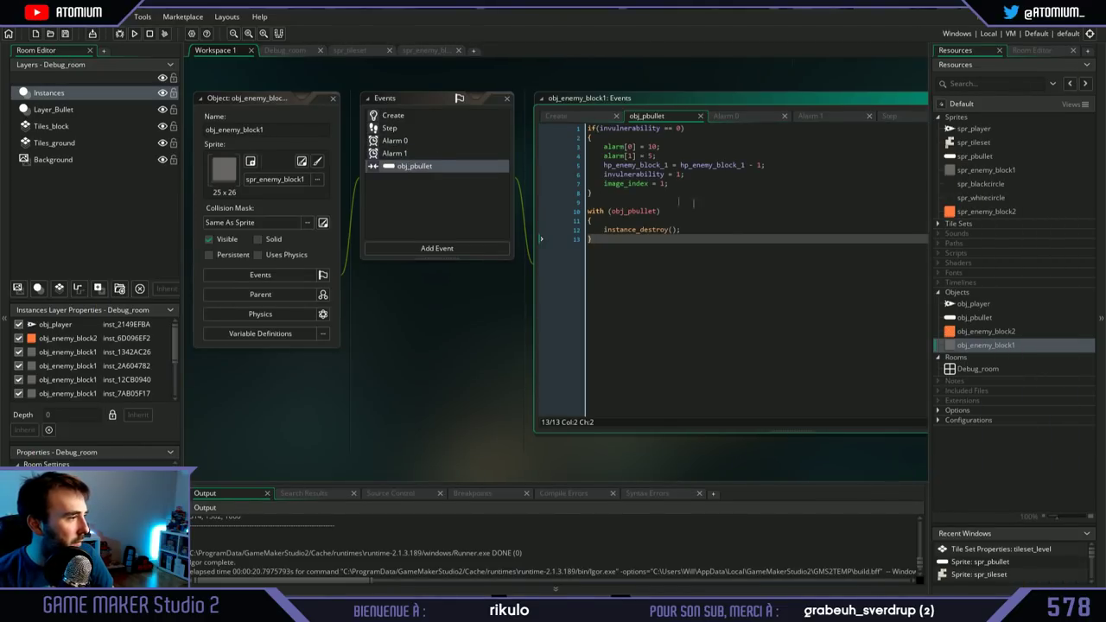
# Step: Replace obj_pbullet with other as the with statement's target in obj_enemy_block1's bullet collision event, and save the project
pyautogui.press('Up')
pyautogui.press('Up')
pyautogui.doubleClick(631, 211)
pyautogui.write('other')
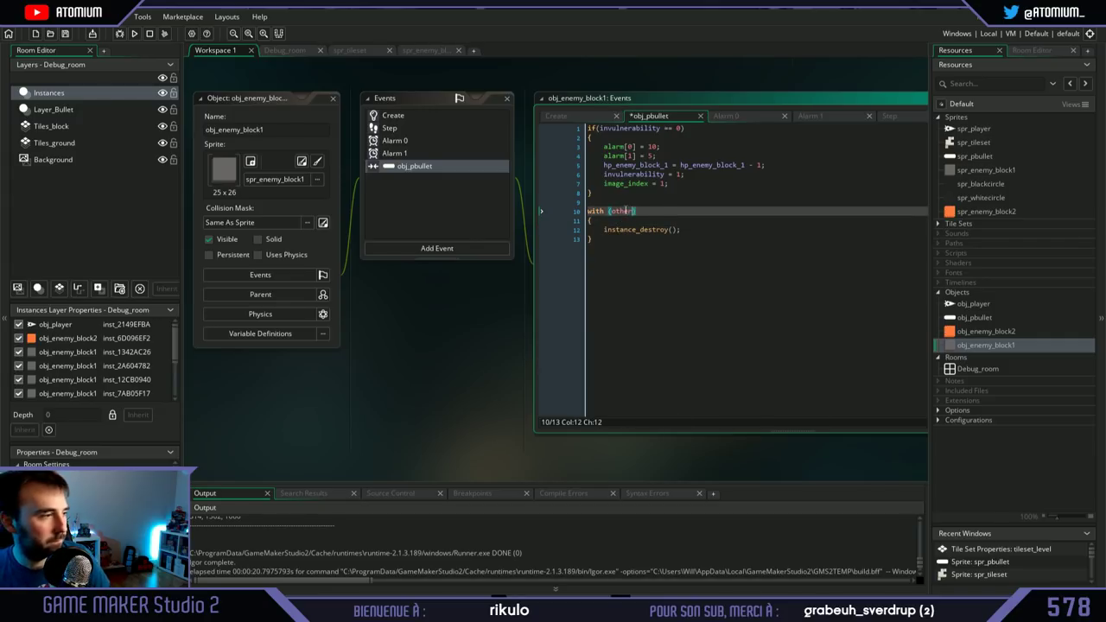
pyautogui.hotkey('ctrl', 's')
pyautogui.click(646, 217)
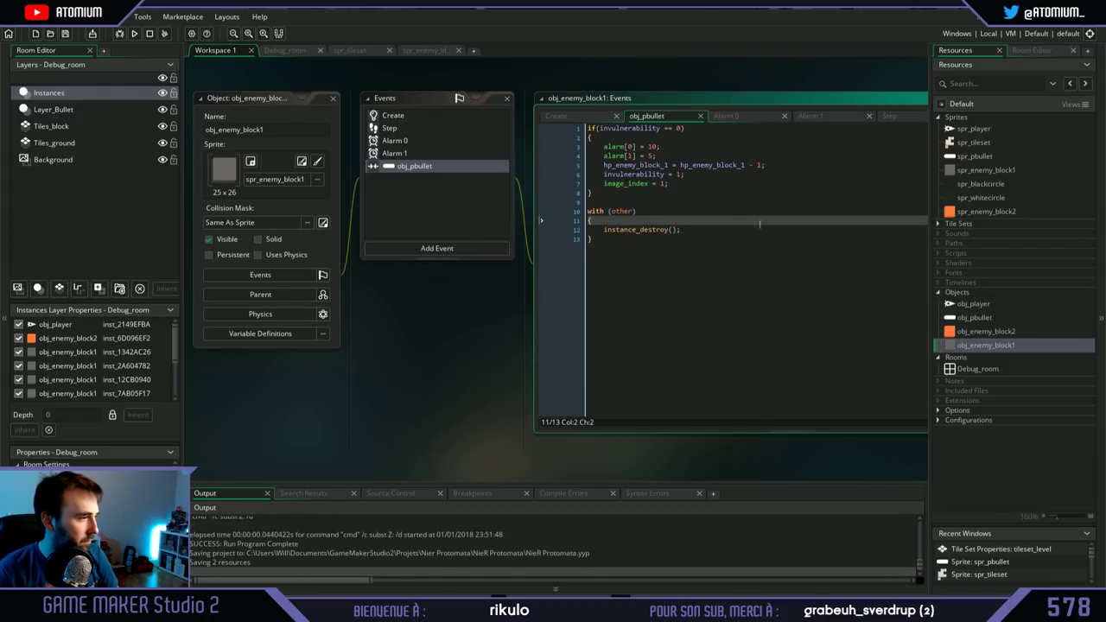
# Step: Run the game, shoot all the grey blocks to test the changed bullet removal code, and close it
pyautogui.click(134, 32)
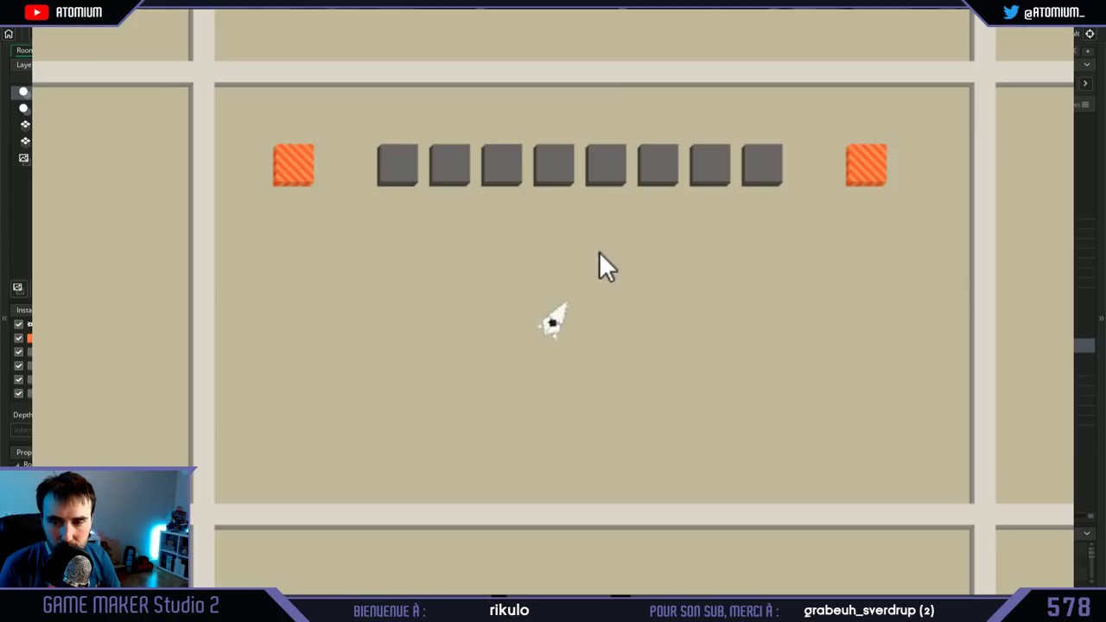
pyautogui.moveTo(599, 252)
pyautogui.mouseDown()
pyautogui.moveTo(597, 162)
pyautogui.moveTo(775, 162)
pyautogui.moveTo(696, 149)
pyautogui.moveTo(742, 159)
pyautogui.moveTo(434, 161)
pyautogui.mouseUp()
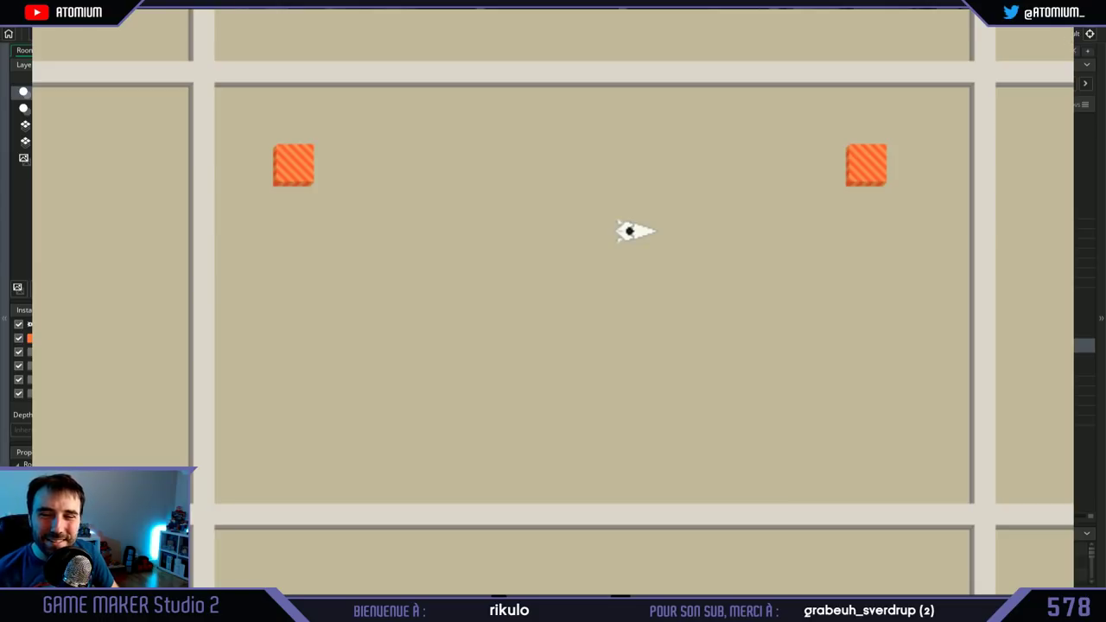
pyautogui.press('Escape')
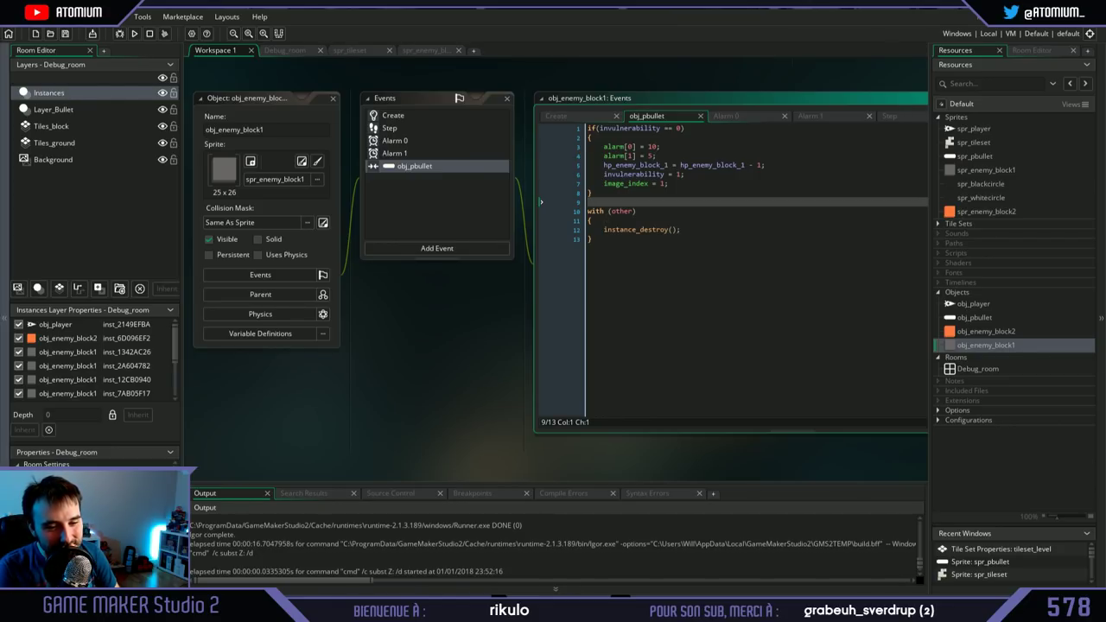
pyautogui.click(652, 266)
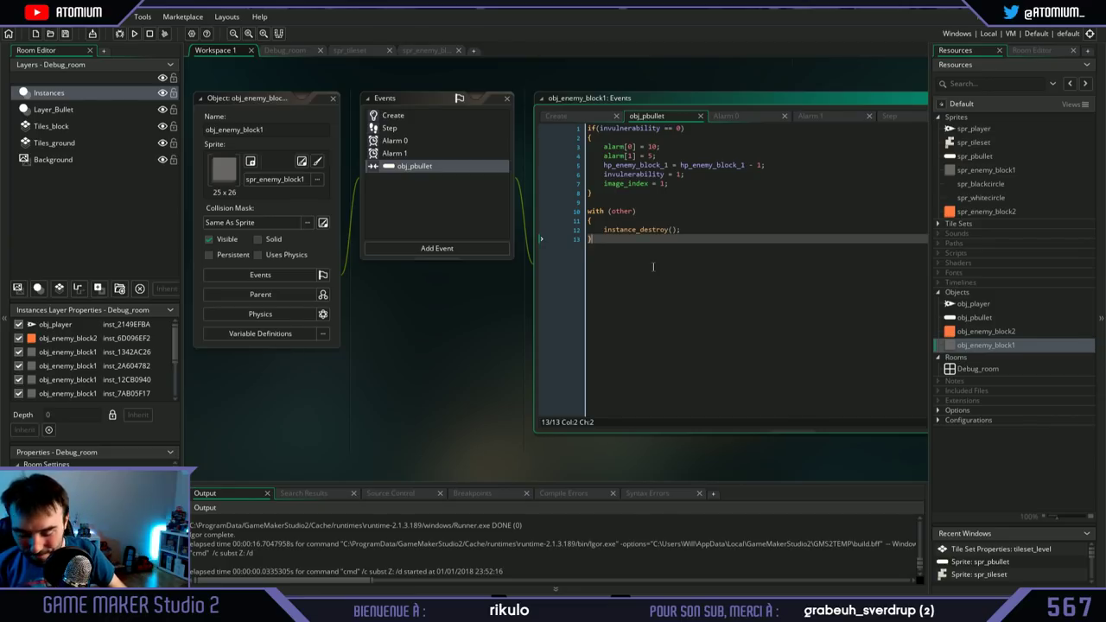
# Step: Save a backup copy of the project as Nier Protomata 01.01.2018 in the Backup folder and reopen the original NieR Protomata project
pyautogui.press('F5')
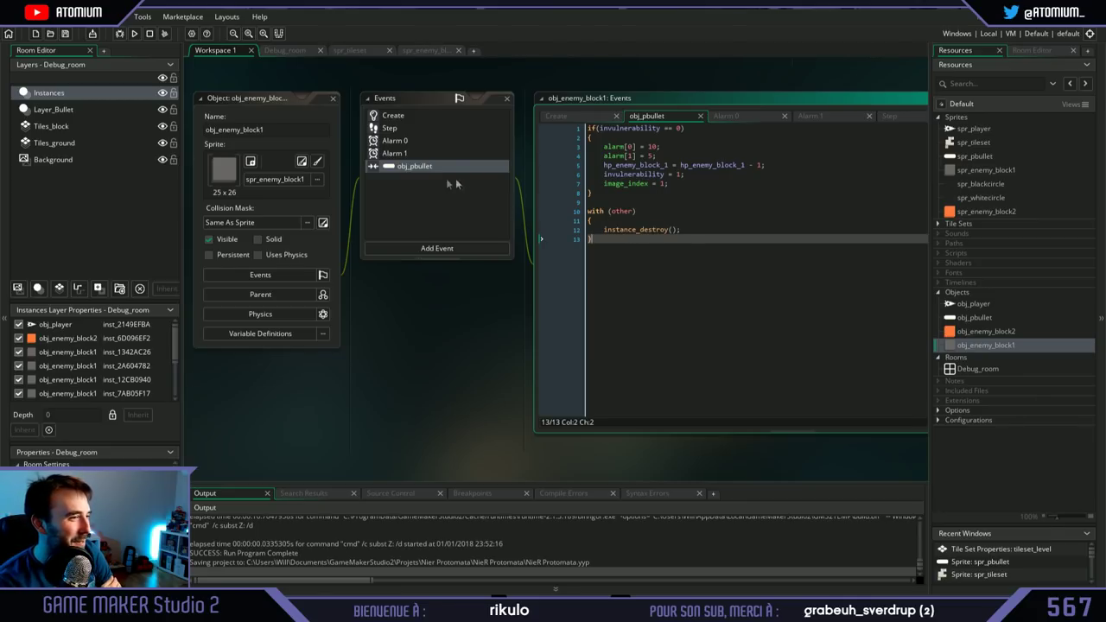
pyautogui.click(12, 16)
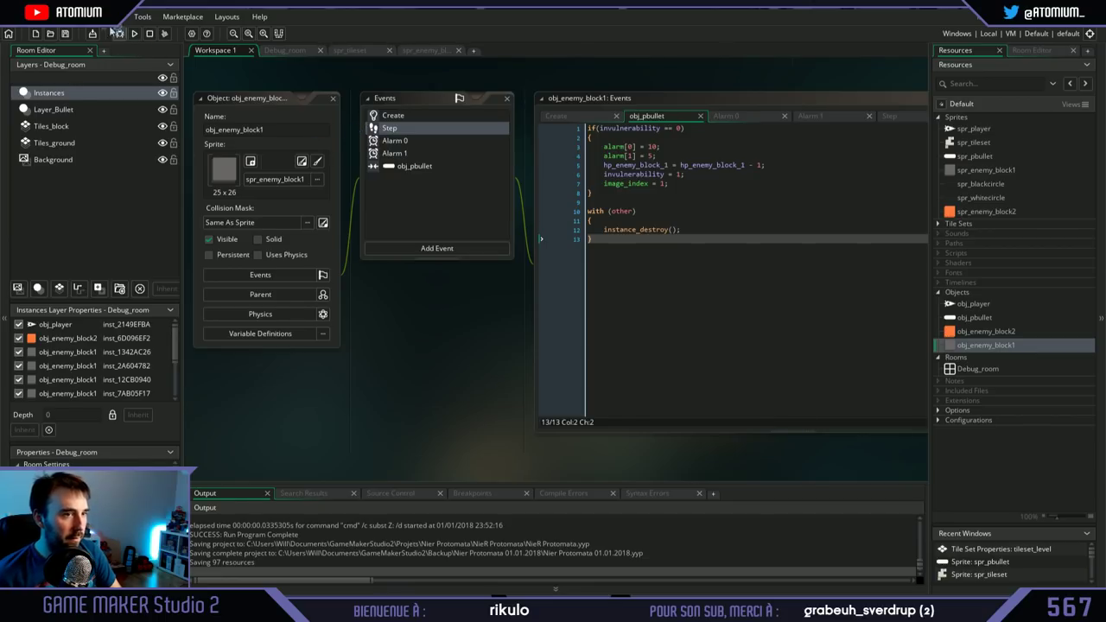
pyautogui.click(17, 16)
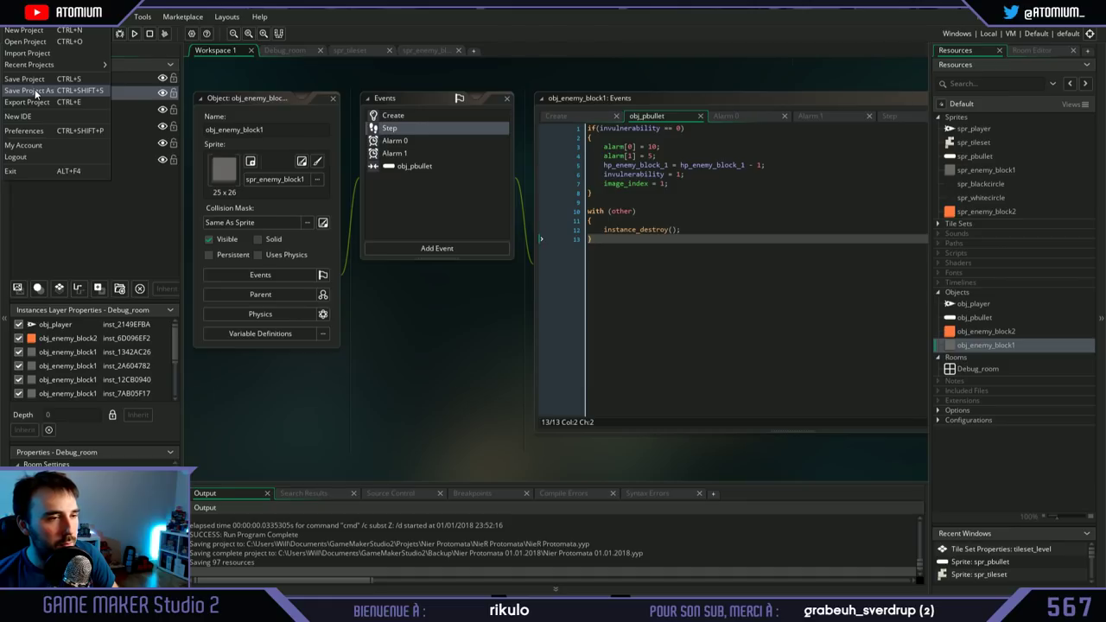
pyautogui.click(510, 306)
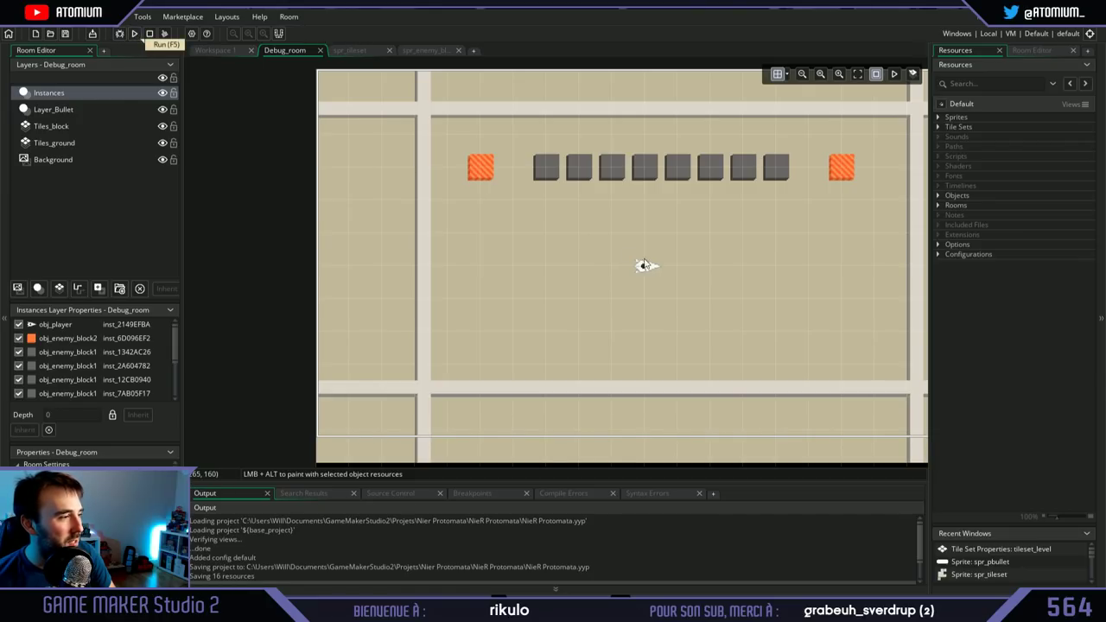
# Step: Open obj_player and add a Collision event with obj_enemy_block2
pyautogui.moveTo(564, 276)
pyautogui.mouseDown(button='middle')
pyautogui.moveTo(491, 237)
pyautogui.moveTo(545, 288)
pyautogui.moveTo(553, 268)
pyautogui.mouseUp(button='middle')
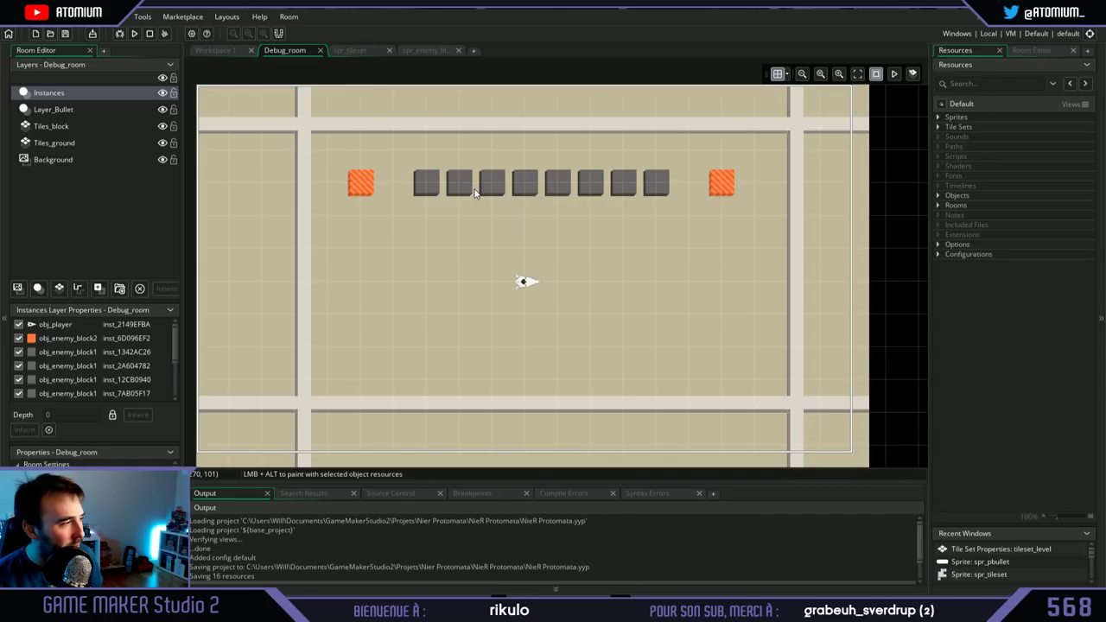
pyautogui.click(968, 206)
pyautogui.click(955, 246)
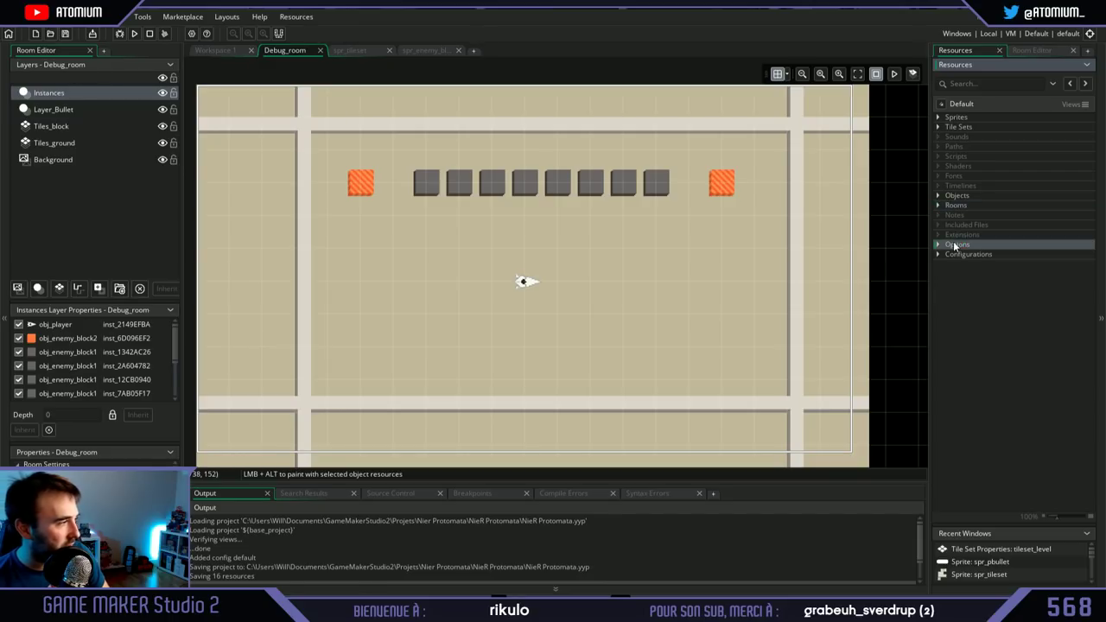
pyautogui.click(939, 196)
pyautogui.click(978, 209)
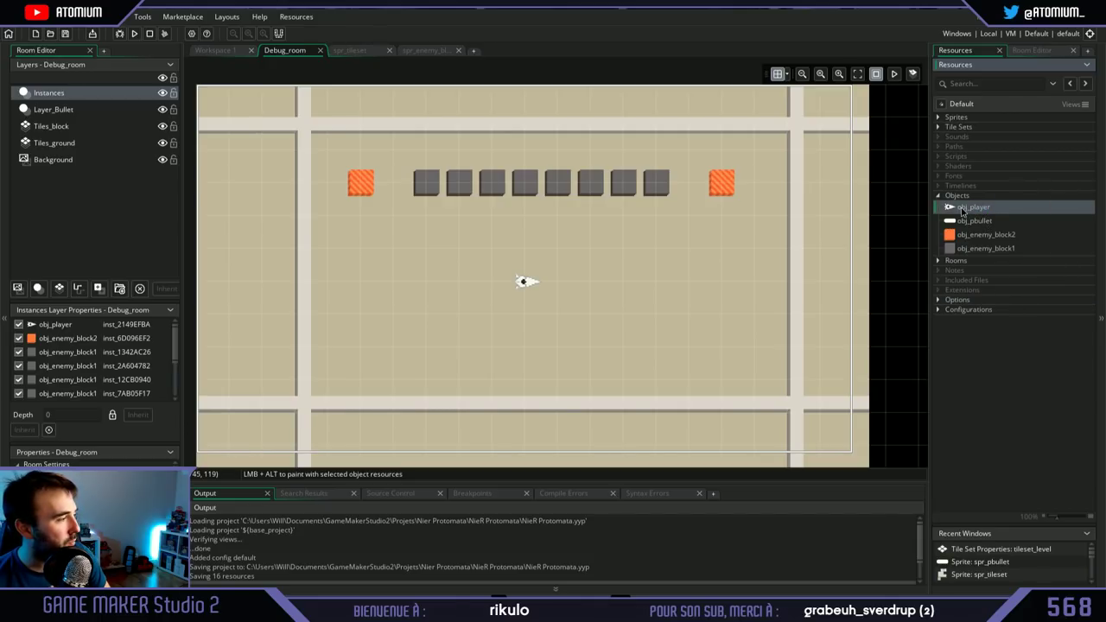
pyautogui.doubleClick(962, 211)
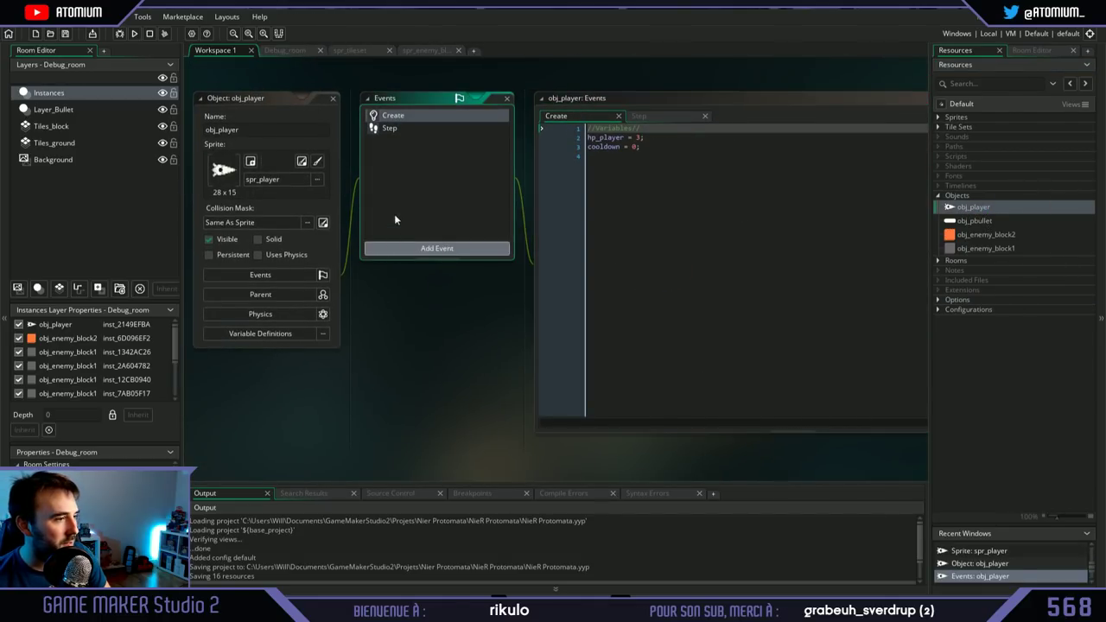
pyautogui.click(446, 248)
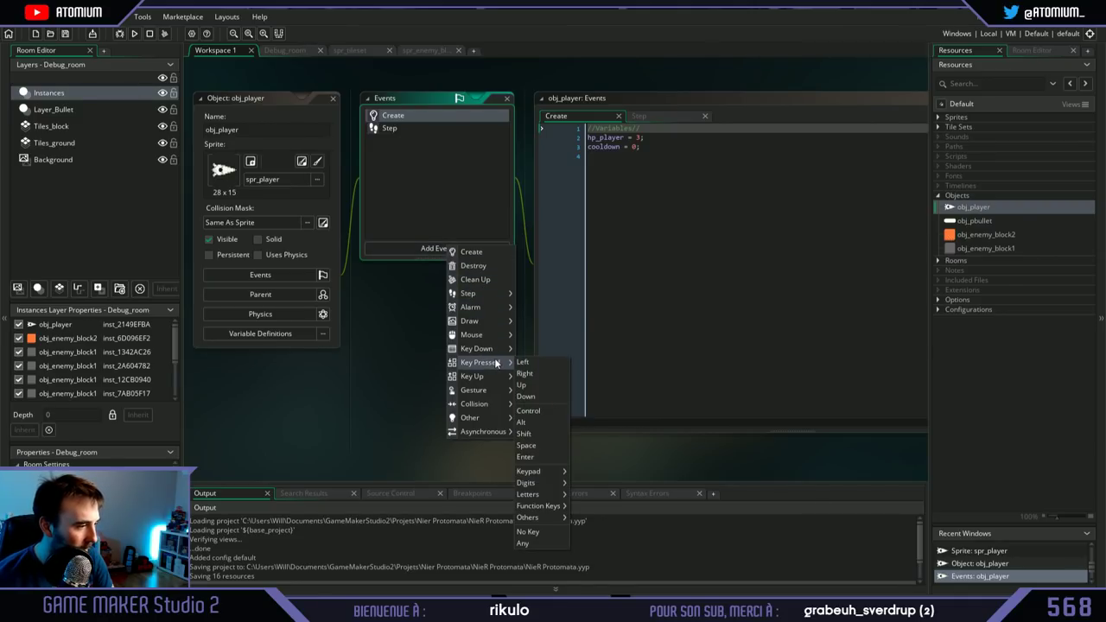
pyautogui.moveTo(497, 406)
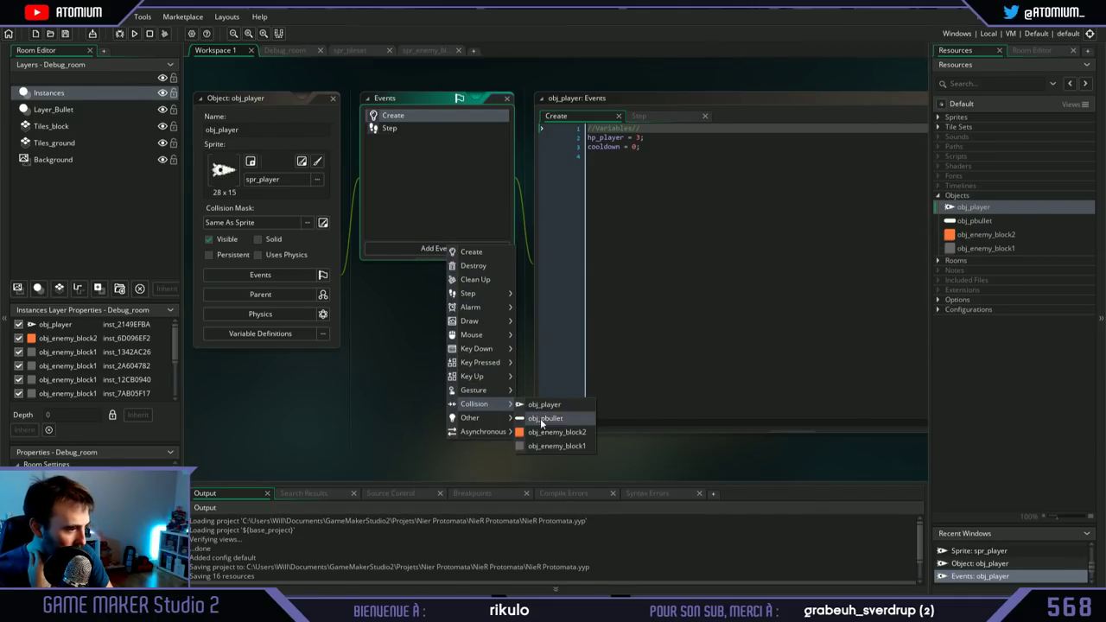
pyautogui.click(550, 432)
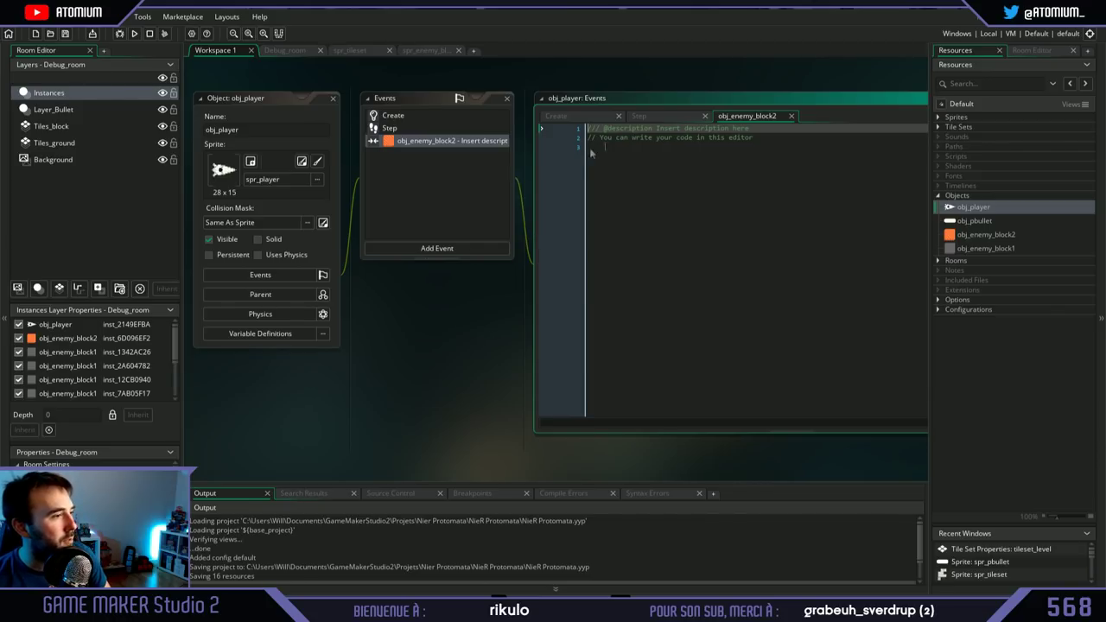
# Step: Examine the spr_blackcircle and spr_whitecircle sprites and obj_enemy_block2, and return to obj_player's collision event
pyautogui.hotkey('ctrl', 'a')
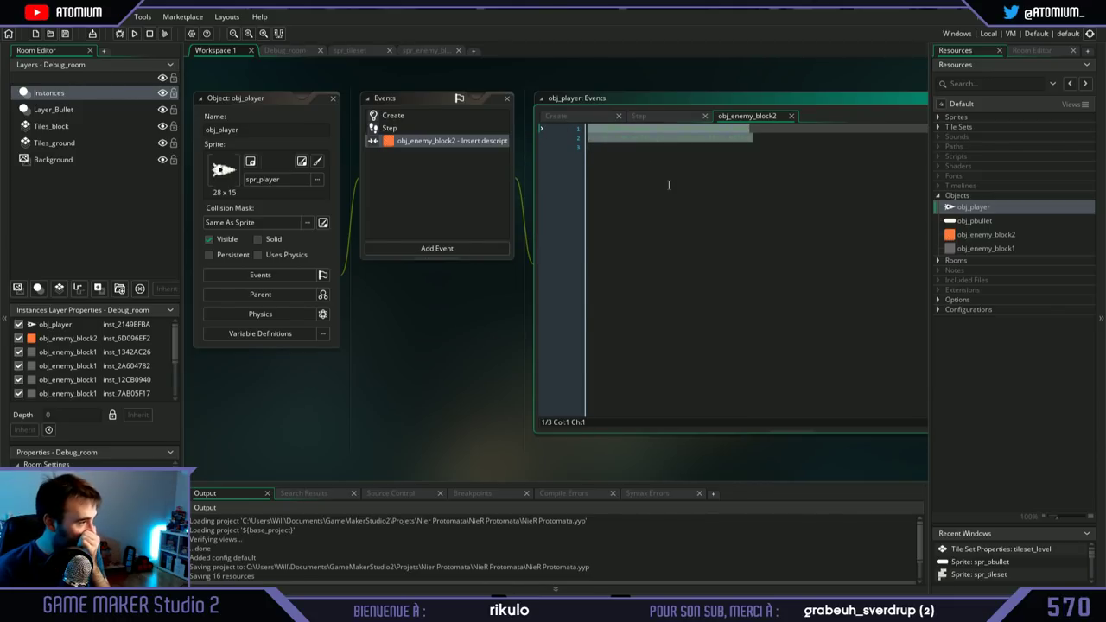
pyautogui.click(939, 116)
pyautogui.click(719, 156)
pyautogui.hotkey('ctrl', 'a')
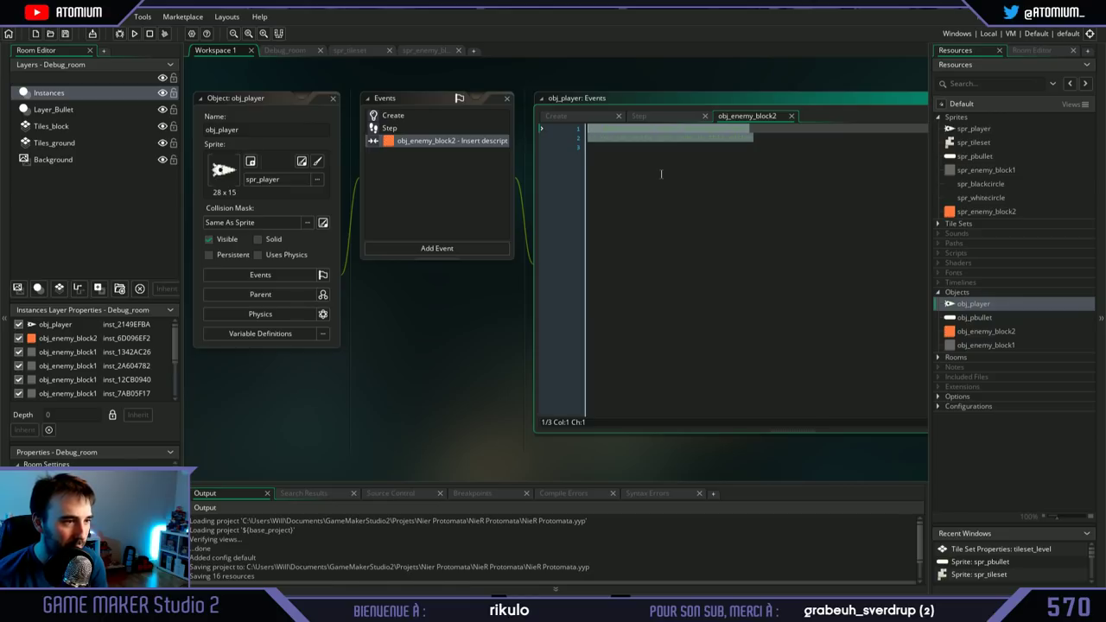
pyautogui.click(974, 185)
pyautogui.doubleClick(951, 182)
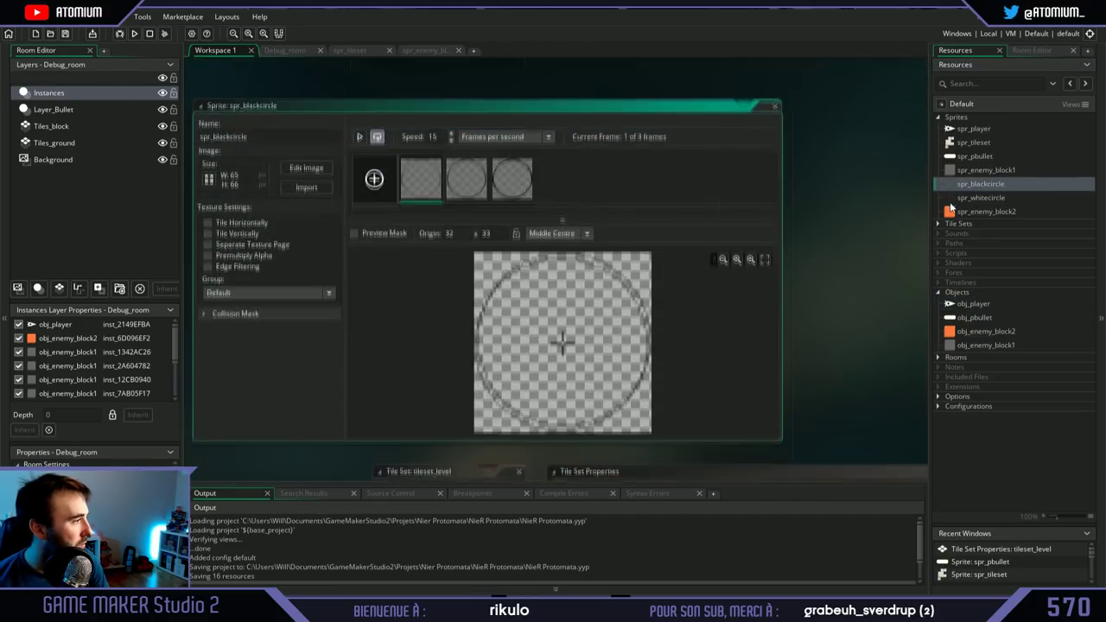
pyautogui.doubleClick(951, 198)
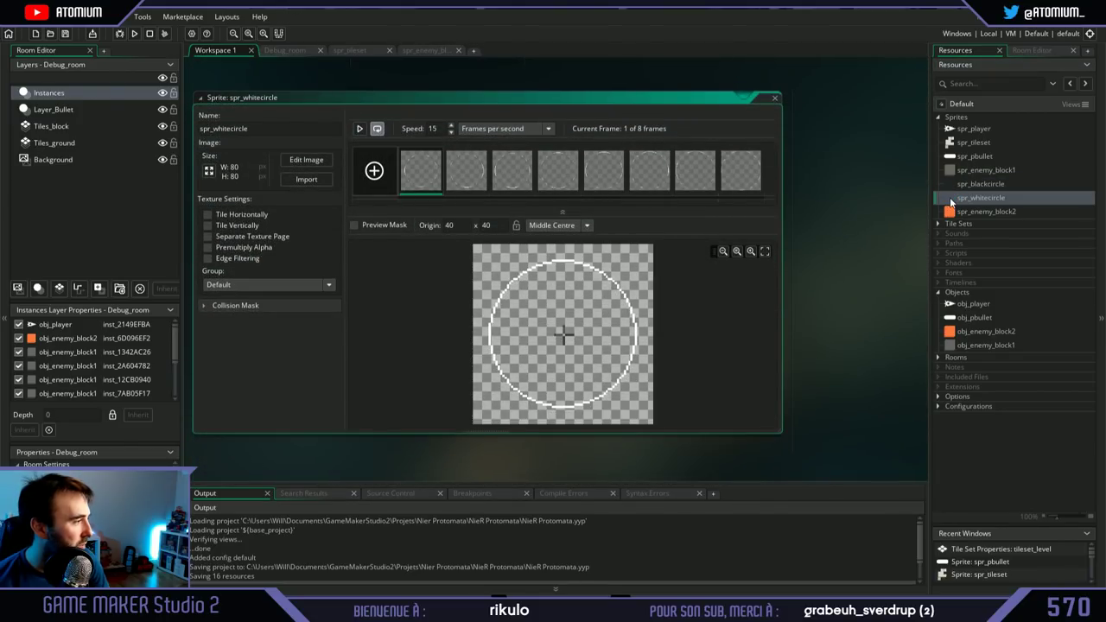
pyautogui.click(986, 347)
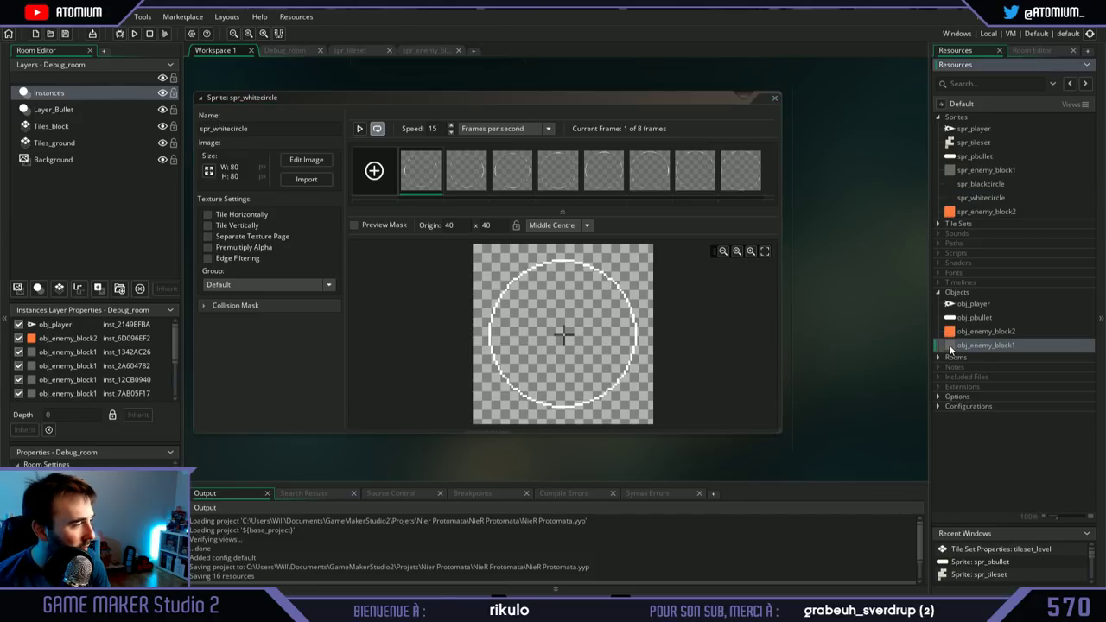
pyautogui.click(951, 336)
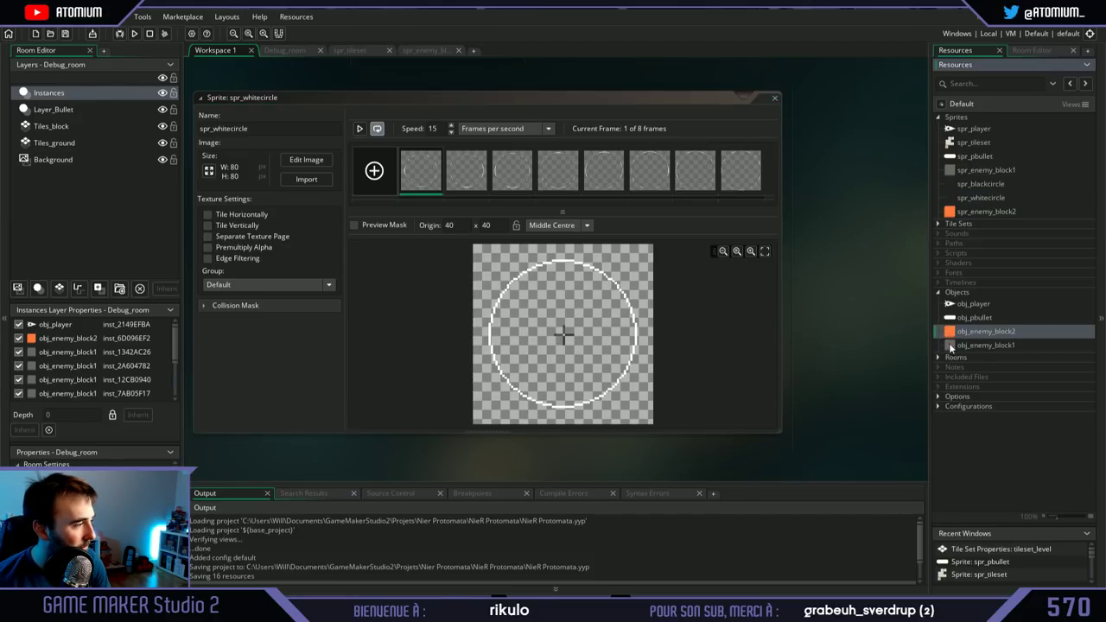
pyautogui.doubleClick(952, 334)
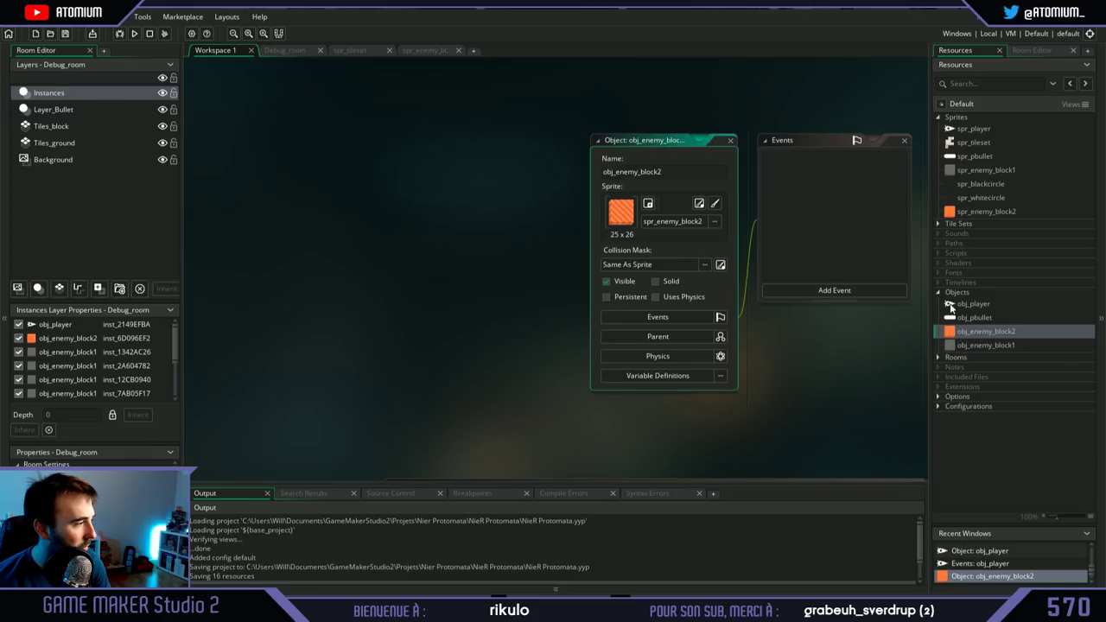
pyautogui.click(952, 305)
pyautogui.doubleClick(951, 306)
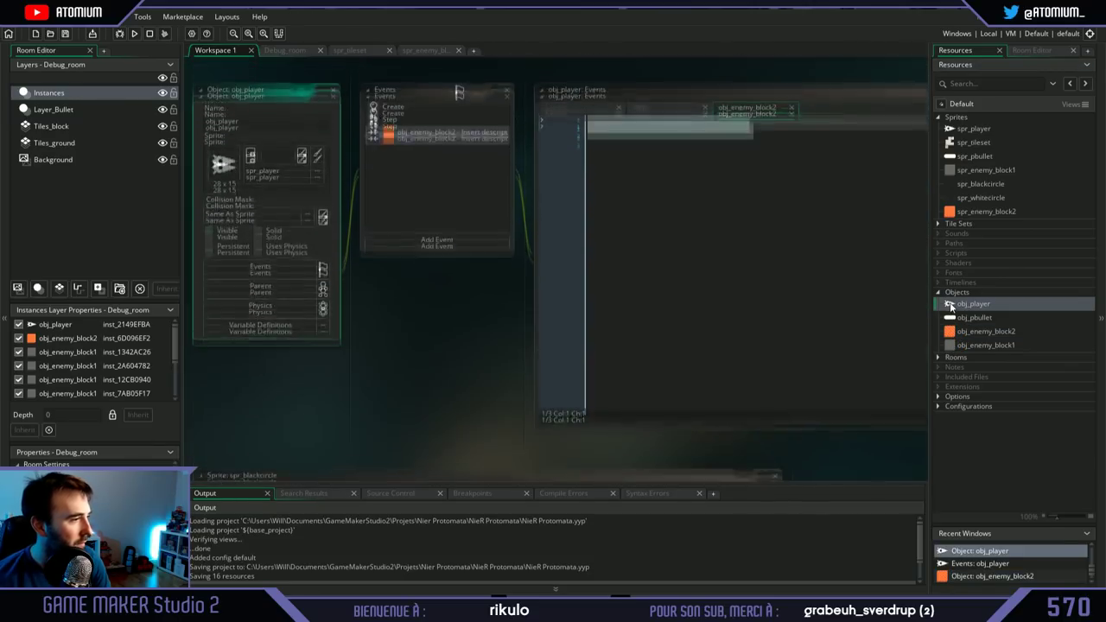
# Step: Replace the template text in obj_player's obj_enemy_block2 collision event with the comment //feedback damage//, leaving a blank line below
pyautogui.hotkey('ctrl', 'shift', 'Home')
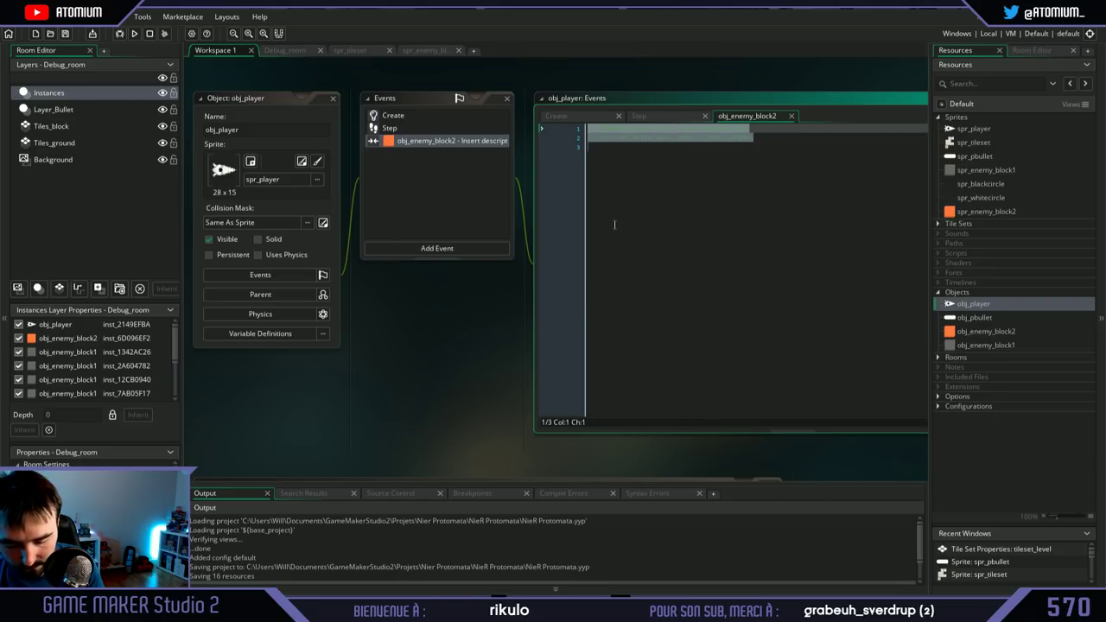
pyautogui.write('// Feedbac')
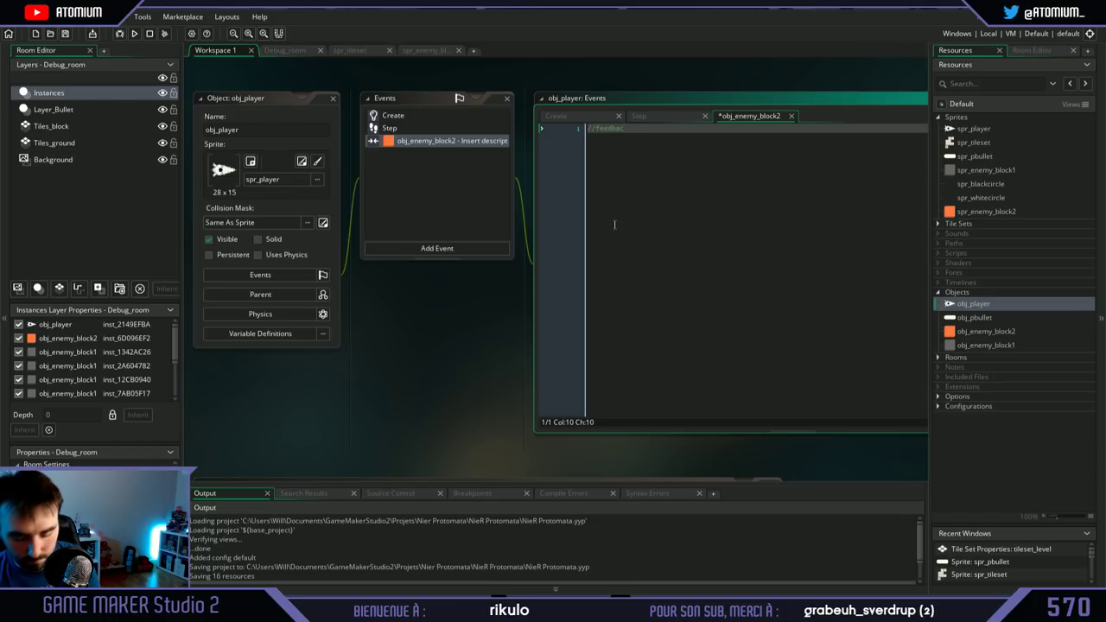
pyautogui.write('k dam')
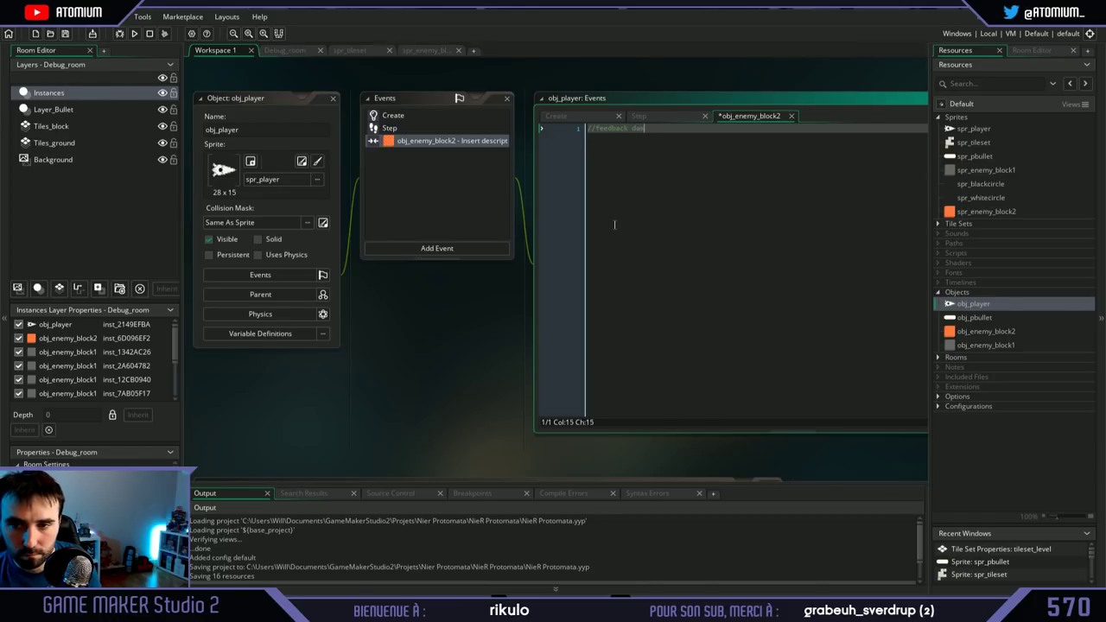
pyautogui.write('ag//')
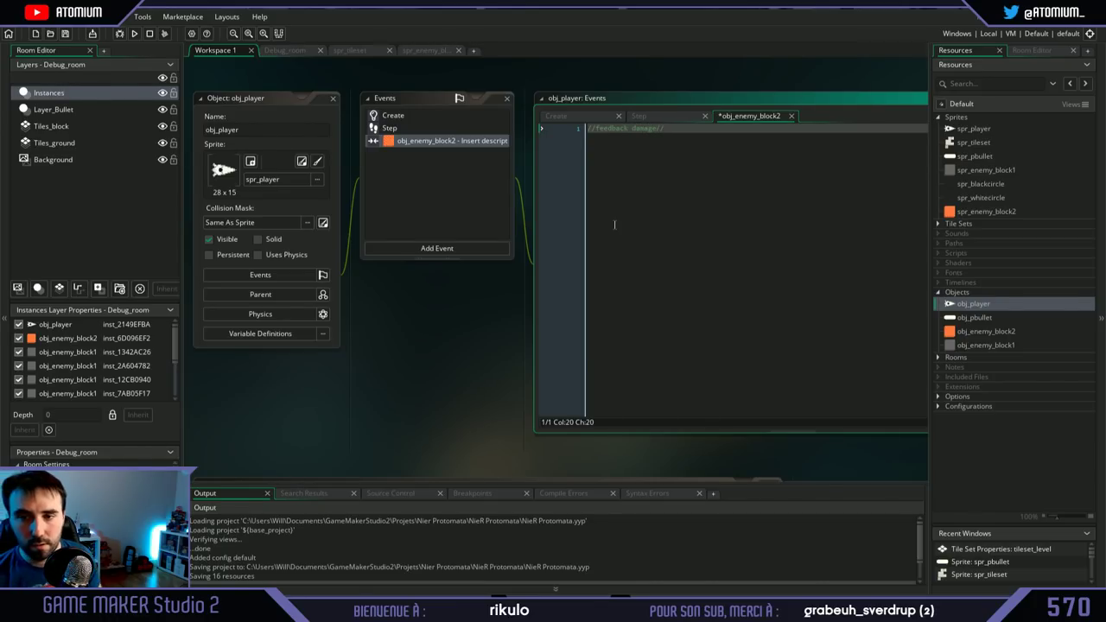
pyautogui.press('Return')
pyautogui.press('Return')
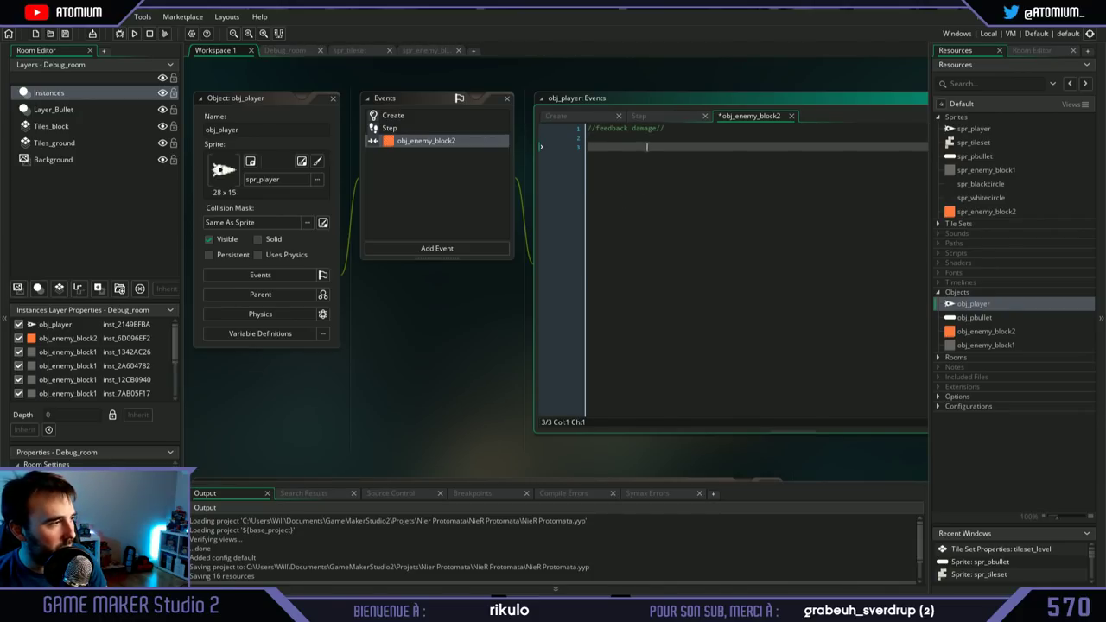
pyautogui.click(648, 128)
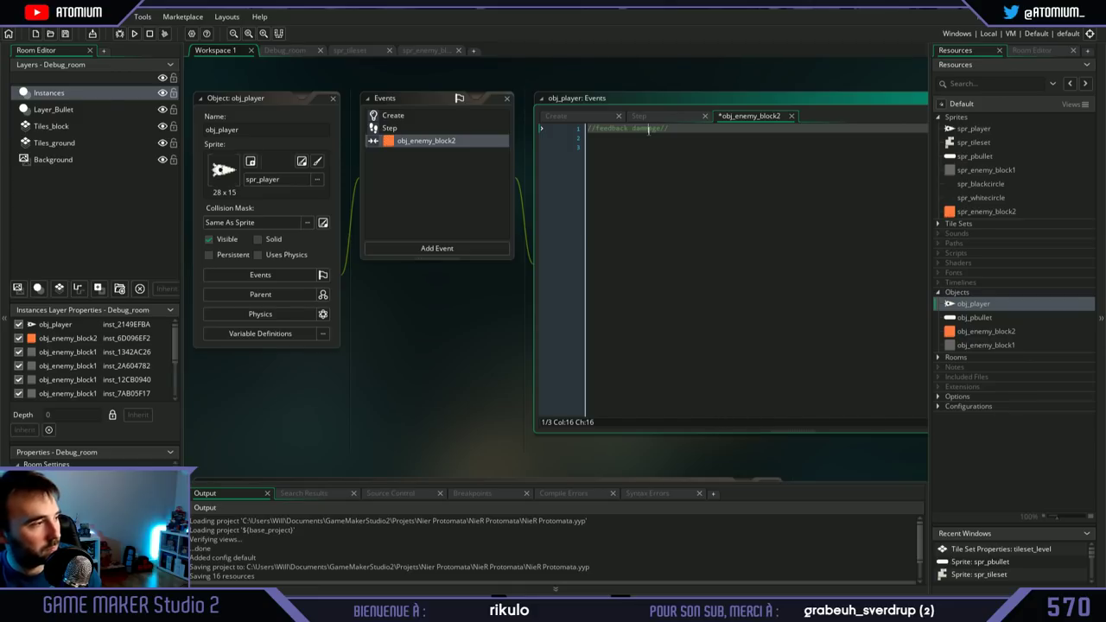
pyautogui.click(665, 151)
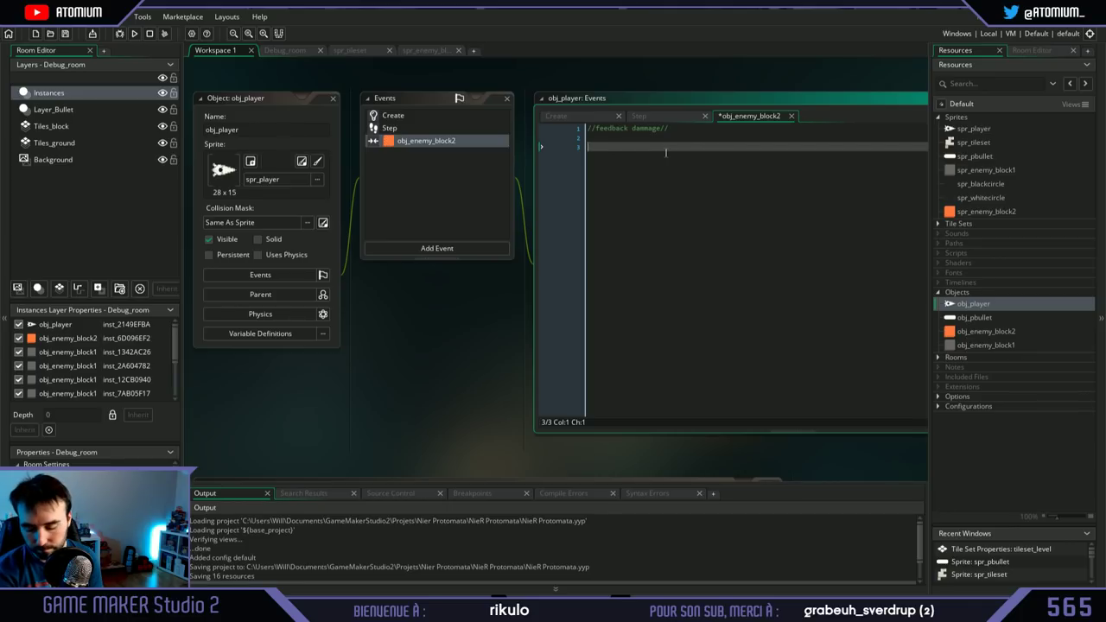
pyautogui.hotkey('ctrl', 's')
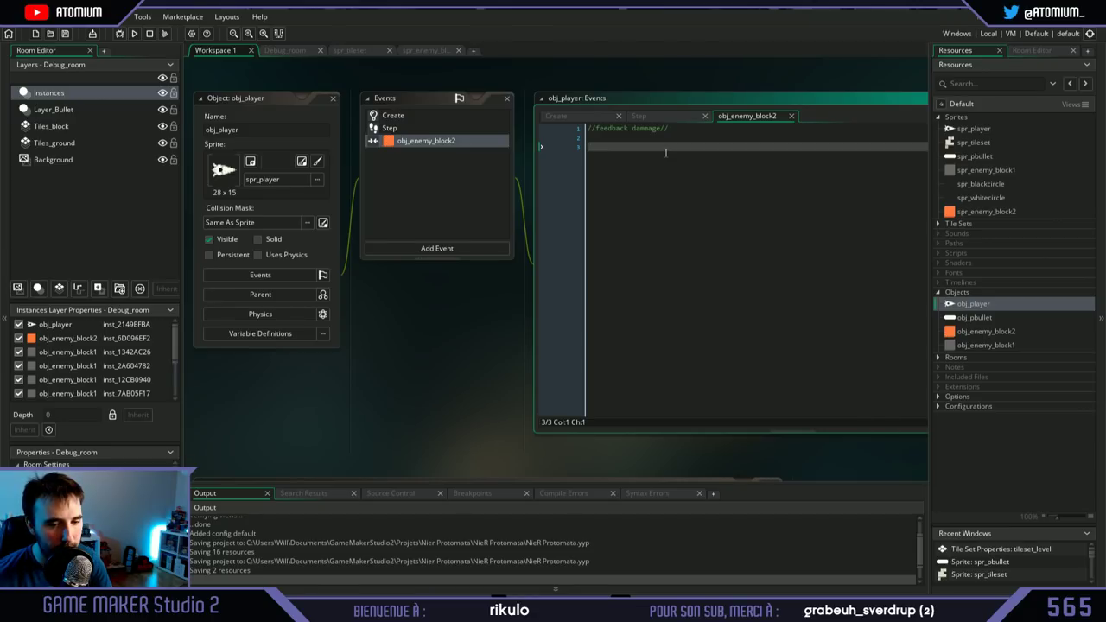
pyautogui.click(644, 128)
pyautogui.press('BackSpace')
pyautogui.hotkey('ctrl', 's')
# Step: Start an instance_create_layer call on line 3 of obj_player's obj_enemy_block2 collision event
pyautogui.click(649, 153)
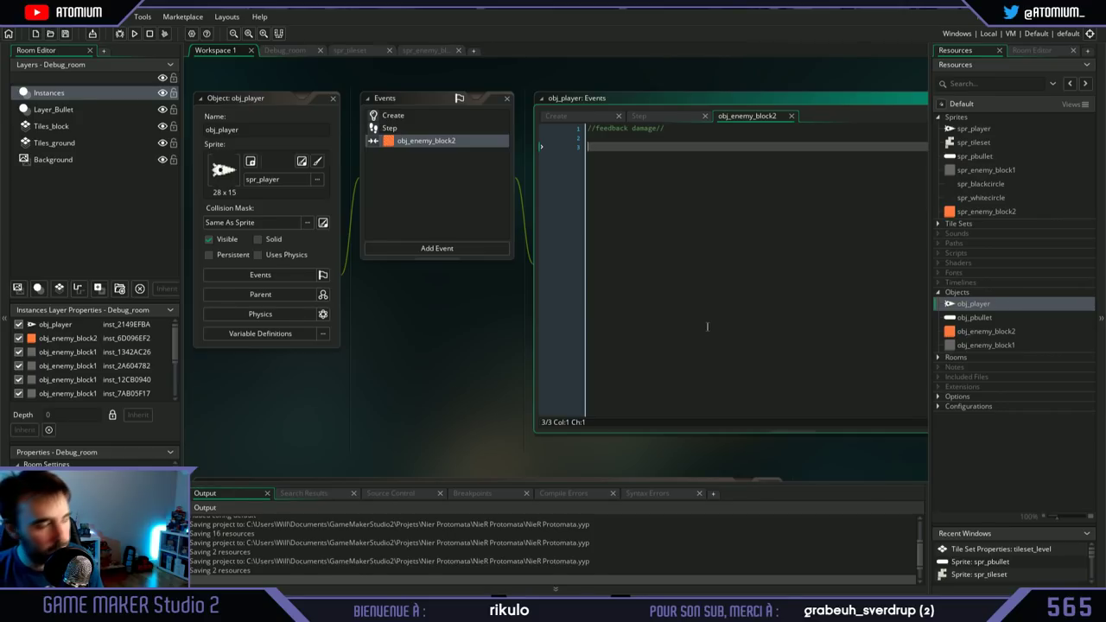
pyautogui.write('instance')
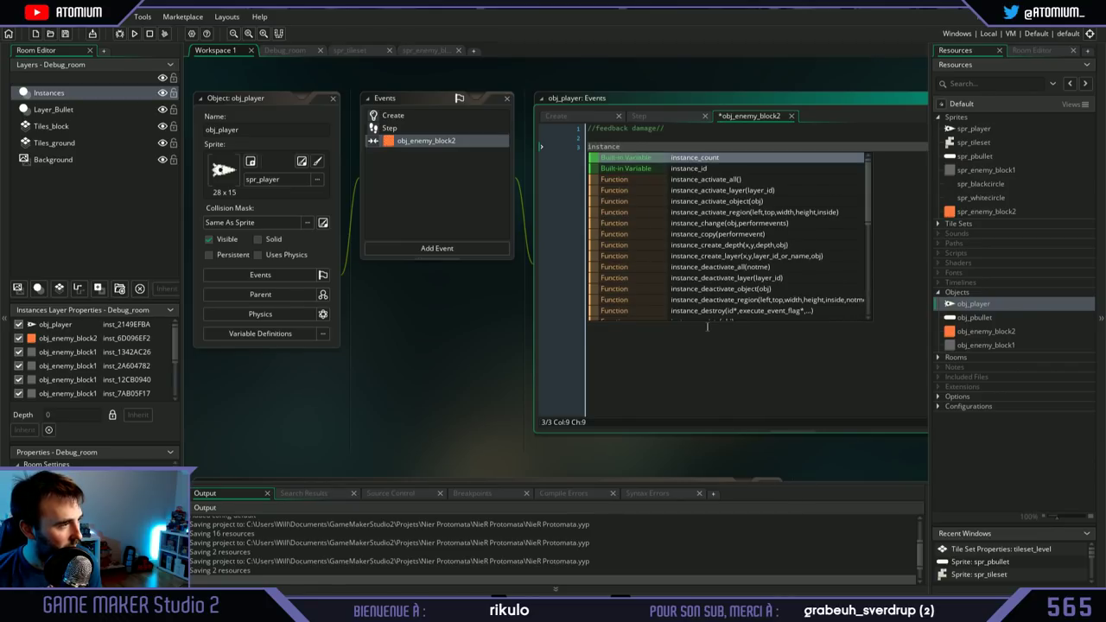
pyautogui.write('_create')
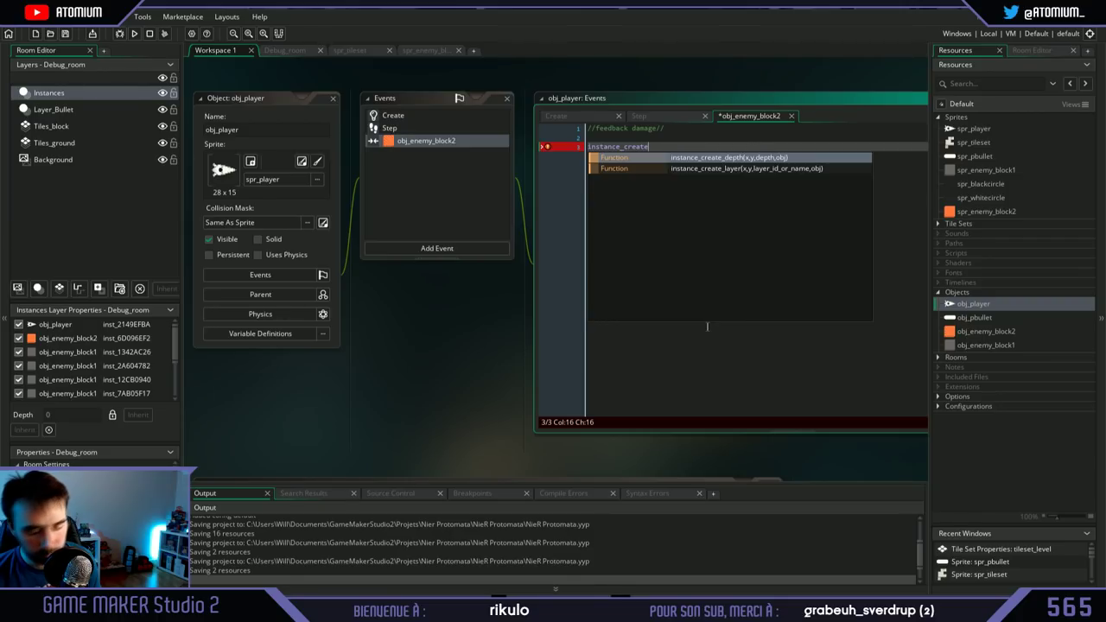
pyautogui.write('_')
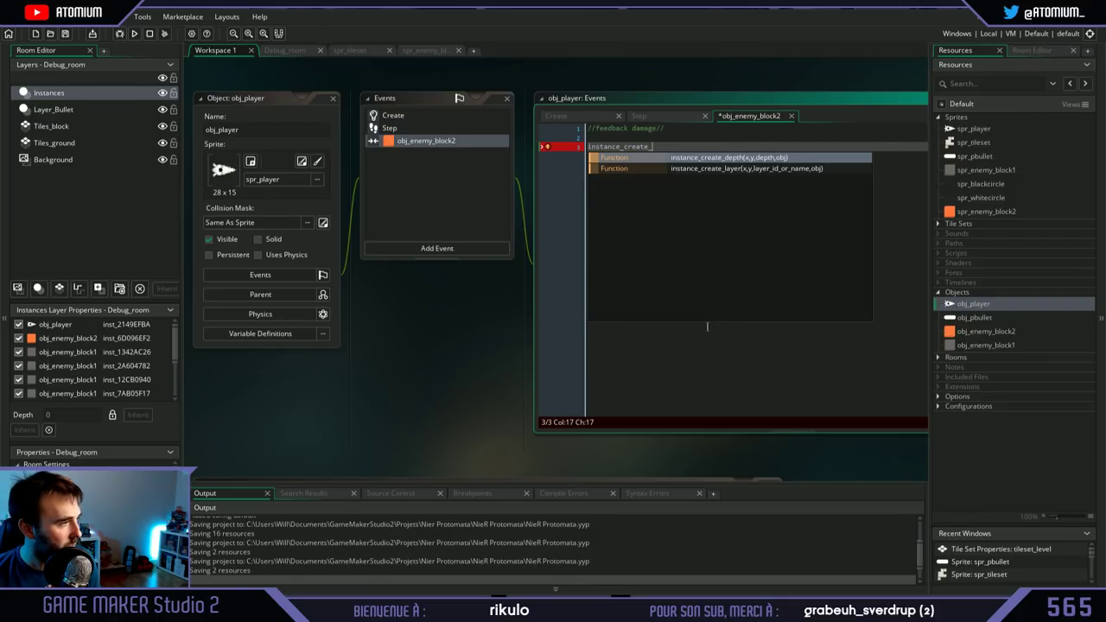
pyautogui.write('layer')
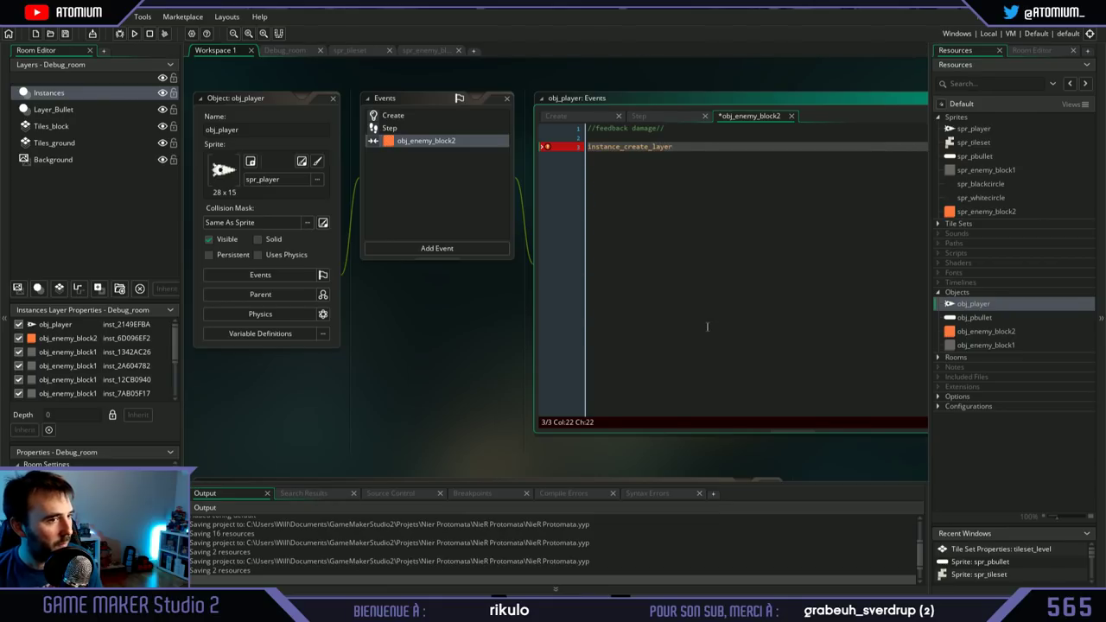
# Step: Add an instance layer above Layer_Bullet in Debug_room and name it Layer_feedback
pyautogui.click(52, 127)
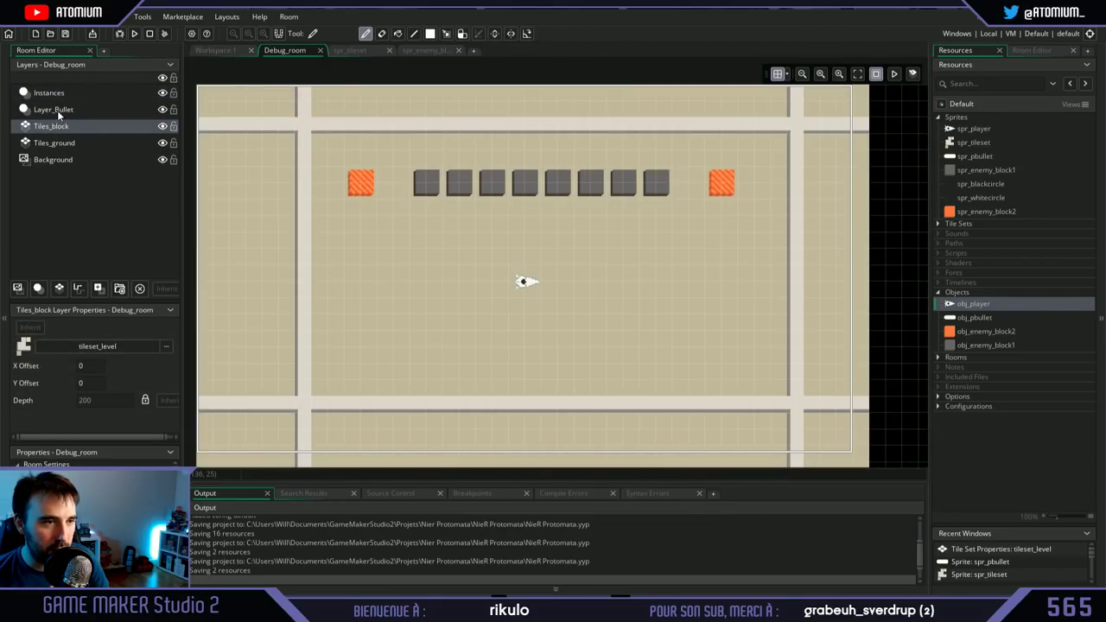
pyautogui.click(64, 110)
pyautogui.click(37, 288)
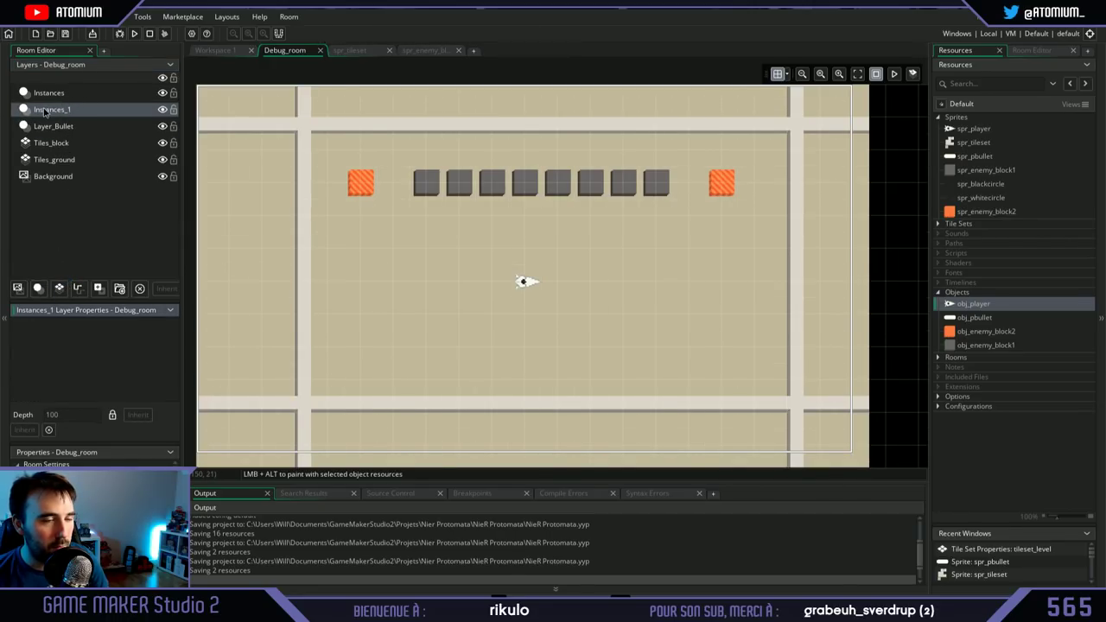
pyautogui.click(45, 112)
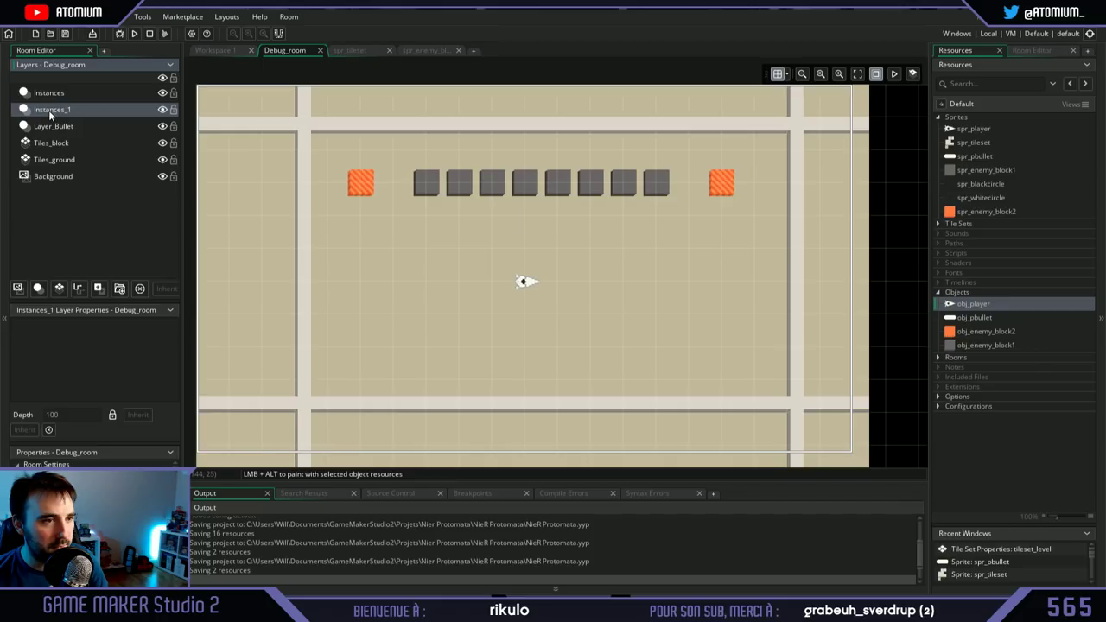
pyautogui.click(43, 113)
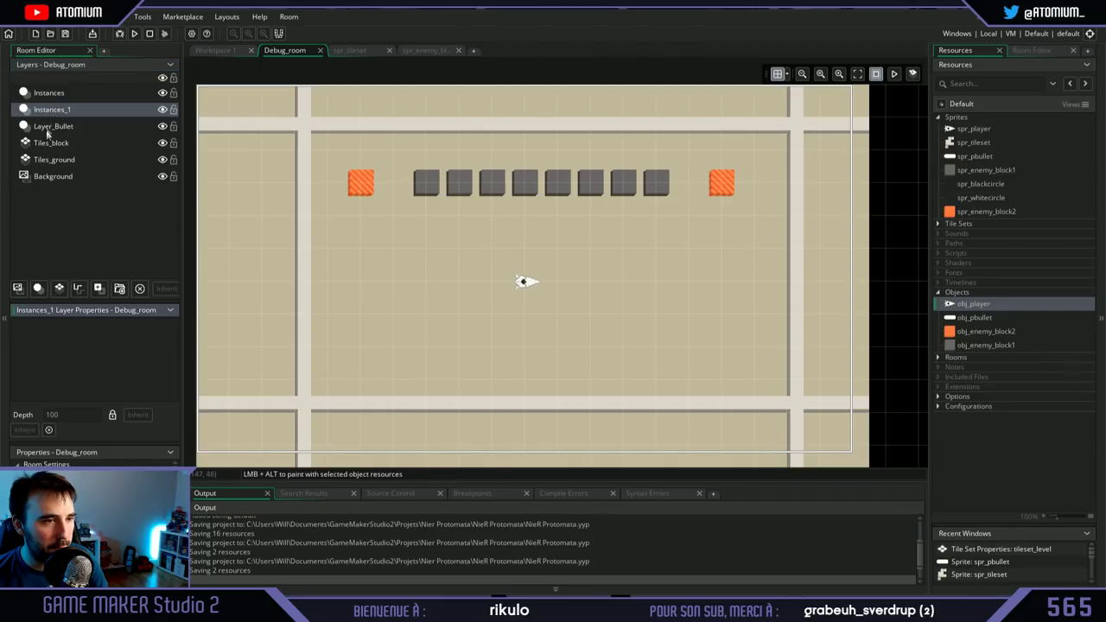
pyautogui.rightClick(56, 108)
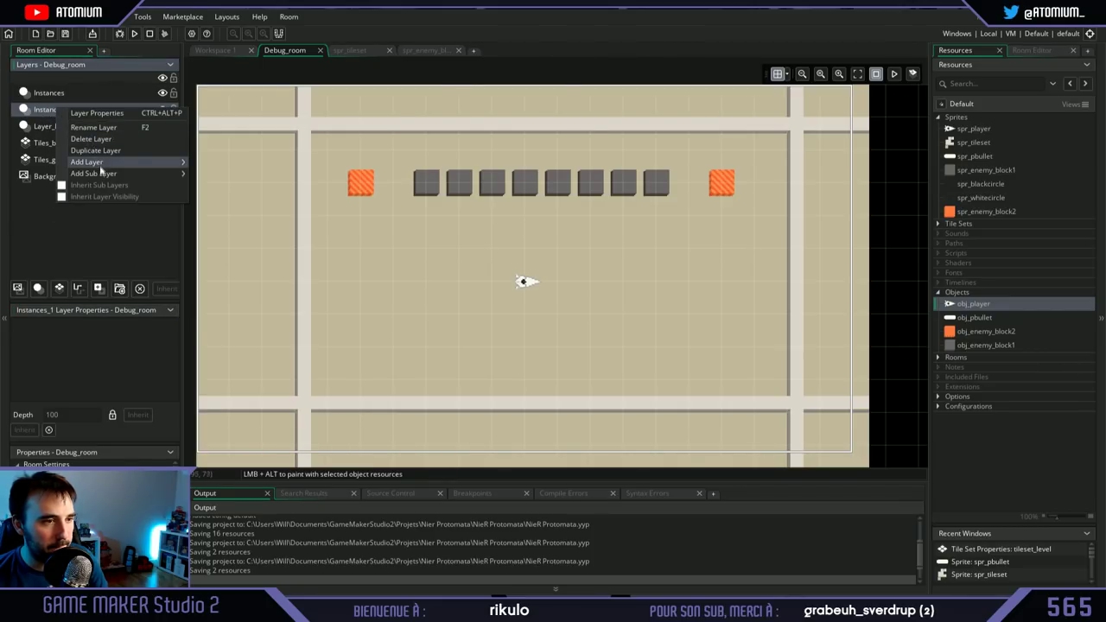
pyautogui.click(108, 128)
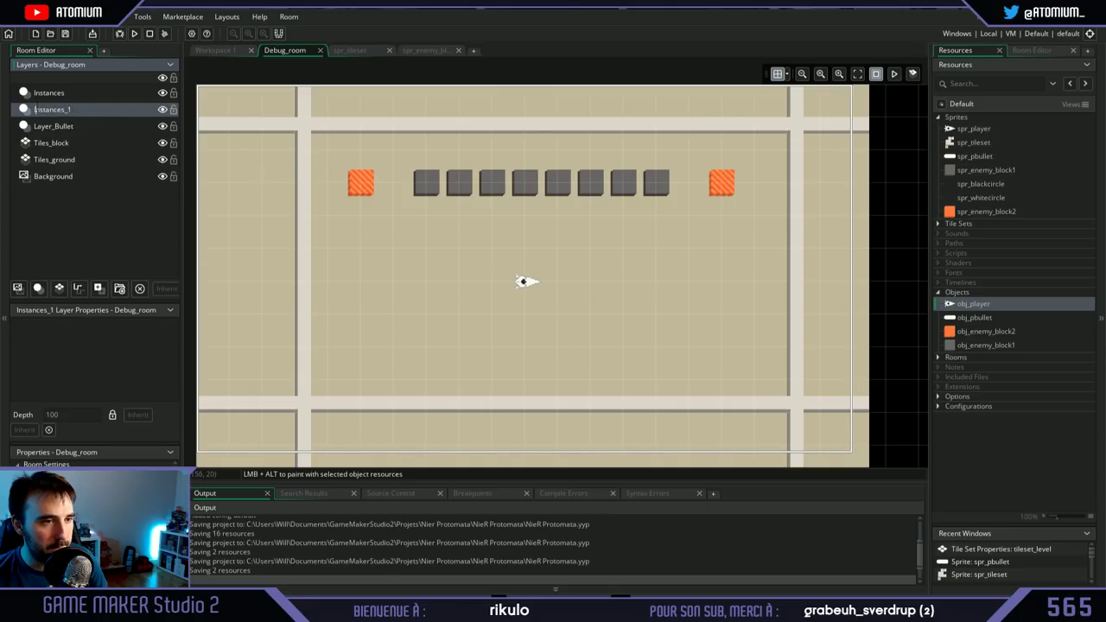
pyautogui.write('Layer')
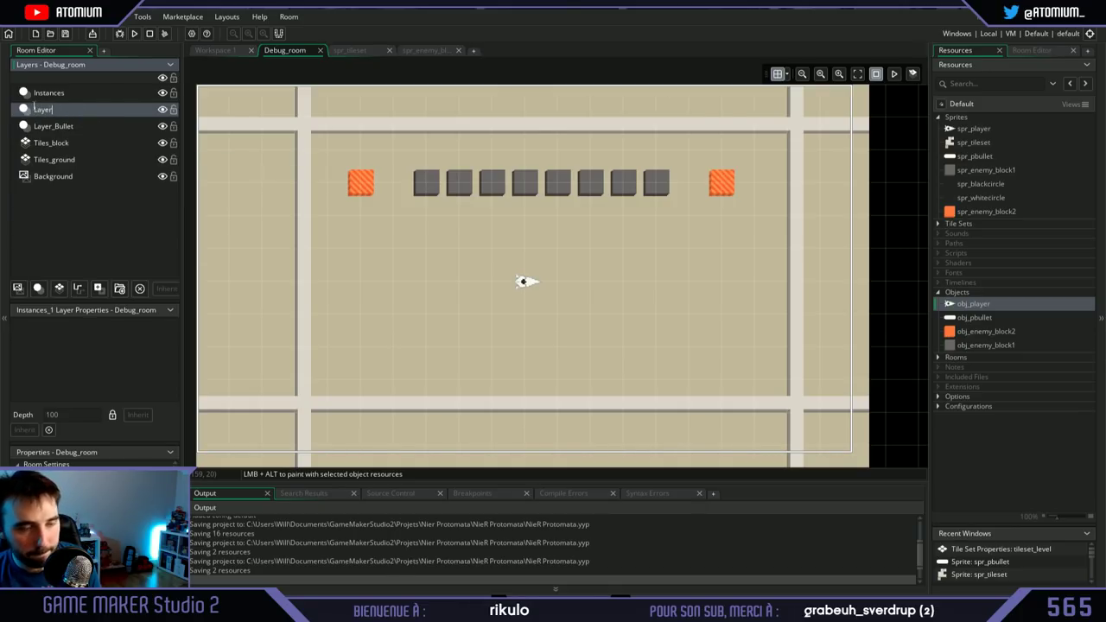
pyautogui.write('_feedback')
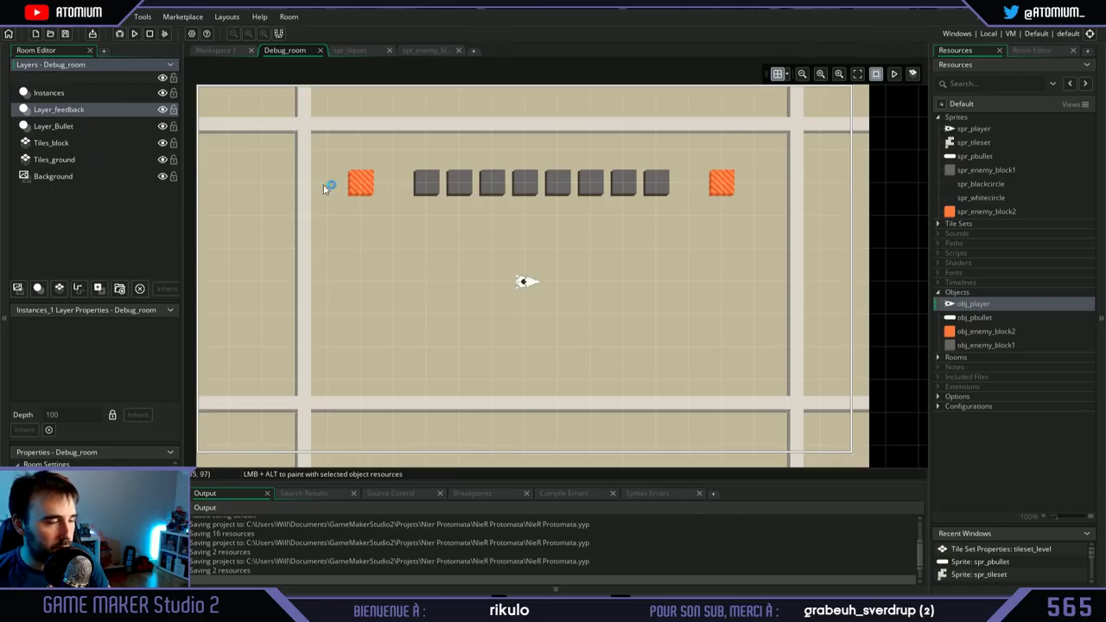
# Step: Return to obj_player's collision code and give instance_create_layer the arguments x,y,"Layer_feedback", with the layer name in quotes
pyautogui.doubleClick(973, 304)
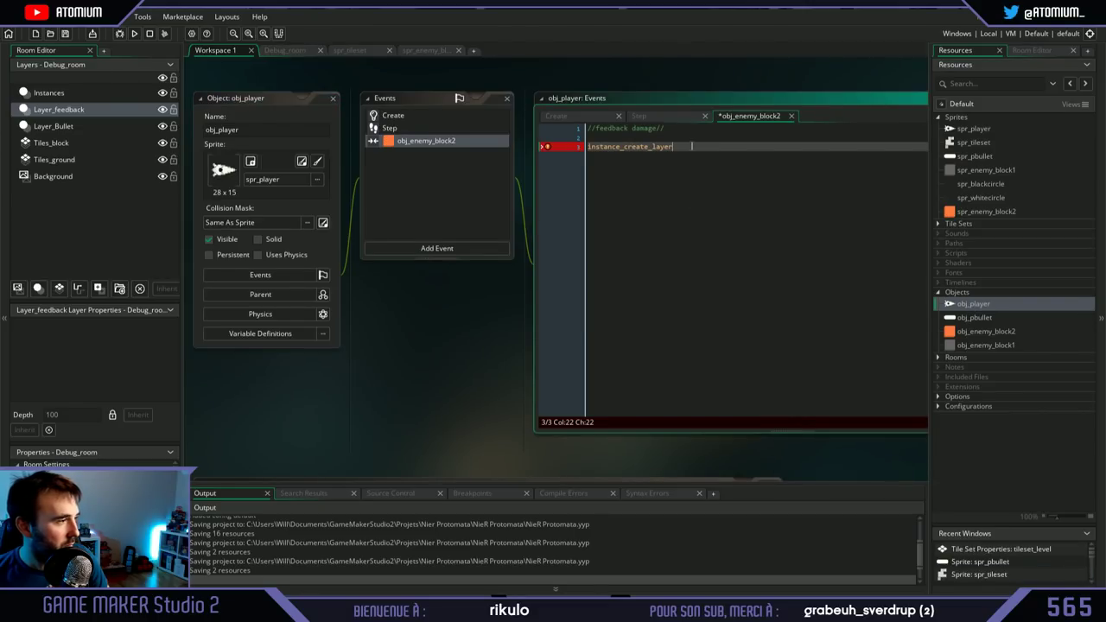
pyautogui.write('(')
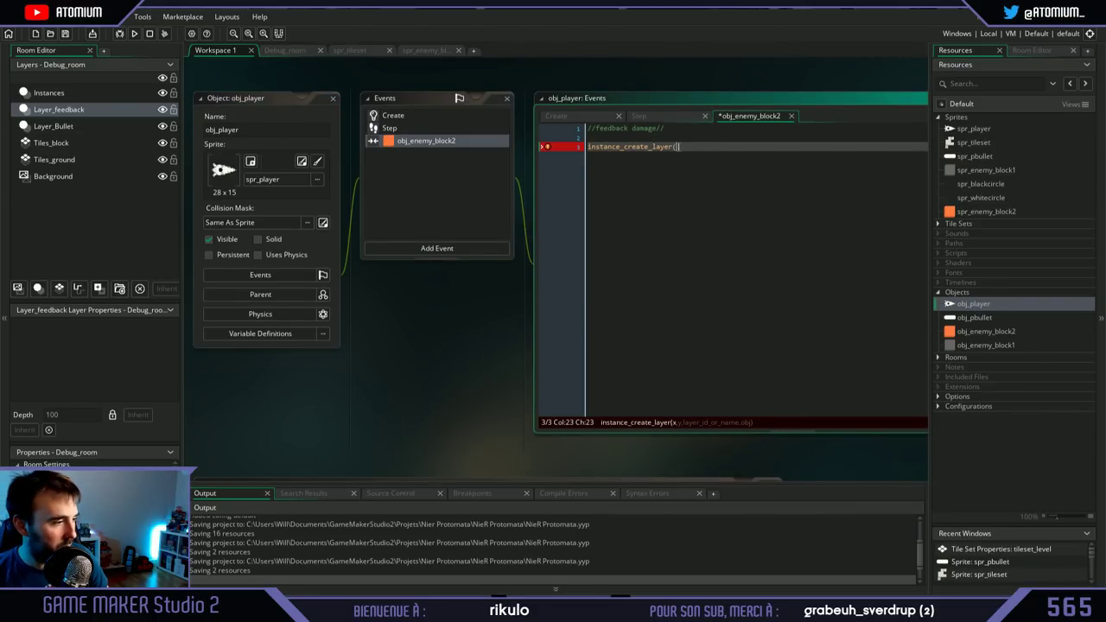
pyautogui.write('x,y')
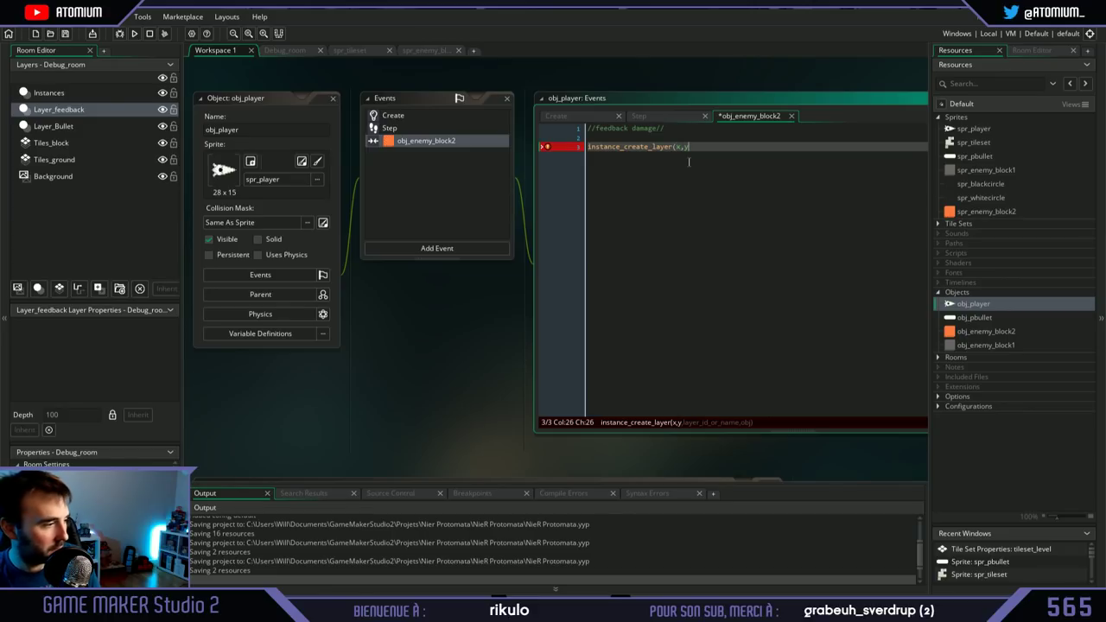
pyautogui.write(',Layer_feedback')
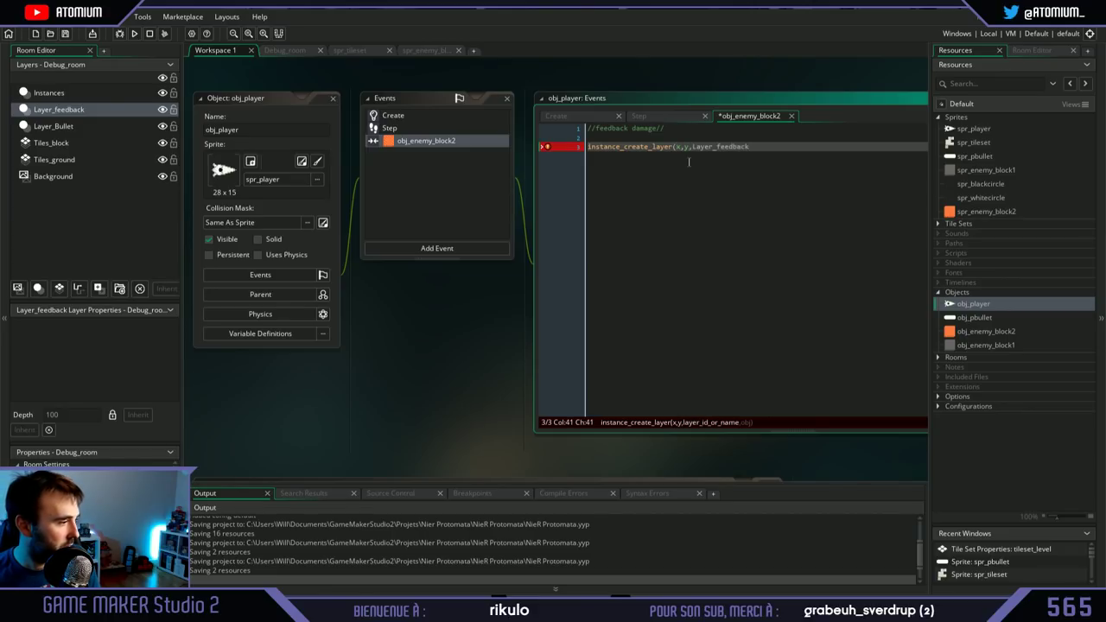
pyautogui.press('Left')
pyautogui.press('Left')
pyautogui.press('Left')
pyautogui.press('Left')
pyautogui.press('Left')
pyautogui.write('"')
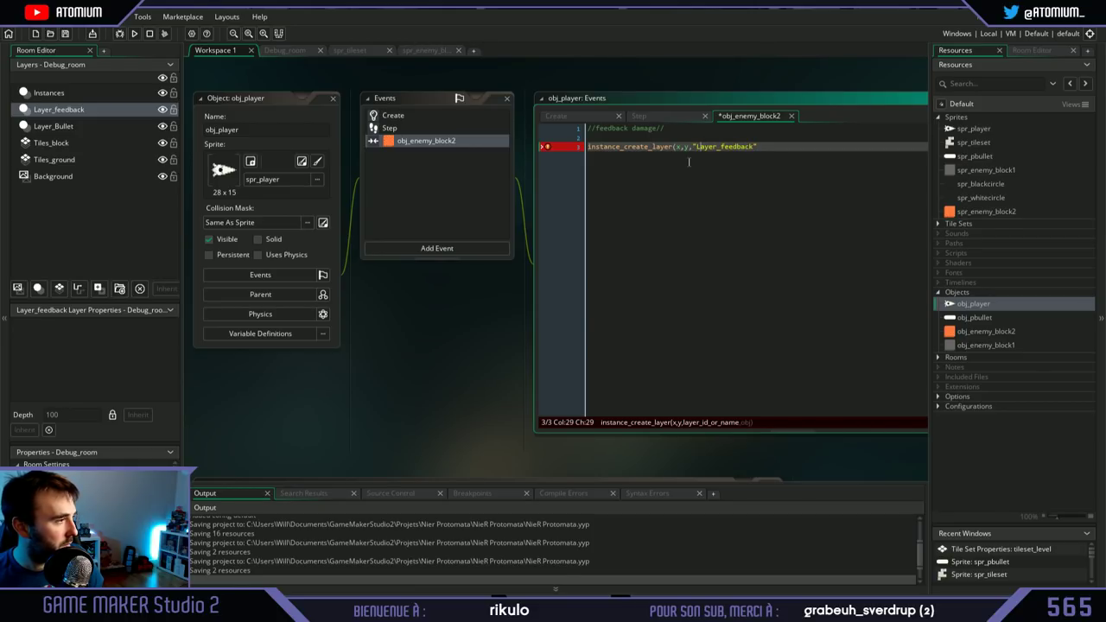
pyautogui.press('End')
# Step: Finish the instance_create_layer line with ;obj_blackcircle); and save the project
pyautogui.write(',obj')
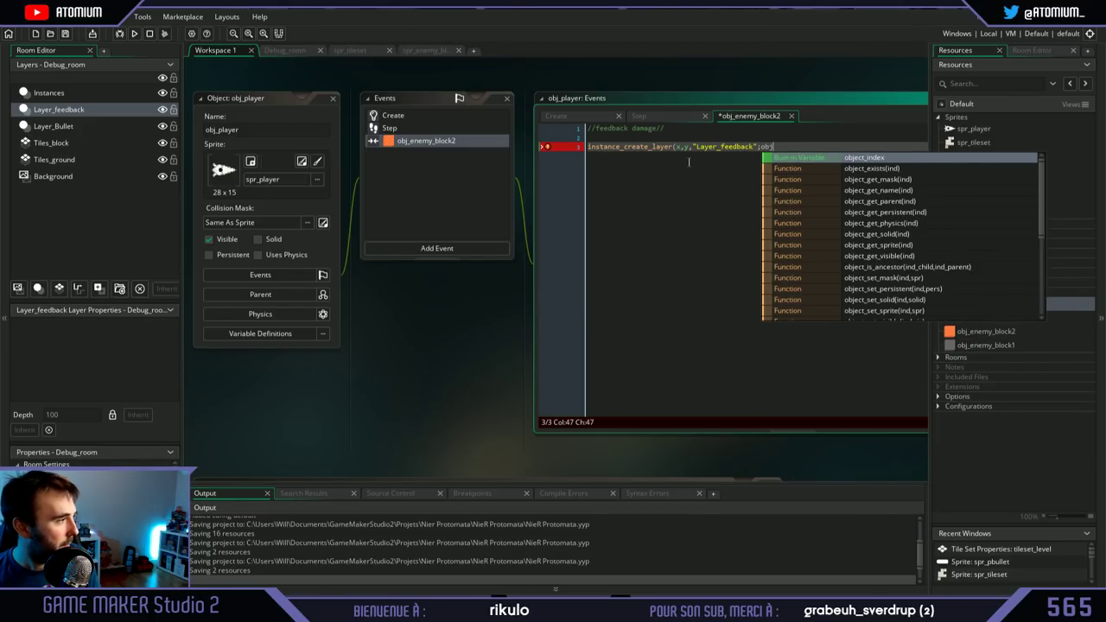
pyautogui.write('_')
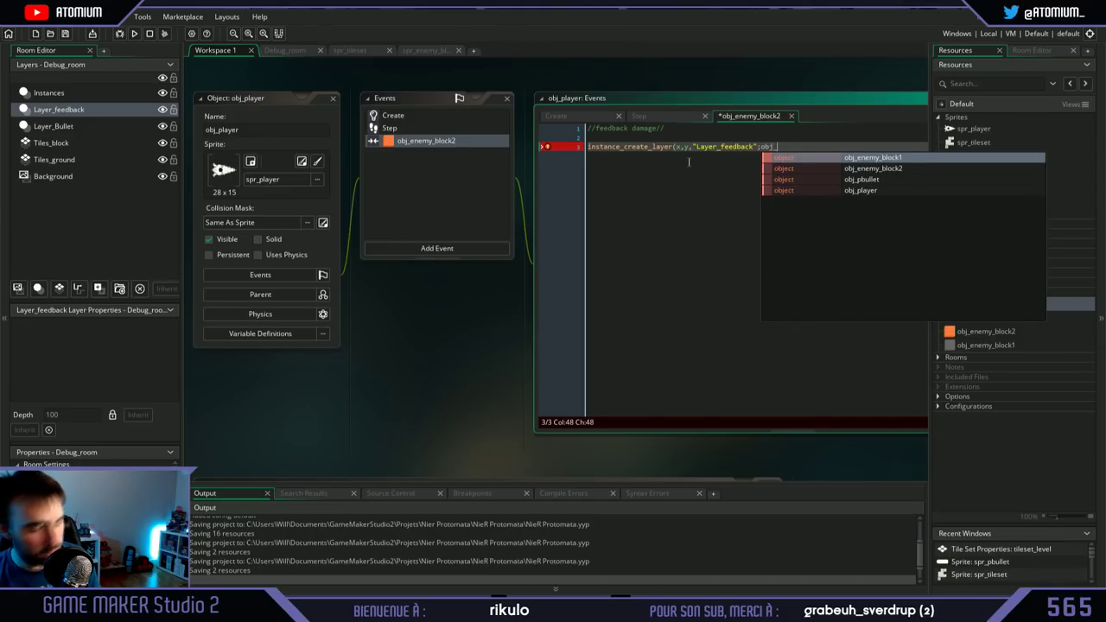
pyautogui.write('blackcircle')
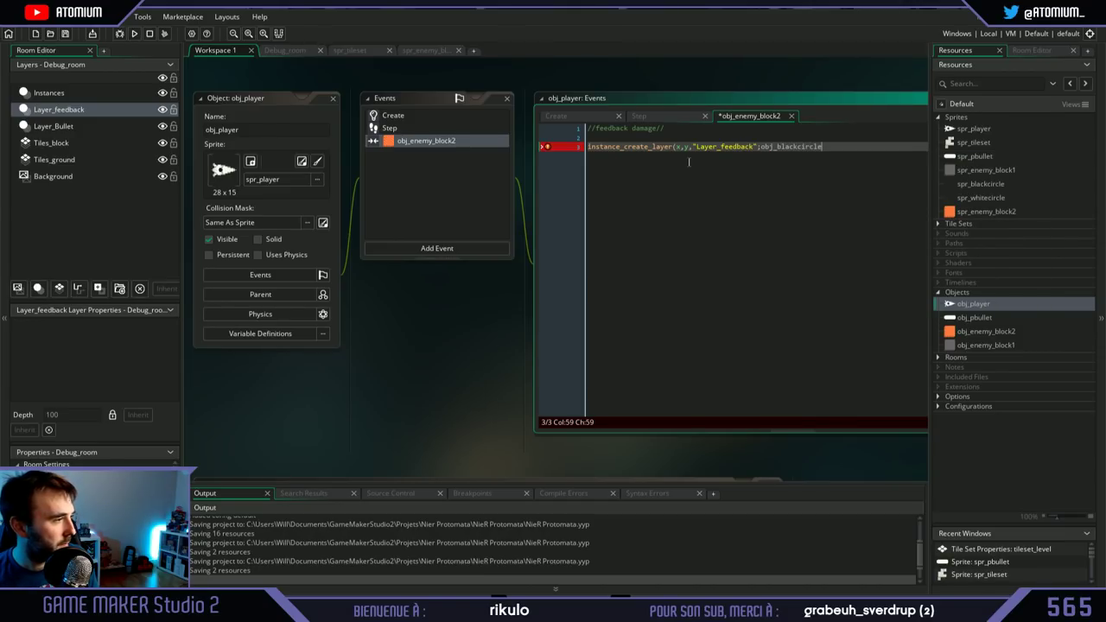
pyautogui.write(')')
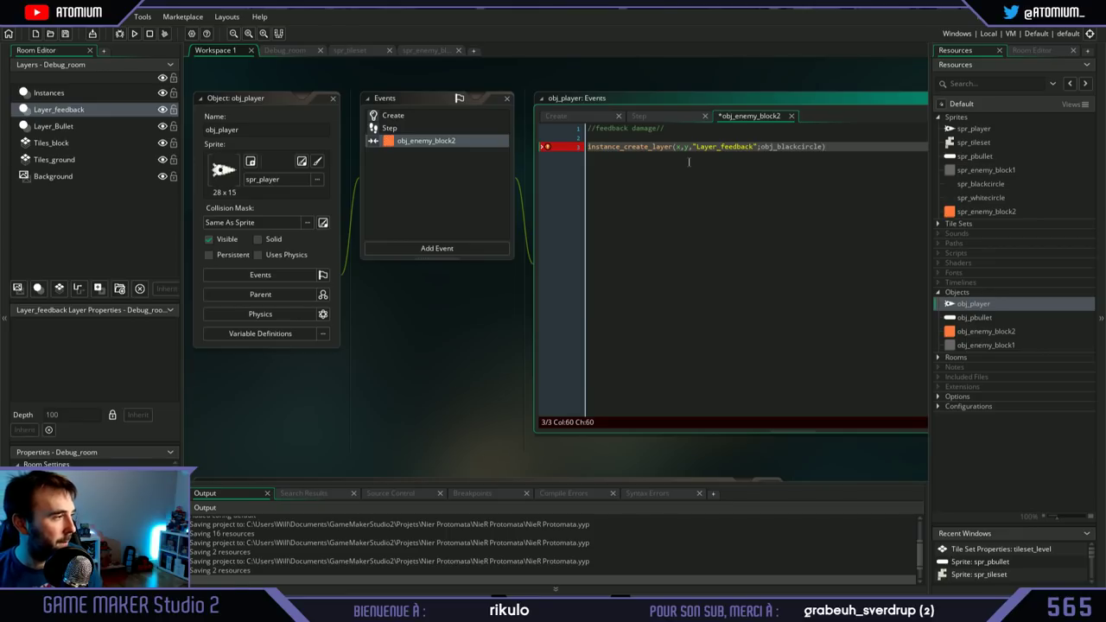
pyautogui.write(';')
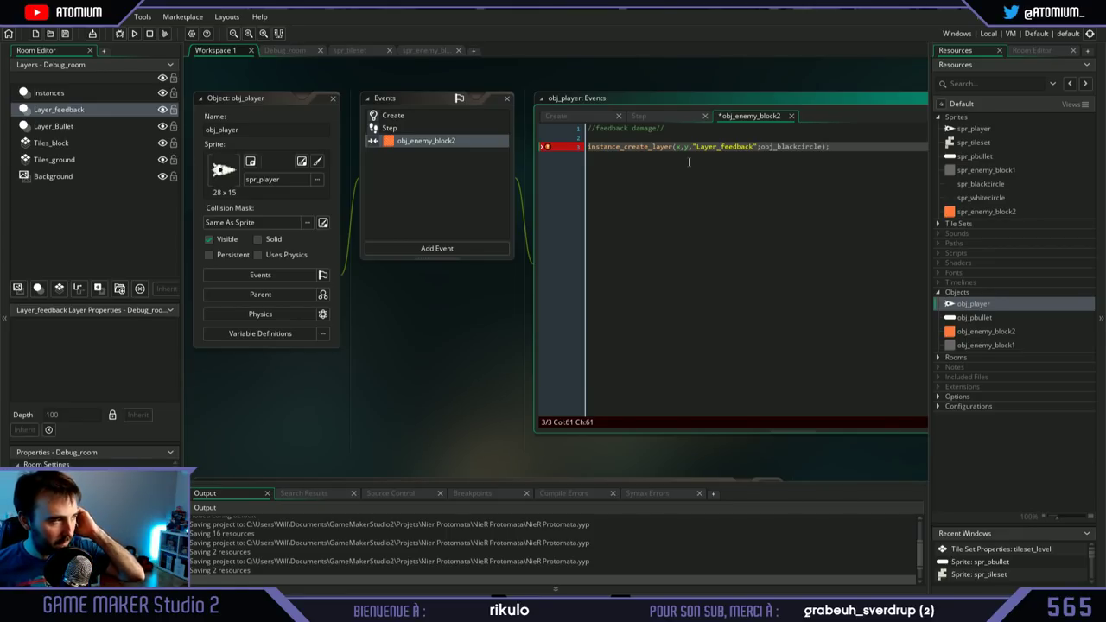
pyautogui.hotkey('ctrl', 's')
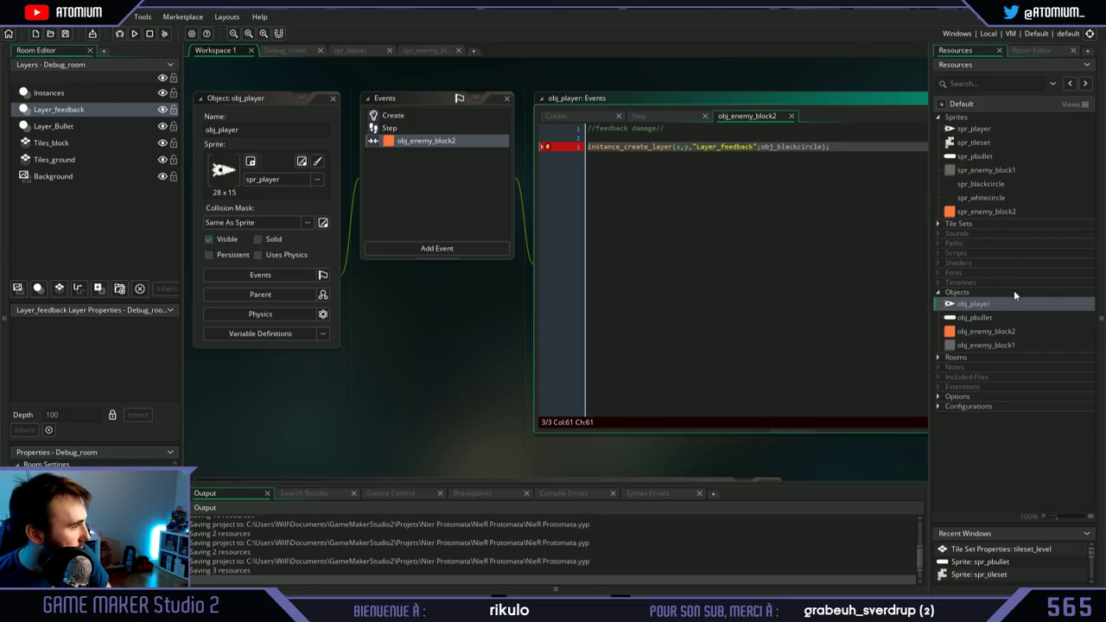
# Step: Create an object named obj_blackcircle and assign it the sprite spr_blackcircle
pyautogui.rightClick(966, 292)
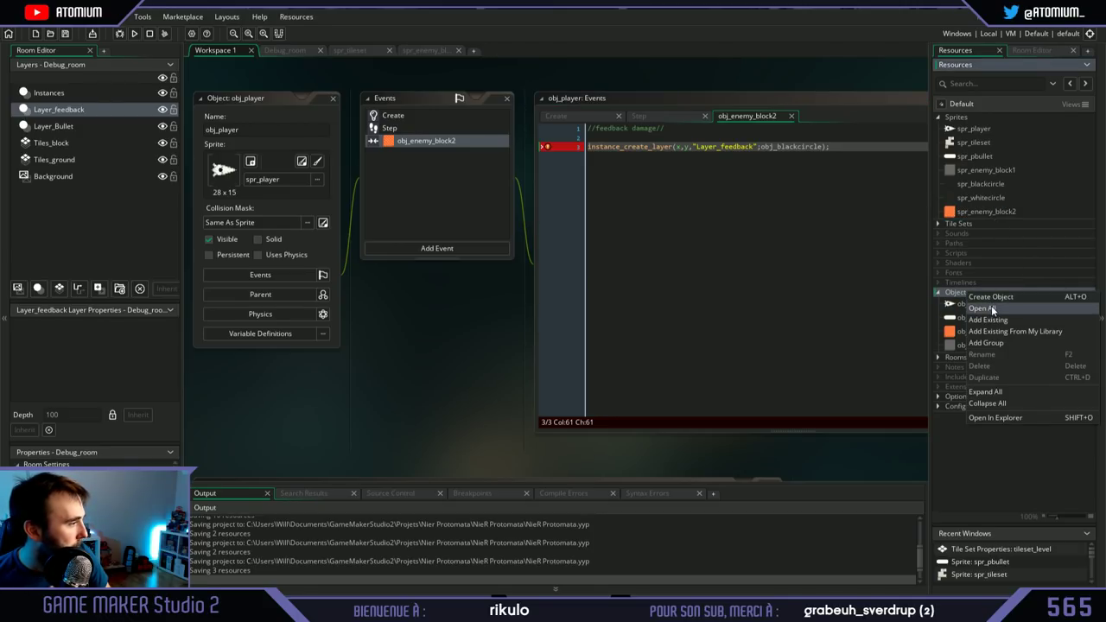
pyautogui.click(998, 298)
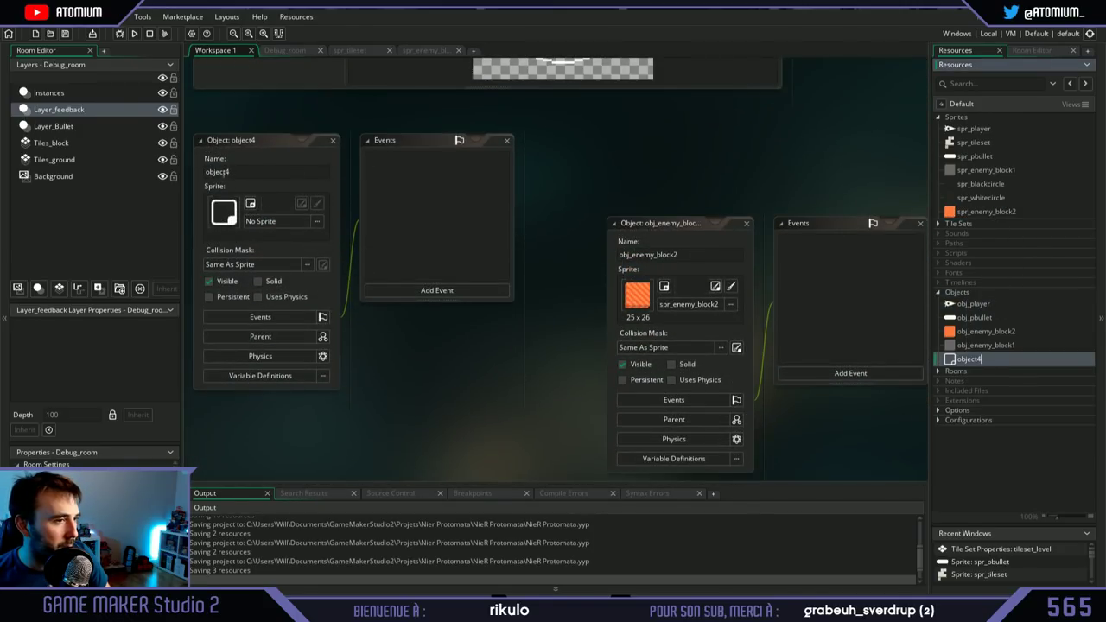
pyautogui.write('obj')
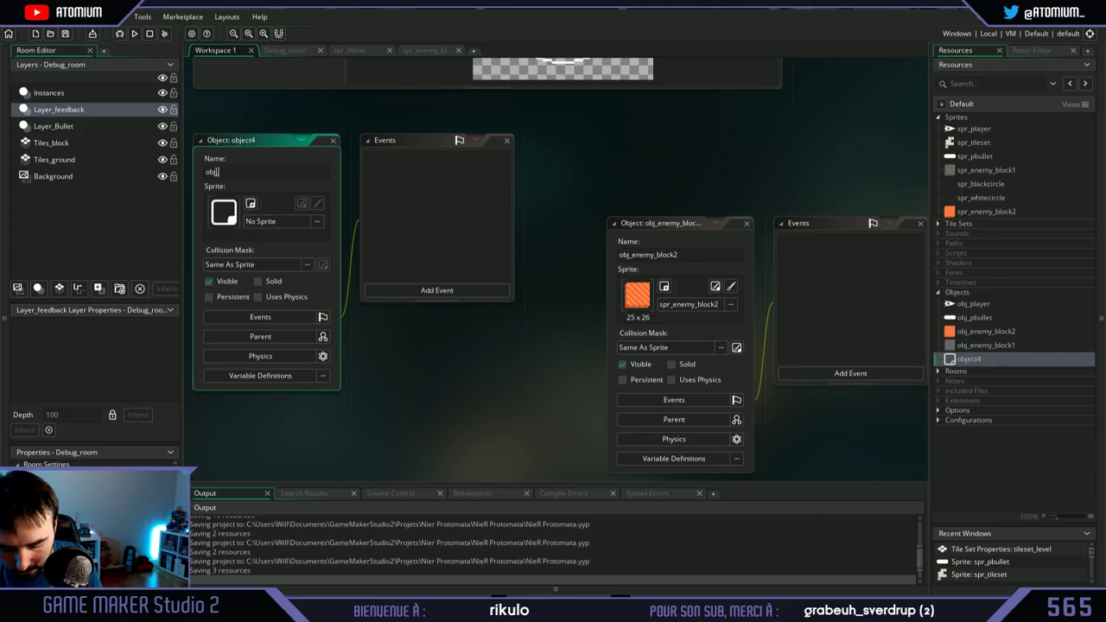
pyautogui.write('_blackcircle')
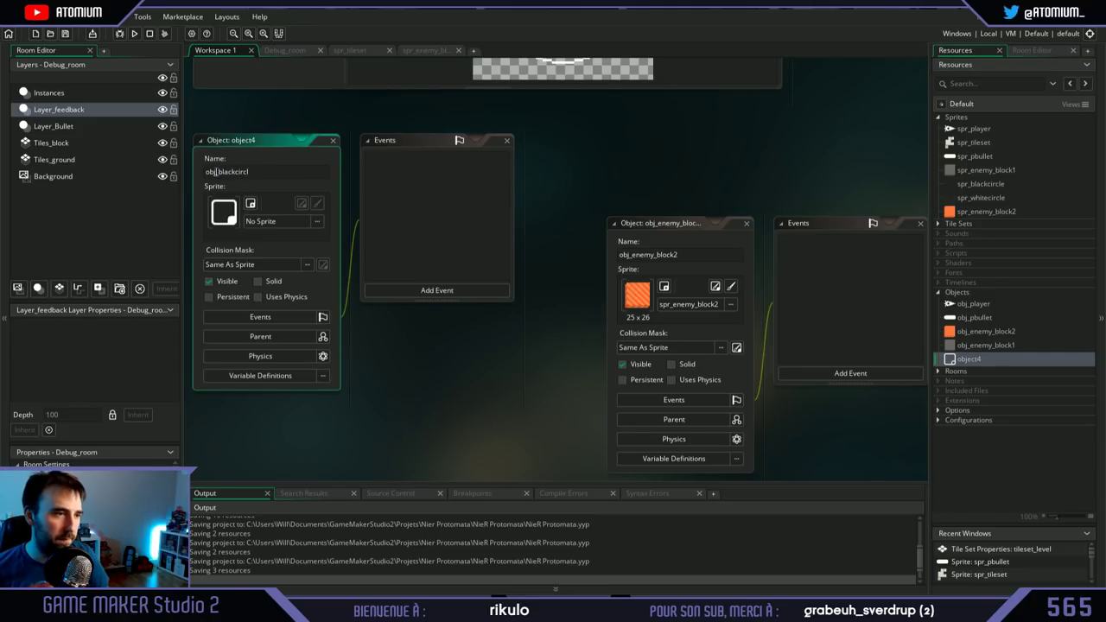
pyautogui.click(317, 221)
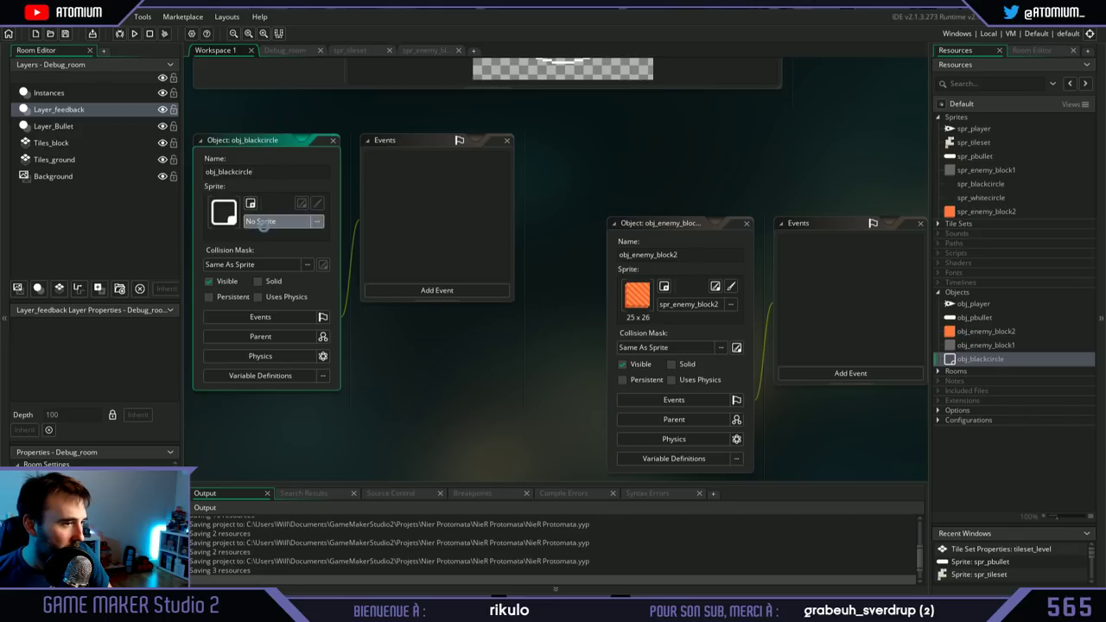
pyautogui.click(554, 256)
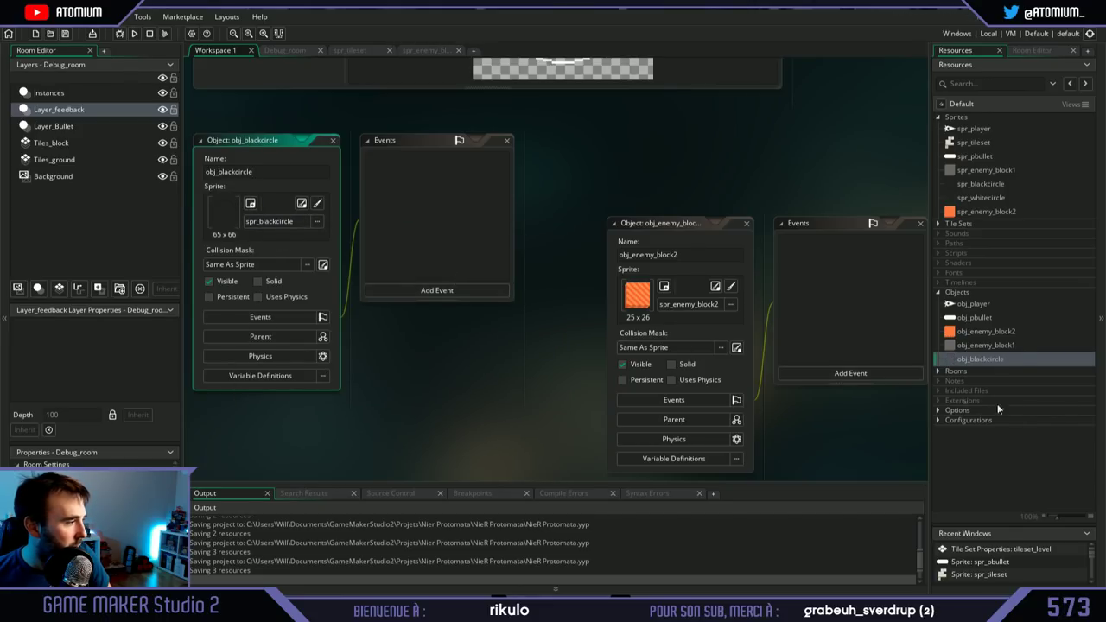
# Step: Create an object named obj_whitecircle and assign it the sprite spr_whitecircle
pyautogui.rightClick(975, 298)
pyautogui.click(959, 296)
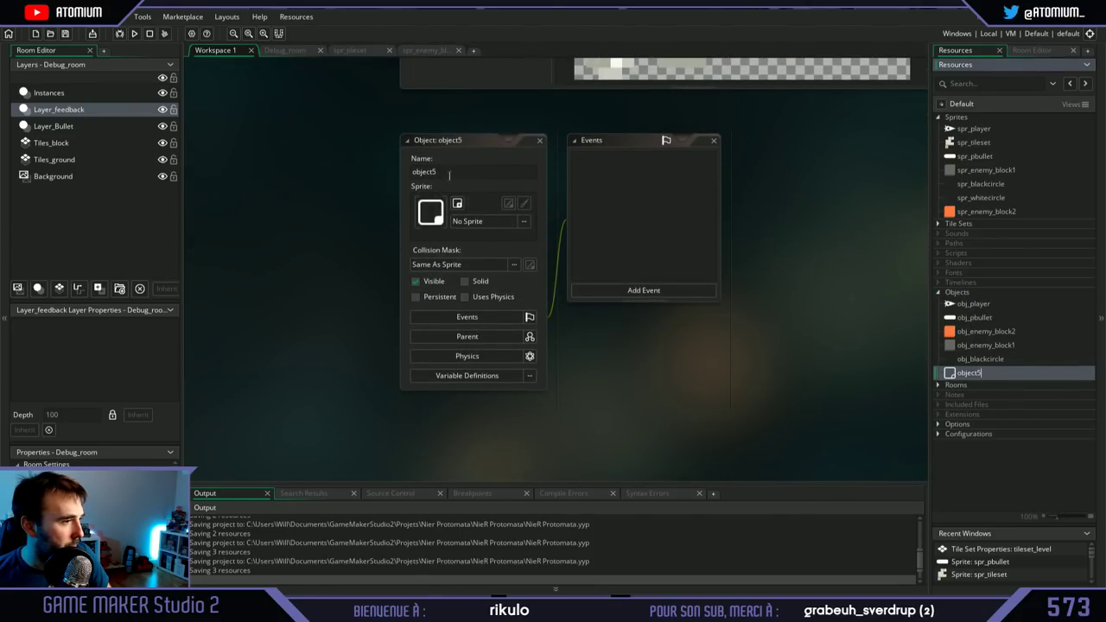
pyautogui.doubleClick(447, 177)
pyautogui.write('obj_whitecircle')
pyautogui.click(480, 221)
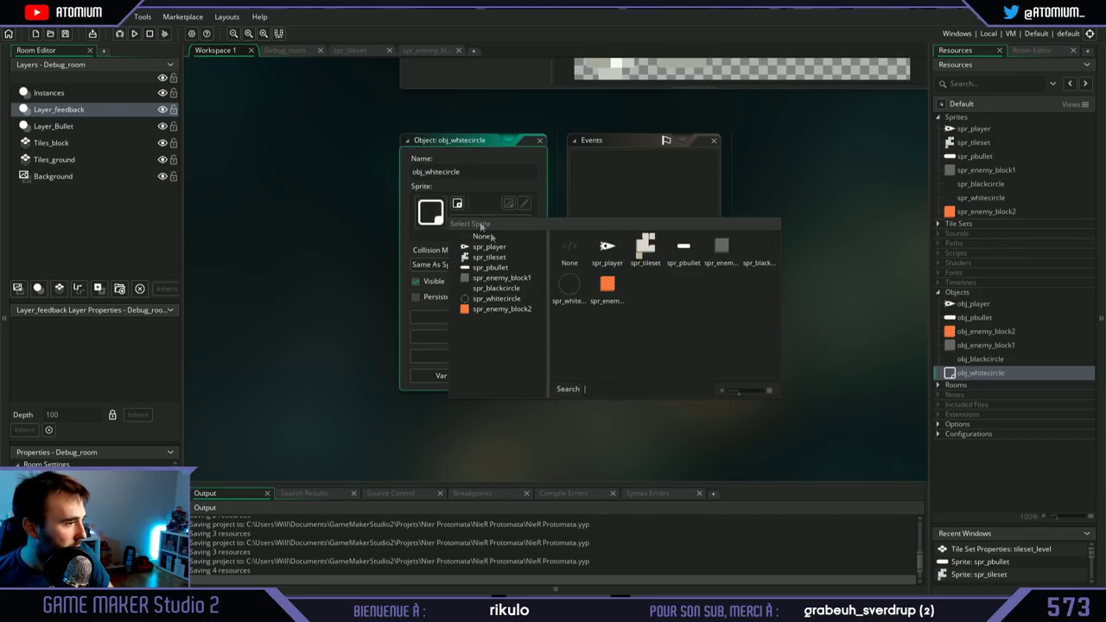
pyautogui.click(577, 284)
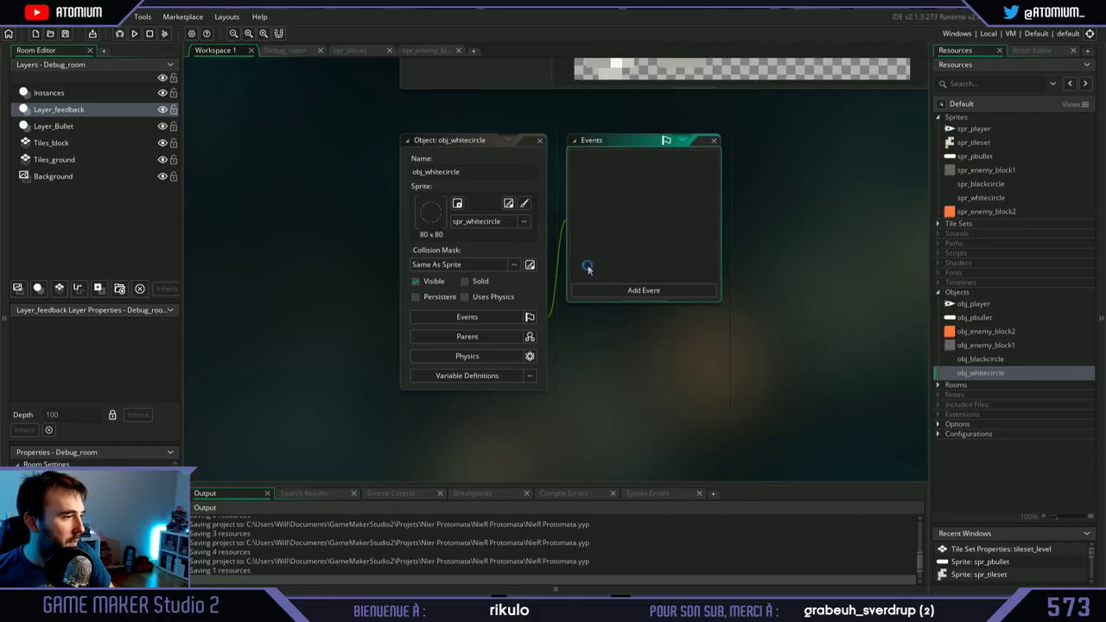
# Step: Add a Create event to obj_blackcircle and select all of its template text
pyautogui.doubleClick(992, 359)
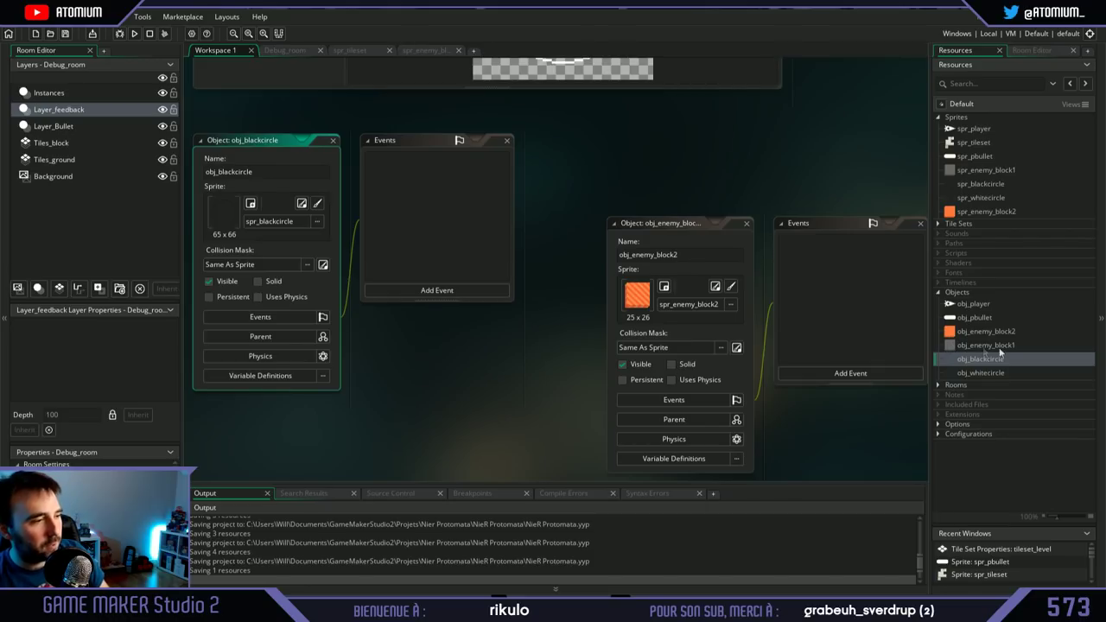
pyautogui.click(423, 289)
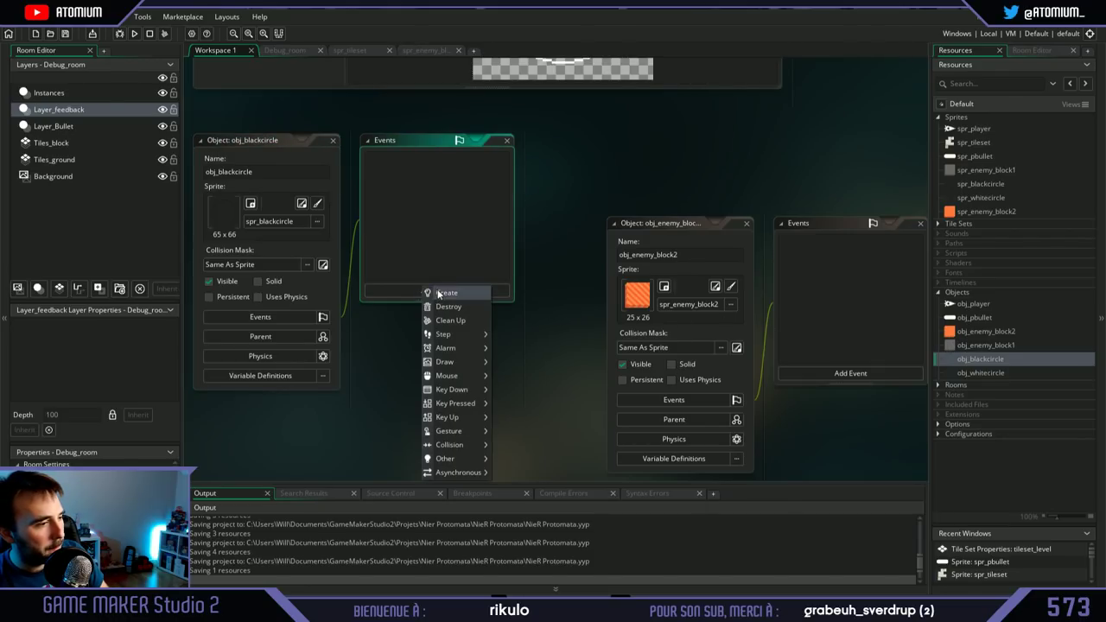
pyautogui.click(440, 293)
pyautogui.hotkey('ctrl', 'a')
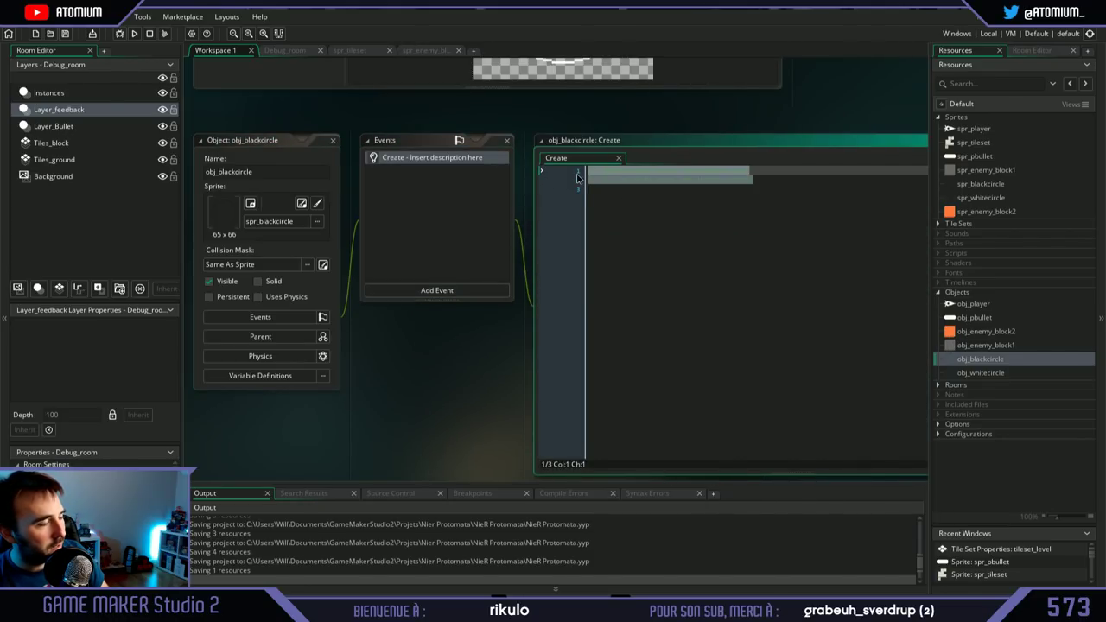